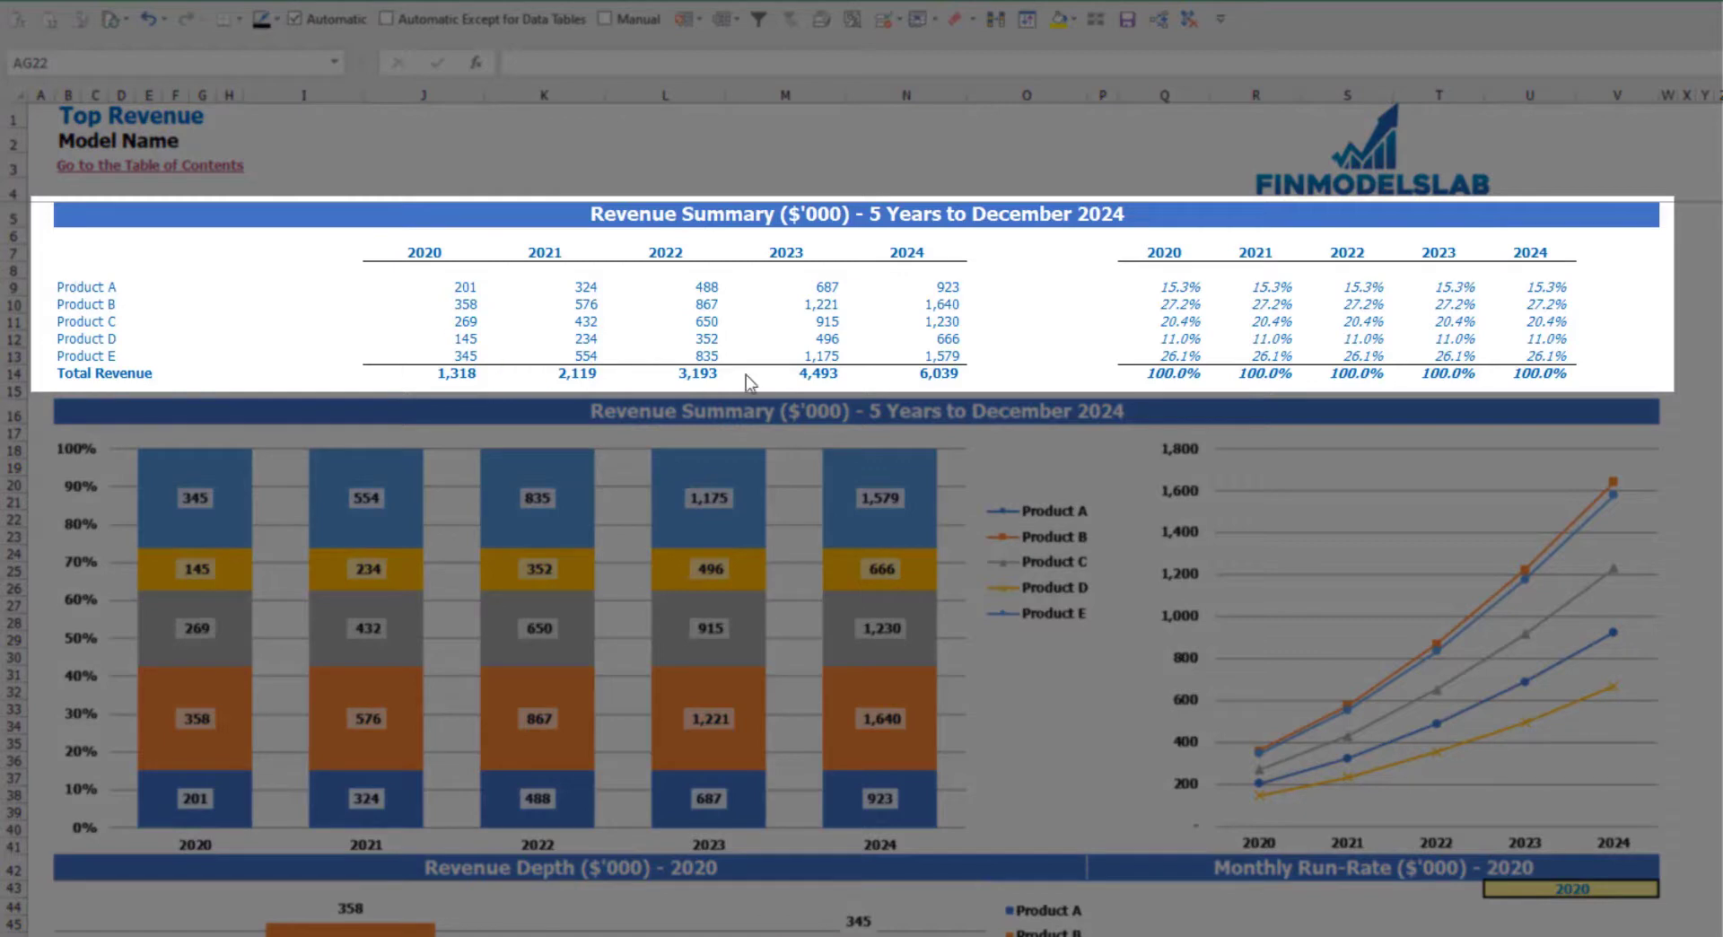
Examine the 2020–2024 revenue figures and percentage shares of Products A to E in the Revenue Summary table
drag(464, 287, 881, 373)
click(1198, 287)
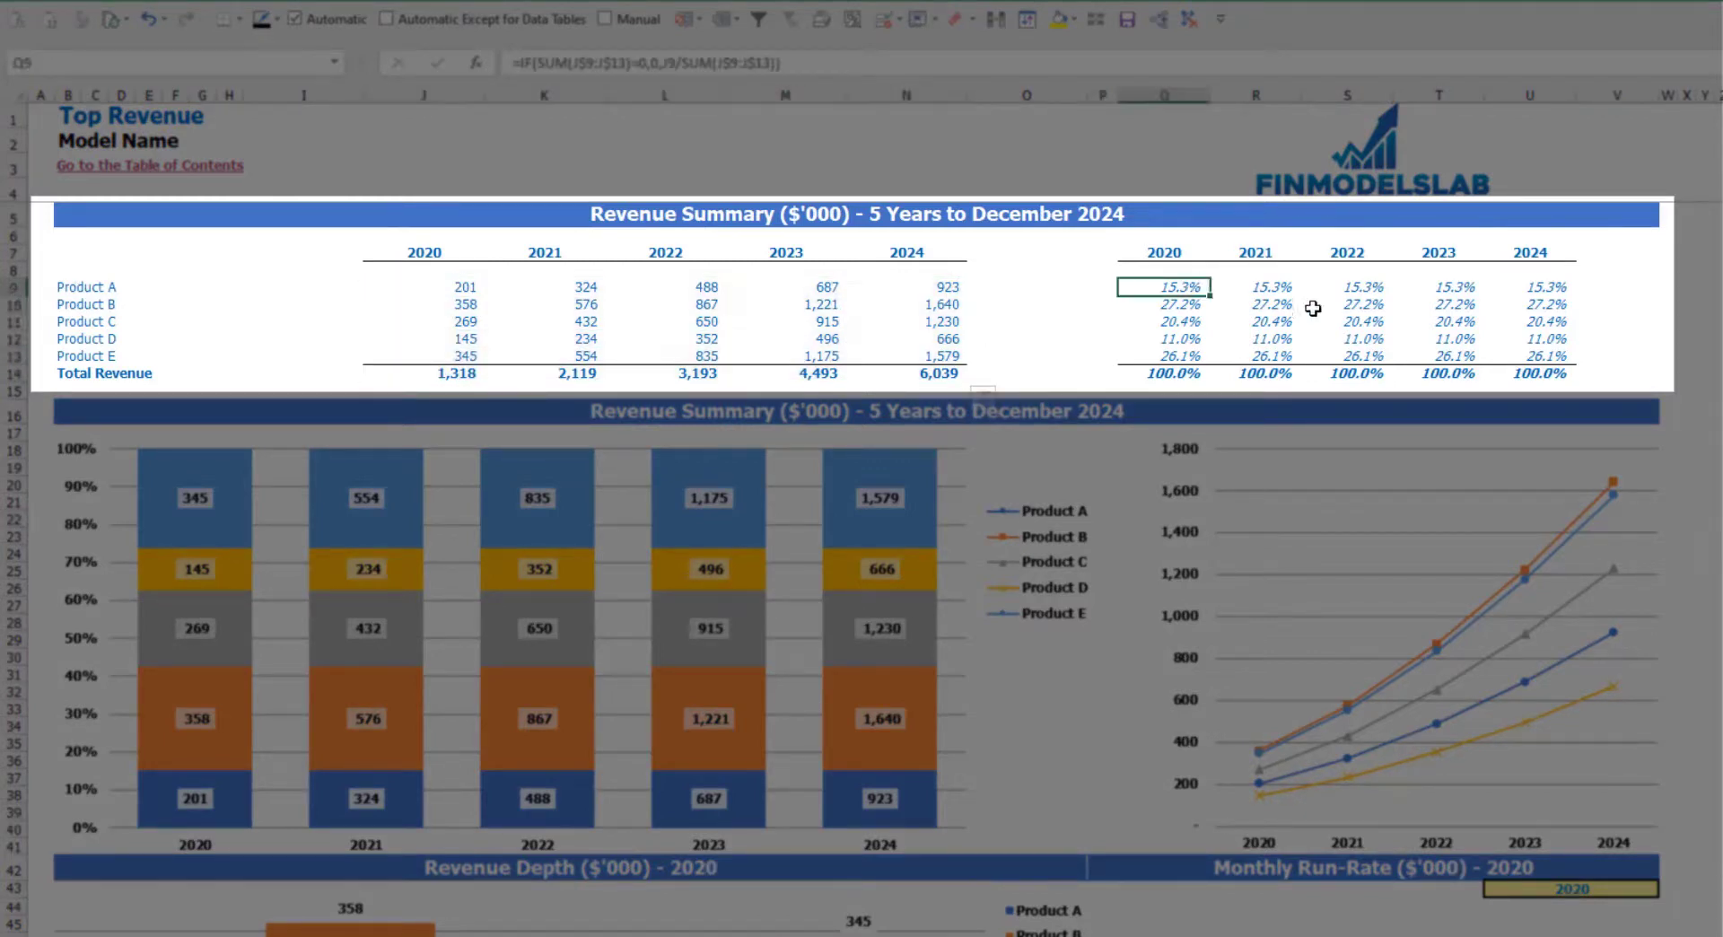
drag(1232, 289, 1508, 372)
click(1717, 338)
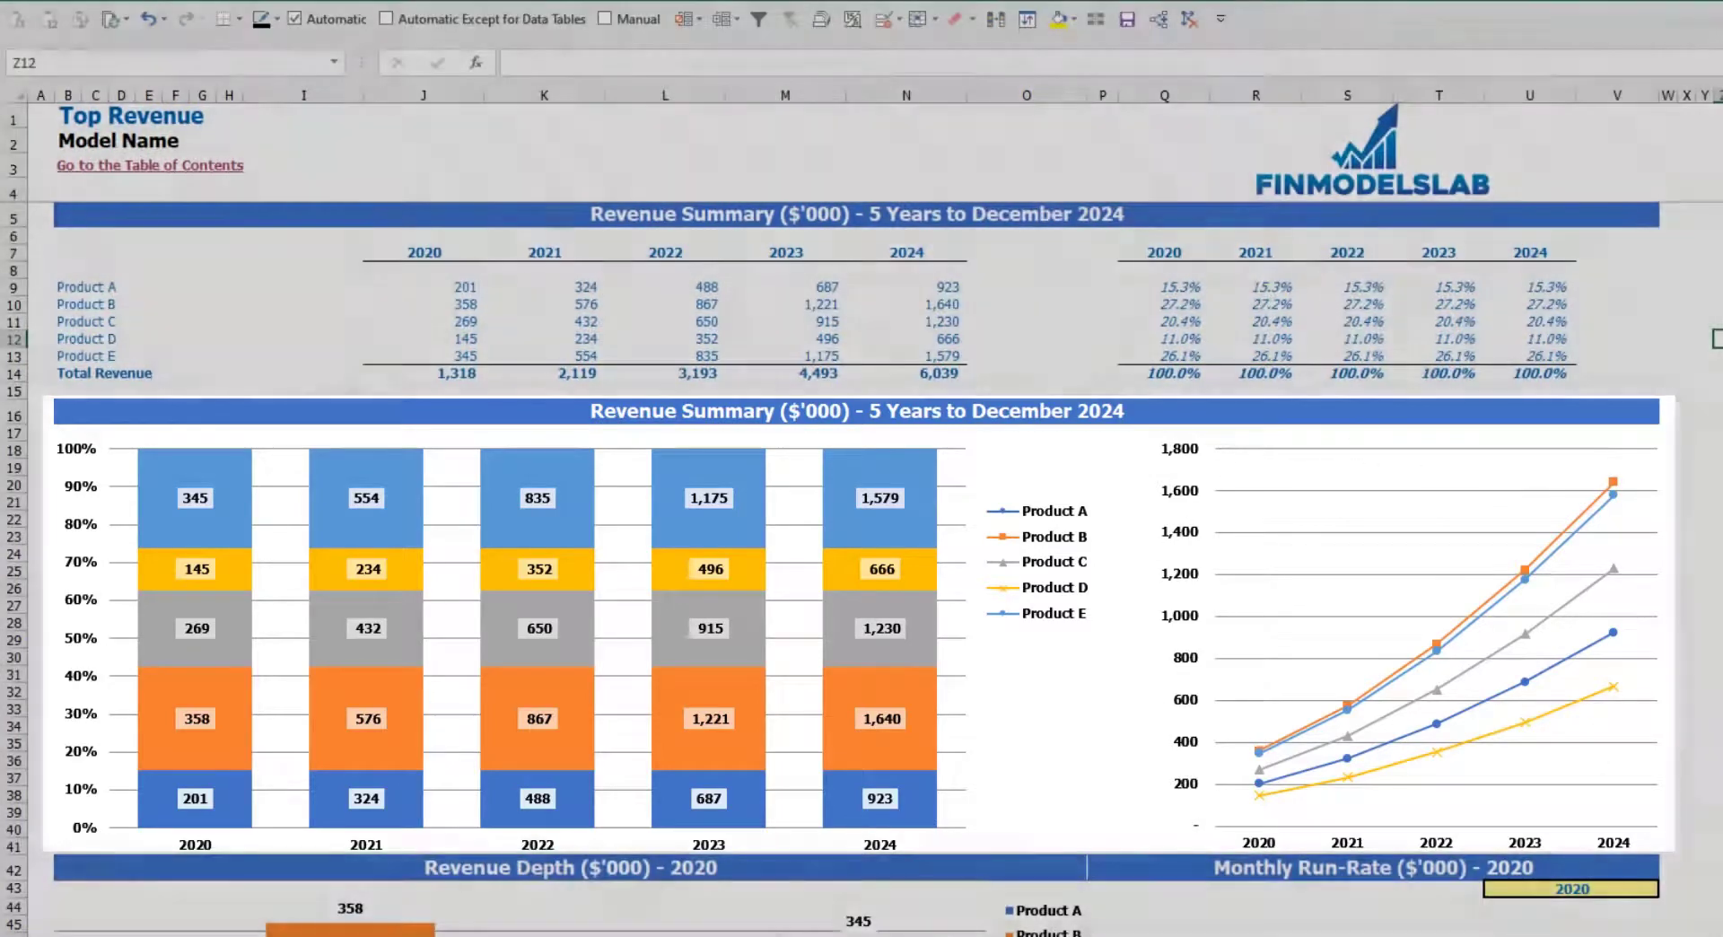
Set the year of the Revenue Depth and Monthly Run-Rate charts on the Top Revenue sheet to 2021
scroll(698, 527, down, 10)
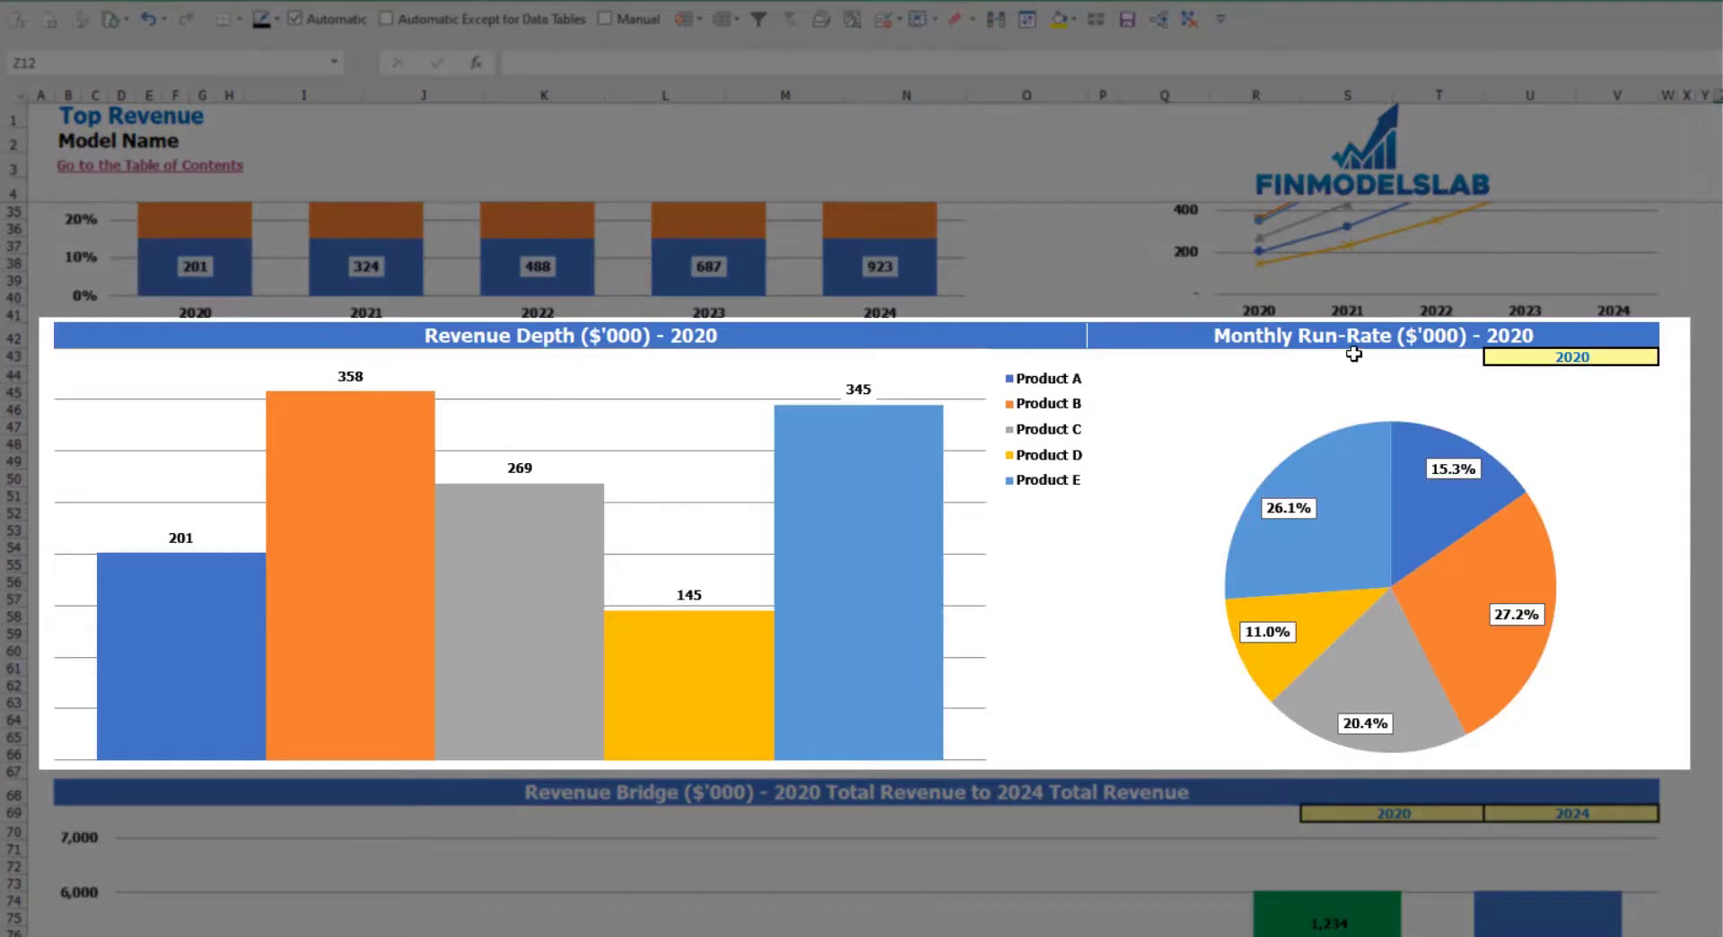
click(1640, 357)
click(1667, 357)
click(1526, 384)
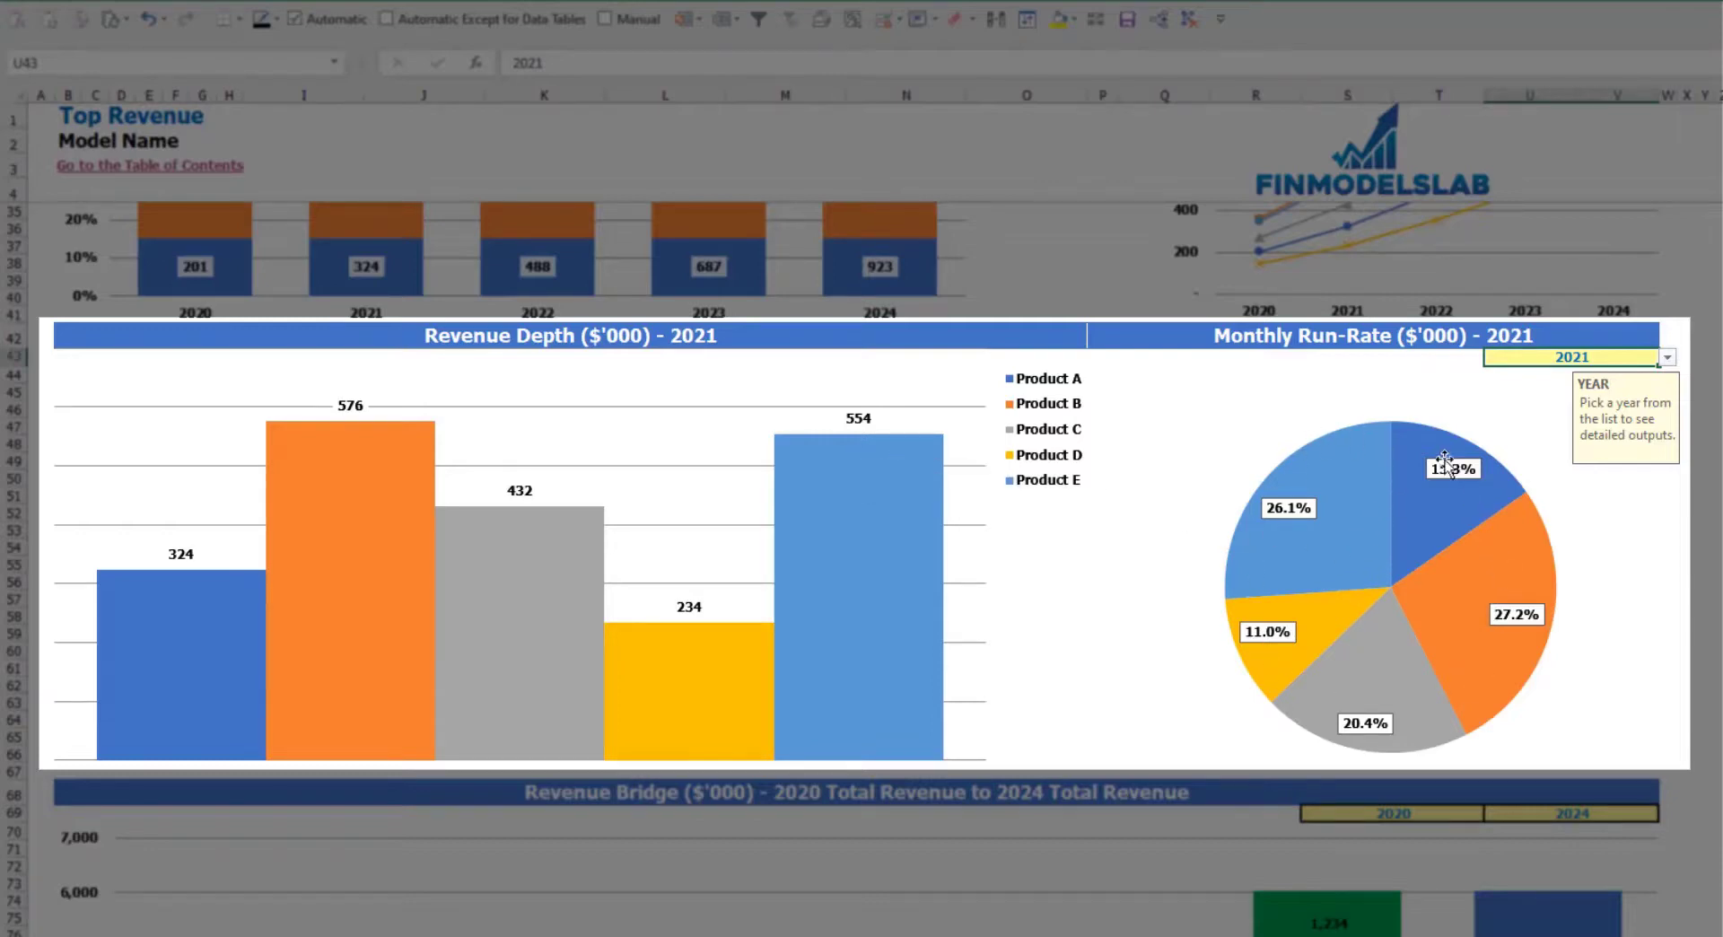
Examine the Revenue Bridge chart and the available choices for its first and last year
scroll(1396, 661, down, 3)
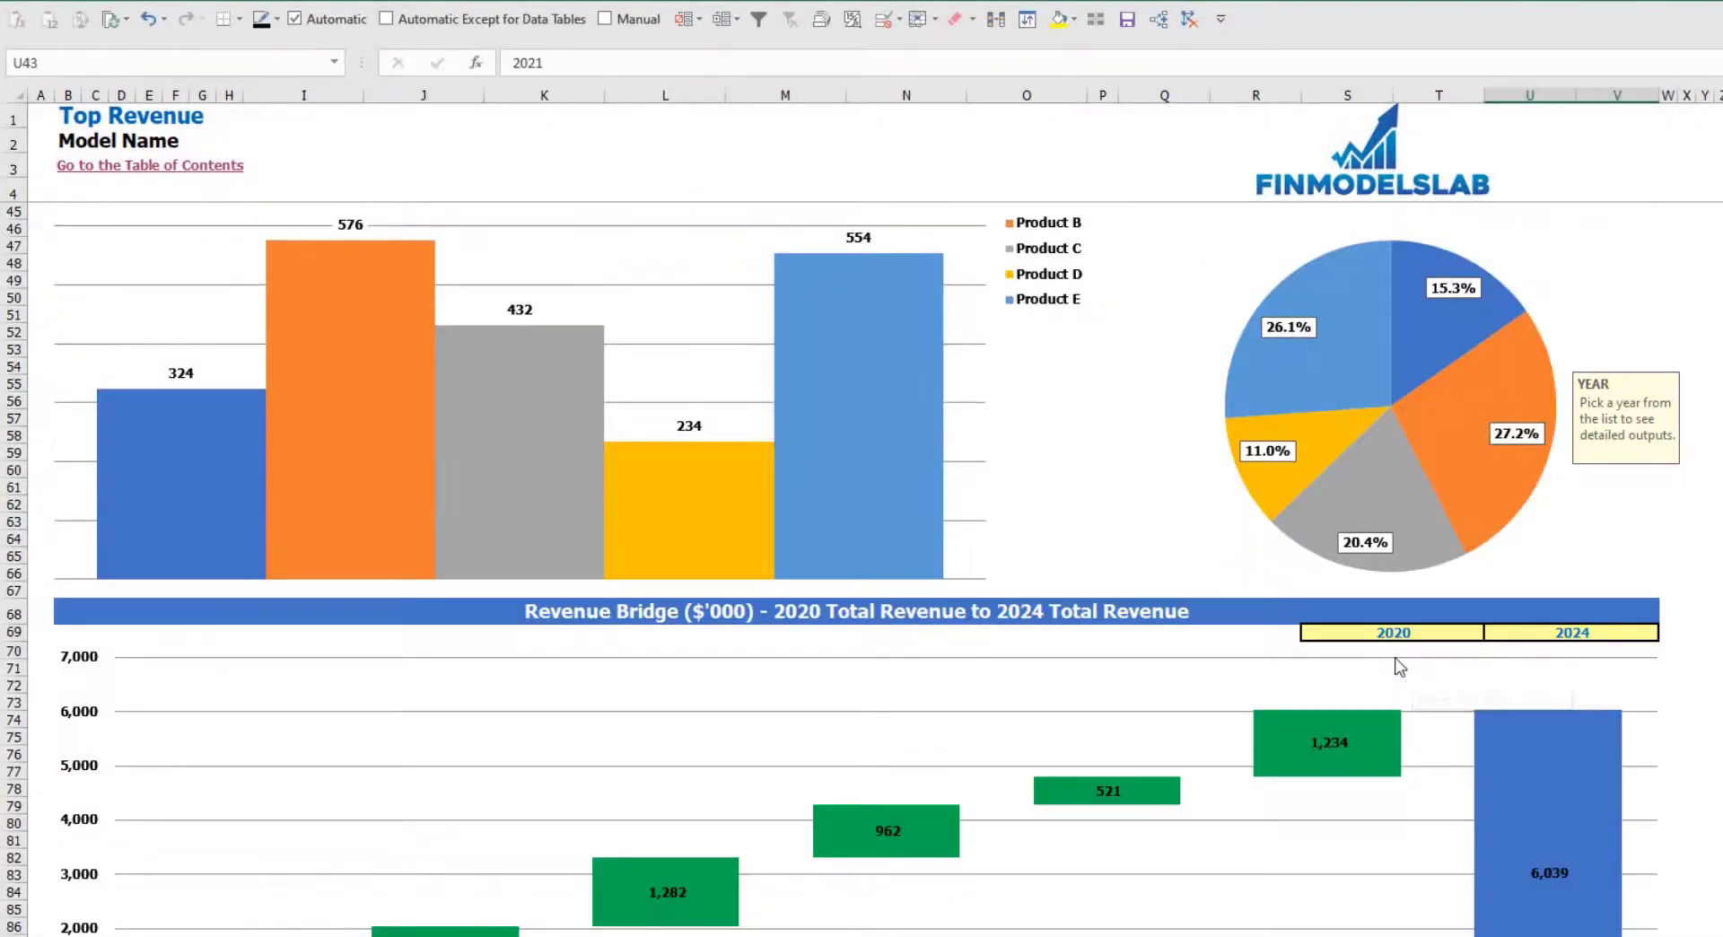
scroll(1396, 661, down, 3)
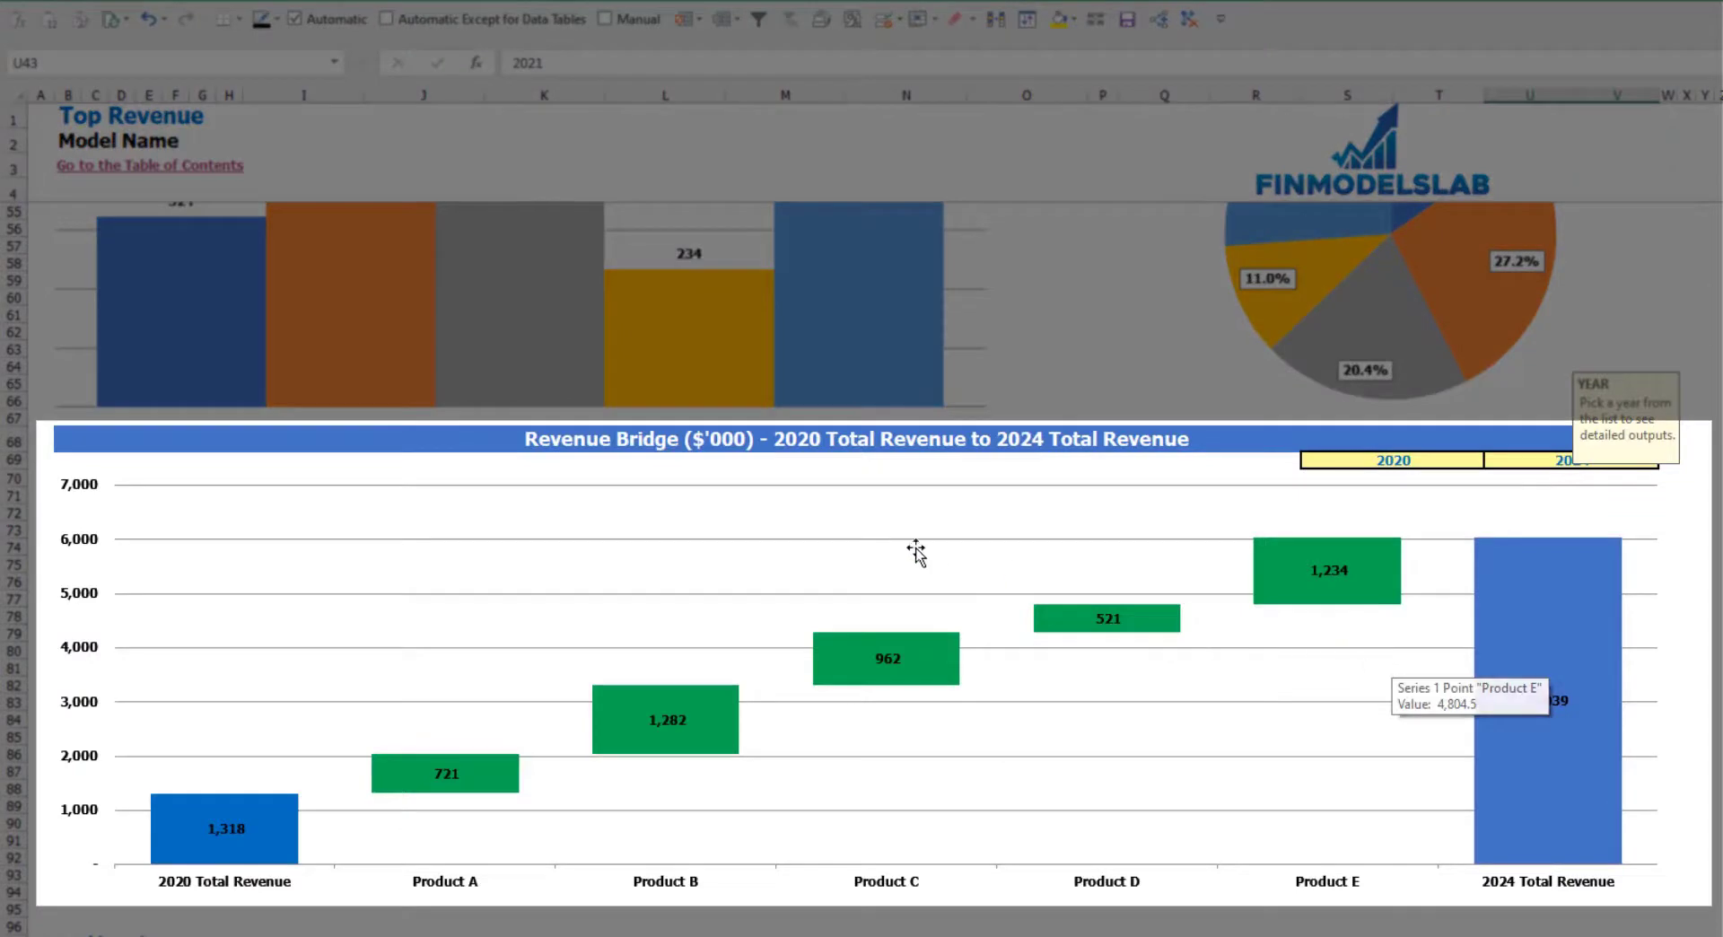
click(1720, 530)
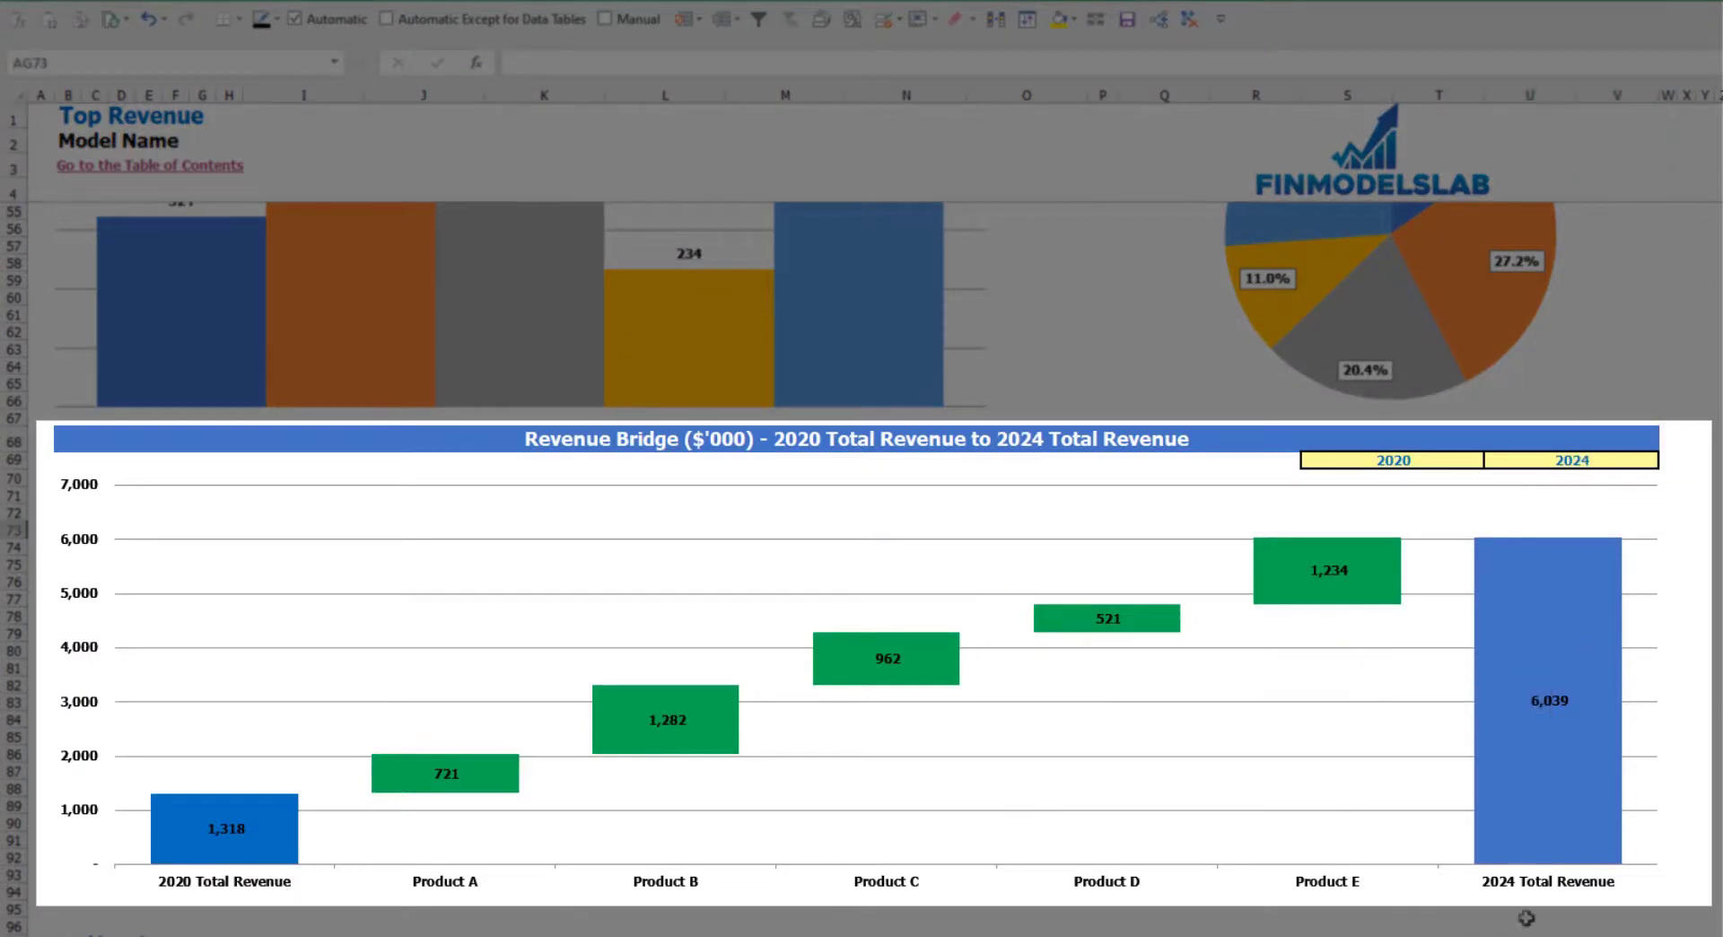
click(1476, 462)
click(1491, 461)
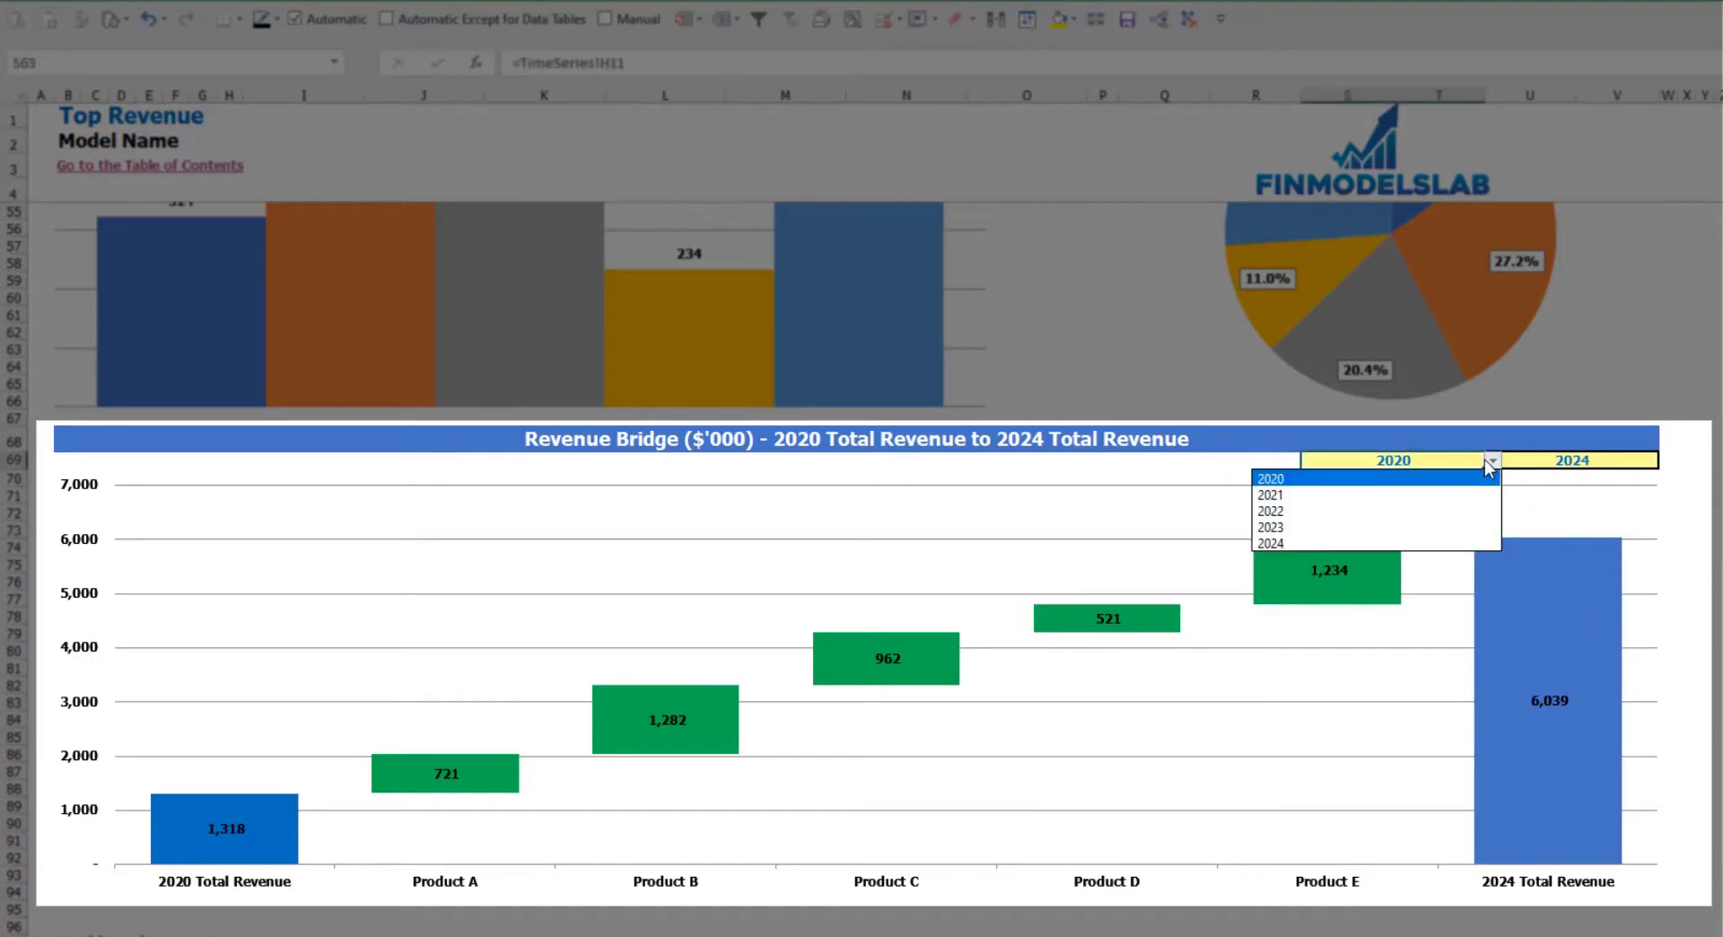
click(1625, 464)
click(1633, 460)
click(1669, 462)
click(1669, 462)
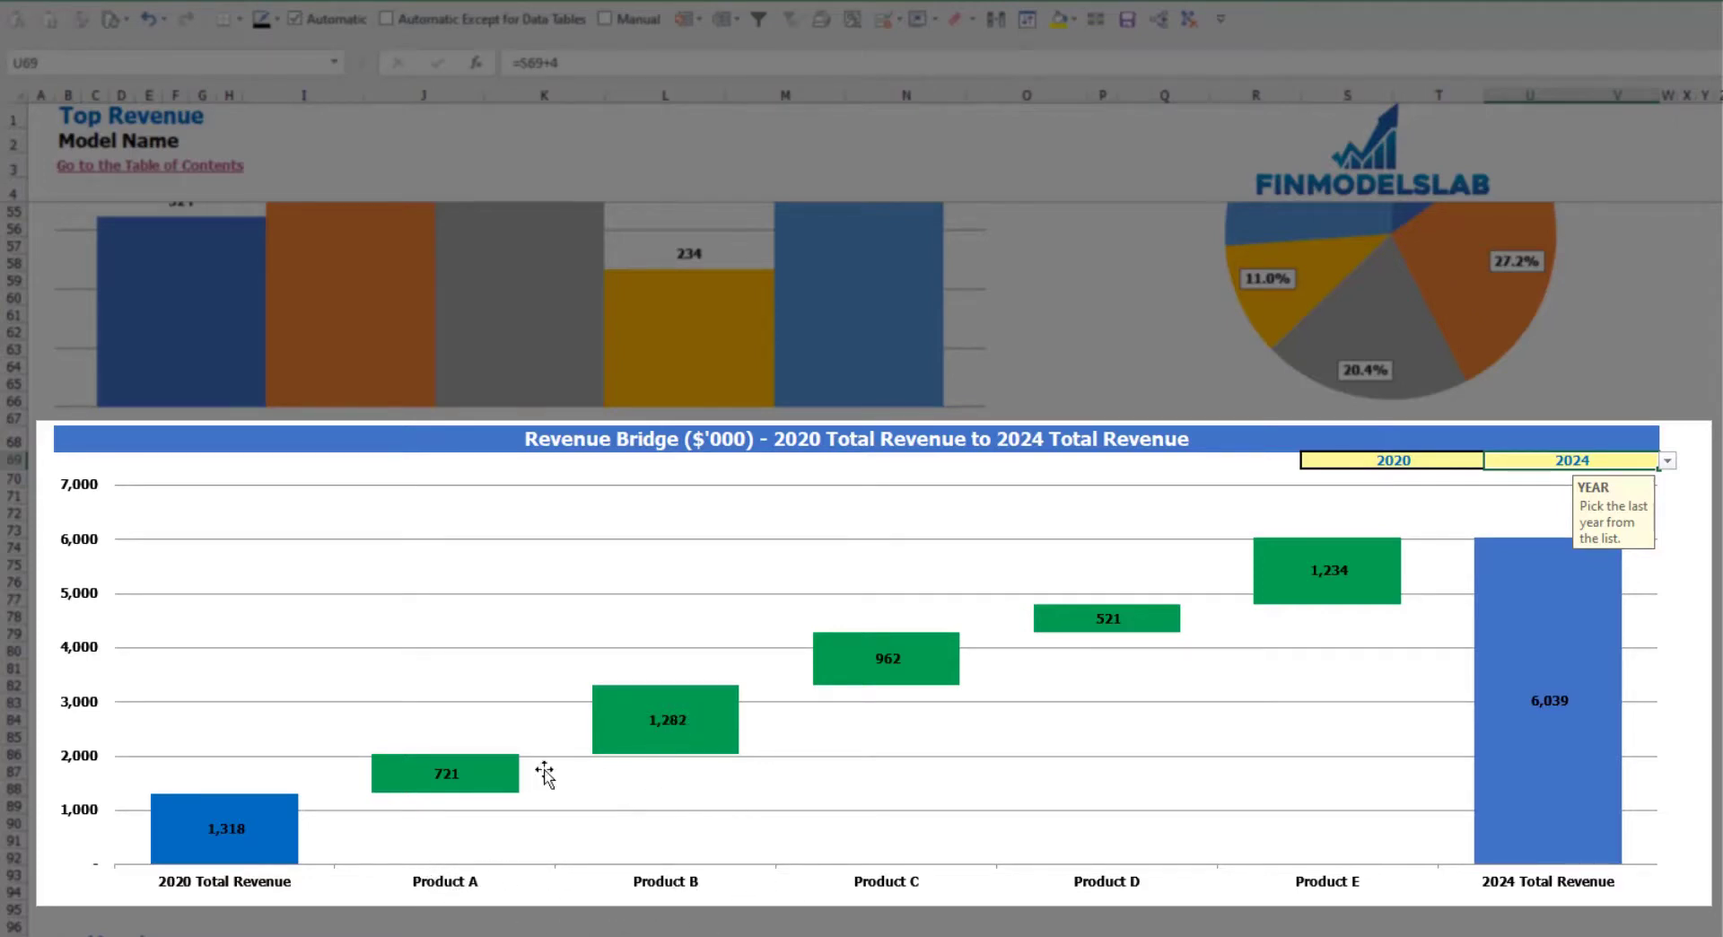
mouse_move(490, 799)
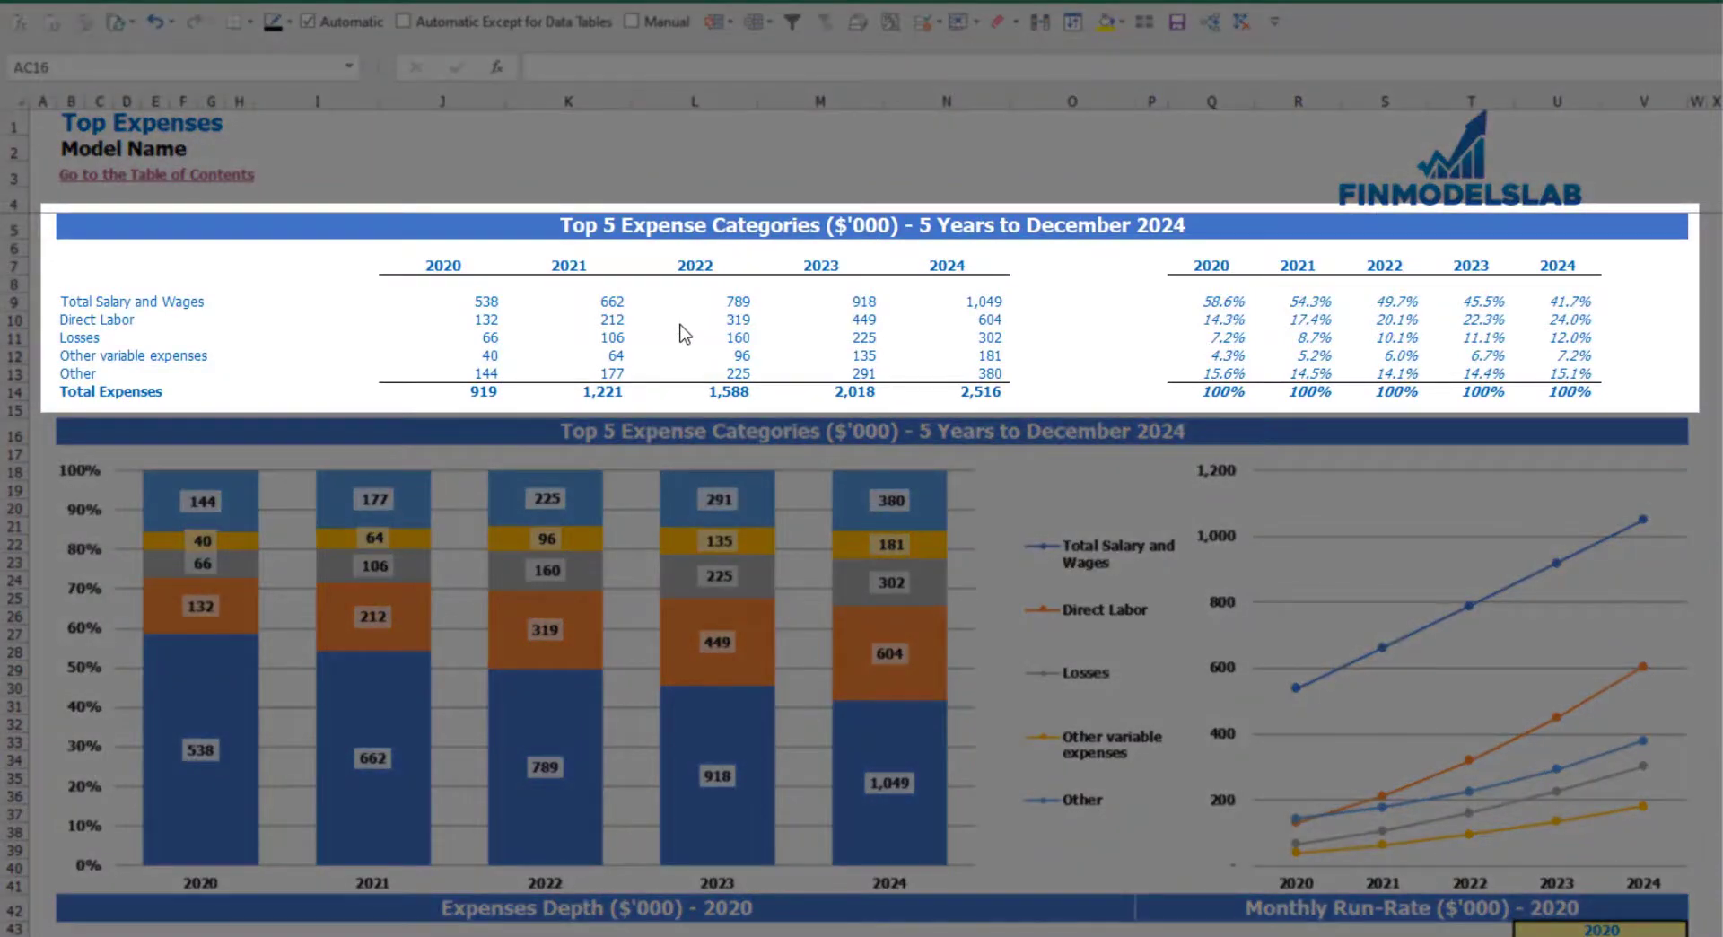
Examine the category names, yearly amounts, totals and percentage shares in the Top 5 Expense Categories table
drag(67, 305, 70, 361)
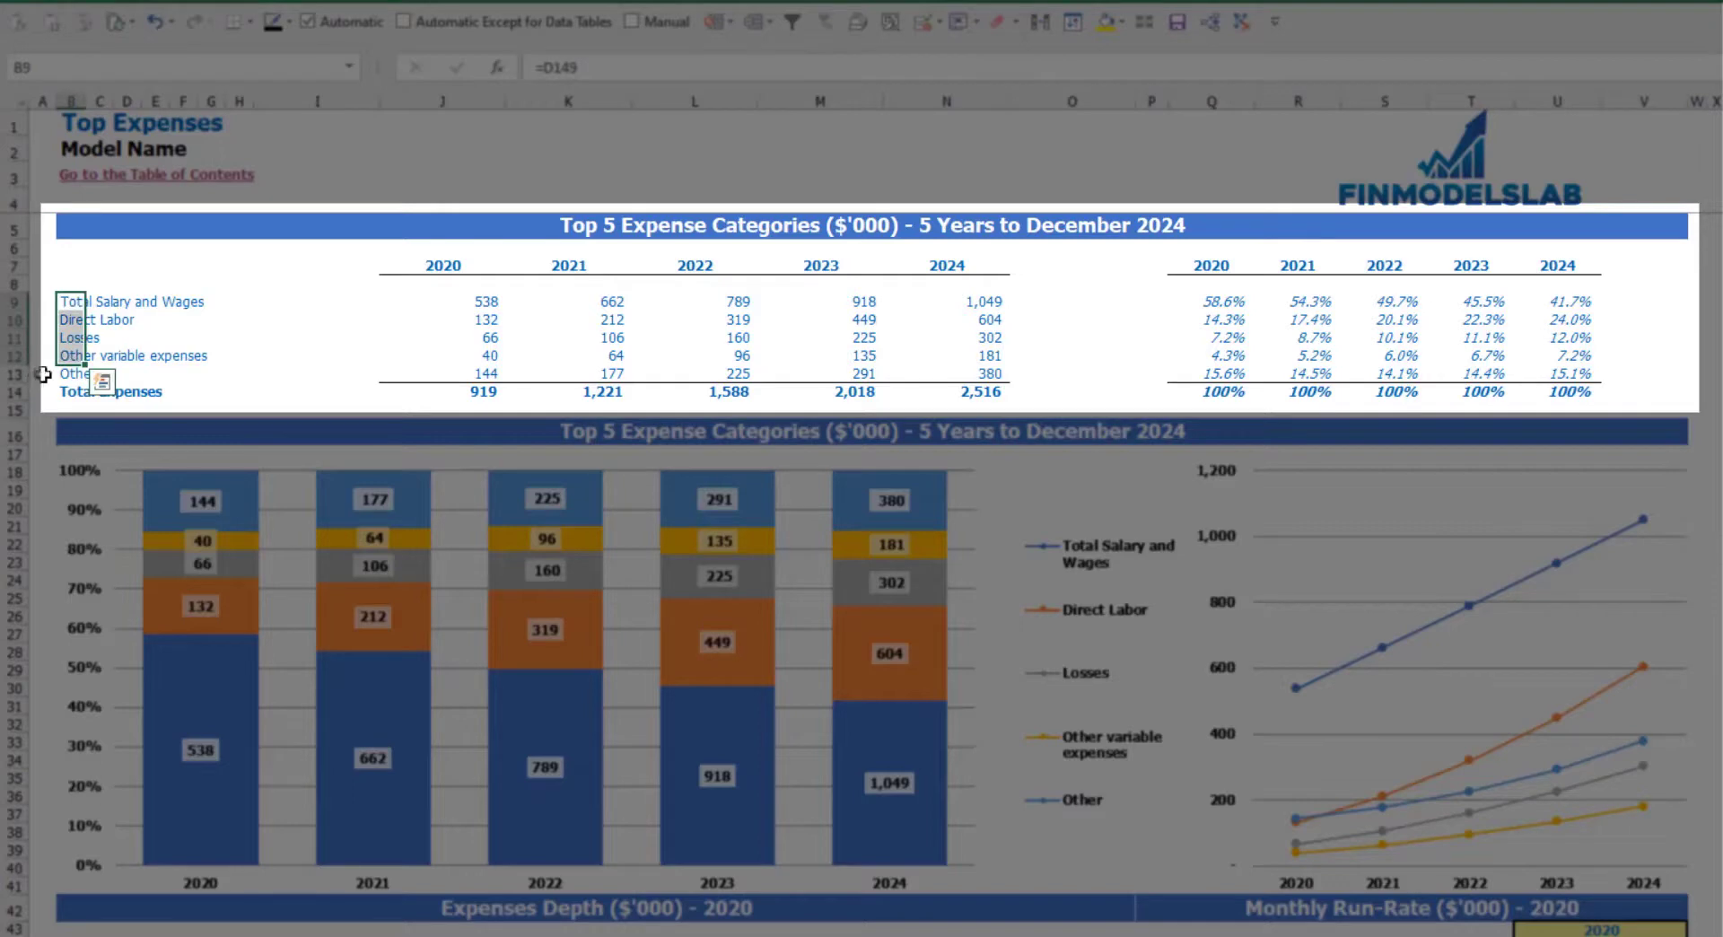
click(67, 374)
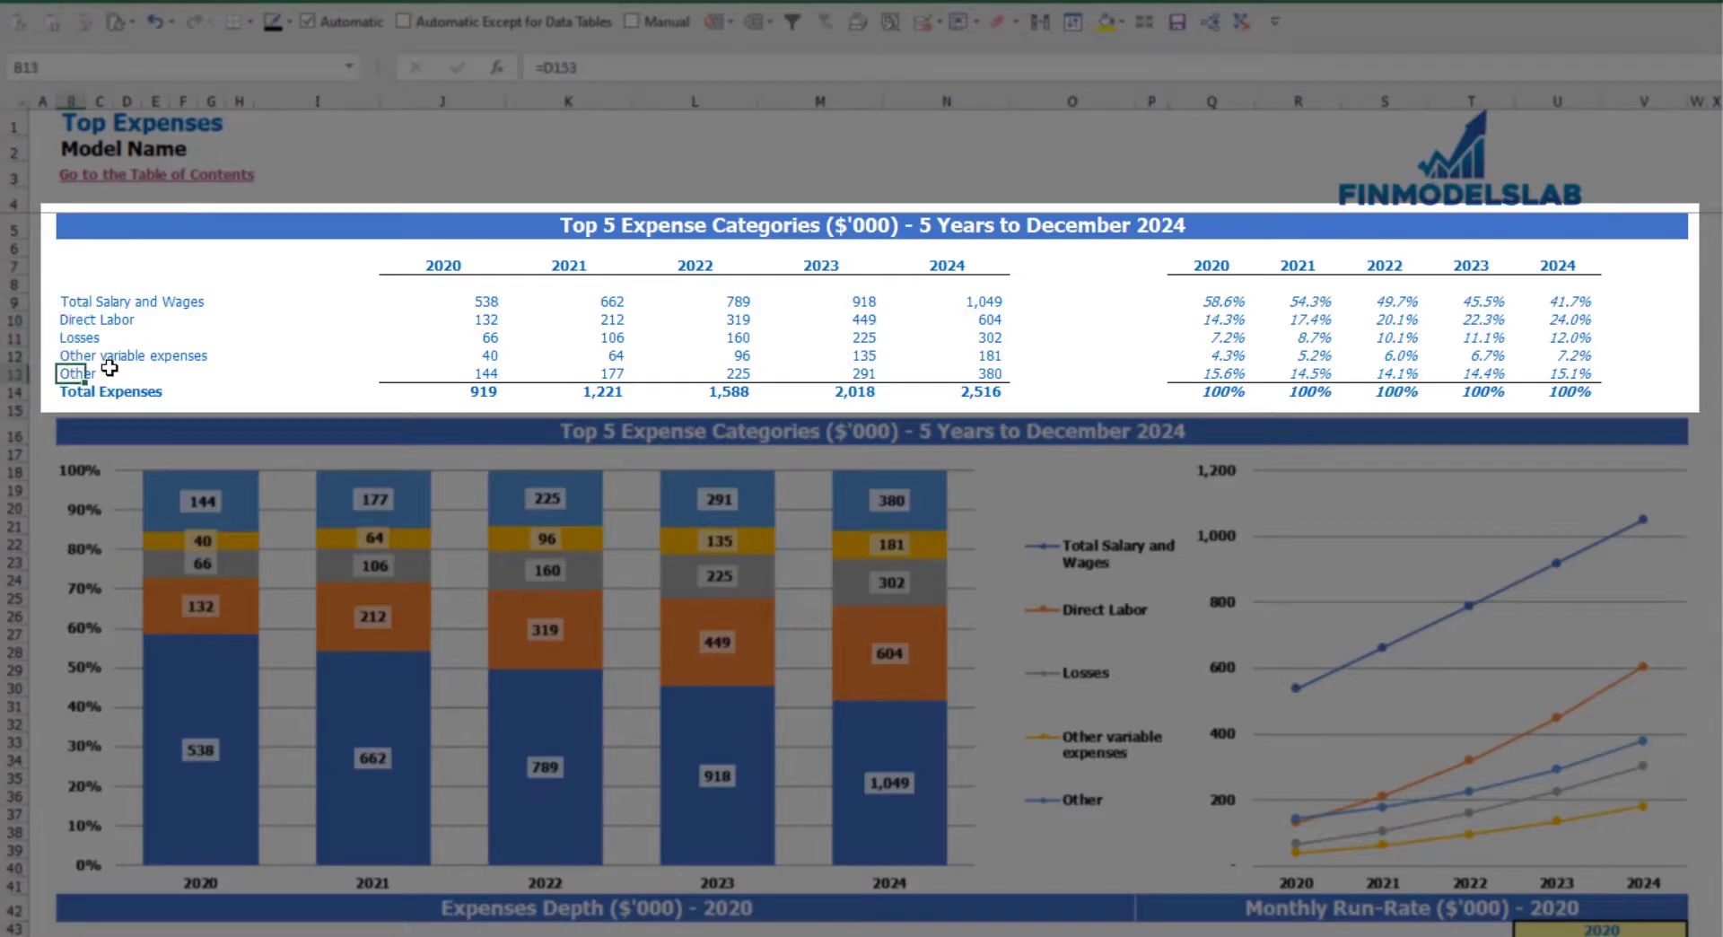
drag(443, 270, 922, 387)
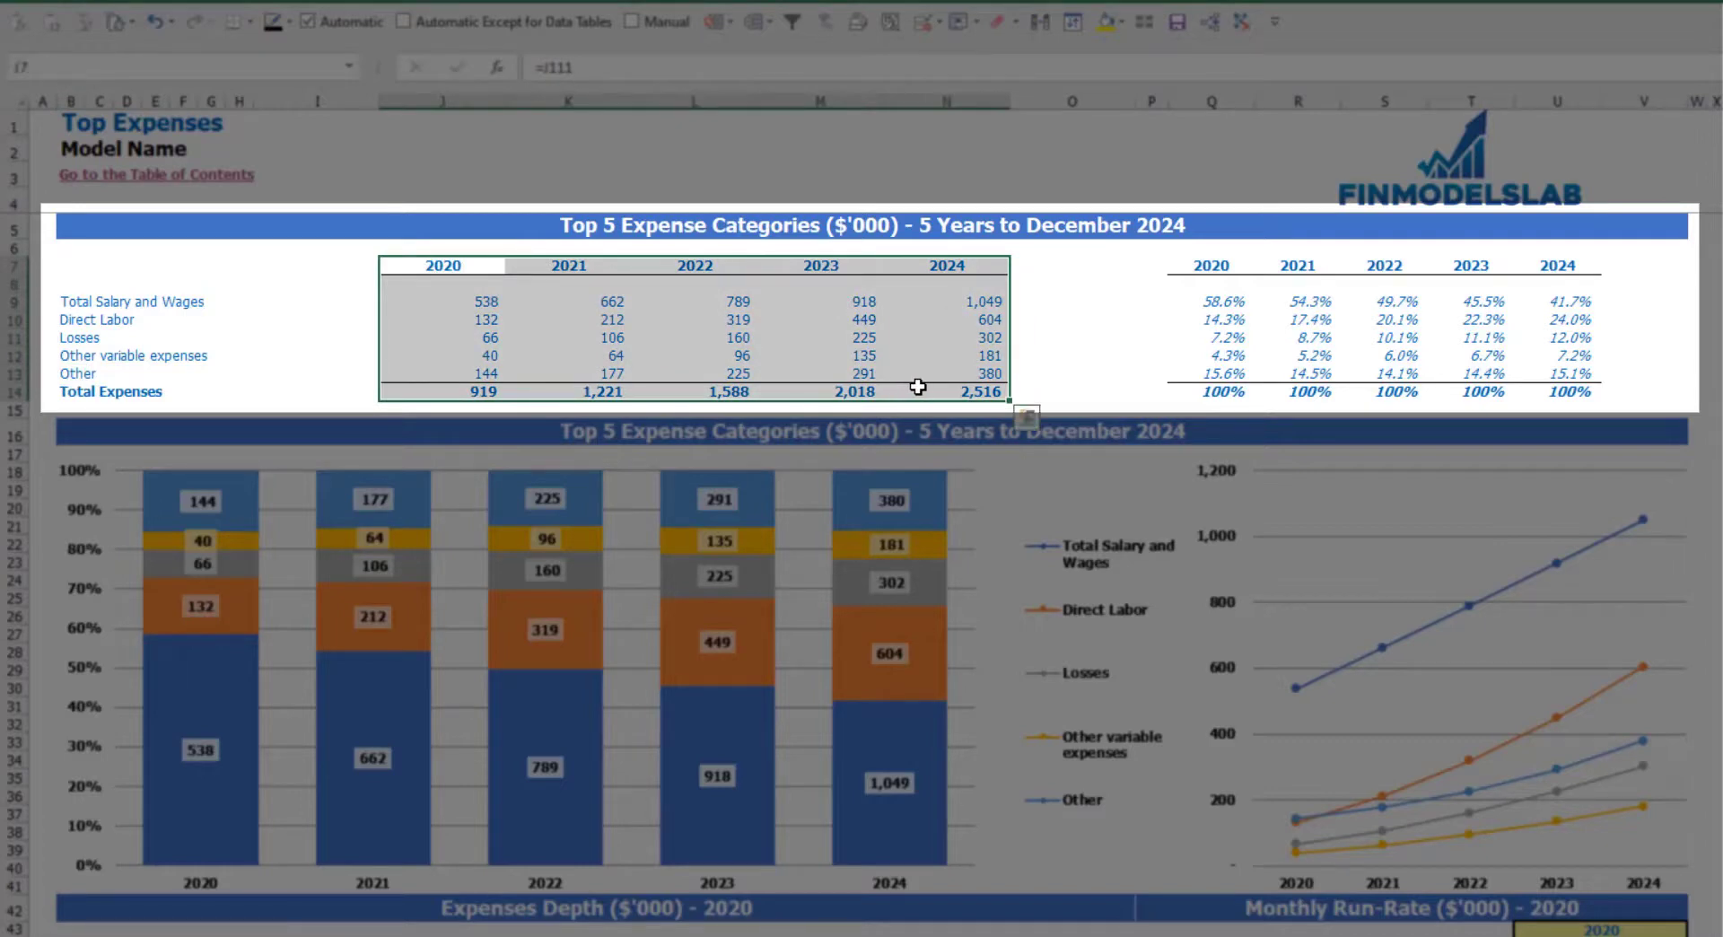
drag(476, 389, 941, 394)
drag(1213, 269, 1586, 377)
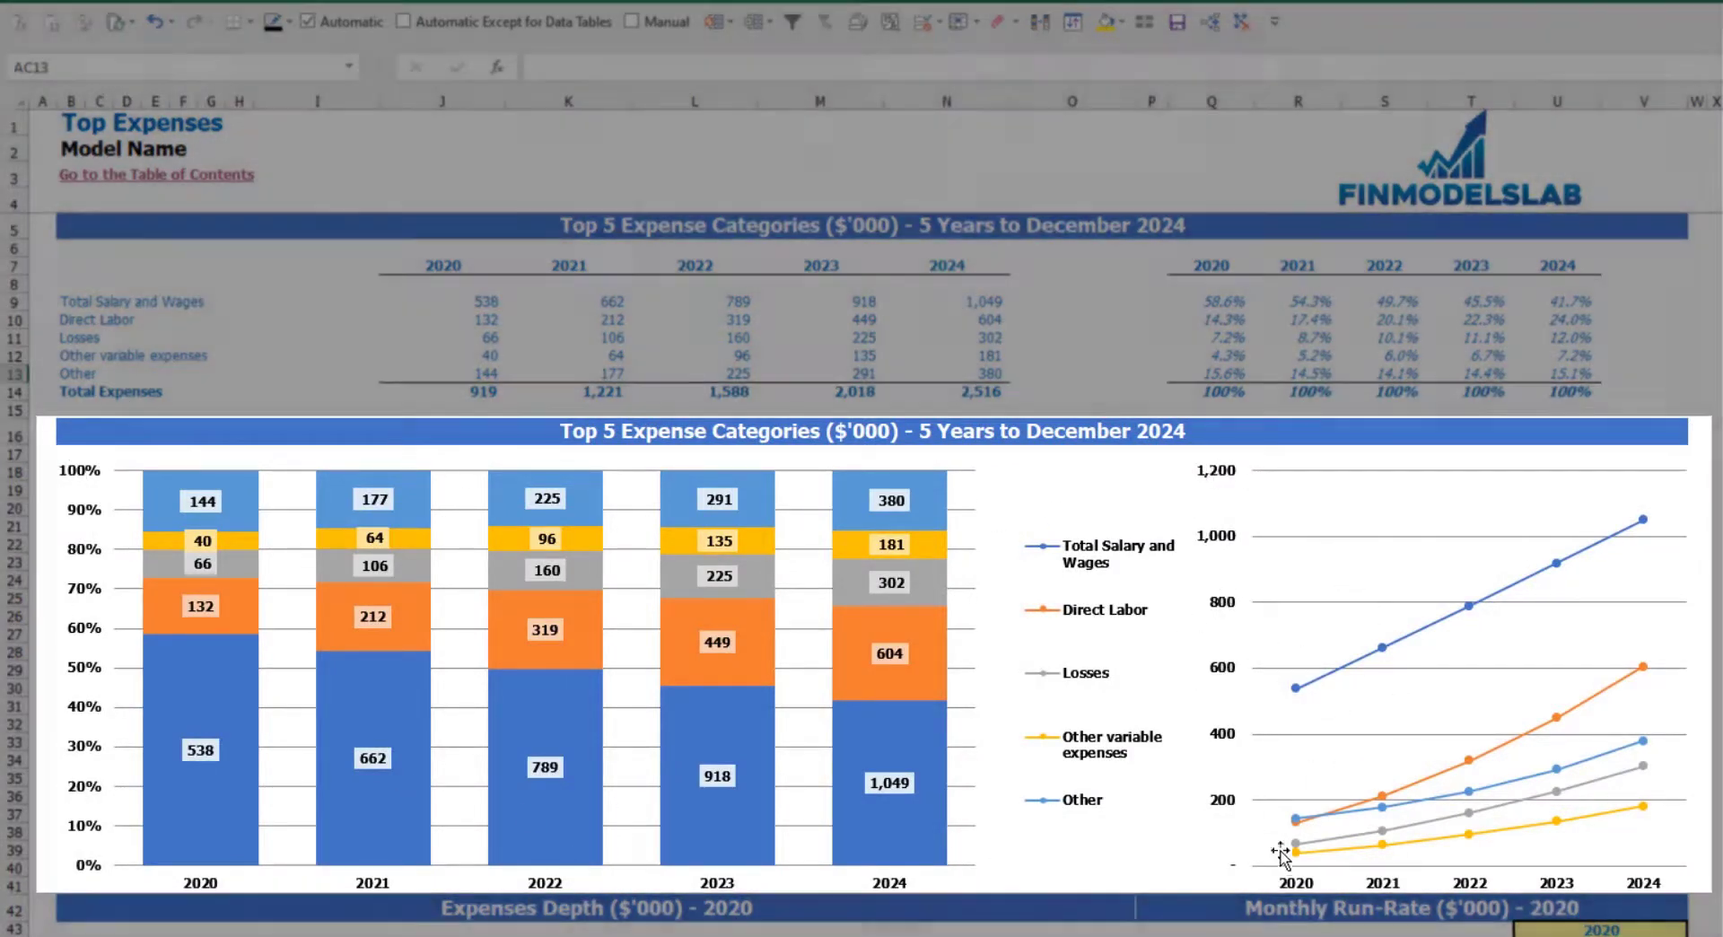
Set the year of the Expenses Depth and Monthly Run-Rate charts on the Top Expenses sheet to 2021
scroll(1205, 469, down, 3)
scroll(862, 574, down, 6)
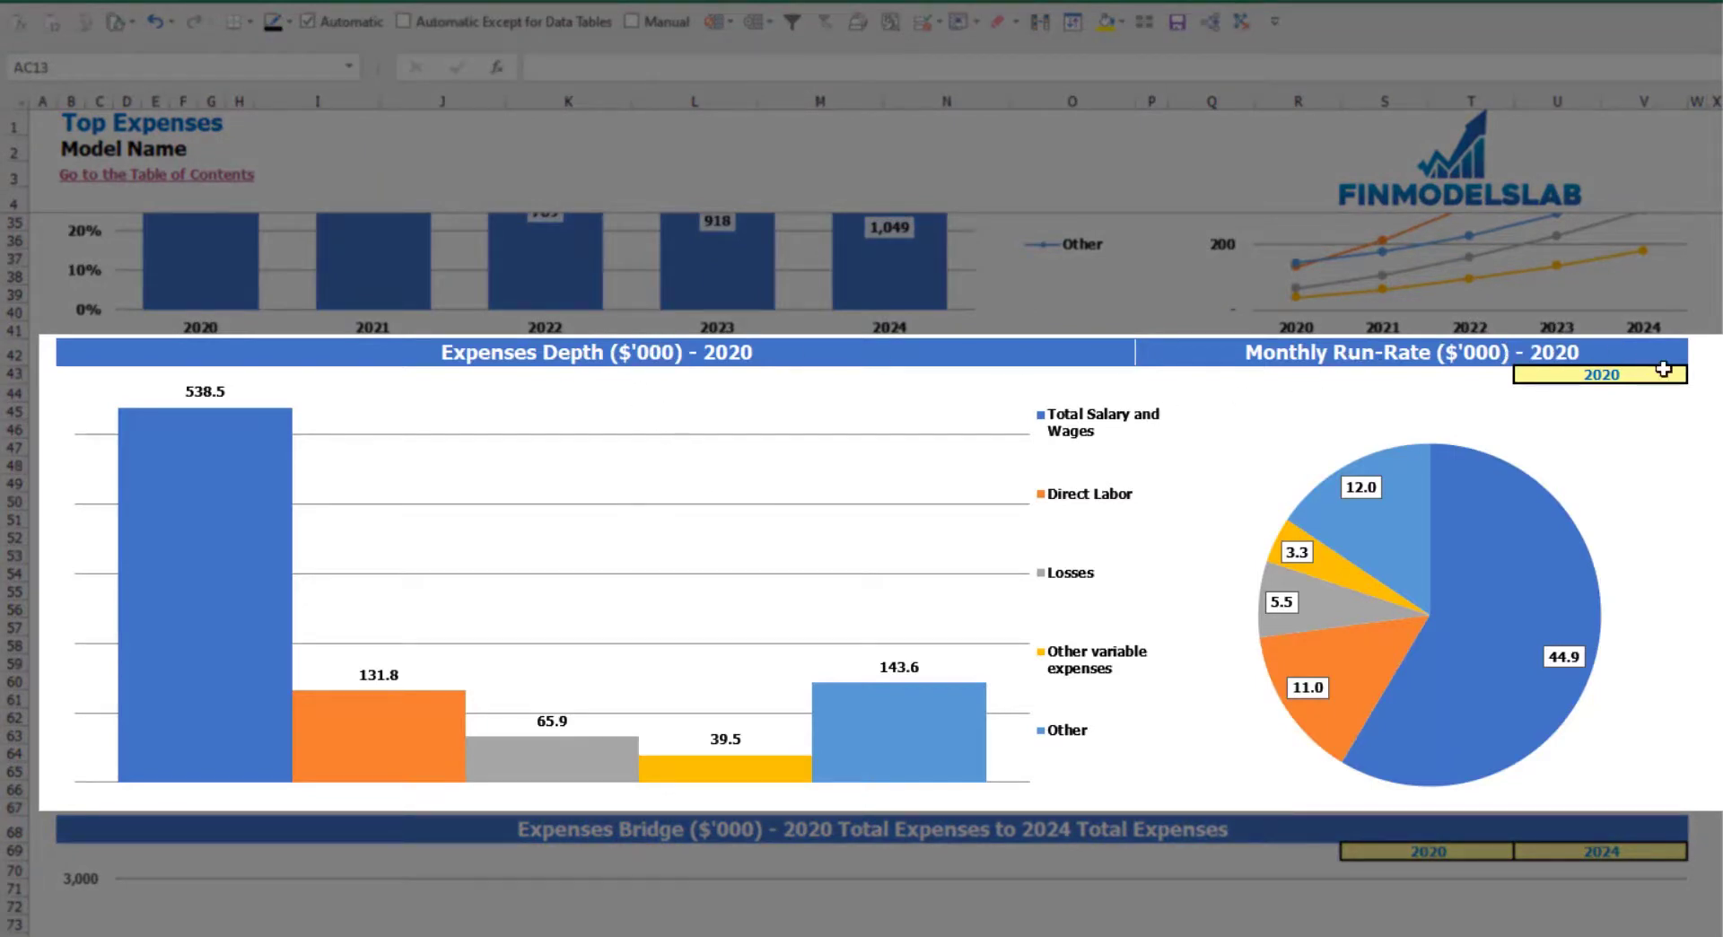
click(1681, 373)
click(1697, 375)
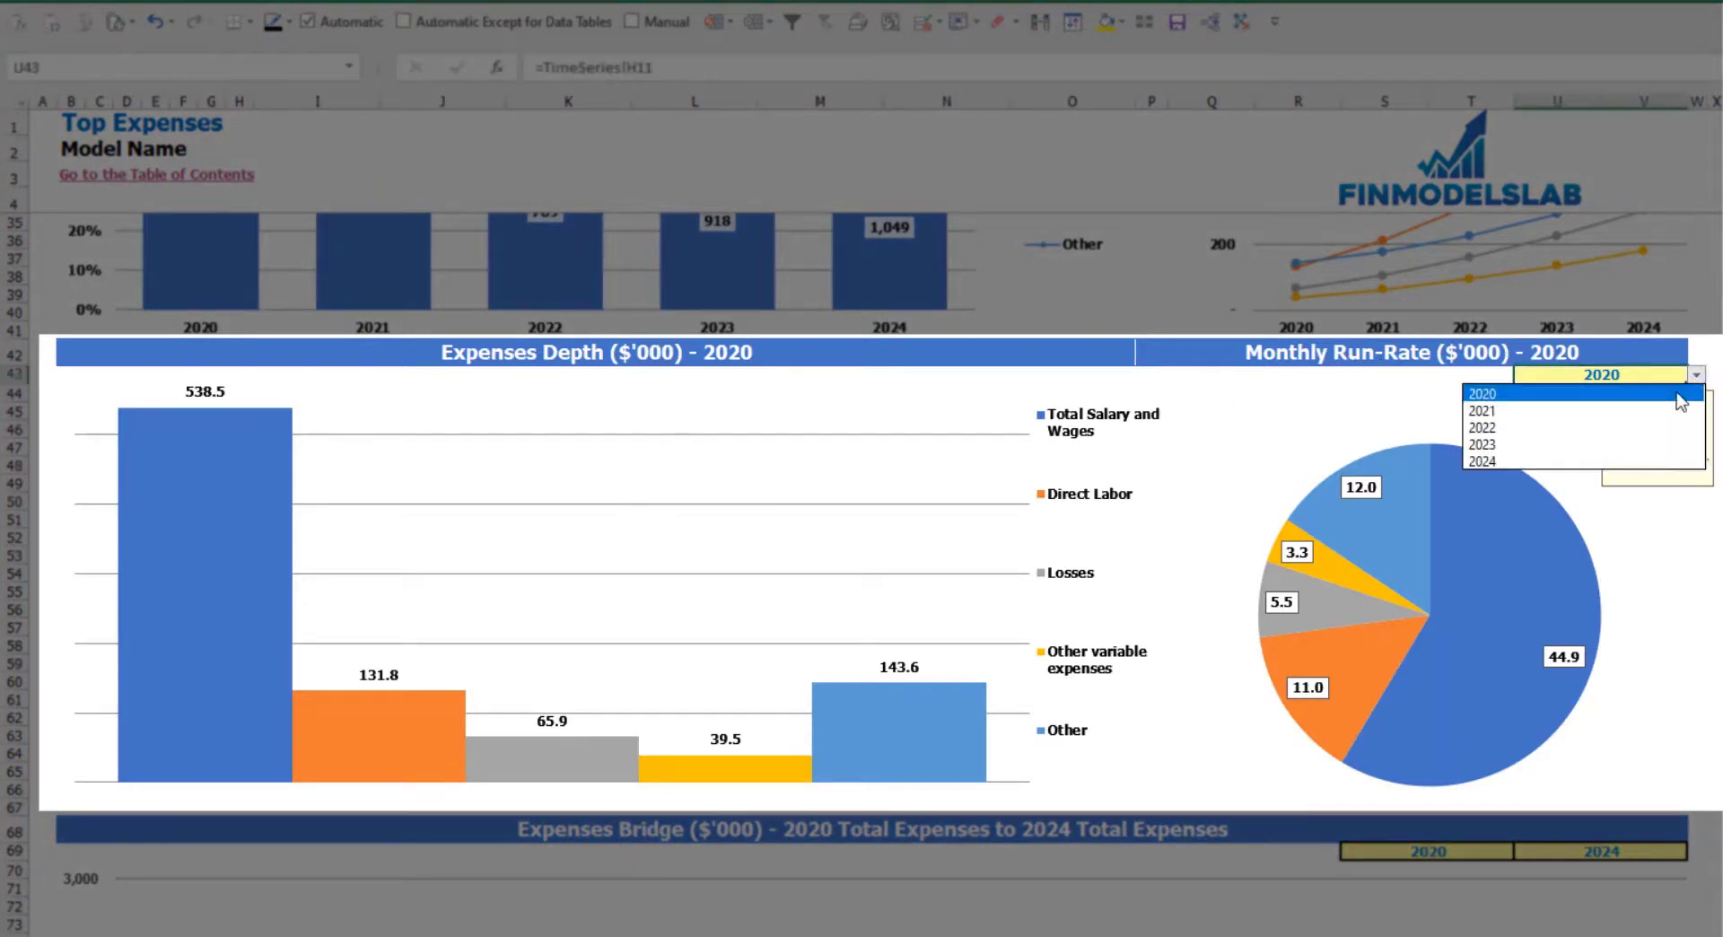
click(1540, 411)
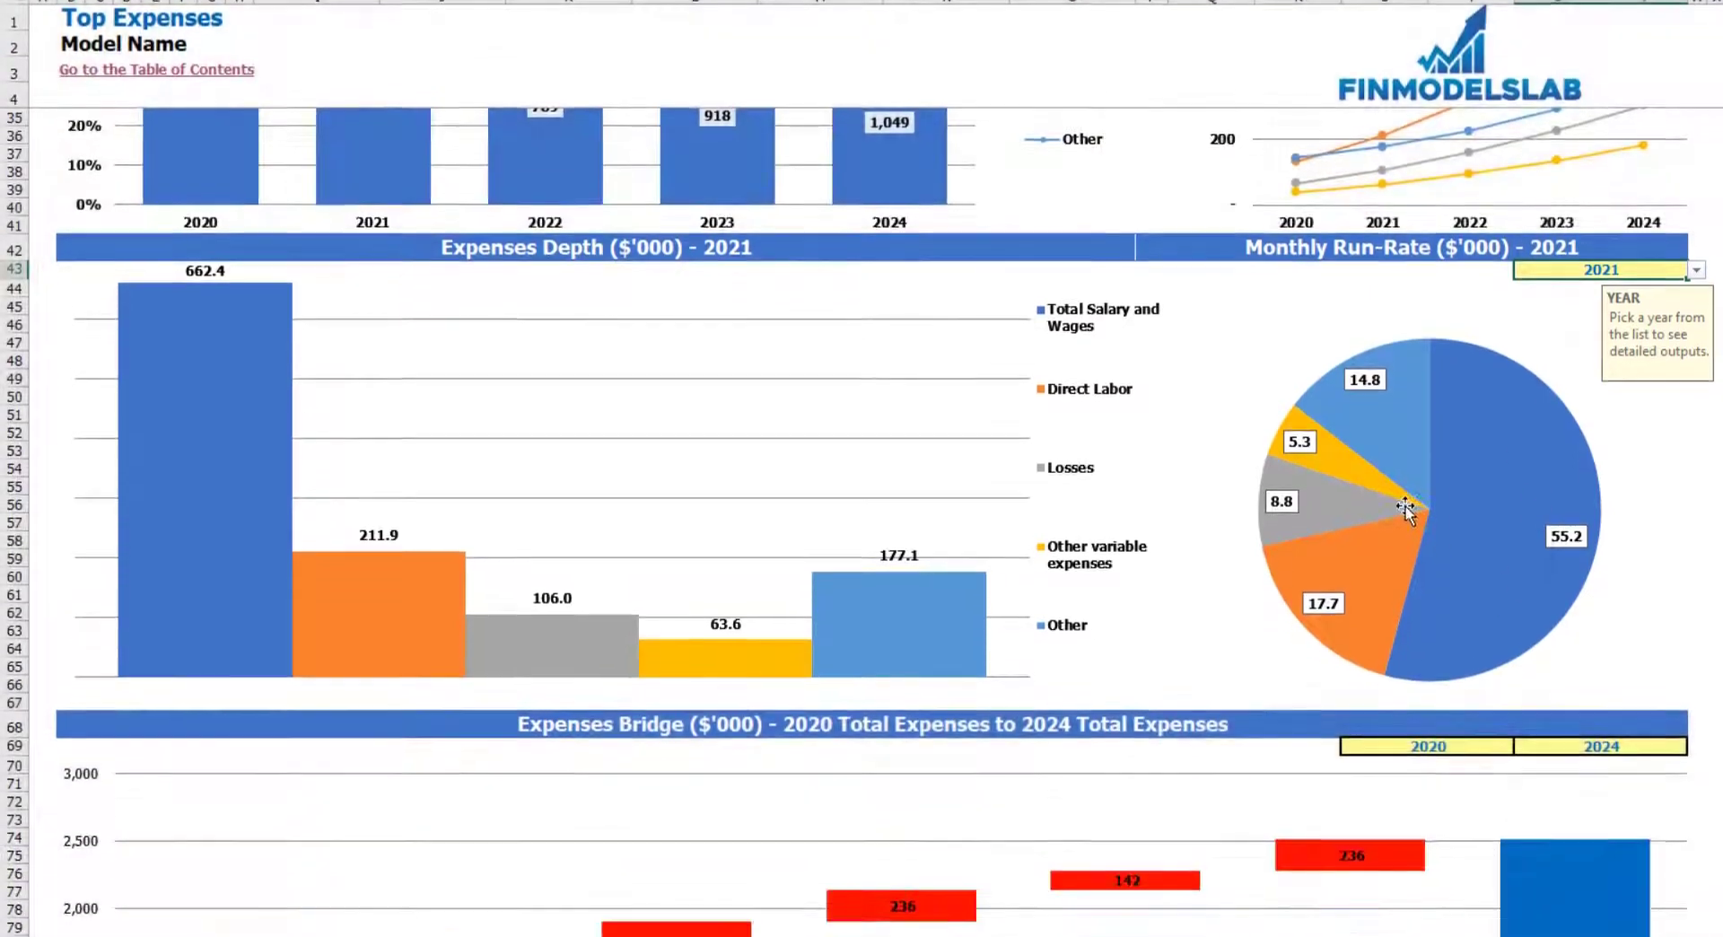
Examine the Expenses Bridge chart and the available choices for its first and last year
scroll(1311, 511, down, 7)
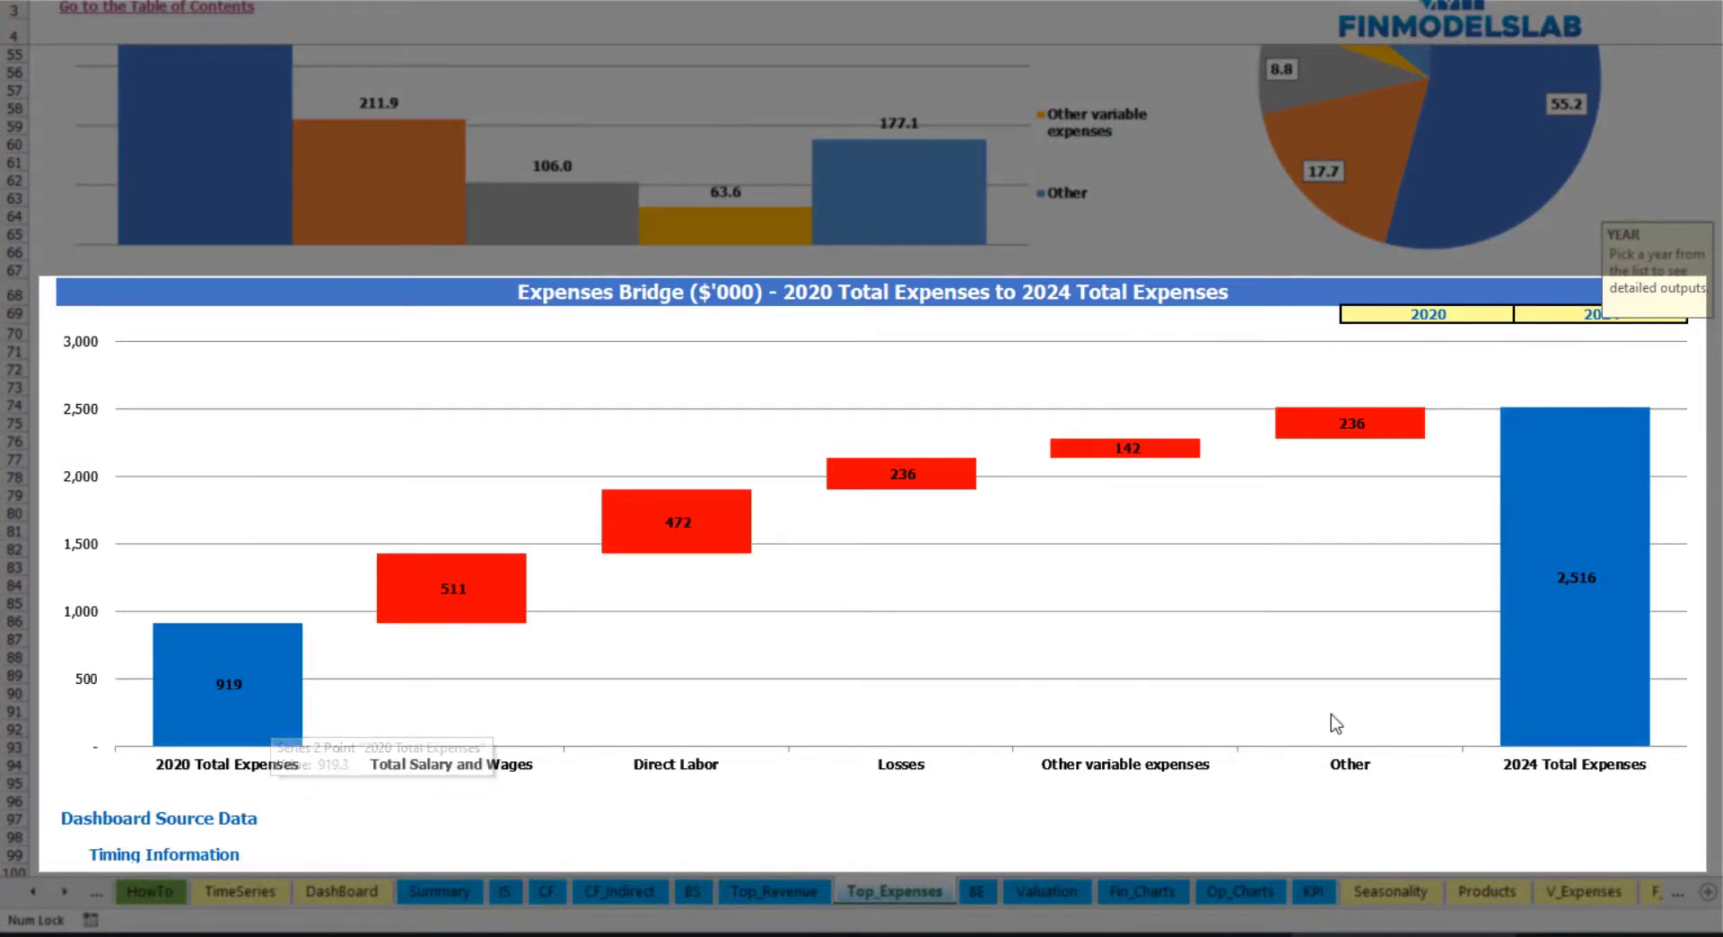
click(1494, 313)
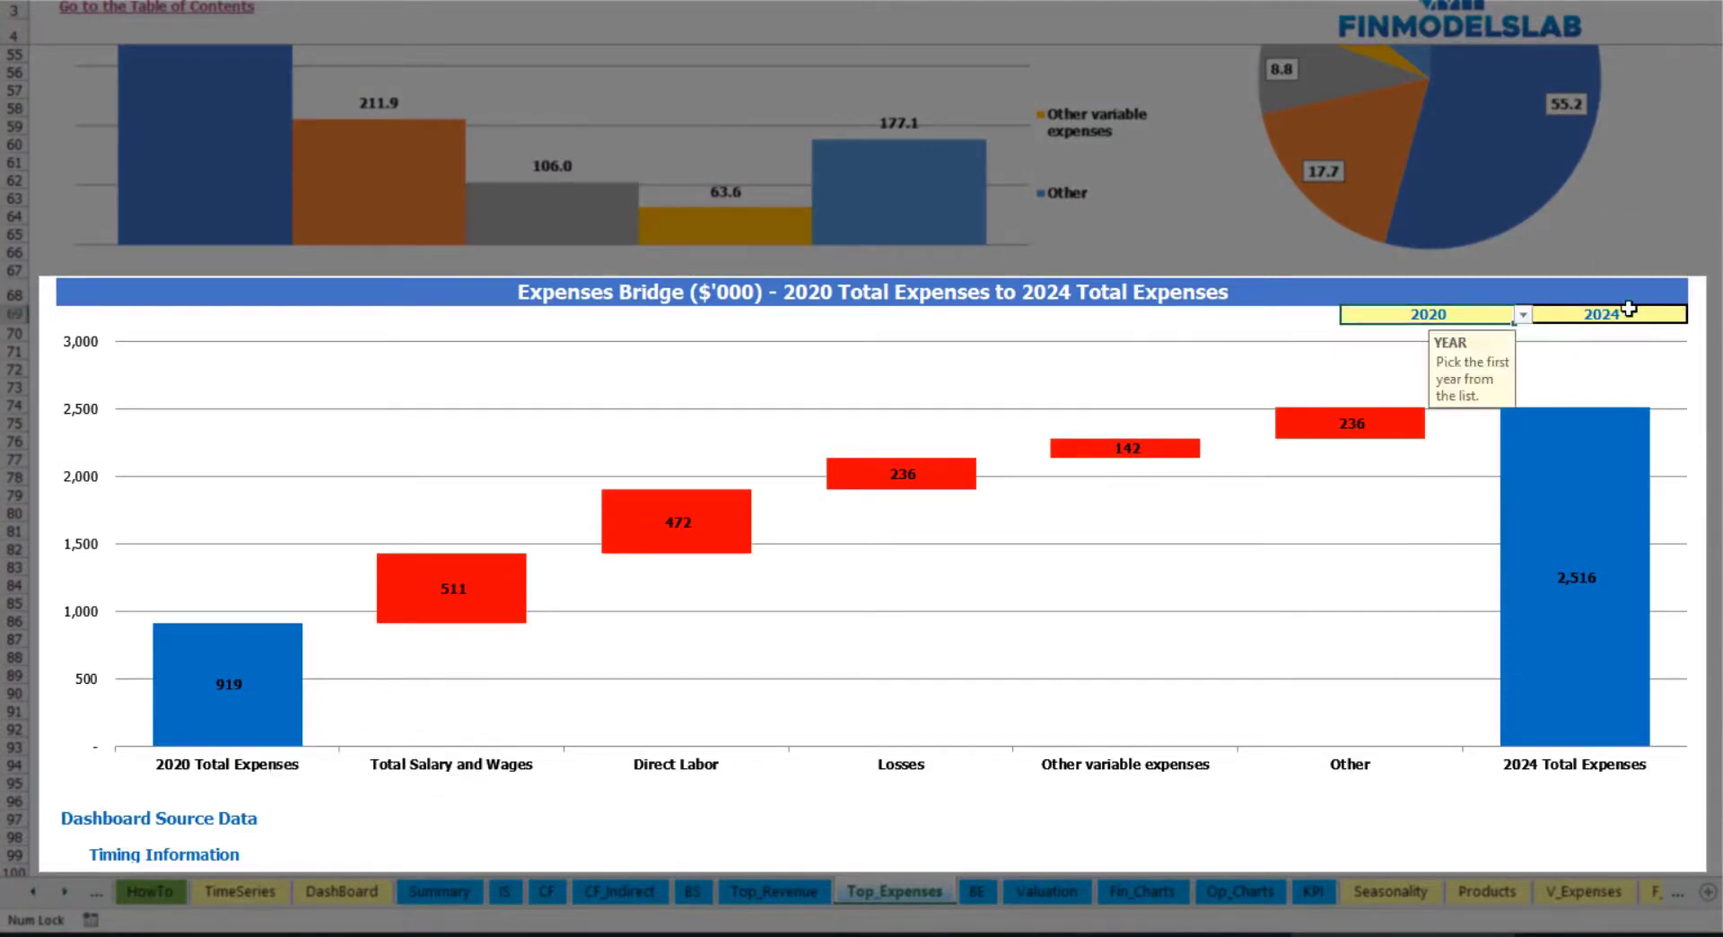
click(1644, 314)
click(1489, 311)
click(1523, 315)
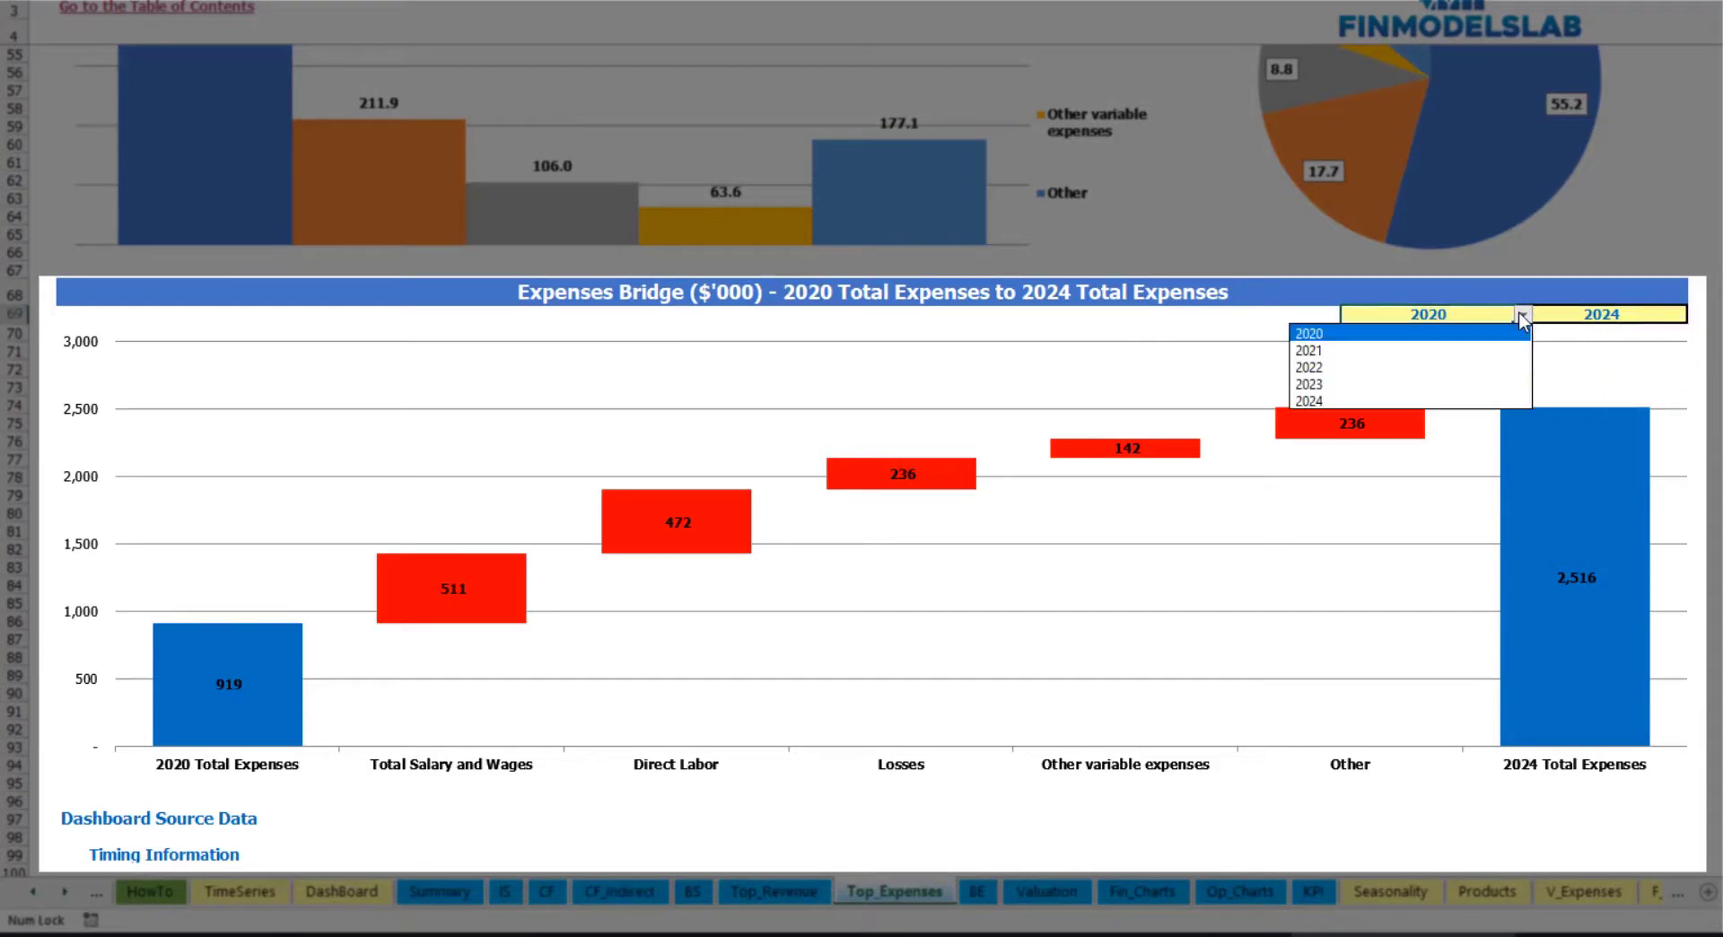
click(1679, 310)
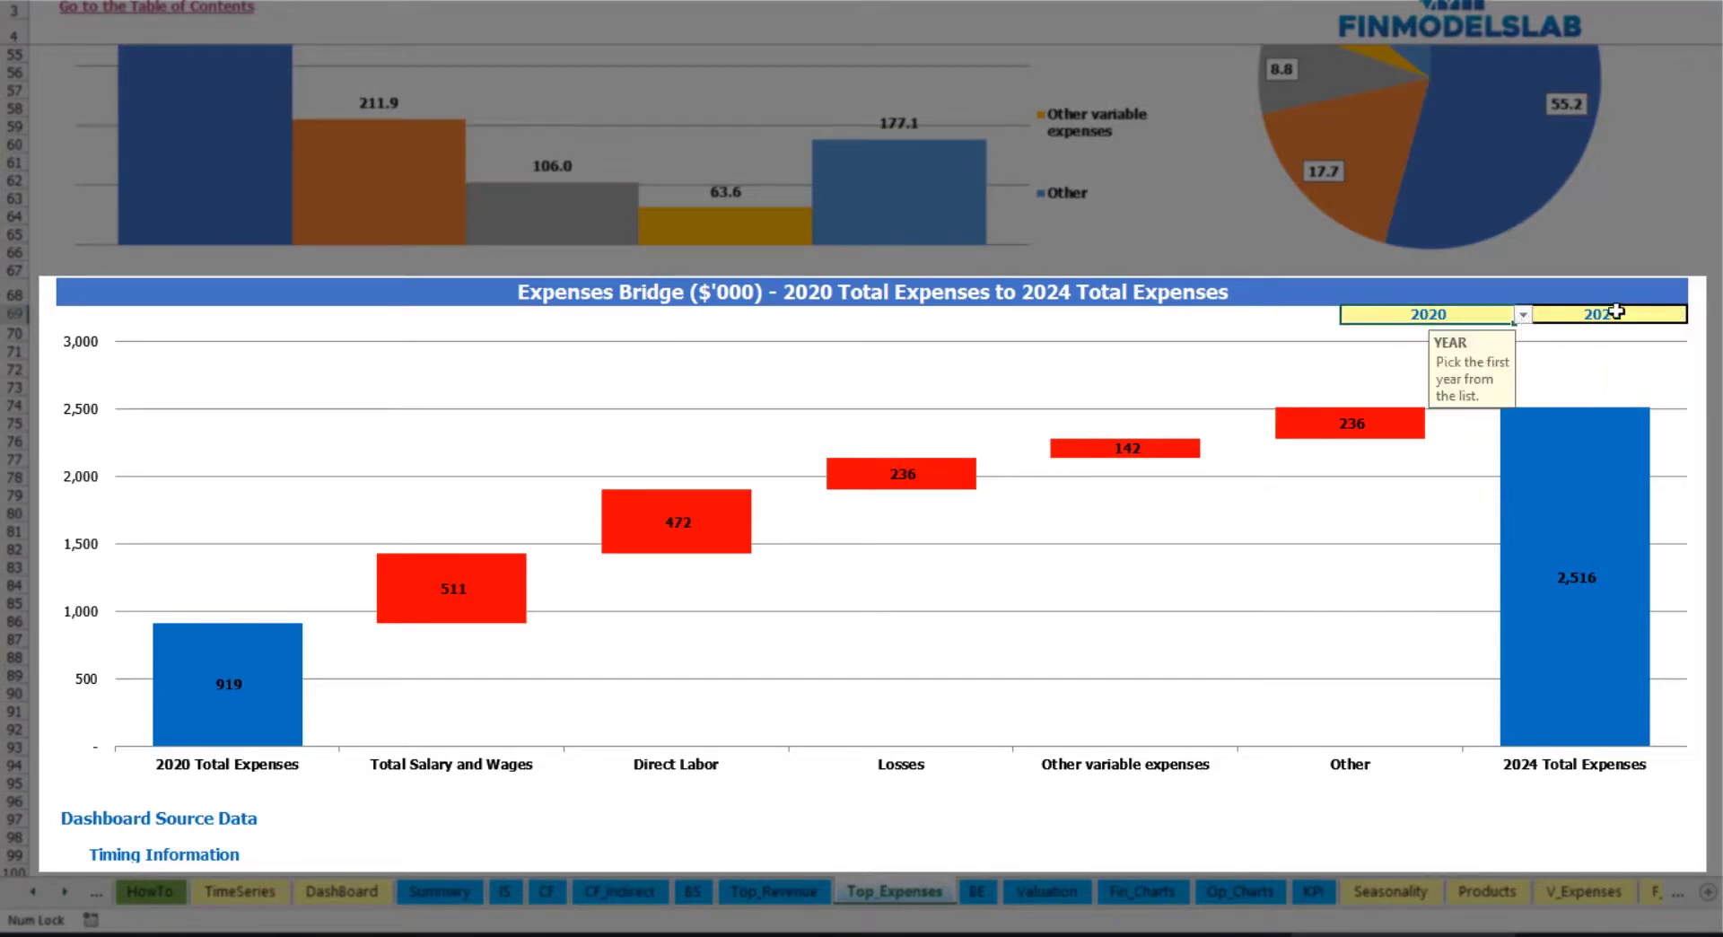
click(1663, 312)
click(1702, 319)
key(Escape)
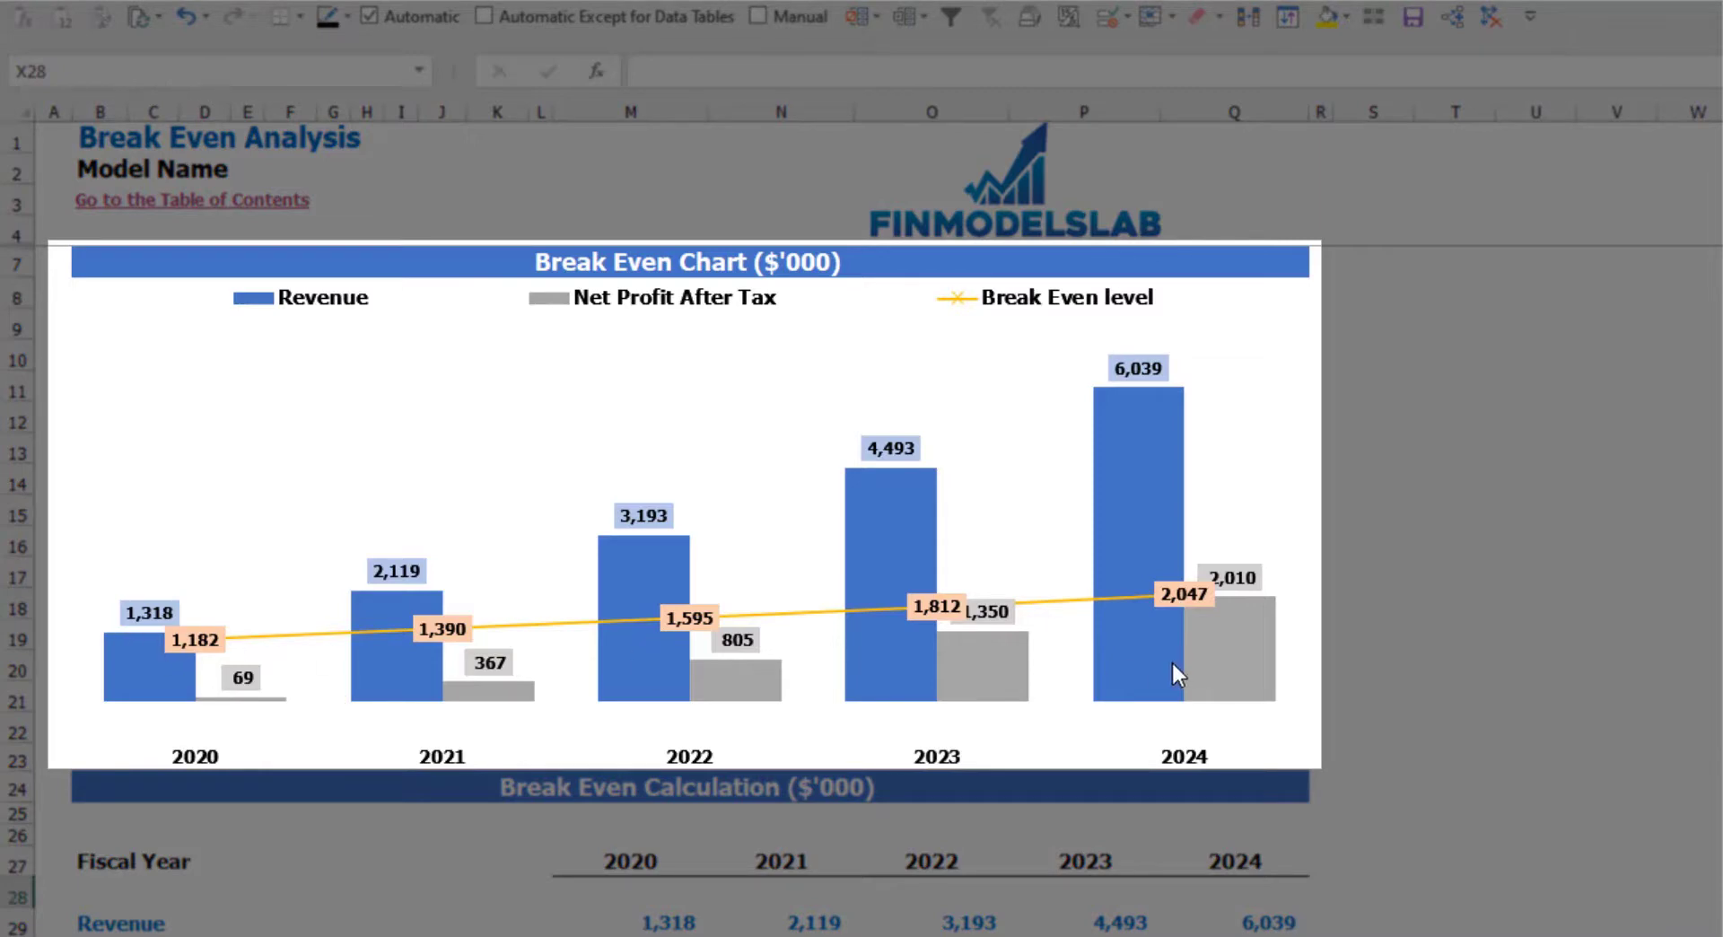
Compare the 2020 to 2022 revenue columns with the break-even level in the Break Even Chart
mouse_move(185, 675)
mouse_move(403, 612)
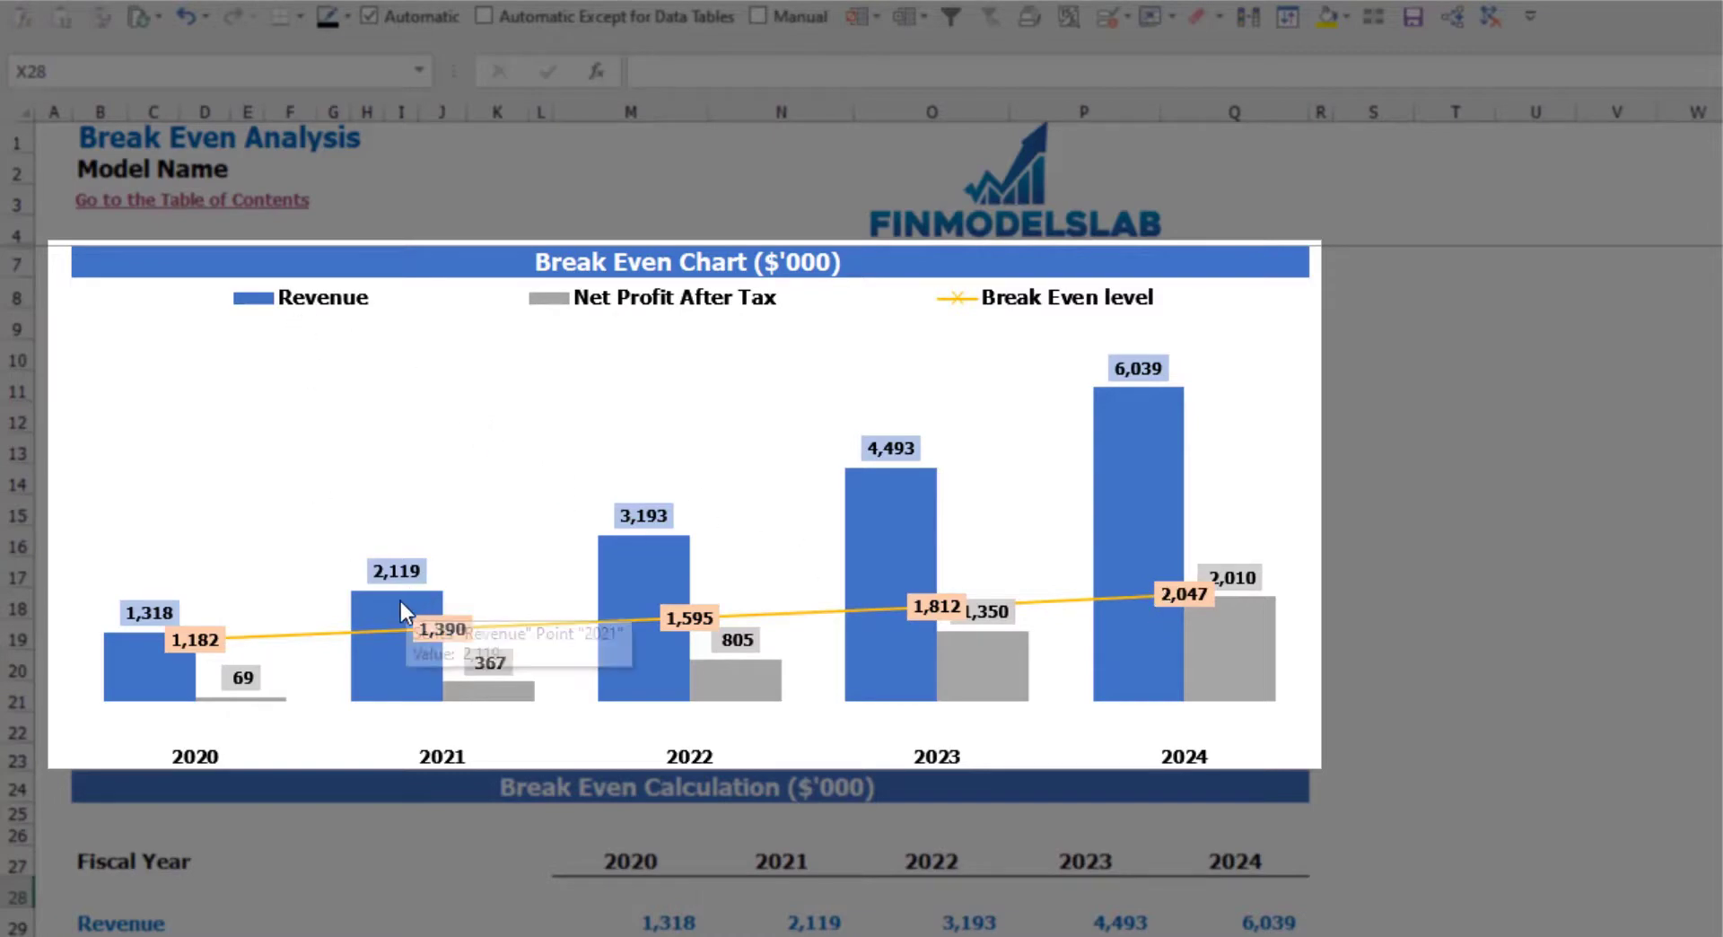
mouse_move(632, 585)
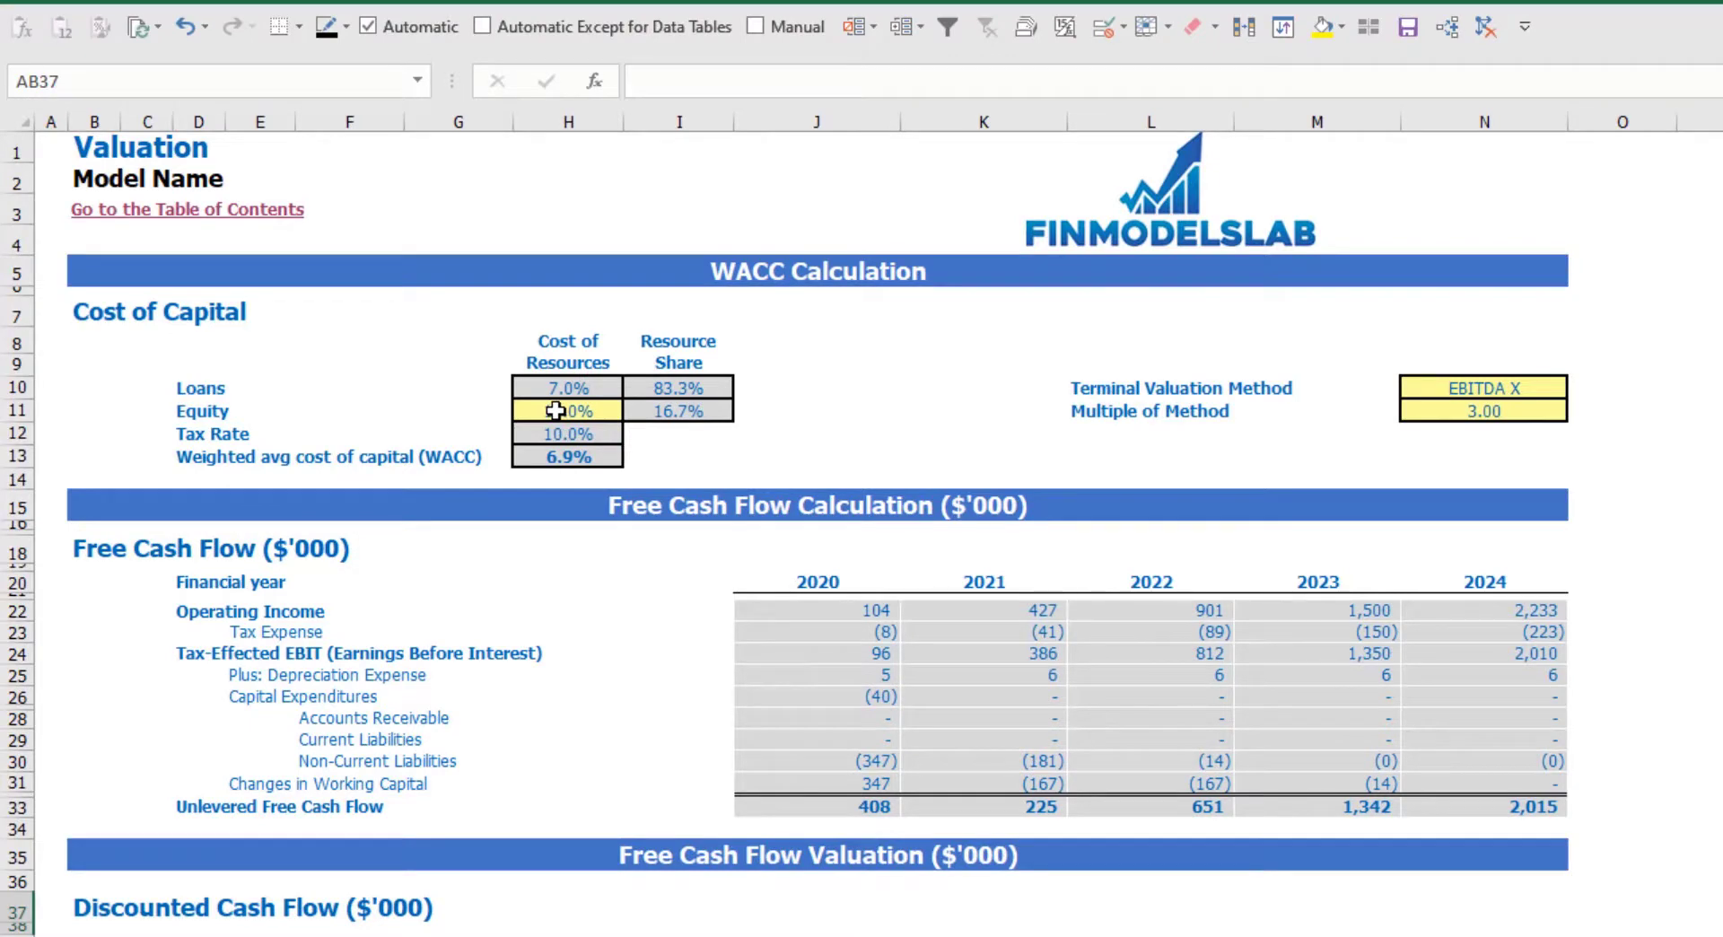
Examine the costs of equity and loans, the resource shares and the WACC formula in the Cost of Capital table
click(555, 411)
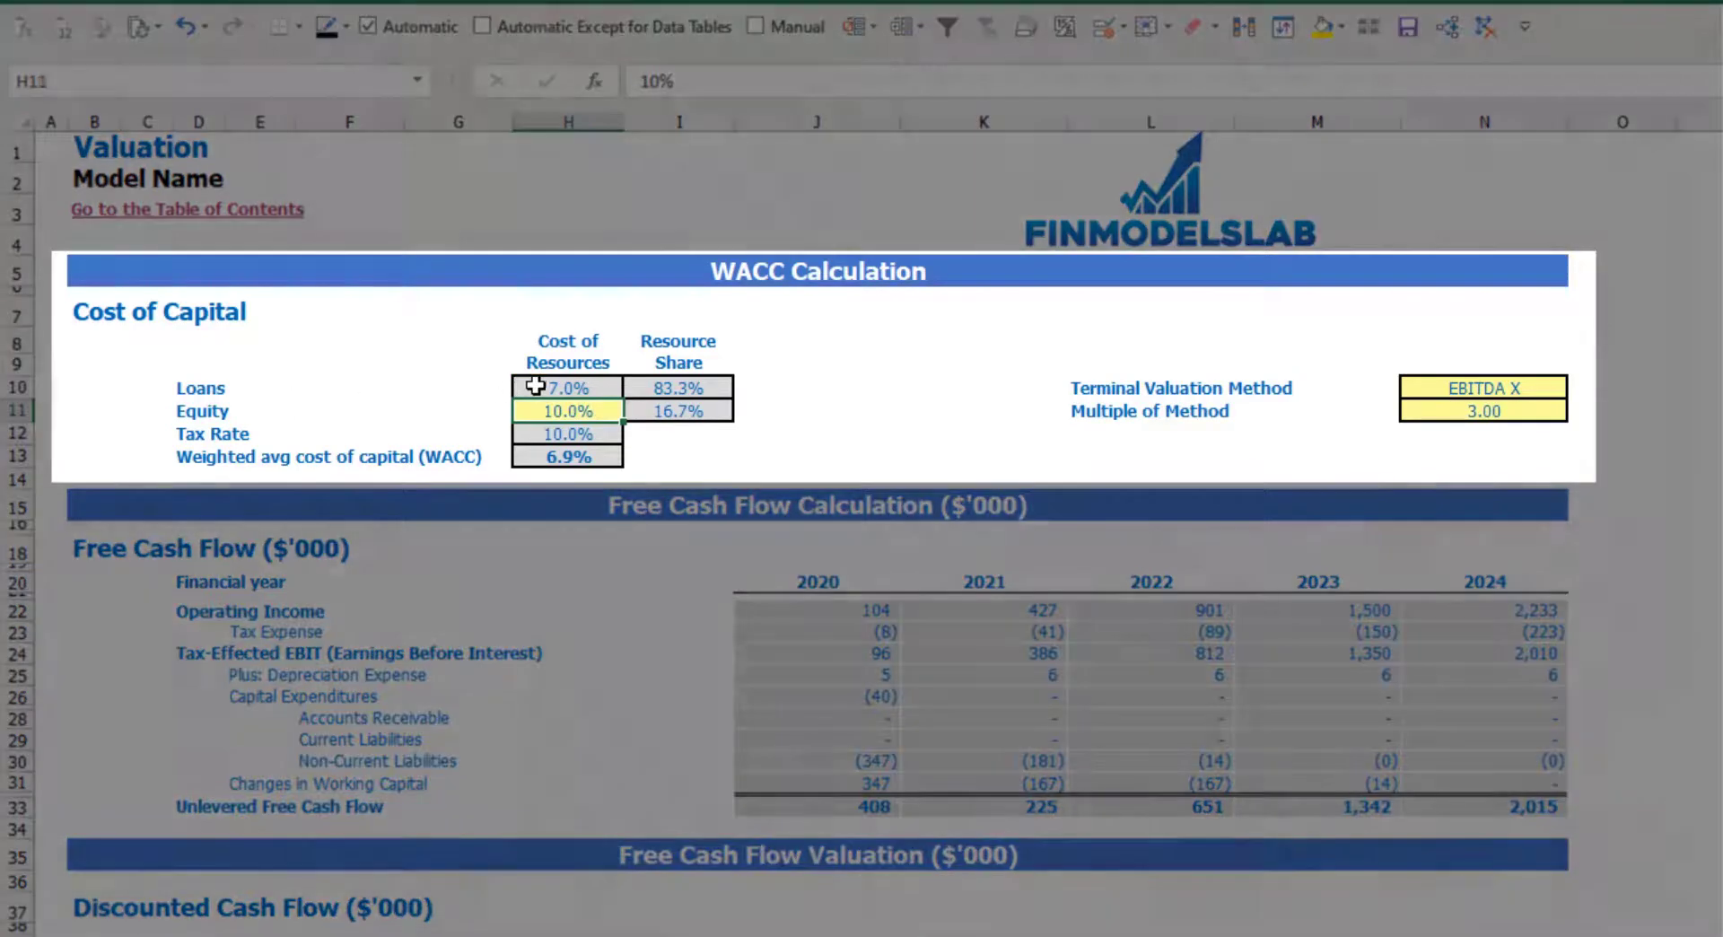
click(531, 385)
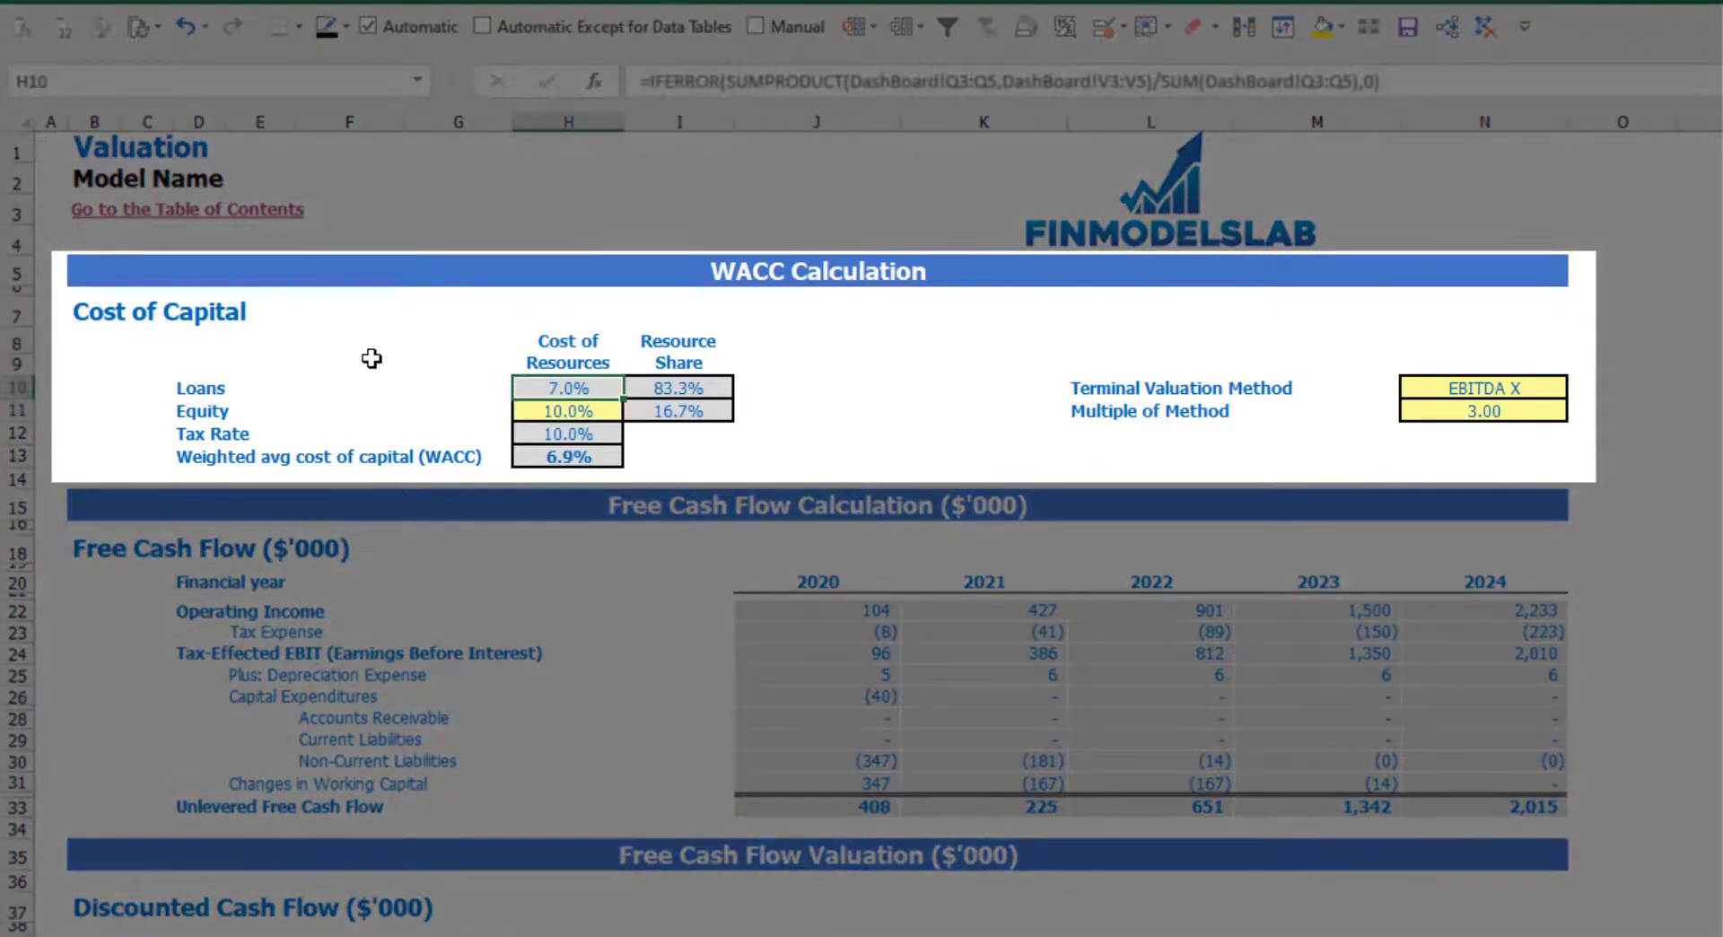
click(677, 396)
drag(677, 396, 669, 411)
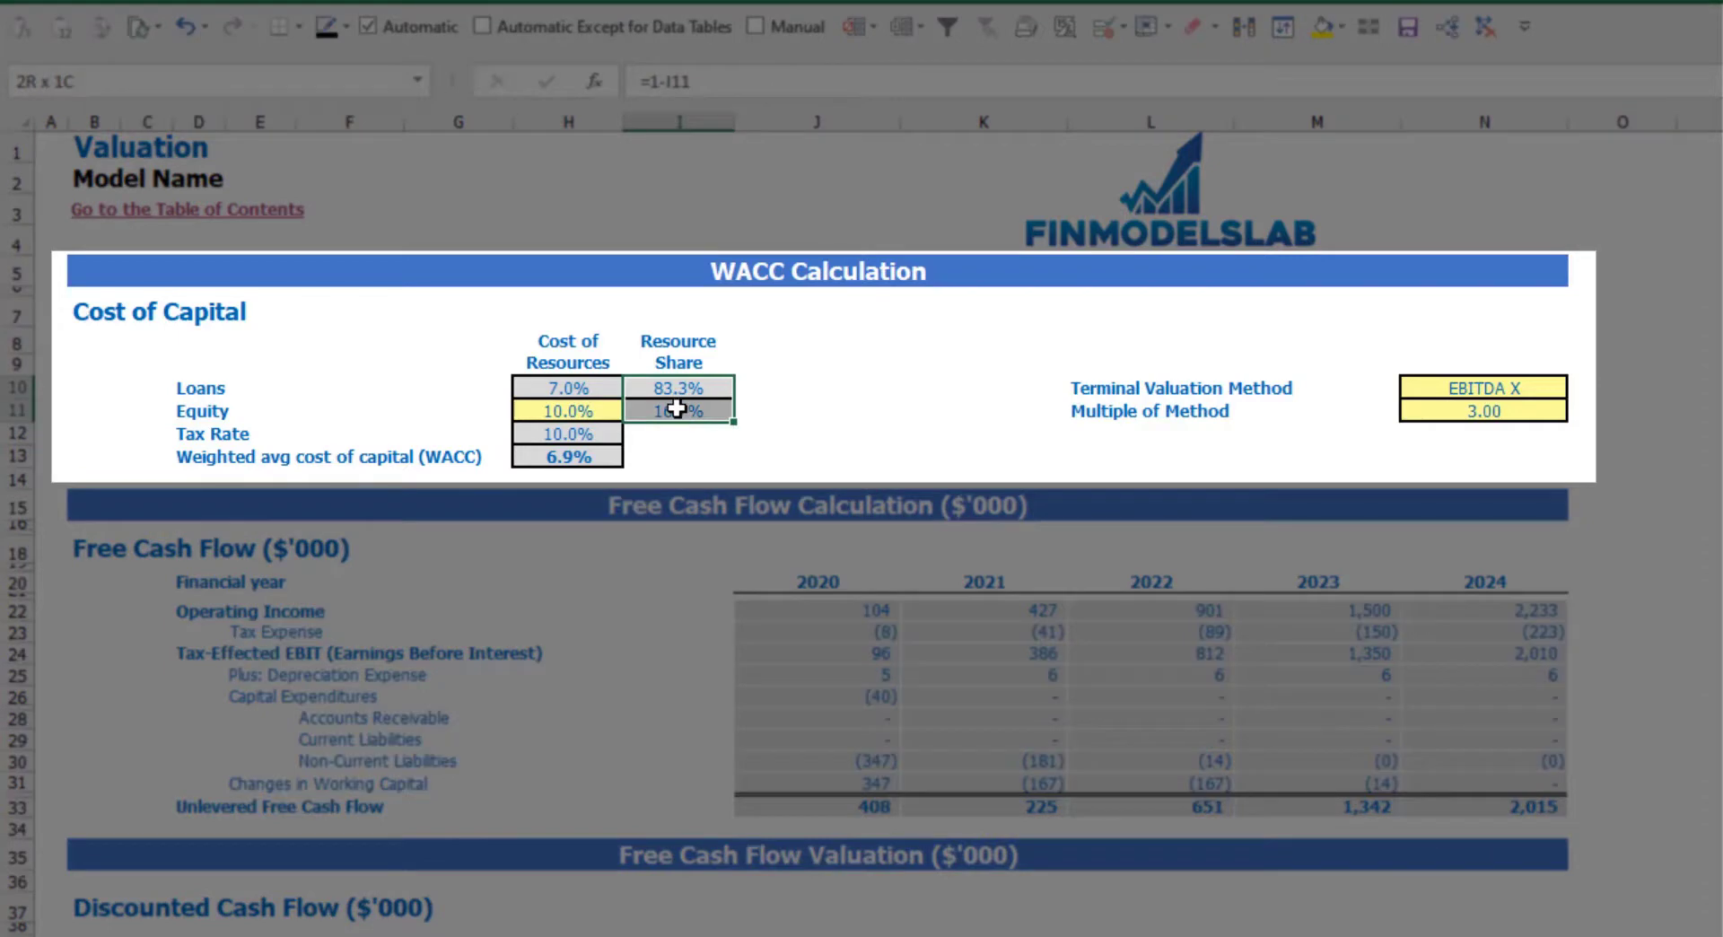
click(588, 459)
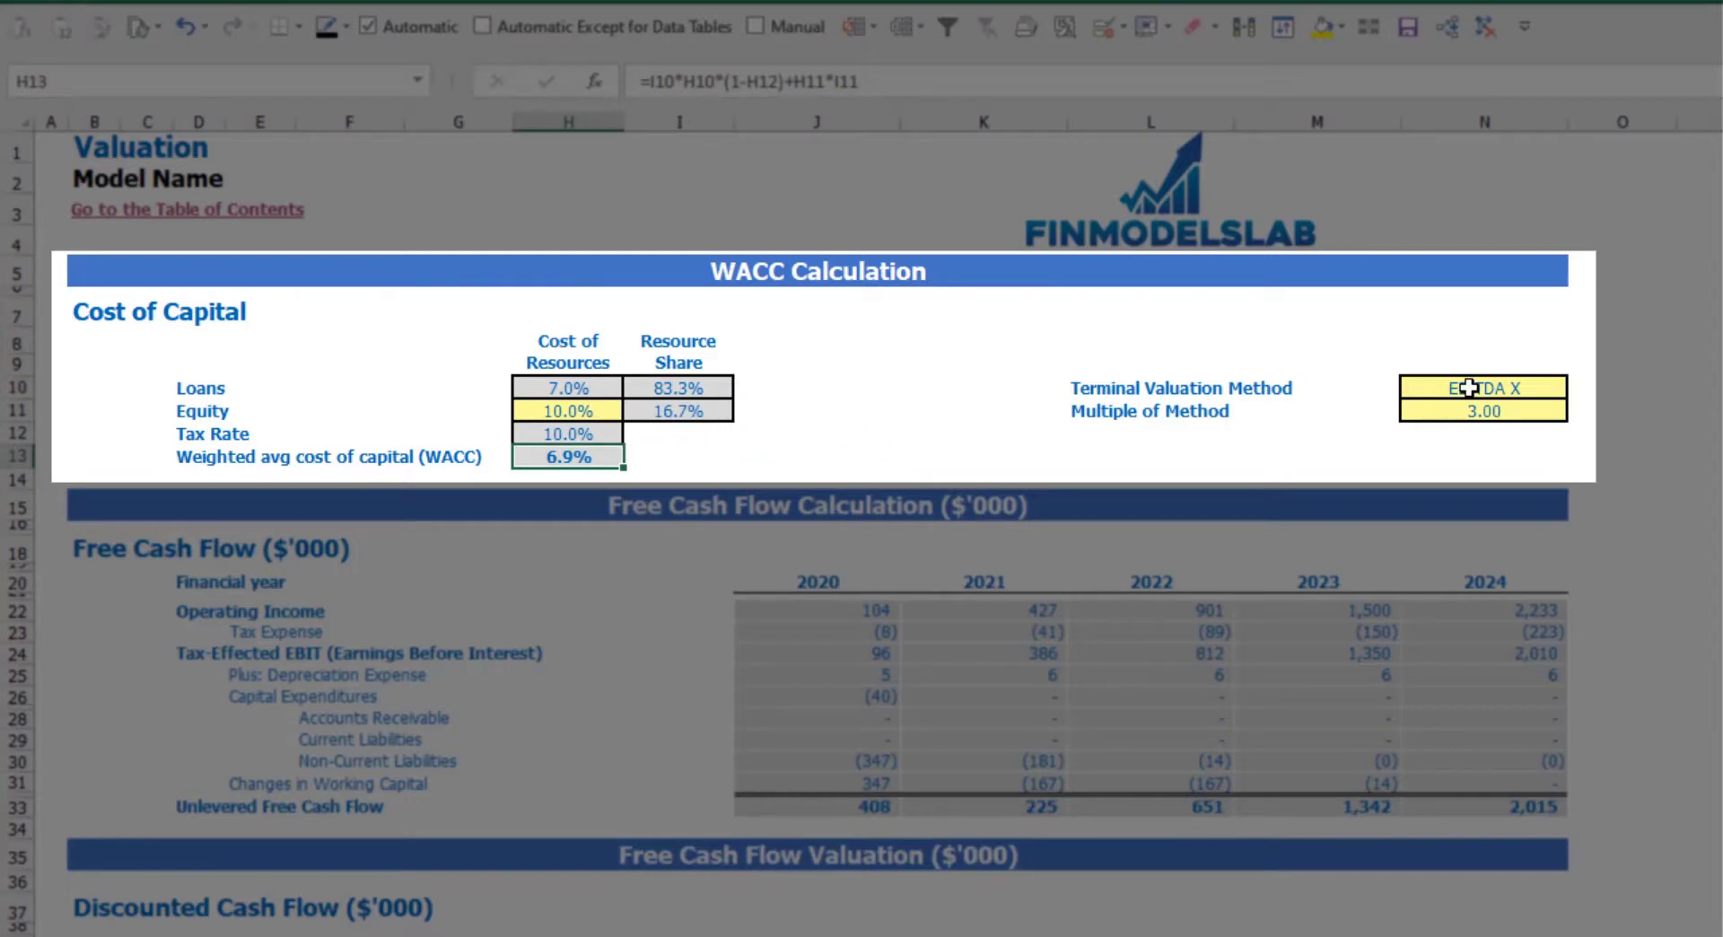
Set the Terminal Valuation Method in the WACC Calculation to Revenue X
click(1511, 388)
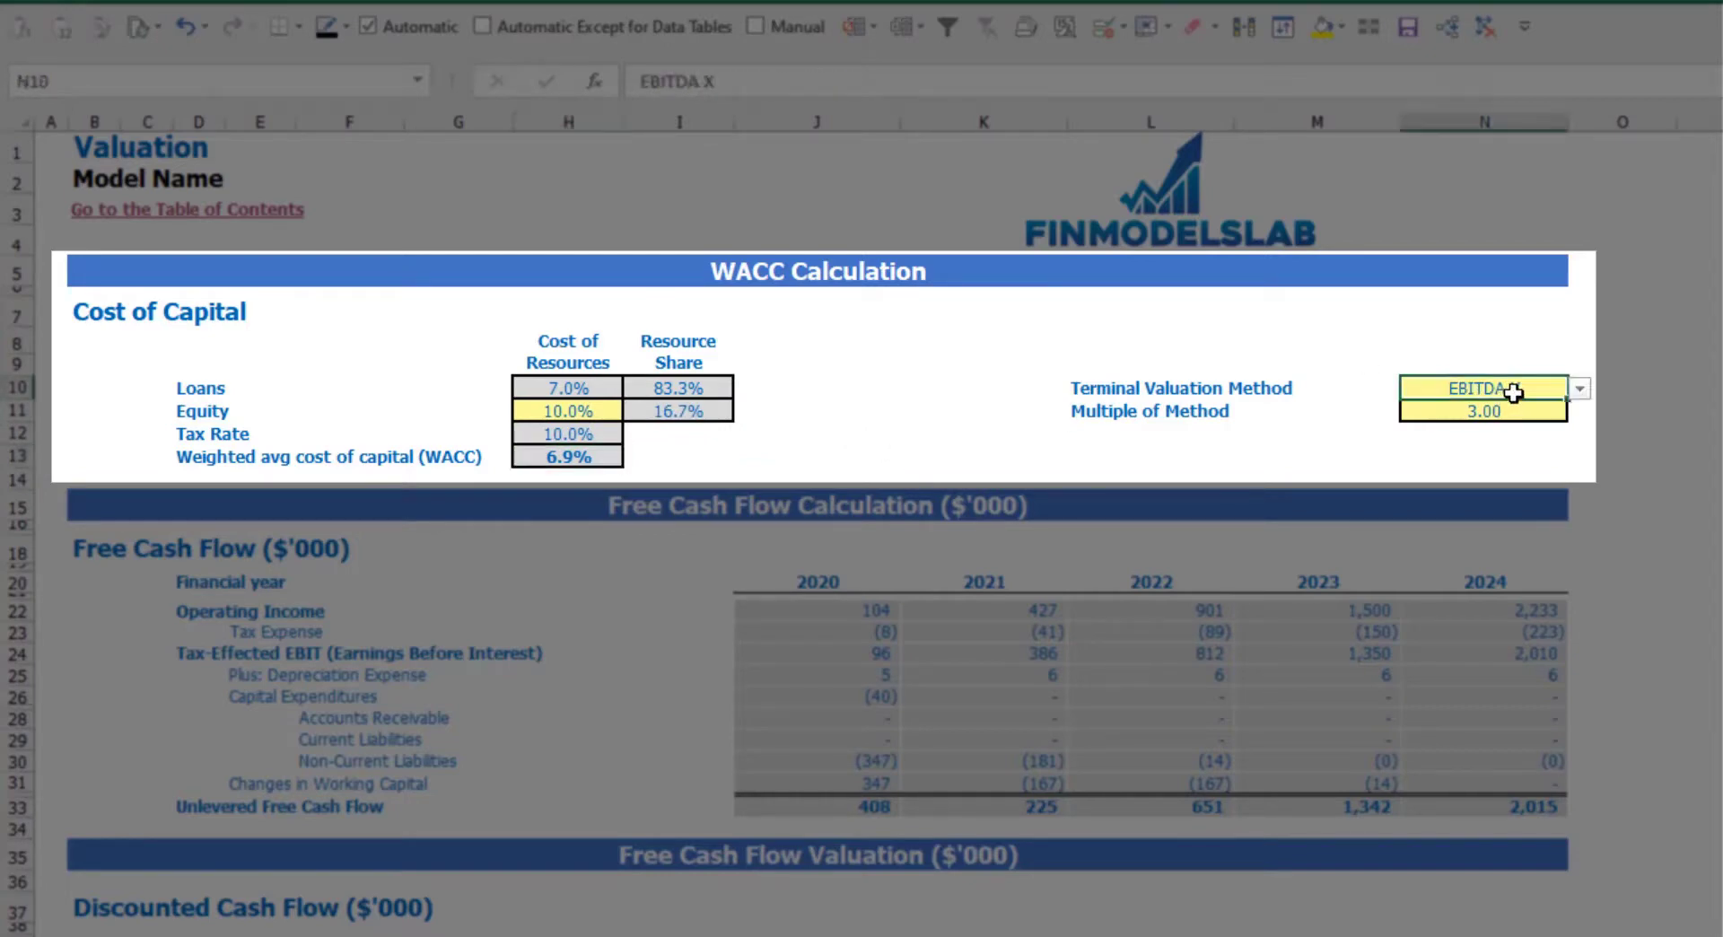
click(1580, 388)
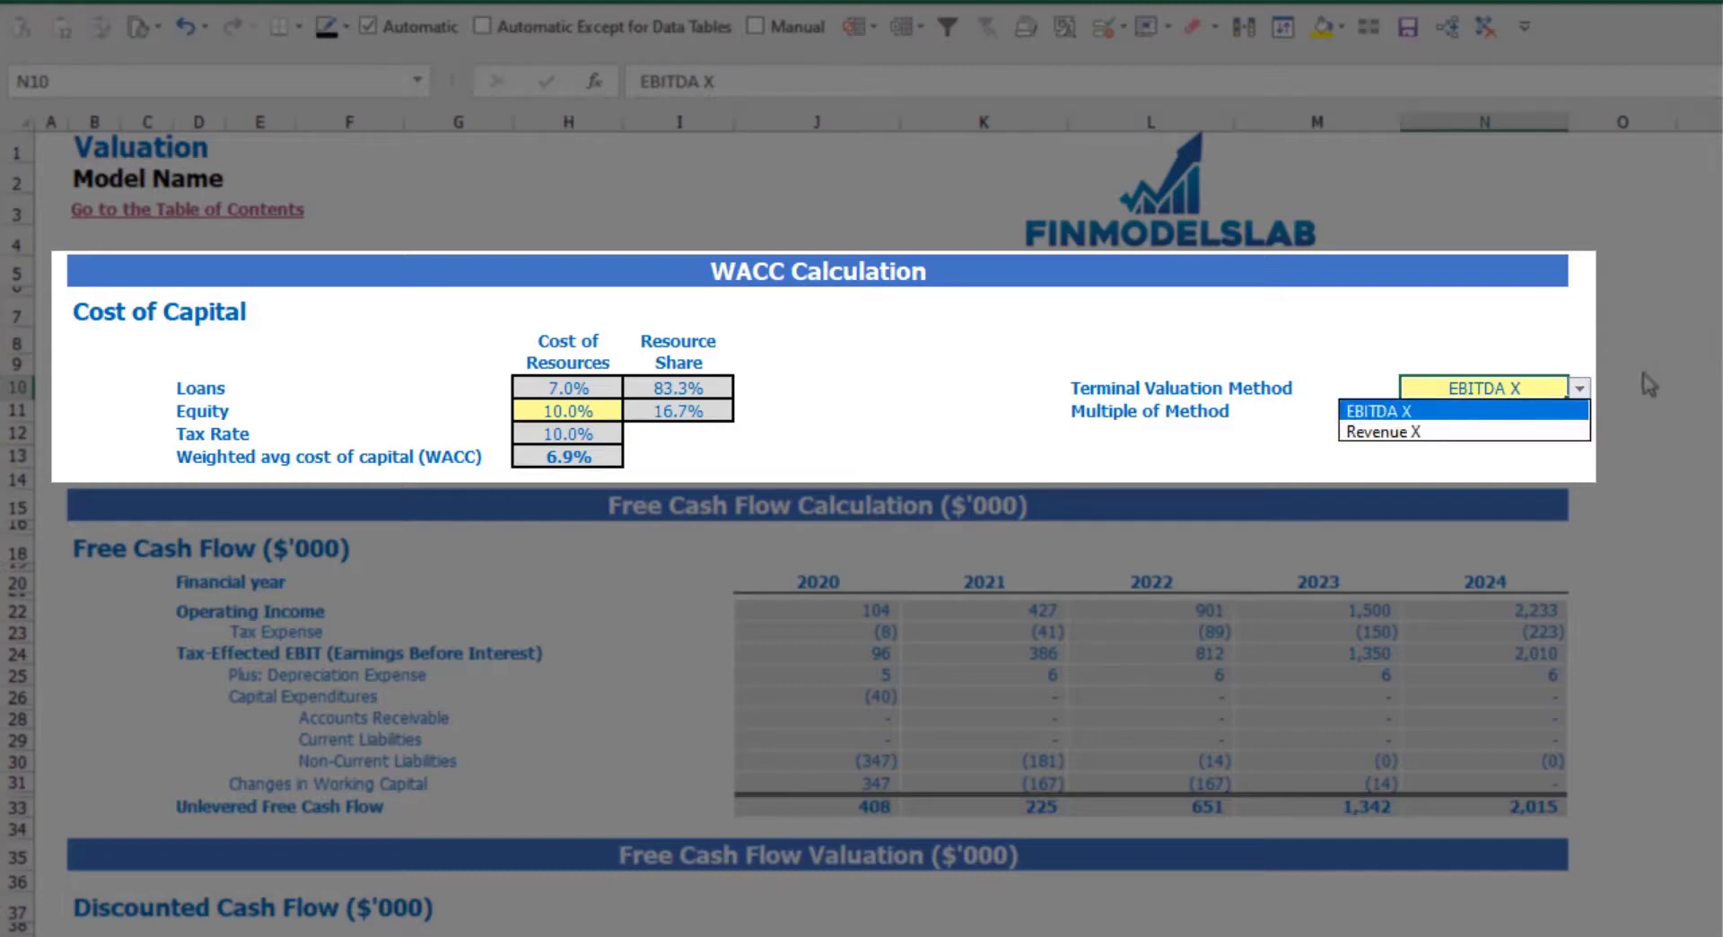
click(1560, 432)
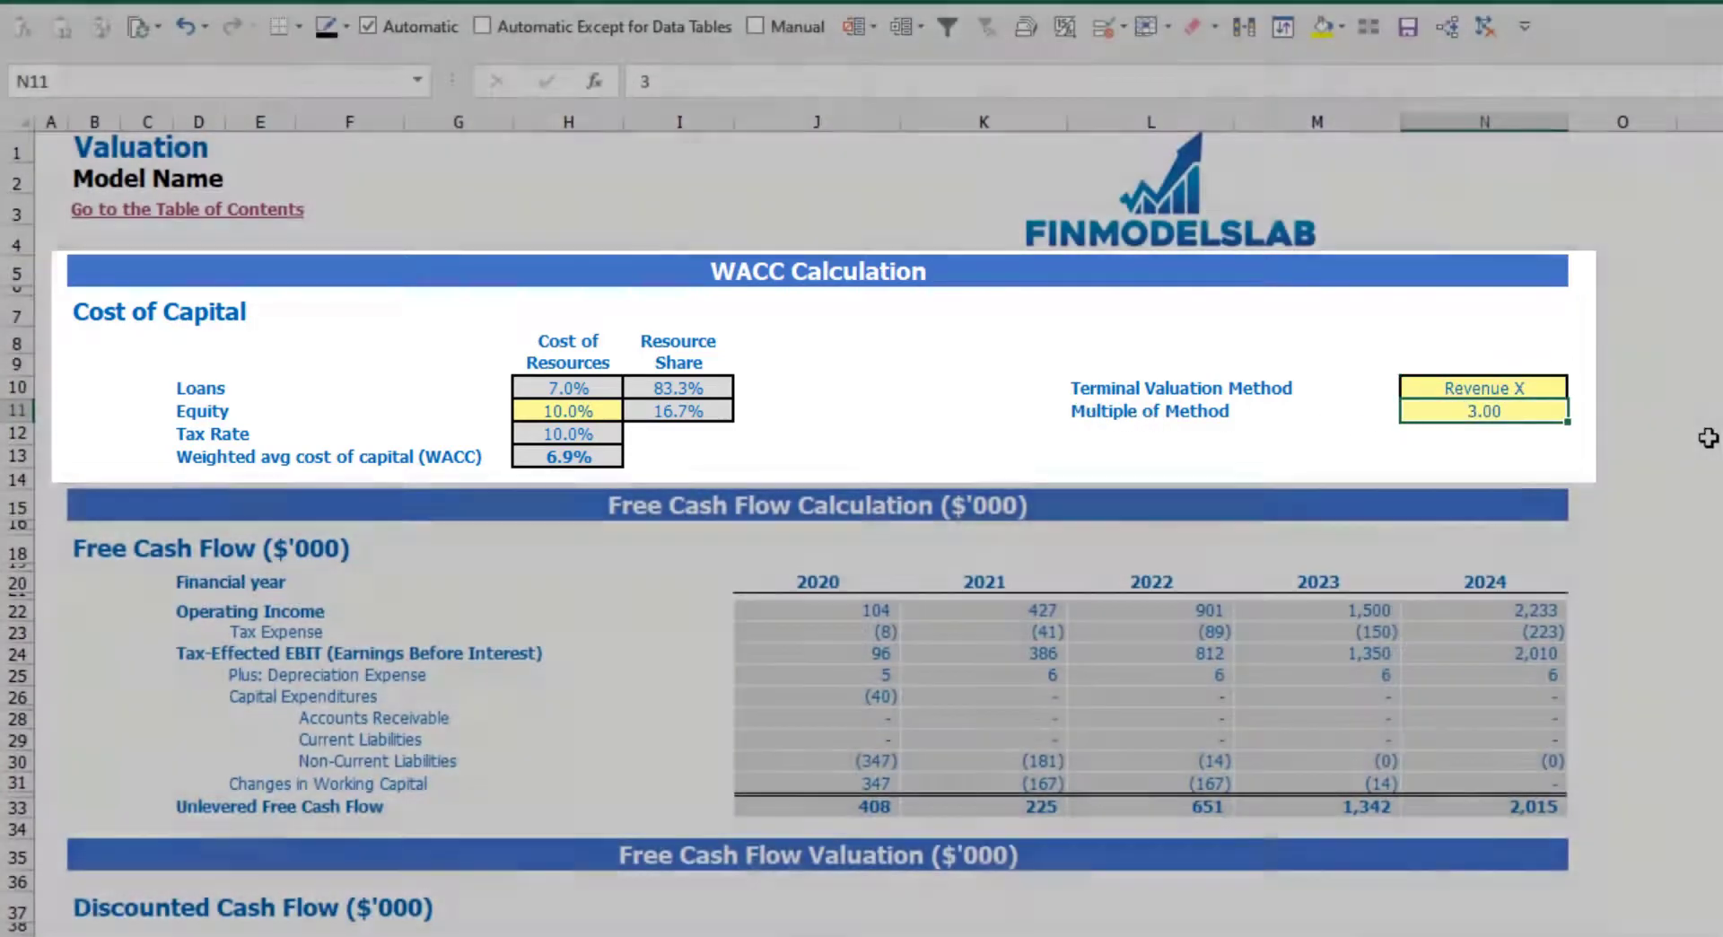
Examine the terminal value, the yearly unlevered free cash flow and the multiplicator evaluation on the Valuation sheet
scroll(1681, 461, down, 5)
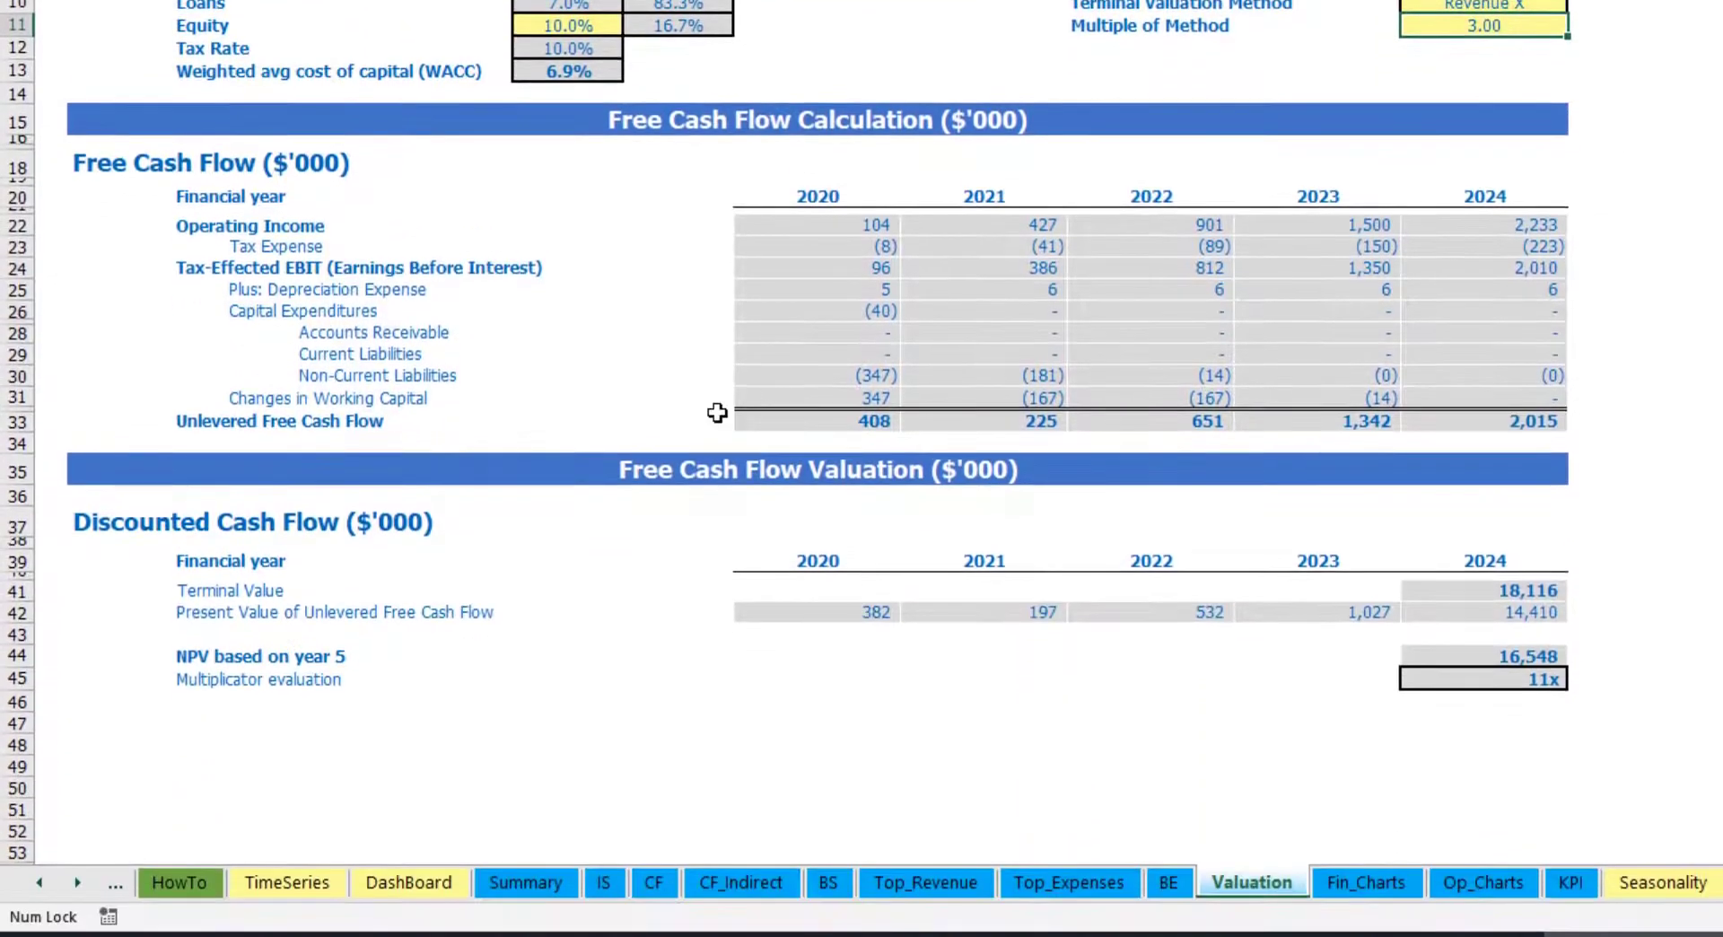
click(1440, 596)
drag(785, 426, 1478, 423)
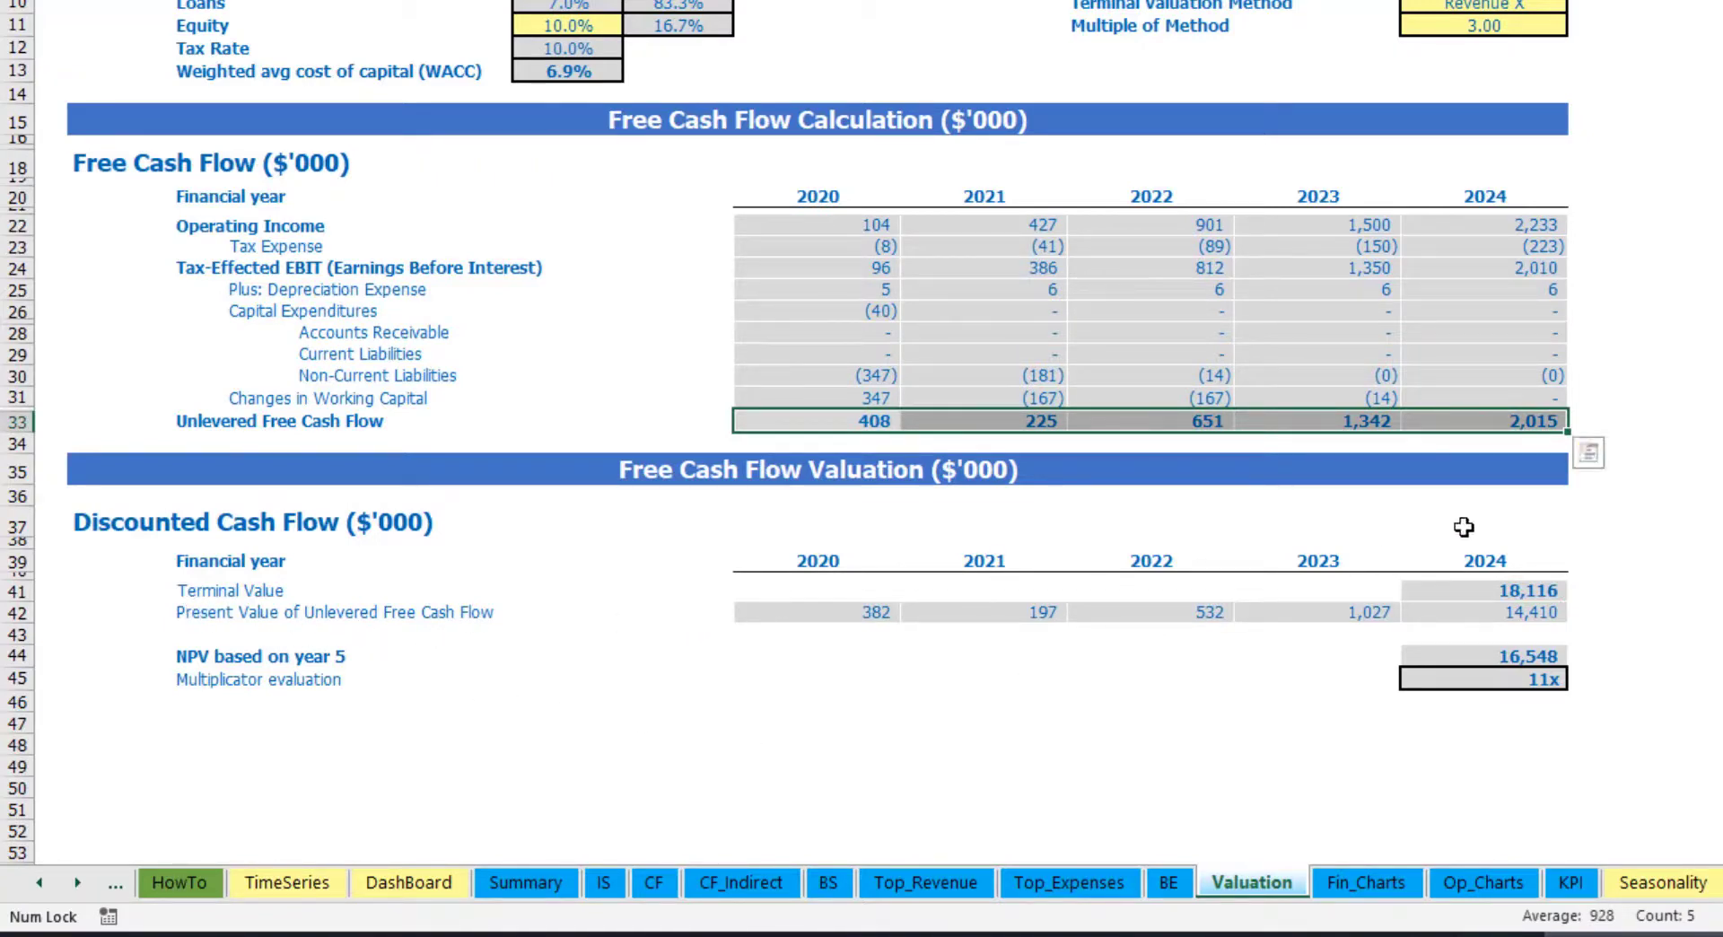
click(1528, 676)
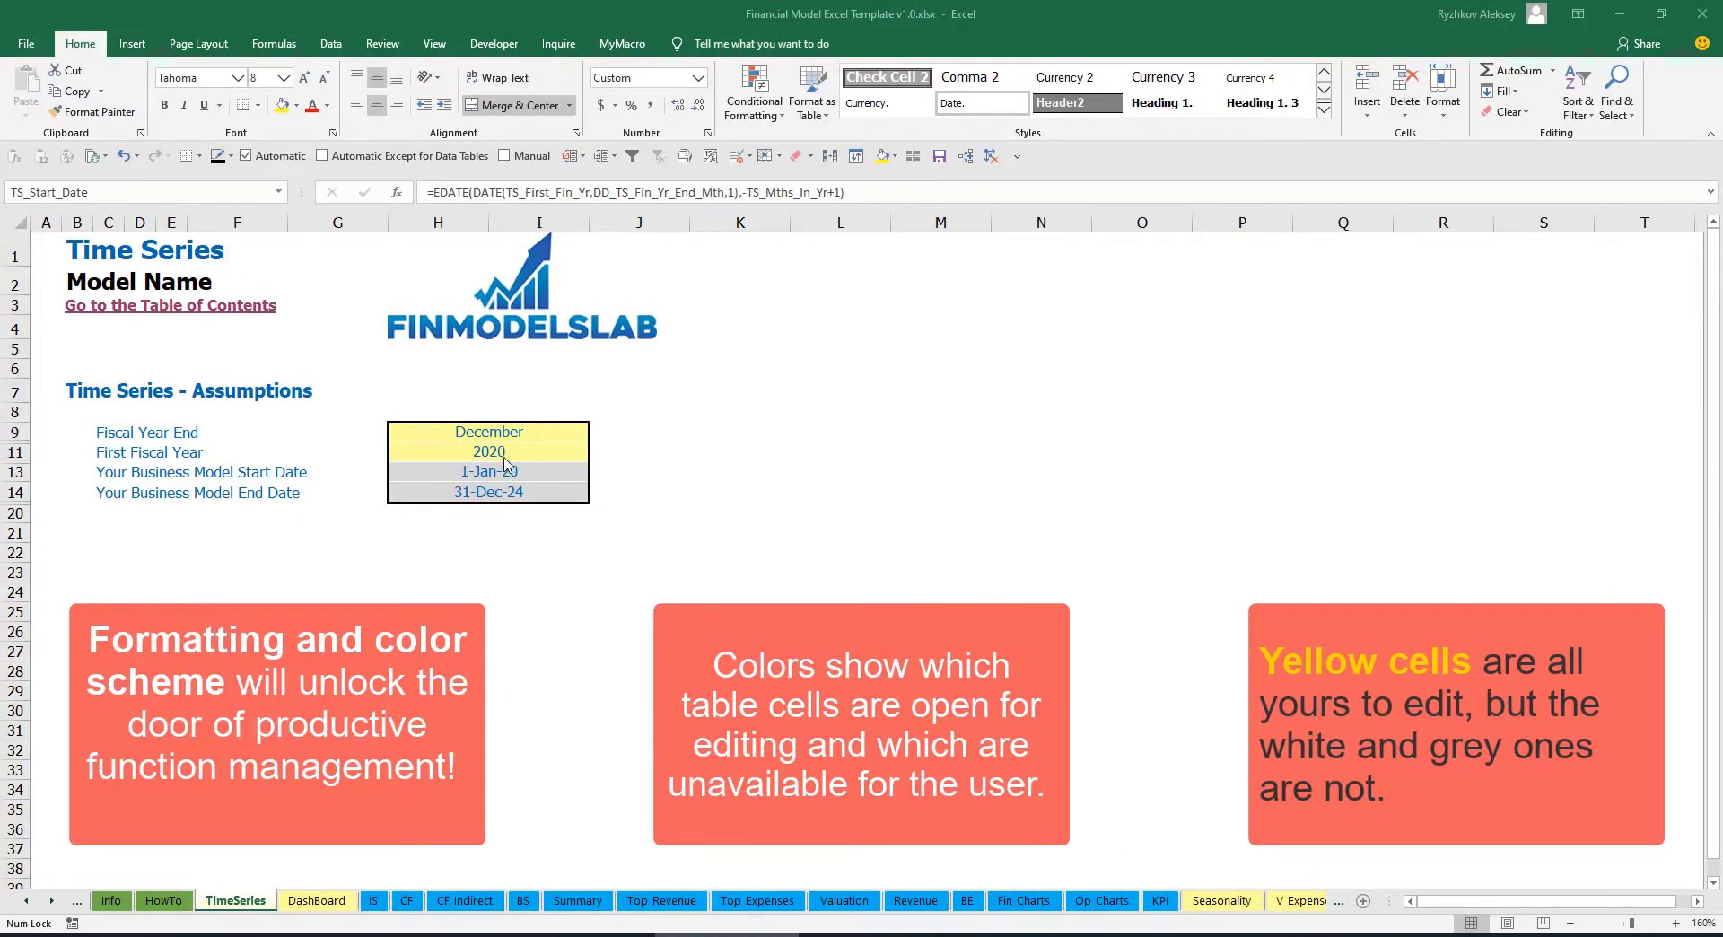
Examine the colour-coded sheet tabs through to the end of the workbook and back to the first sheets
click(53, 901)
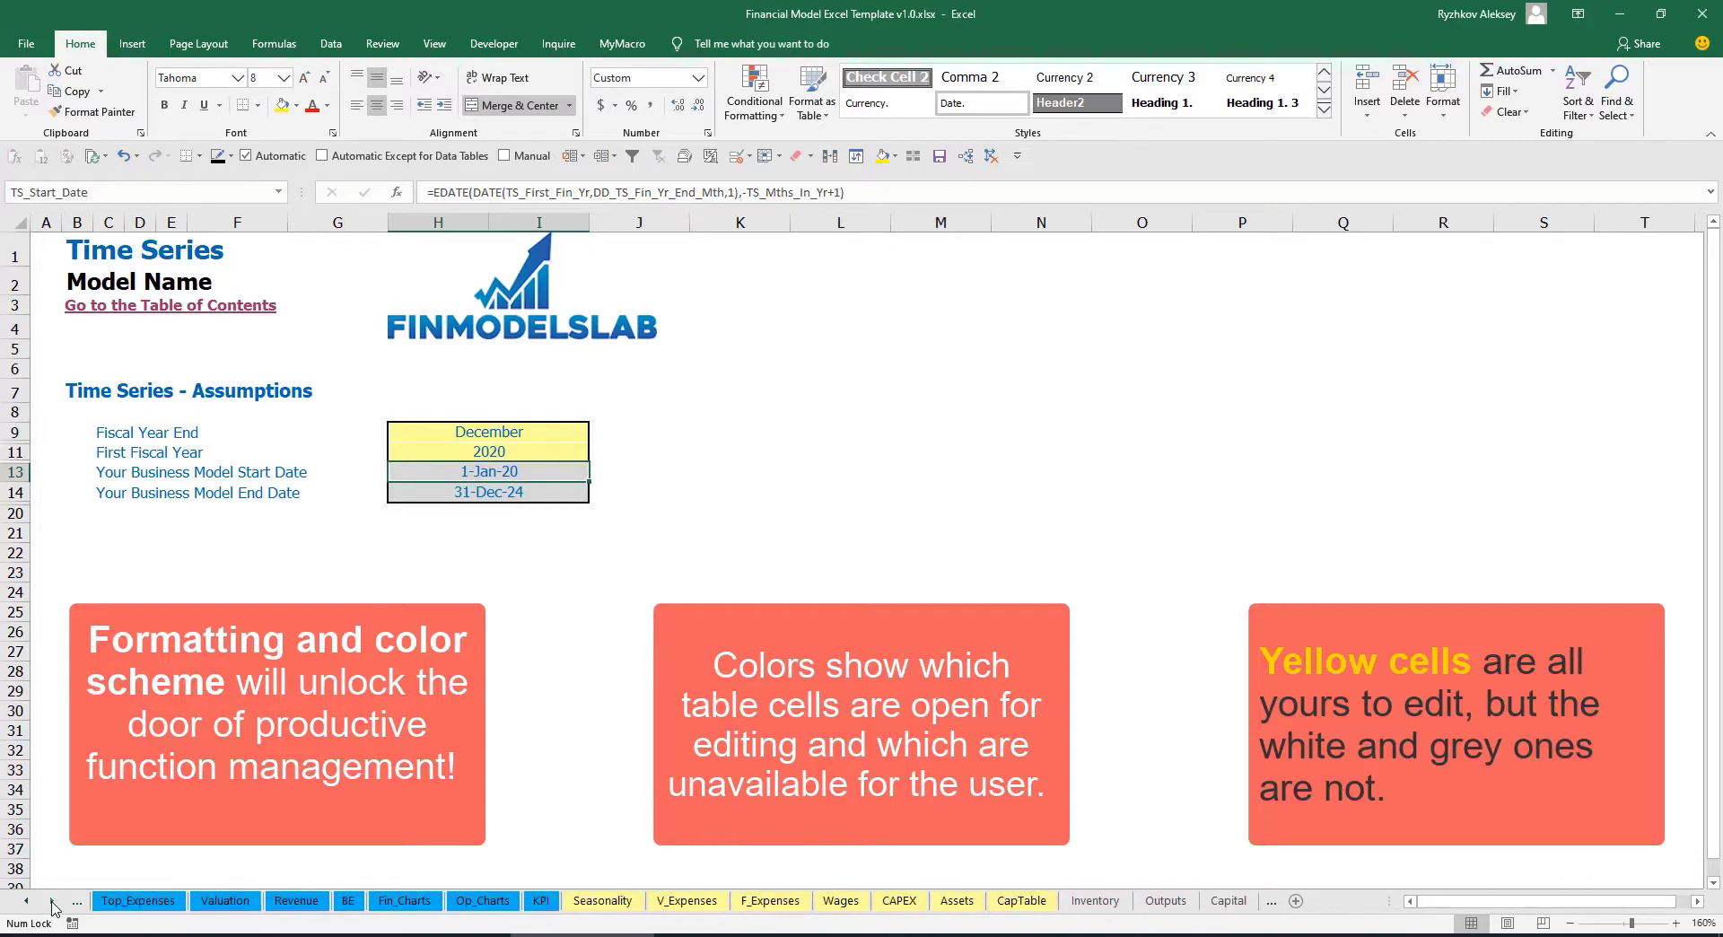
click(30, 908)
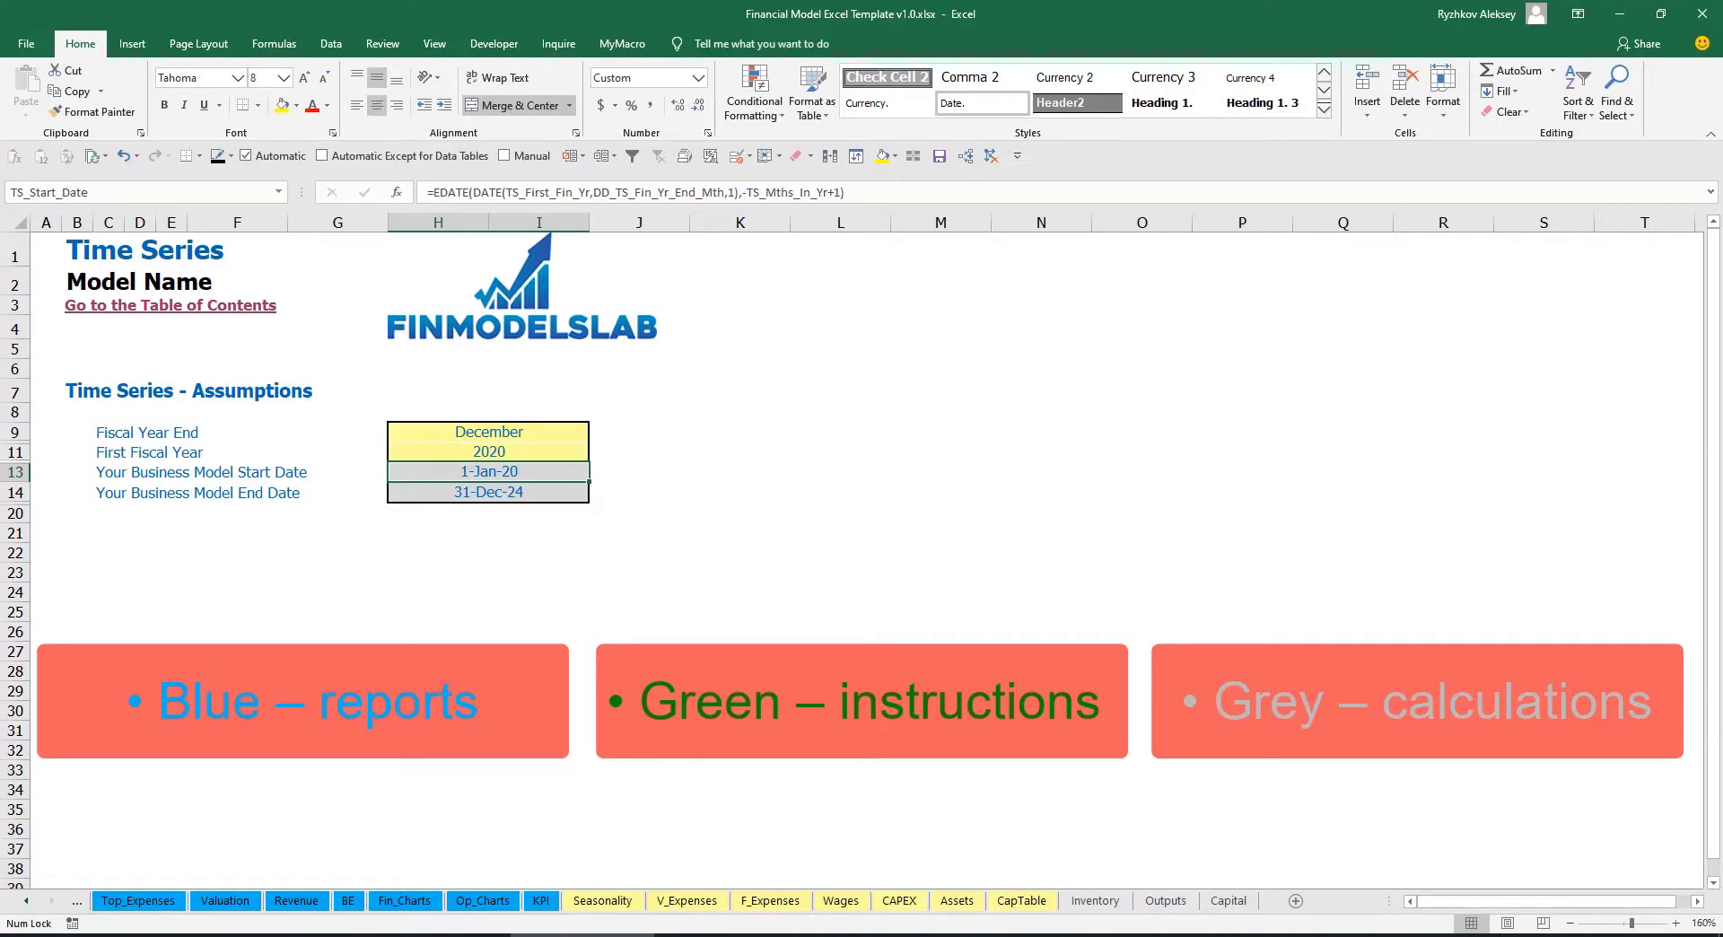
click(25, 901)
click(25, 901)
click(25, 901)
click(25, 901)
click(26, 903)
click(26, 903)
click(26, 902)
click(26, 903)
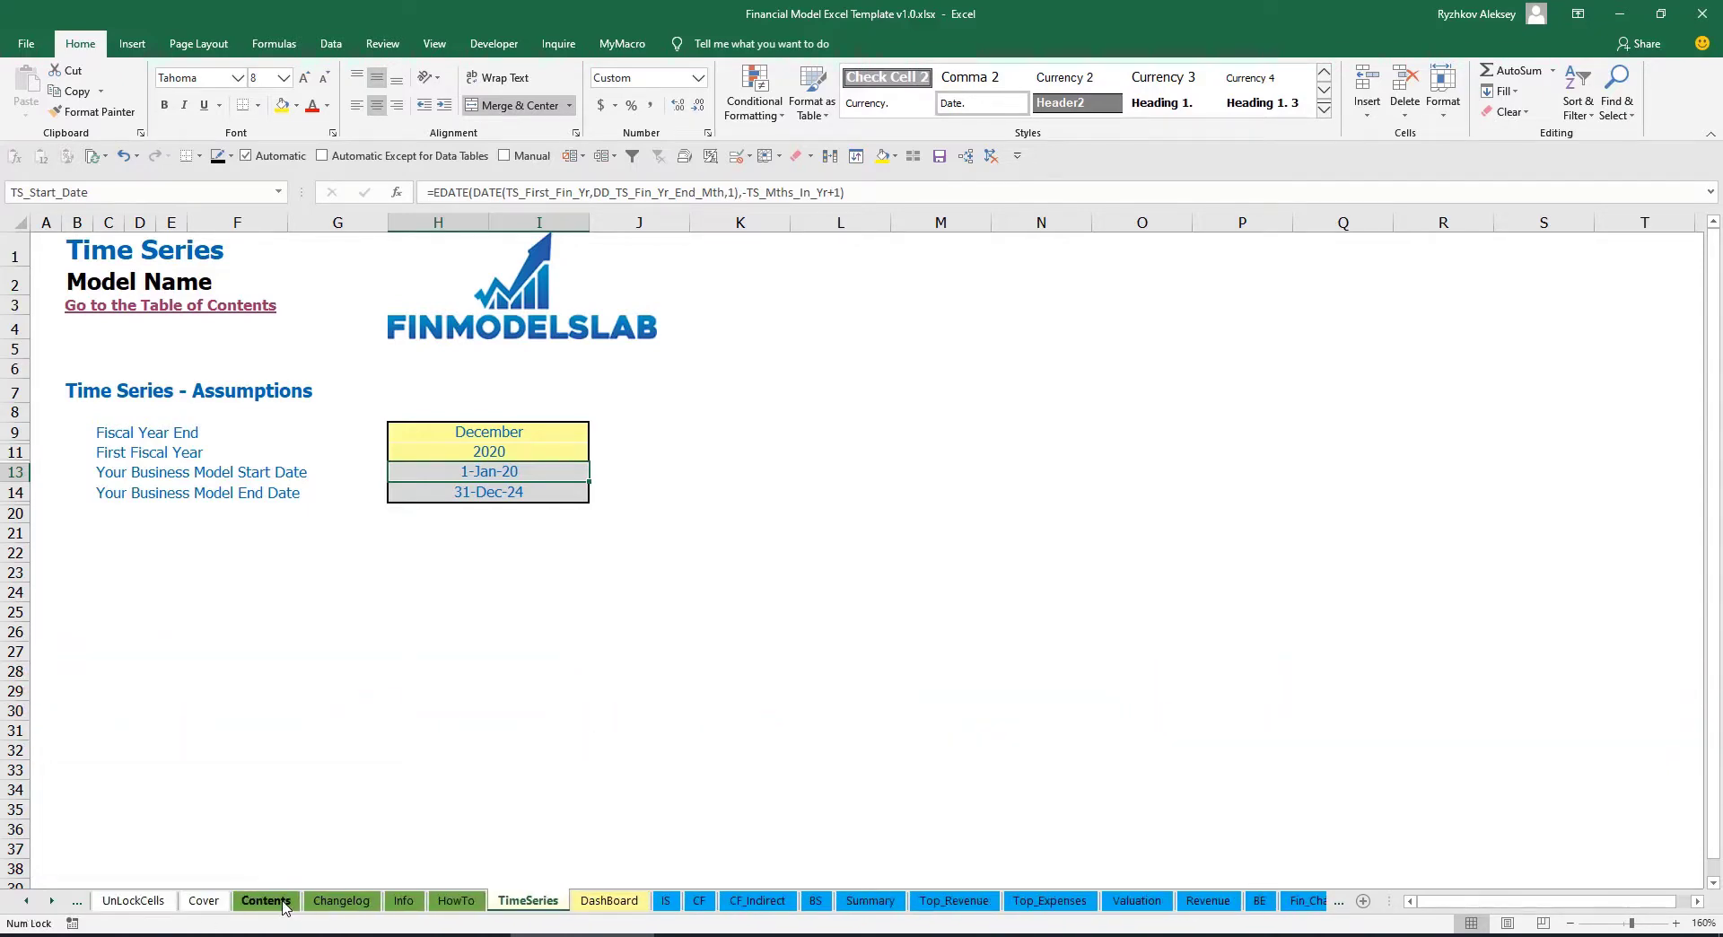
Review the sheet titles and tab descriptions on the Contents sheet
click(266, 901)
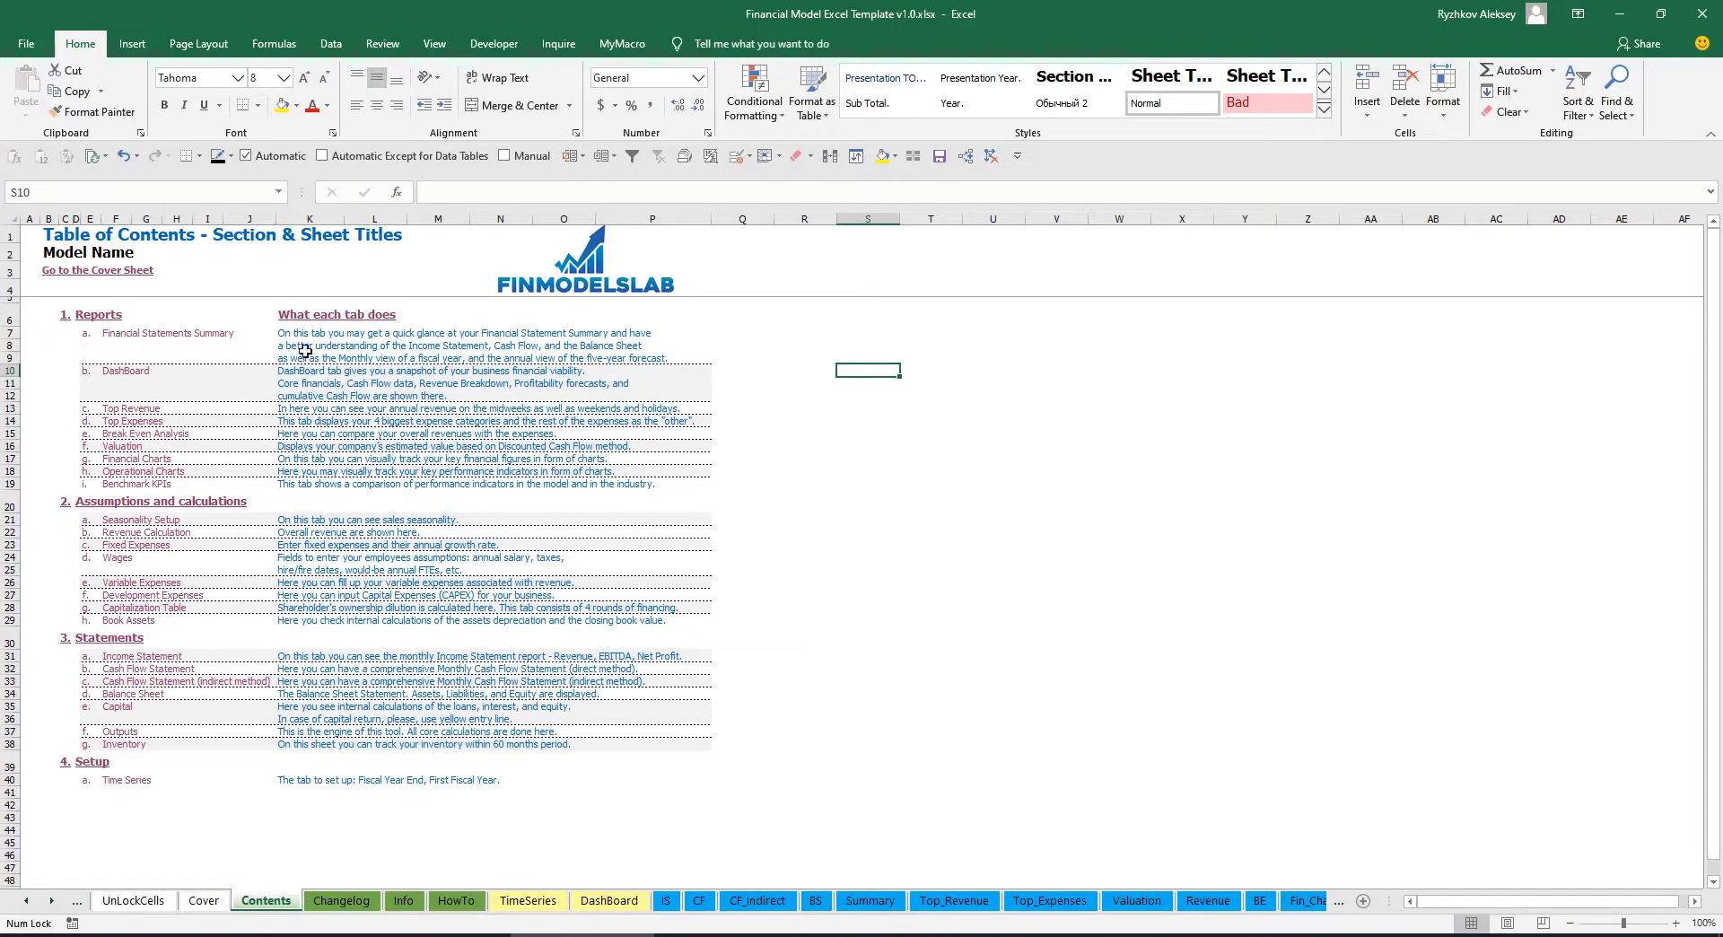
click(157, 340)
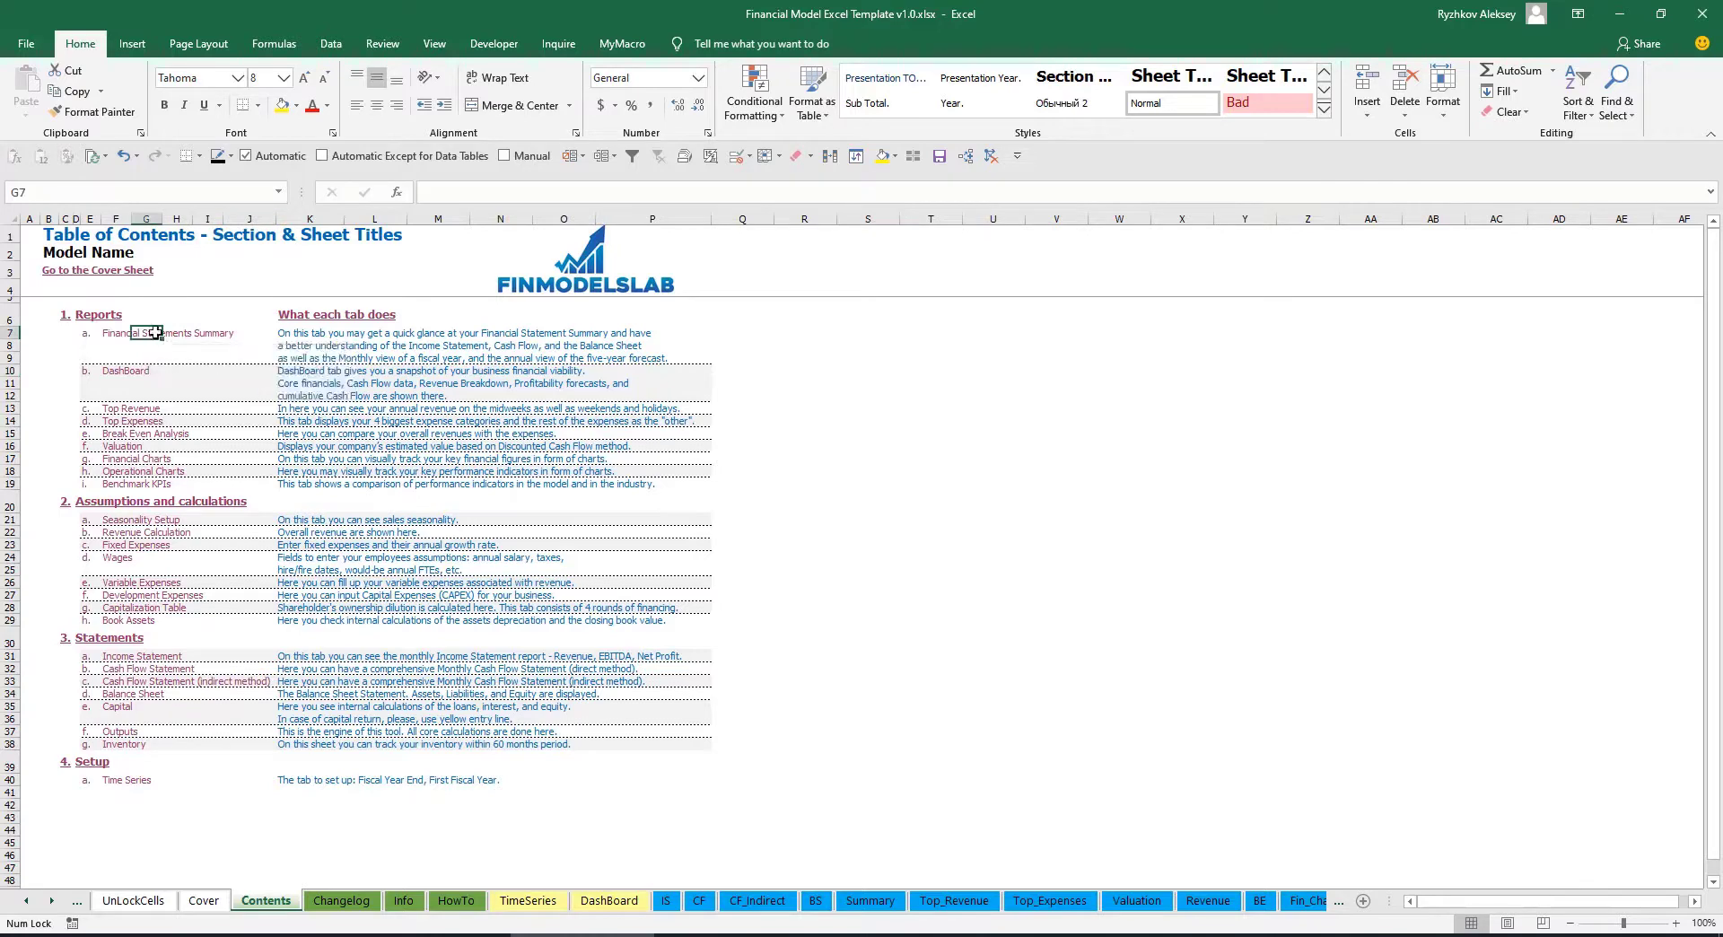
click(55, 274)
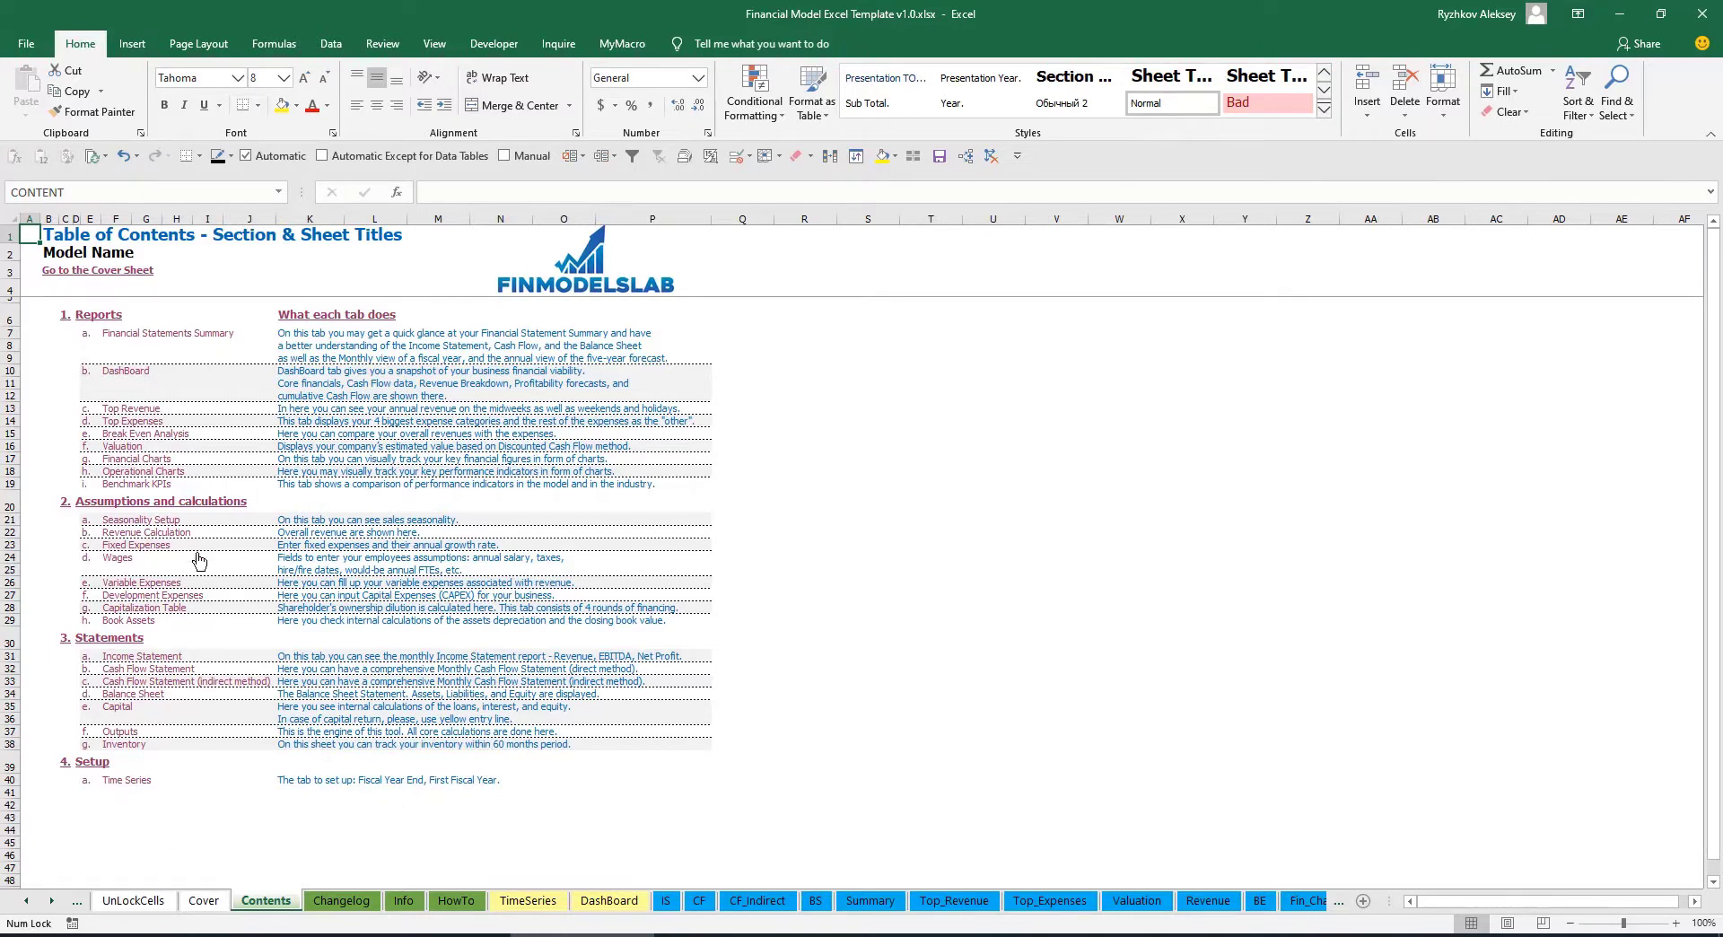
Read through the HowTo sheet's guidance, from Overall Business Model Principles to Financial Statements Summary
click(453, 901)
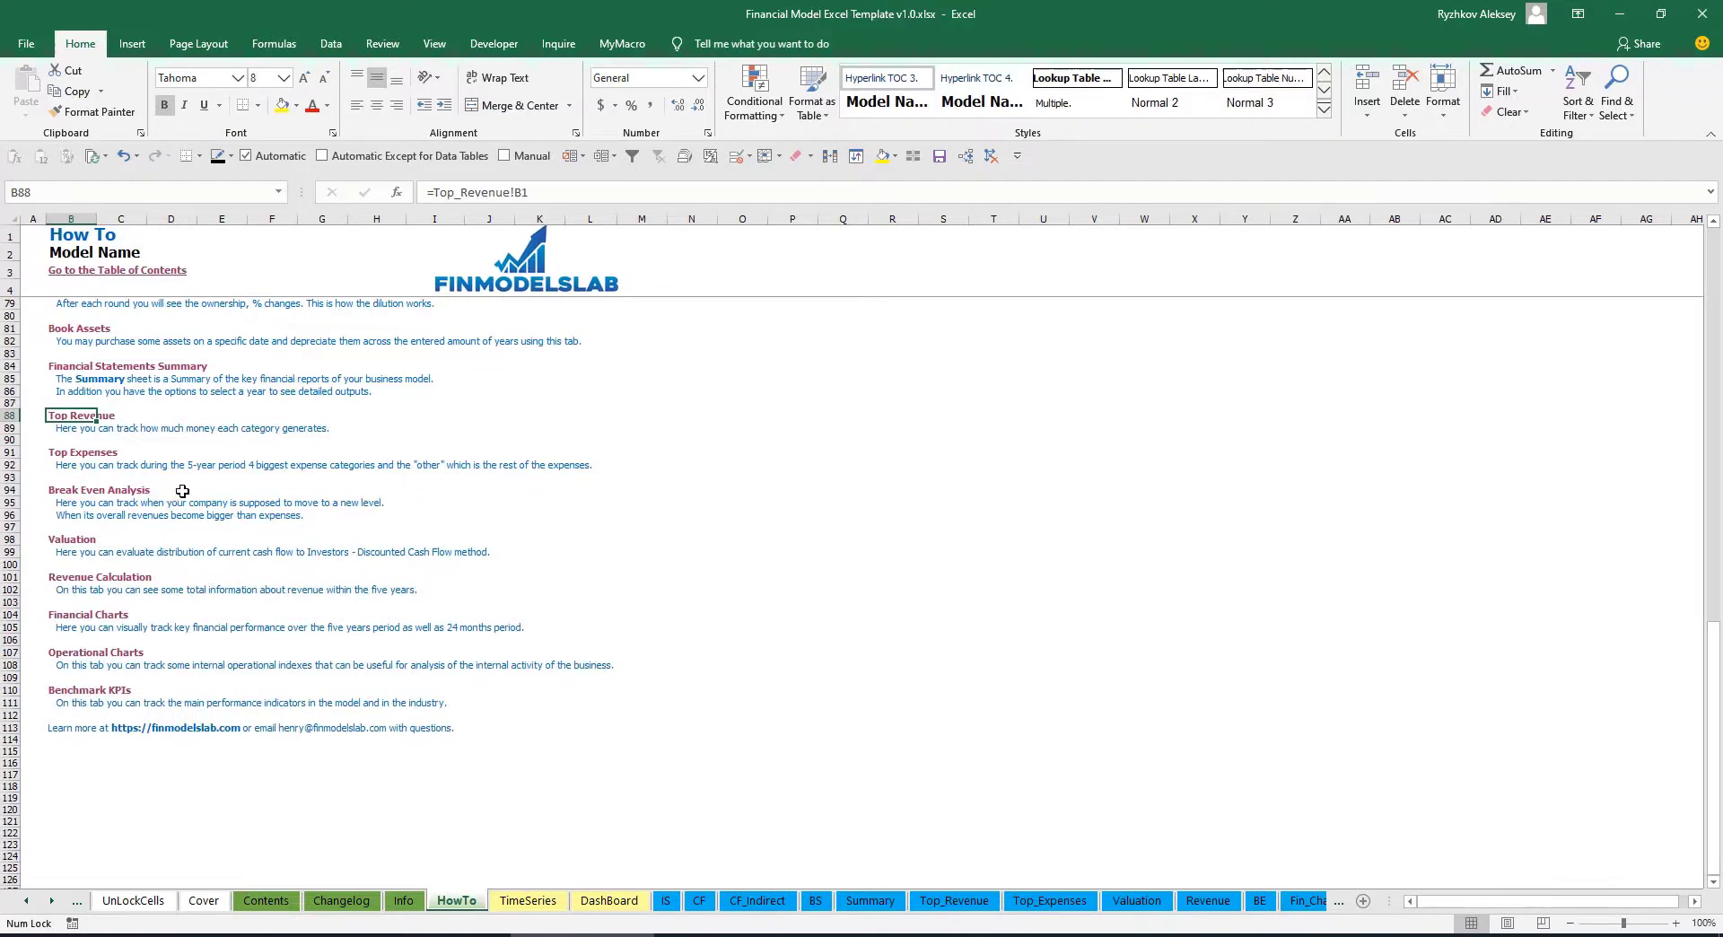
scroll(137, 450, up, 20)
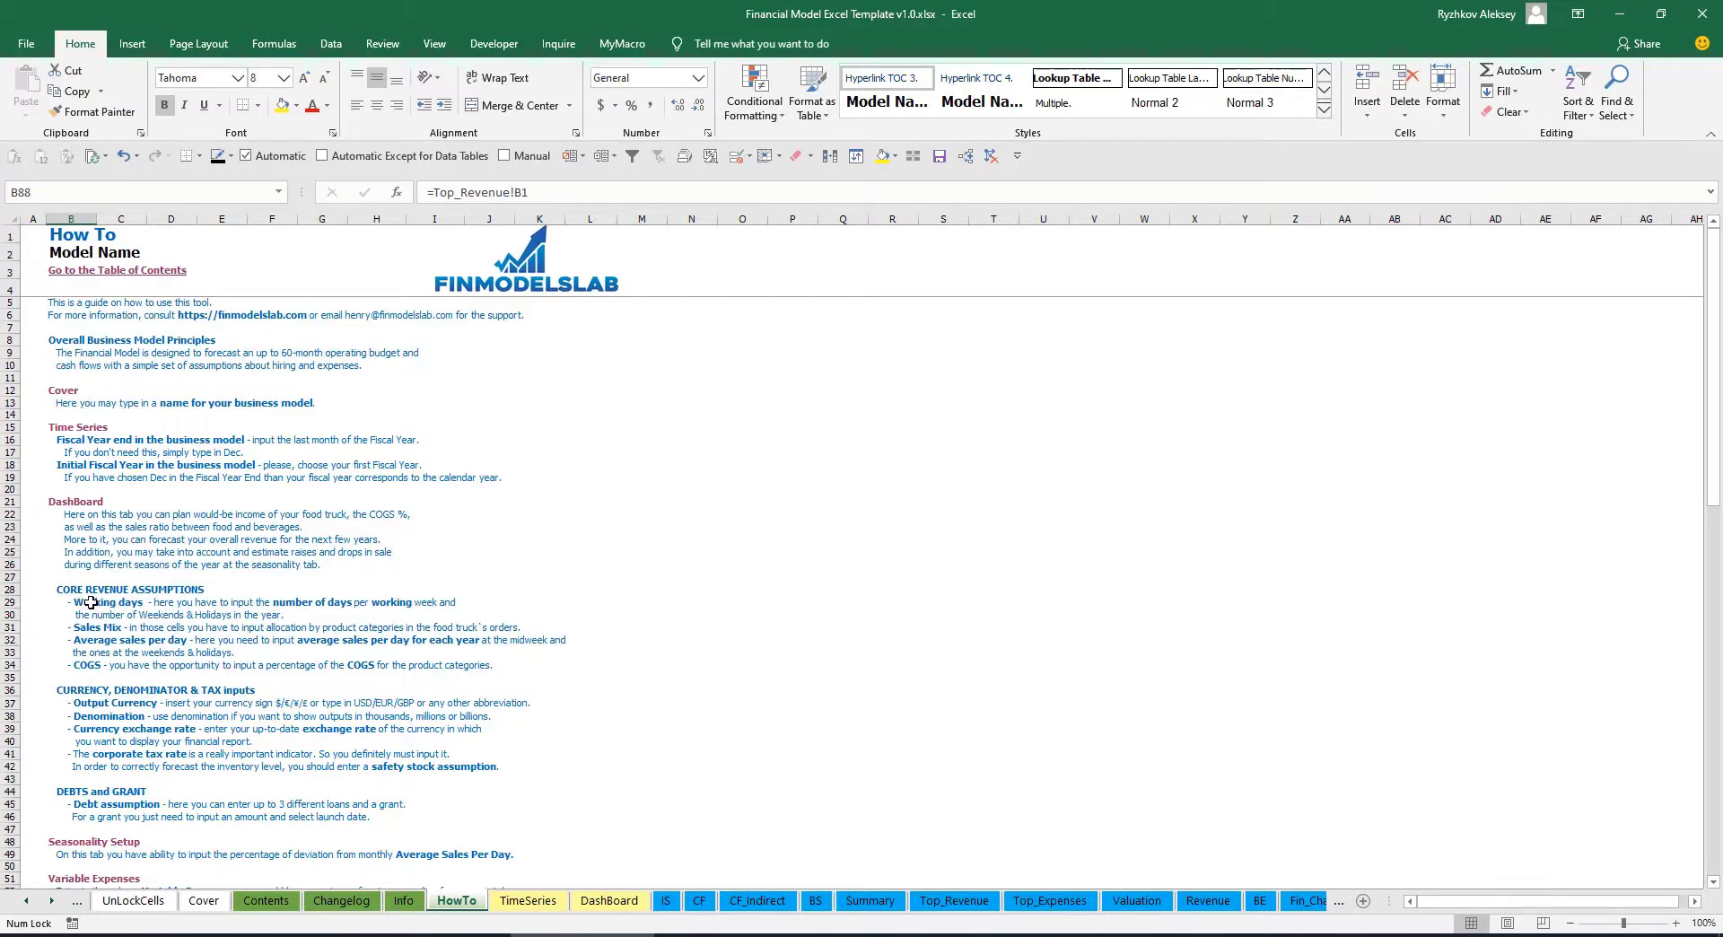
scroll(91, 602, down, 3)
scroll(100, 661, down, 3)
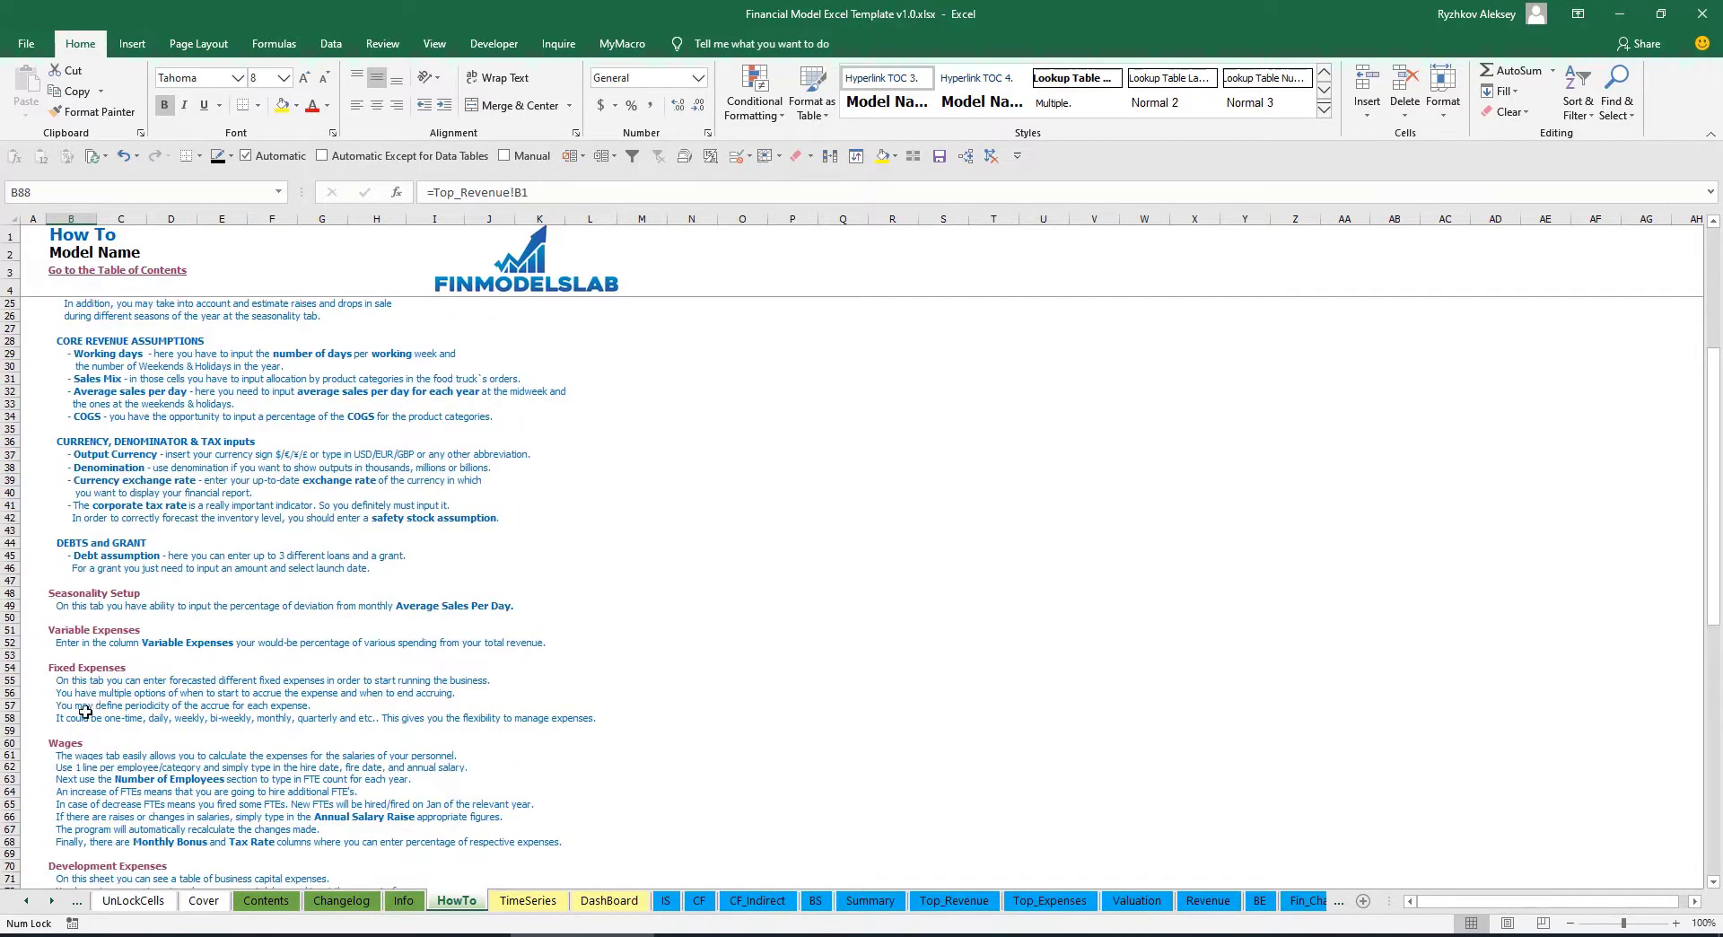
scroll(85, 712, down, 6)
scroll(102, 689, up, 12)
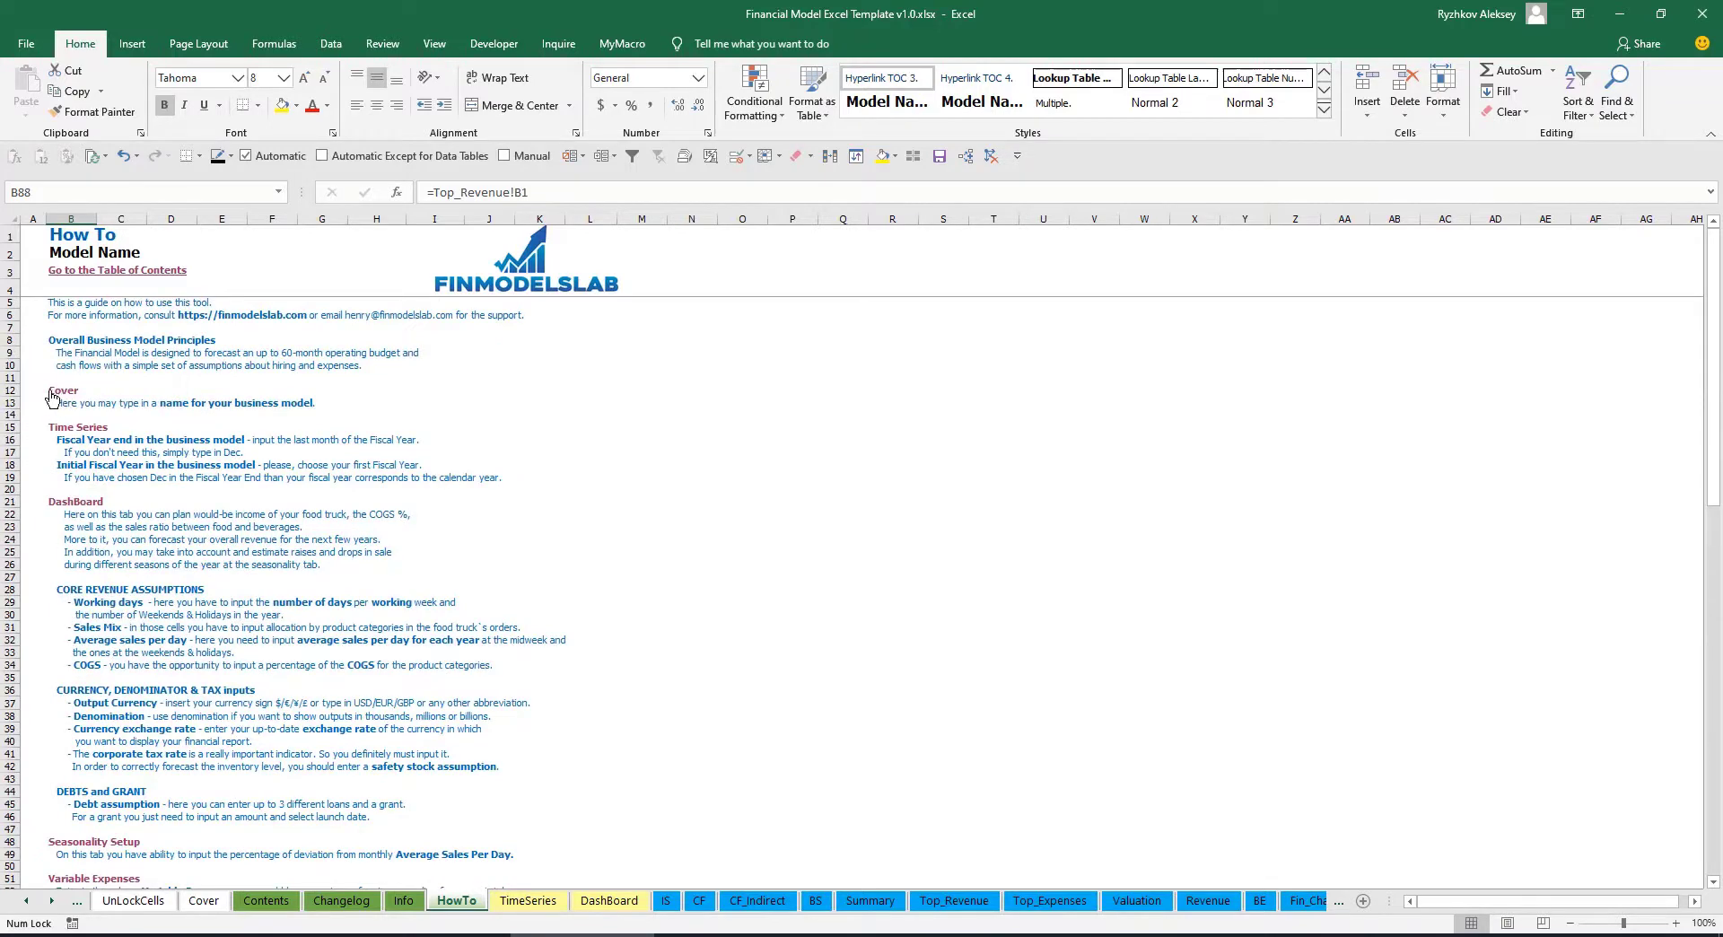
scroll(81, 513, down, 9)
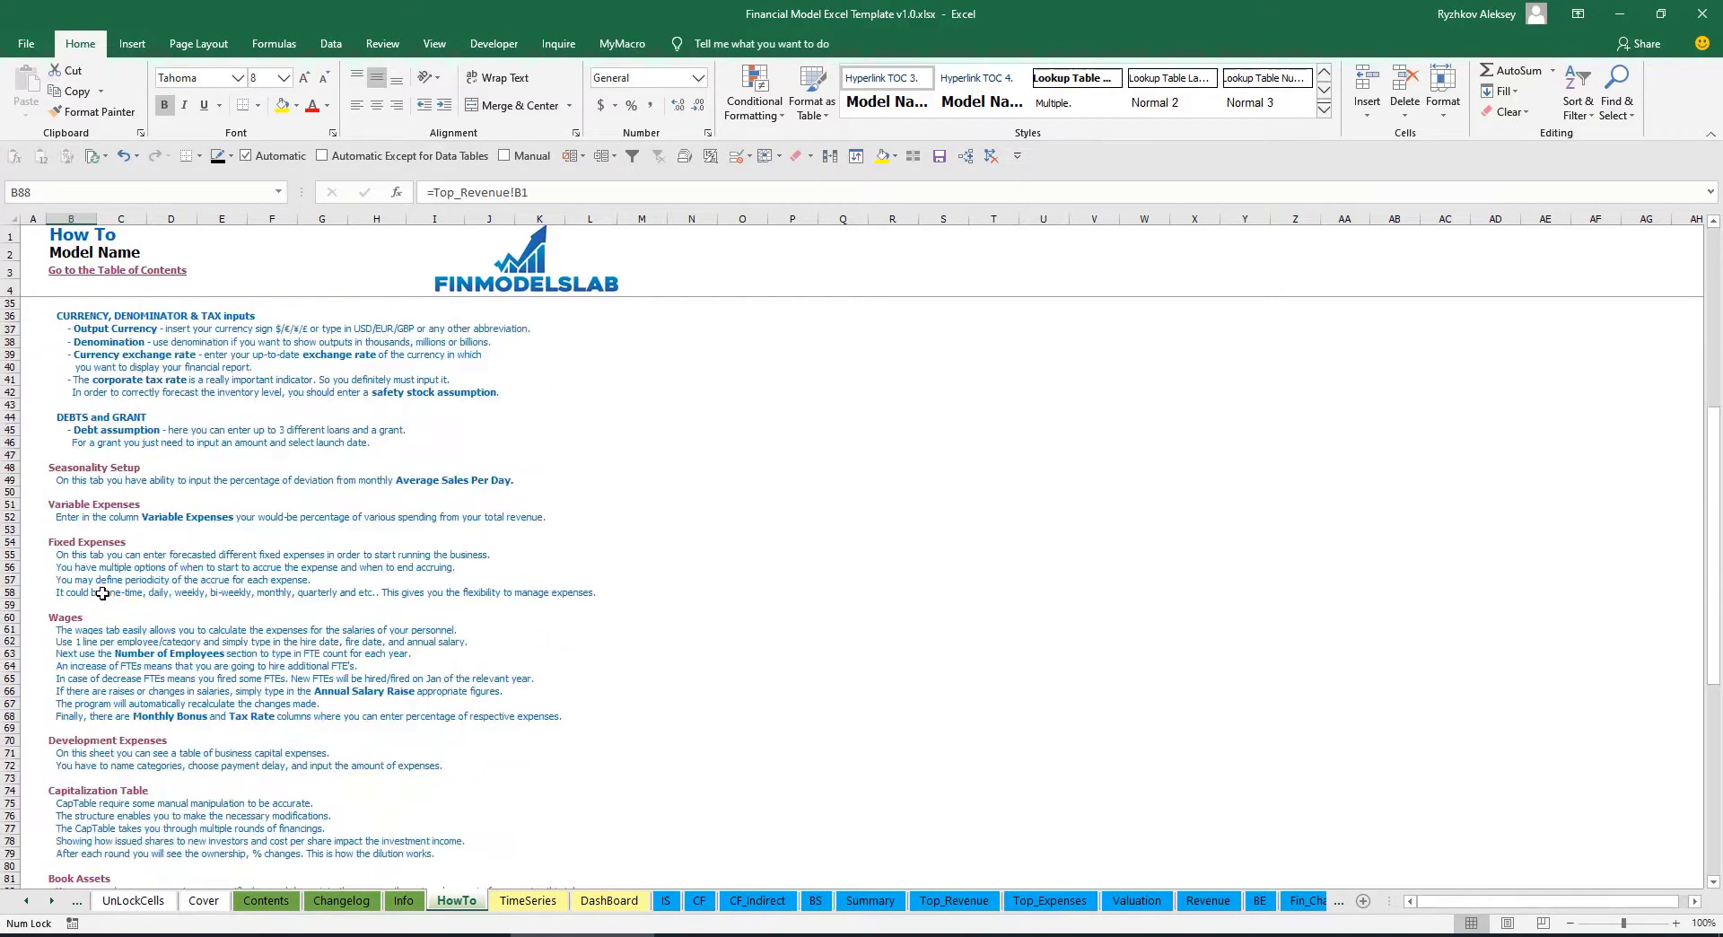
scroll(81, 507, down, 3)
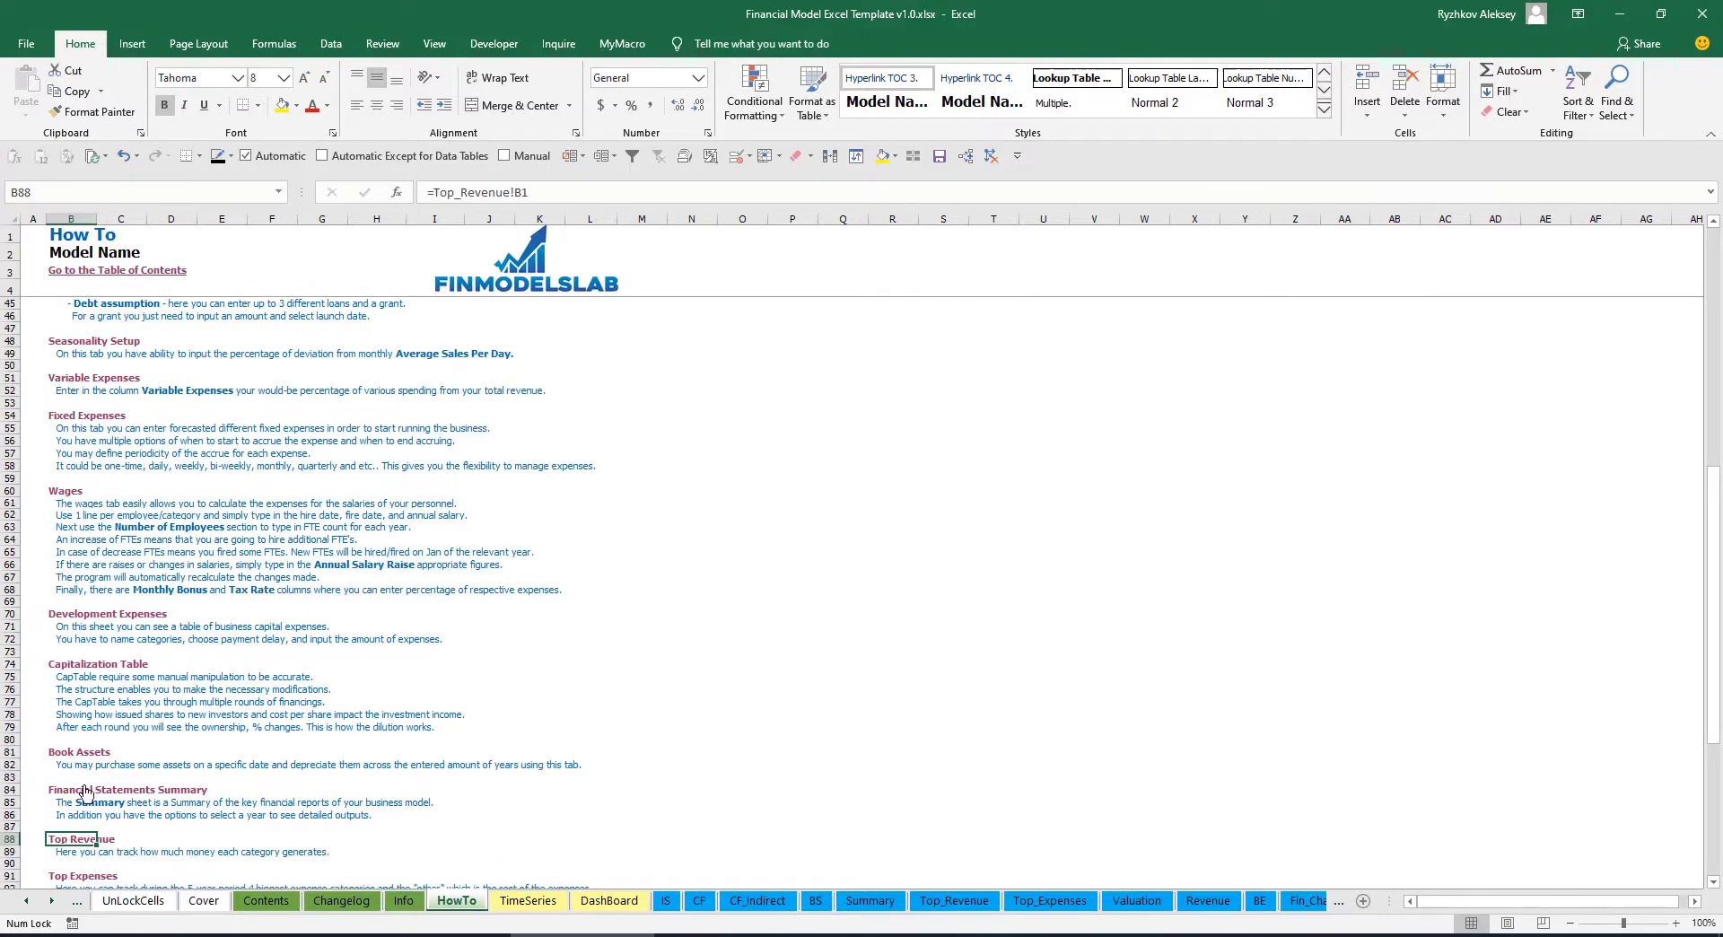
click(64, 759)
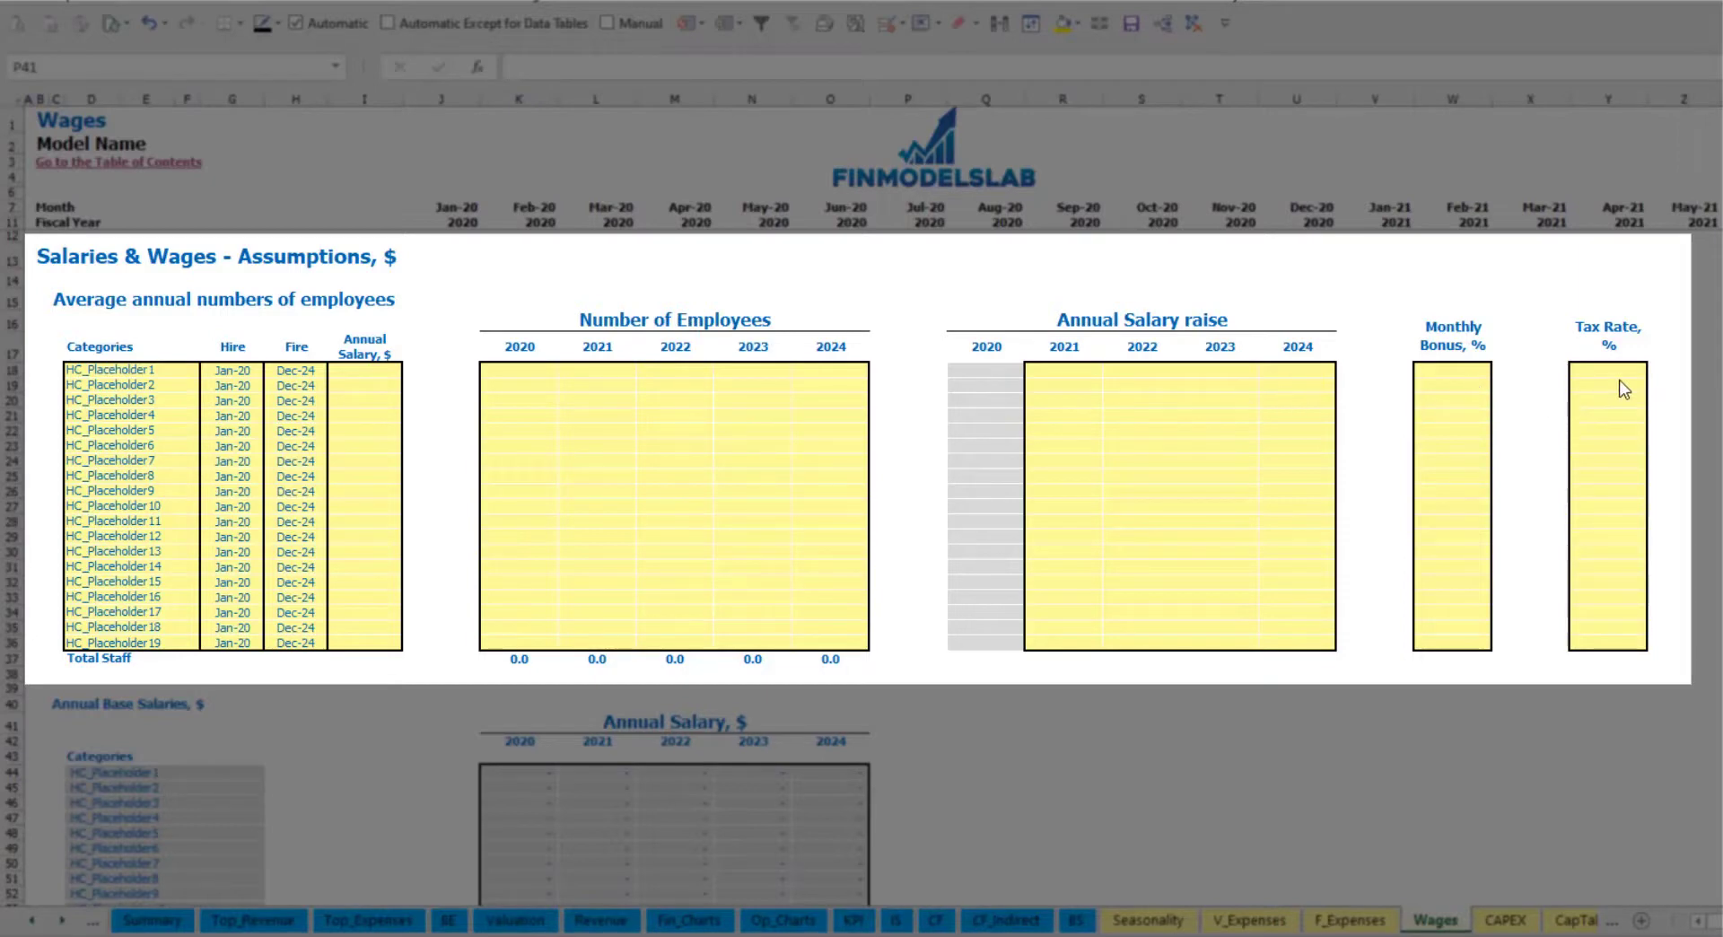
Name the first staff category on the Wages sheet CFO and set its hire date to Mar-20
click(175, 371)
text(CF)
key(Return)
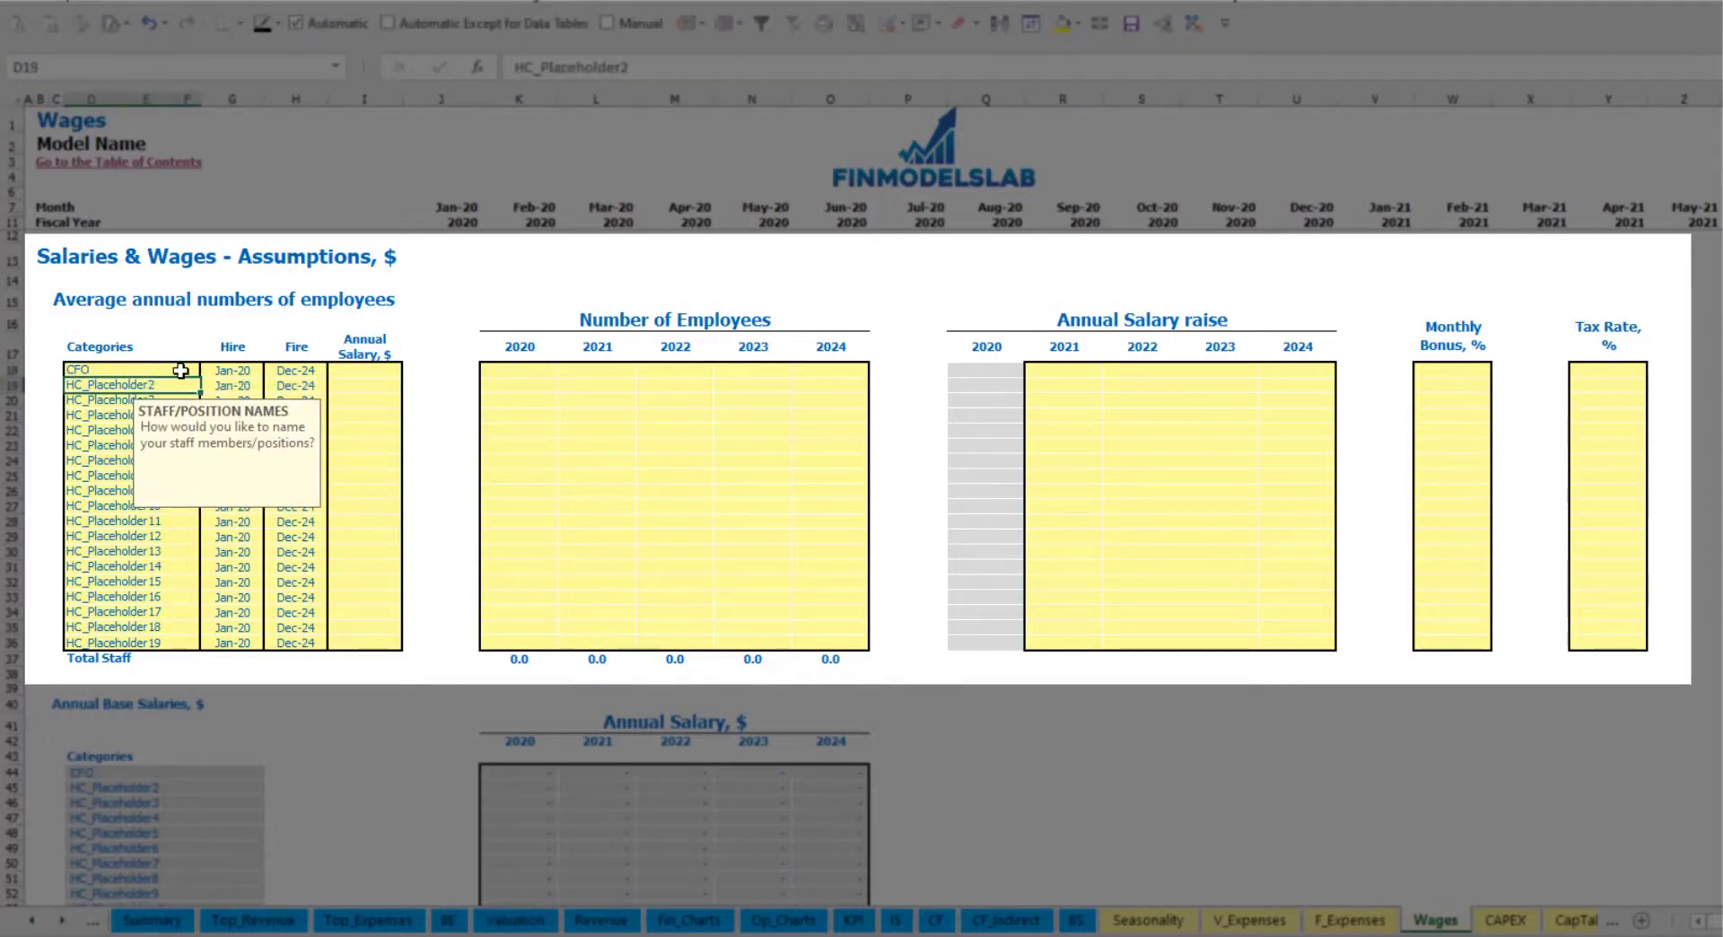
click(233, 370)
click(271, 370)
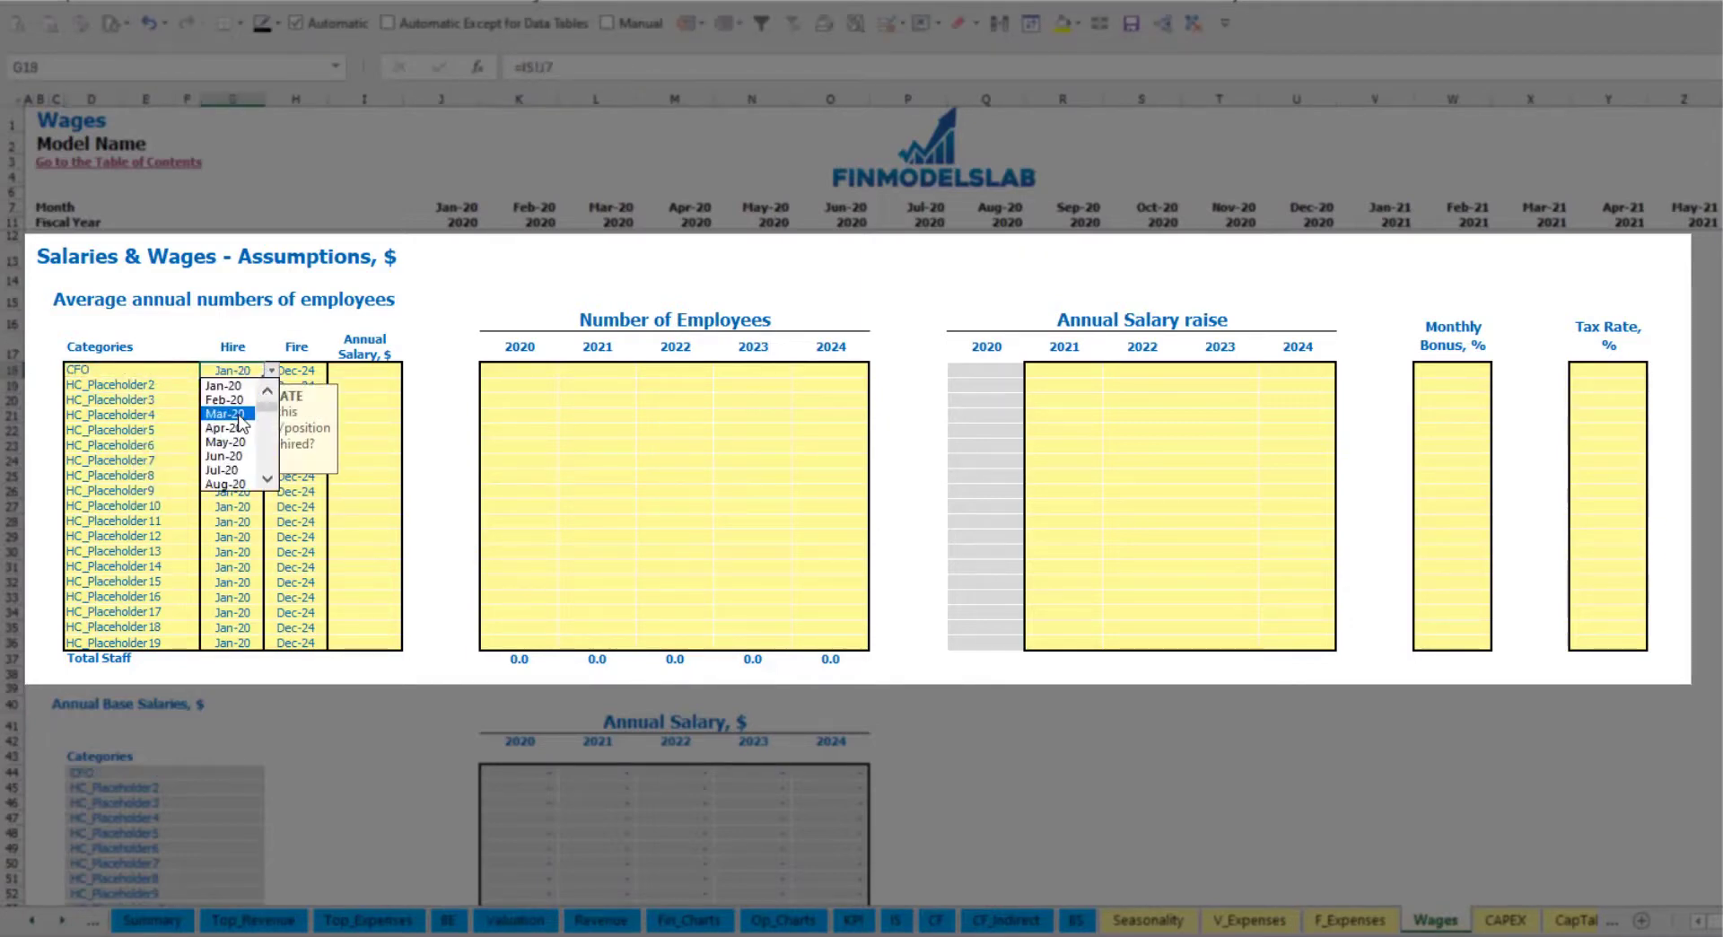
click(243, 413)
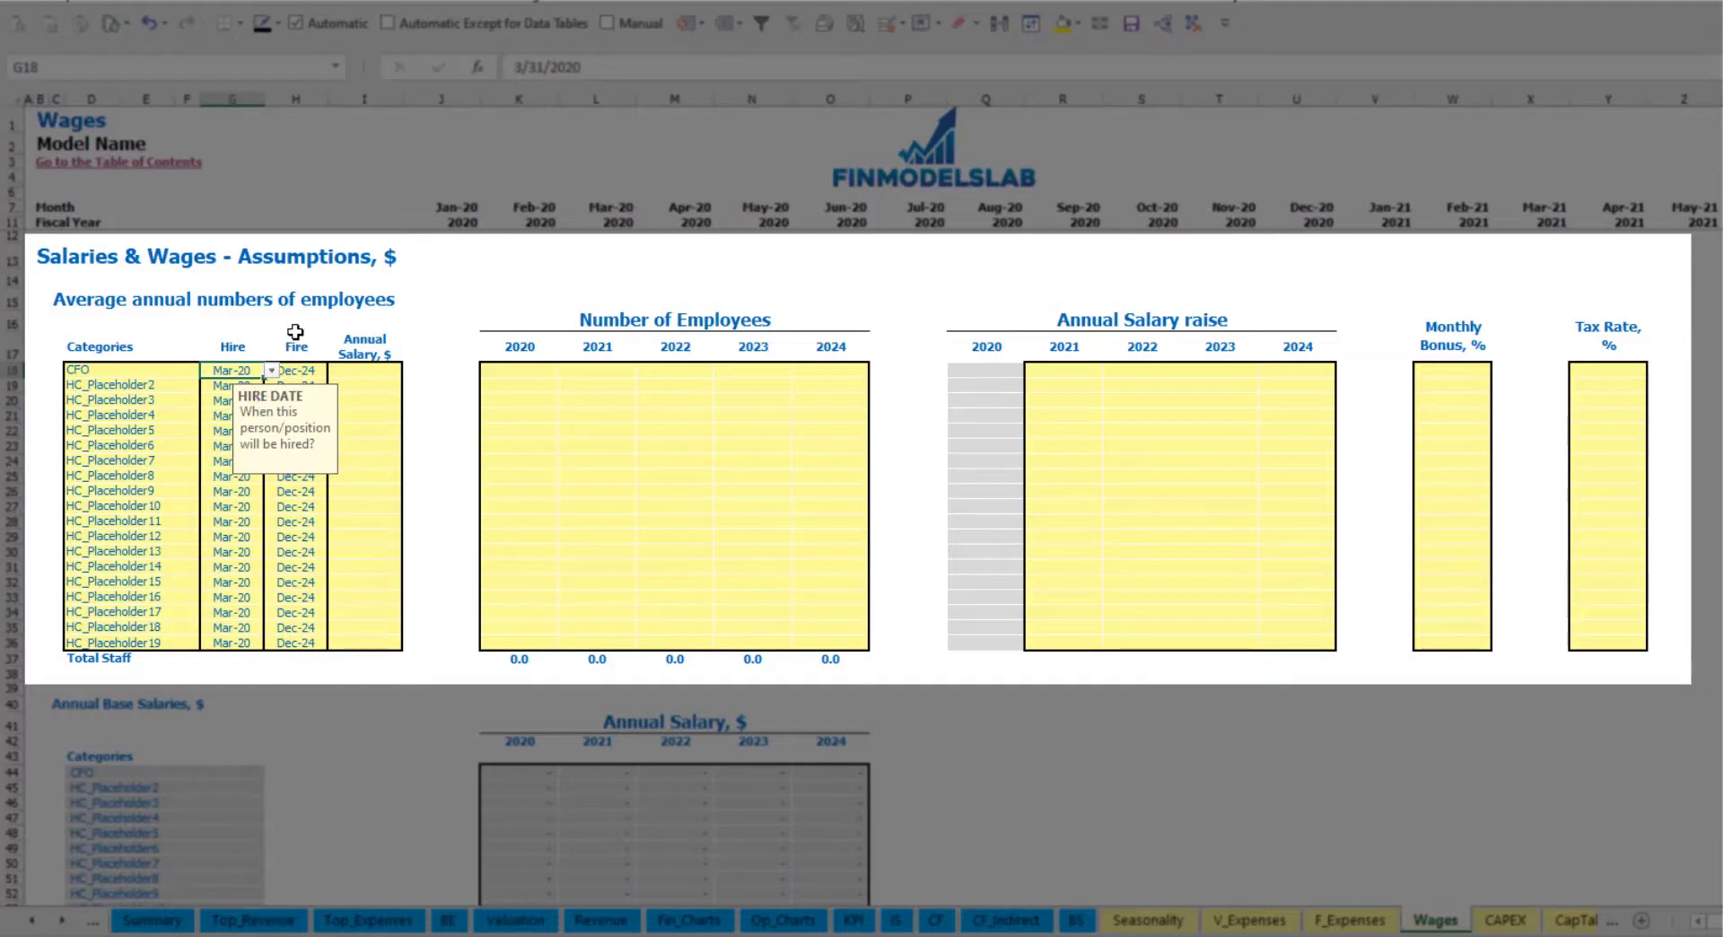
click(299, 370)
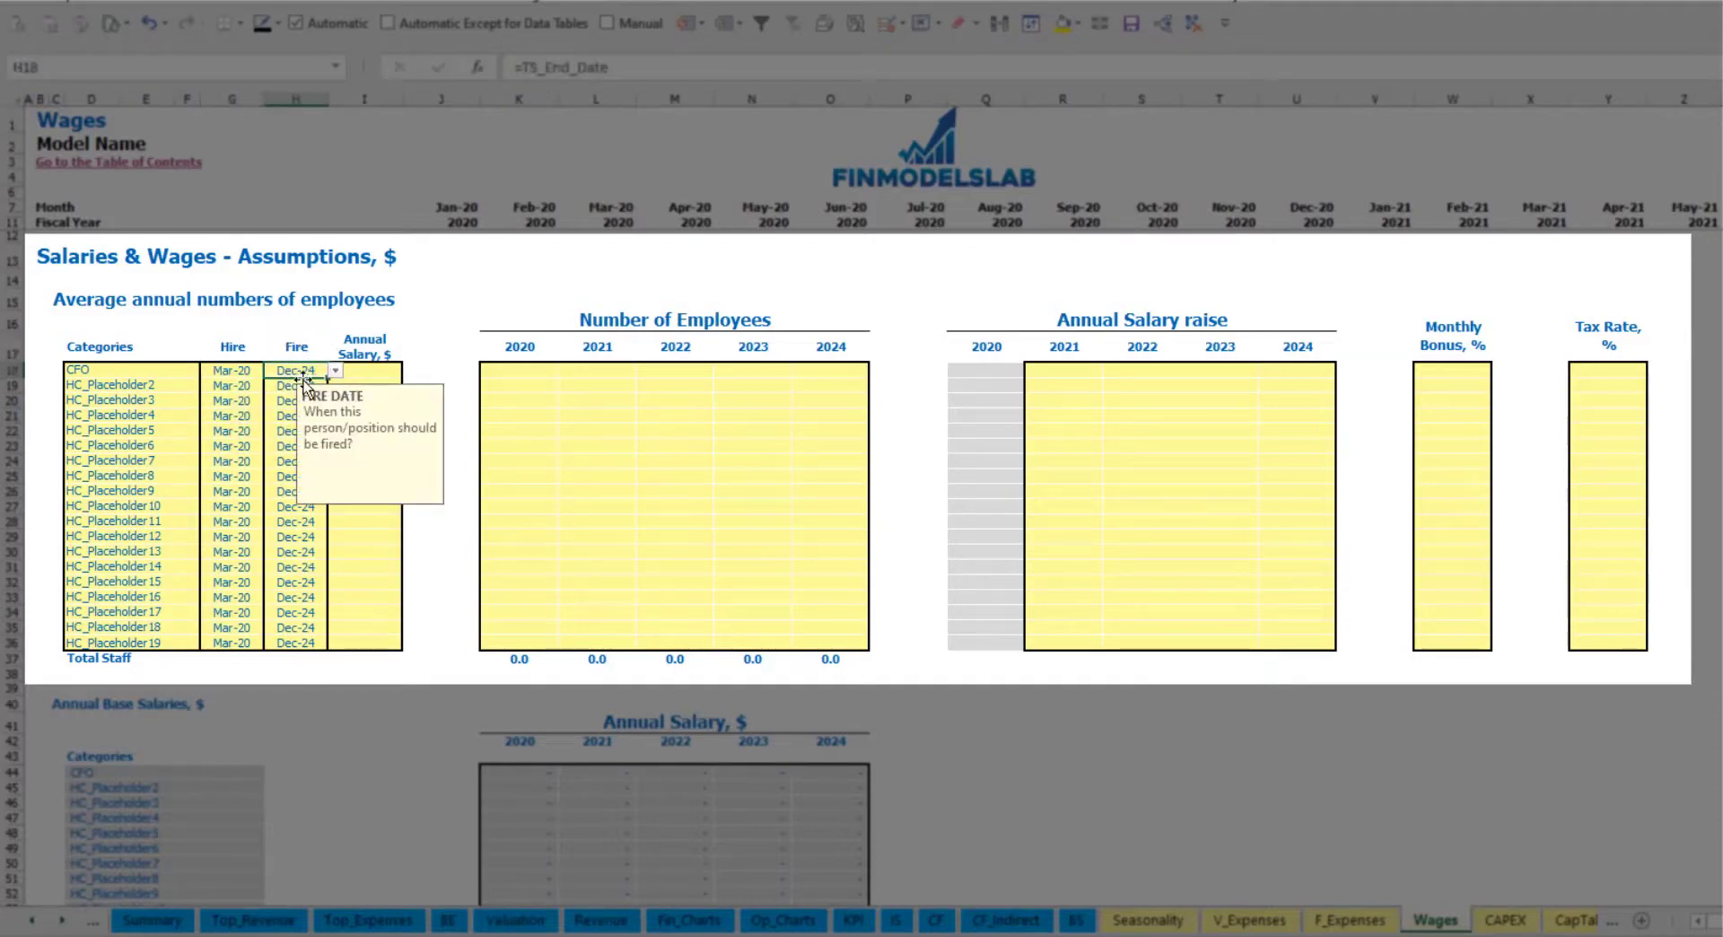
Set the CFO's annual salary to 50000 and the number of employees to 1 for each year from 2020 to 2024
click(370, 372)
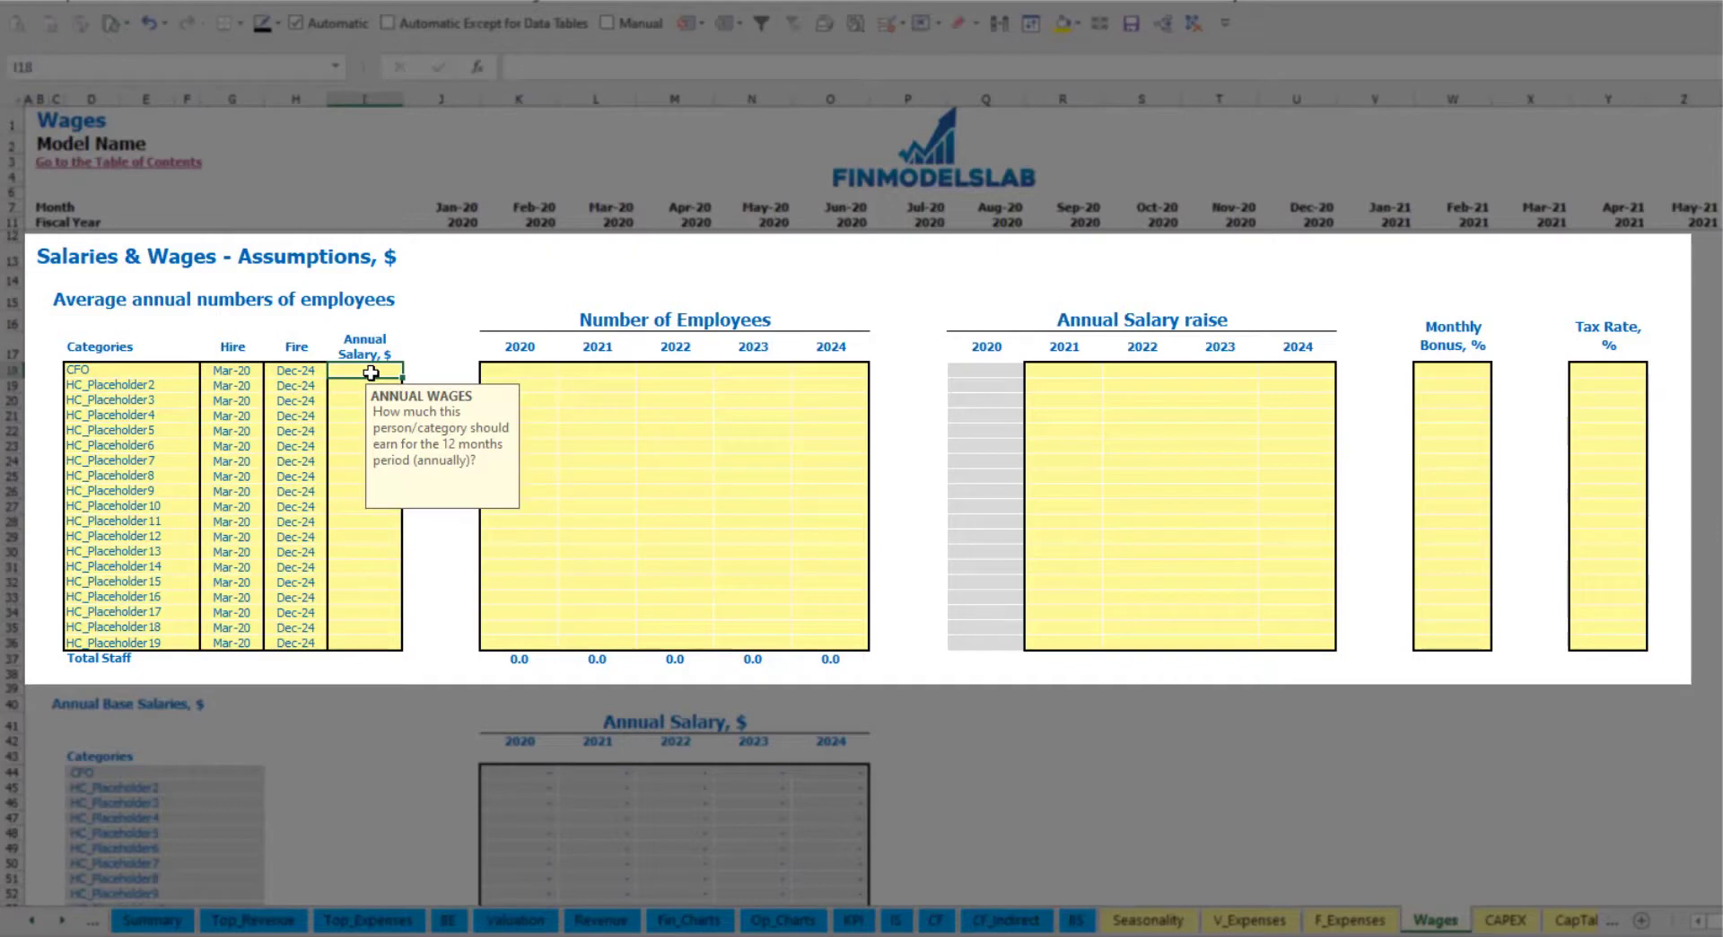
text(50000)
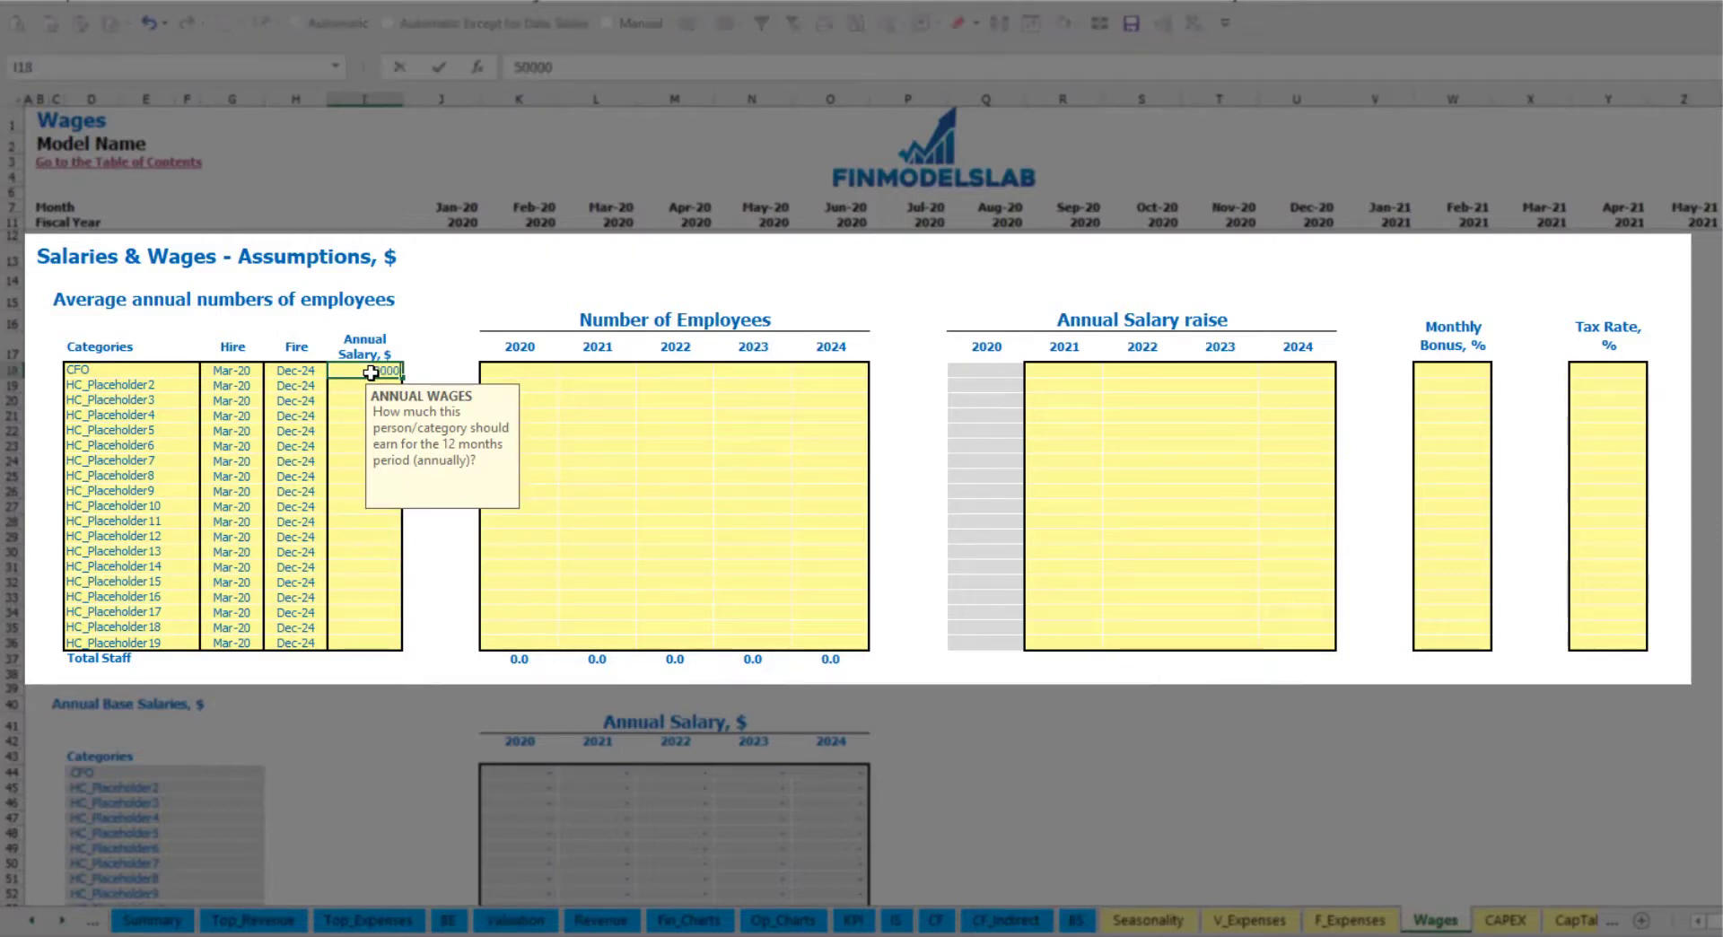
key(Return)
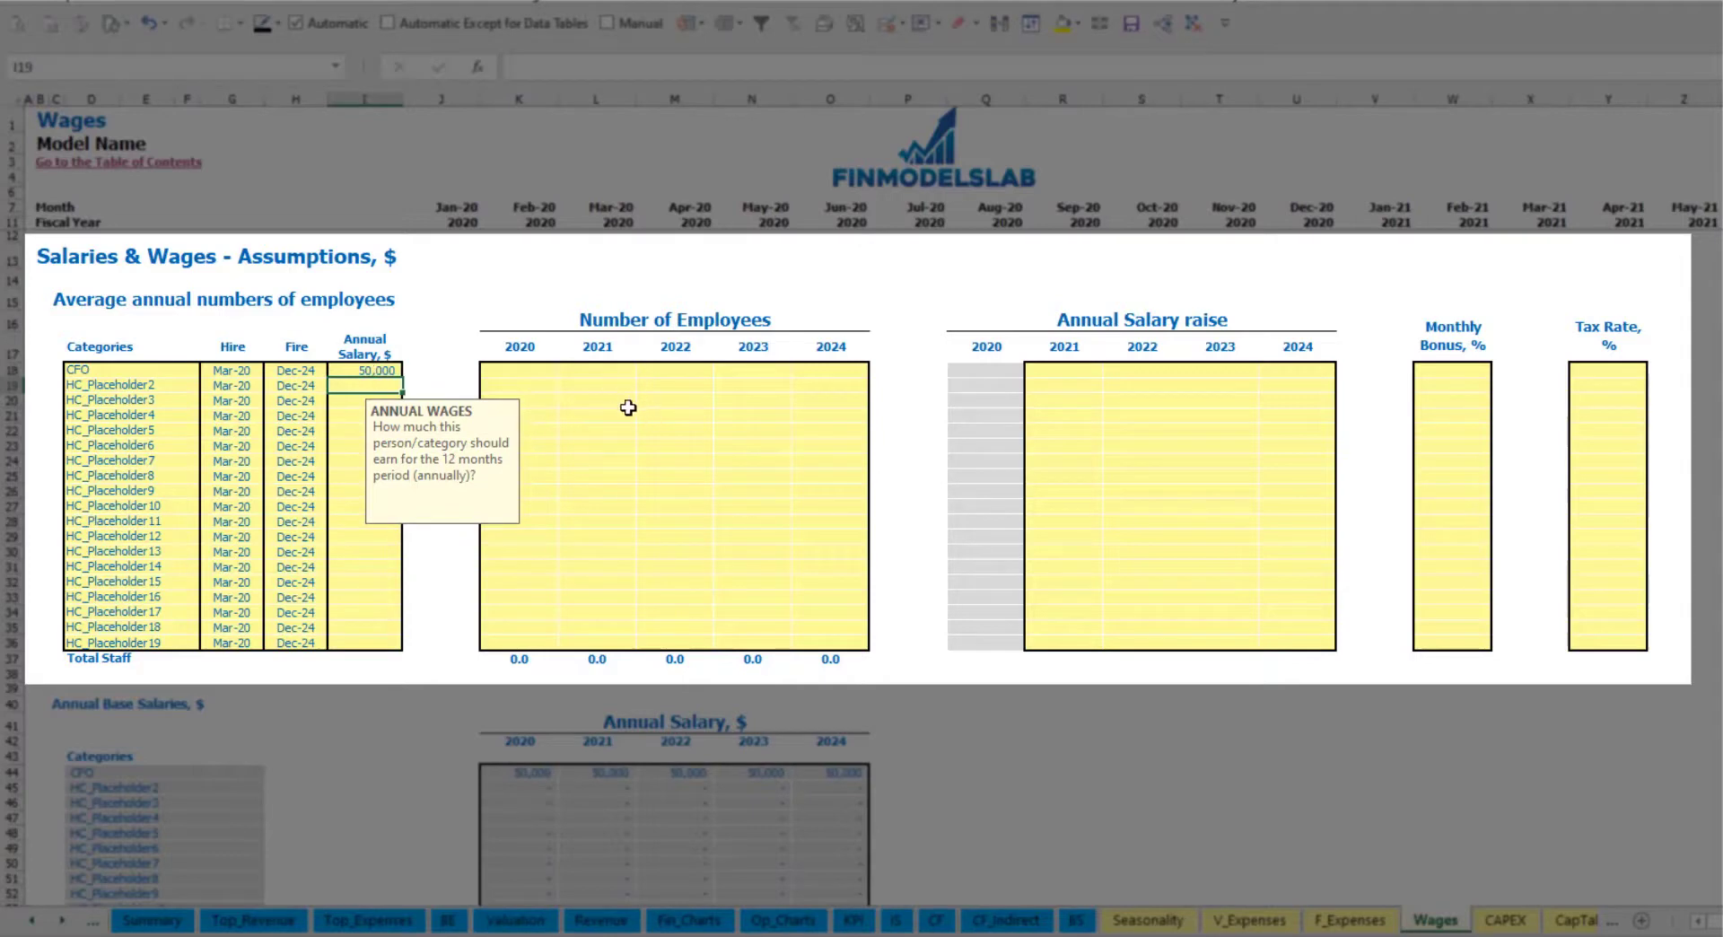
click(541, 375)
text(1	1	)
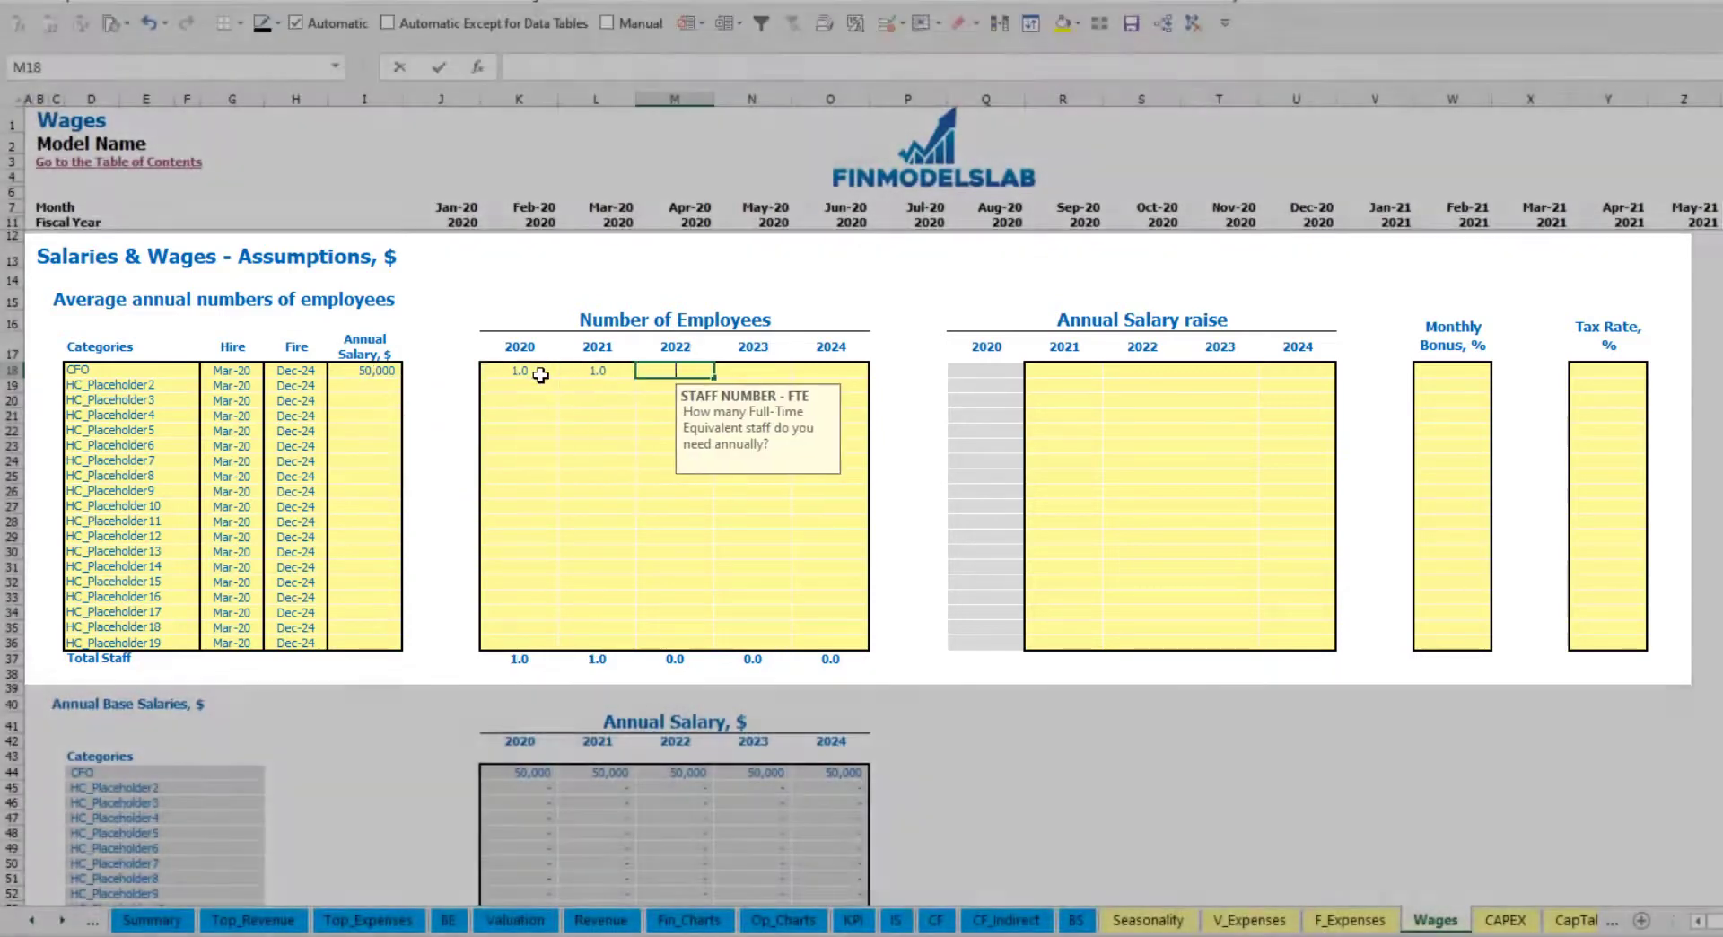
text(1	1	1)
key(Tab)
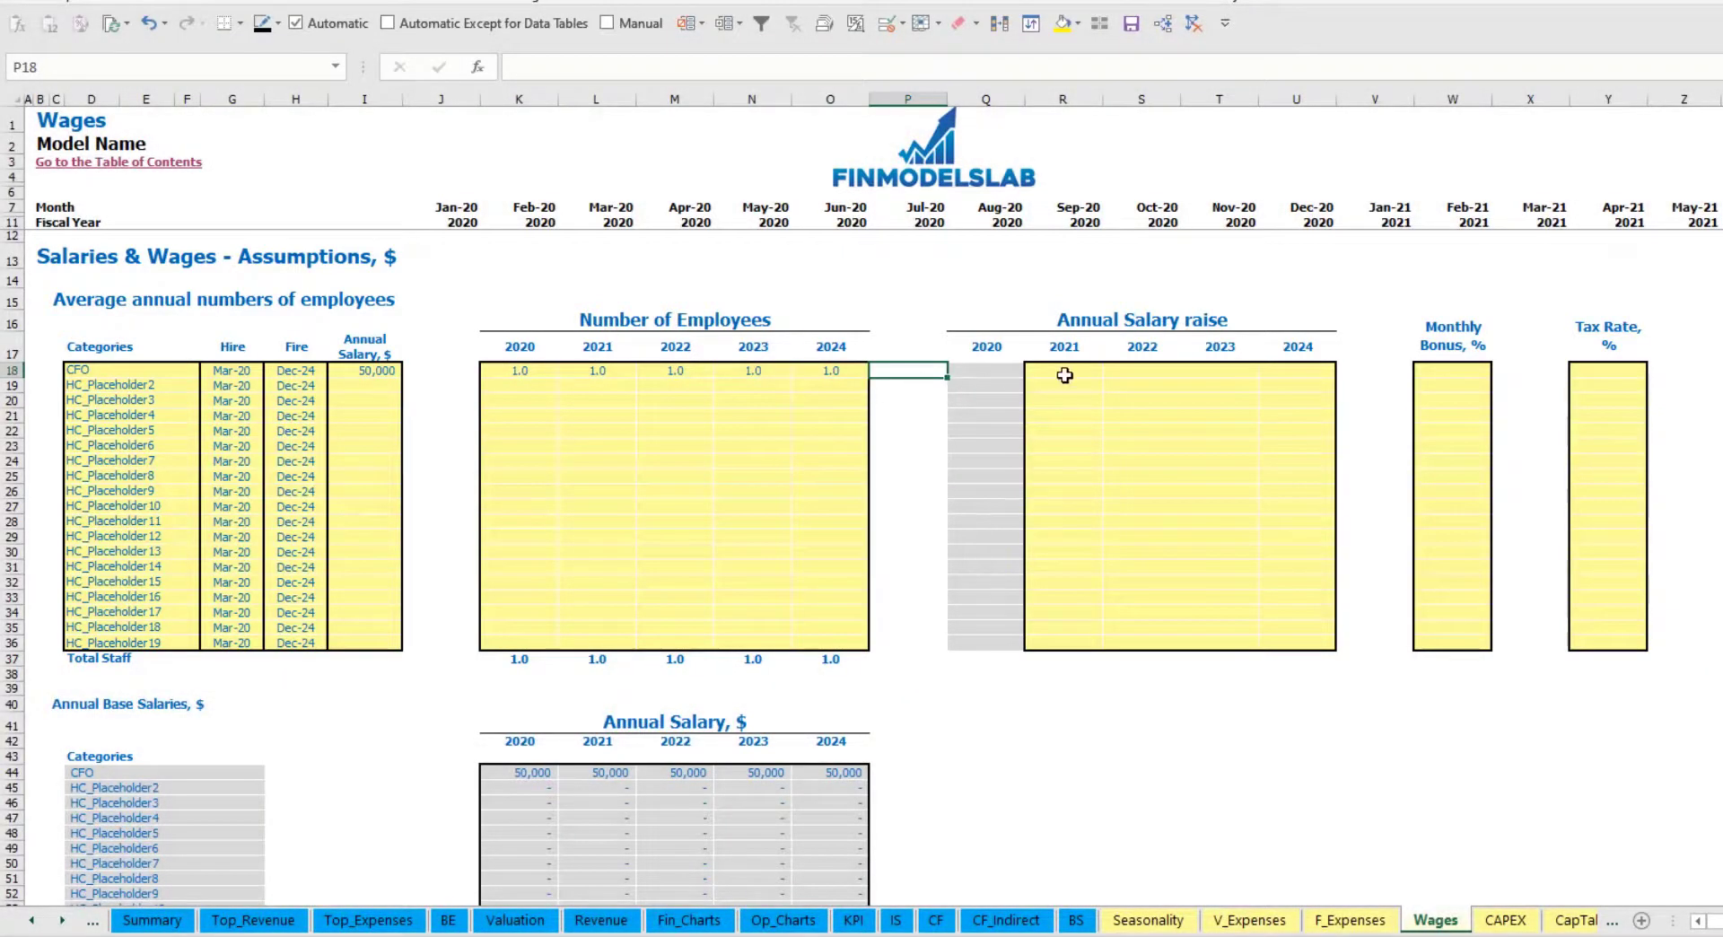
Examine the CFO's monthly headcount across all months in the Total Staff Numbers table
scroll(911, 519, down, 3)
scroll(924, 503, up, 3)
scroll(628, 584, down, 13)
click(621, 481)
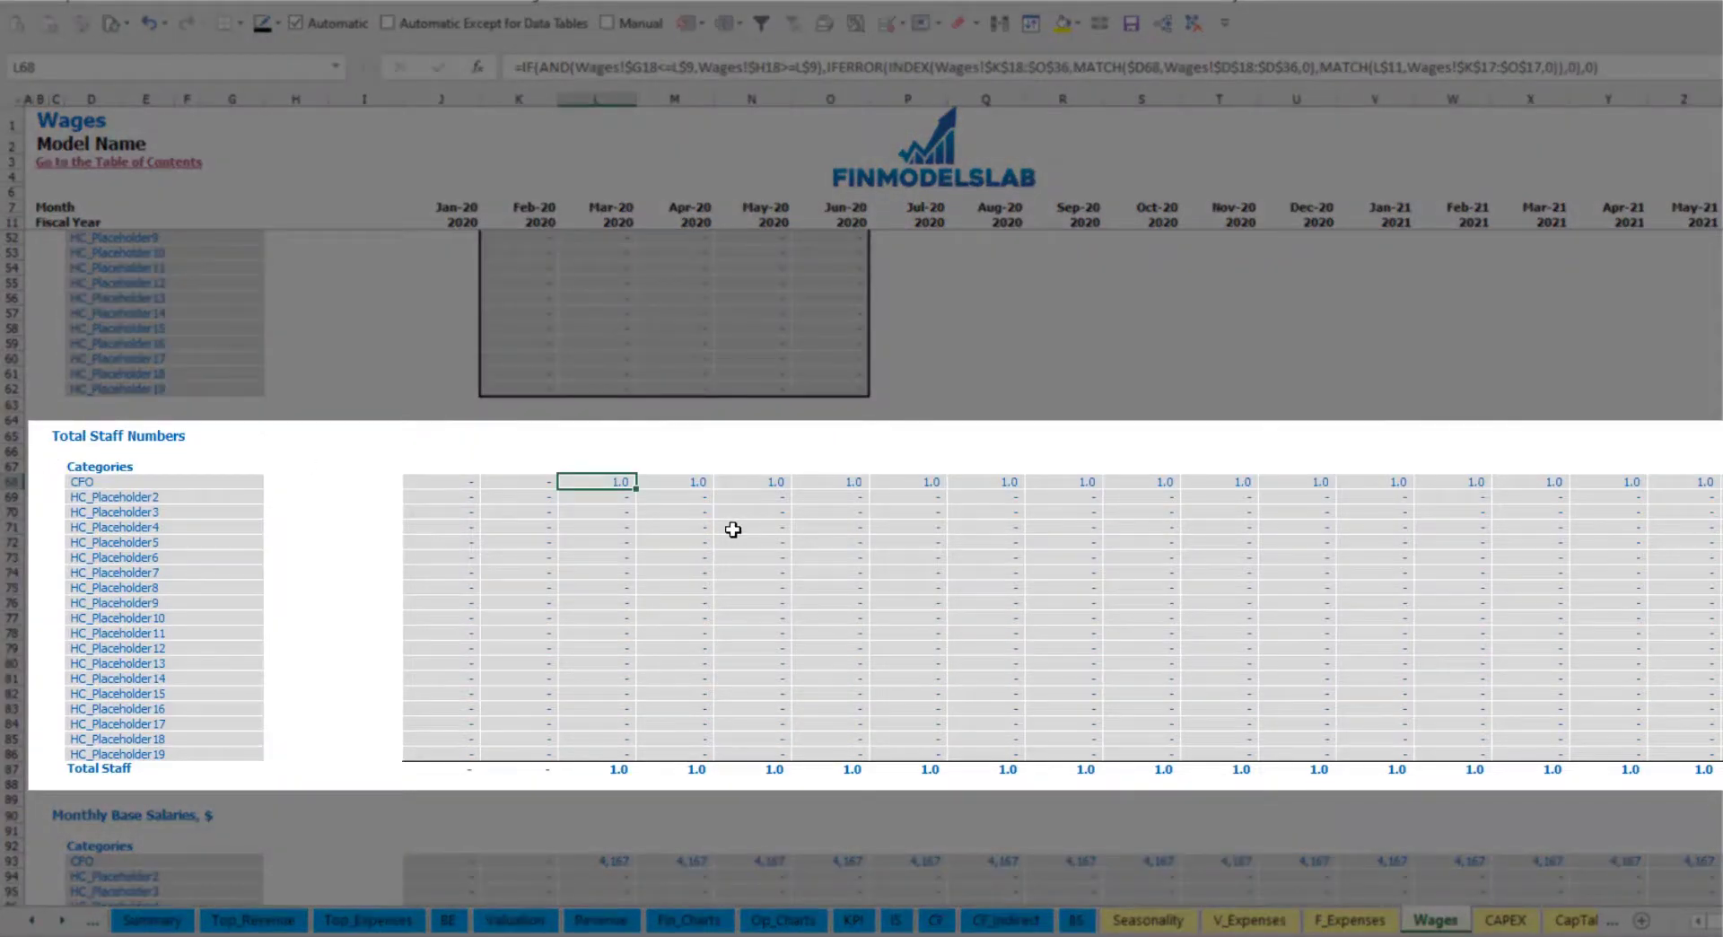
key(ctrl+Right)
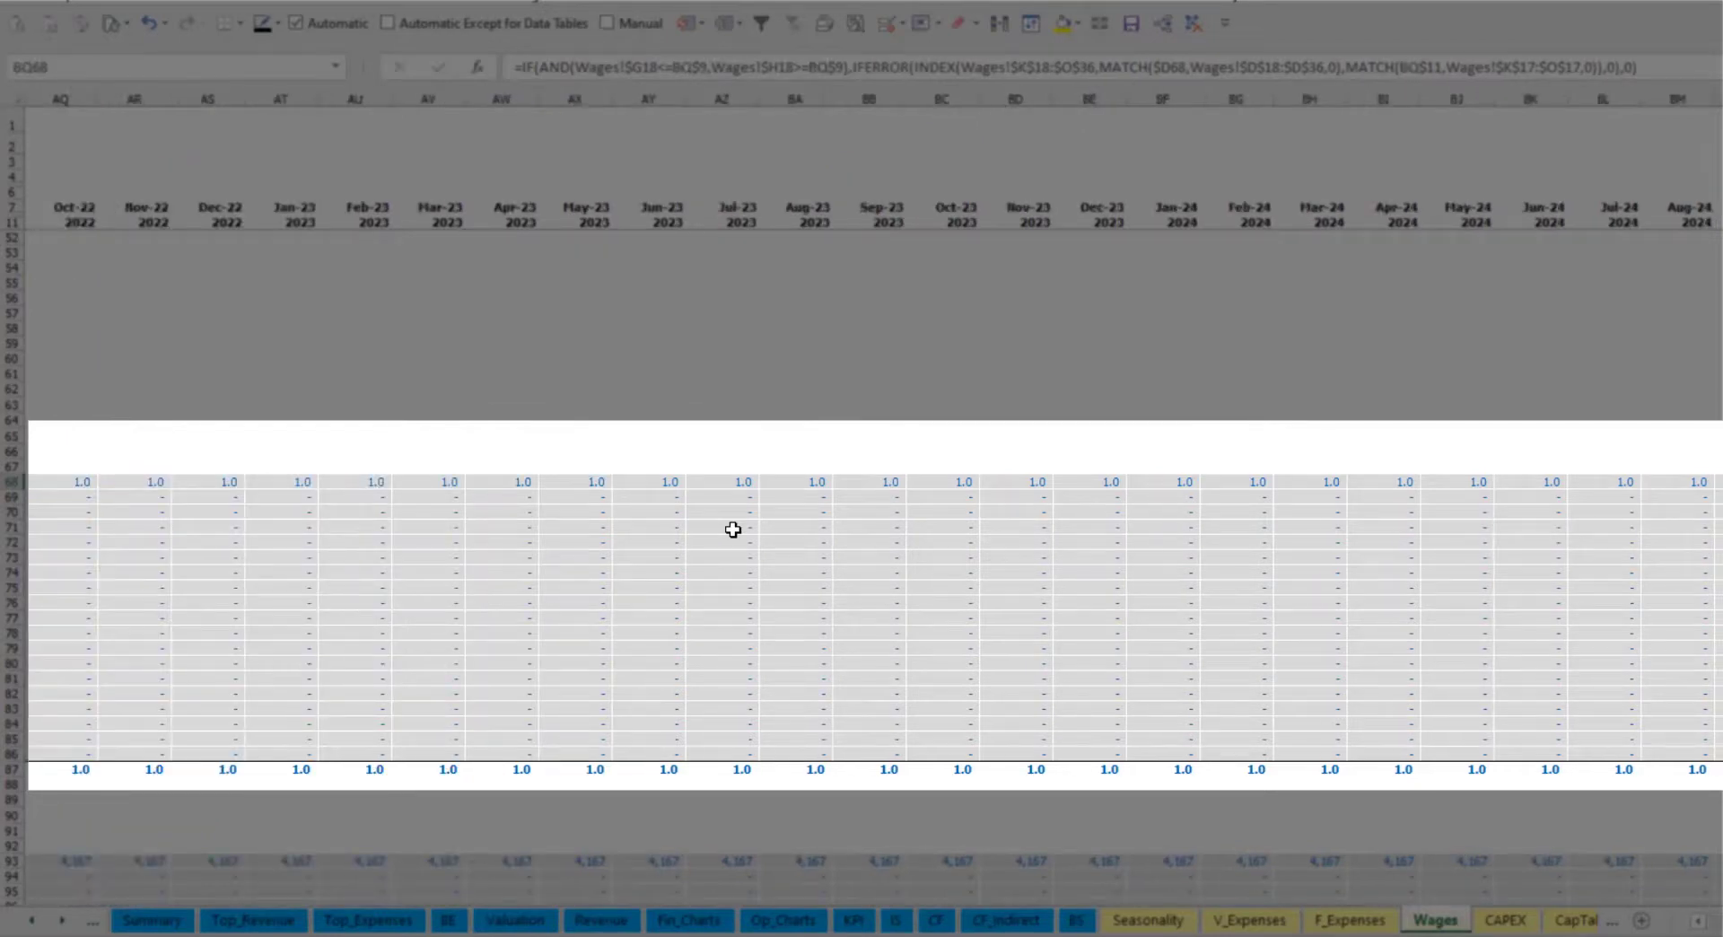
key(Home)
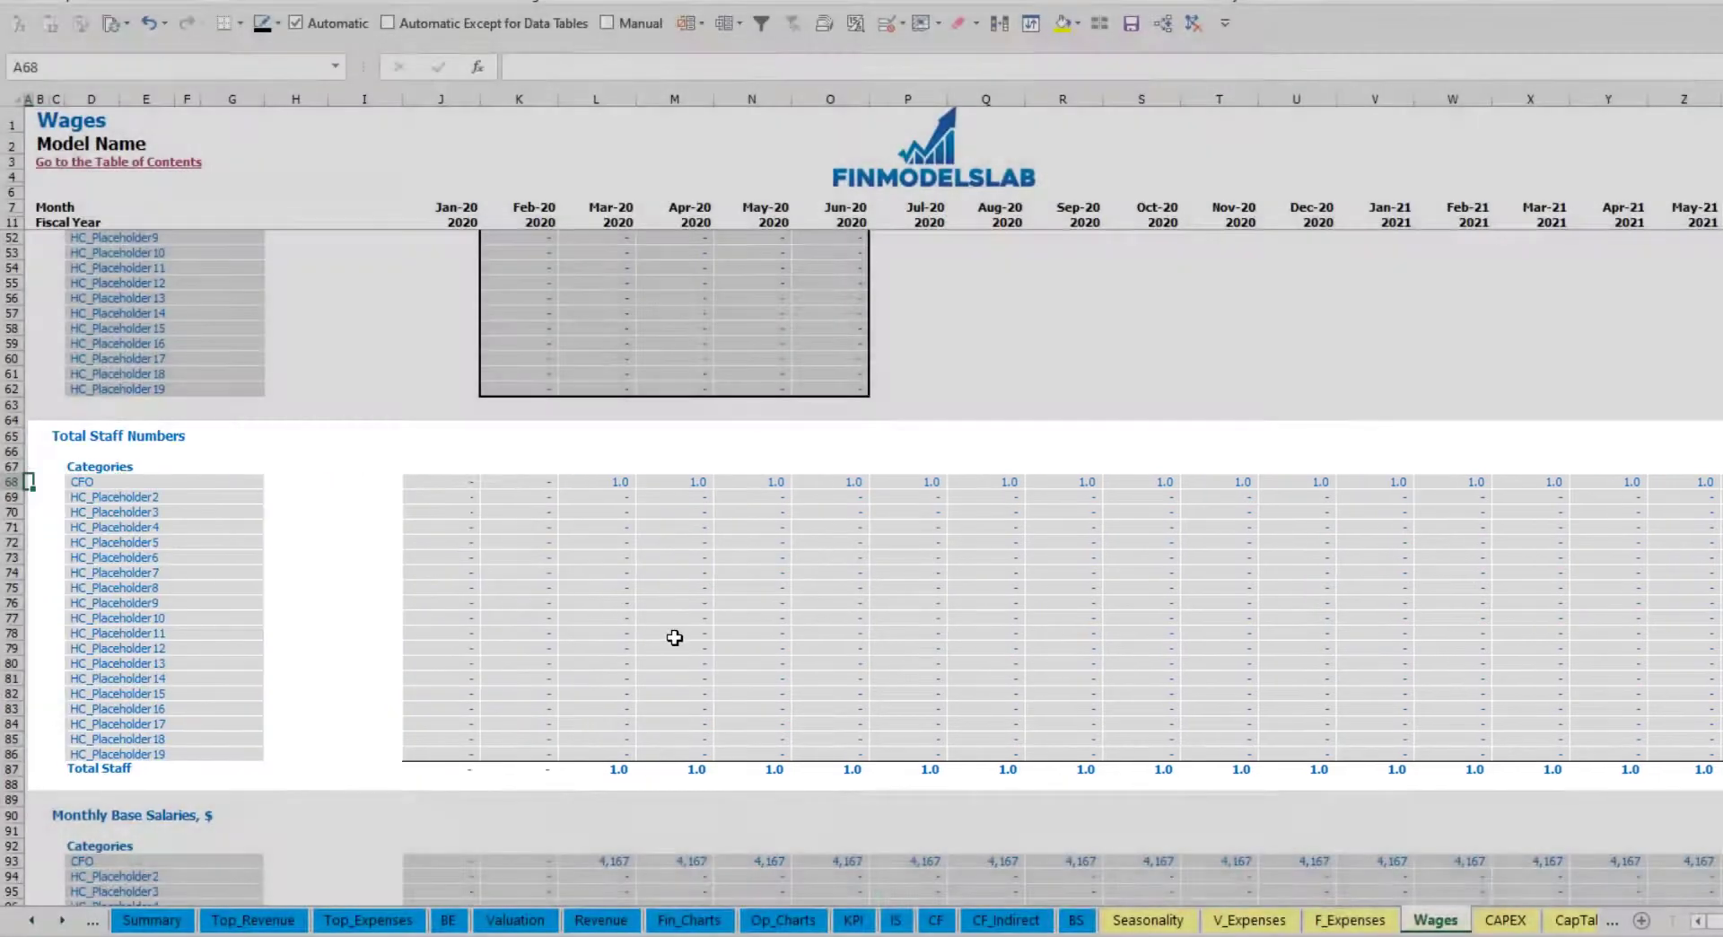
Set the CFO's annual salary raise to 5% for 2021 and copy it across 2022 to 2024
scroll(682, 628, up, 13)
click(1072, 373)
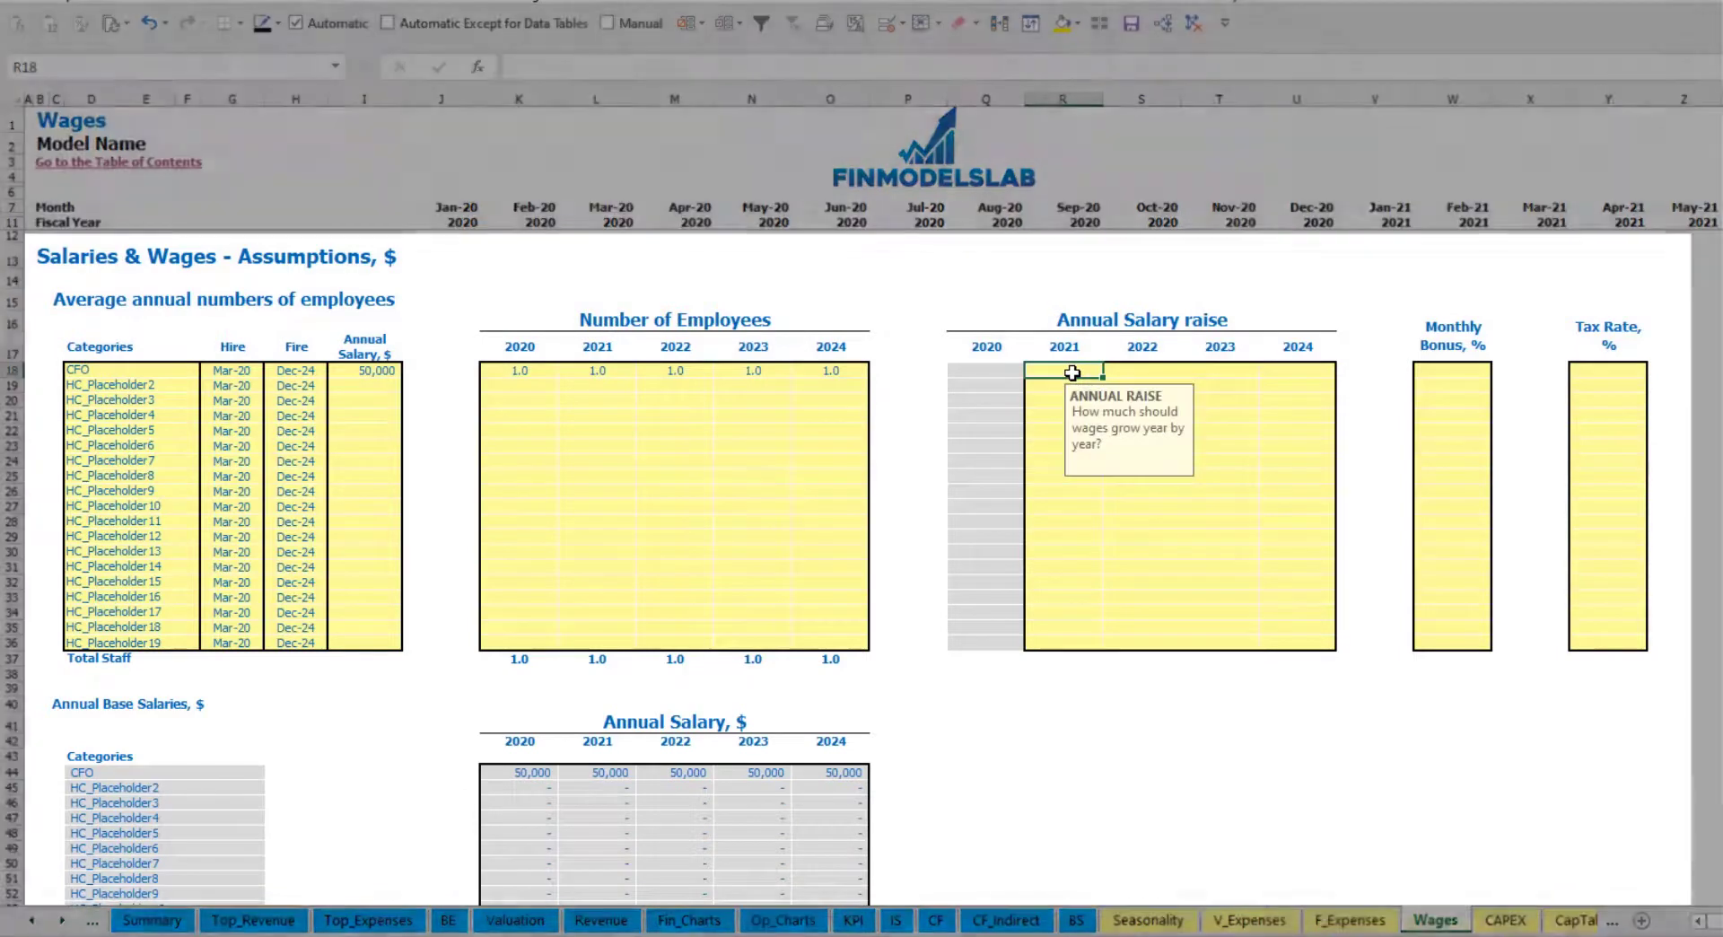
text(5%)
key(Return)
key(Up)
key(ctrl+c)
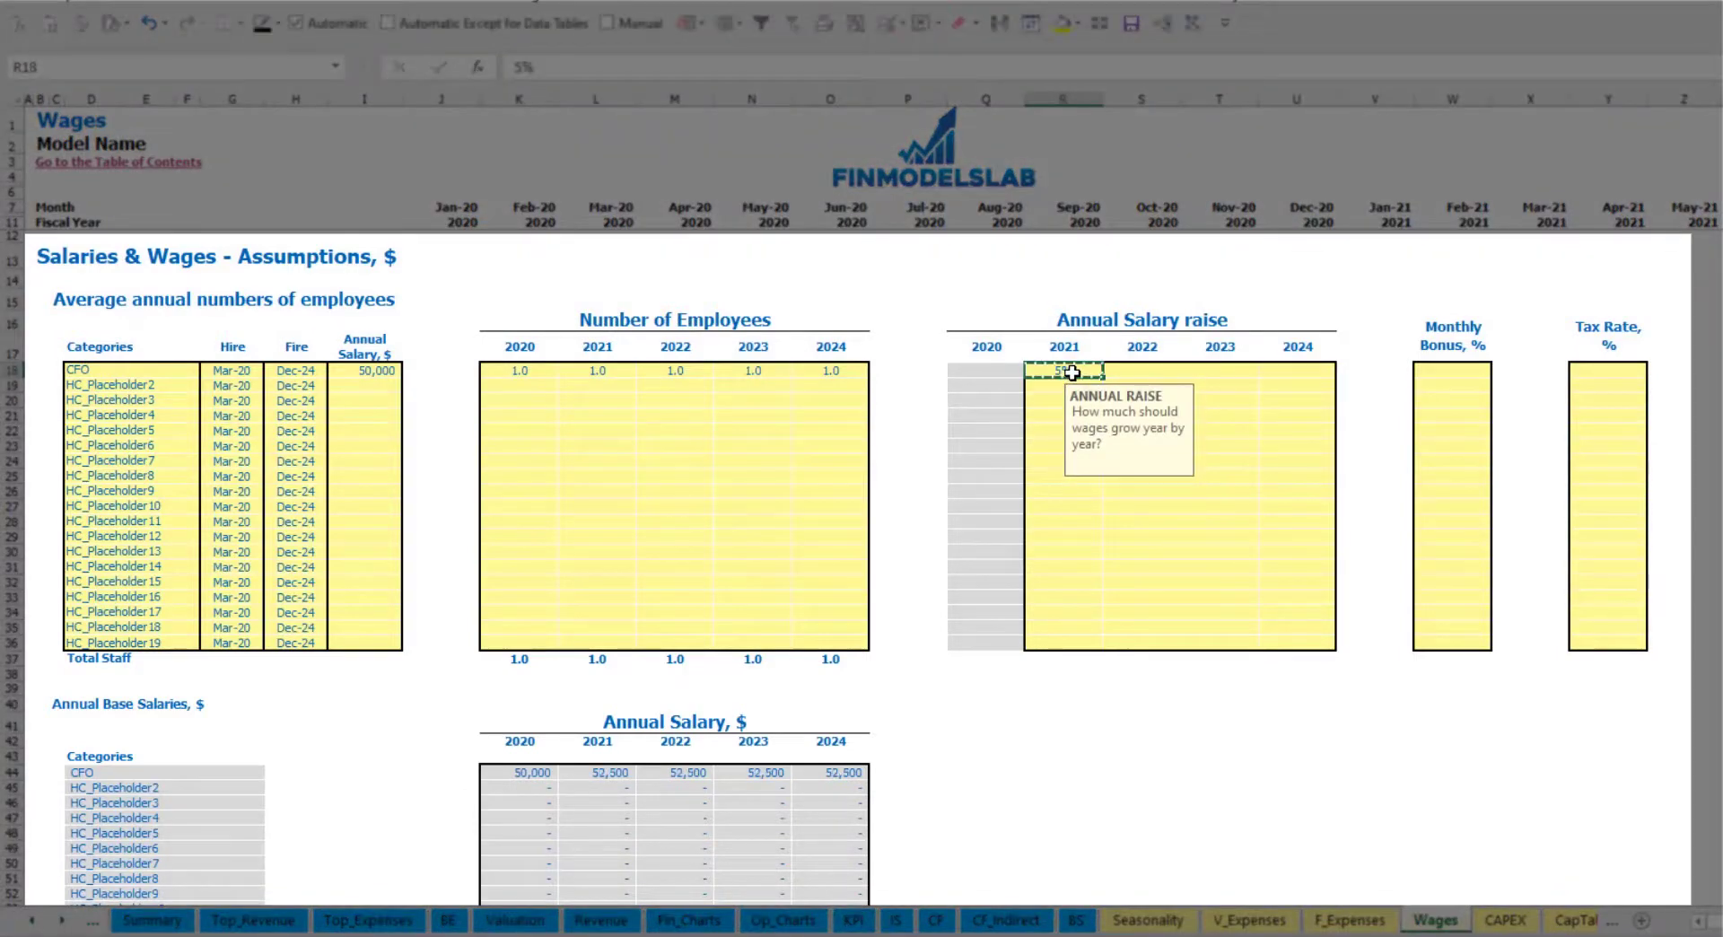
key(Right)
key(shift+Right)
key(shift+Right)
key(ctrl+v)
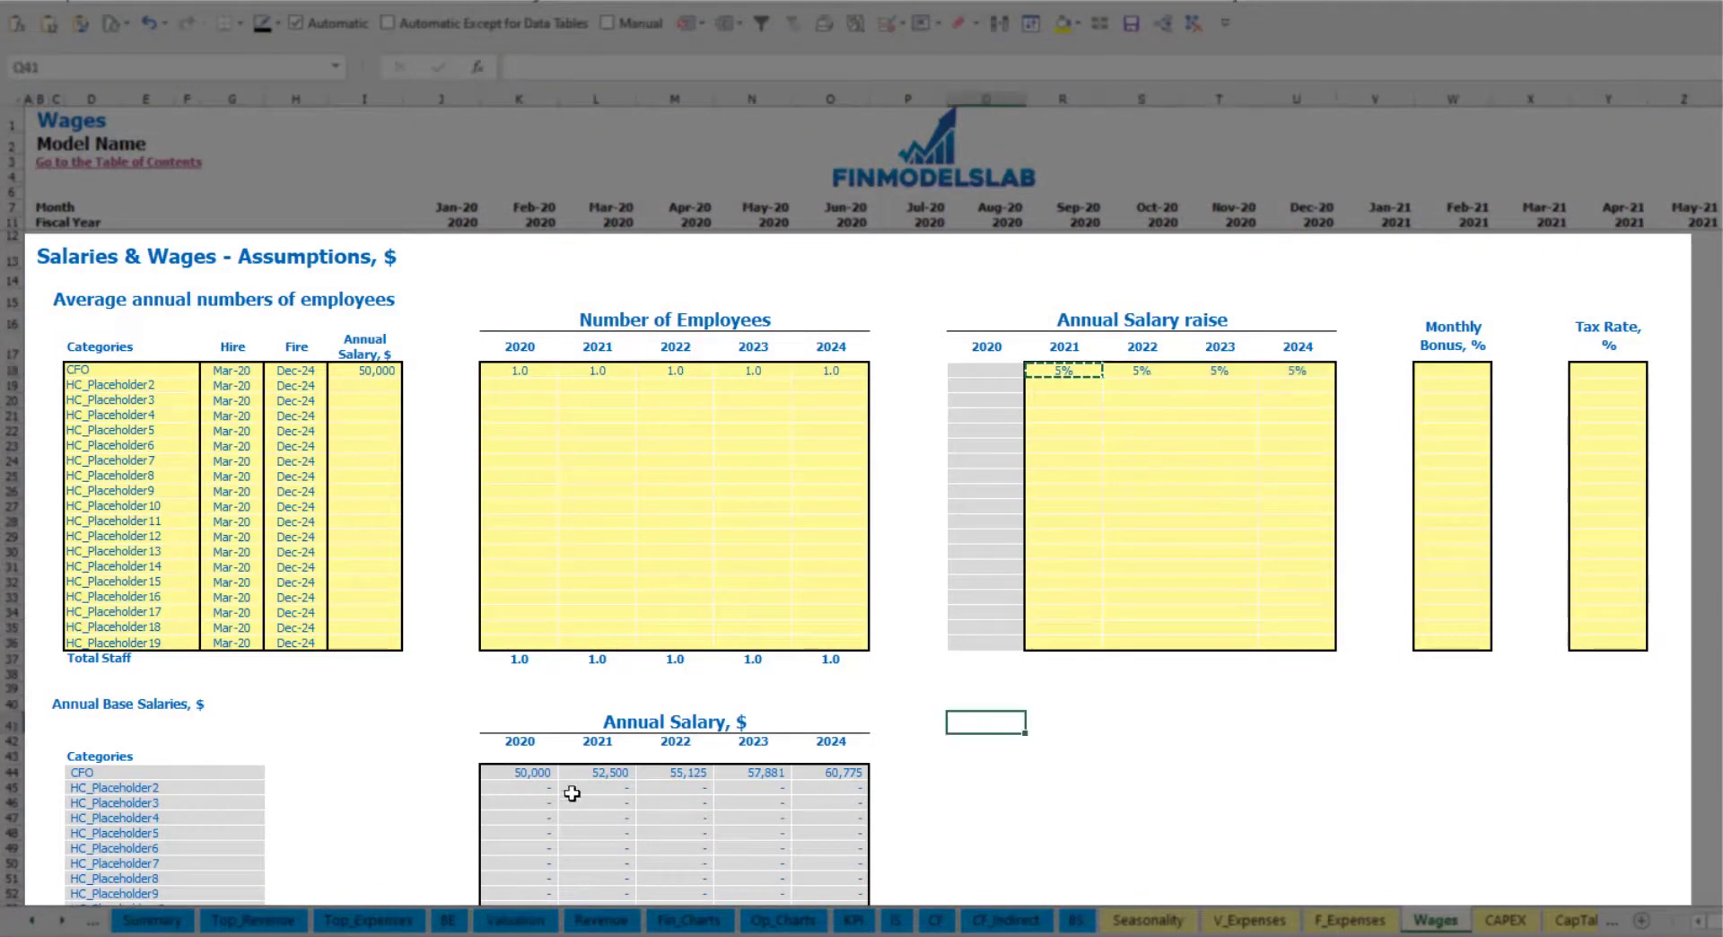
Compare the CFO's yearly amounts in the Annual Salary table with the starting salary and raise percentages, and inspect the 2021 formula
drag(538, 773, 822, 769)
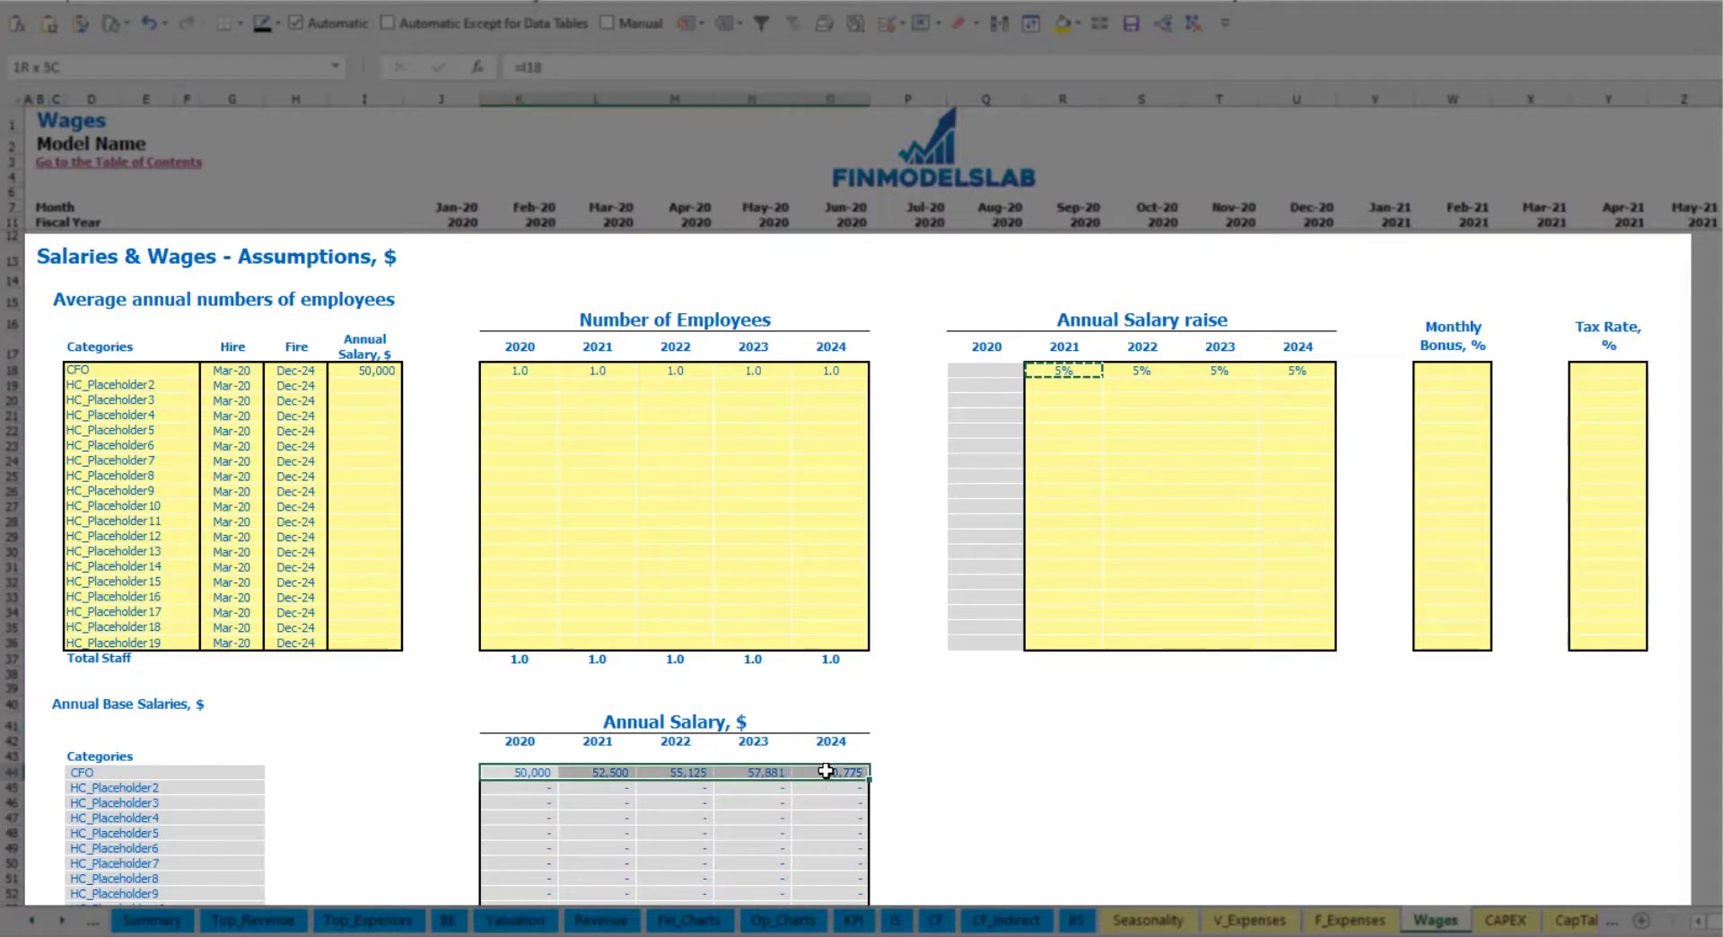
click(606, 789)
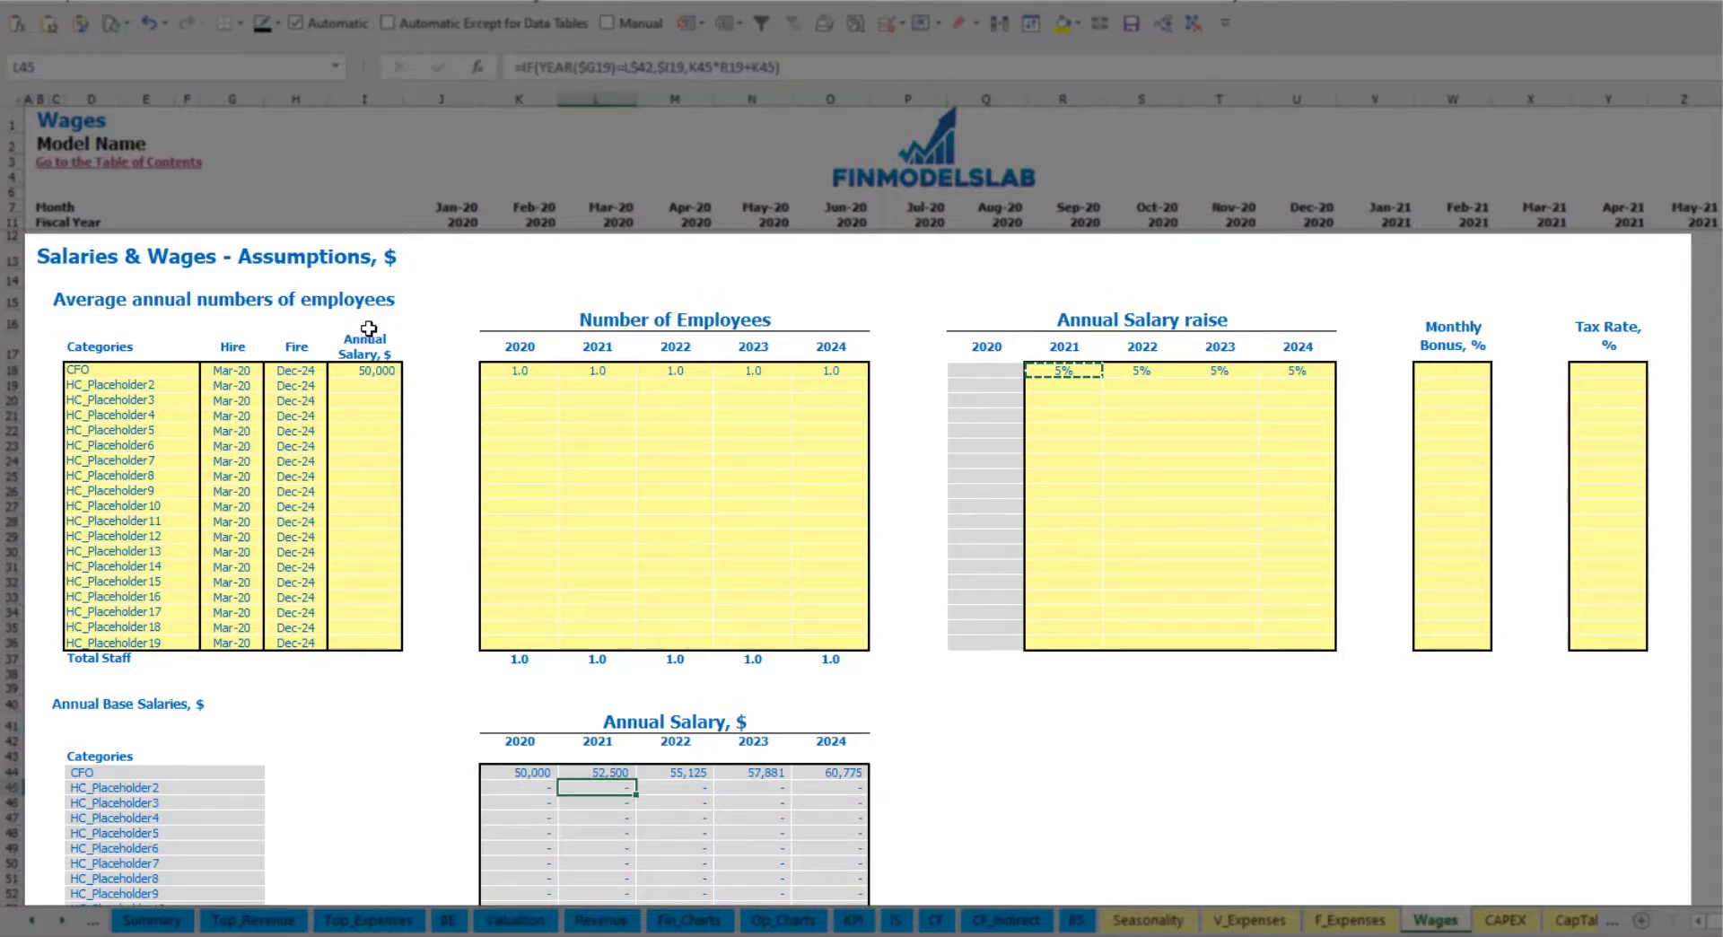
click(378, 375)
drag(1088, 372, 1292, 372)
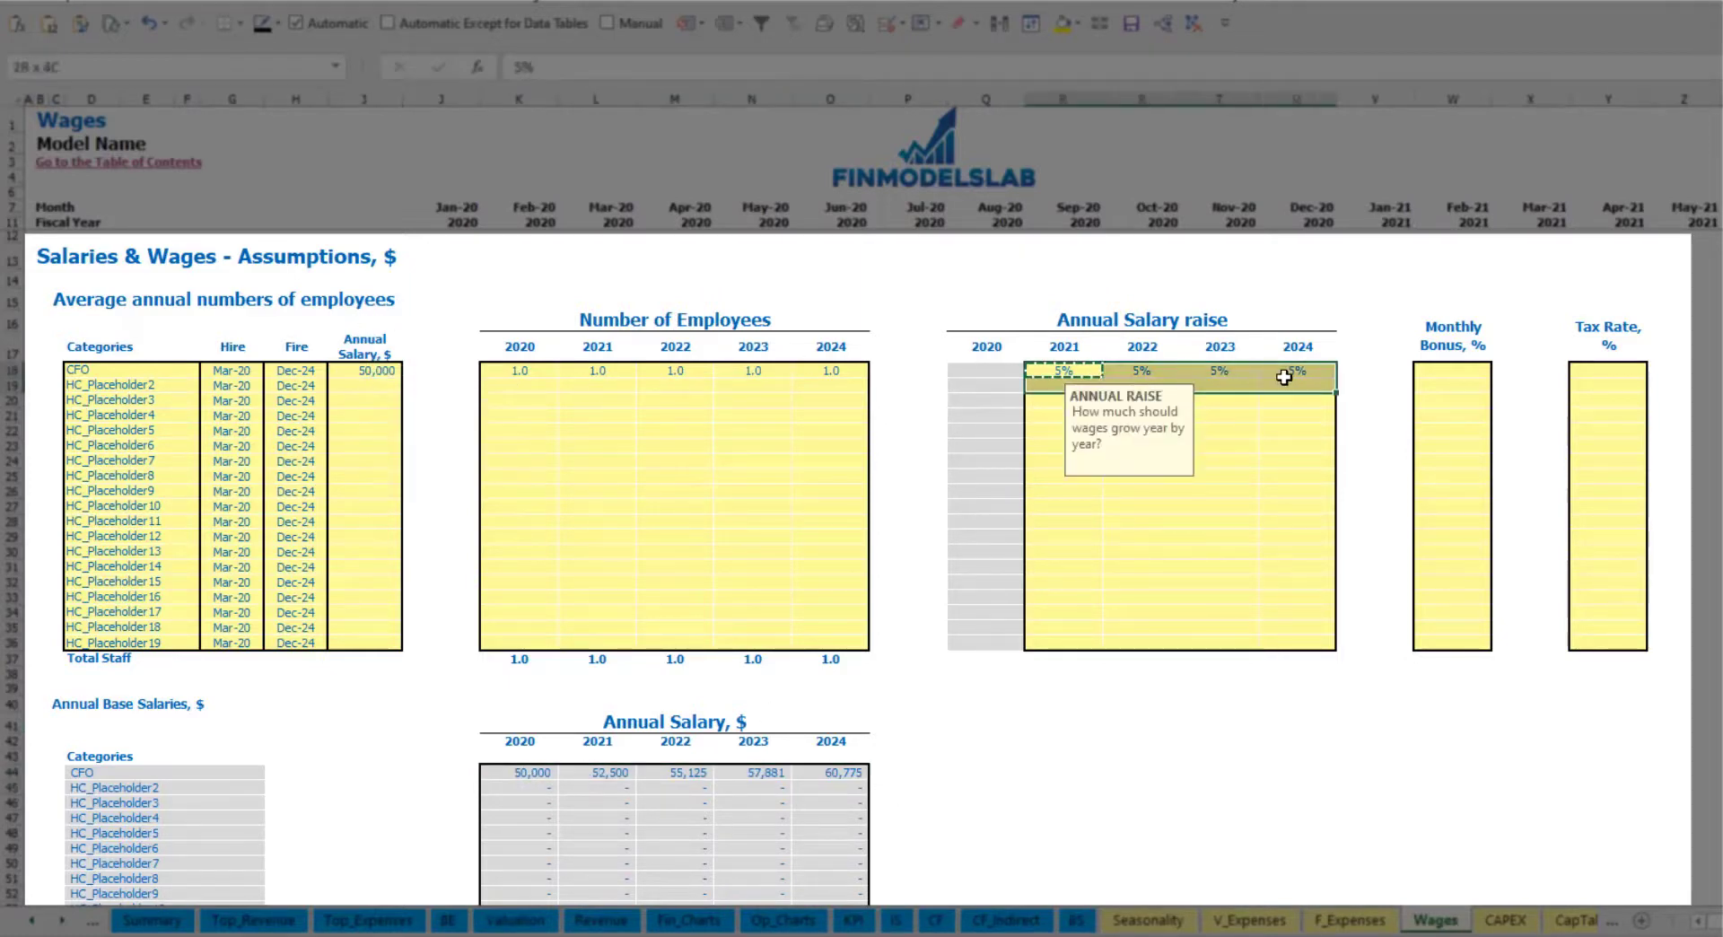
click(594, 772)
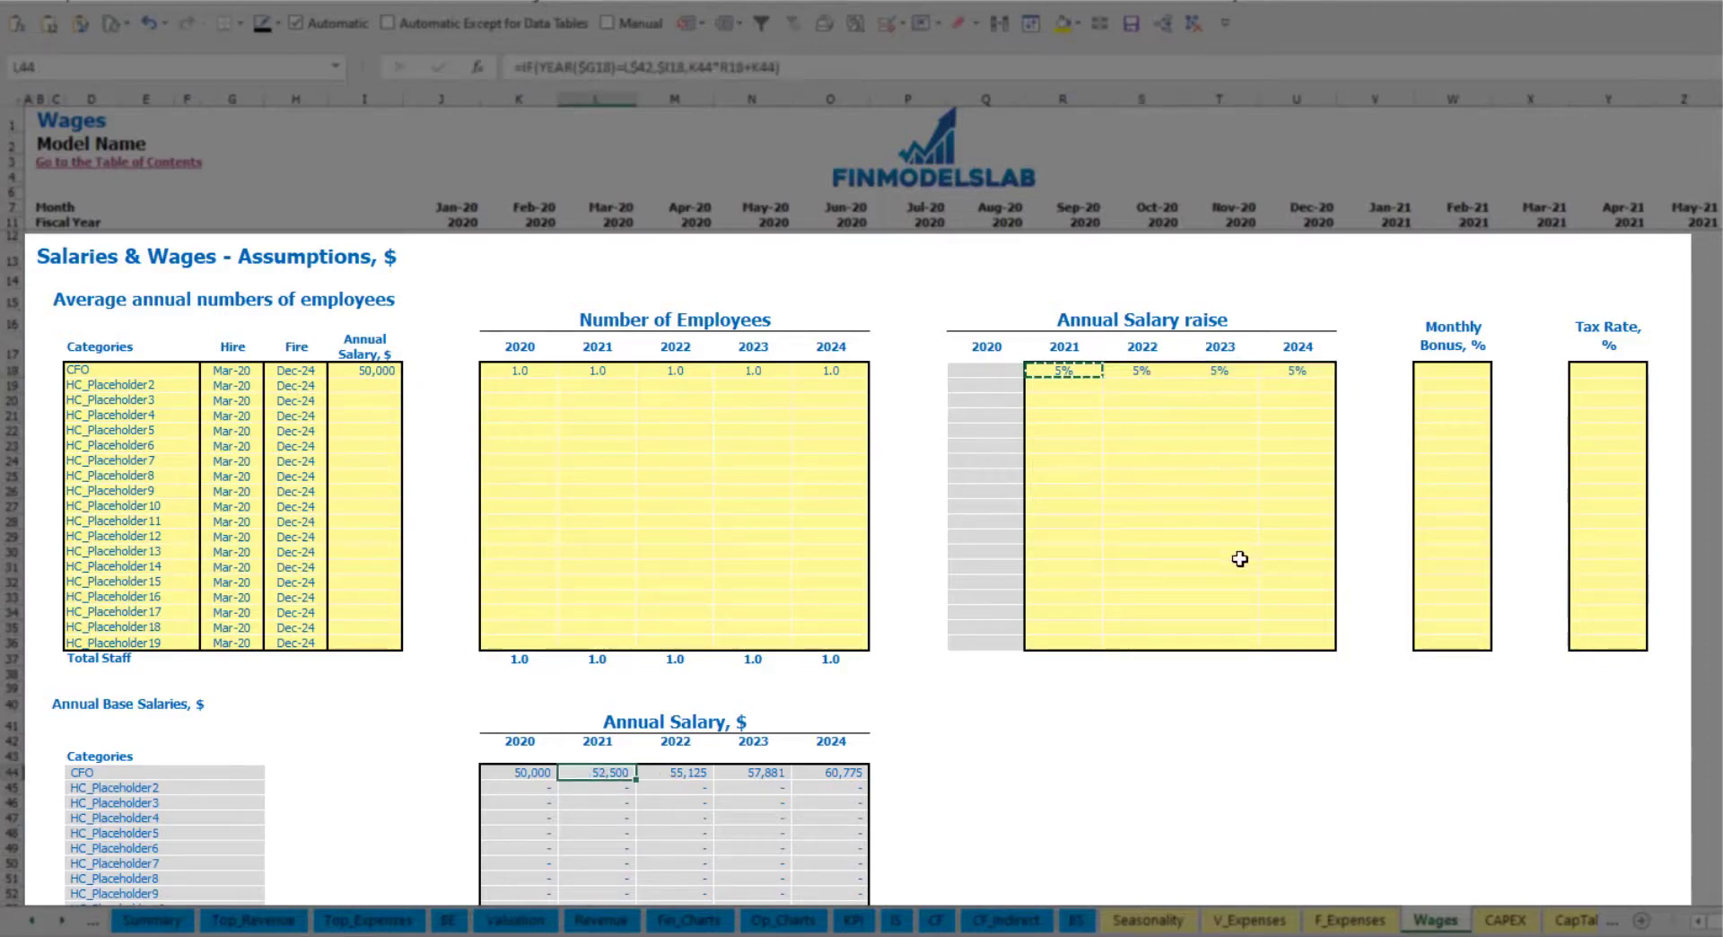
Set the CFO's monthly bonus to 10% and tax rate to 5%
click(1460, 369)
text(10)
key(Return)
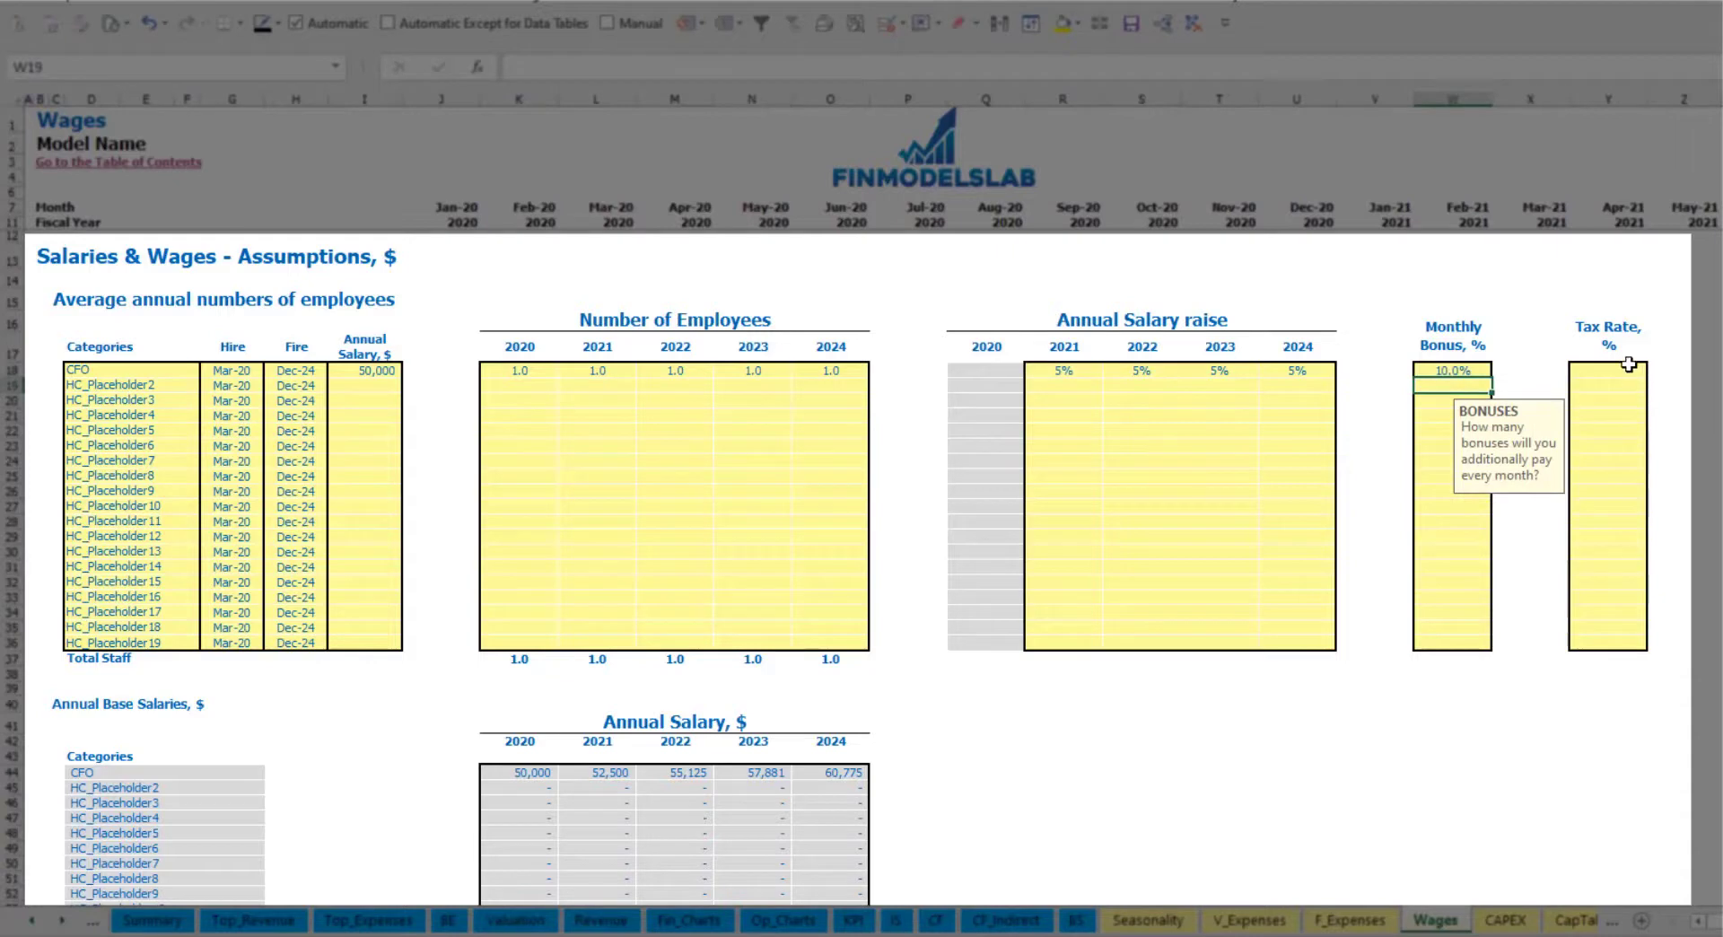
click(1625, 367)
key(Return)
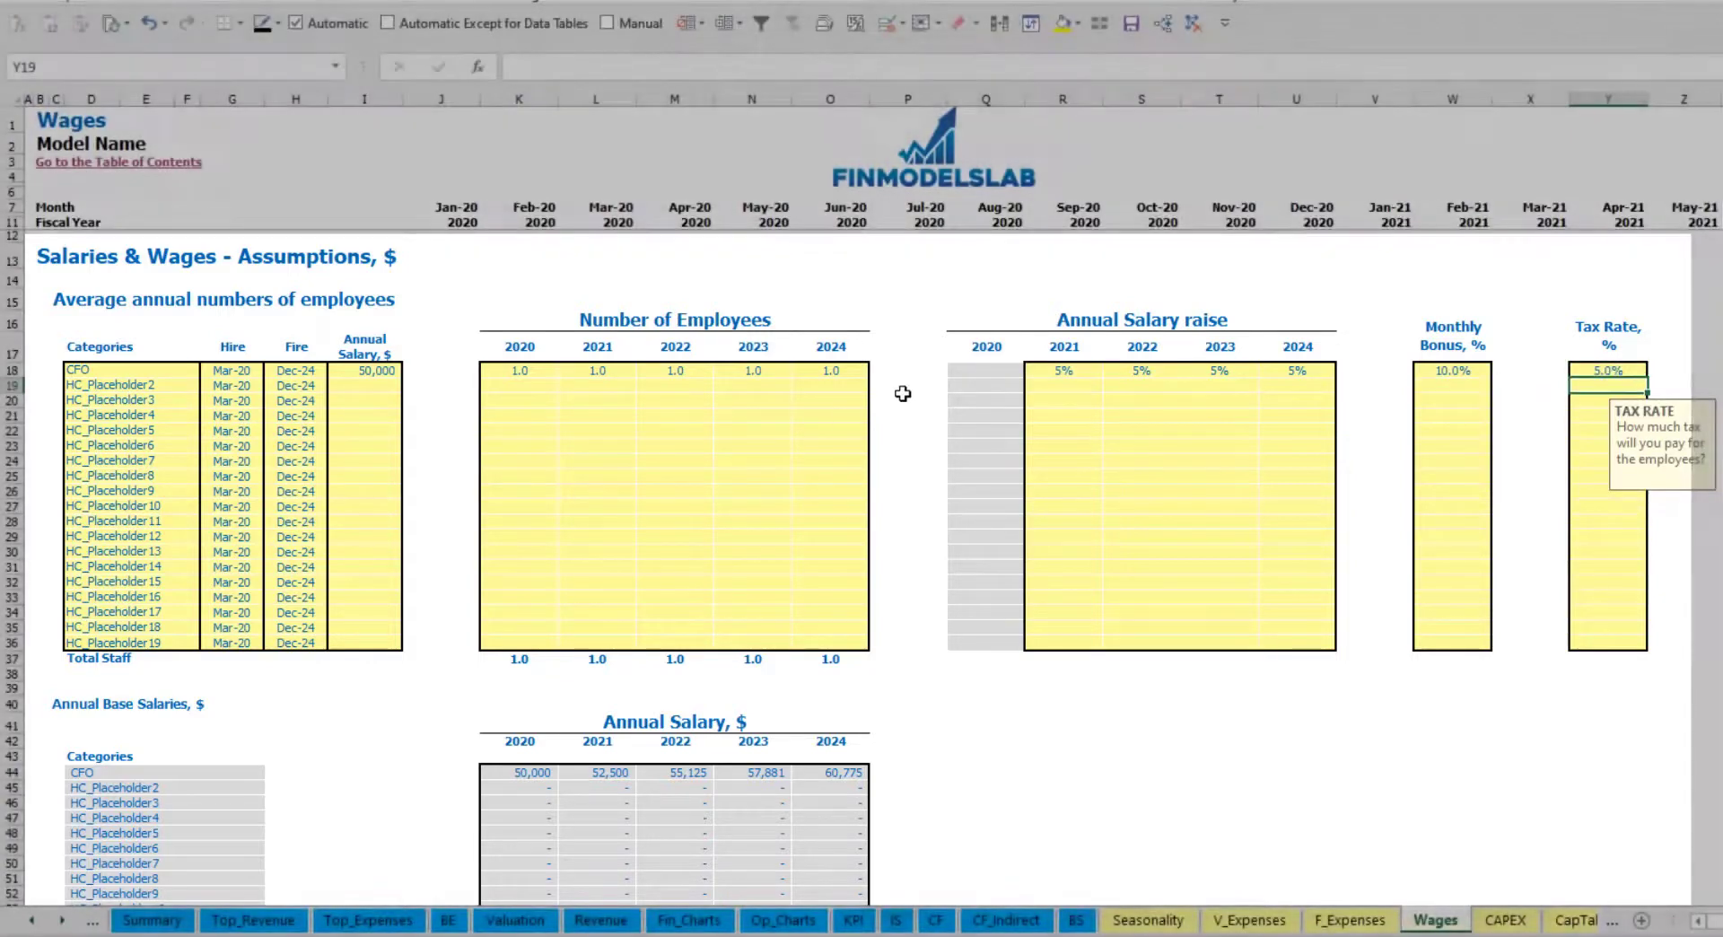
Examine the CFO's rows in the Monthly Base Salaries, Monthly Bonus and Monthly Base Taxes tables, inspecting the March 2020 salary and bonus formulas
scroll(677, 568, down, 13)
scroll(654, 591, down, 3)
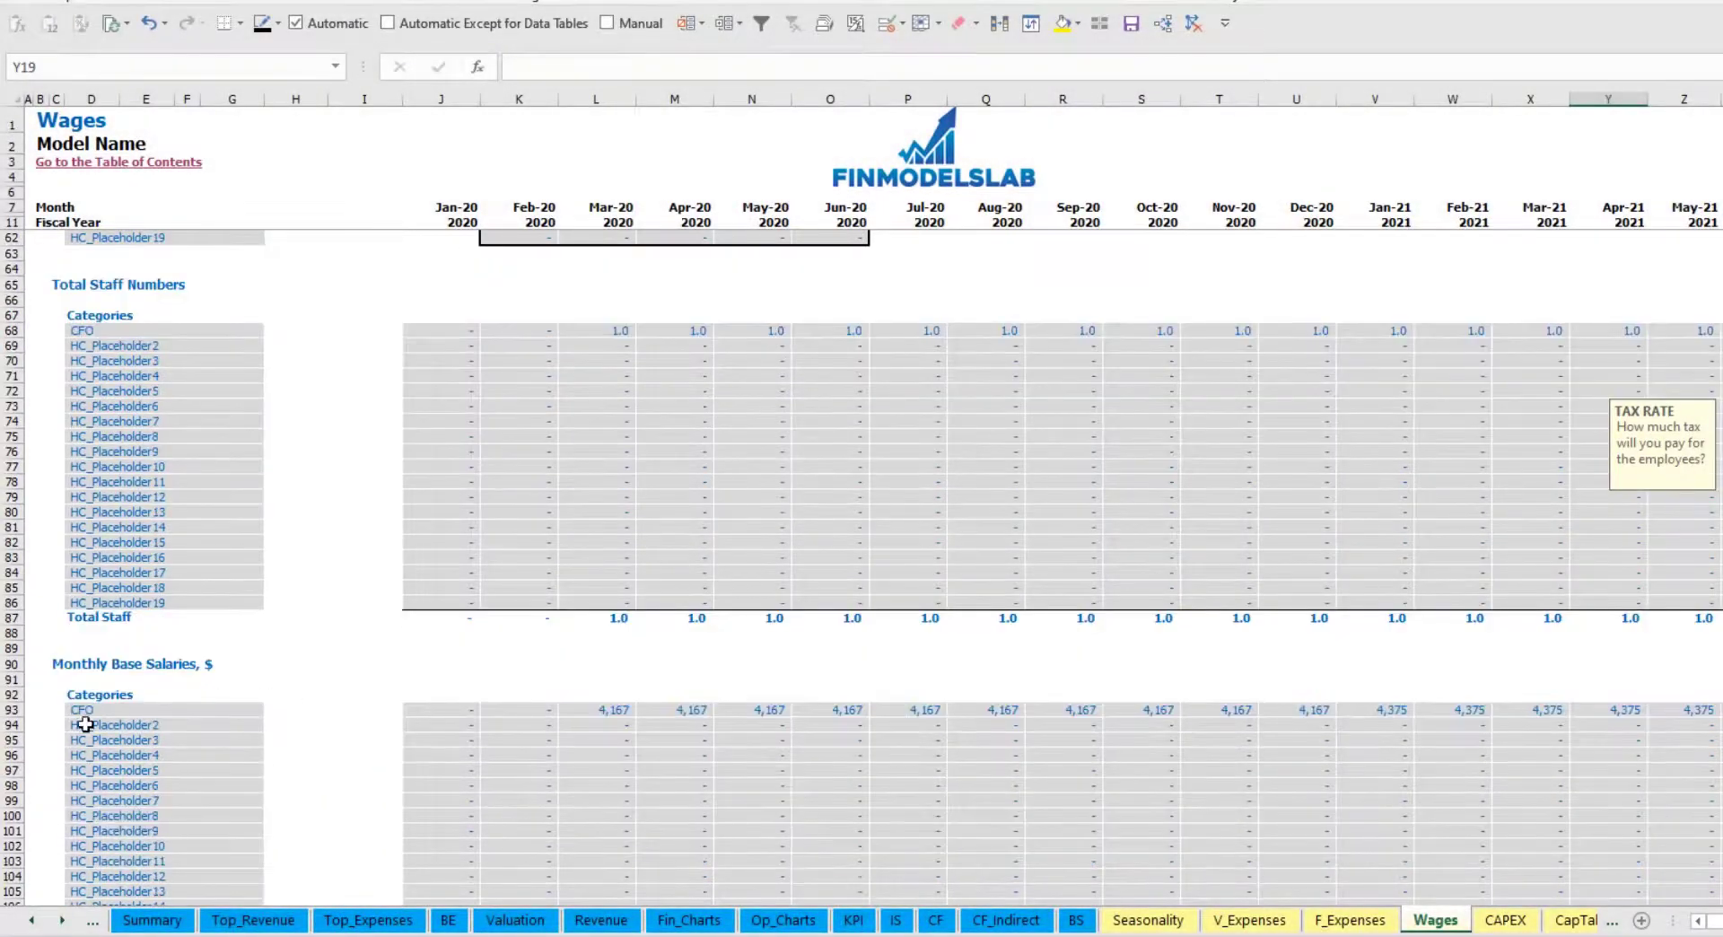
scroll(13, 718, down, 3)
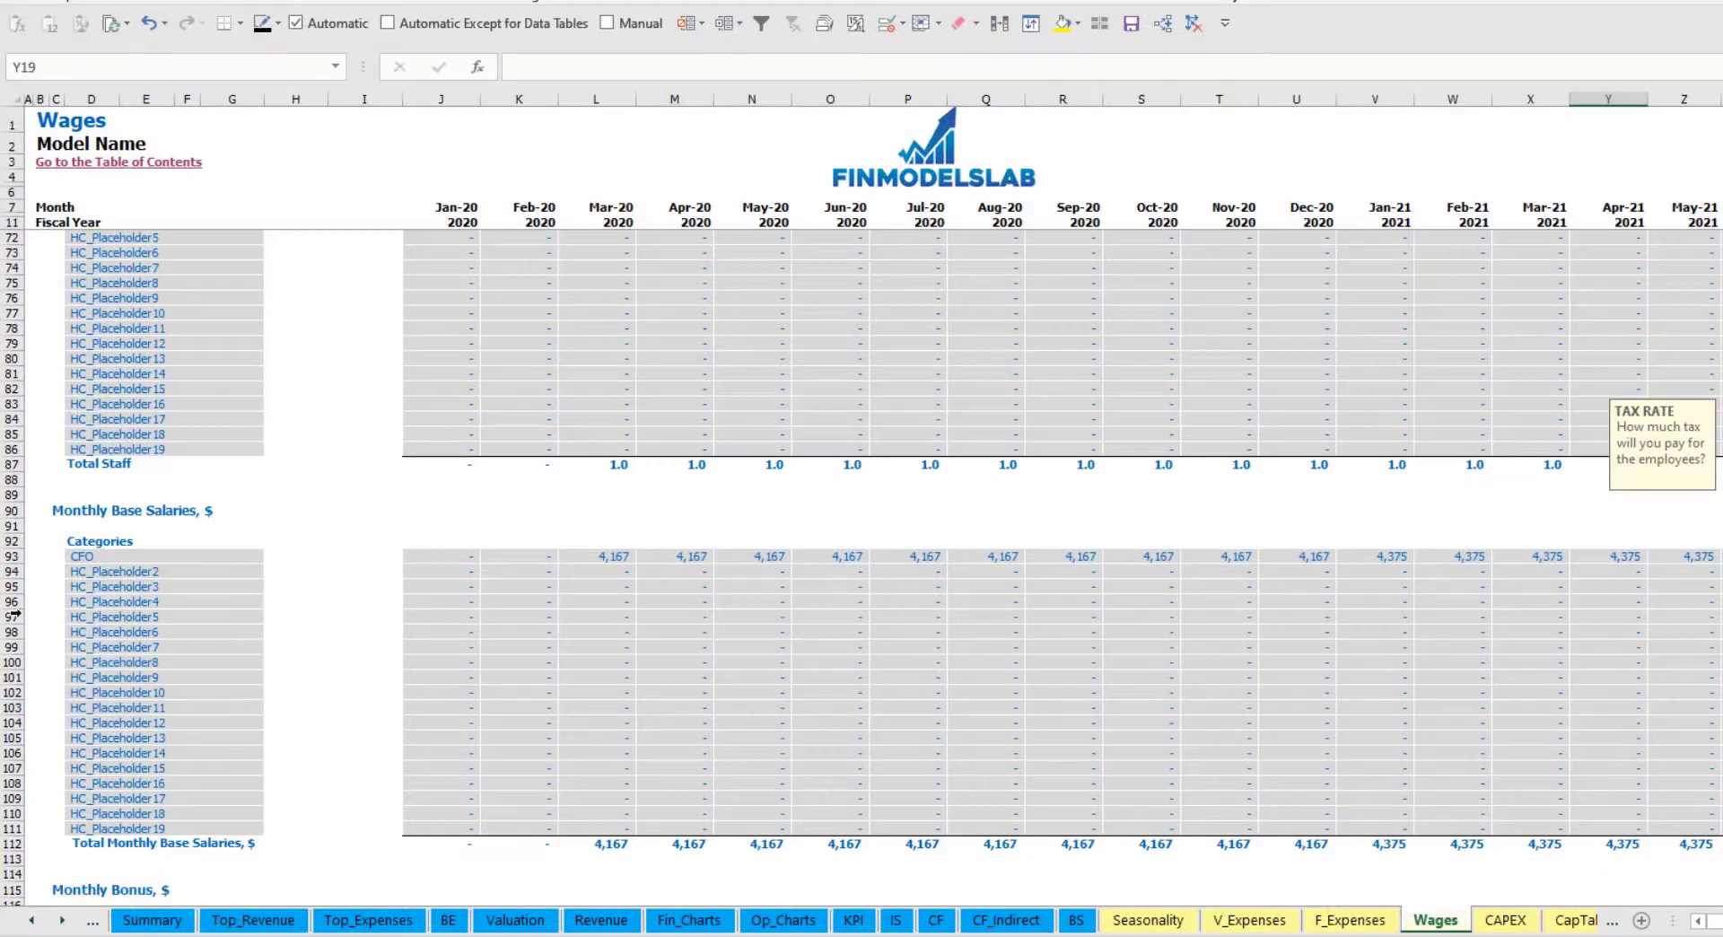
click(12, 556)
click(616, 557)
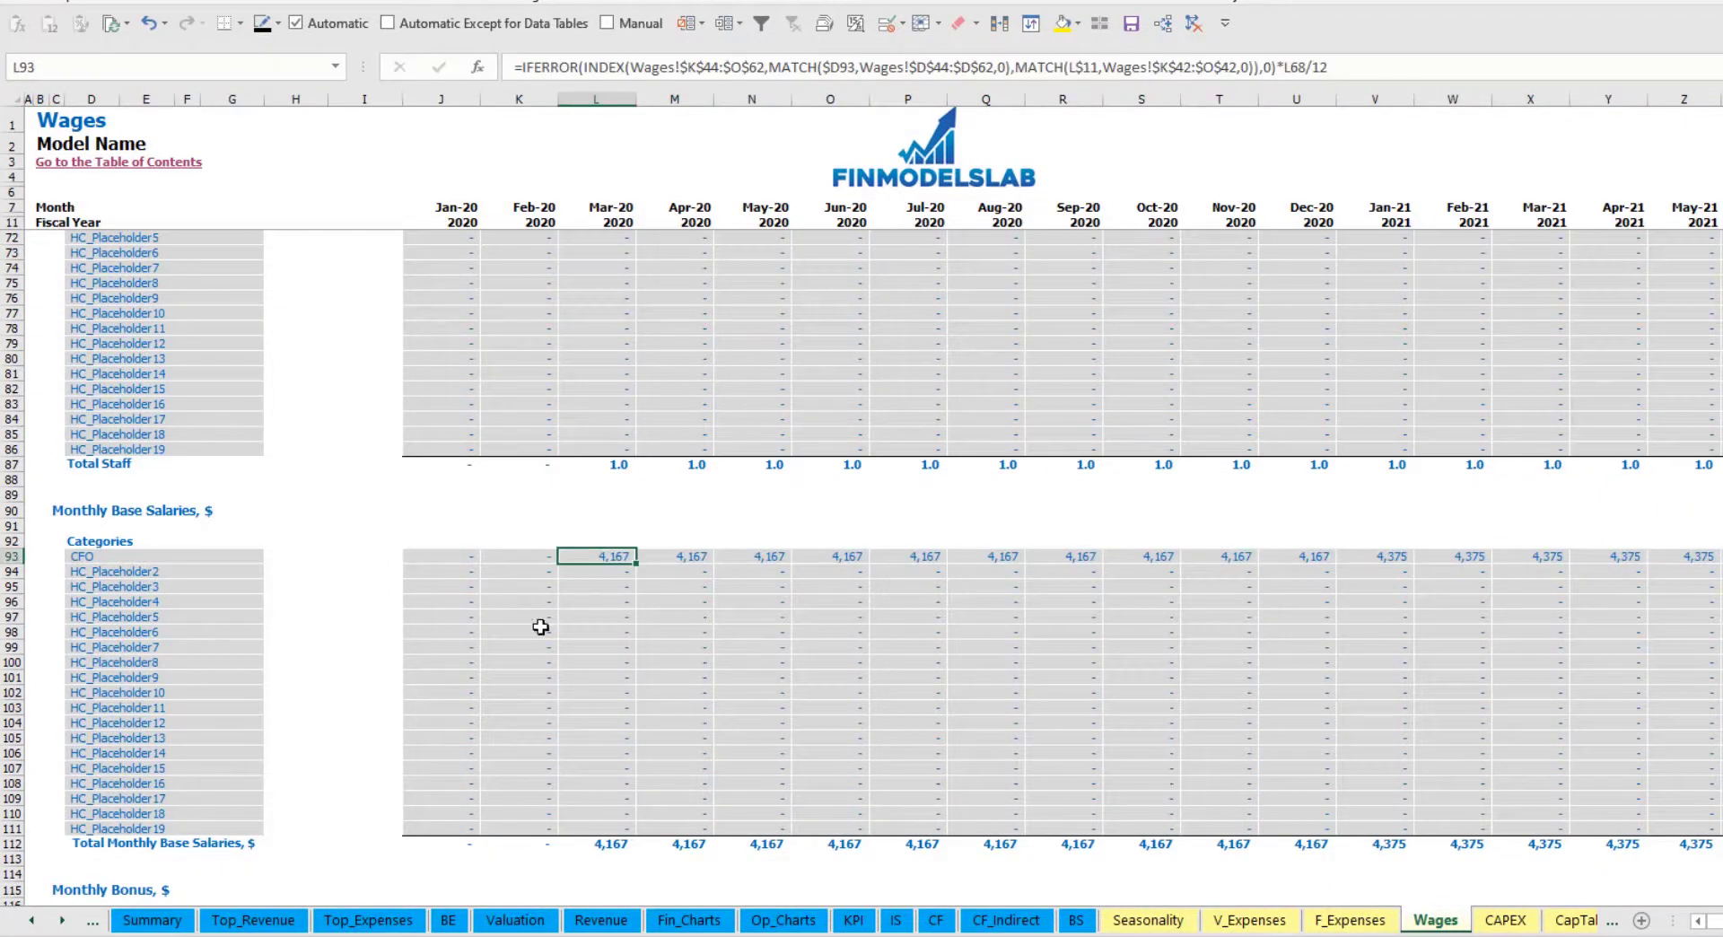
scroll(557, 624, down, 7)
click(12, 632)
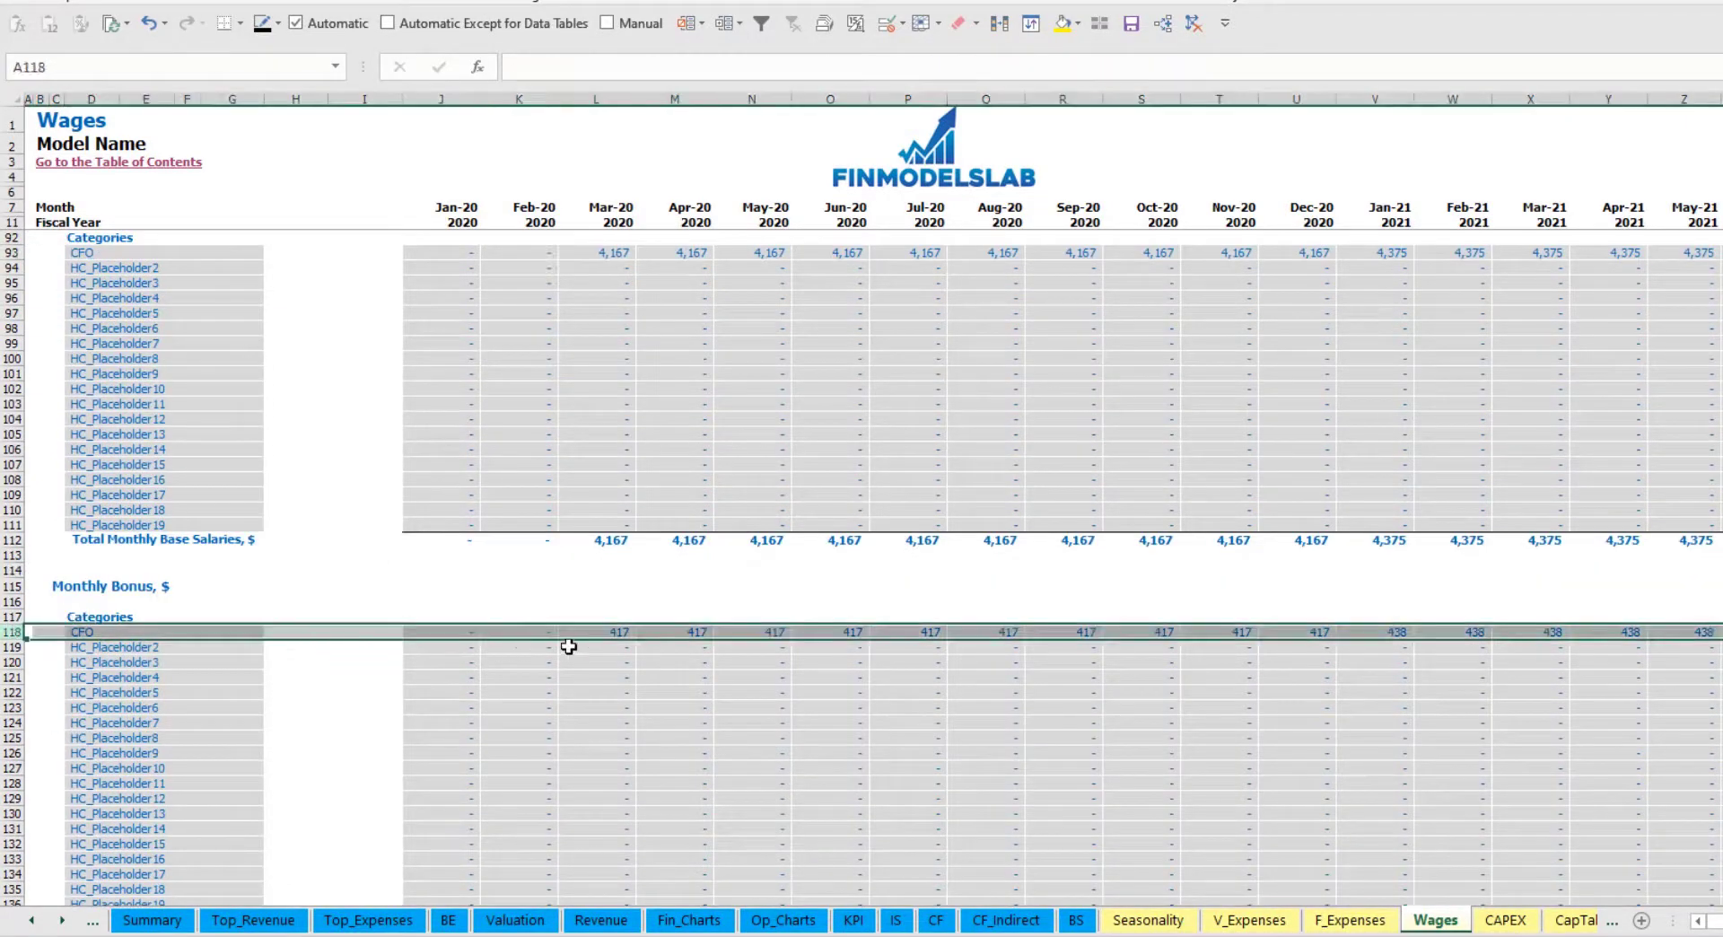
click(618, 632)
scroll(134, 656, down, 7)
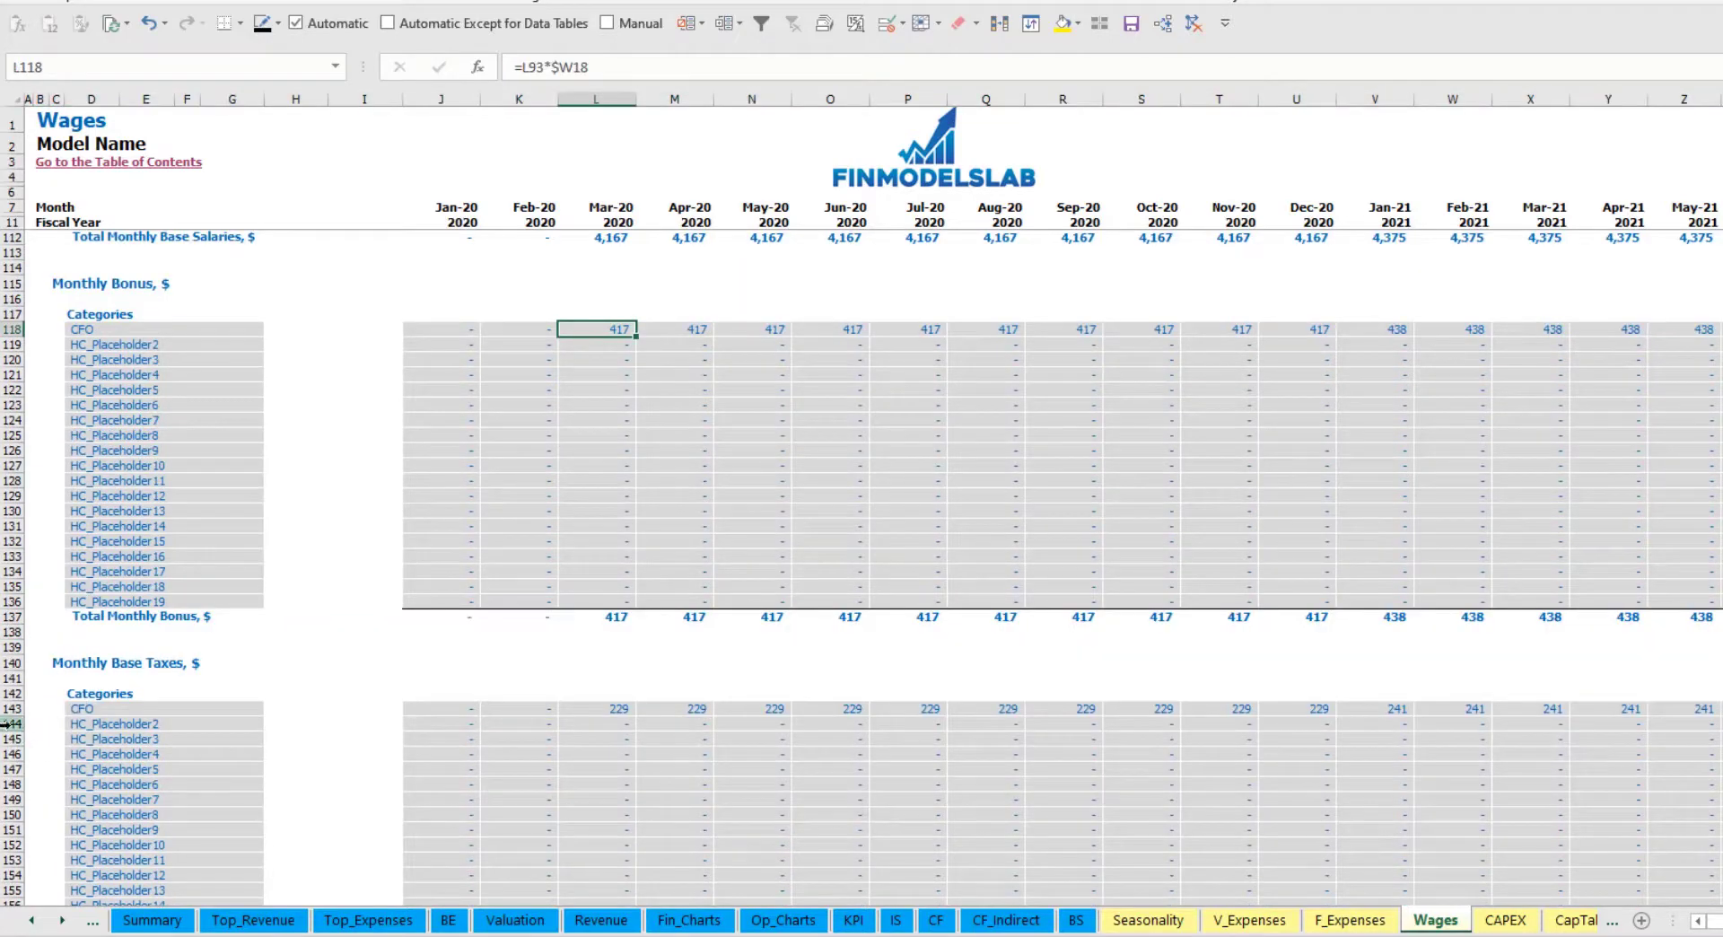
click(11, 708)
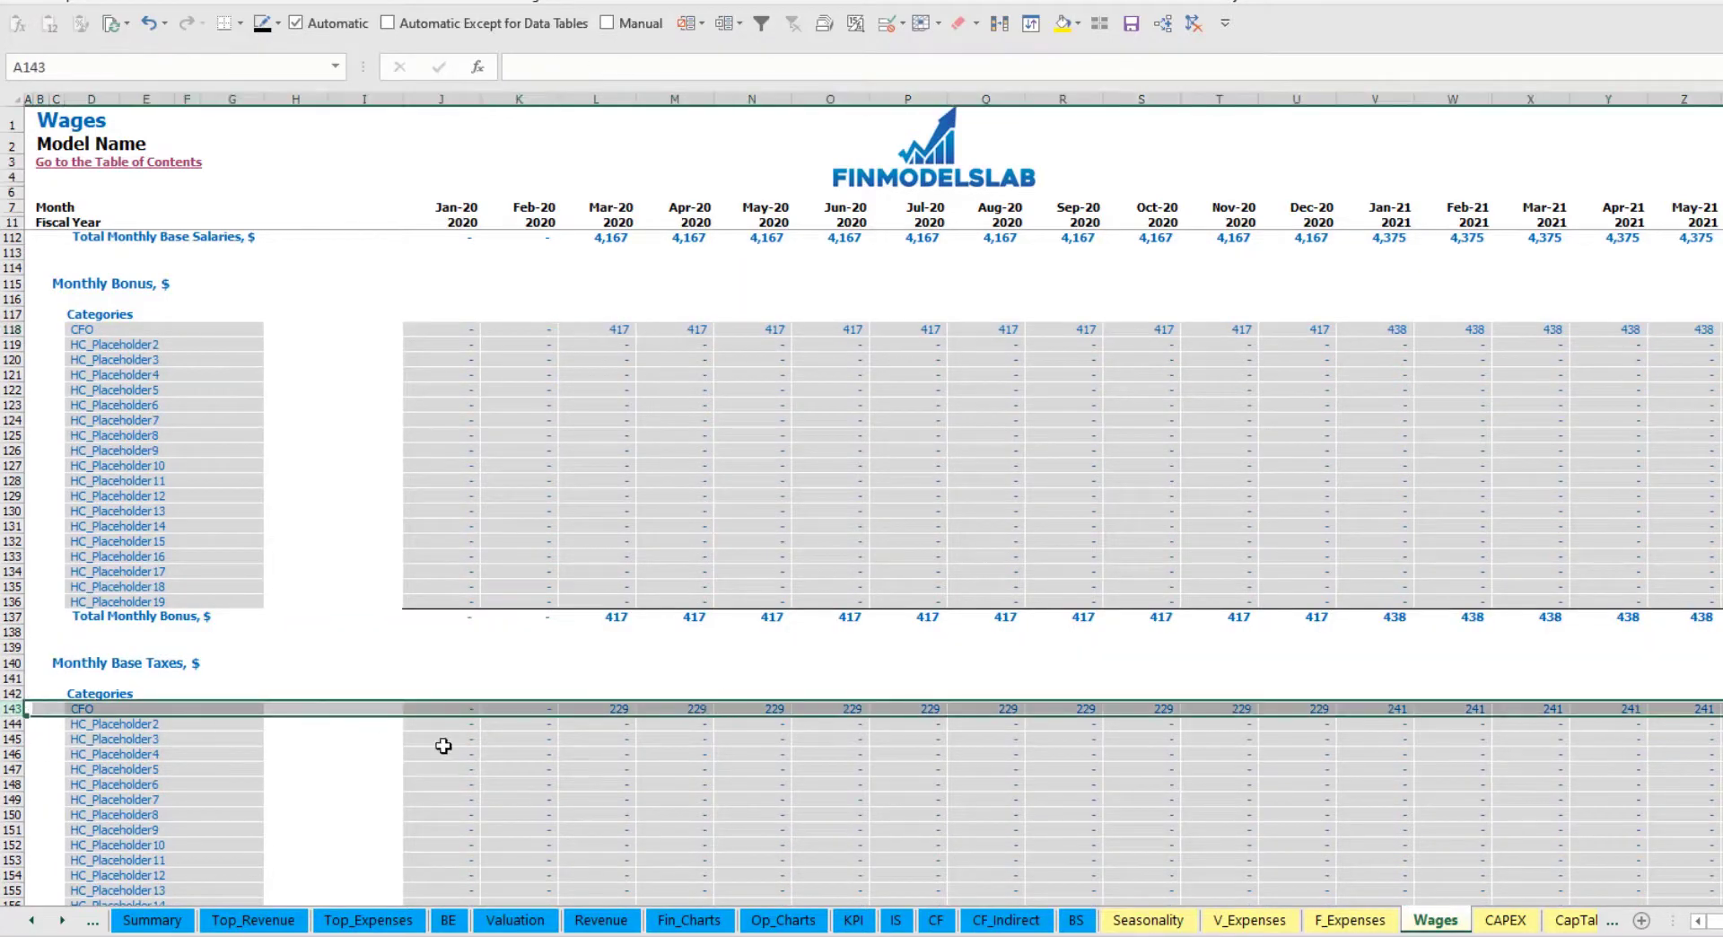
Name the second staff position Admin HC in the assumptions and set its hire date to Apr-20
scroll(733, 674, up, 20)
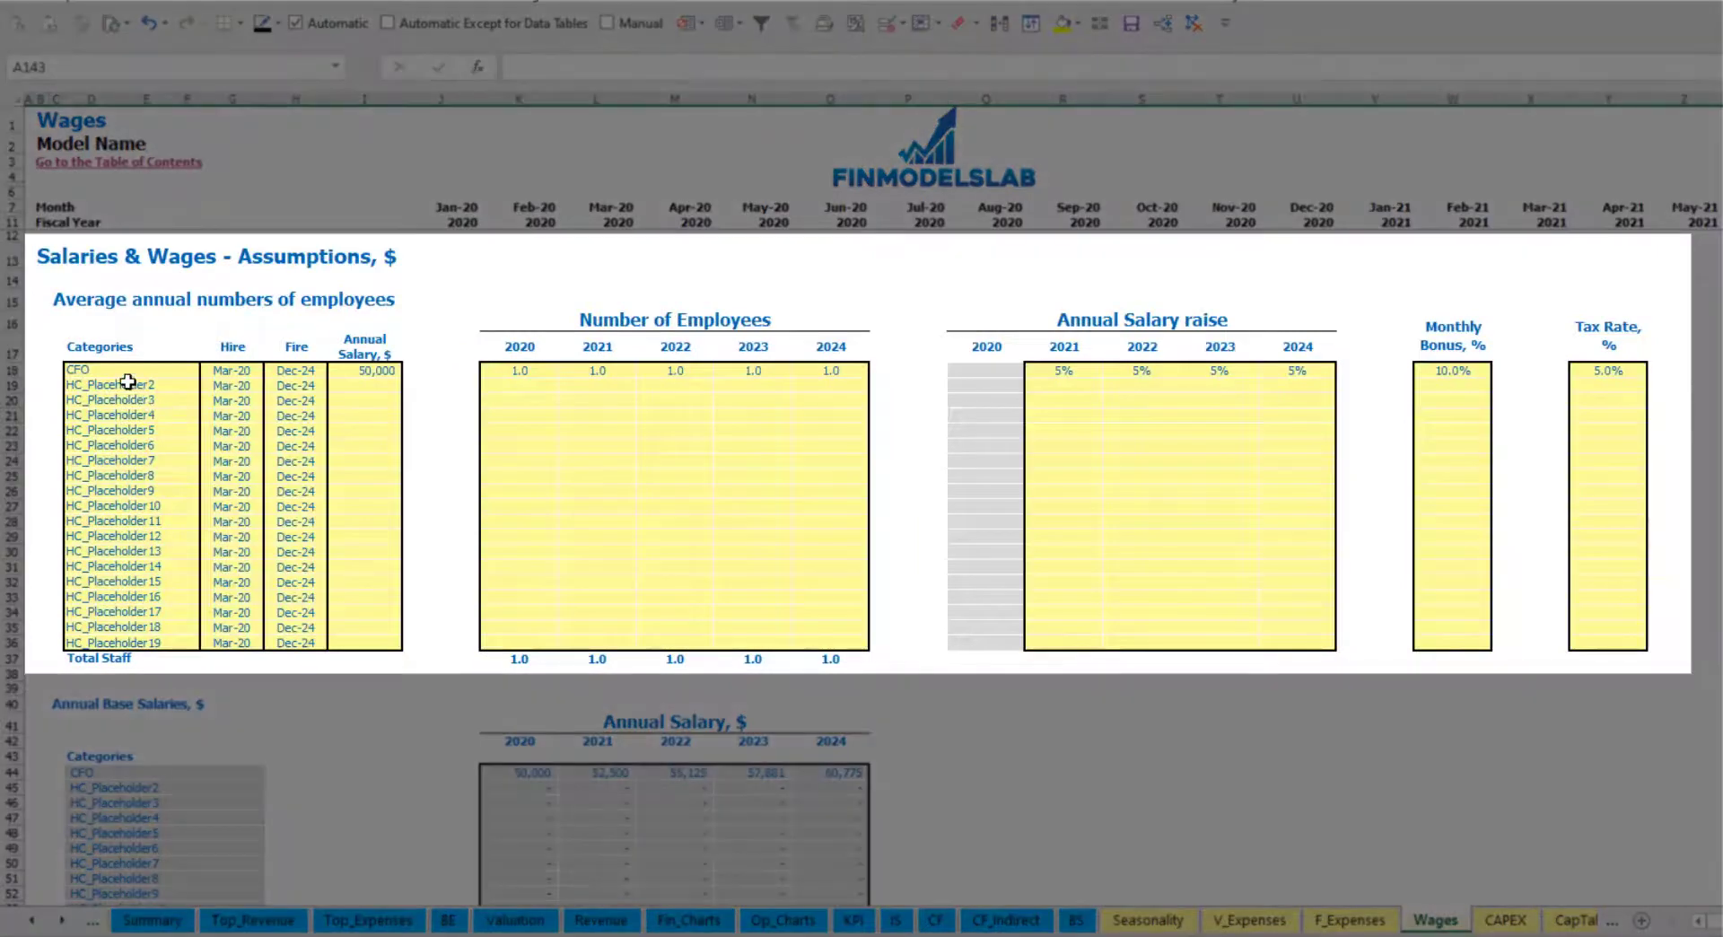
click(128, 383)
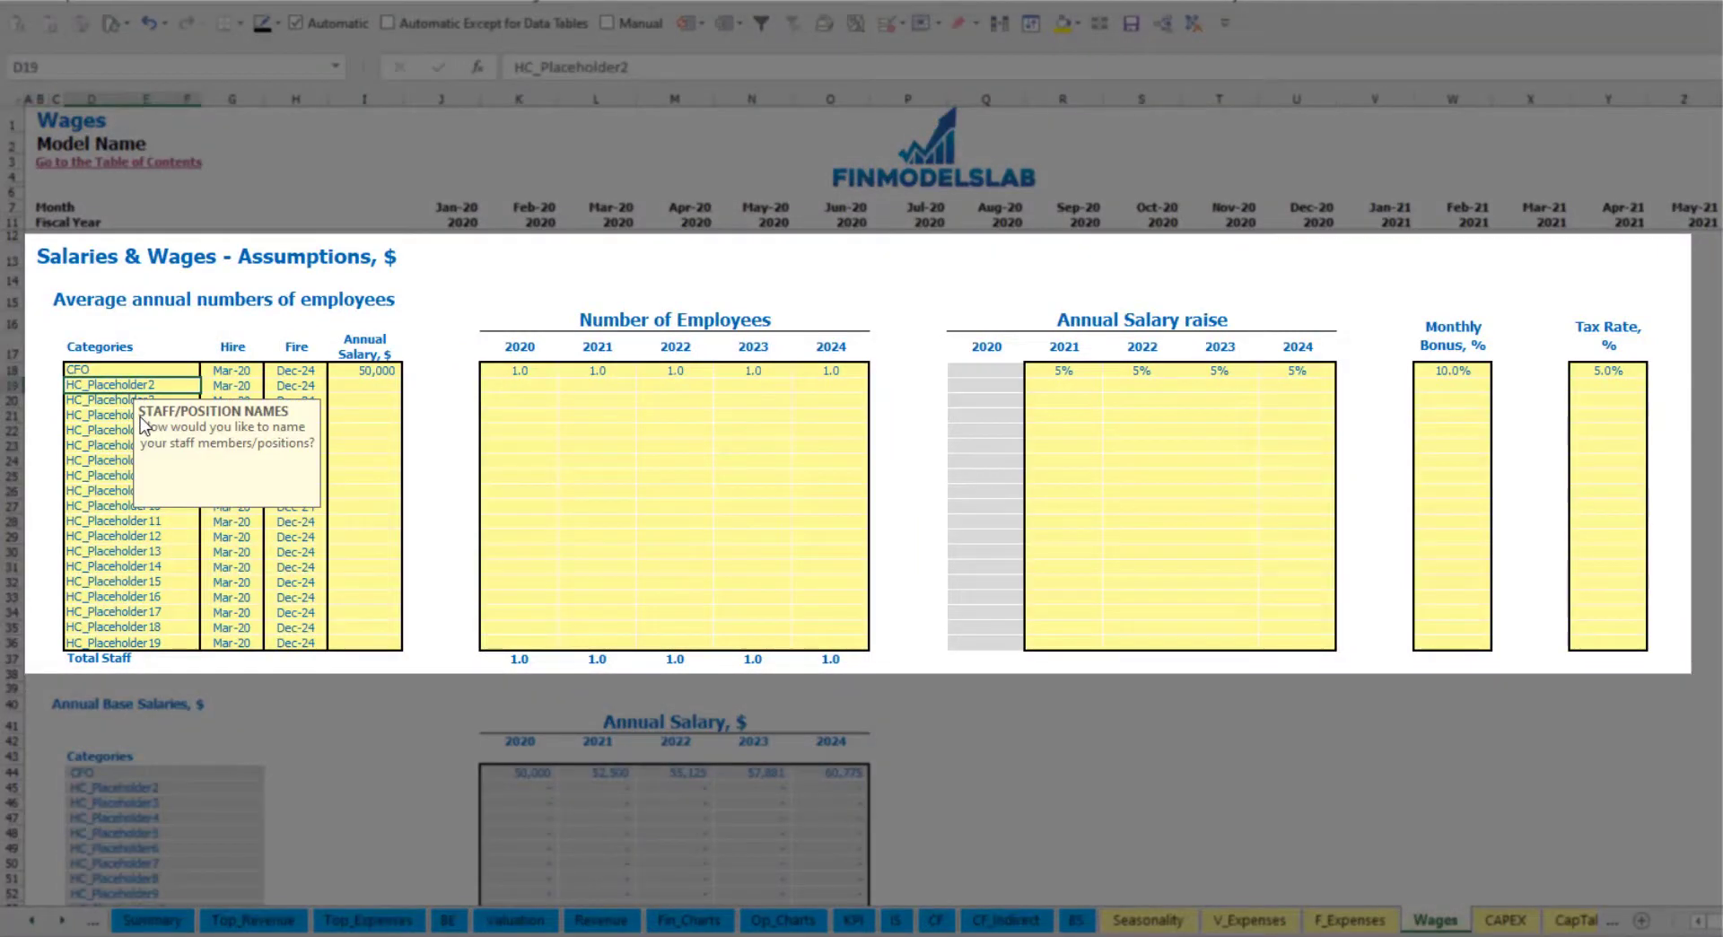
text(Admin HC)
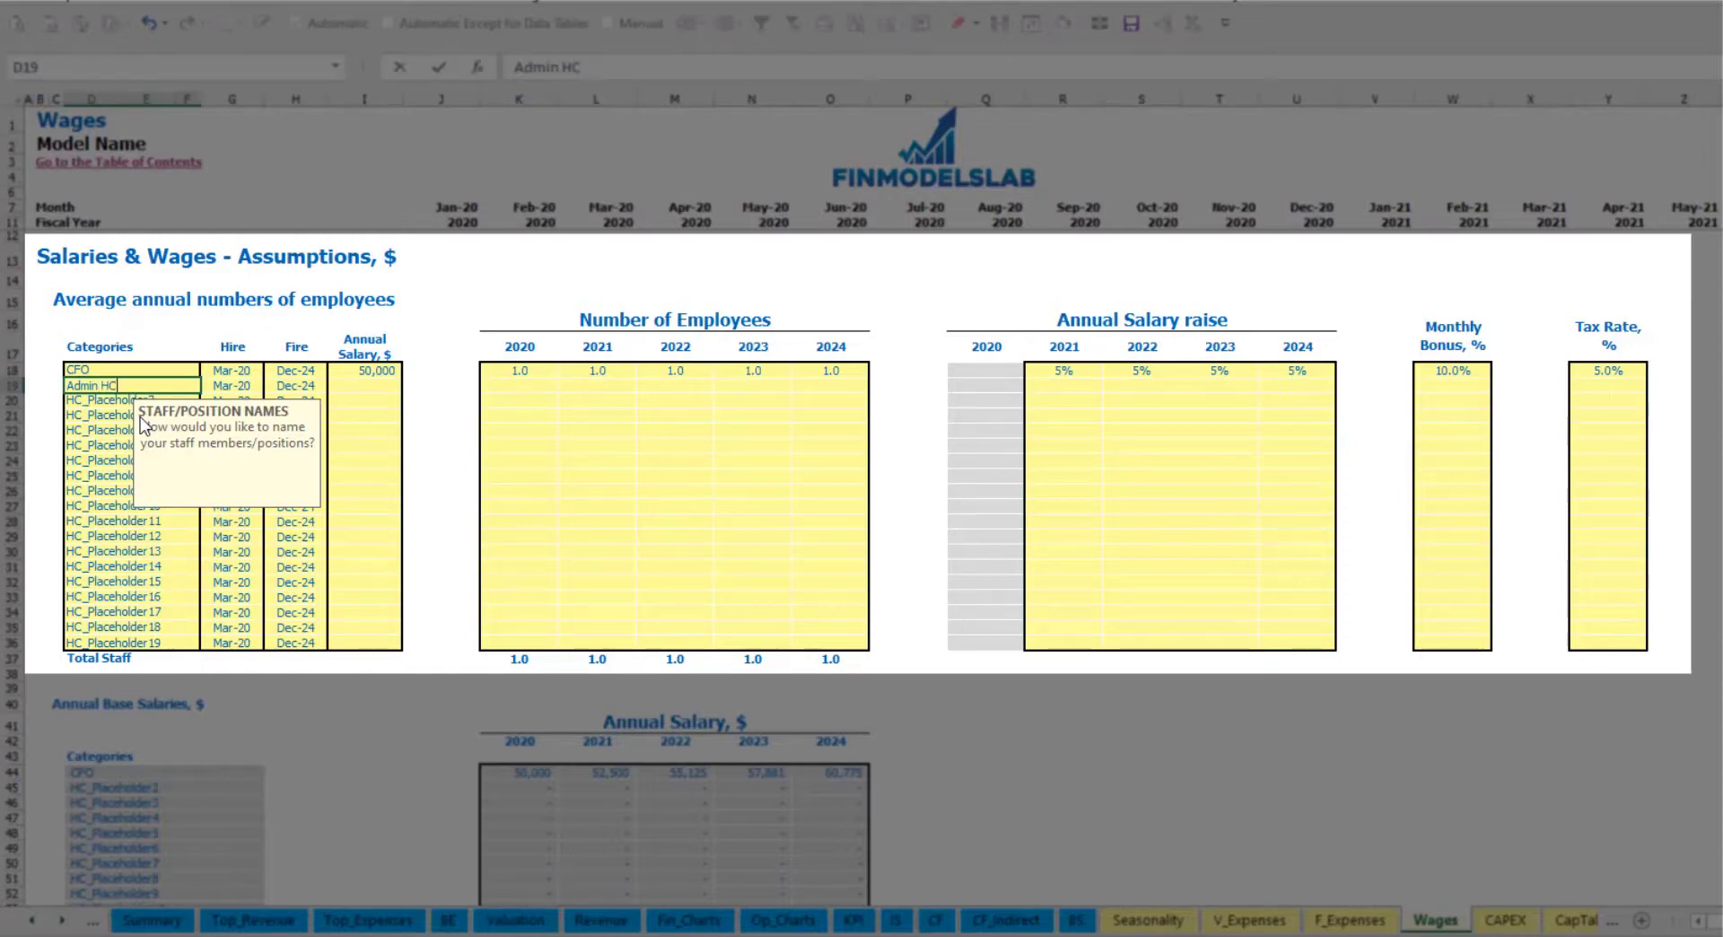
key(Return)
click(245, 386)
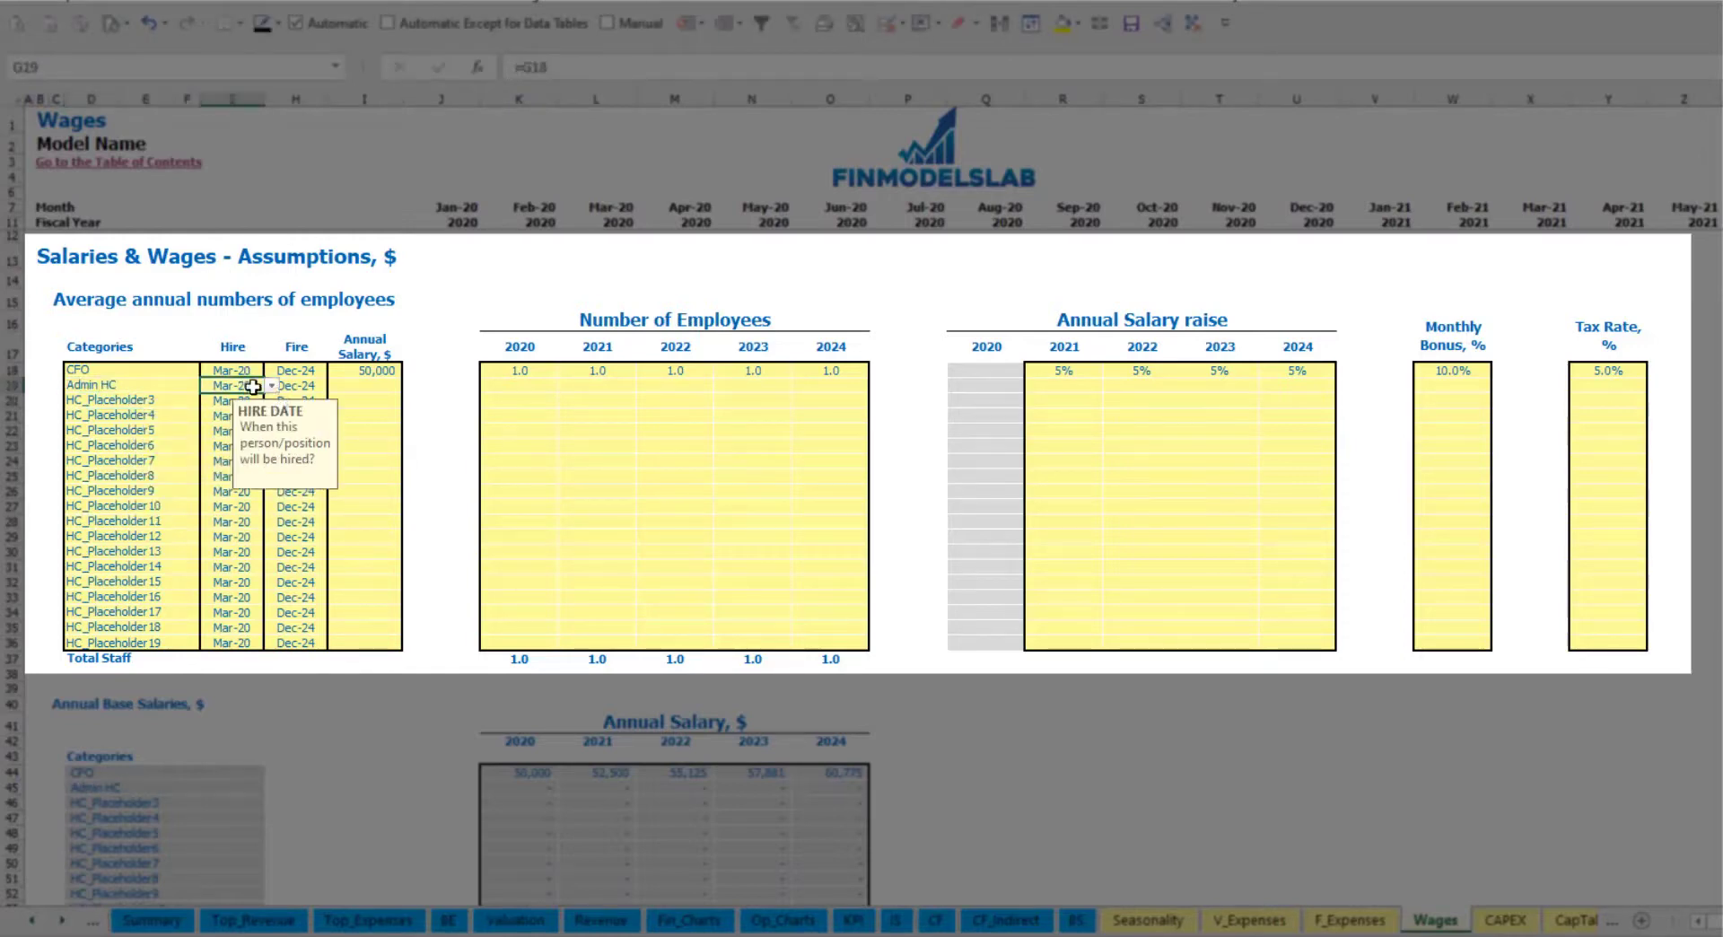
click(271, 386)
click(247, 428)
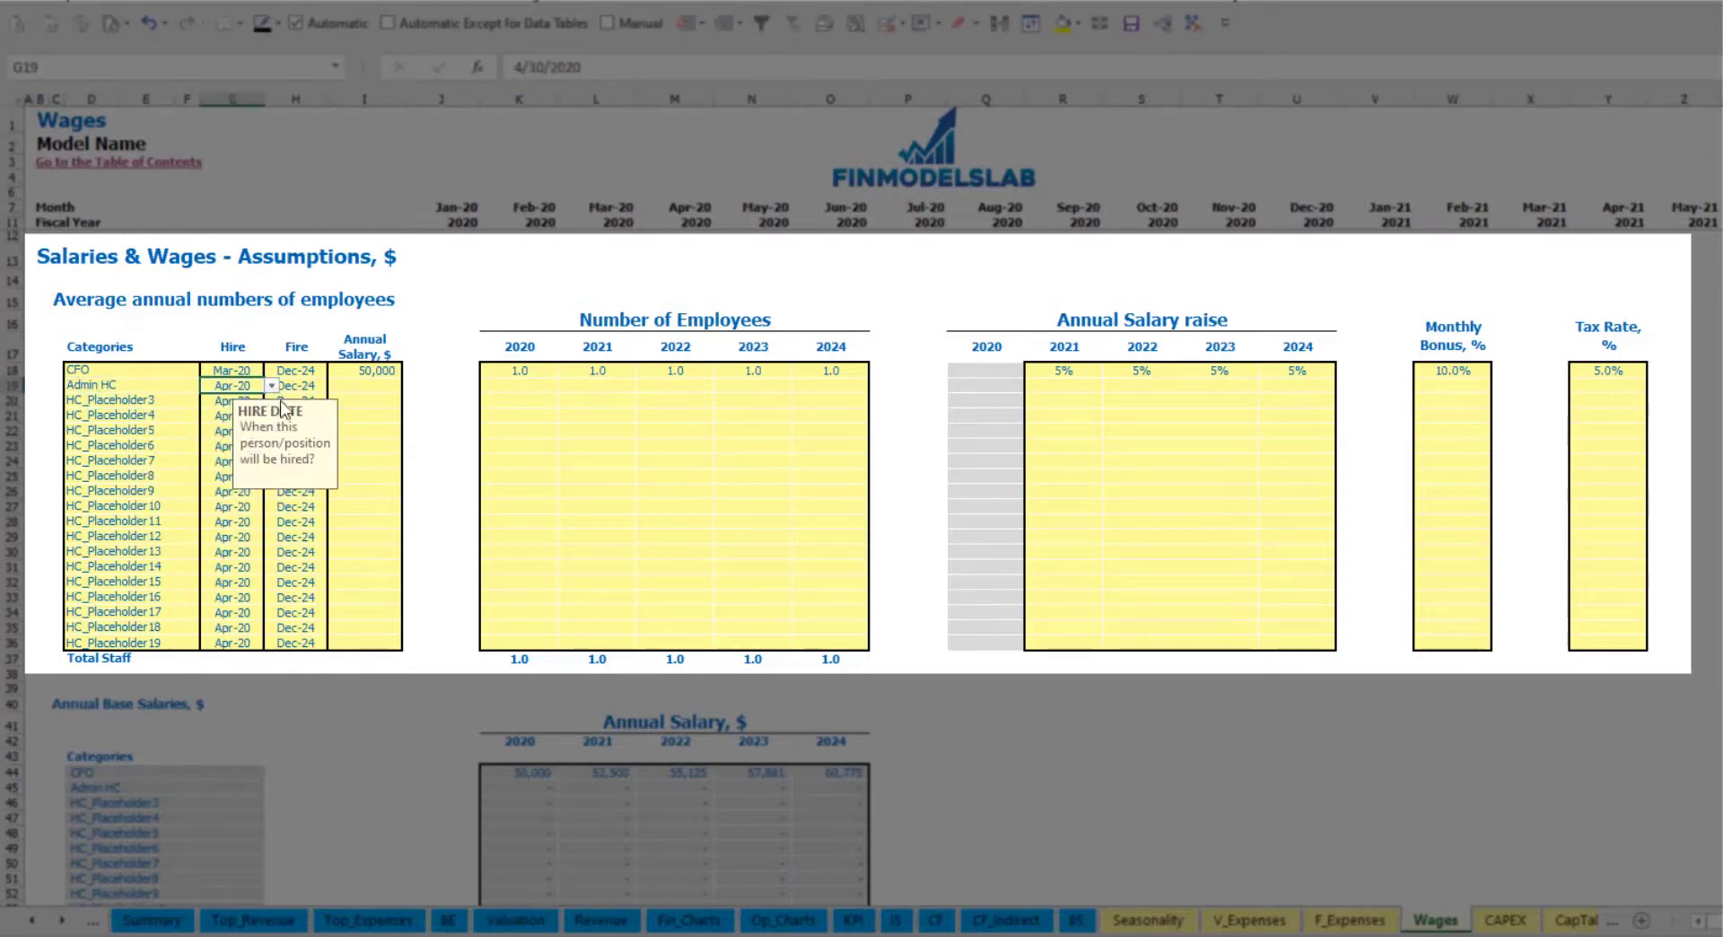
Check the Admin HC fire date and set the position's annual salary to 30,000
click(314, 387)
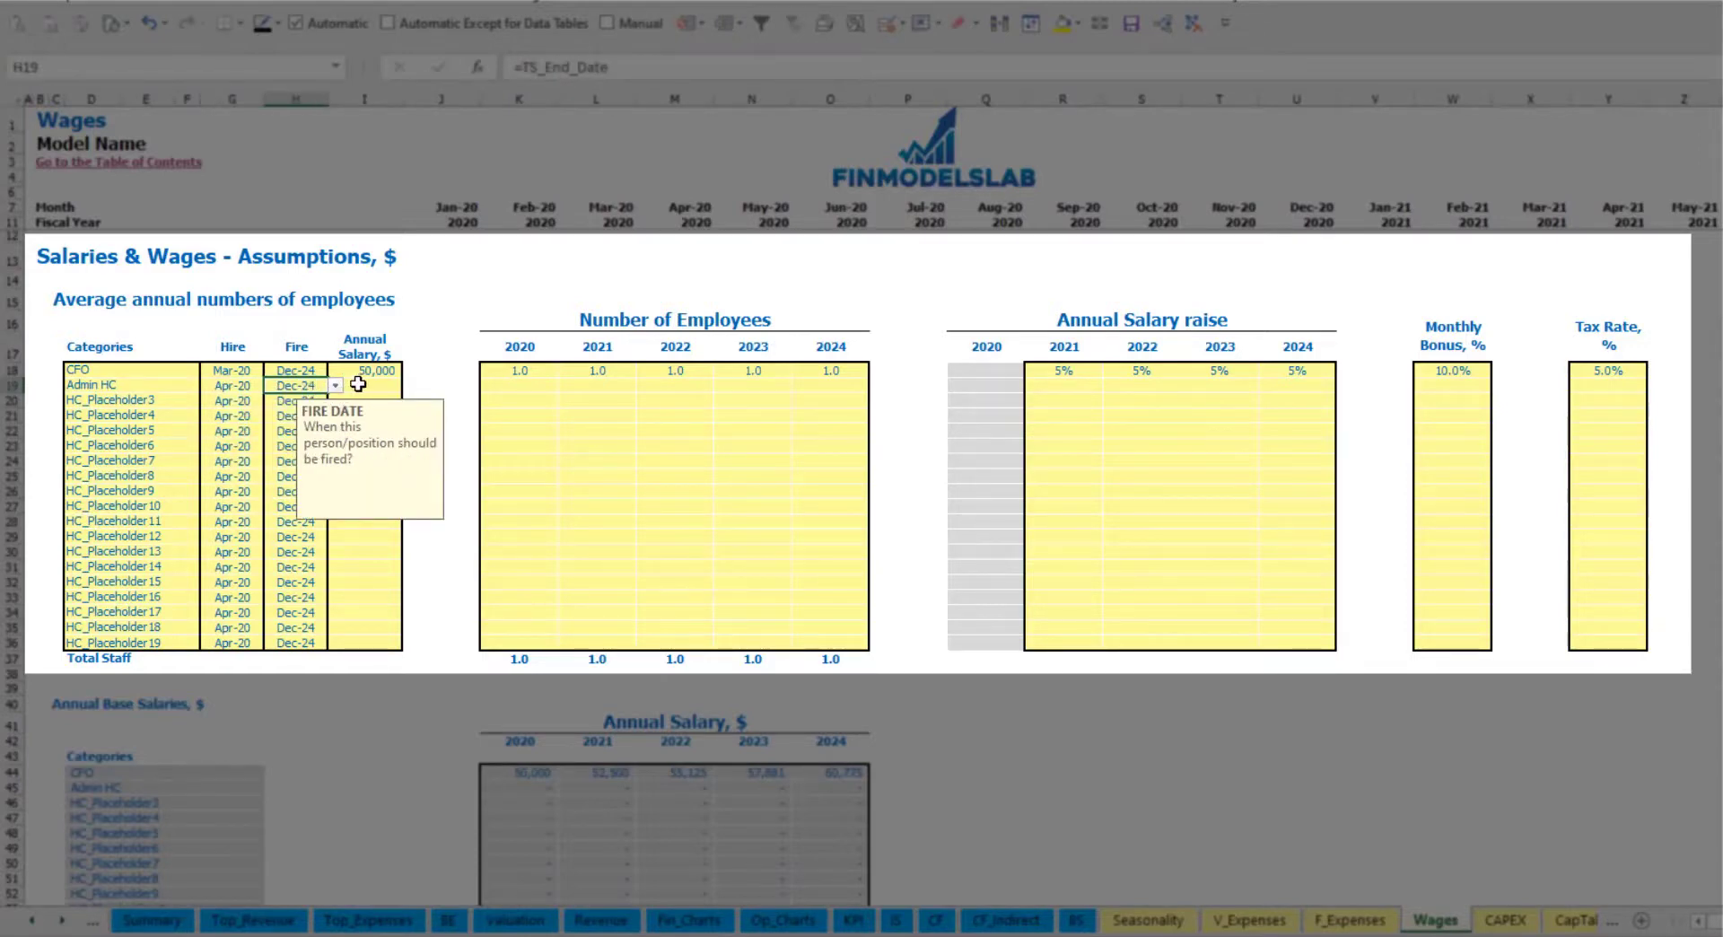
click(360, 384)
text(3000)
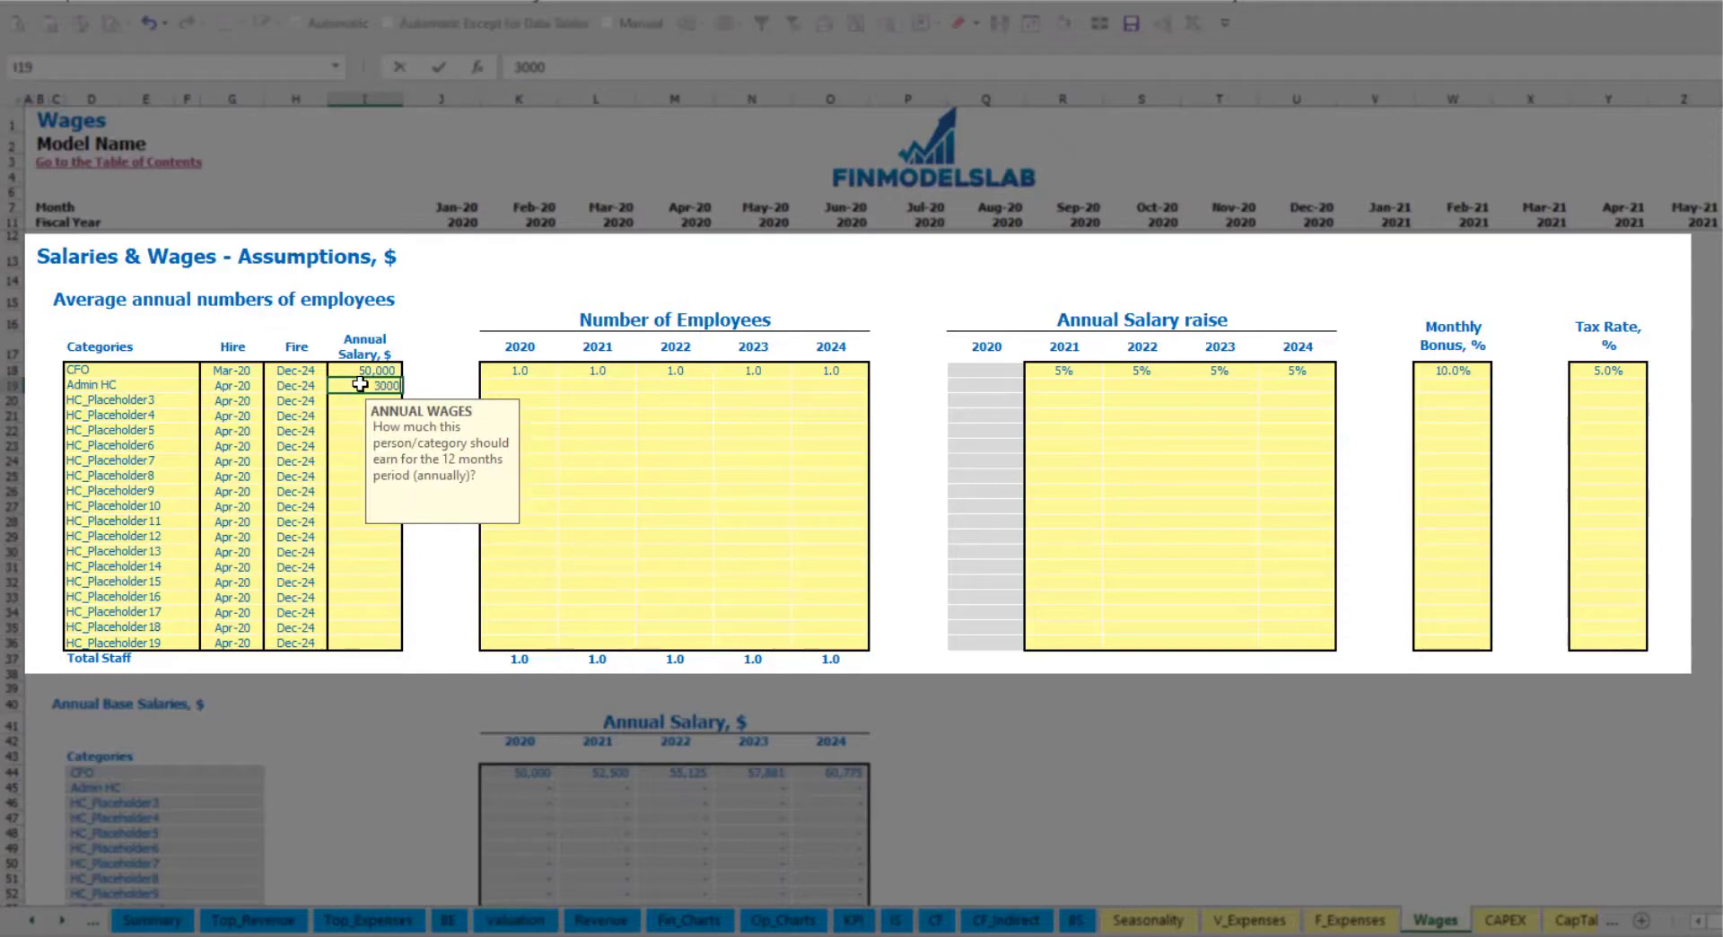
Enter Admin HC employee numbers of 2, 4, 6, 8 and 10 for the years 2020 to 2024
click(534, 385)
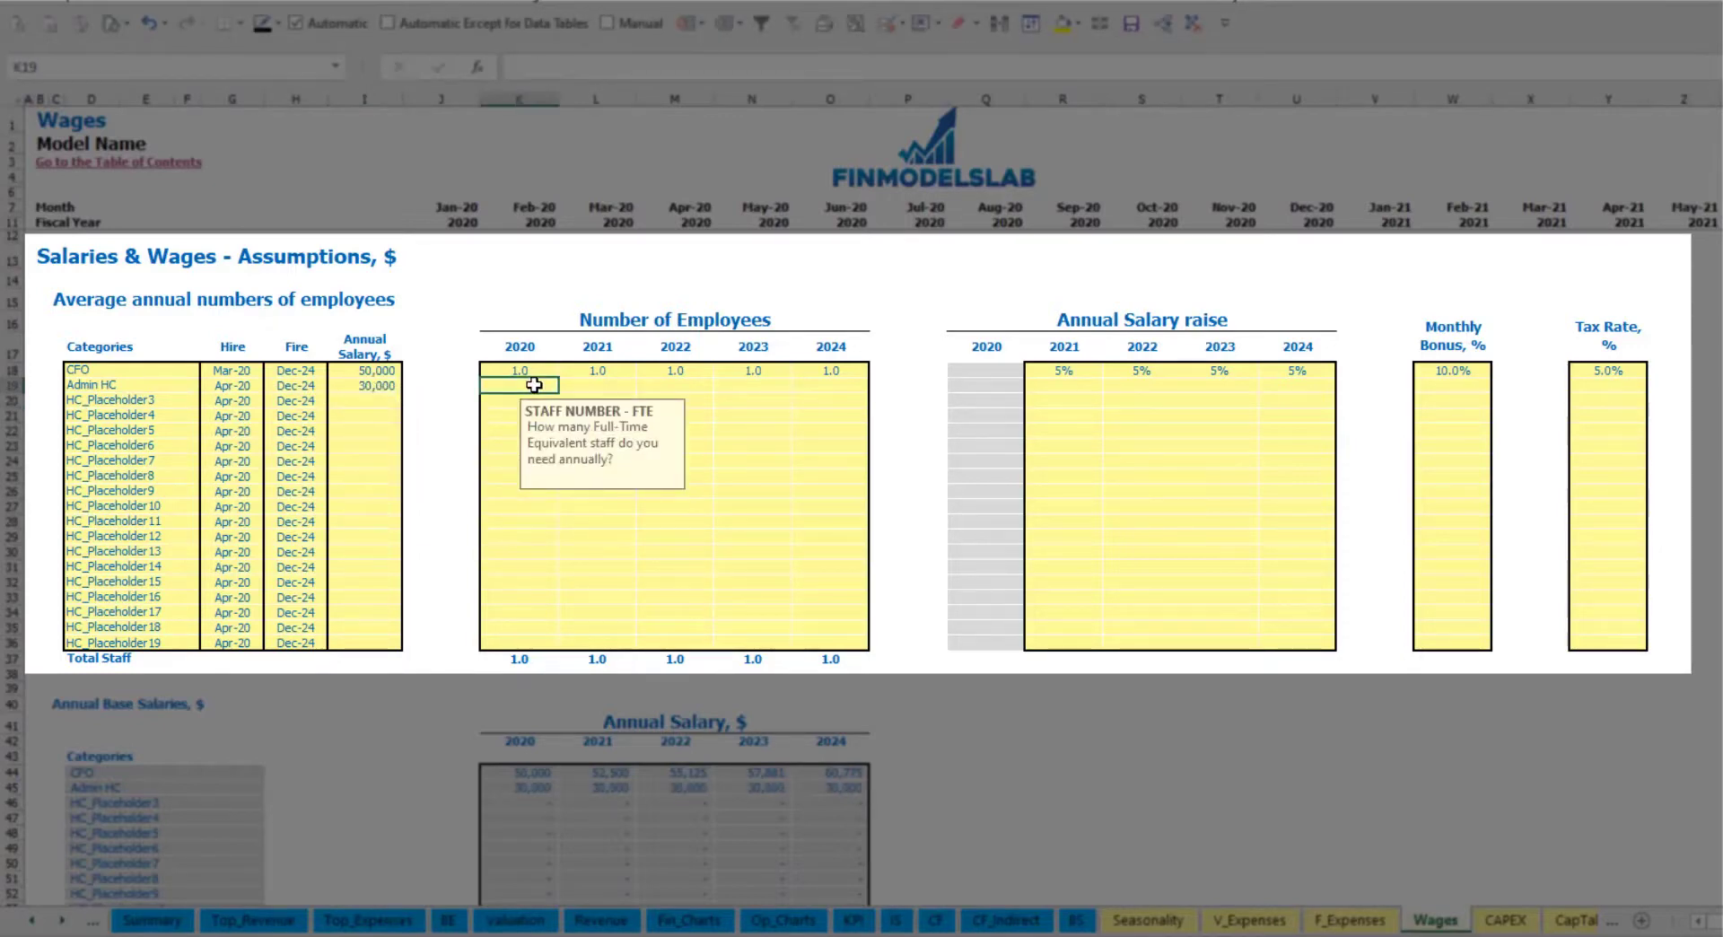
text(2)
key(Tab)
text(4)
key(Tab)
text(6)
key(Tab)
text(8)
key(Tab)
key(Tab)
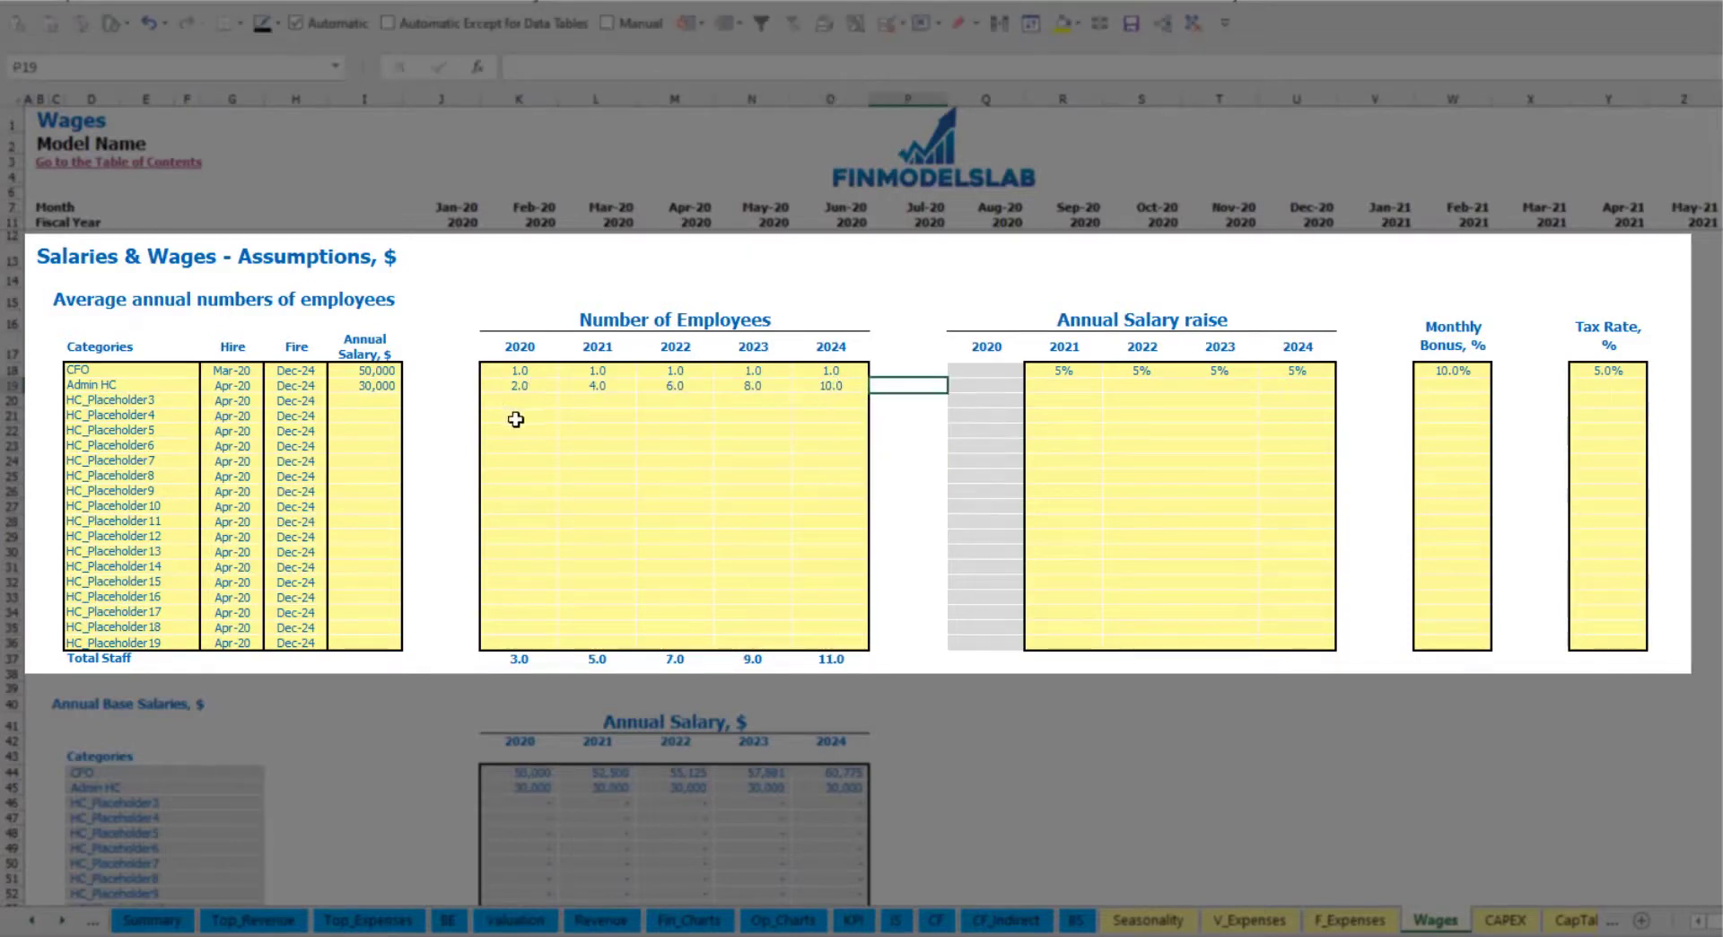
Set Admin HC's annual salary raise to 3% for 2021 and copy it across 2022 to 2024
click(1059, 384)
text(3)
key(Return)
key(Up)
key(ctrl+c)
key(Right)
key(shift+Right)
key(shift+Right)
key(ctrl+v)
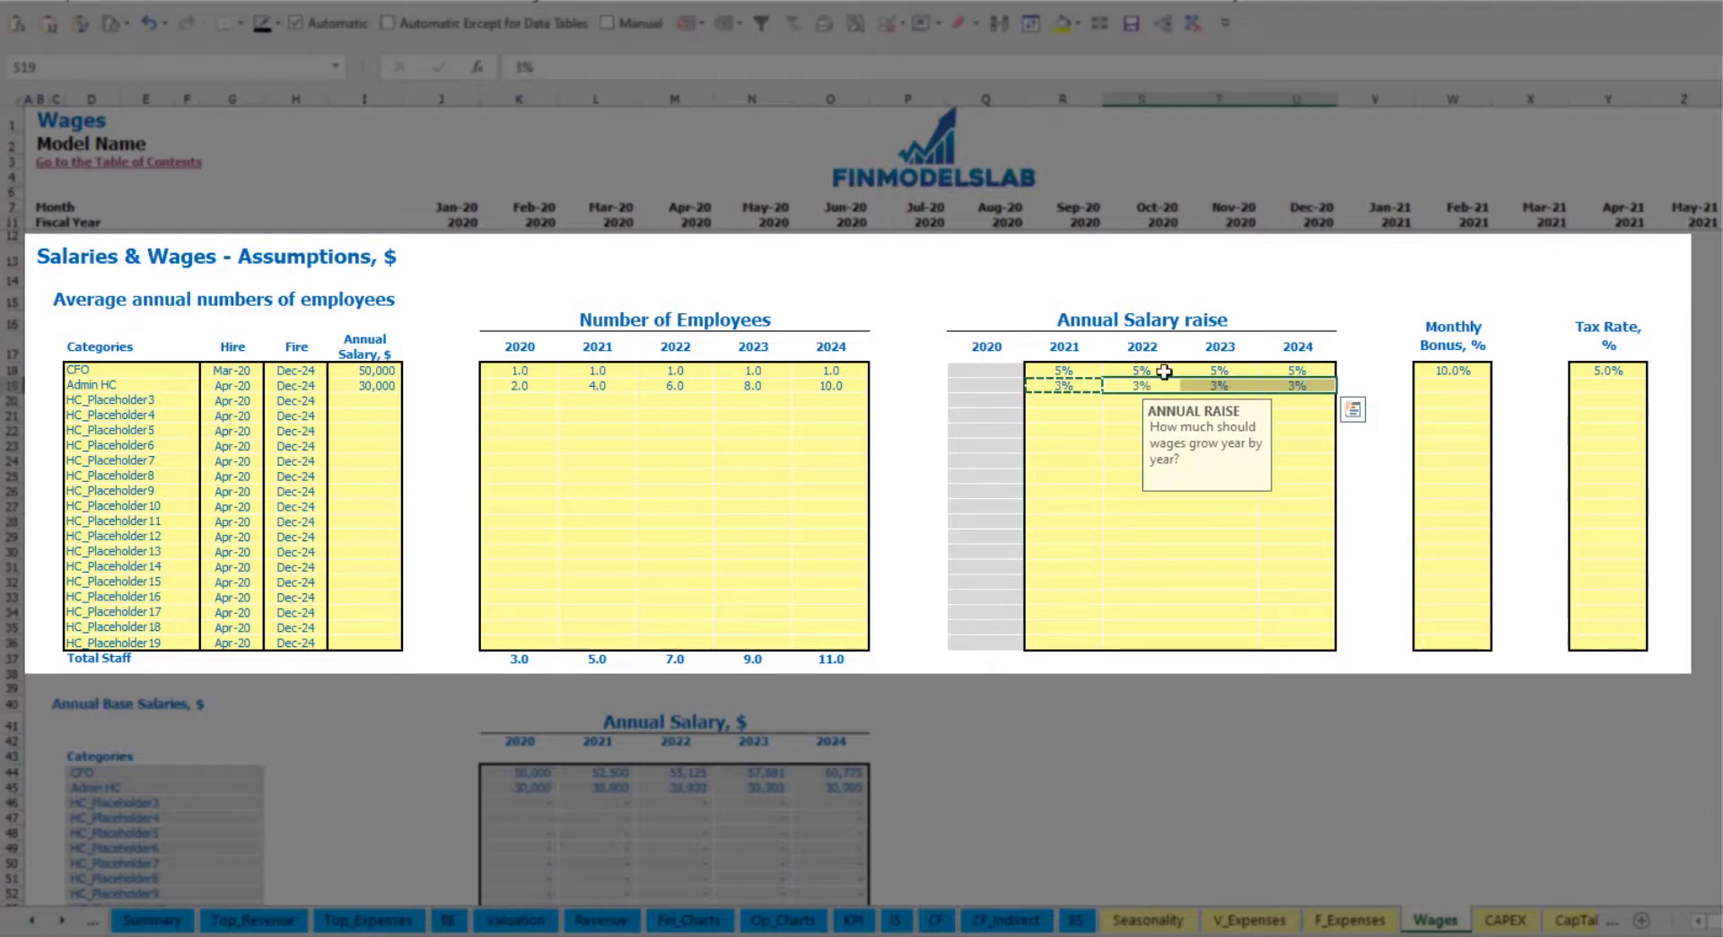
Set Admin HC's monthly bonus to 5% and tax rate to 5%
click(1477, 388)
text(5)
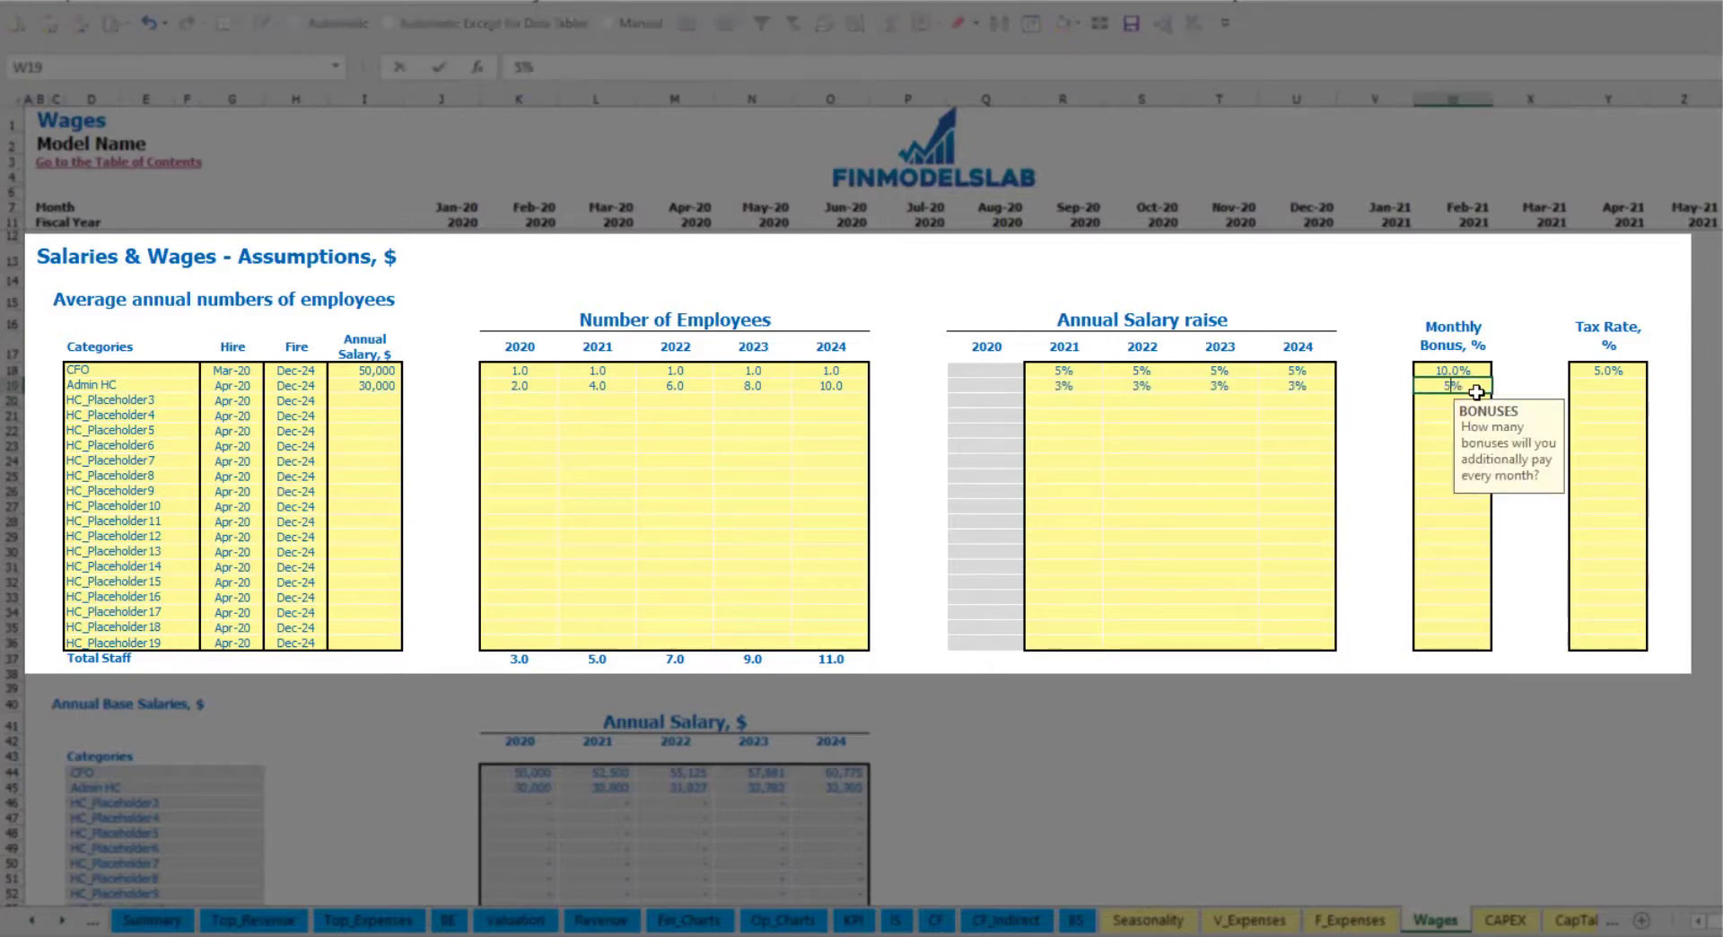
key(Tab)
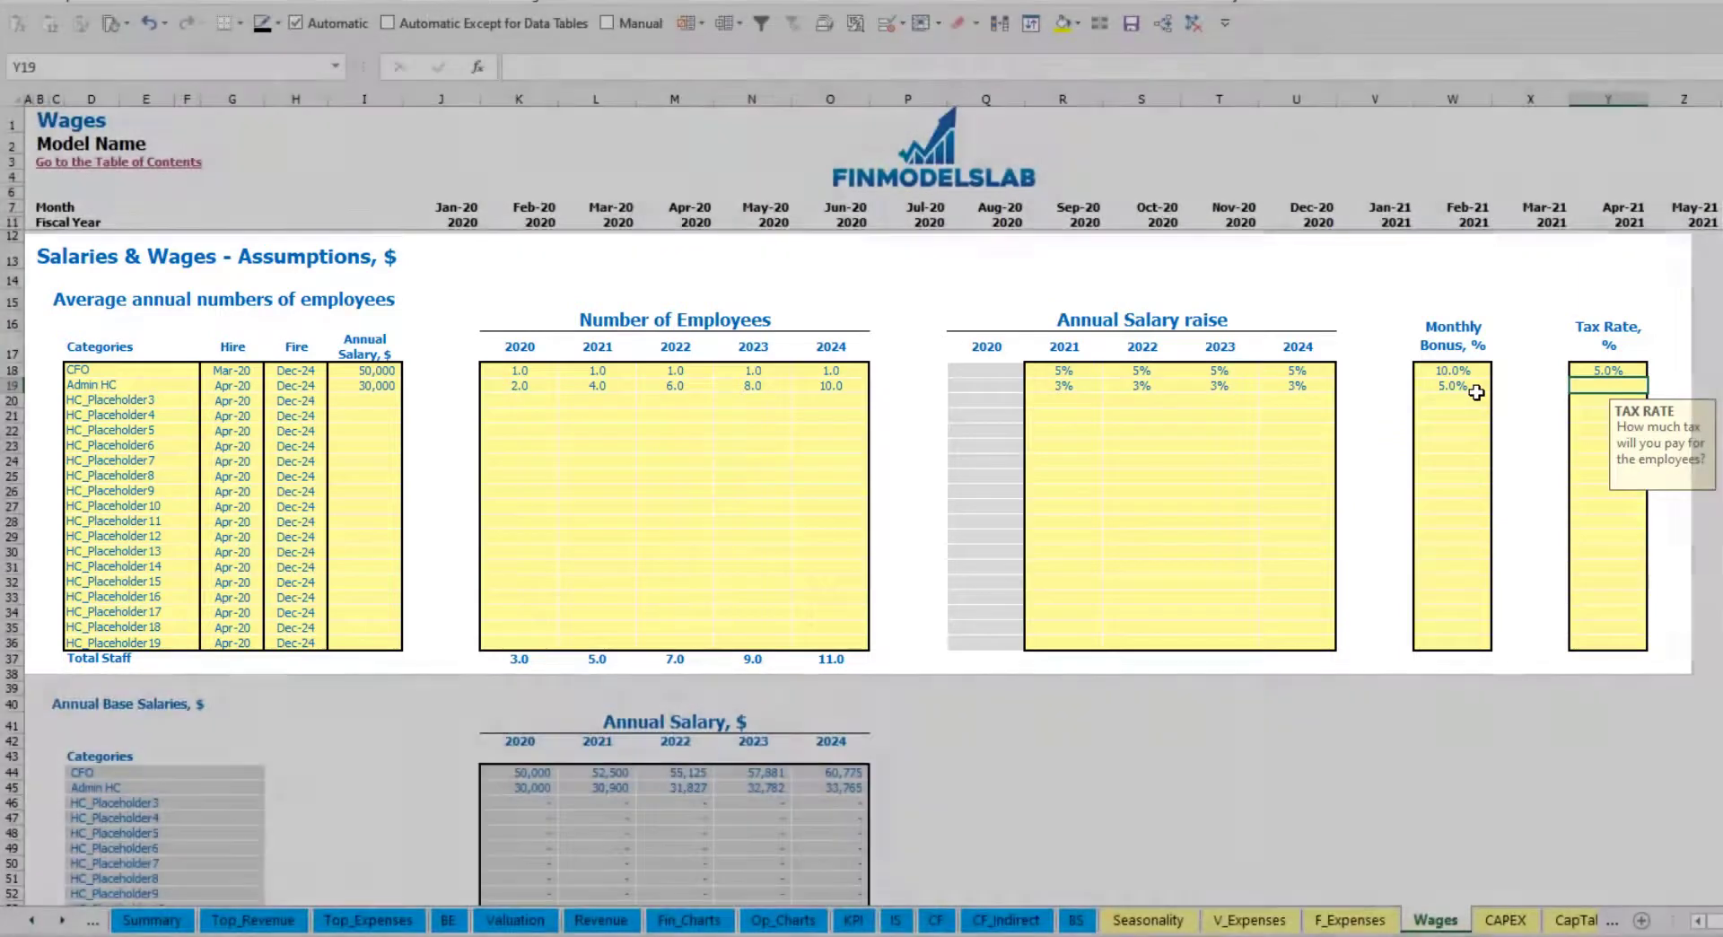
text(5)
key(Return)
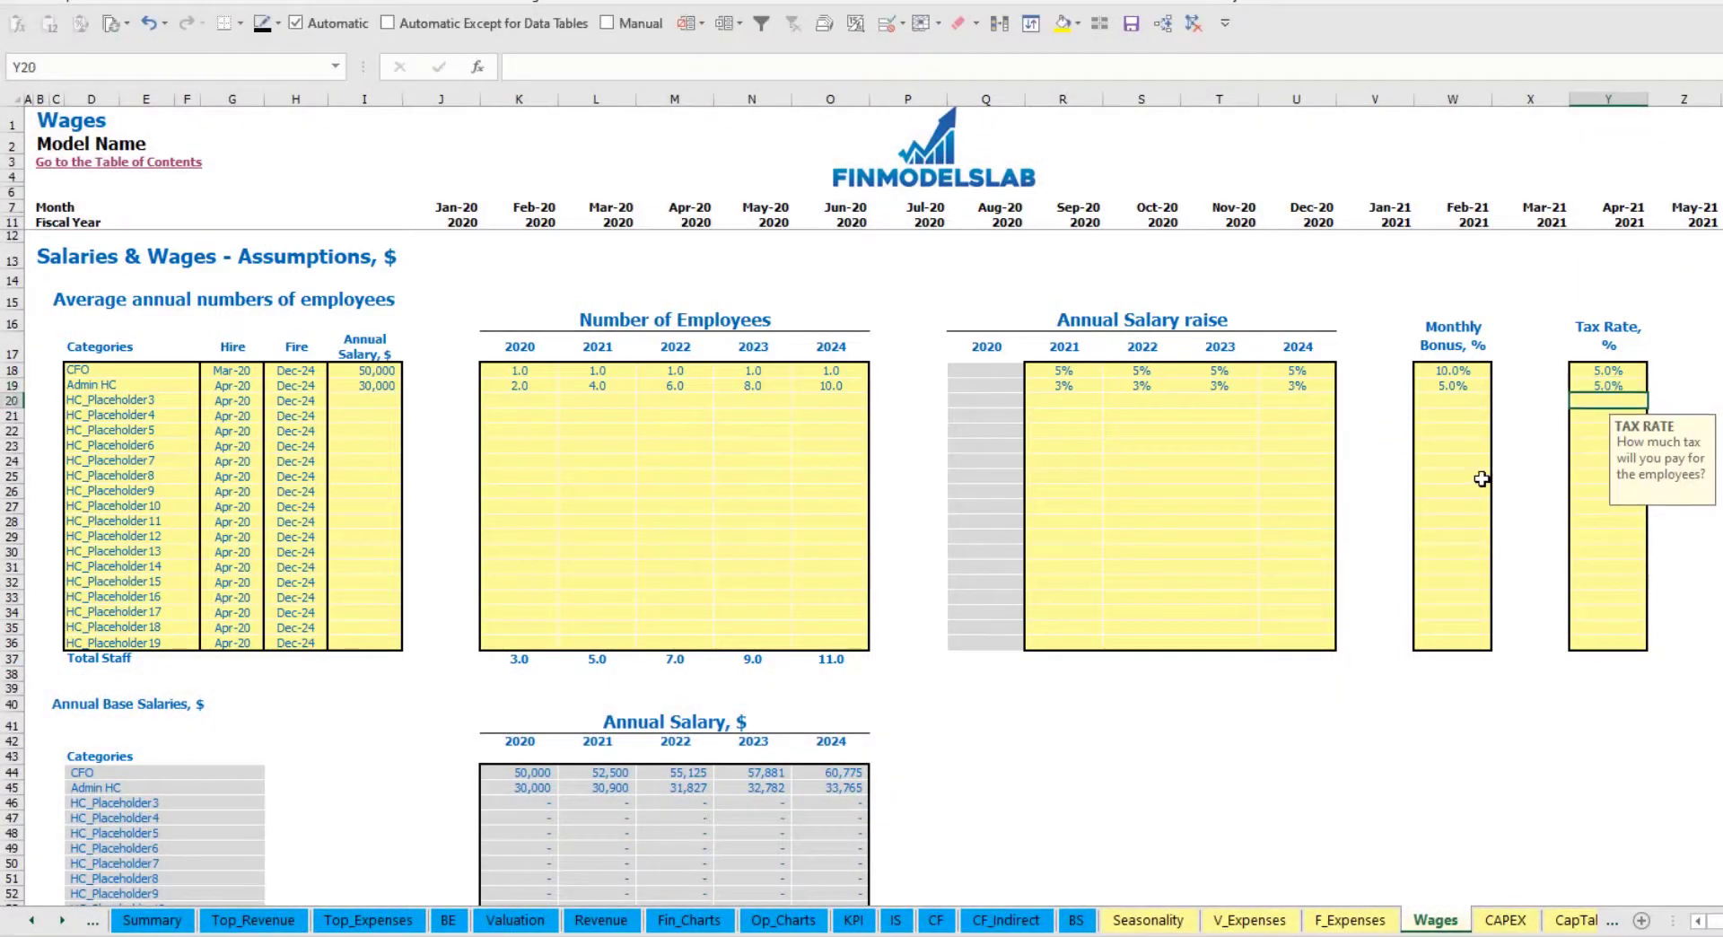
Examine Admin HC's monthly headcount from 2020 through 2024 in the Total Staff Numbers table, including the April 2020 formula
scroll(659, 558, down, 13)
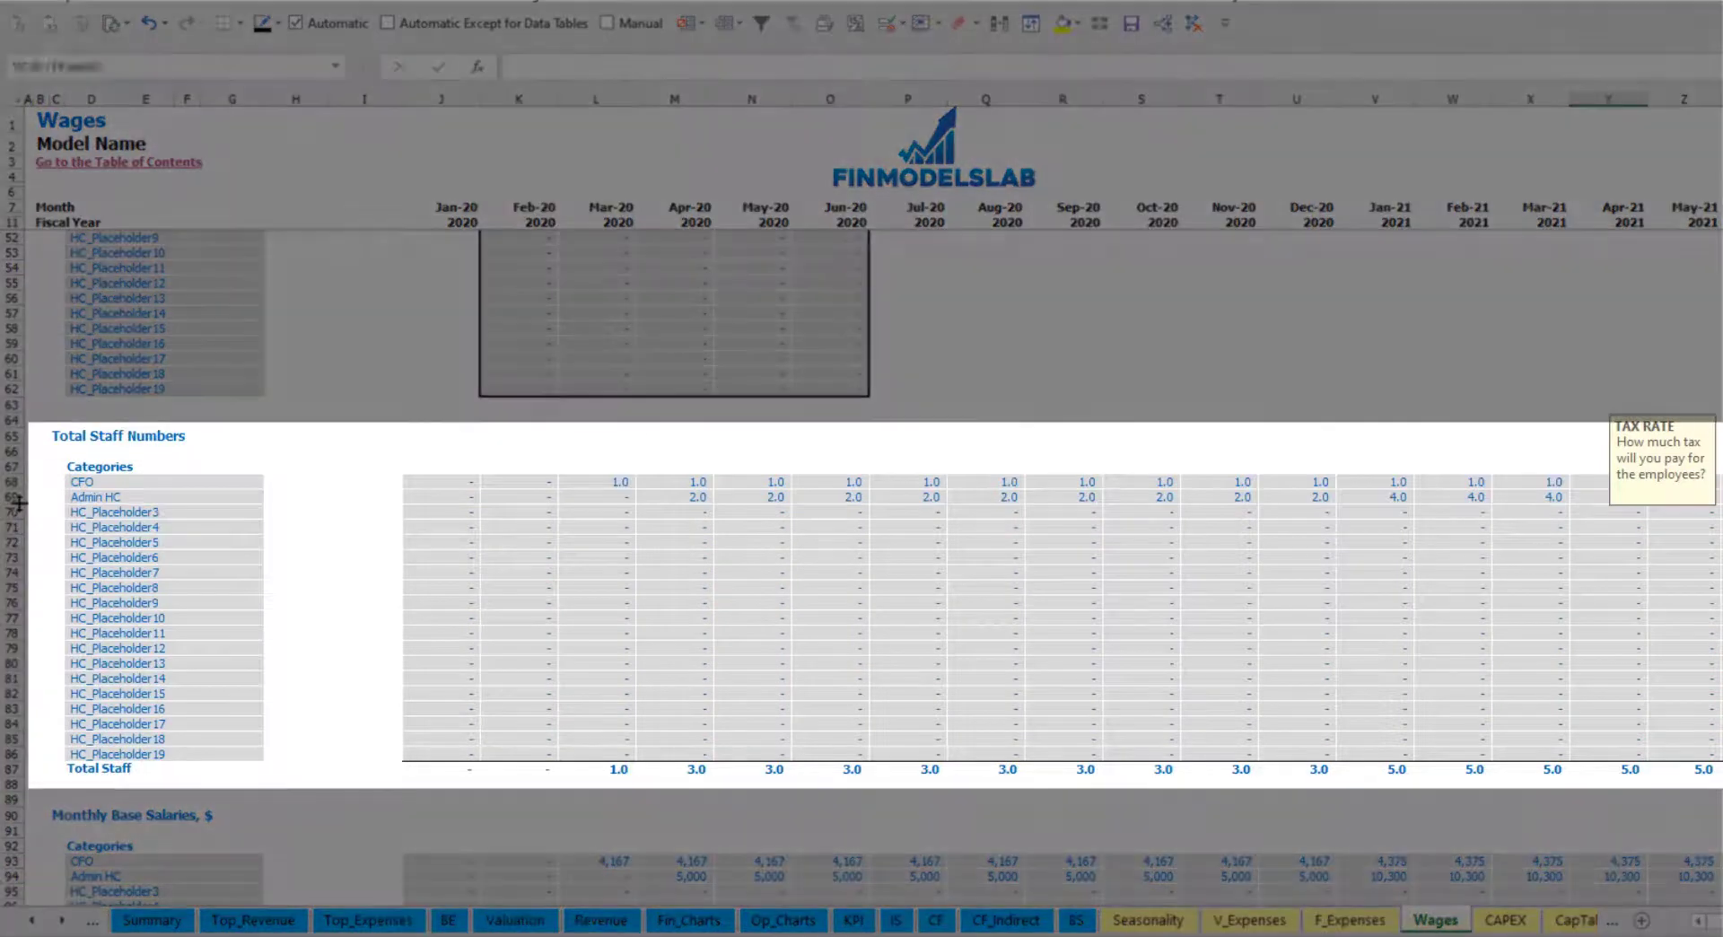
click(16, 497)
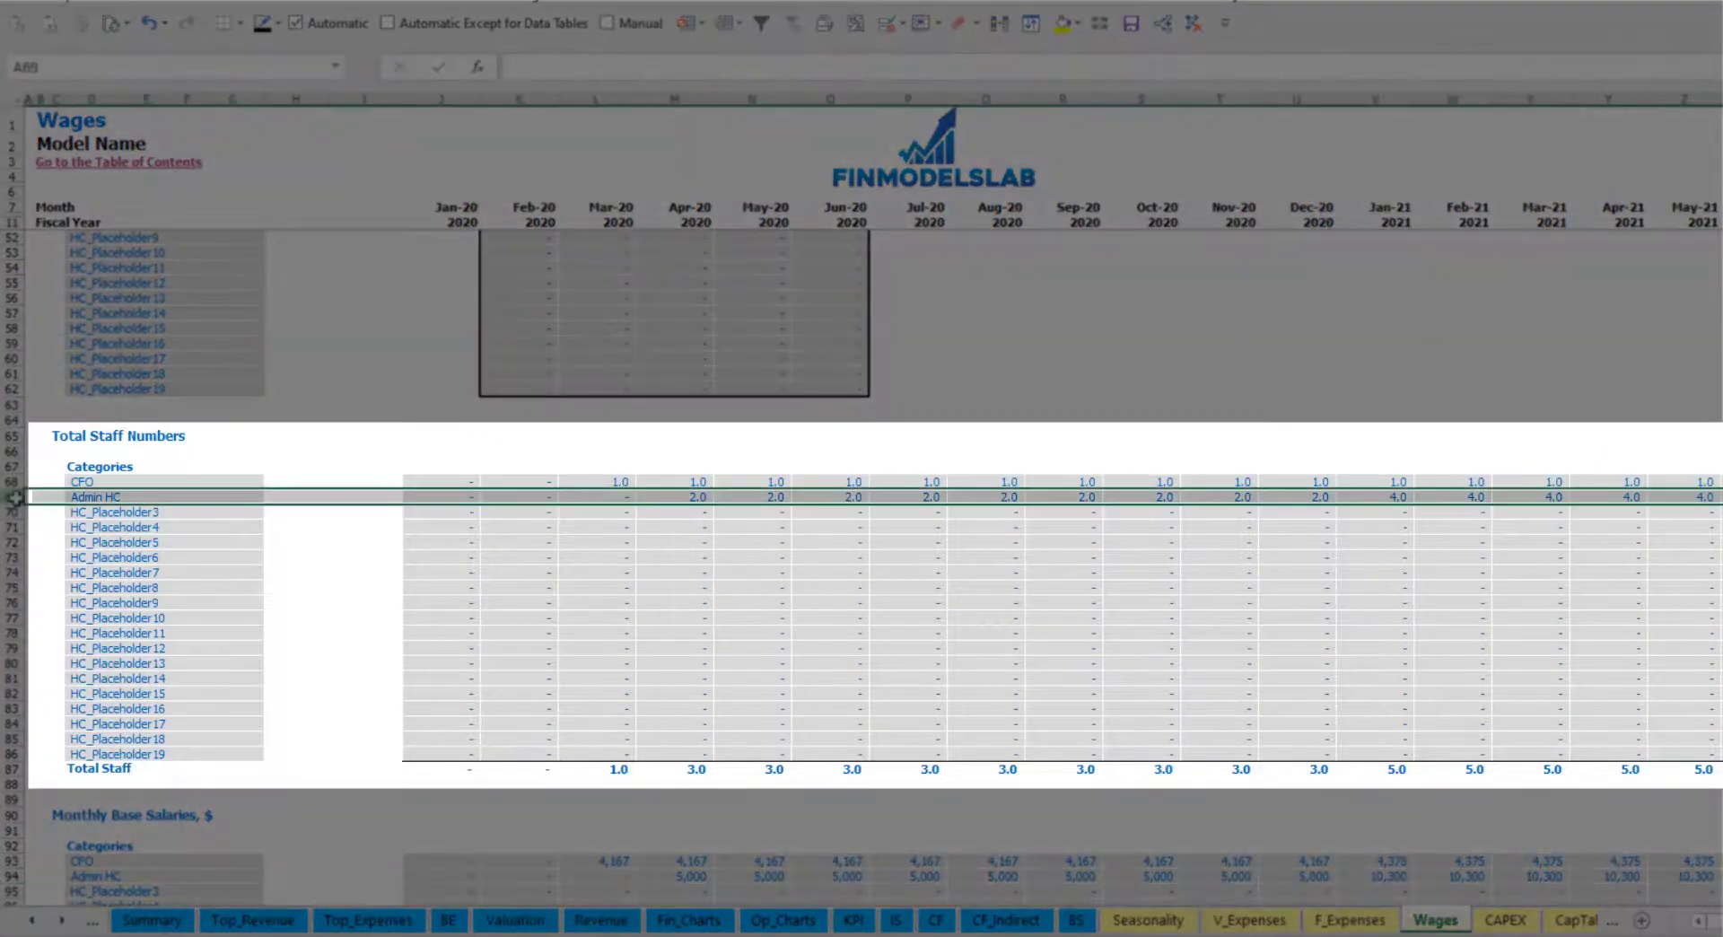
click(692, 496)
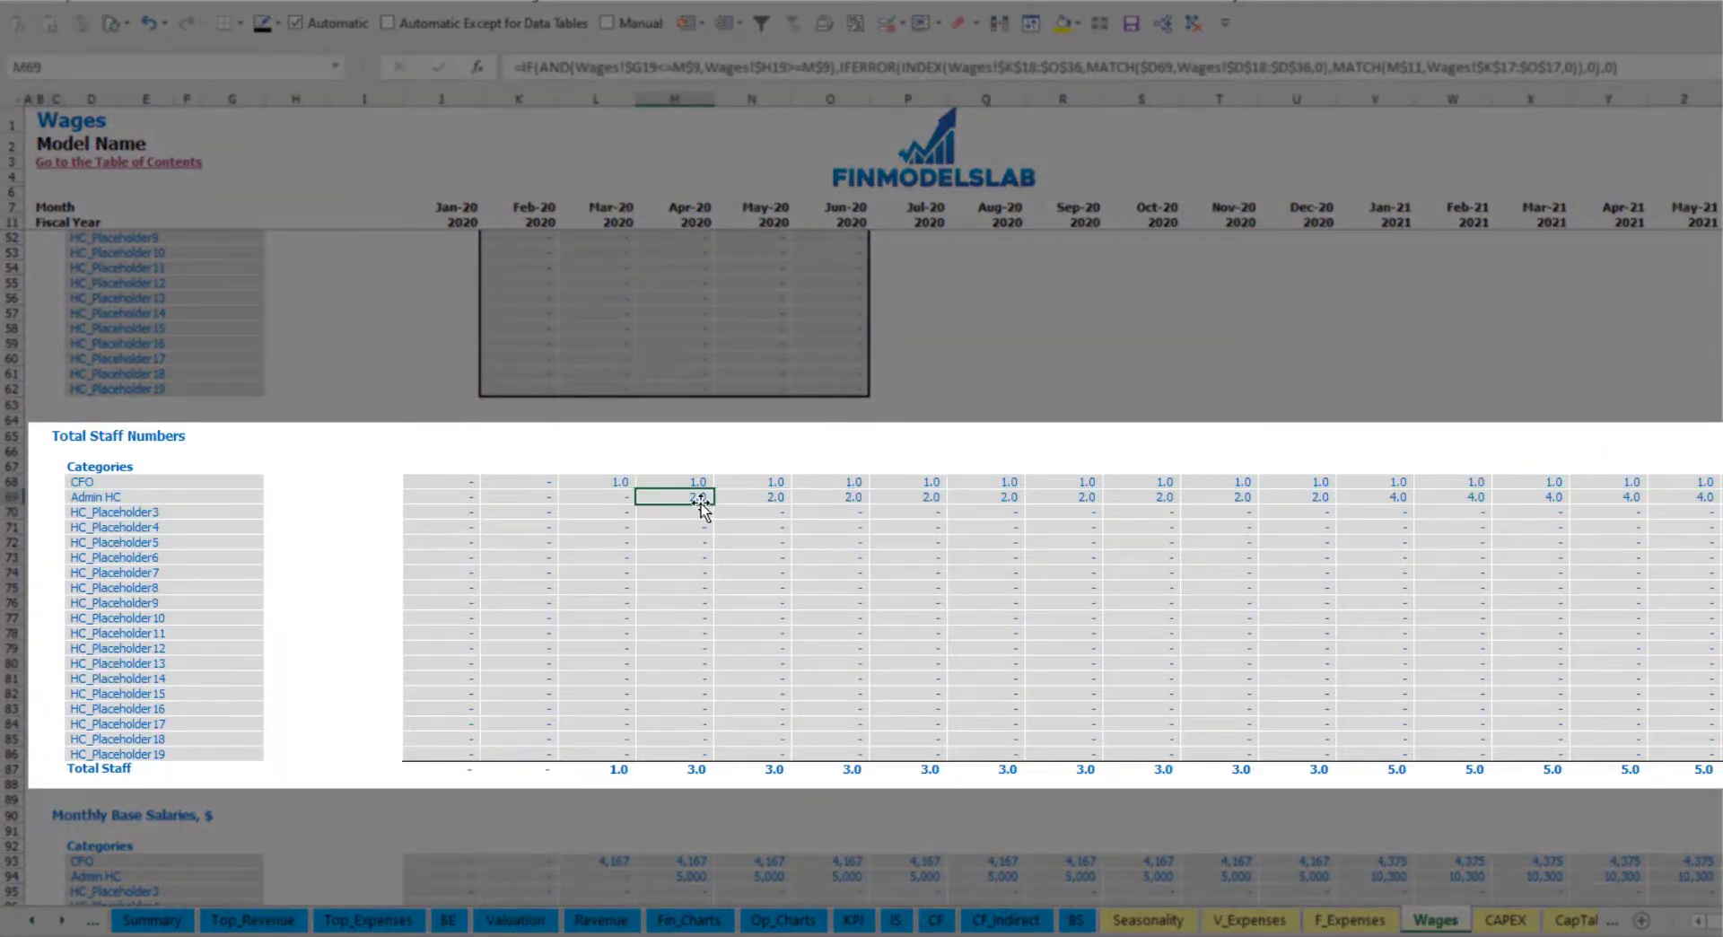
drag(693, 494, 1313, 496)
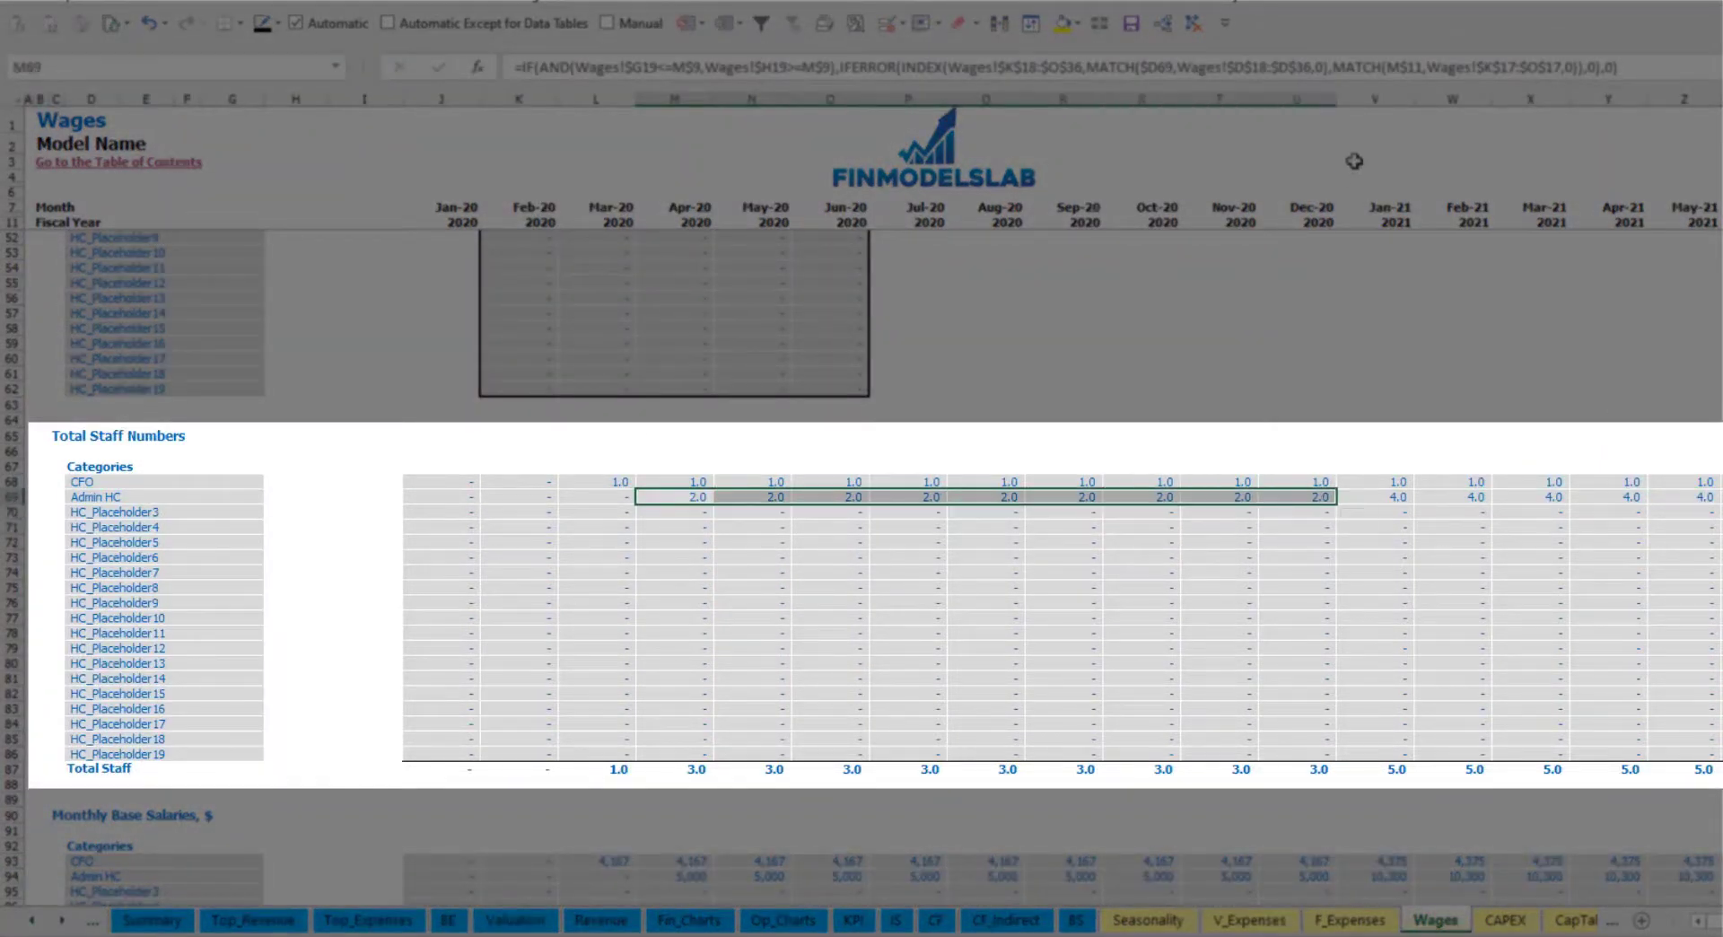
click(1403, 496)
drag(1404, 492, 1718, 496)
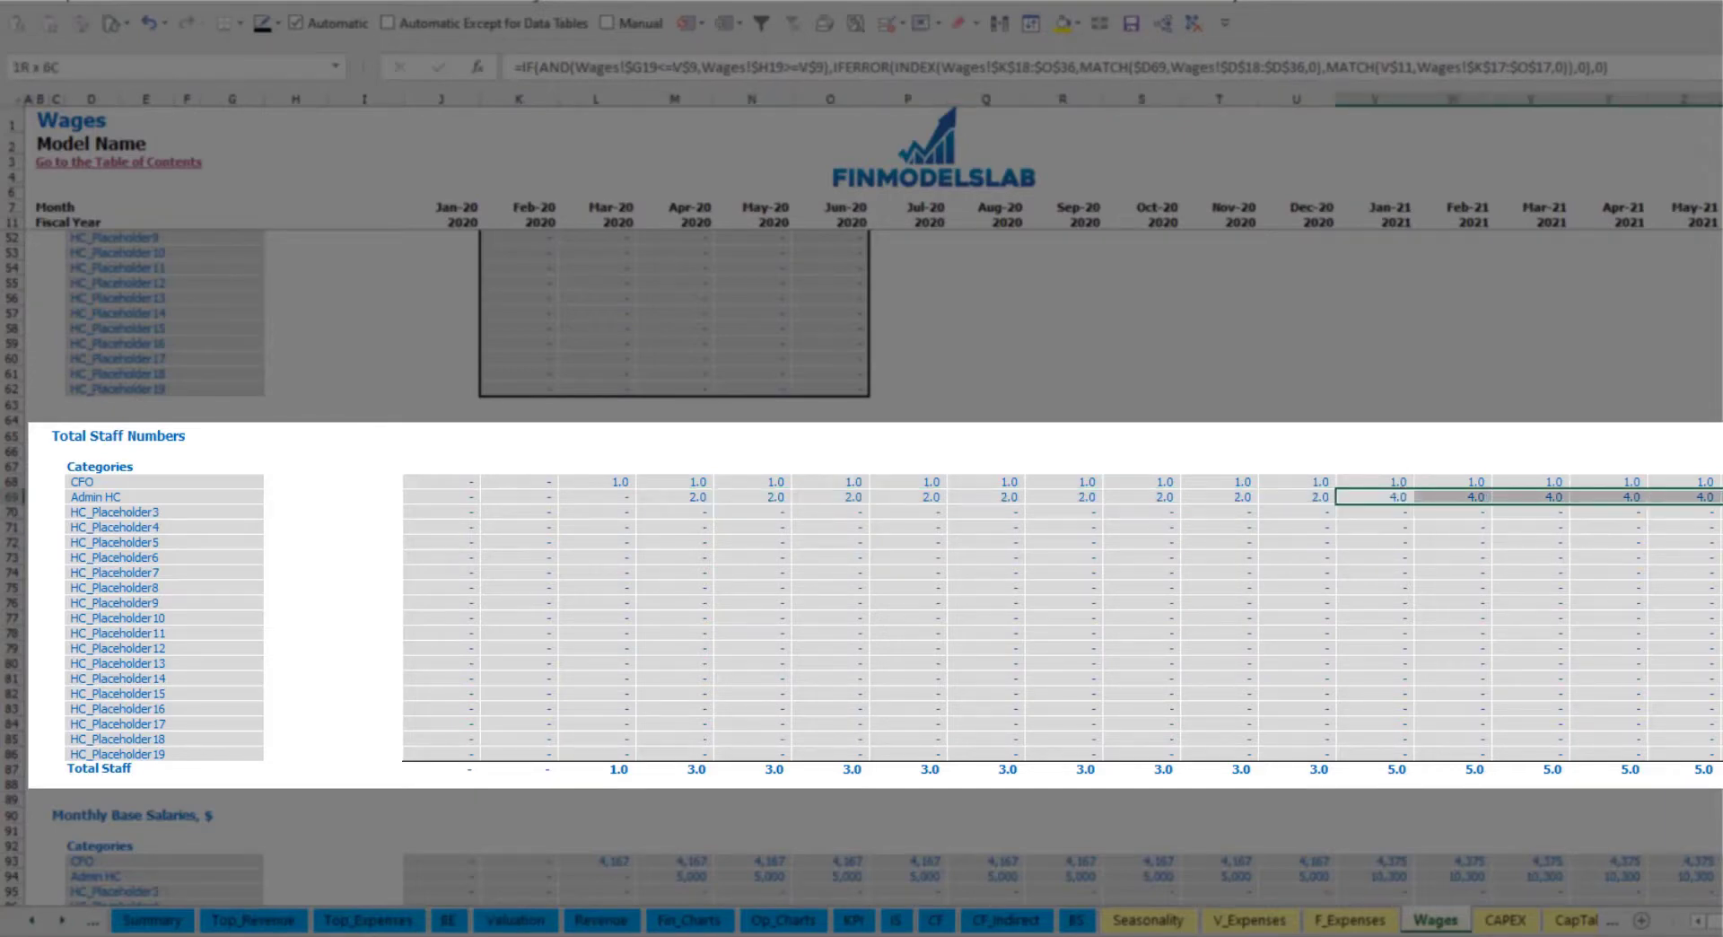
scroll(861, 512, right, 6)
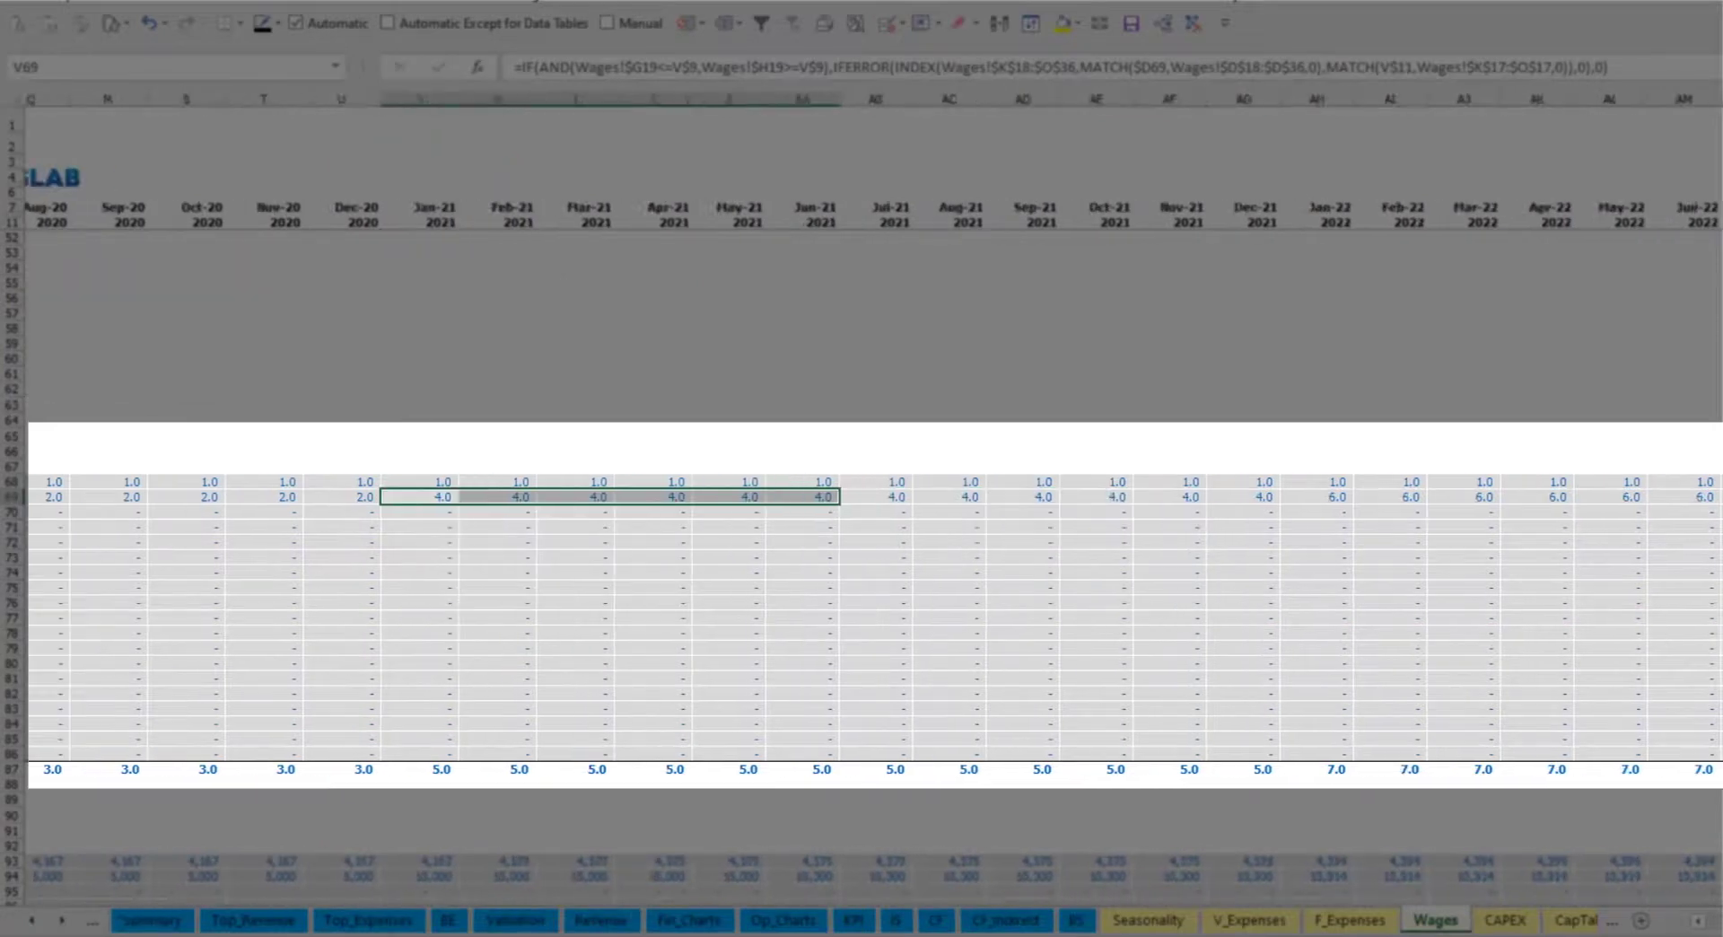
click(1573, 497)
scroll(1418, 494, right, 5)
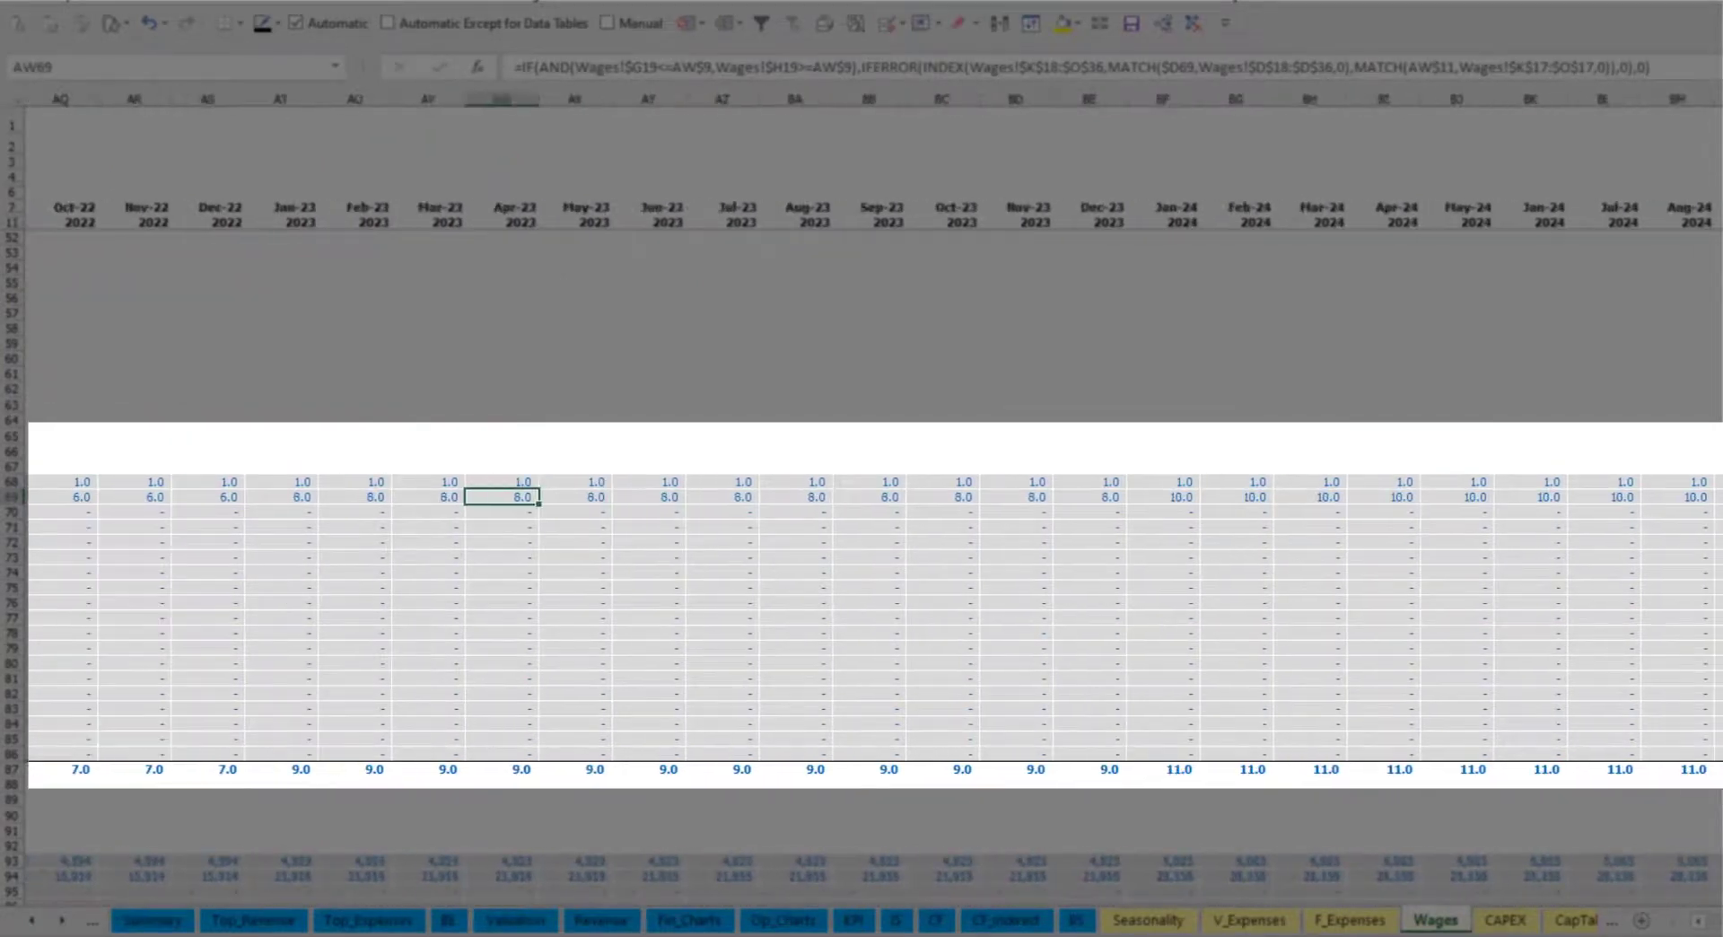
scroll(861, 539, left, 14)
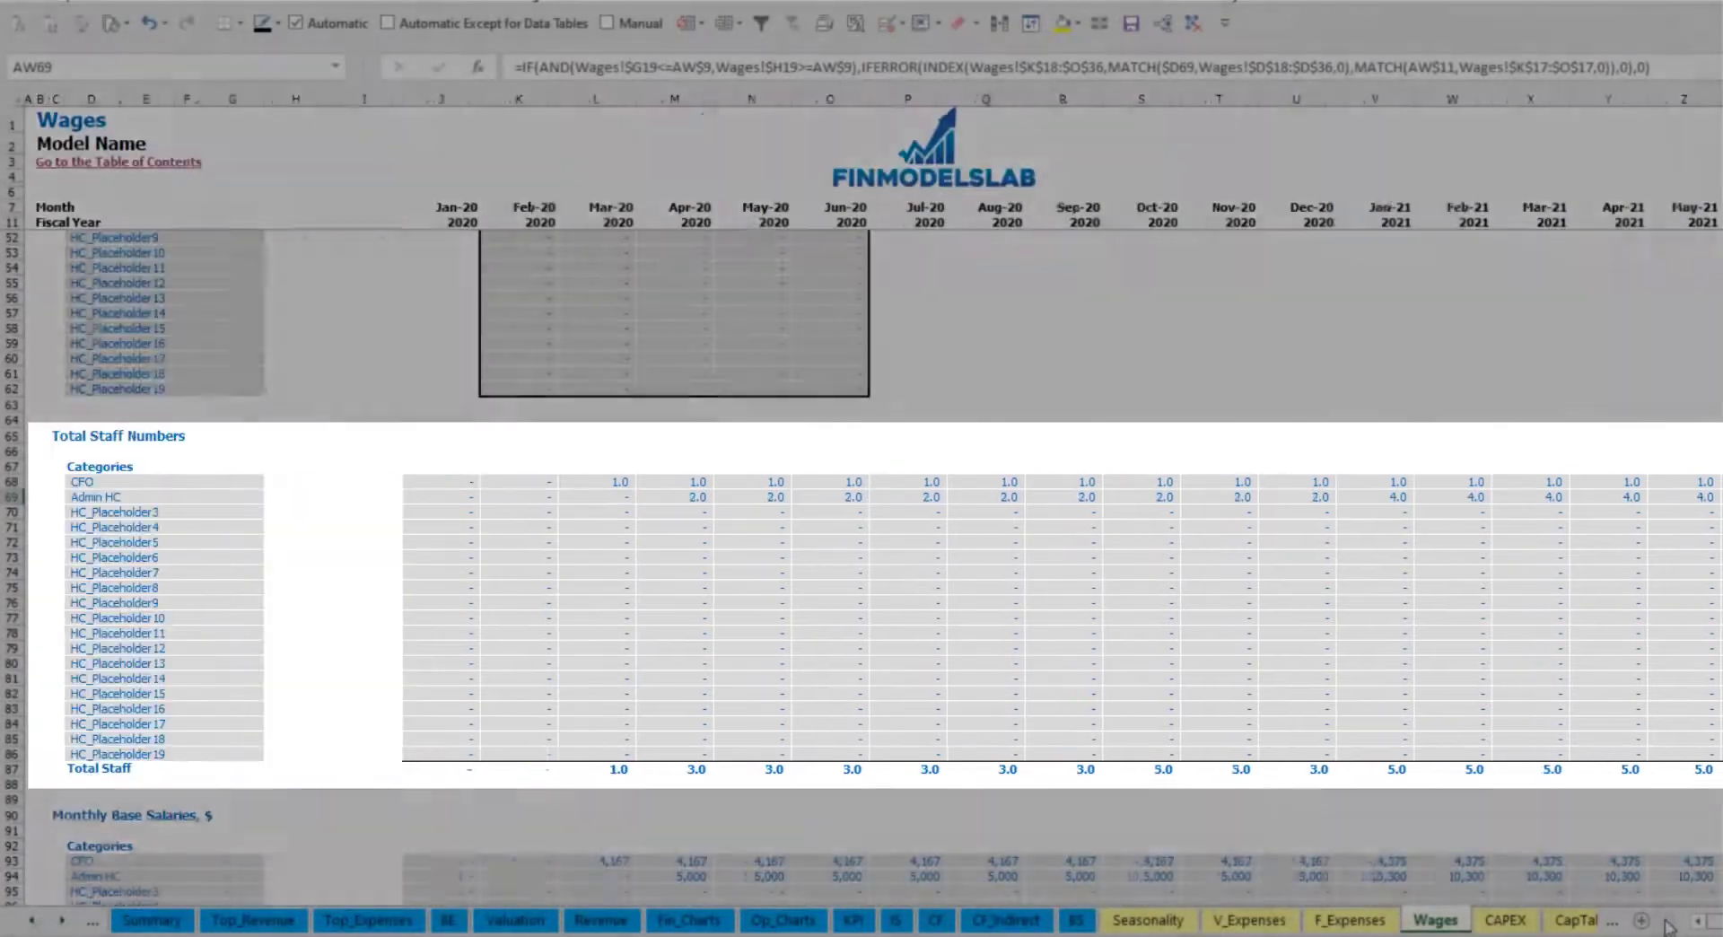
Compare Admin HC's monthly base salaries with its headcount in April 2020 and May 2021, and review its monthly bonus and tax amounts
scroll(111, 778, down, 3)
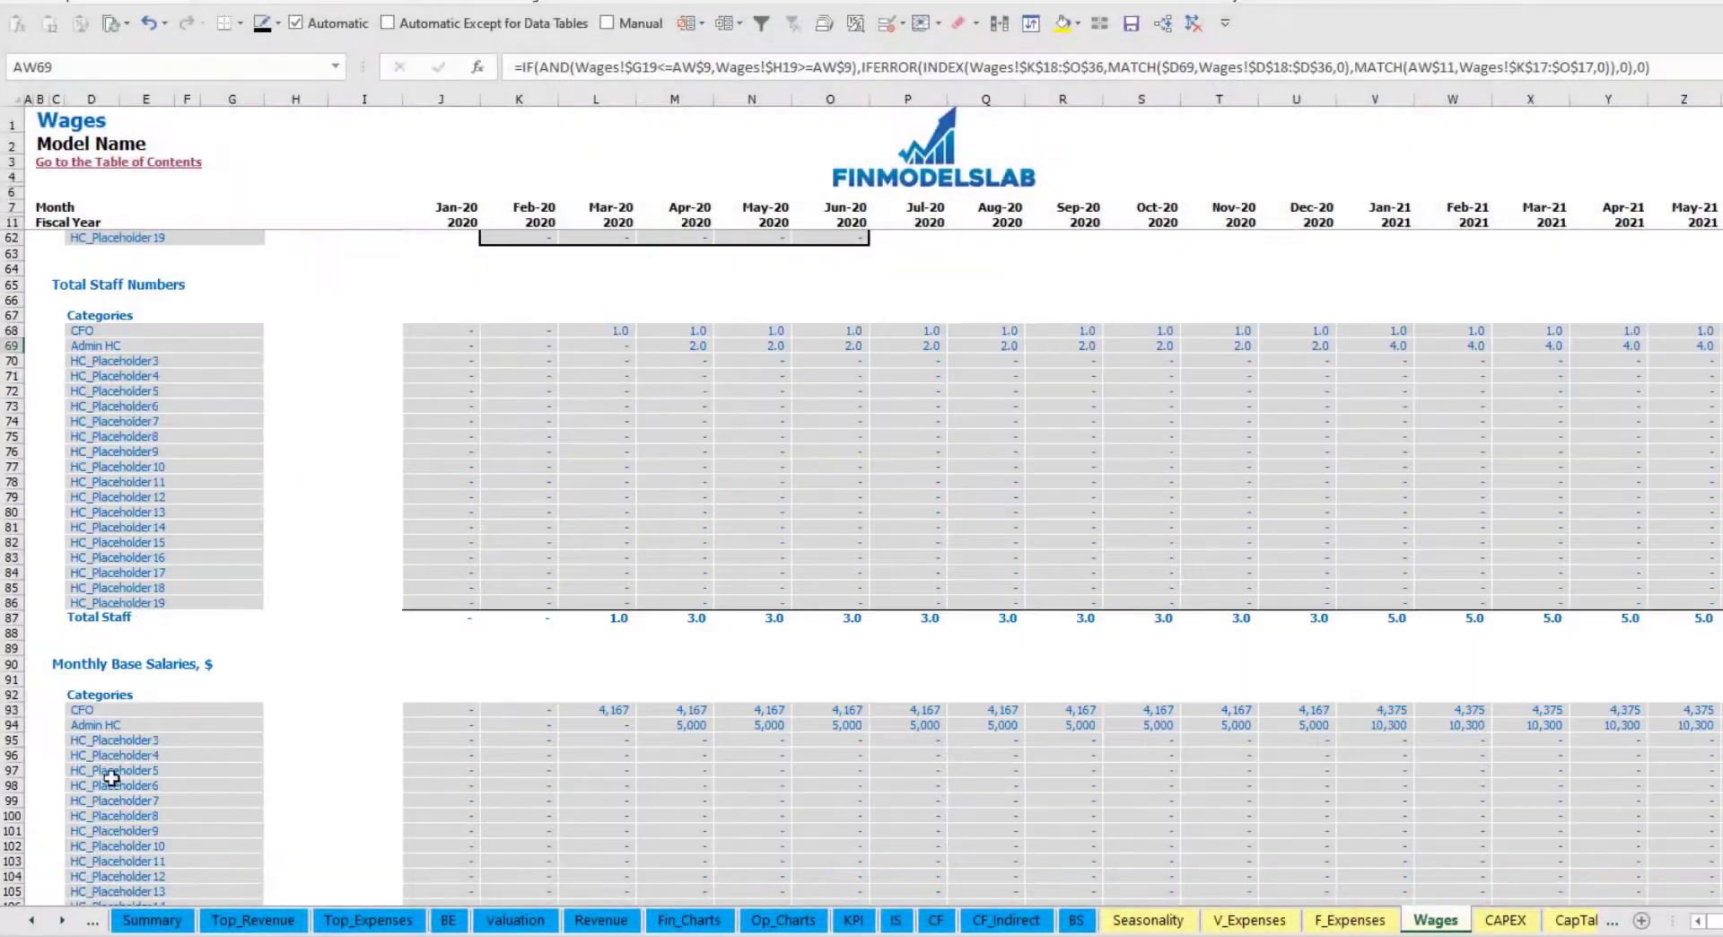
click(13, 725)
click(684, 723)
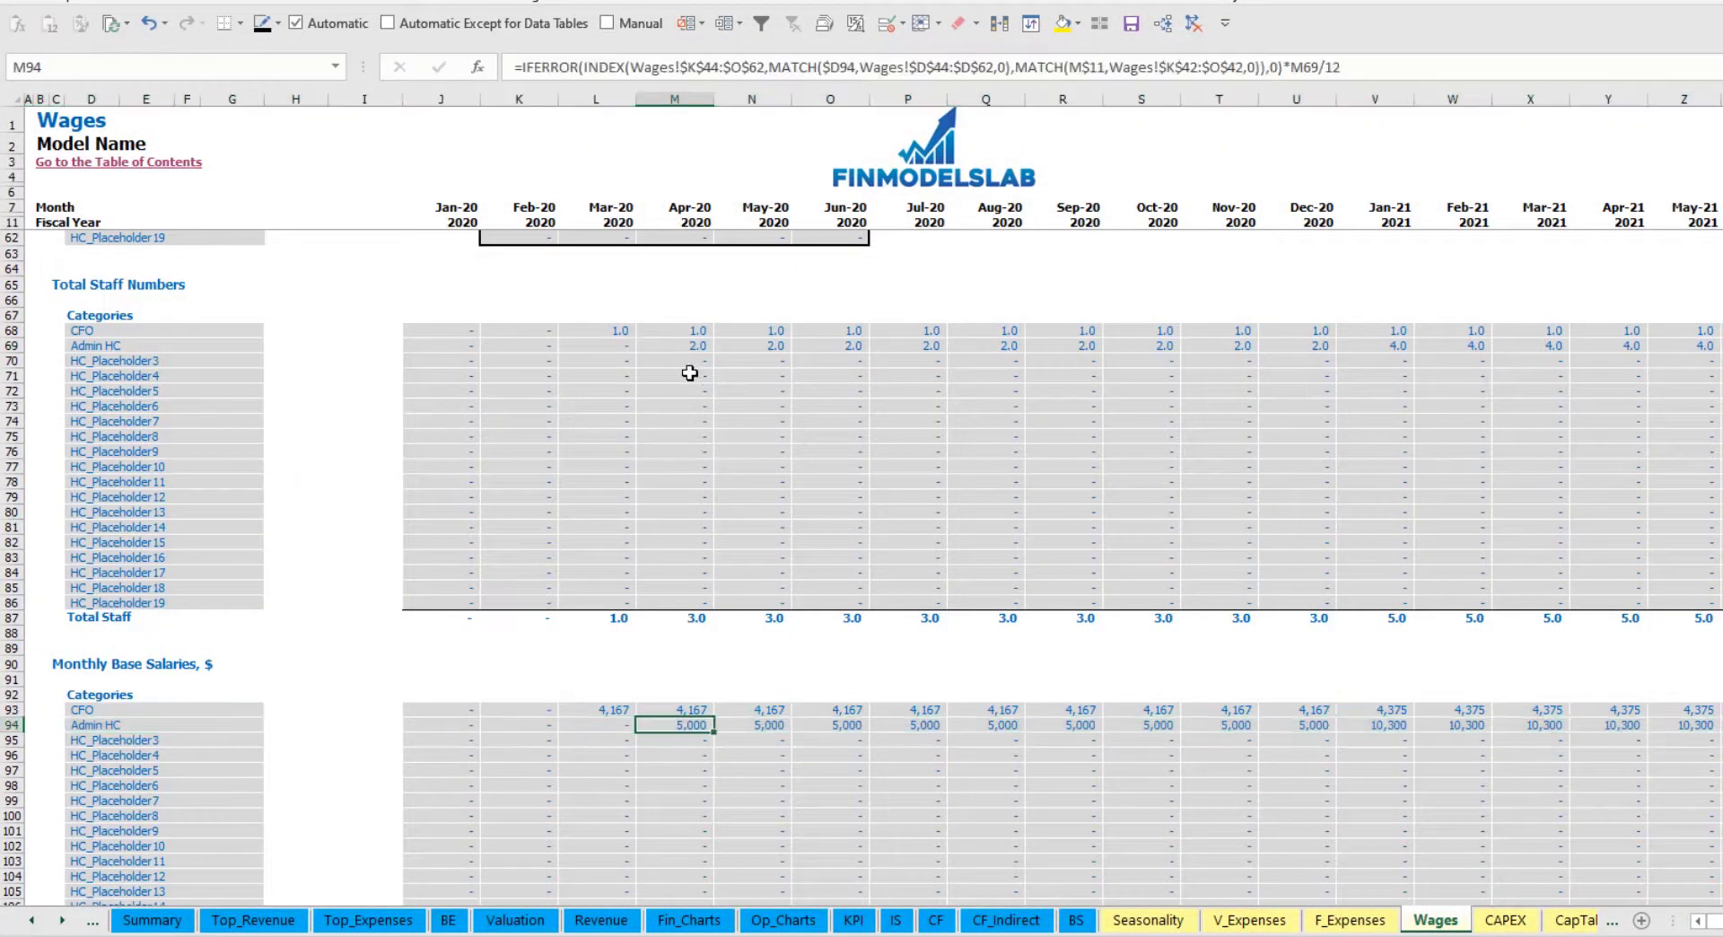
click(688, 346)
click(1686, 350)
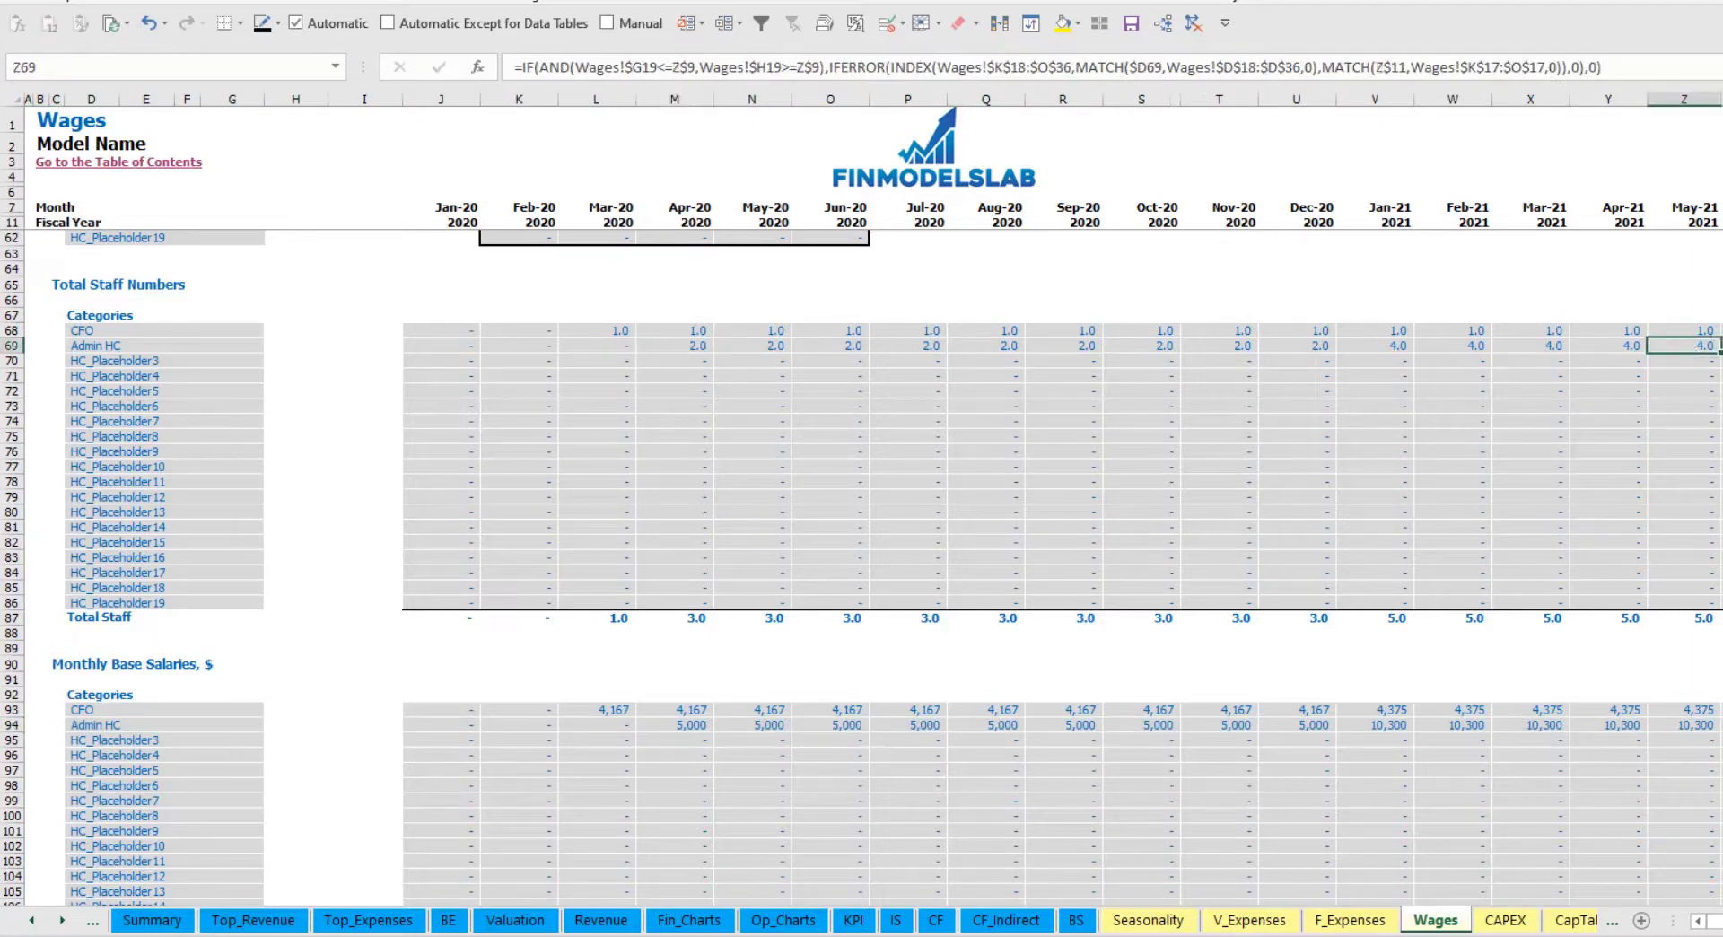
click(1710, 725)
scroll(1374, 773, down, 10)
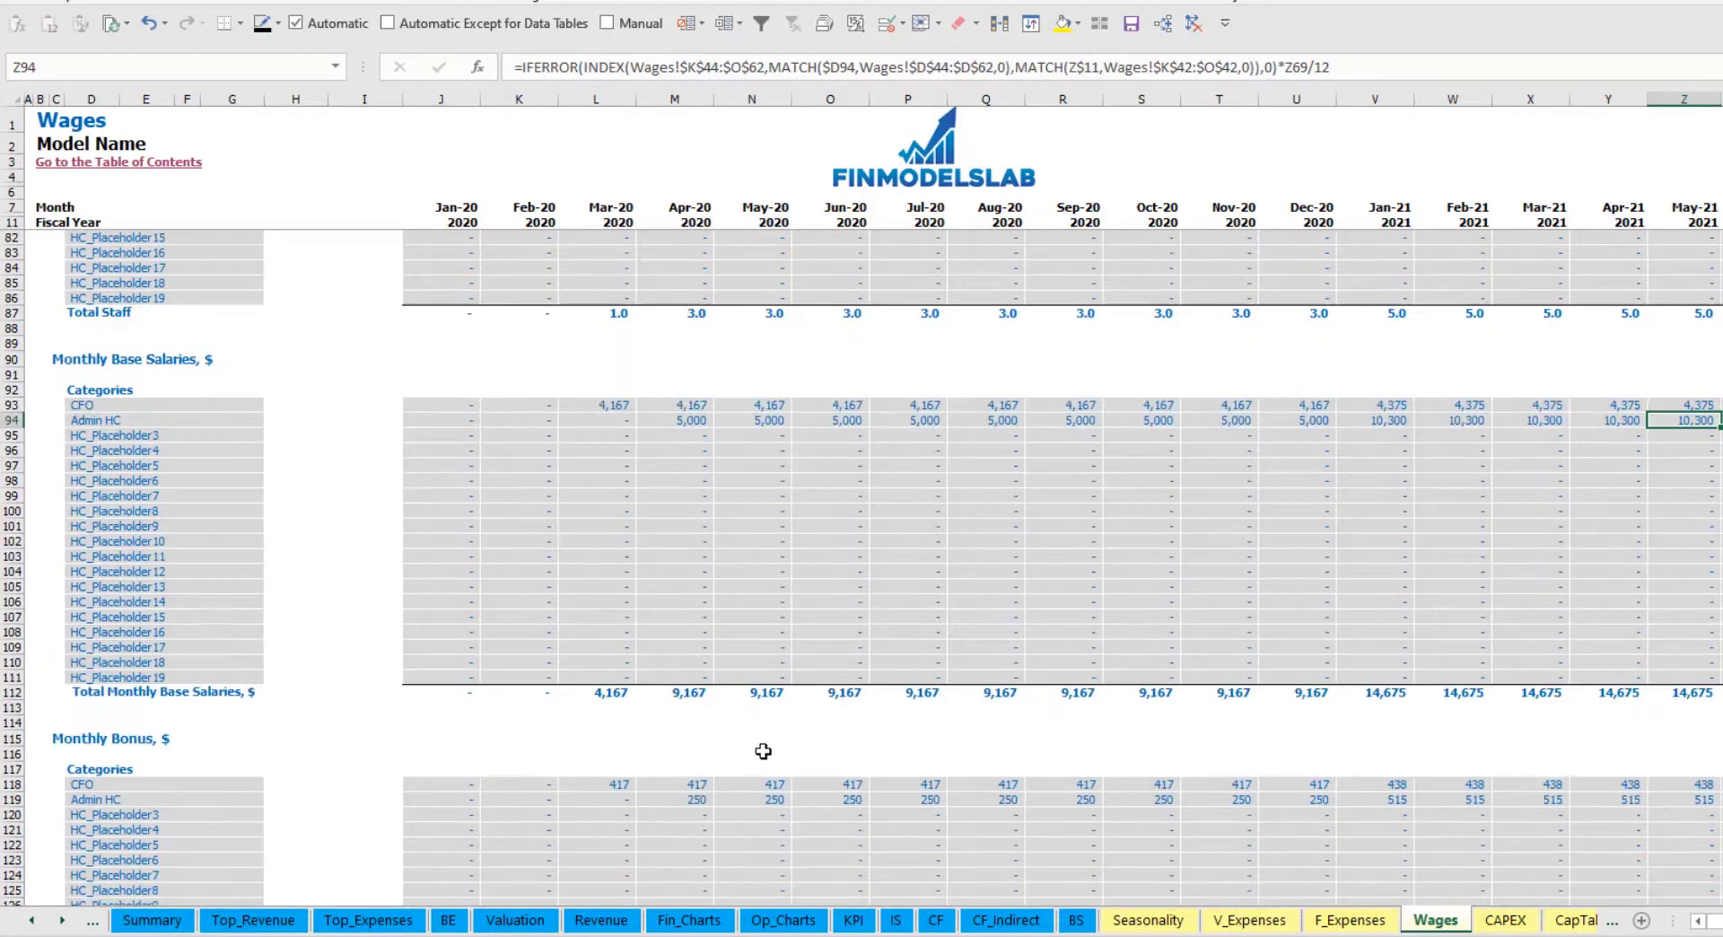
scroll(596, 667, down, 7)
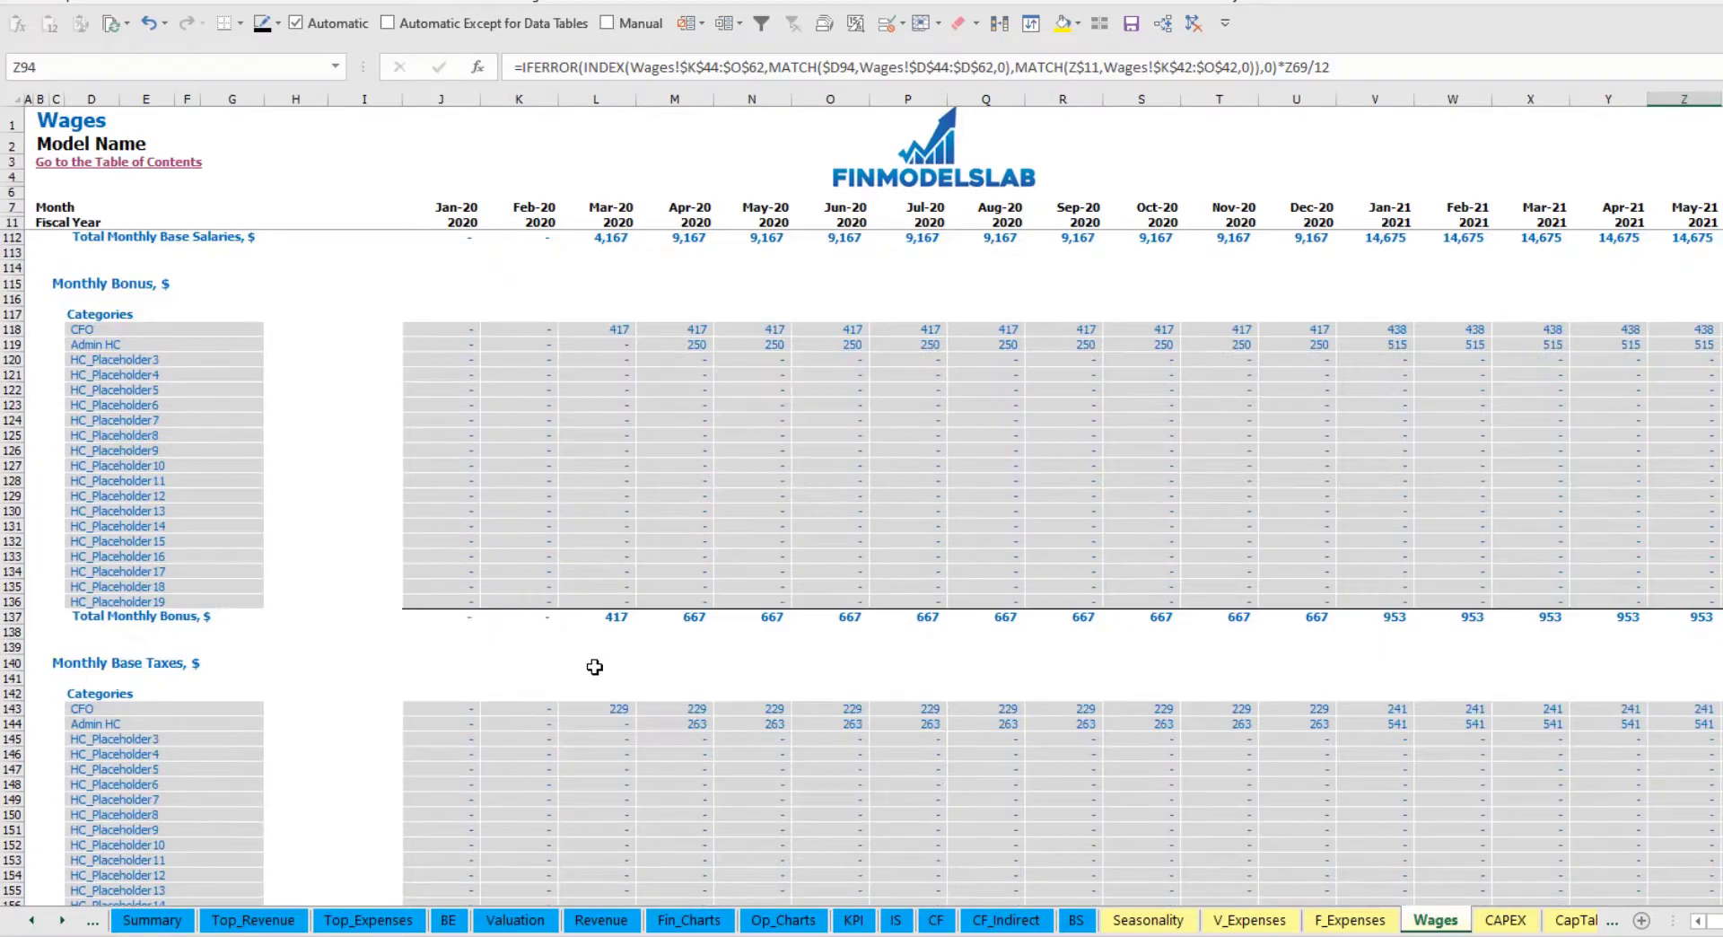
scroll(406, 702, down, 3)
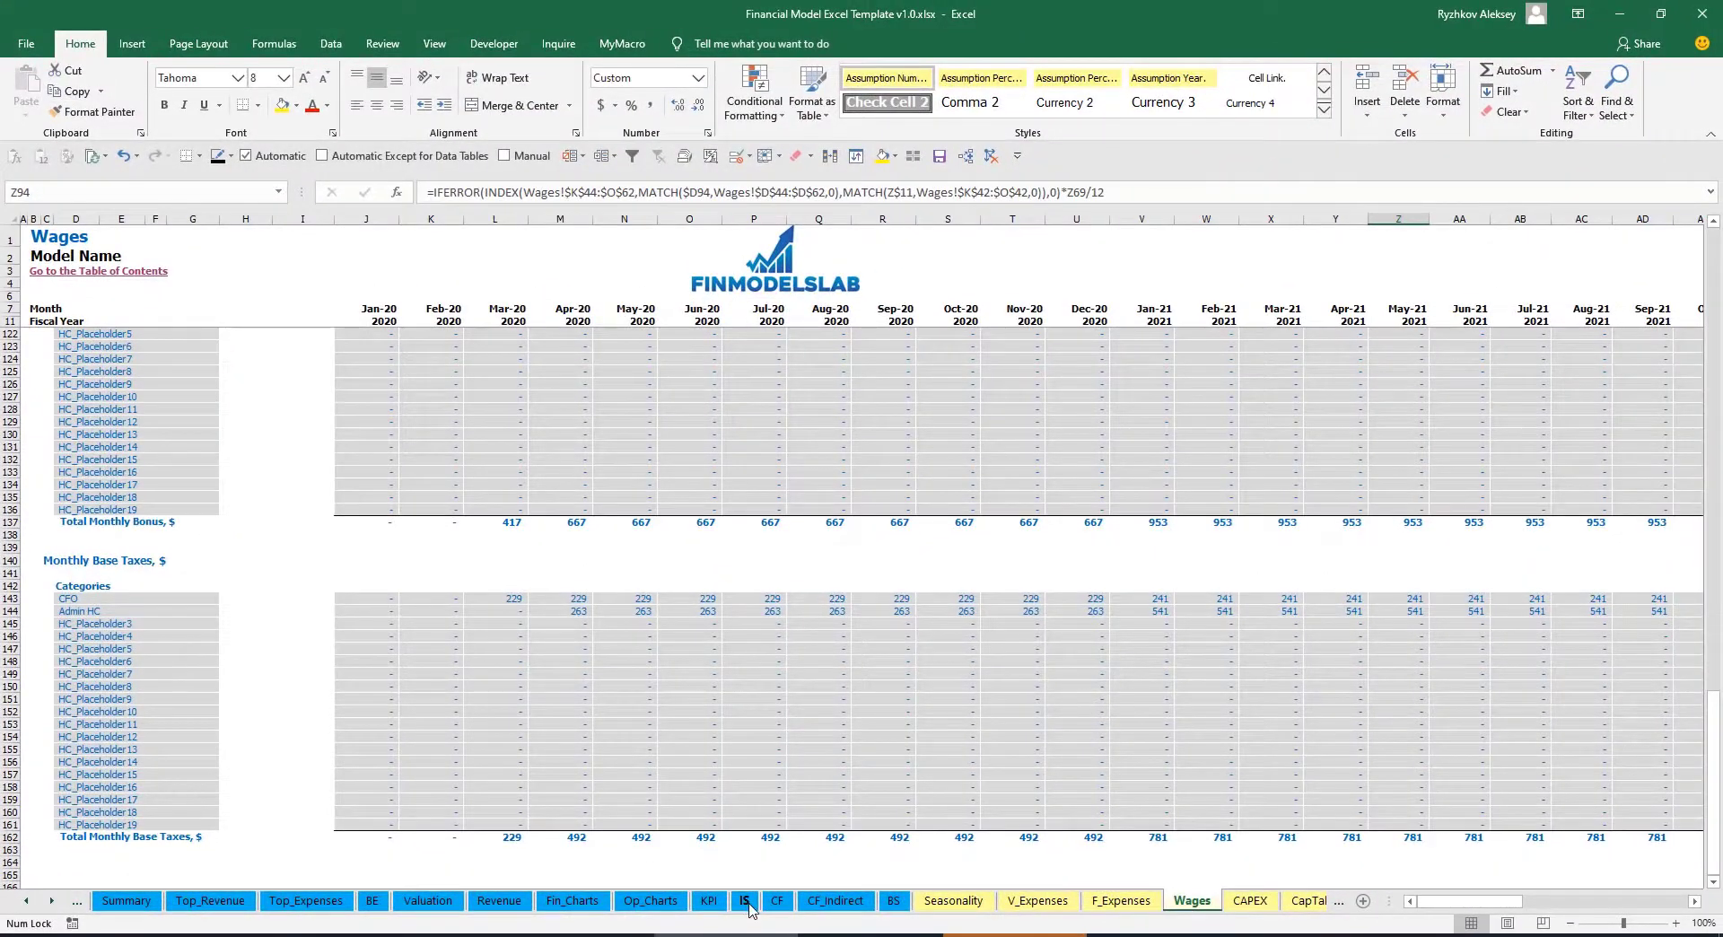
Expand the Salary and Wages group on the Income Statement sheet and inspect the CFO's January 2020 formula
click(747, 903)
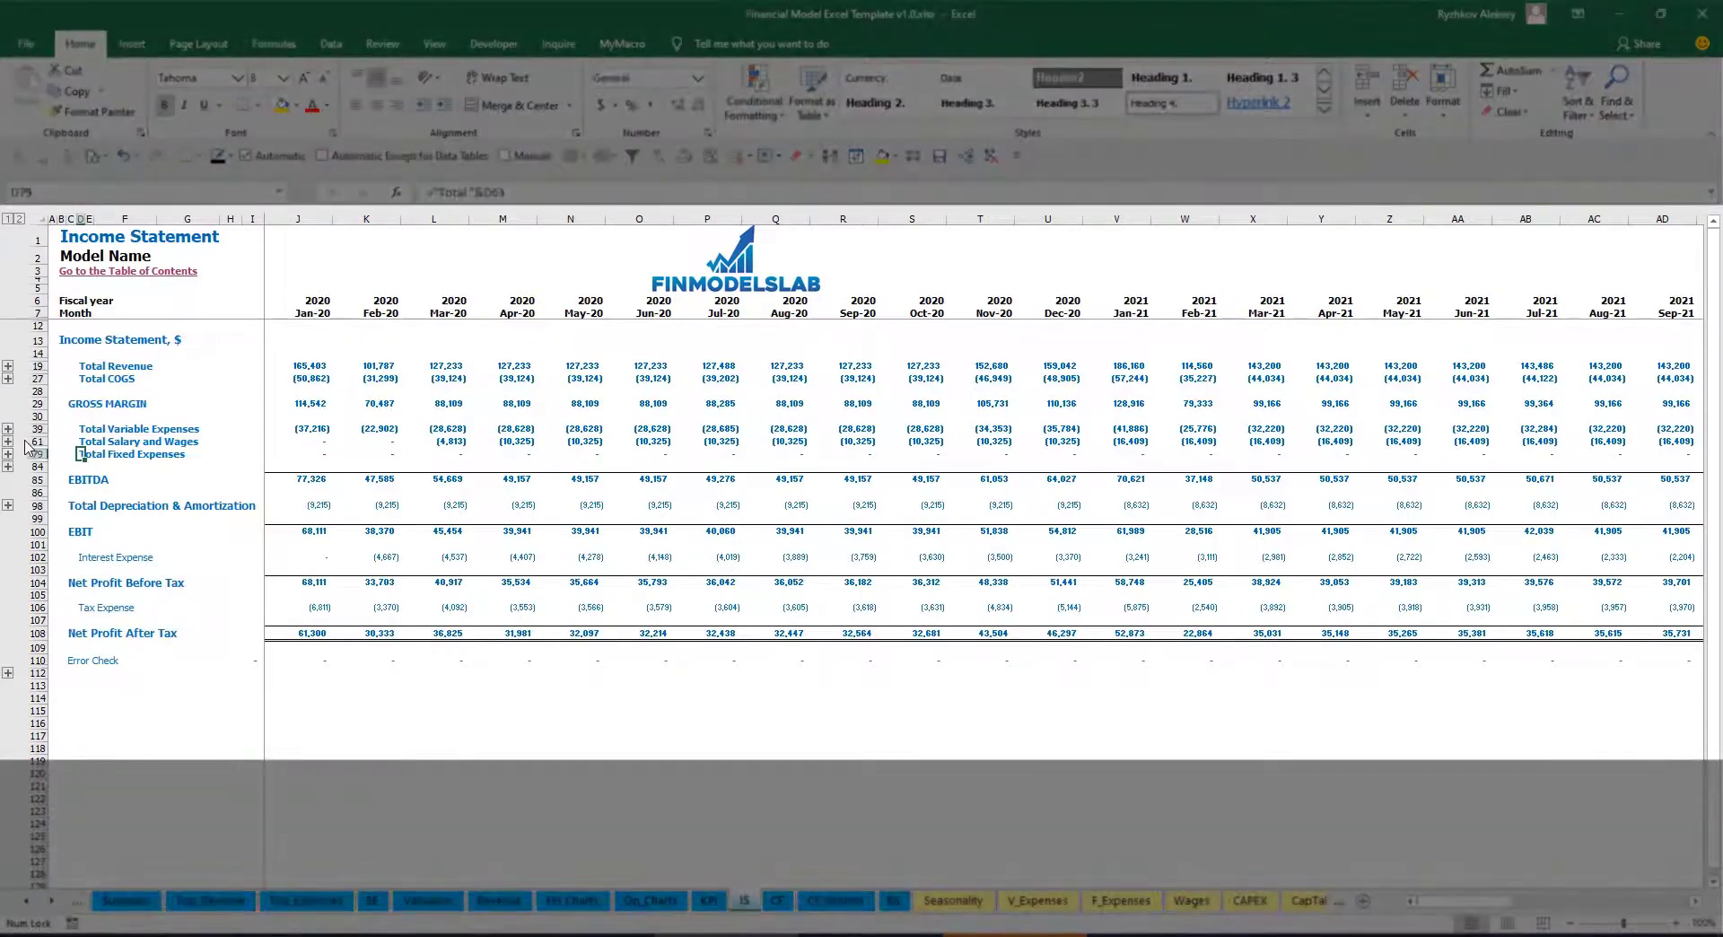
click(9, 441)
click(284, 465)
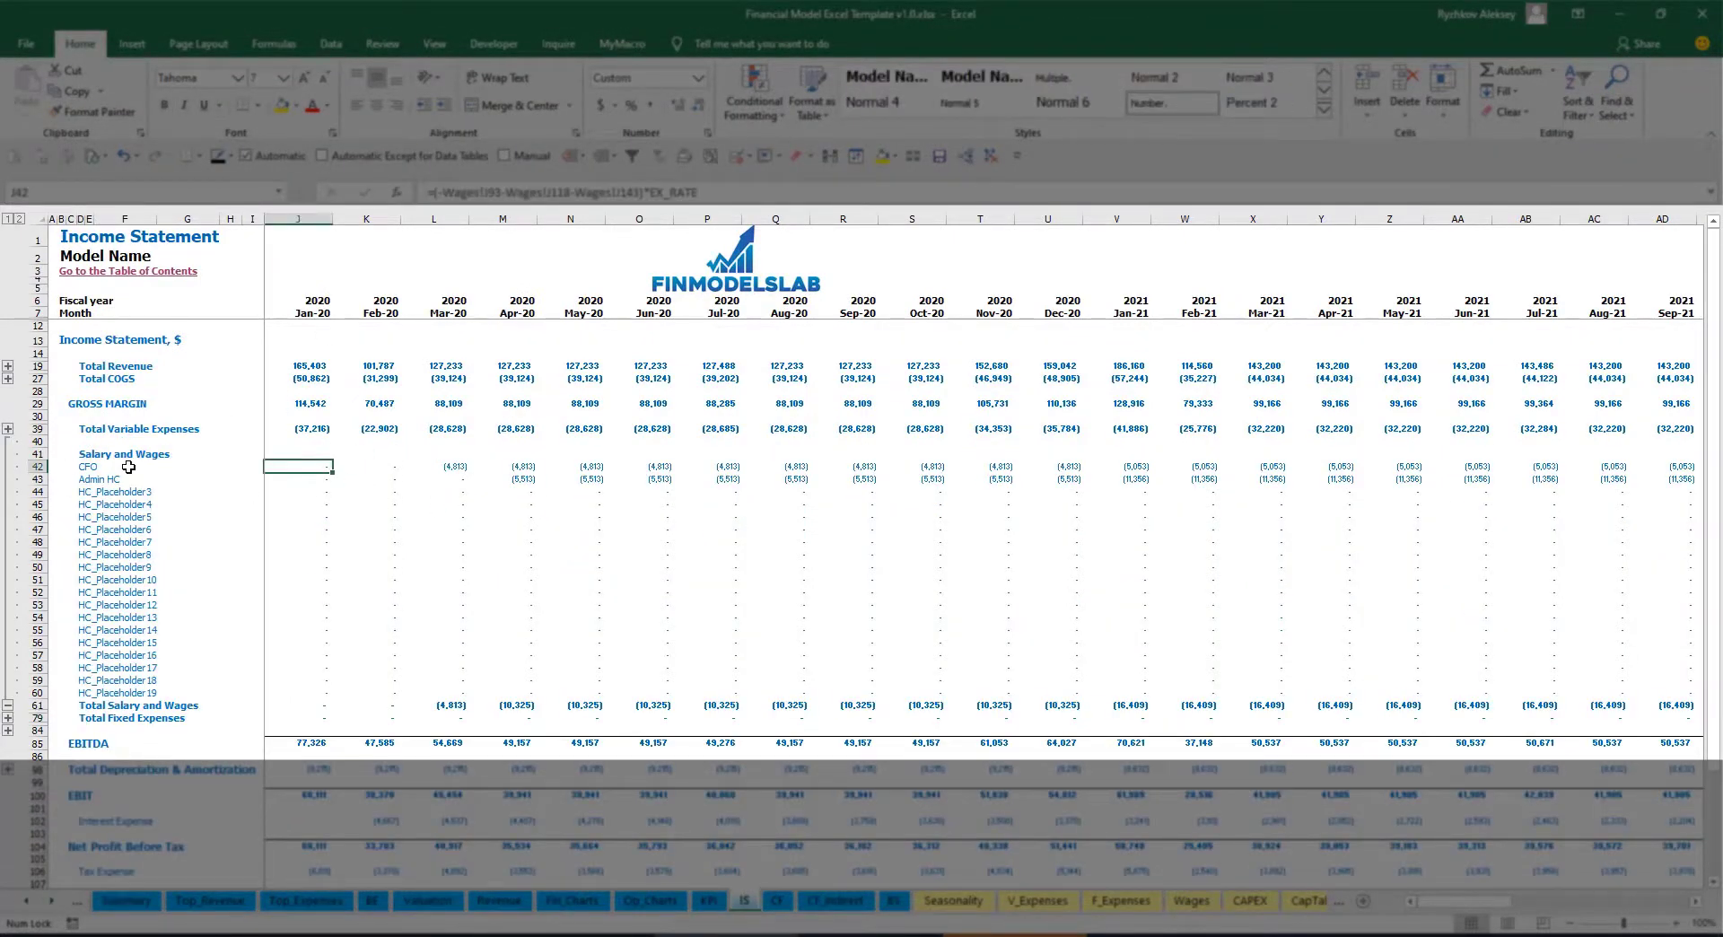
Review the staff position rows and the Admin HC line within the Income Statement's Salary and Wages group
drag(90, 463, 88, 693)
click(154, 478)
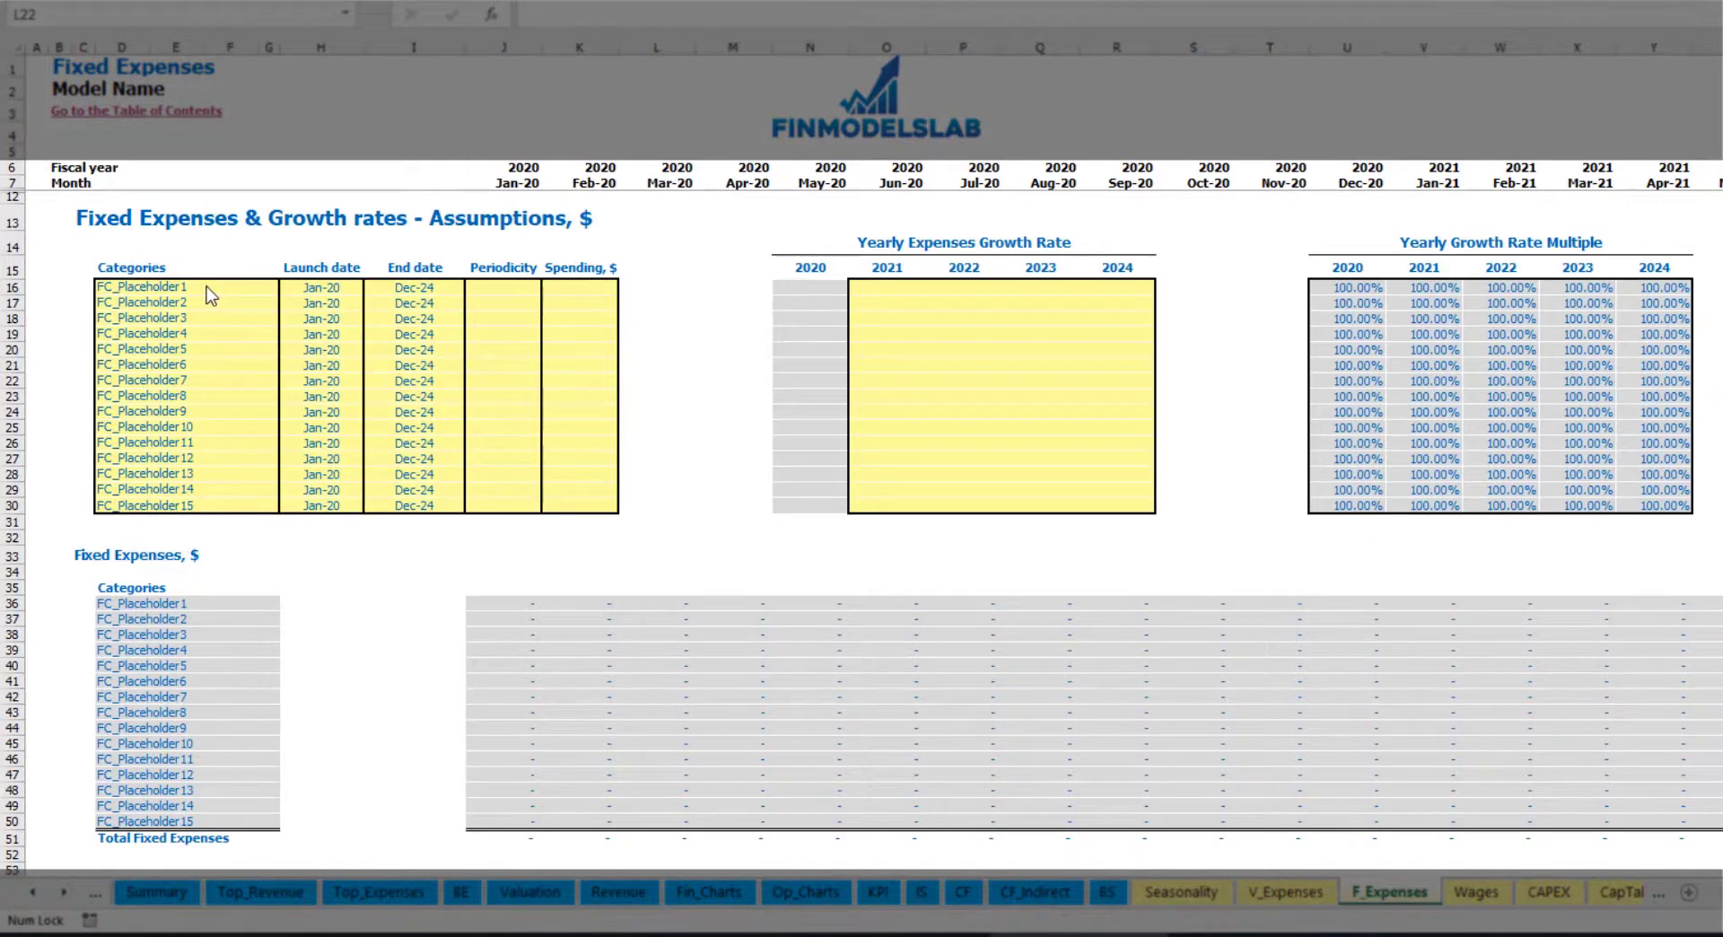
On the F_Expenses sheet, name the first fixed expense category Utilities and set its launch date to Mar-20
click(191, 286)
text(Utilities)
key(Return)
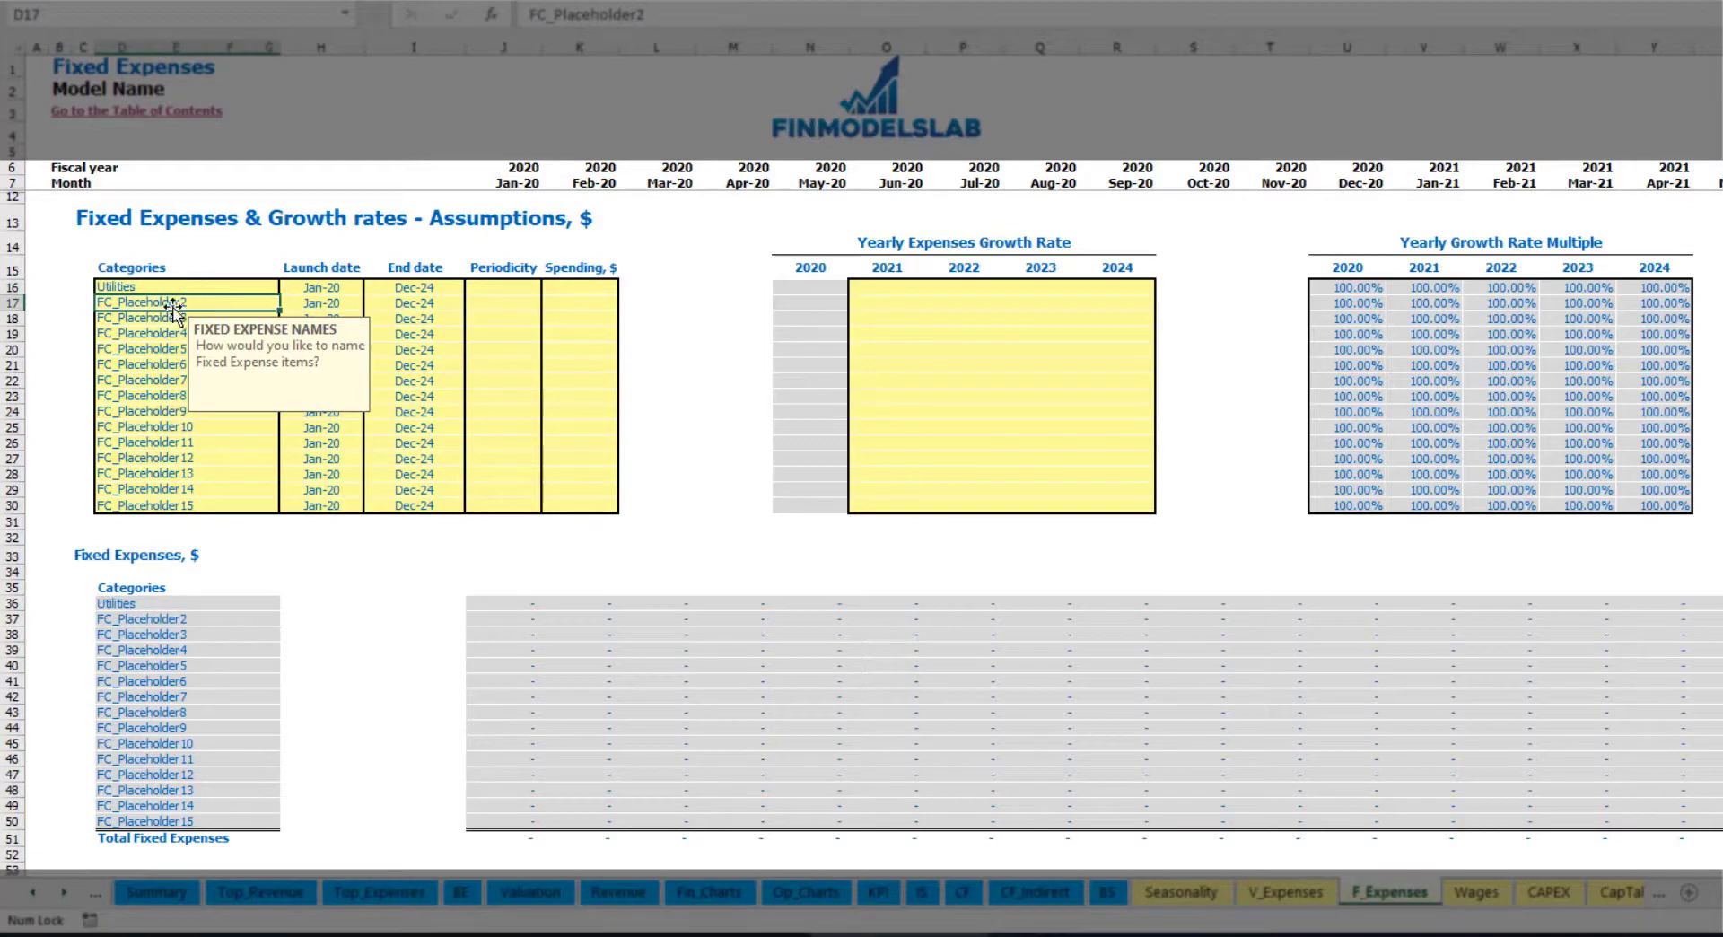
click(328, 287)
click(370, 288)
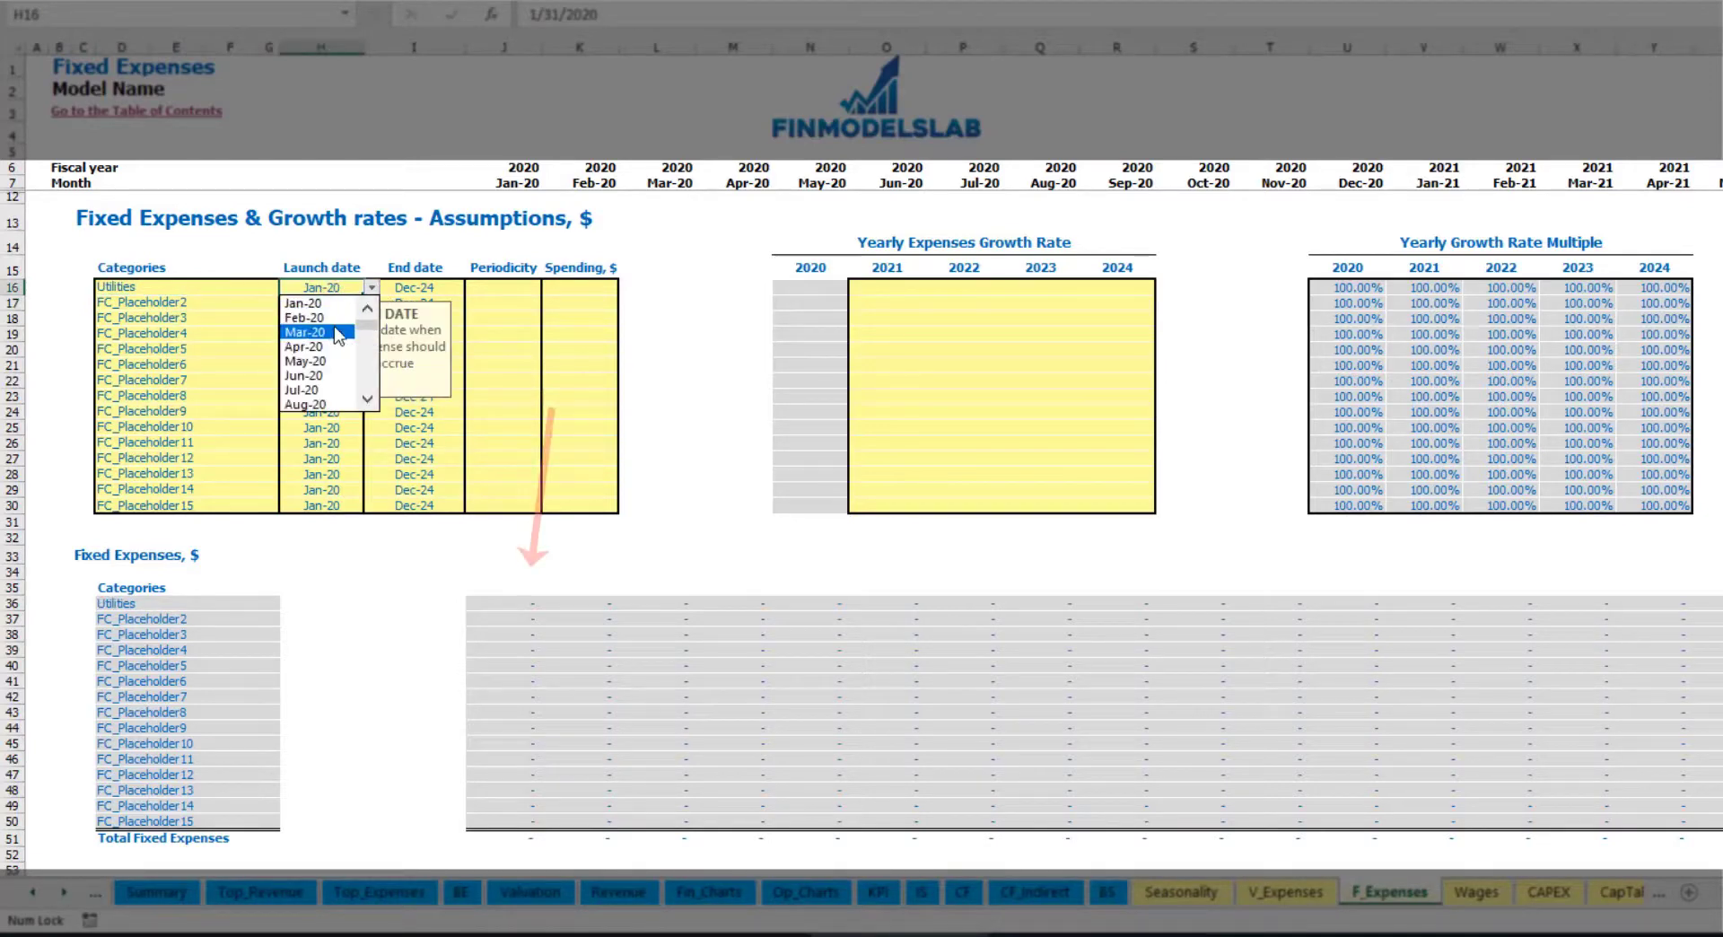
click(338, 332)
Check the Utilities end date against the extent of the monthly timeline
click(432, 285)
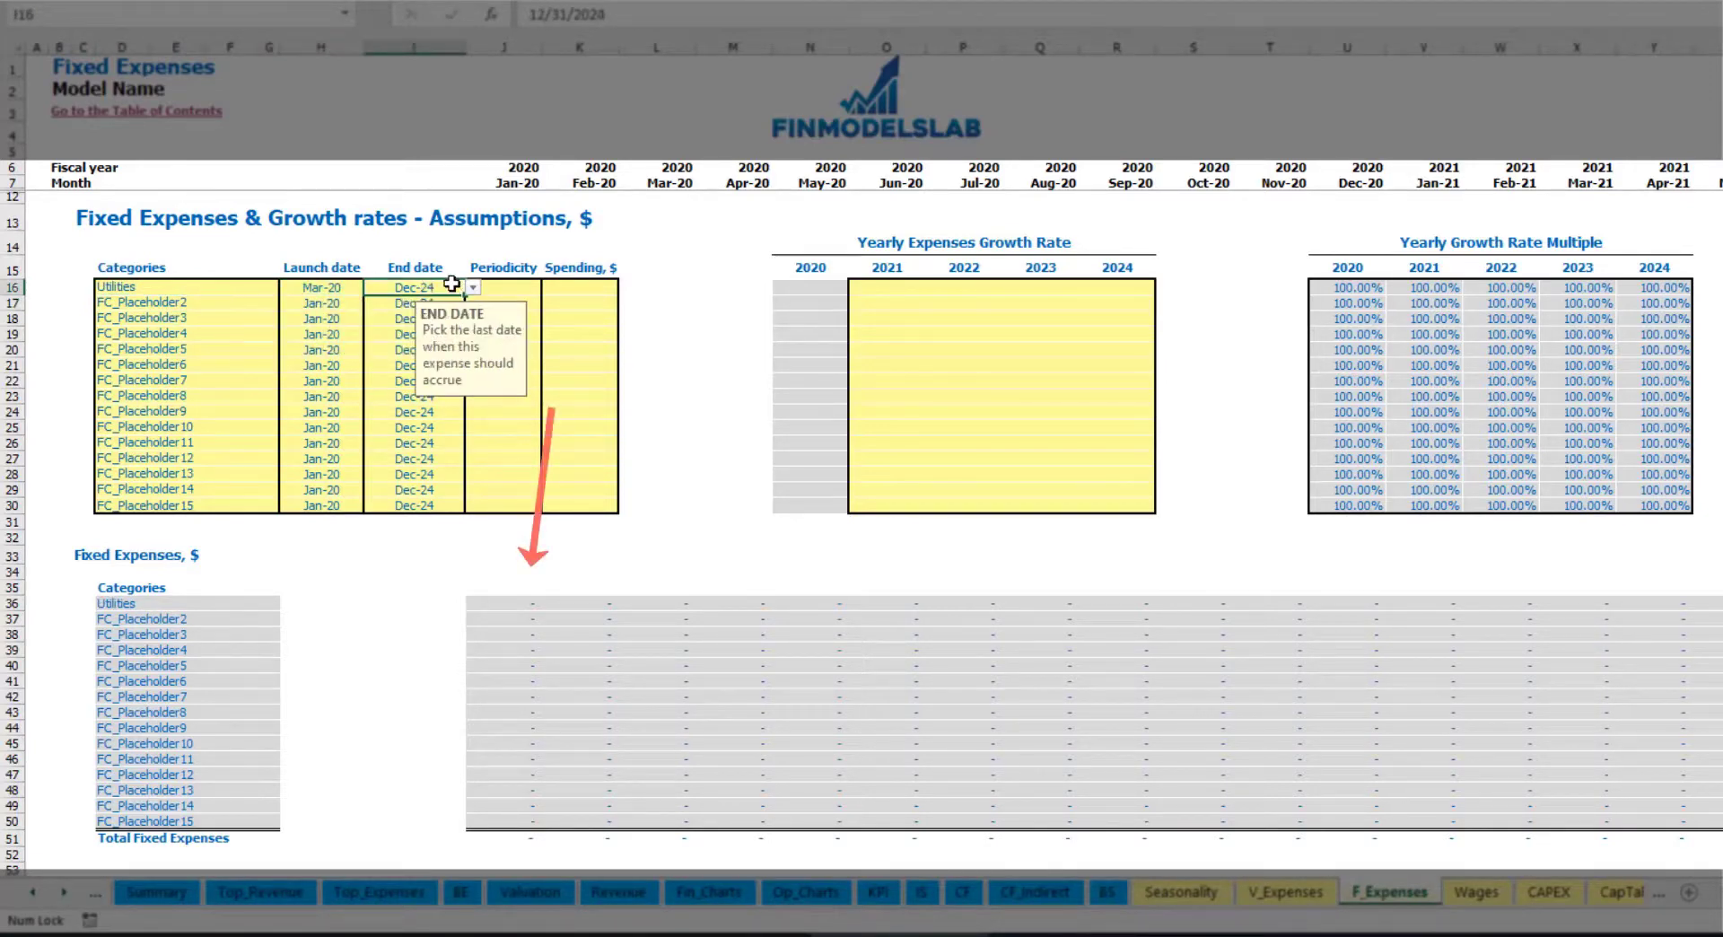
click(514, 183)
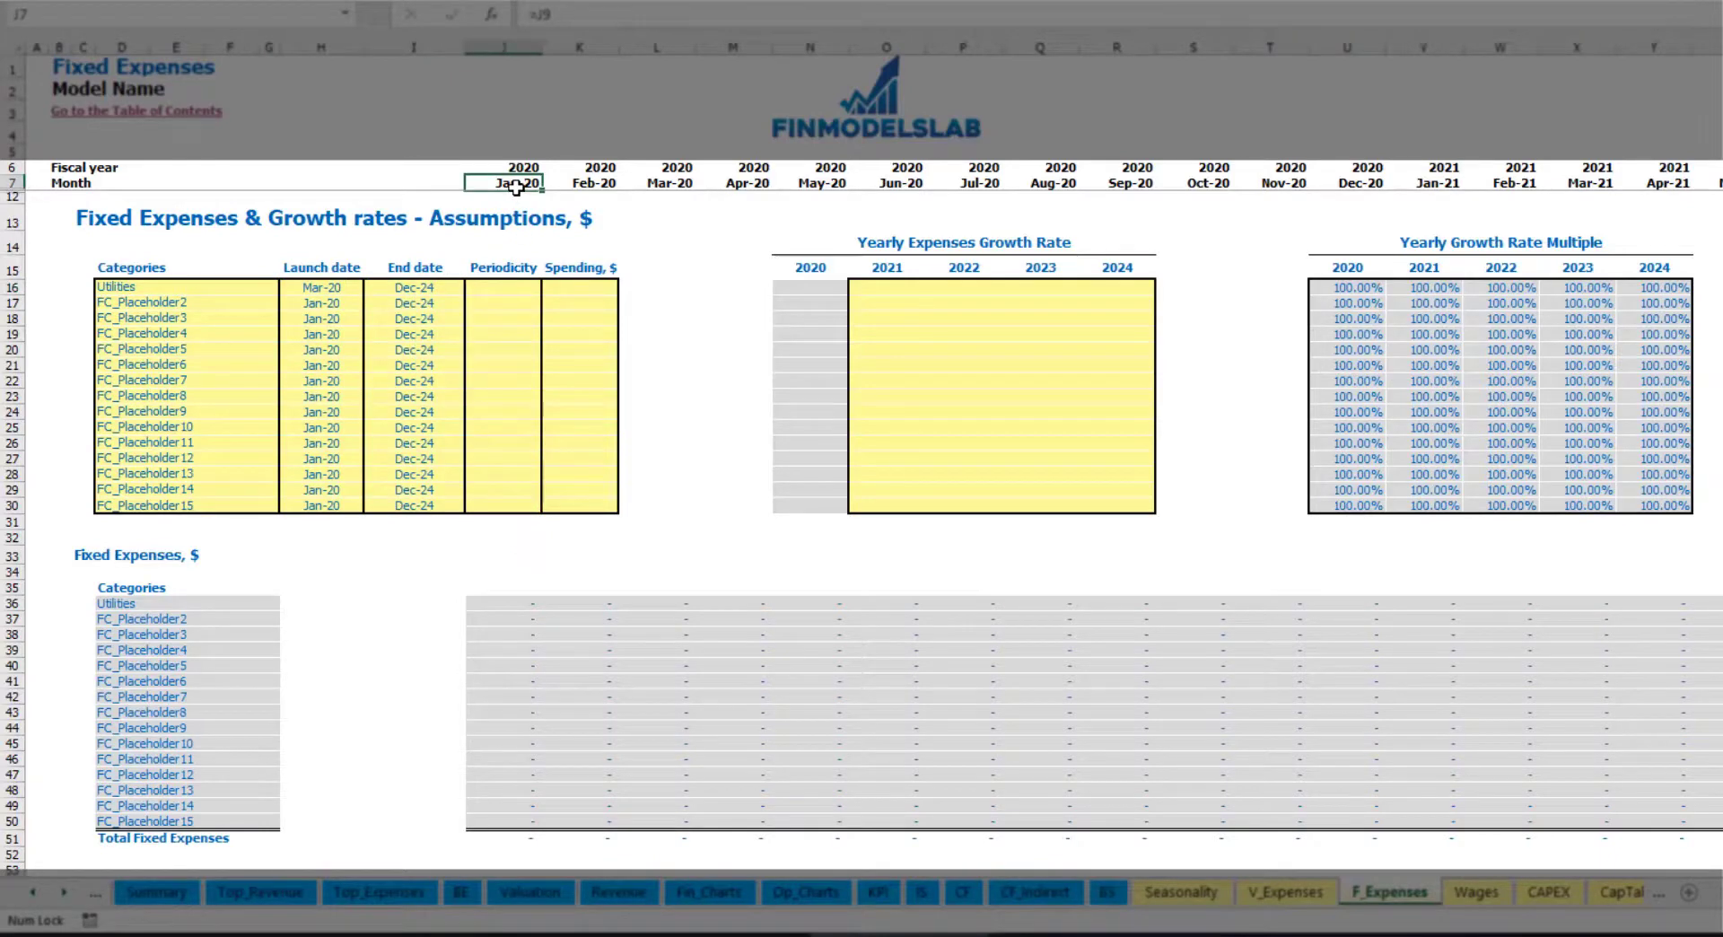
key(ctrl+Right)
key(ctrl+Left)
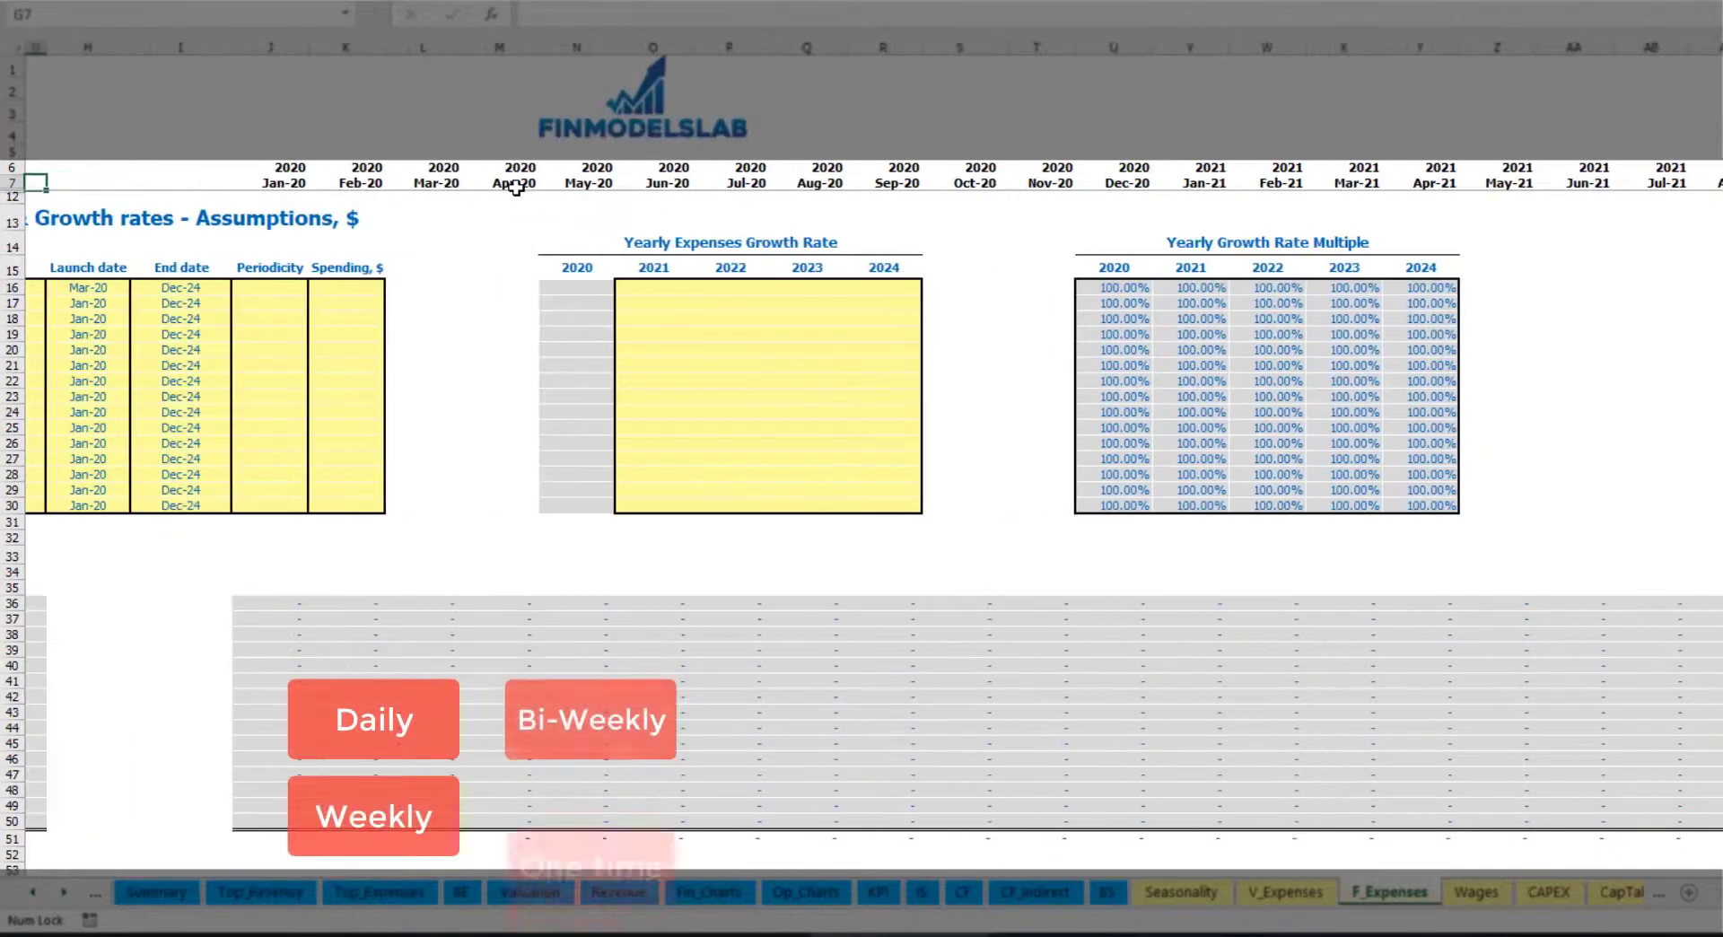
Set the Utilities periodicity to Daily and its spending to 50
click(529, 289)
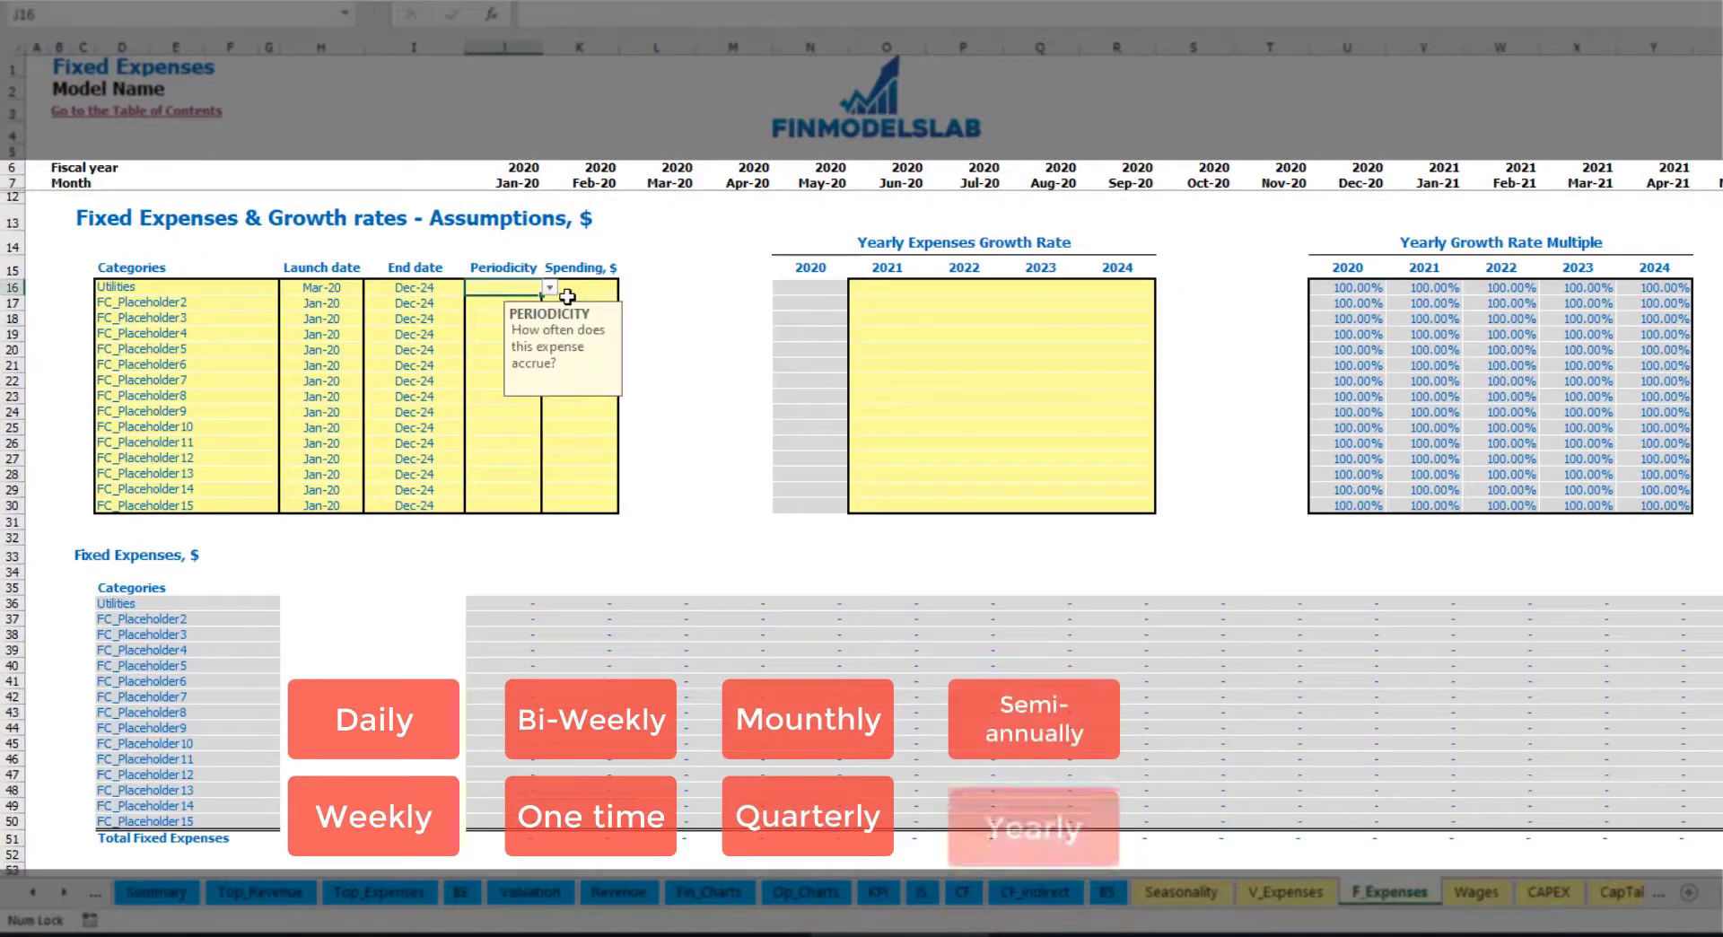
click(549, 288)
click(527, 317)
key(Tab)
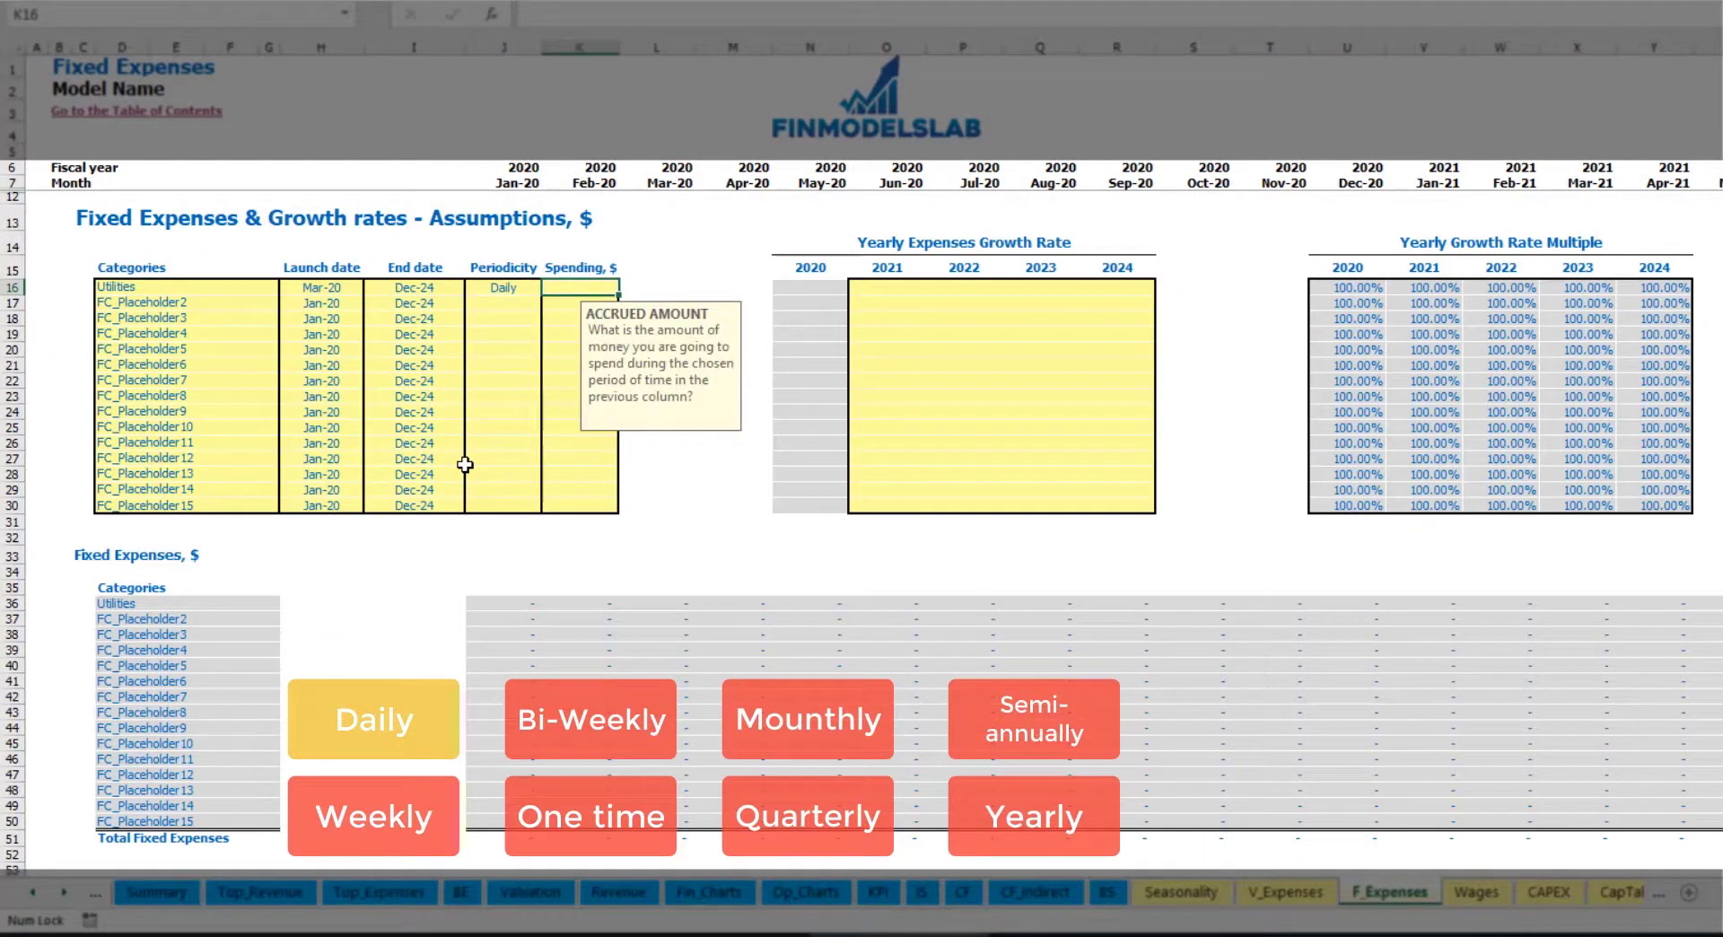
text(5)
key(Return)
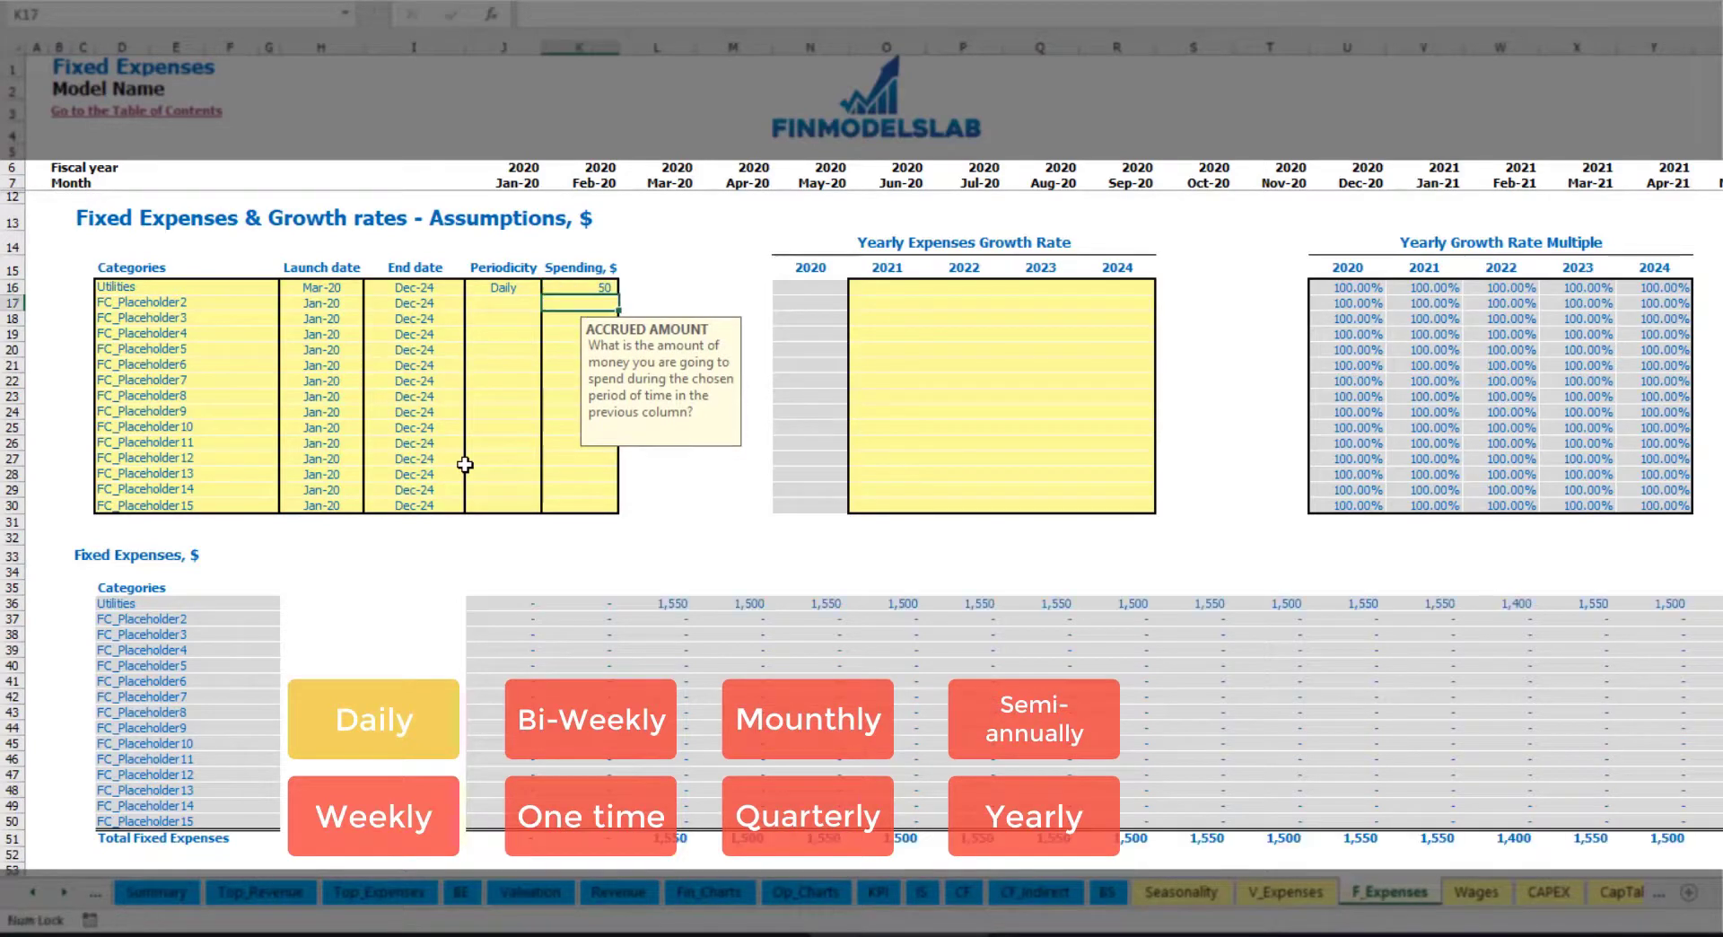
Compare the calculated Utilities amounts for March, April and May 2020 in the Fixed Expenses table
click(669, 609)
click(745, 610)
click(833, 609)
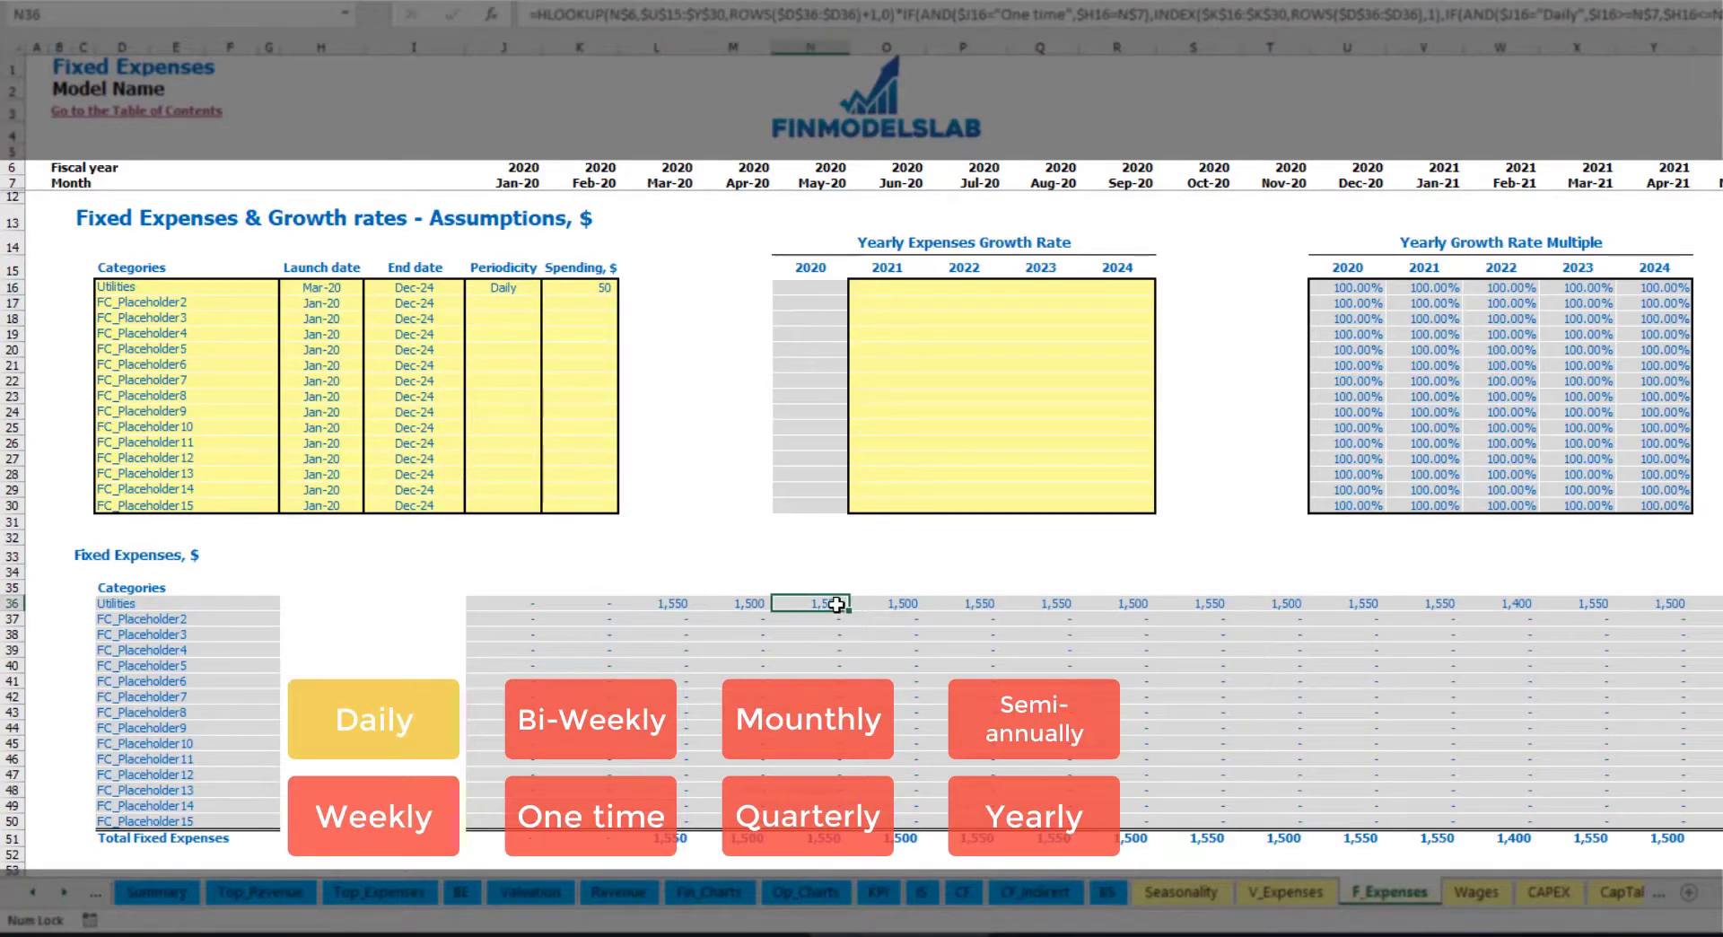
click(673, 590)
click(686, 606)
click(723, 604)
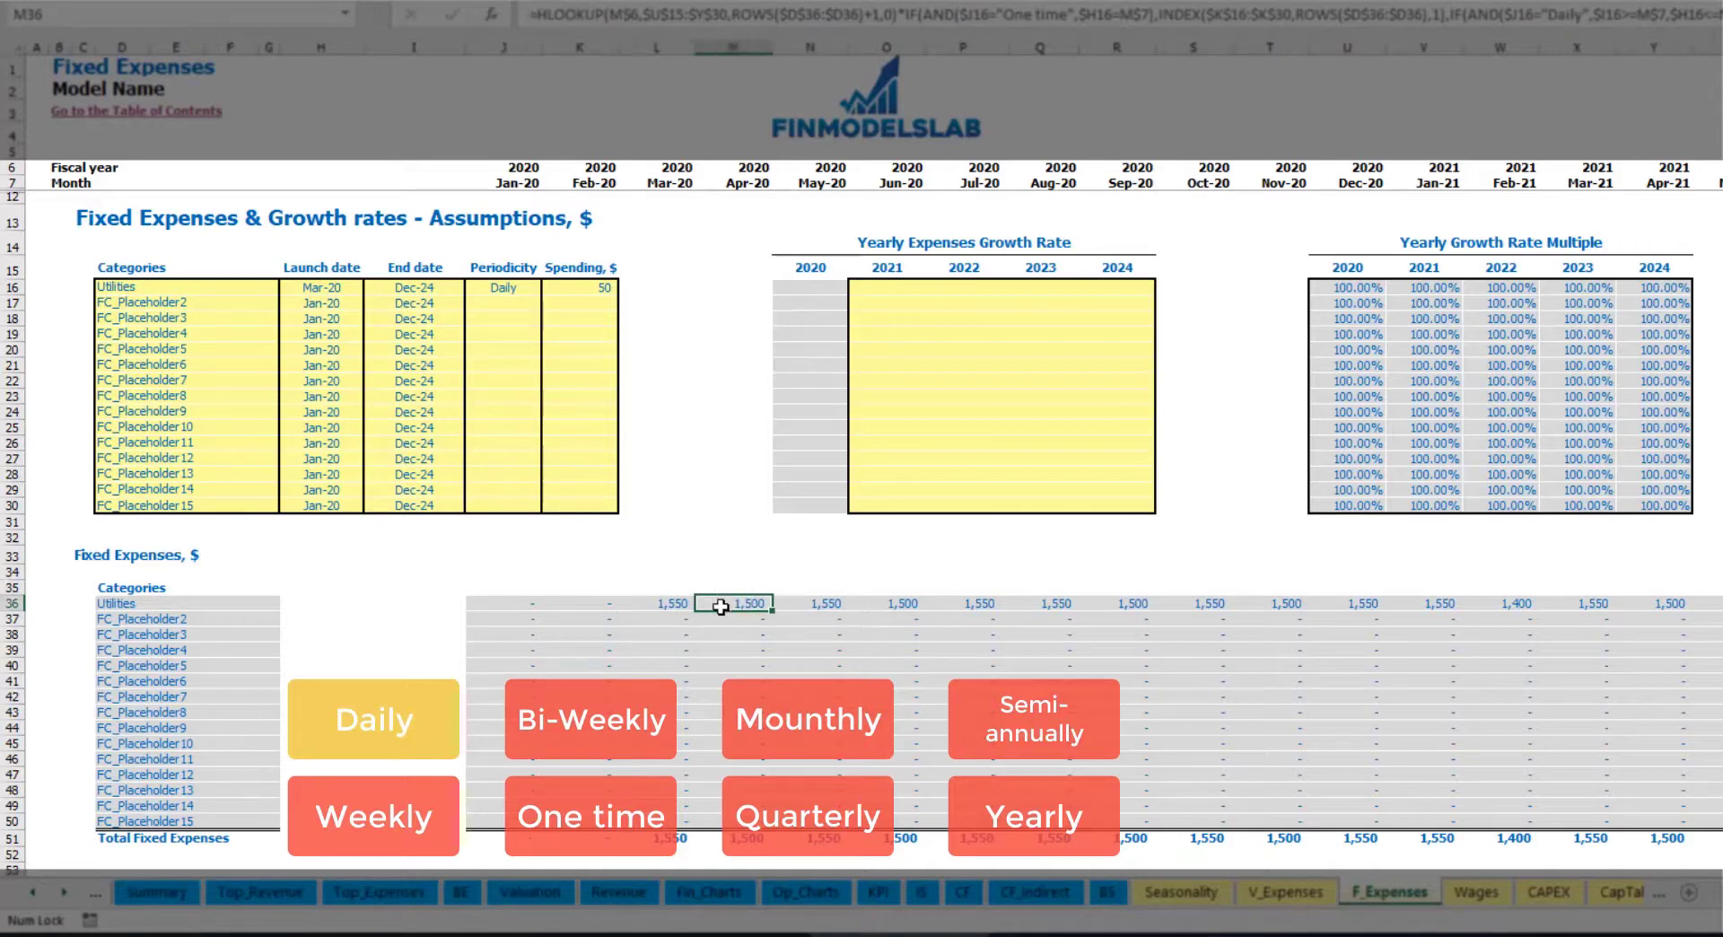
click(665, 183)
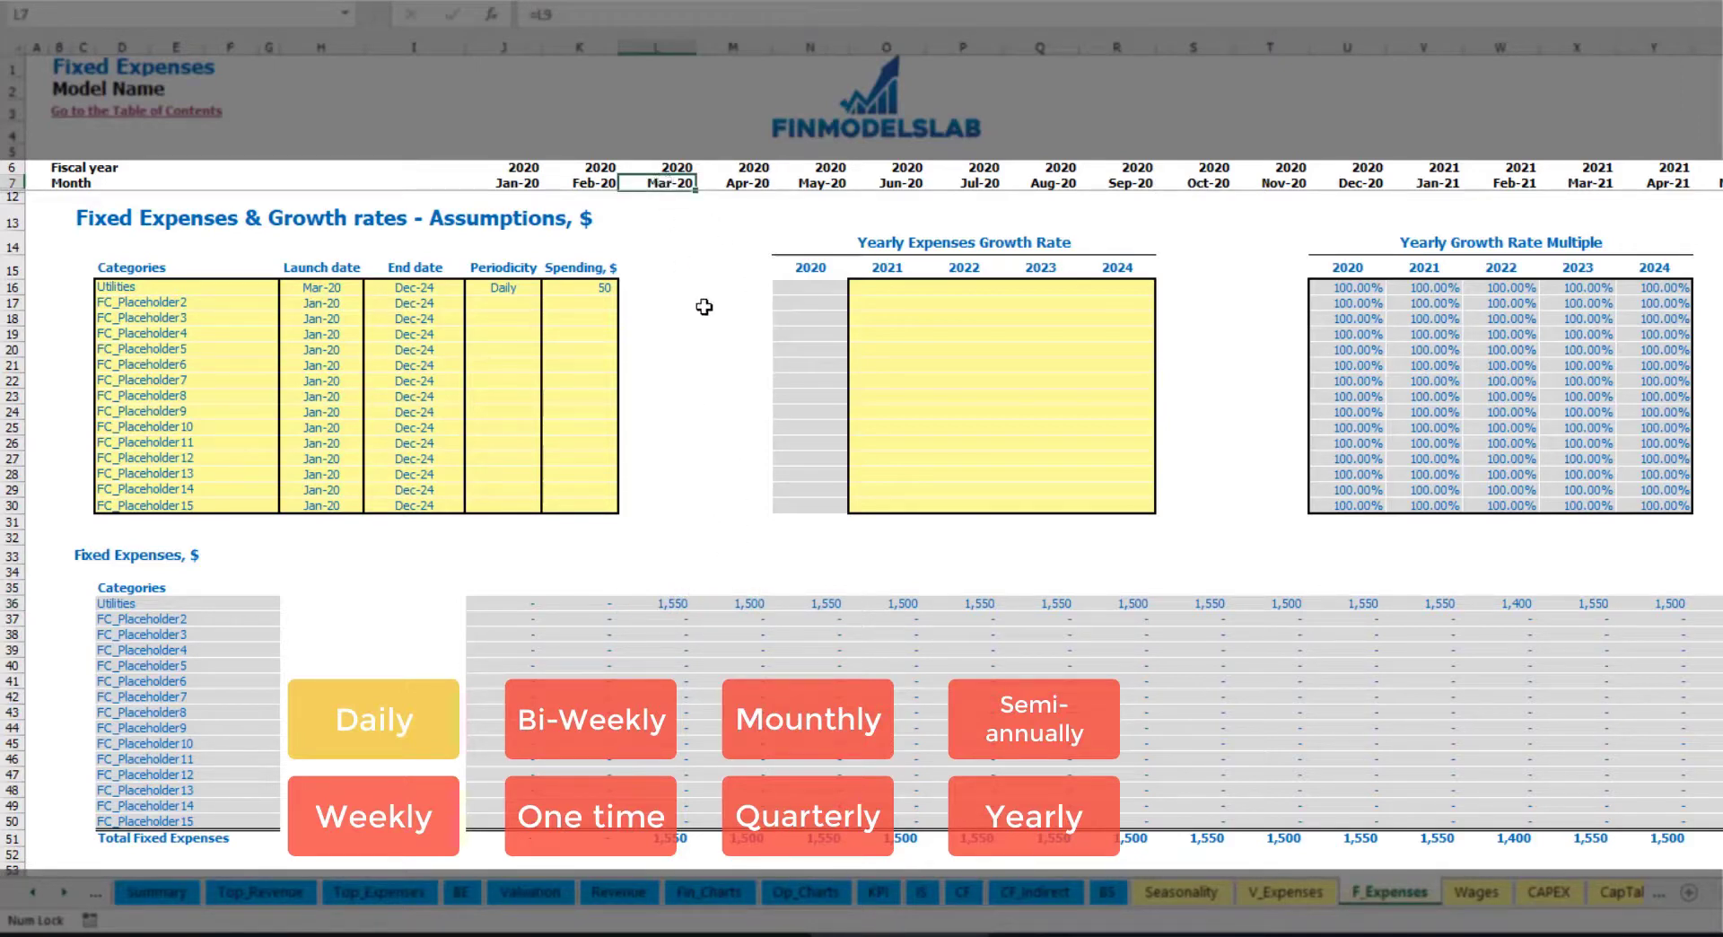
click(677, 605)
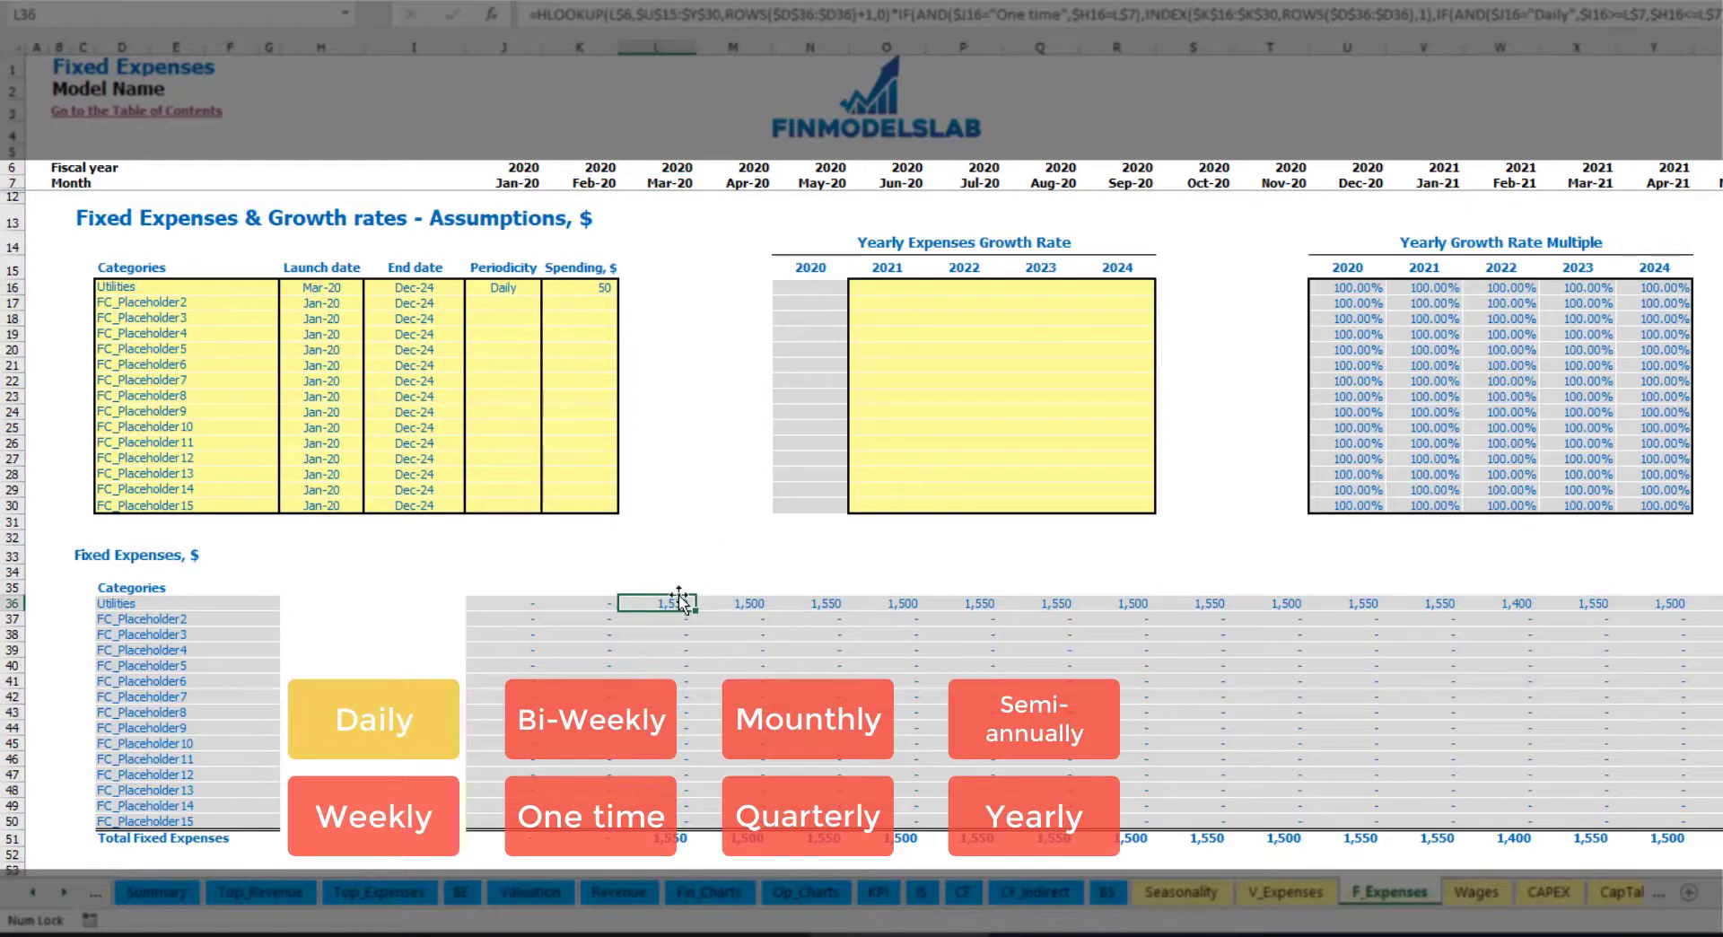
click(752, 605)
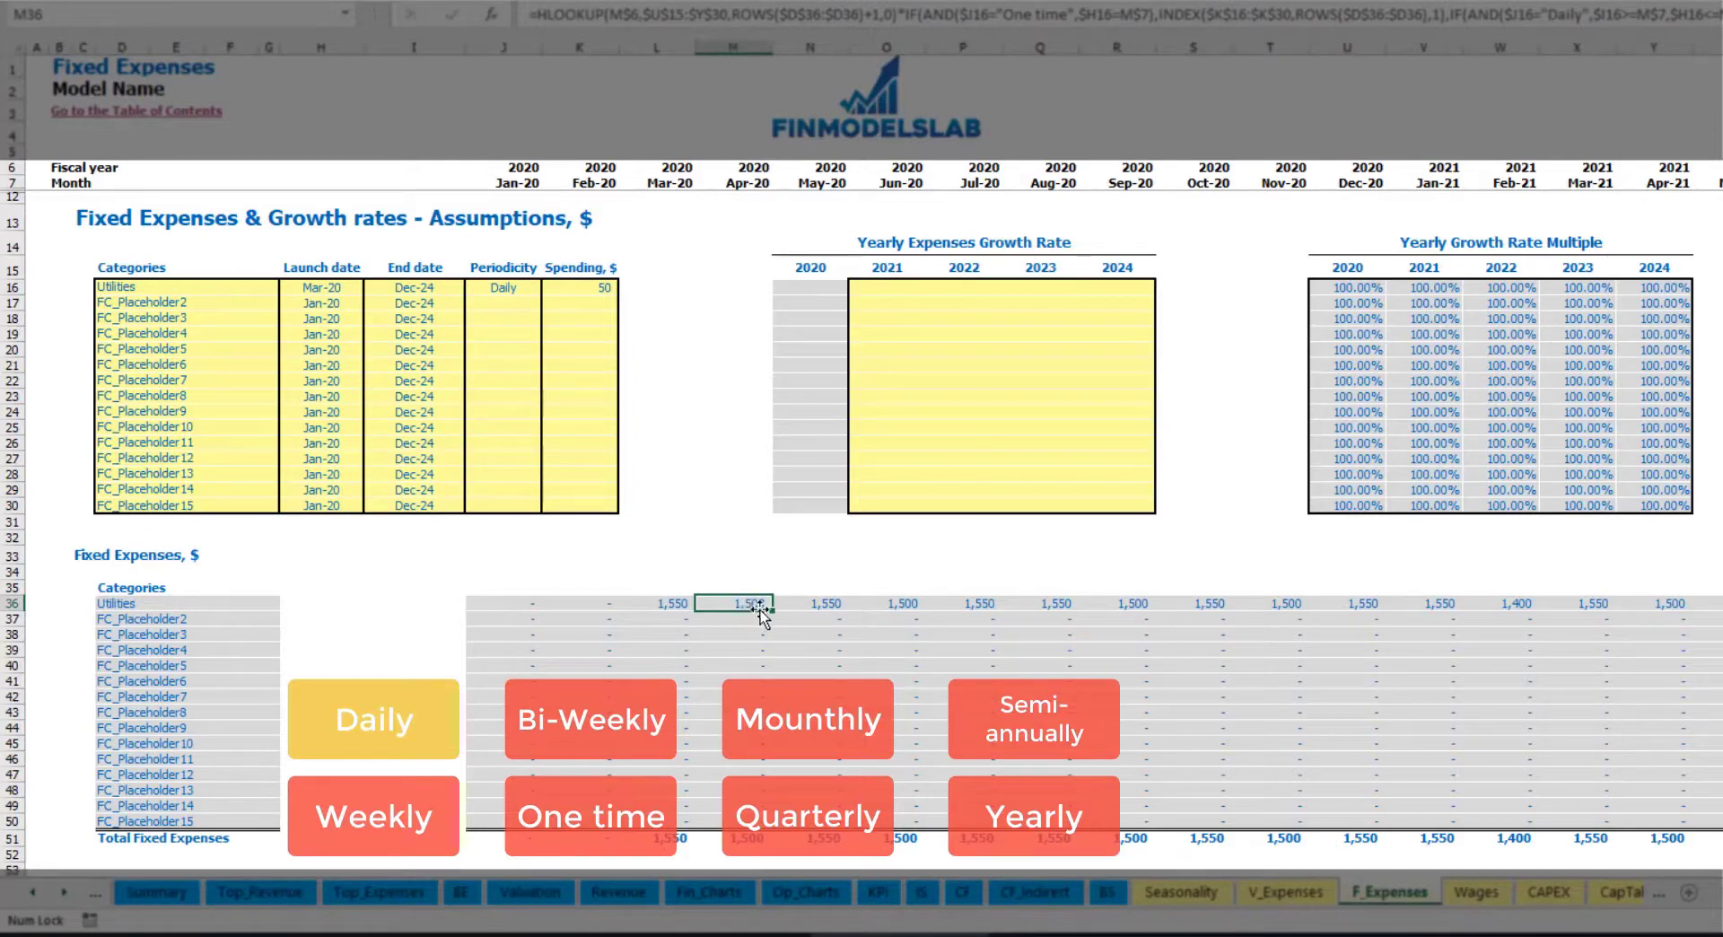
Set the Utilities yearly expenses growth rate to 5% for each year from 2021 to 2024
click(898, 291)
text(5)
key(Return)
key(Up)
key(ctrl+c)
key(Right)
key(shift+Right)
key(shift+Right)
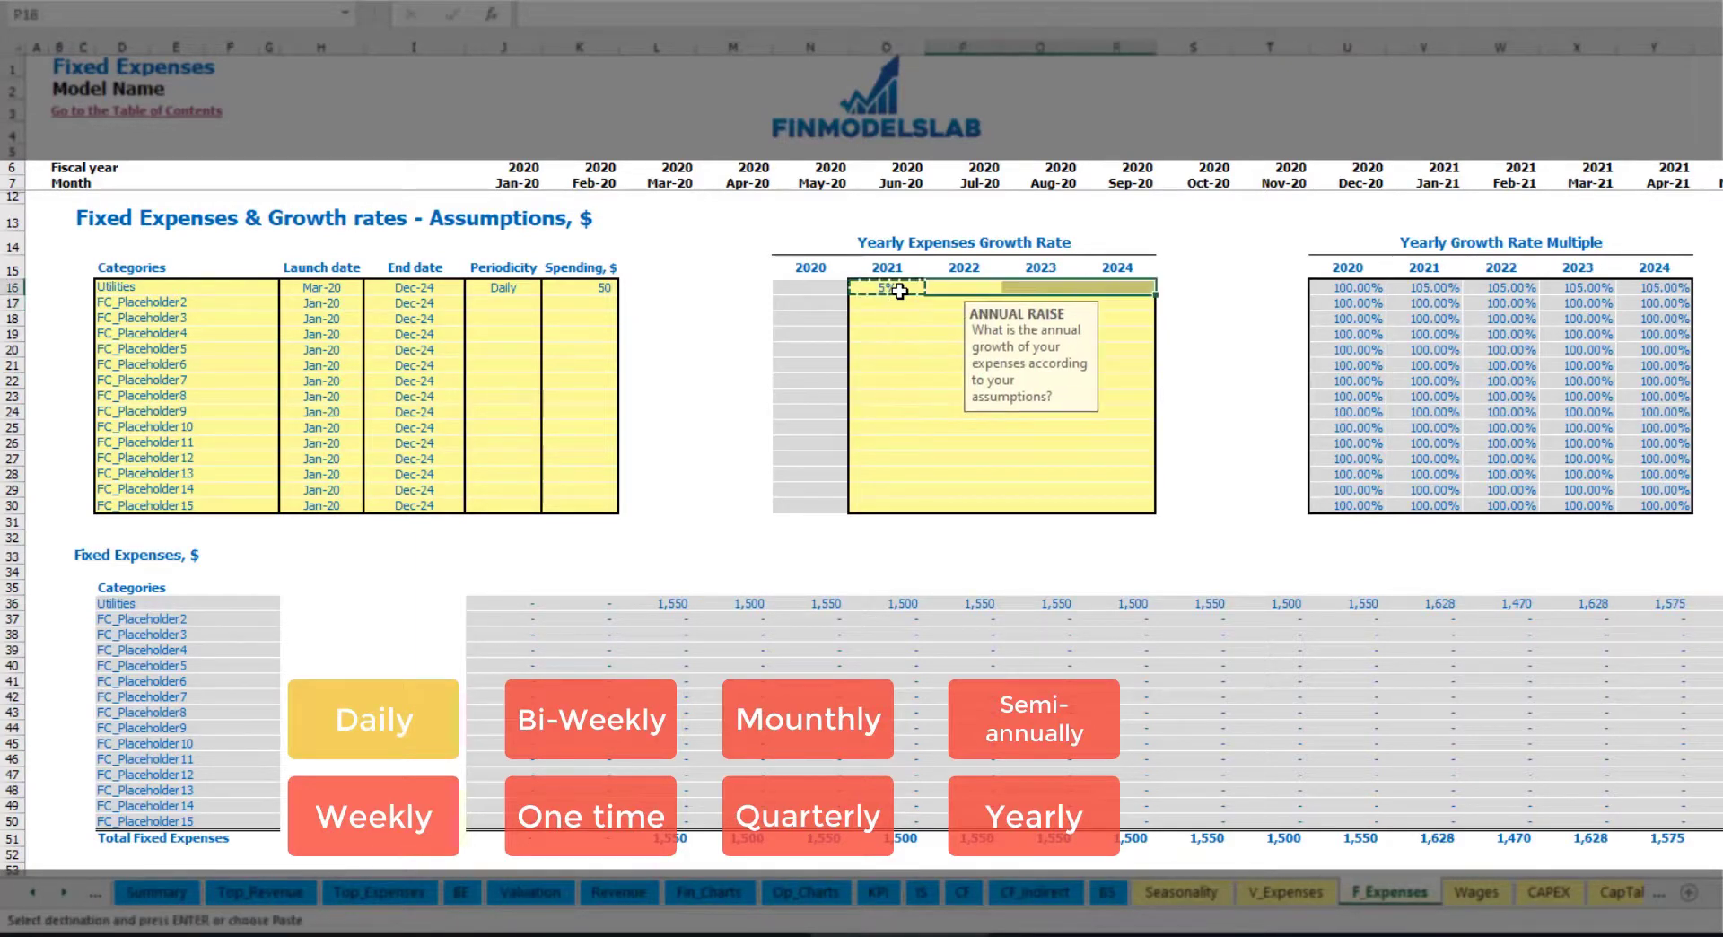
key(ctrl+v)
drag(888, 287, 1117, 287)
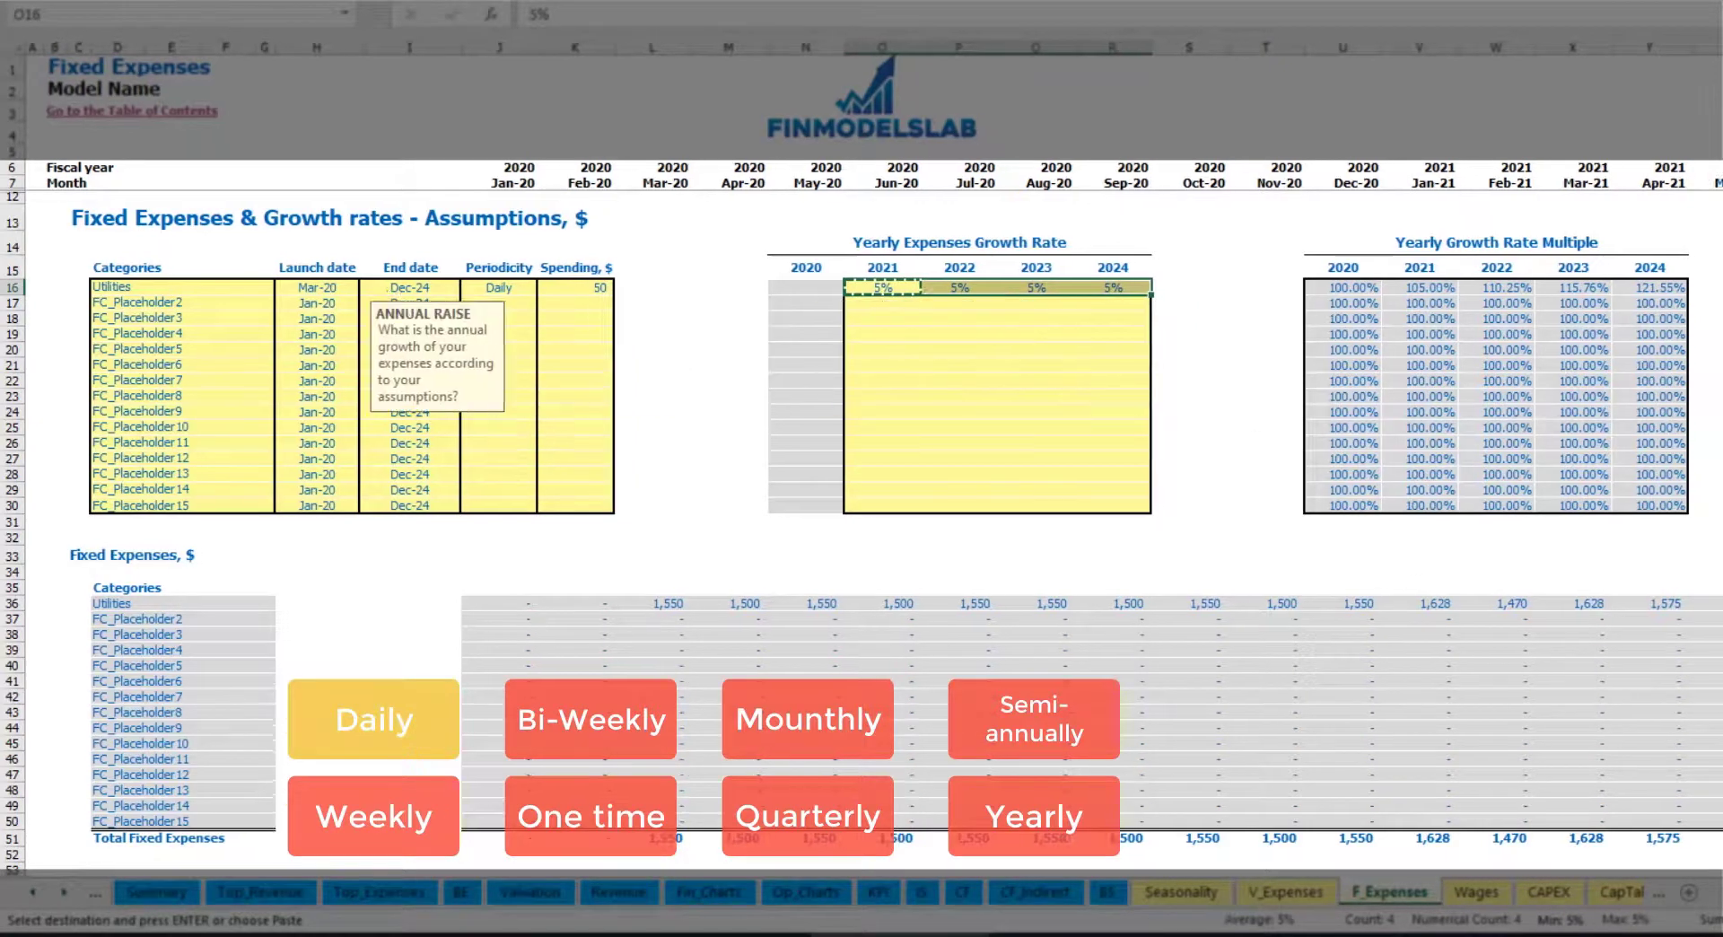
scroll(1600, 868, right, 10)
scroll(1600, 868, left, 10)
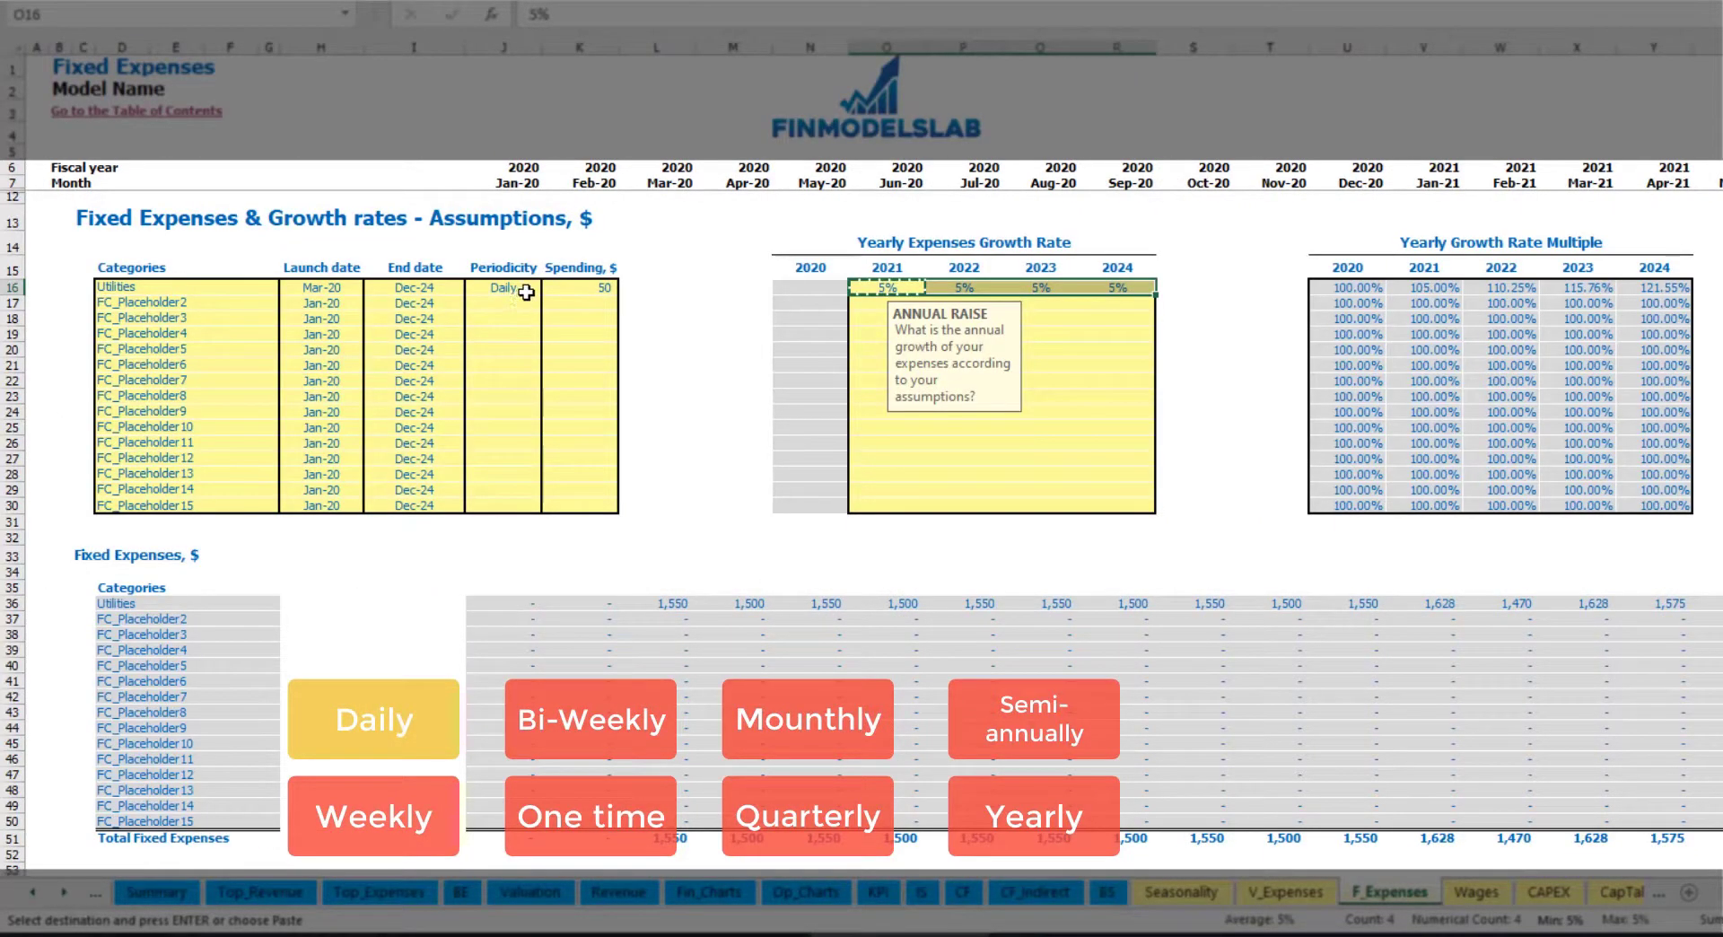
Name the second fixed expense category Advertising and make it accrue from Mar-20 to Aug-24
click(201, 300)
key(Escape)
text(Advertising)
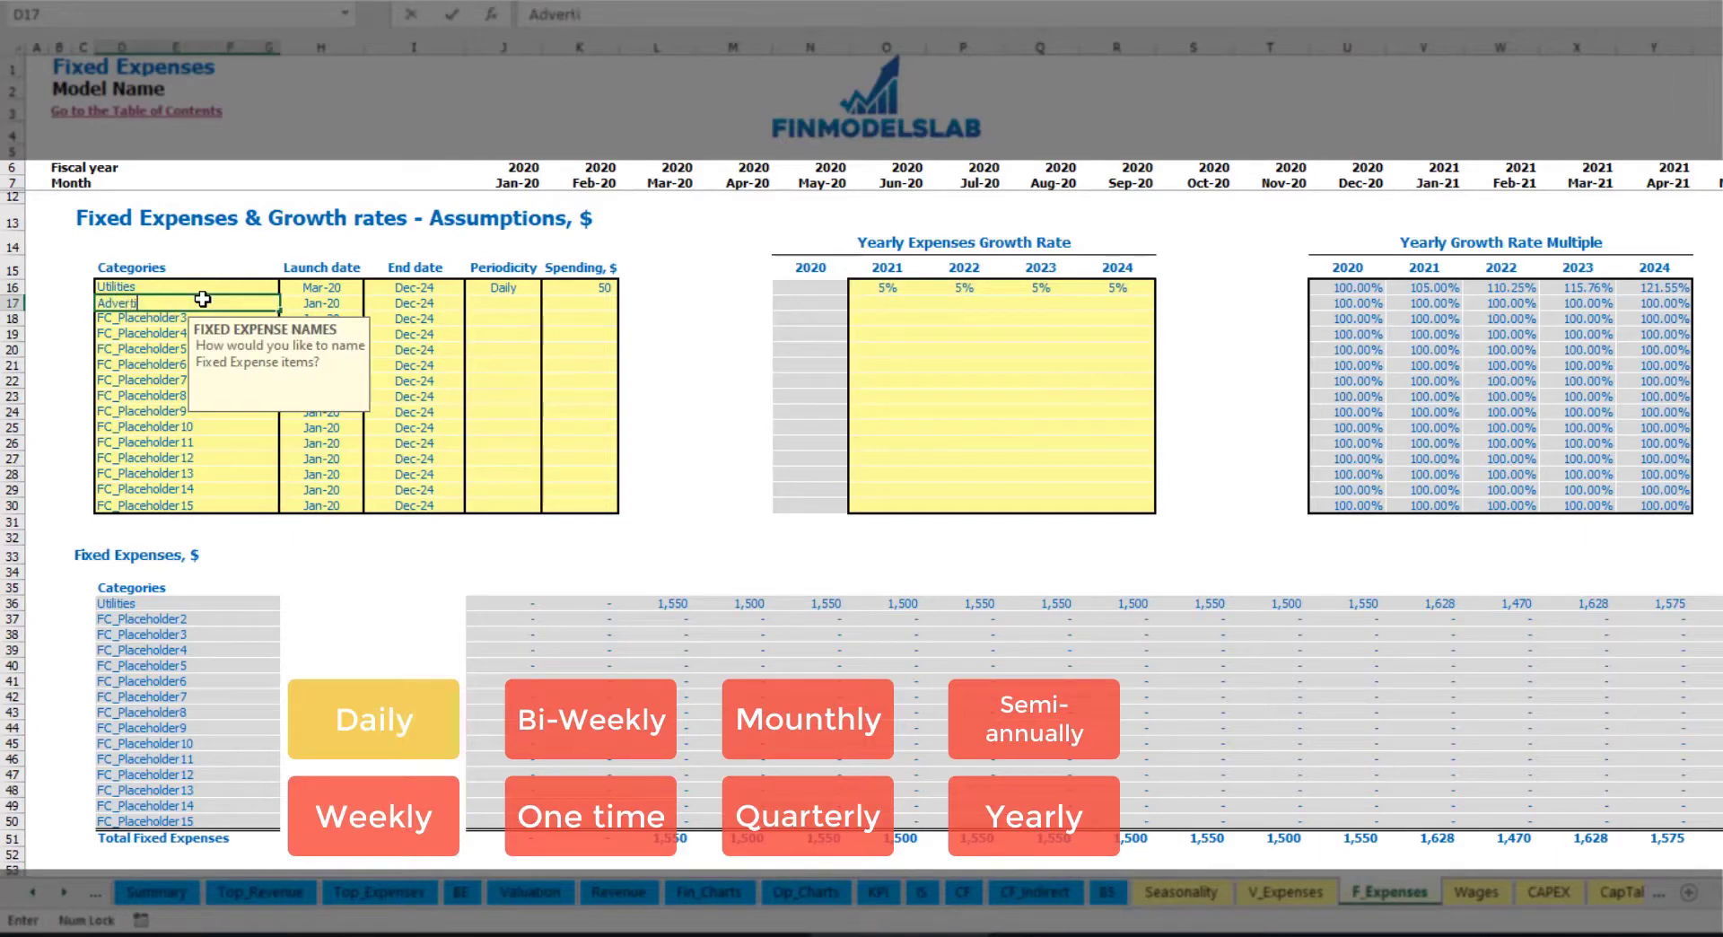
click(322, 305)
click(371, 303)
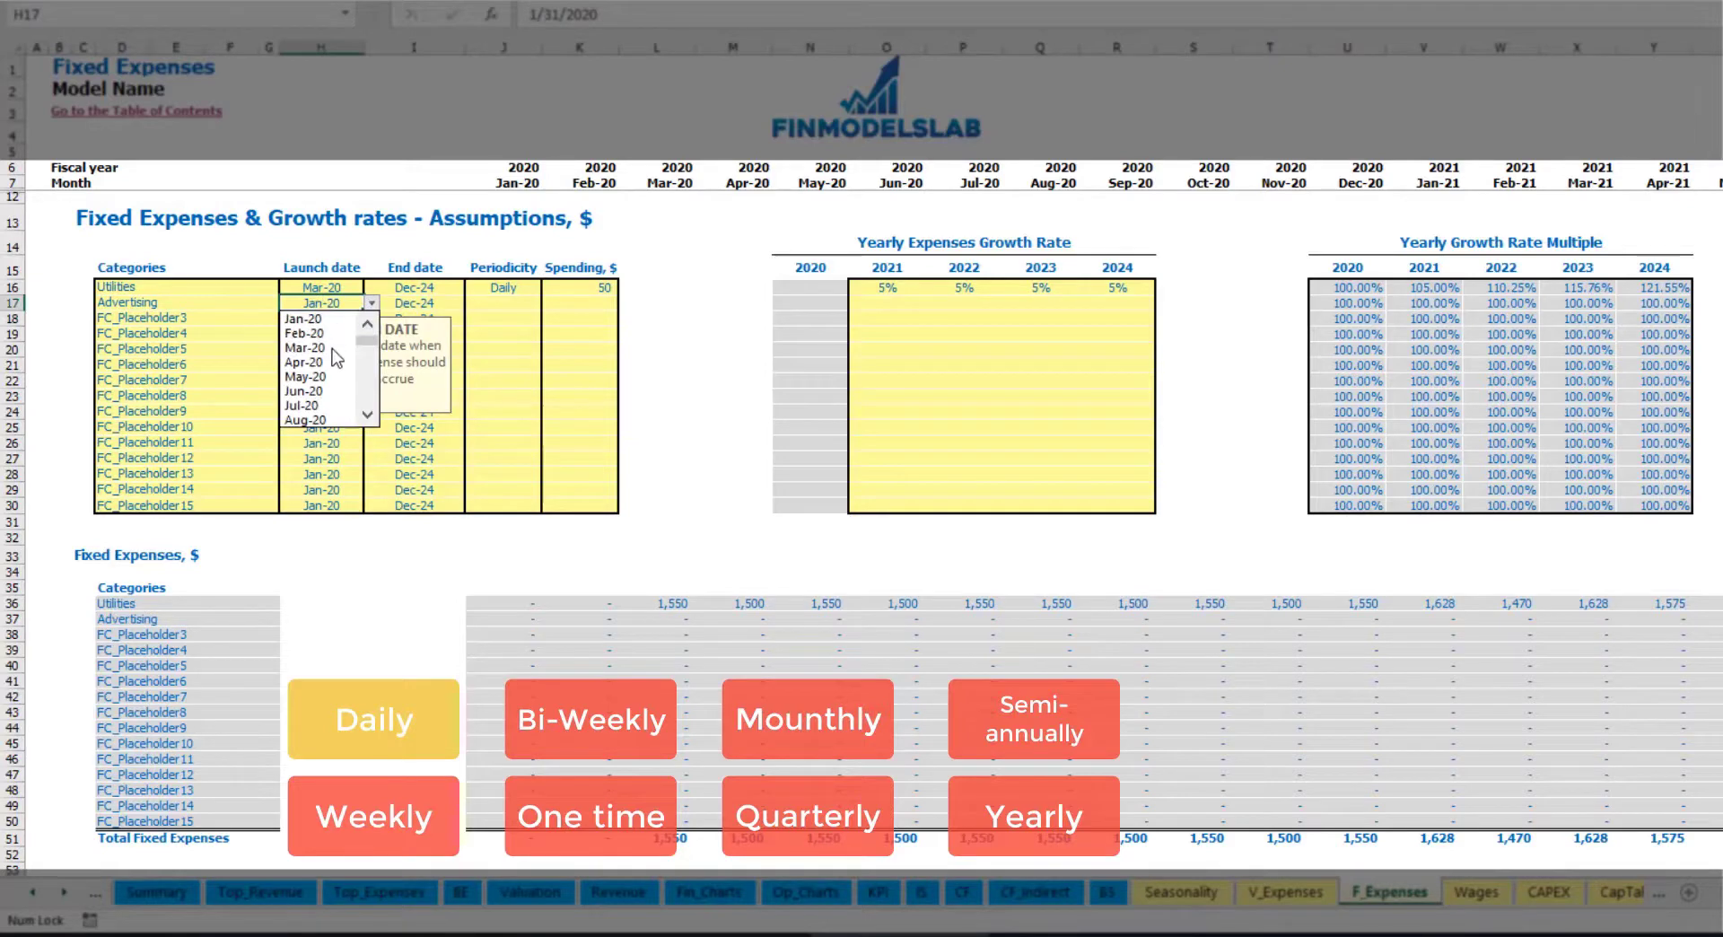
click(323, 346)
click(422, 303)
click(473, 303)
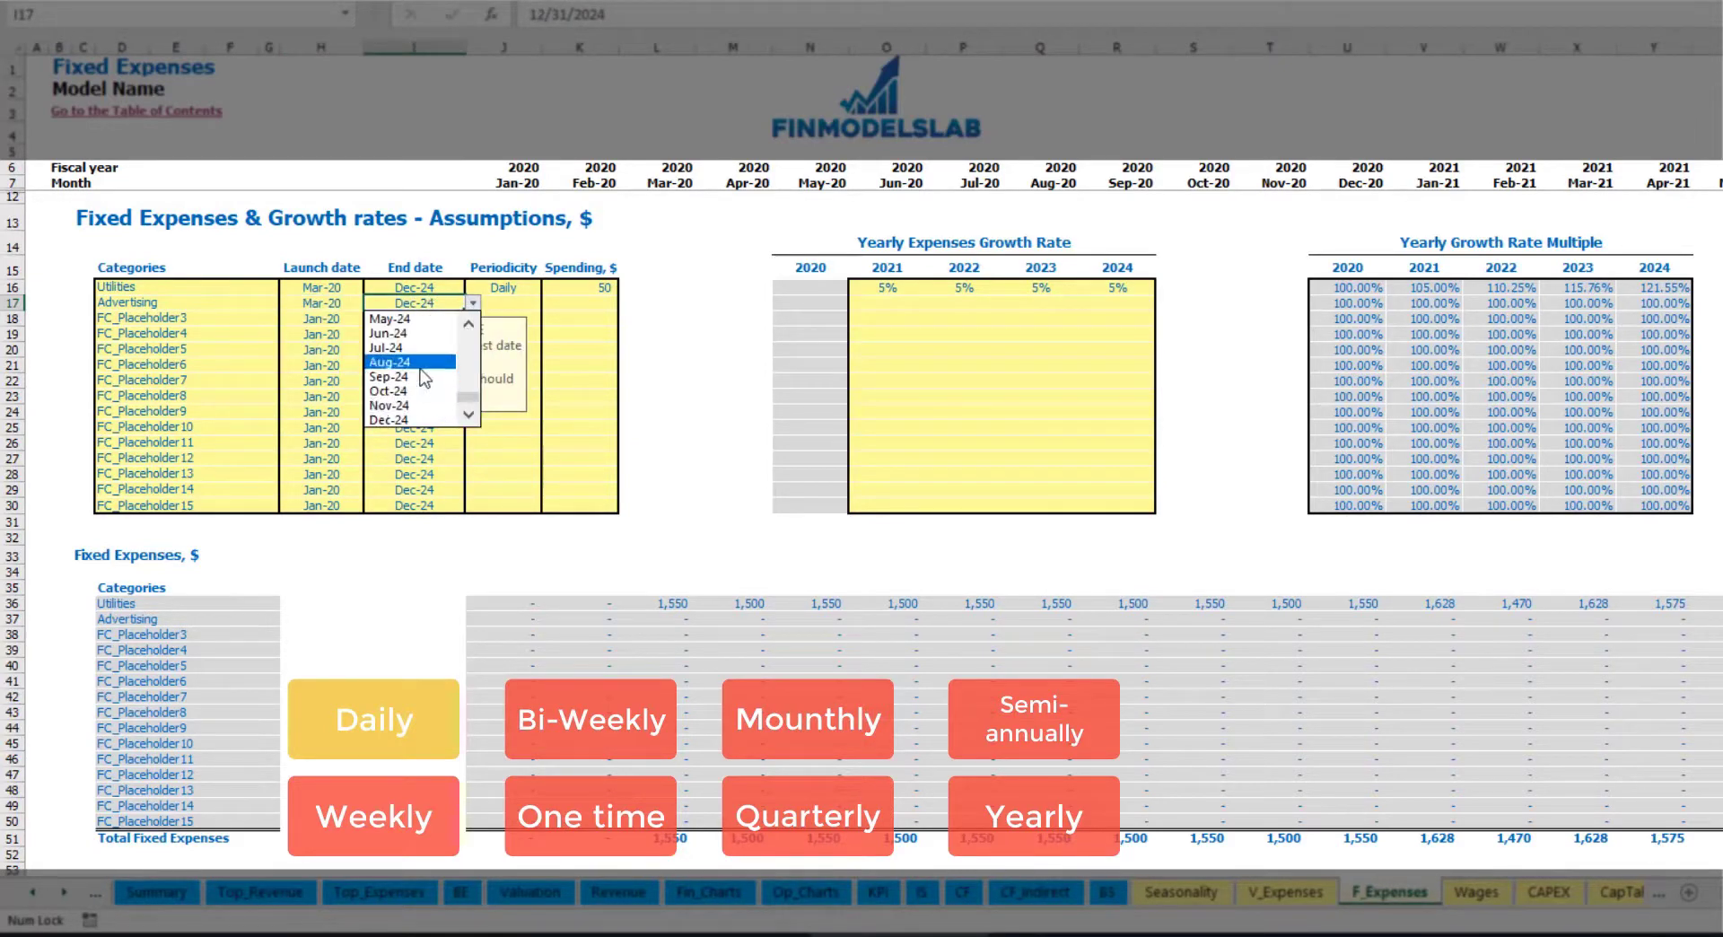
click(420, 362)
Set the Advertising periodicity to Weekly and its spending to 100
click(504, 304)
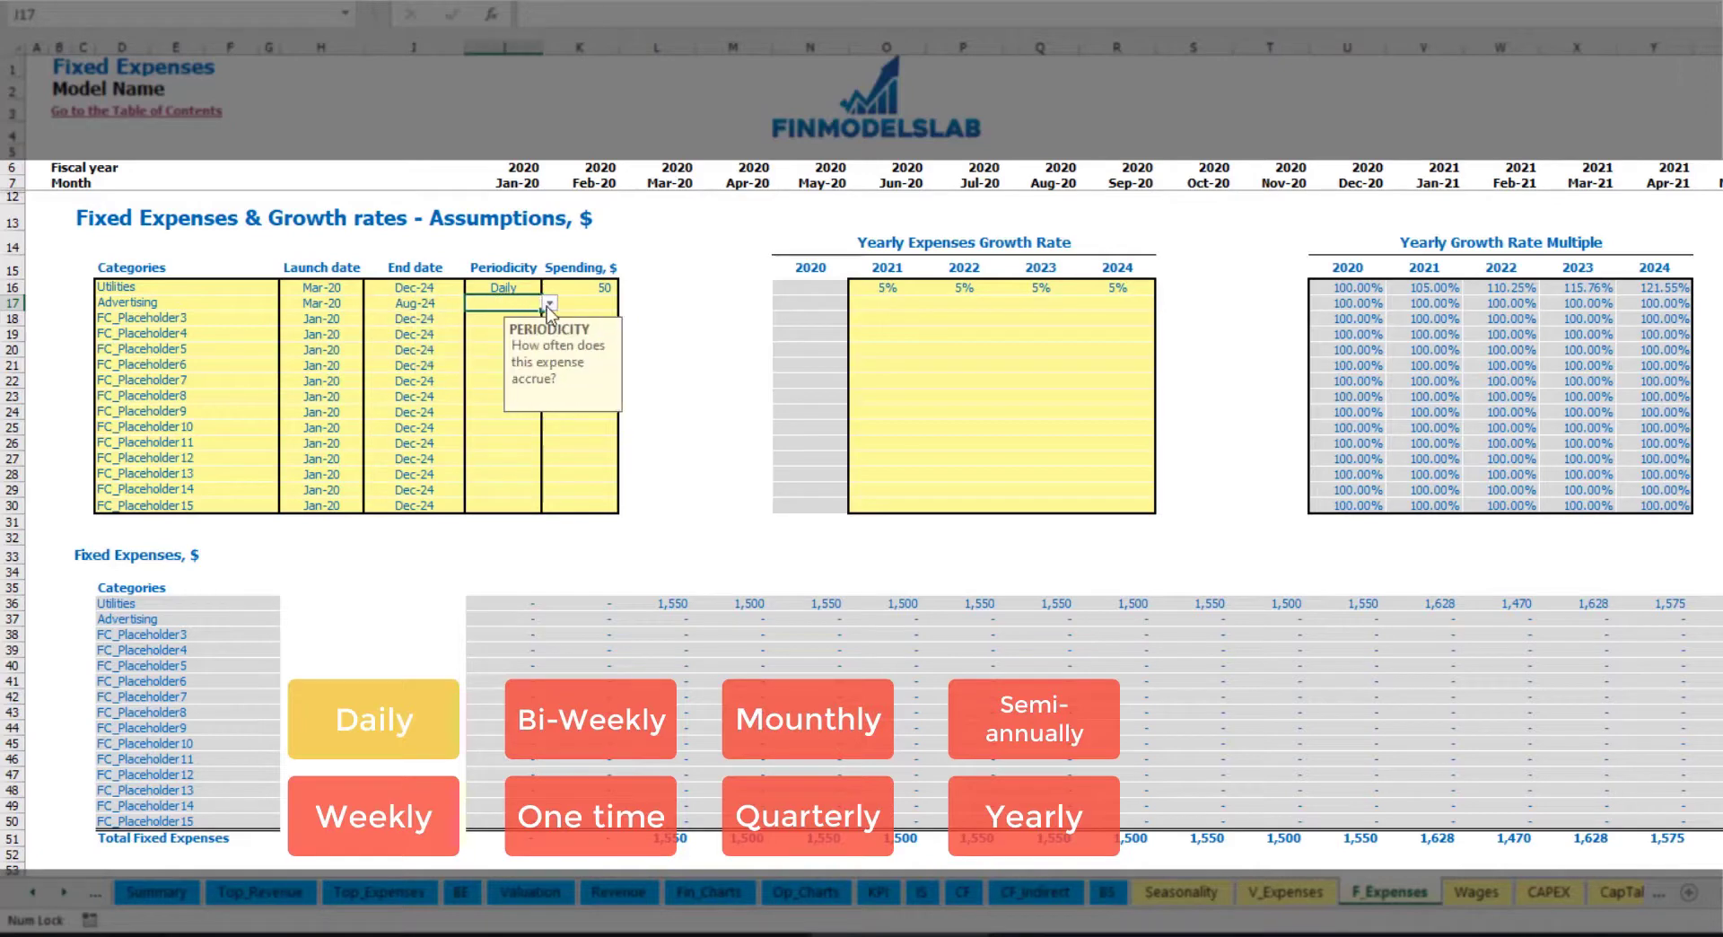
click(548, 304)
click(515, 339)
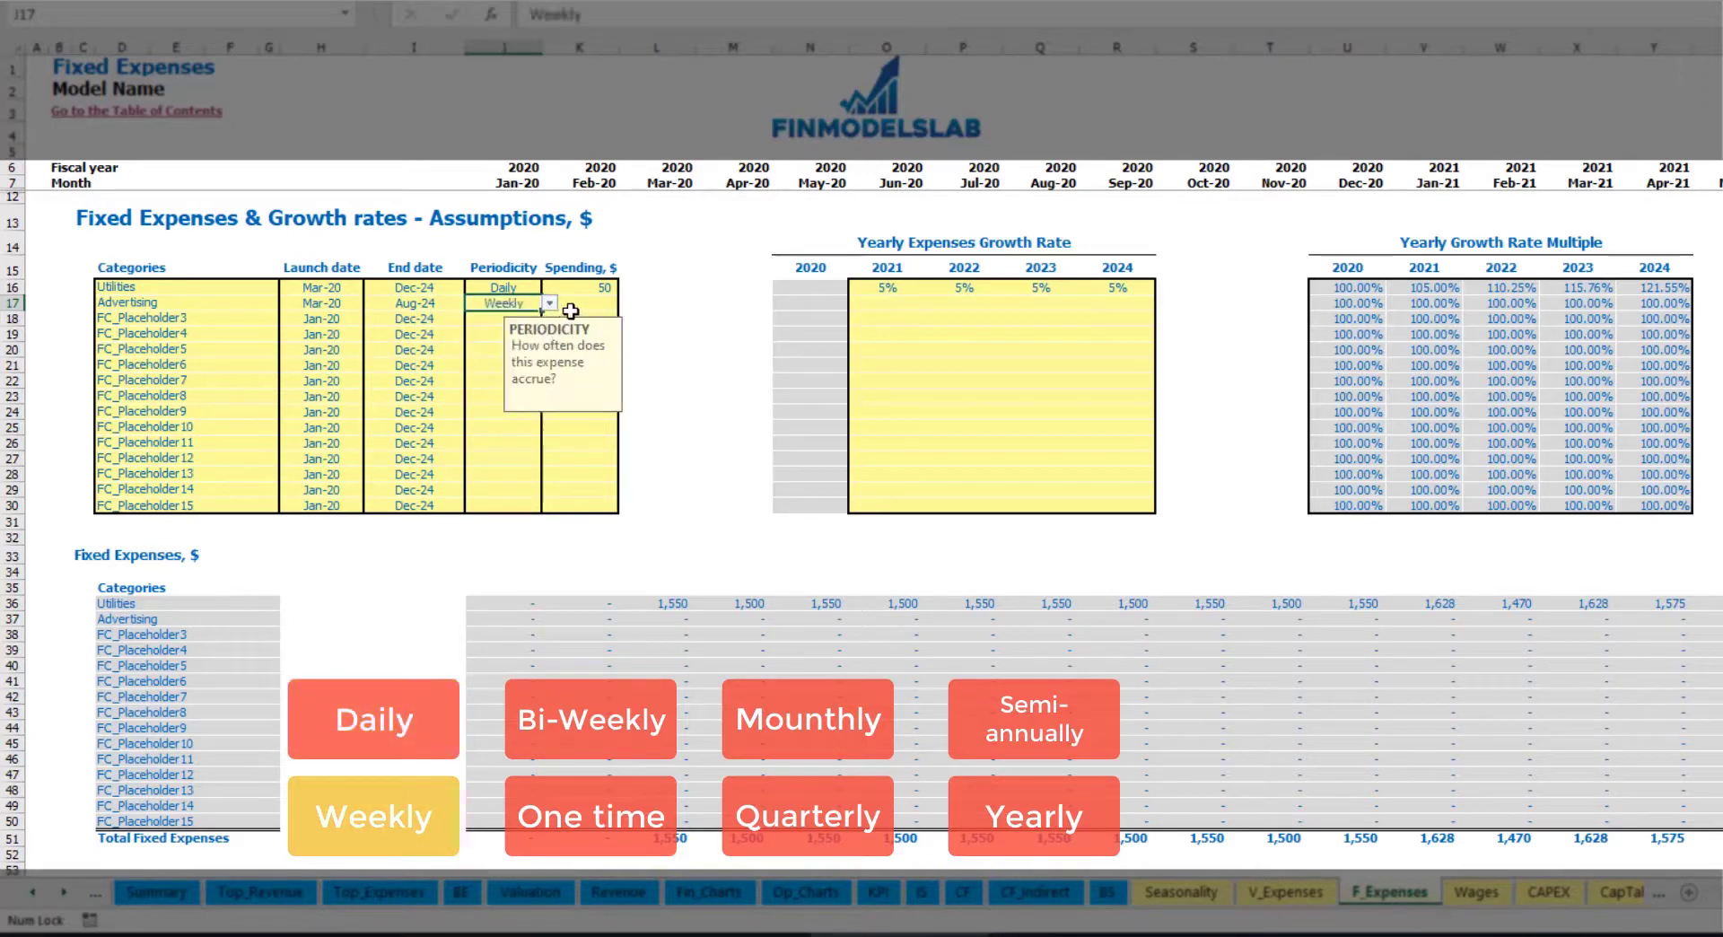
click(575, 306)
text(100)
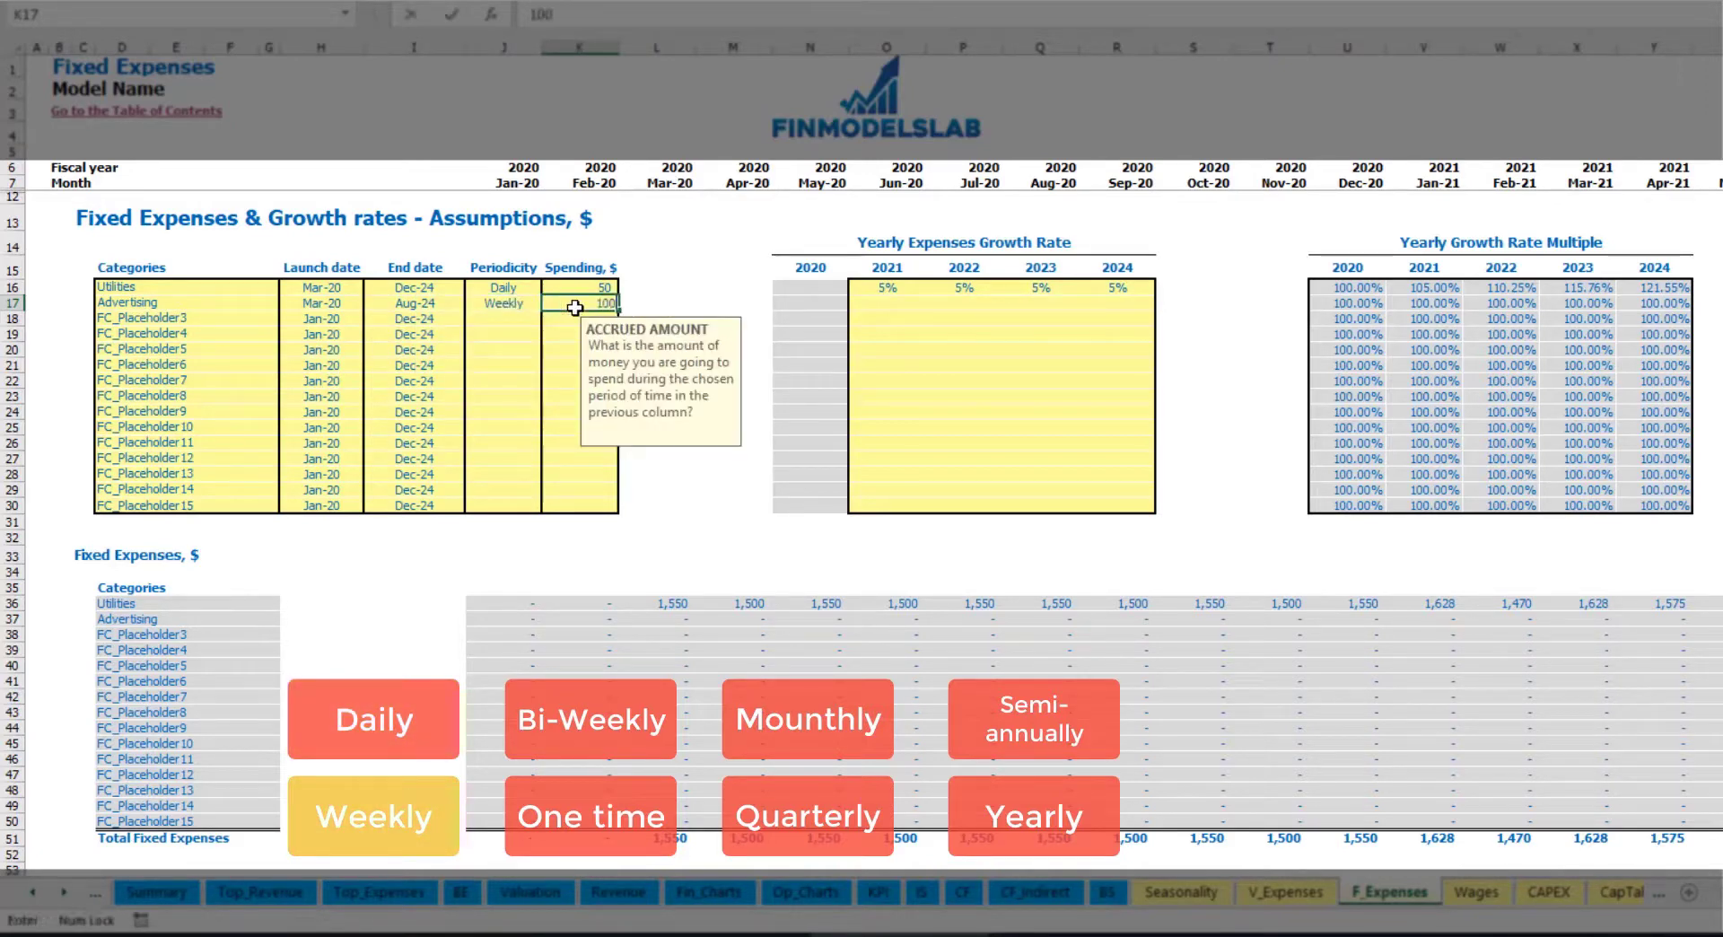
key(Return)
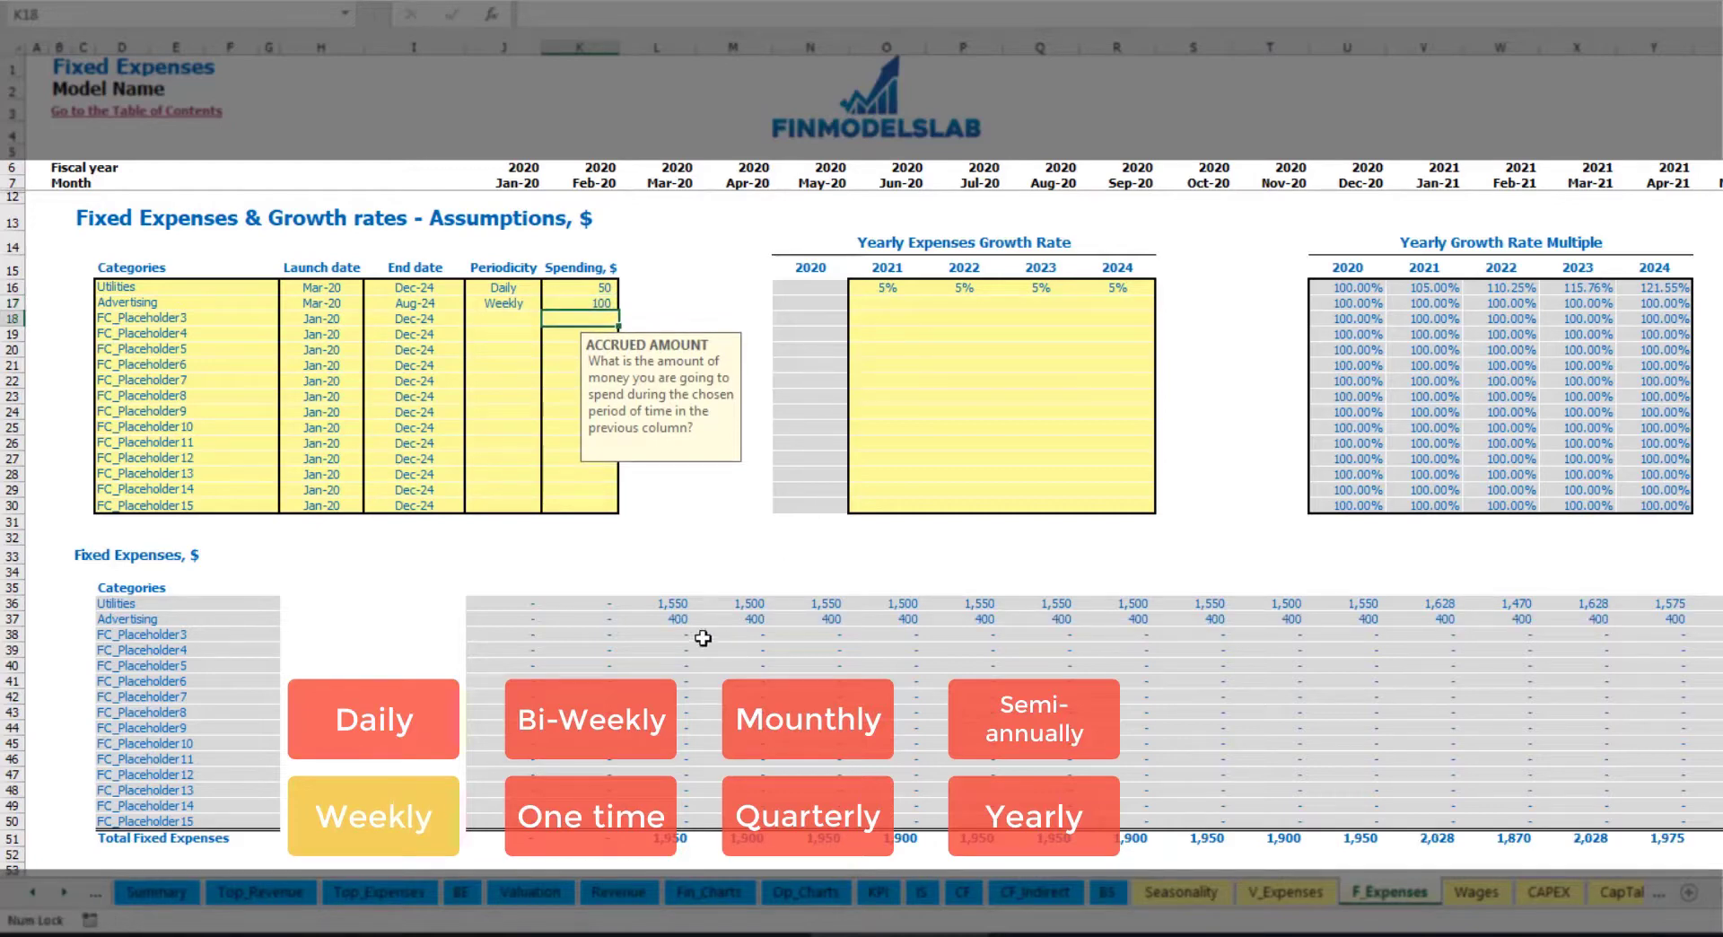
Examine the weekly-based Advertising amounts from March 2020 through the last months of 2024
click(680, 619)
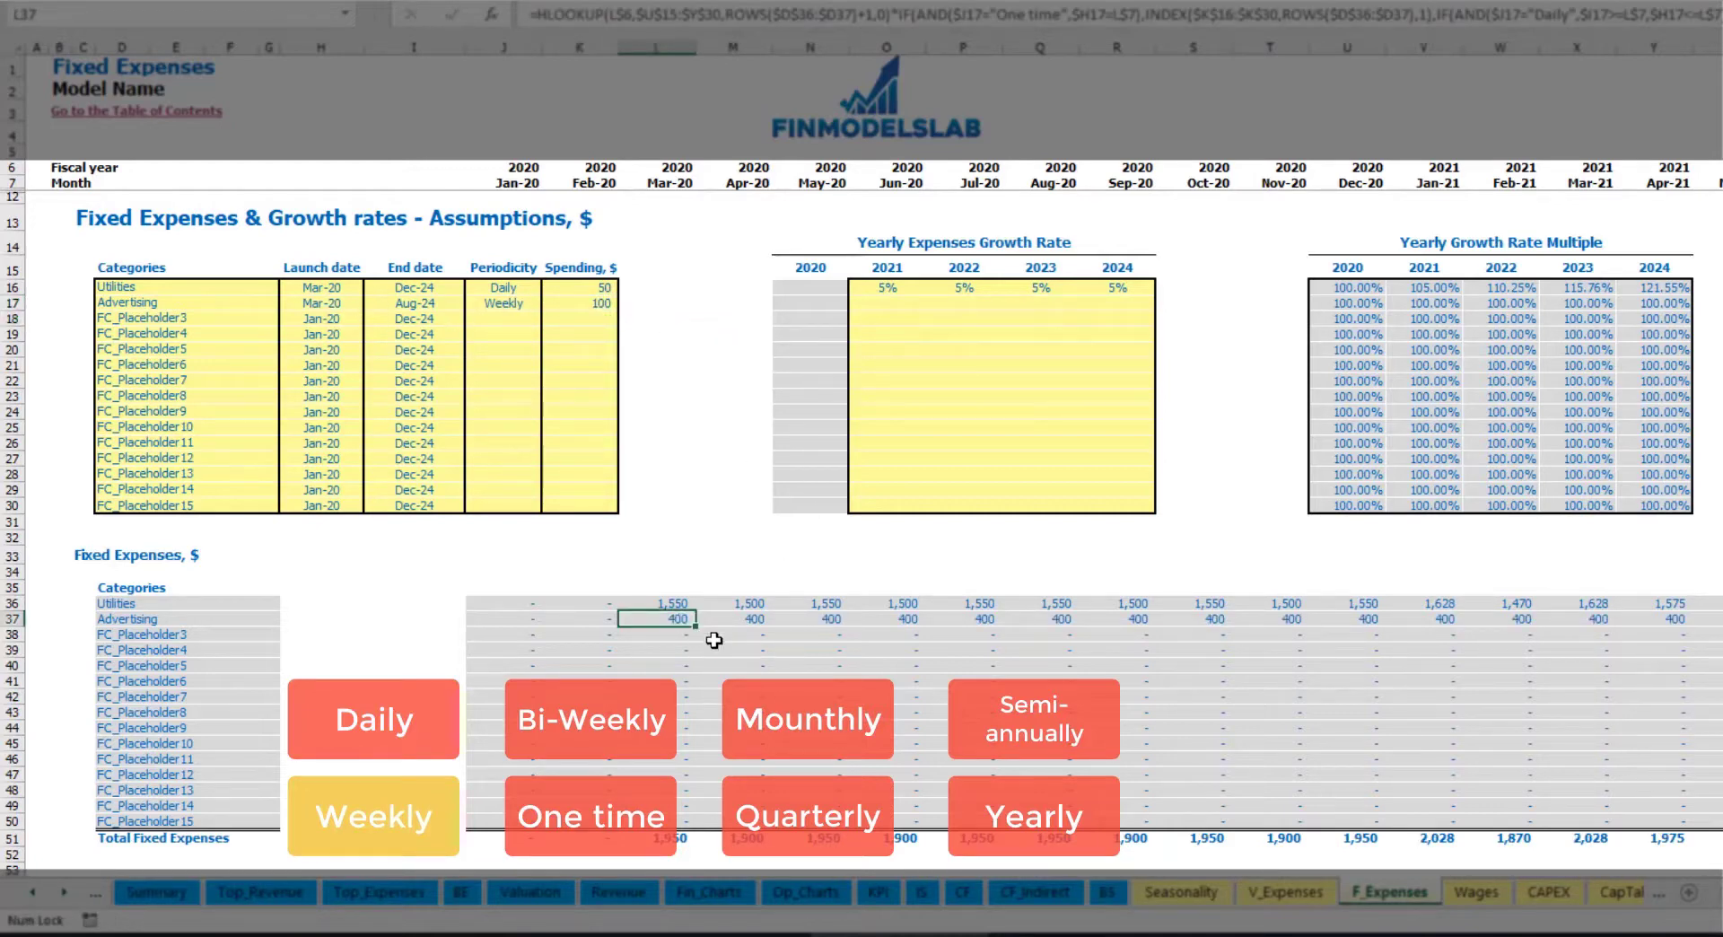
drag(1716, 893, 1722, 893)
click(1718, 47)
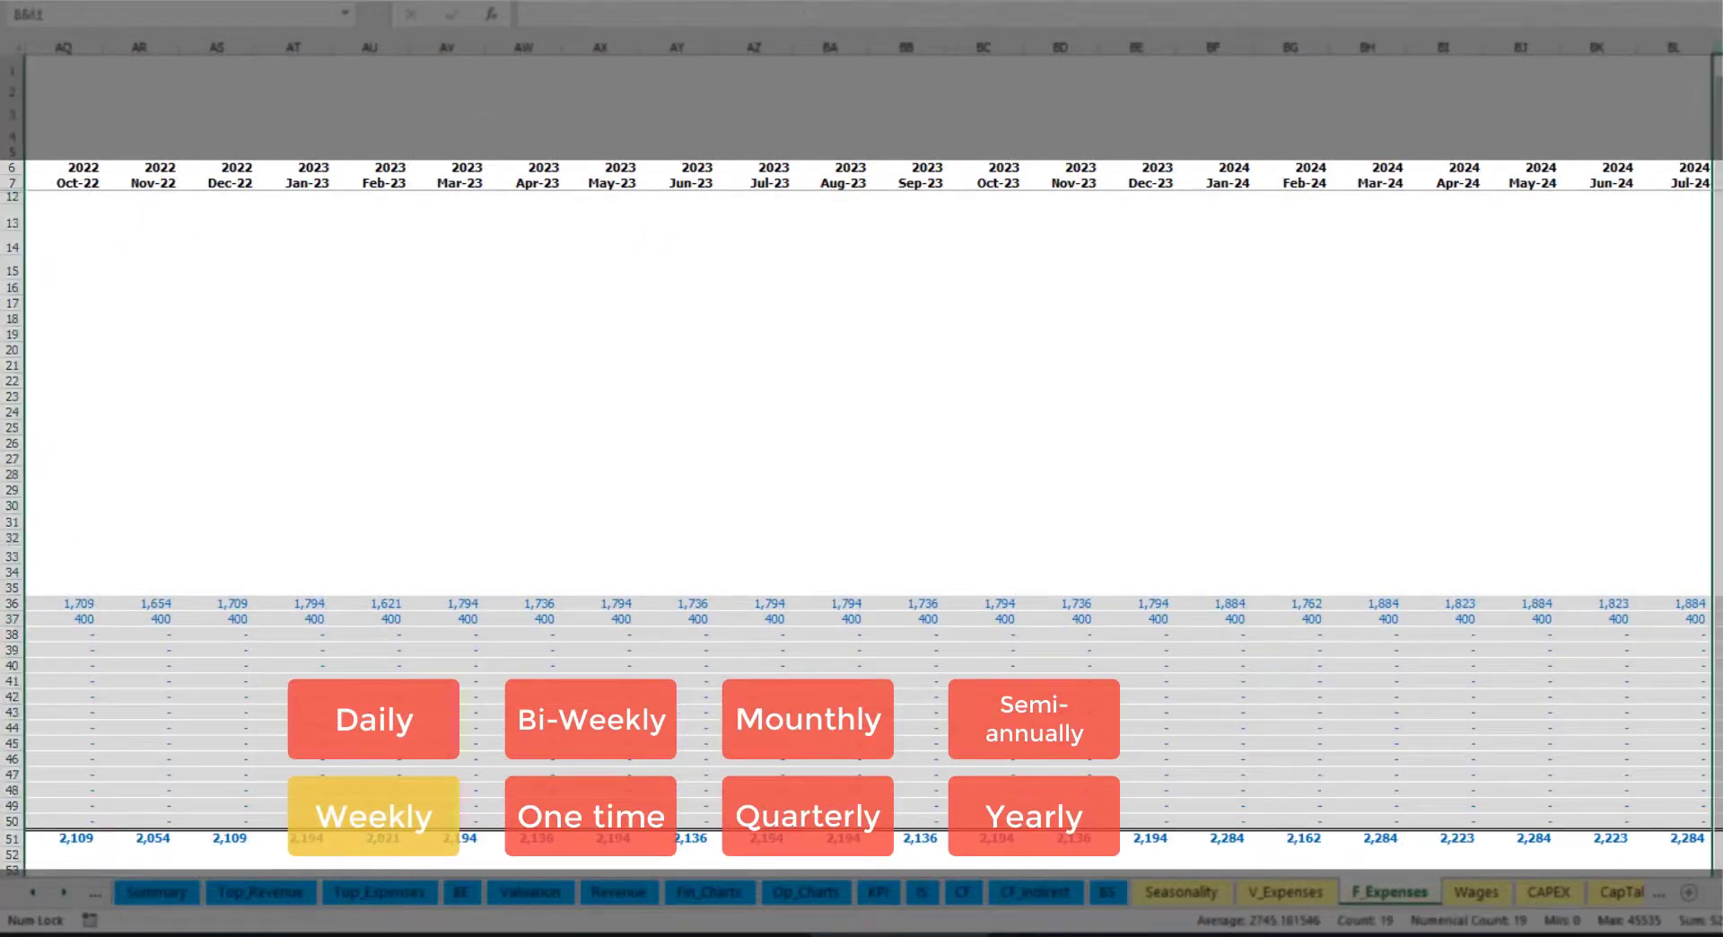
click(1718, 619)
drag(1722, 893, 1393, 930)
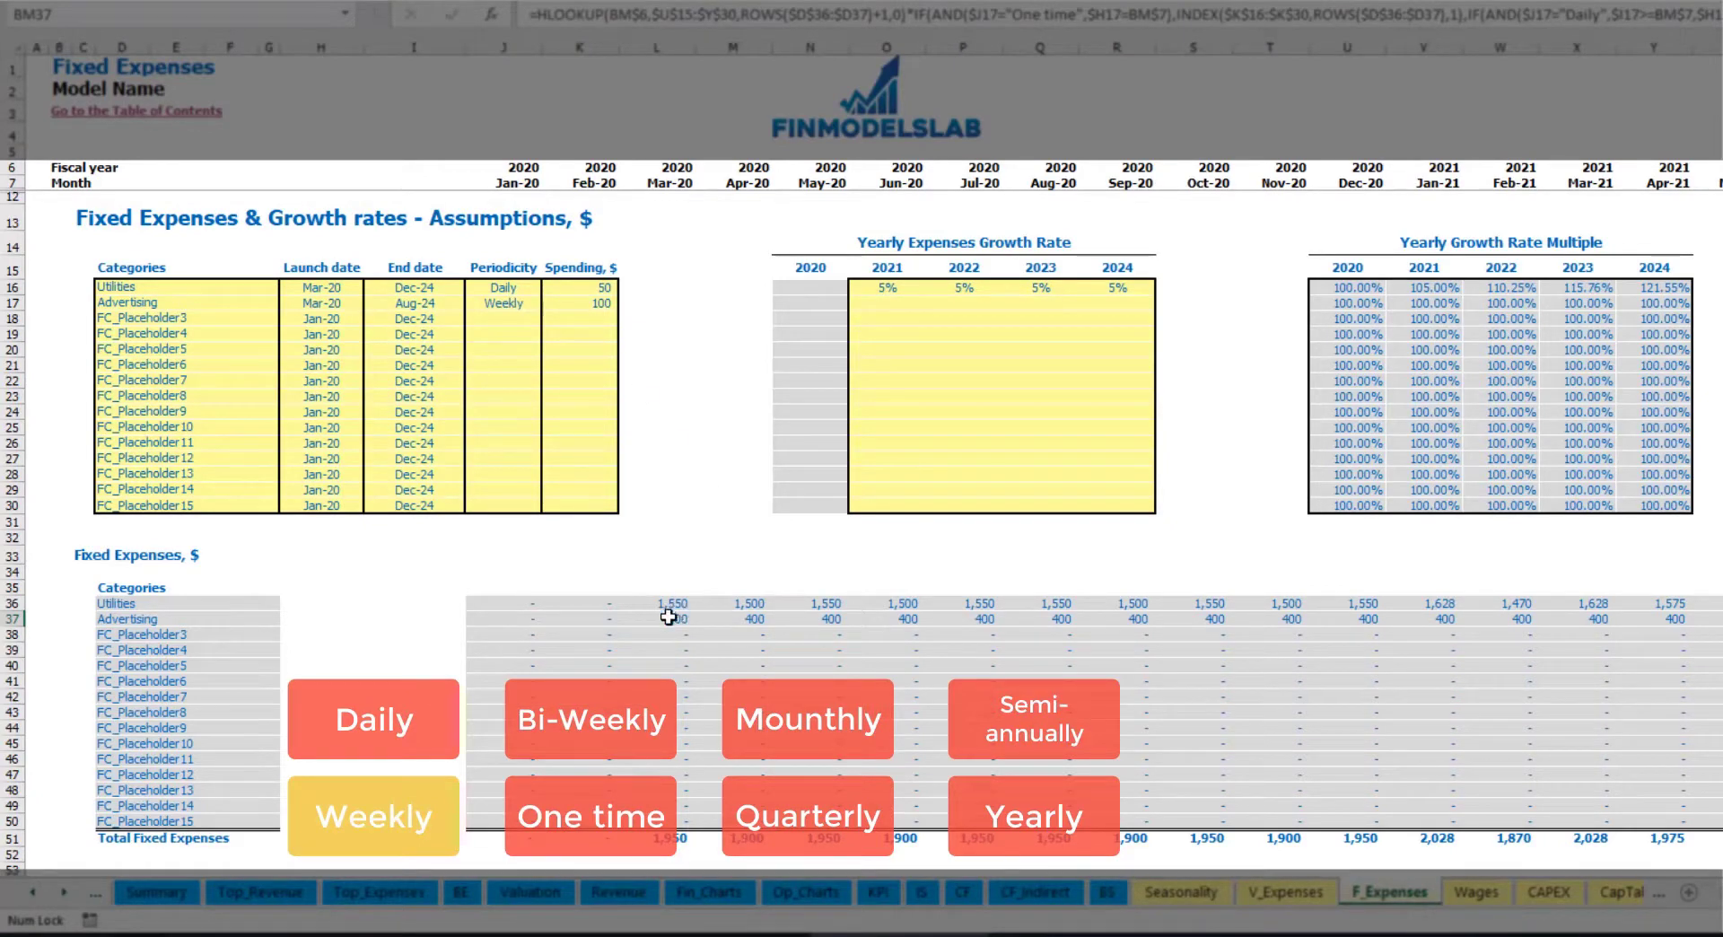
Change the Advertising periodicity to Bi-Weekly and its spending to 500
click(504, 303)
click(549, 303)
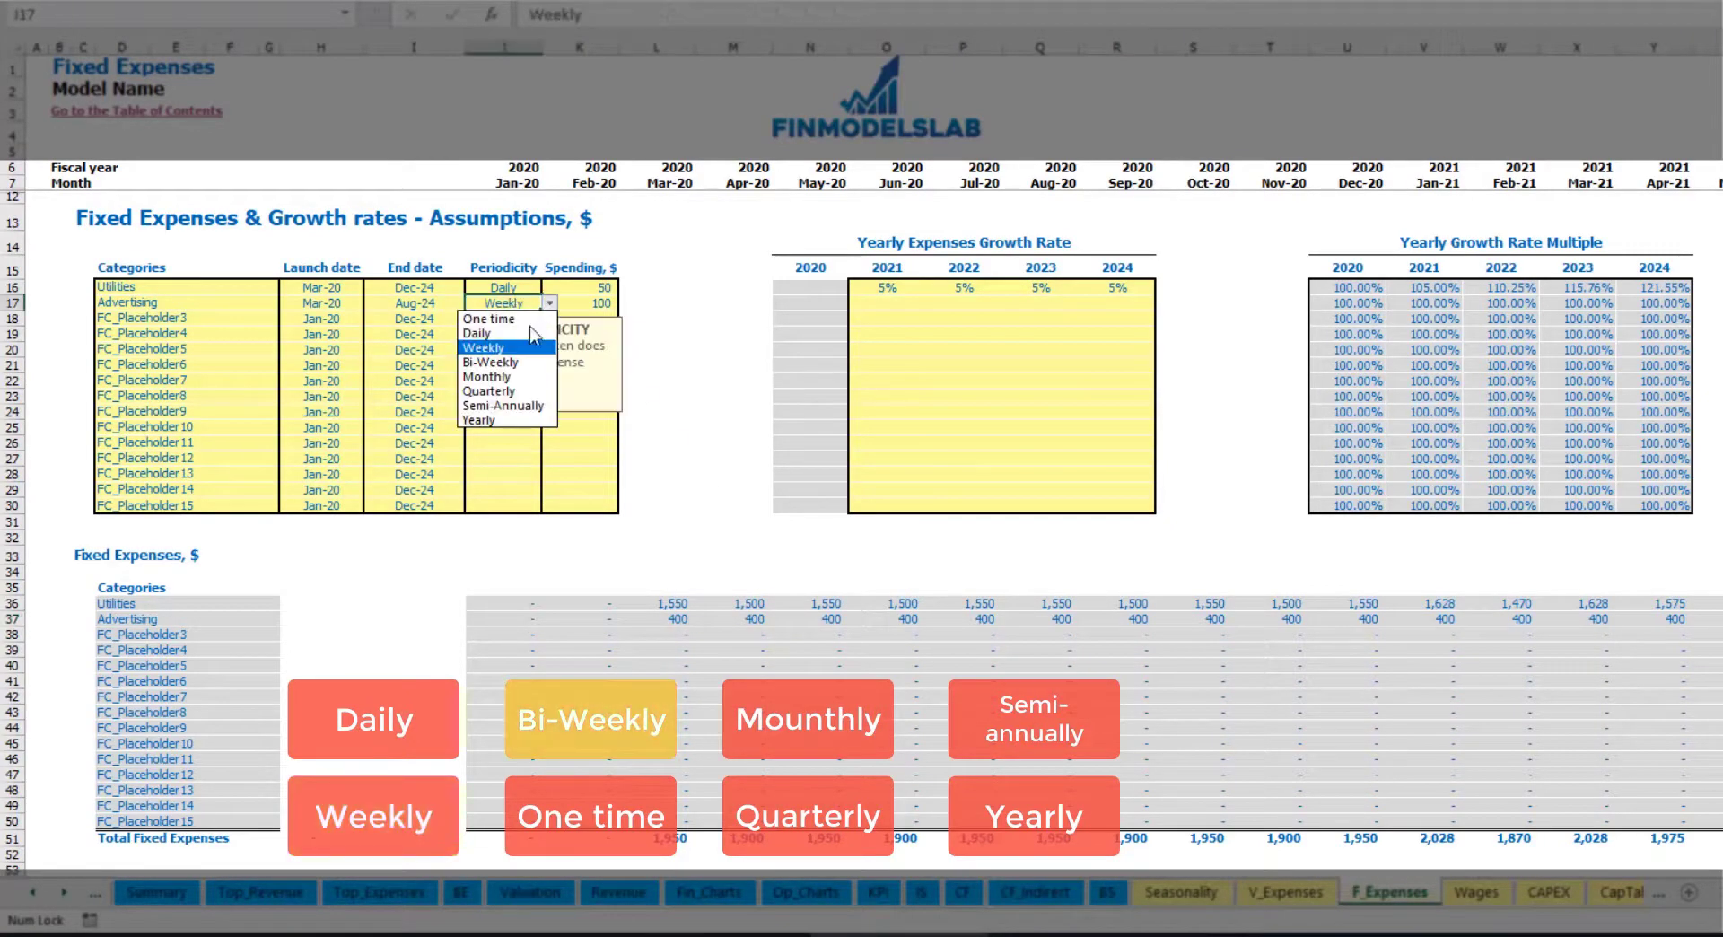
click(526, 363)
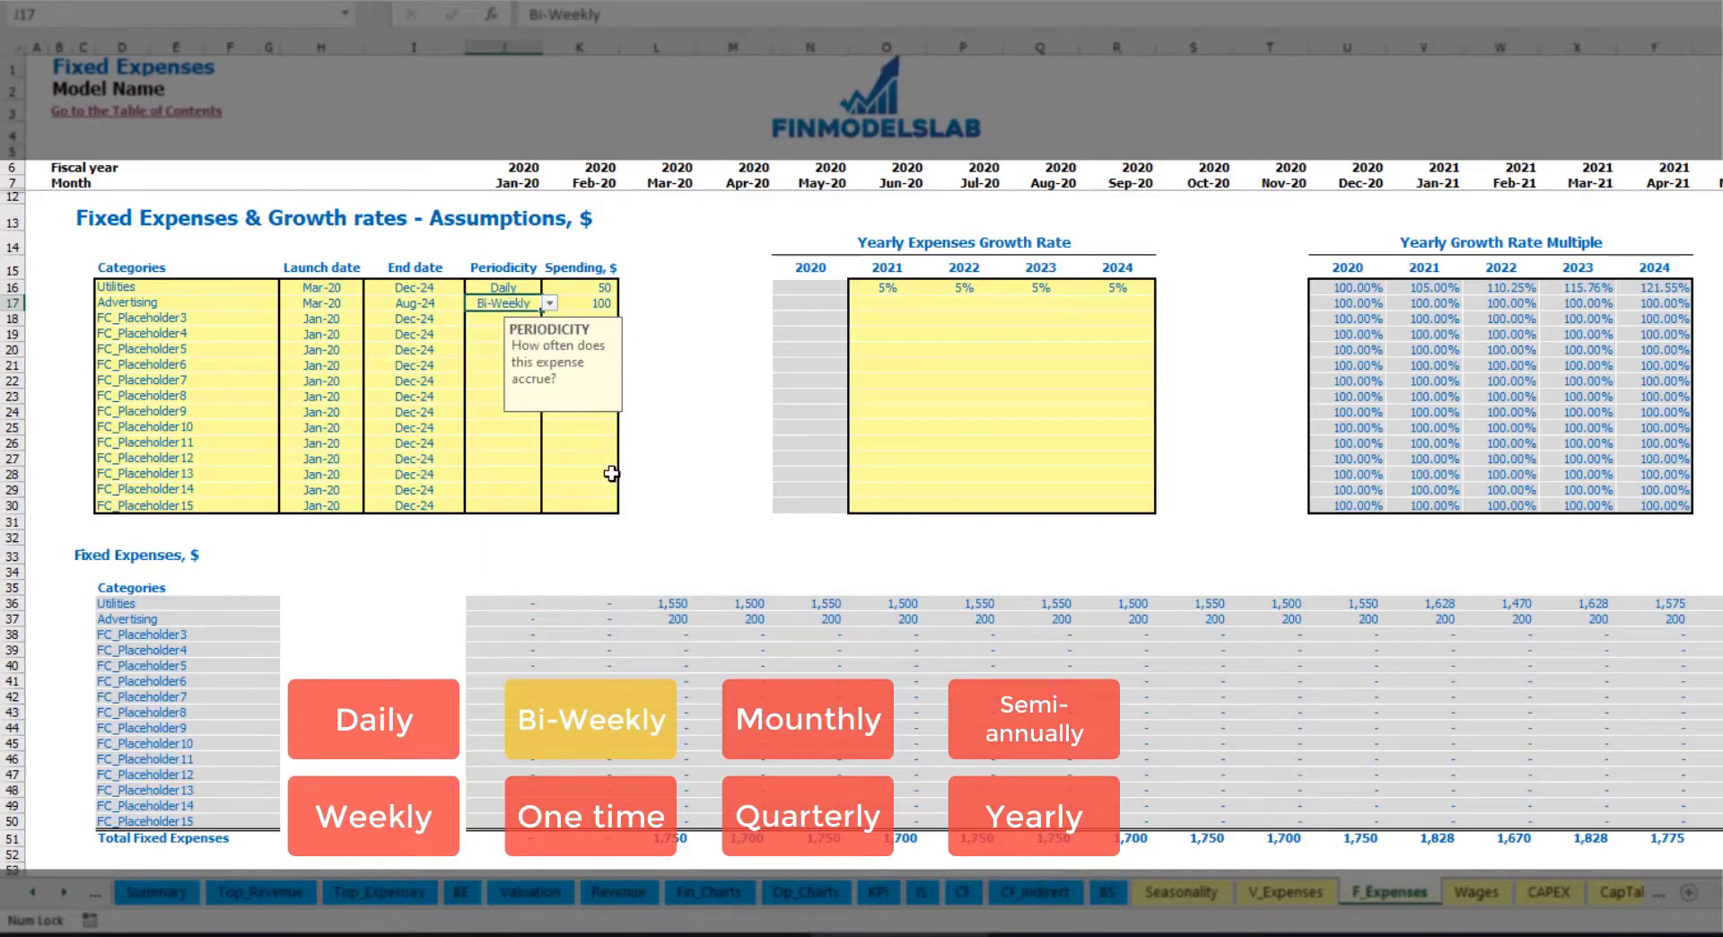
click(577, 303)
text(50)
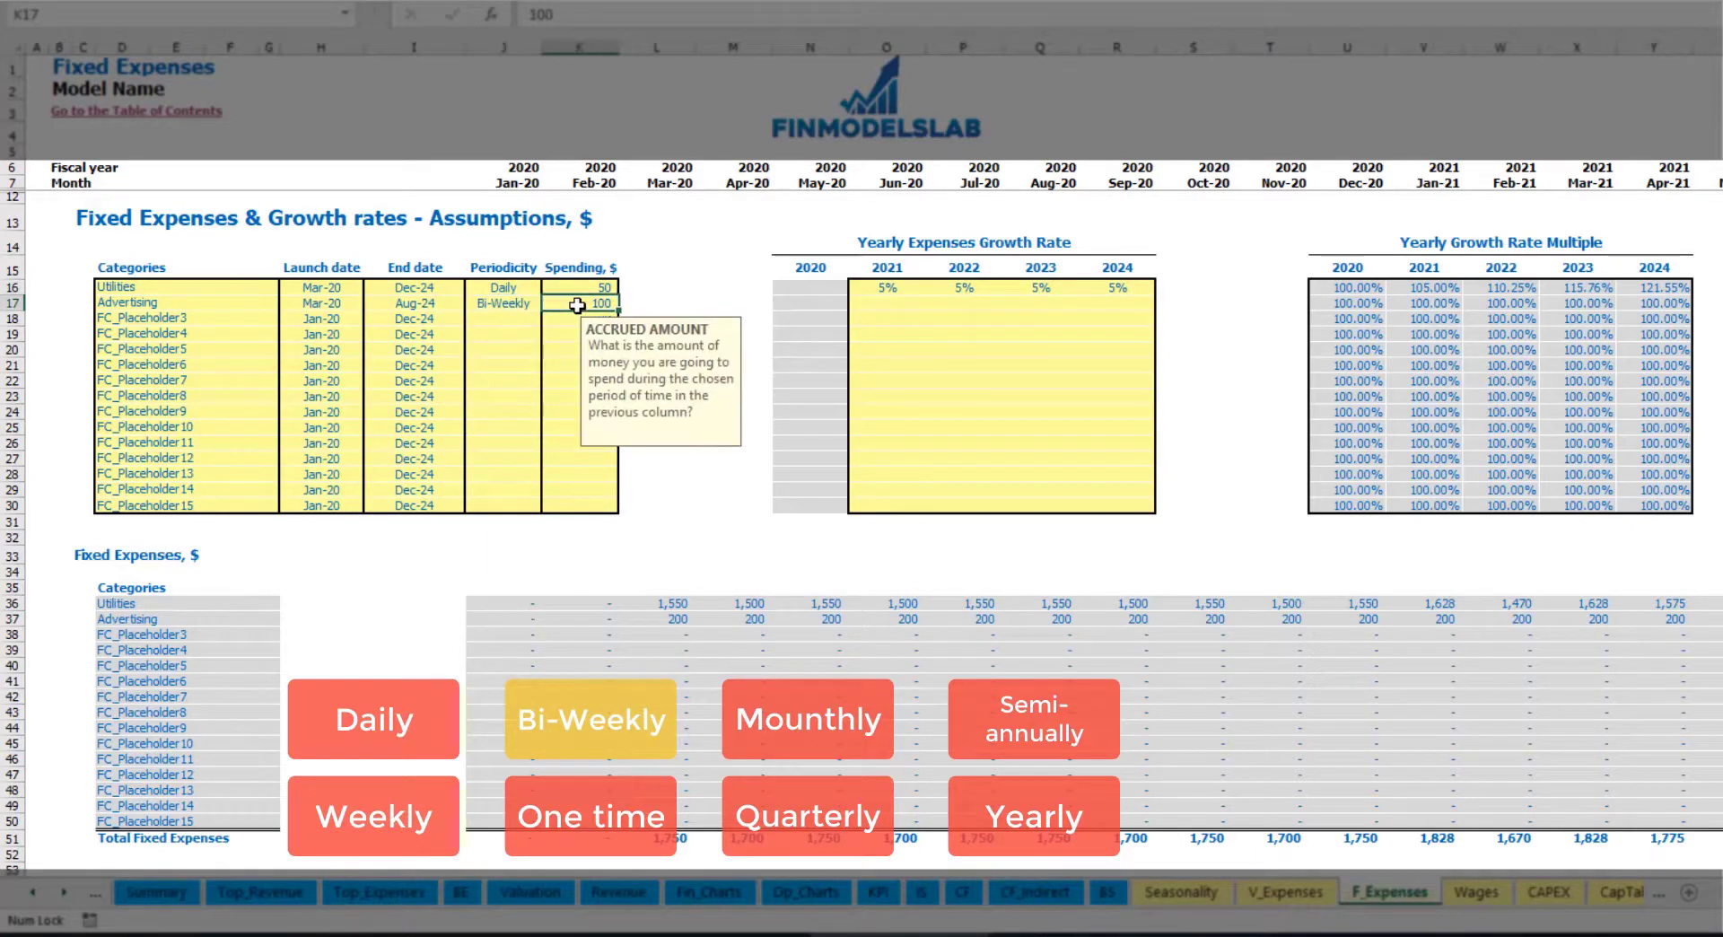
text(0)
key(Return)
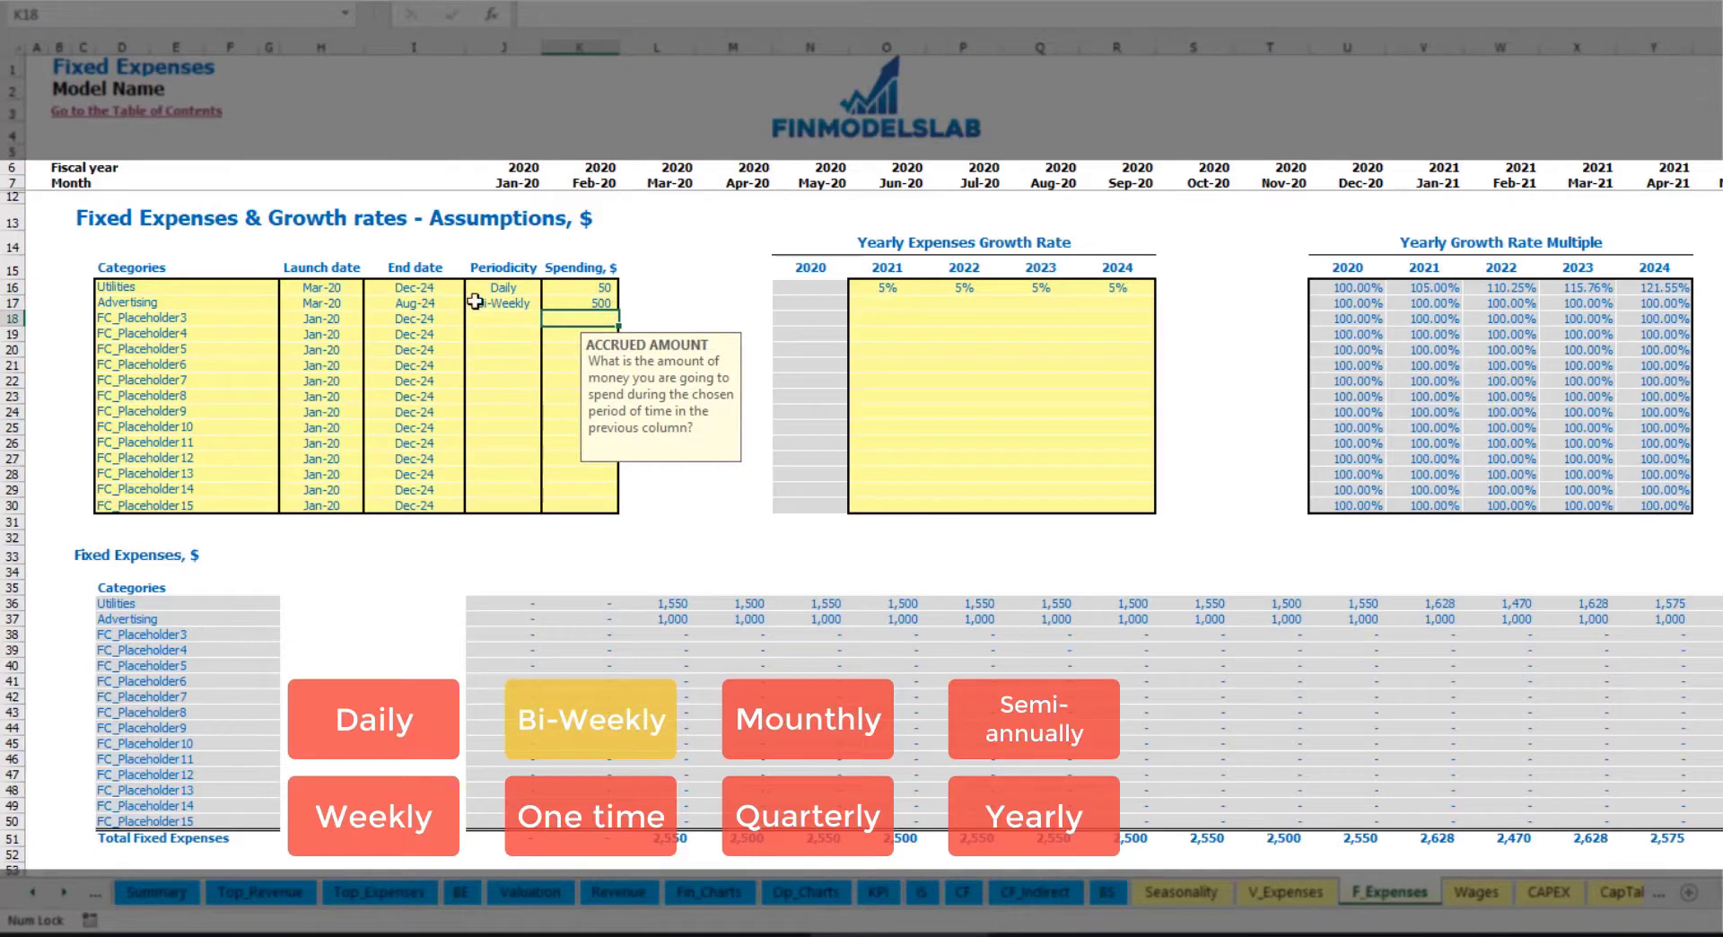
Change the Advertising launch date to Jul-20
click(334, 293)
click(325, 301)
click(380, 306)
click(356, 306)
click(368, 307)
click(322, 377)
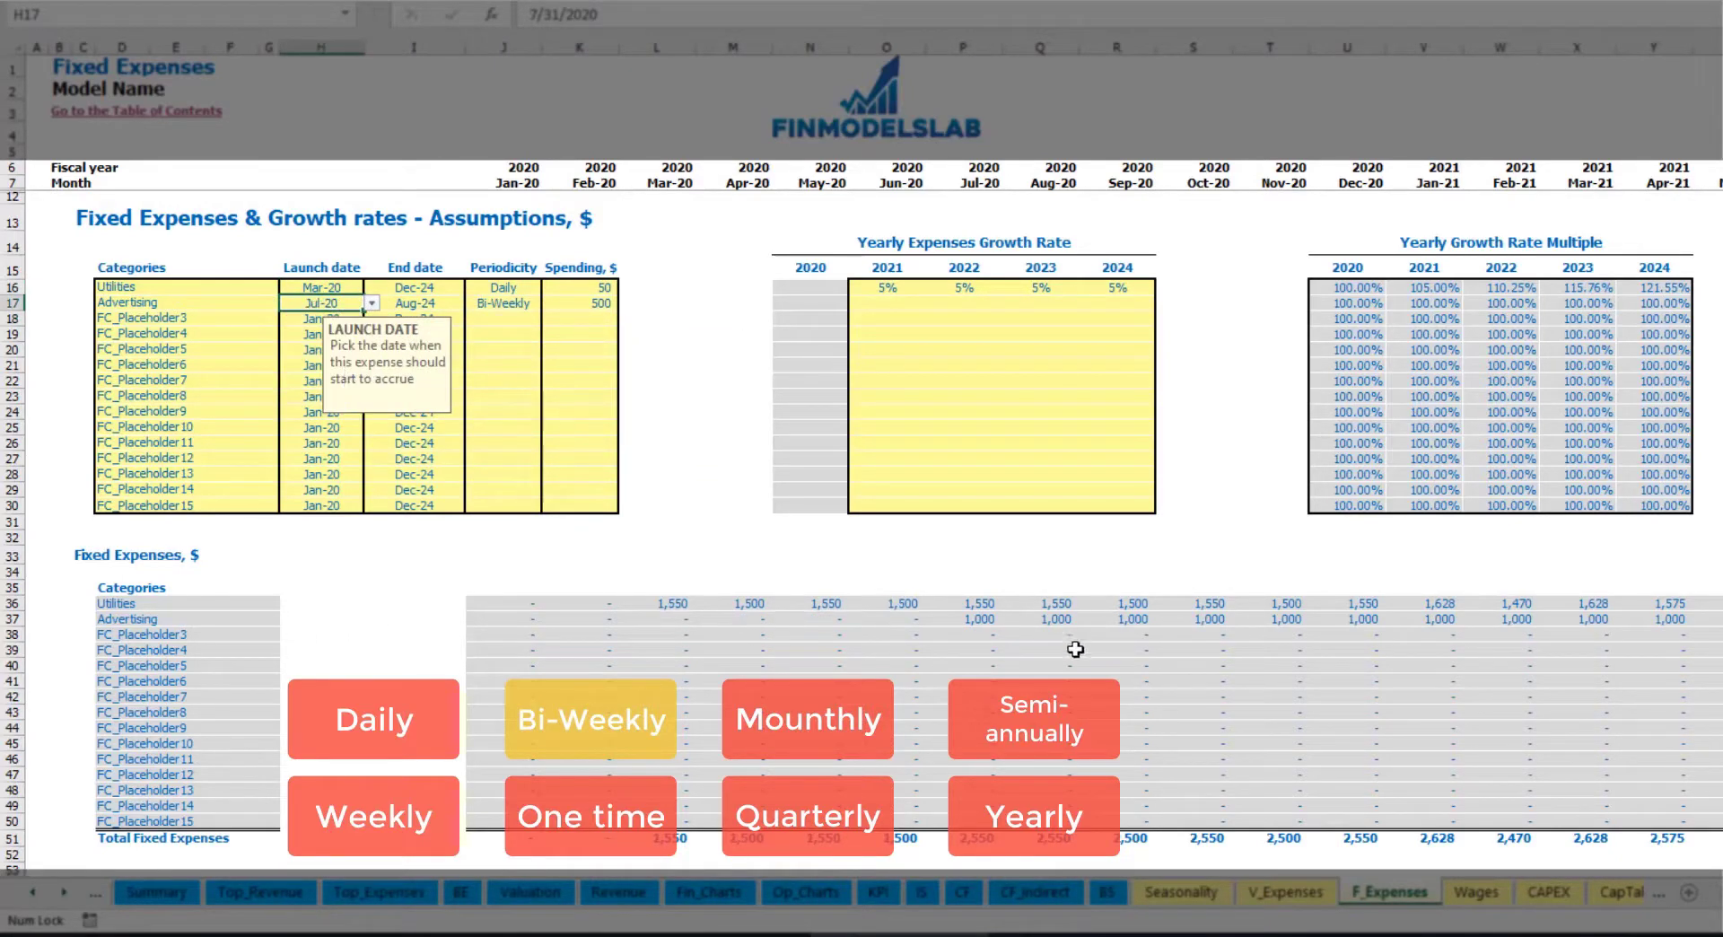
Examine the bi-weekly Advertising amounts month by month from July 2020 into early 2022
click(983, 624)
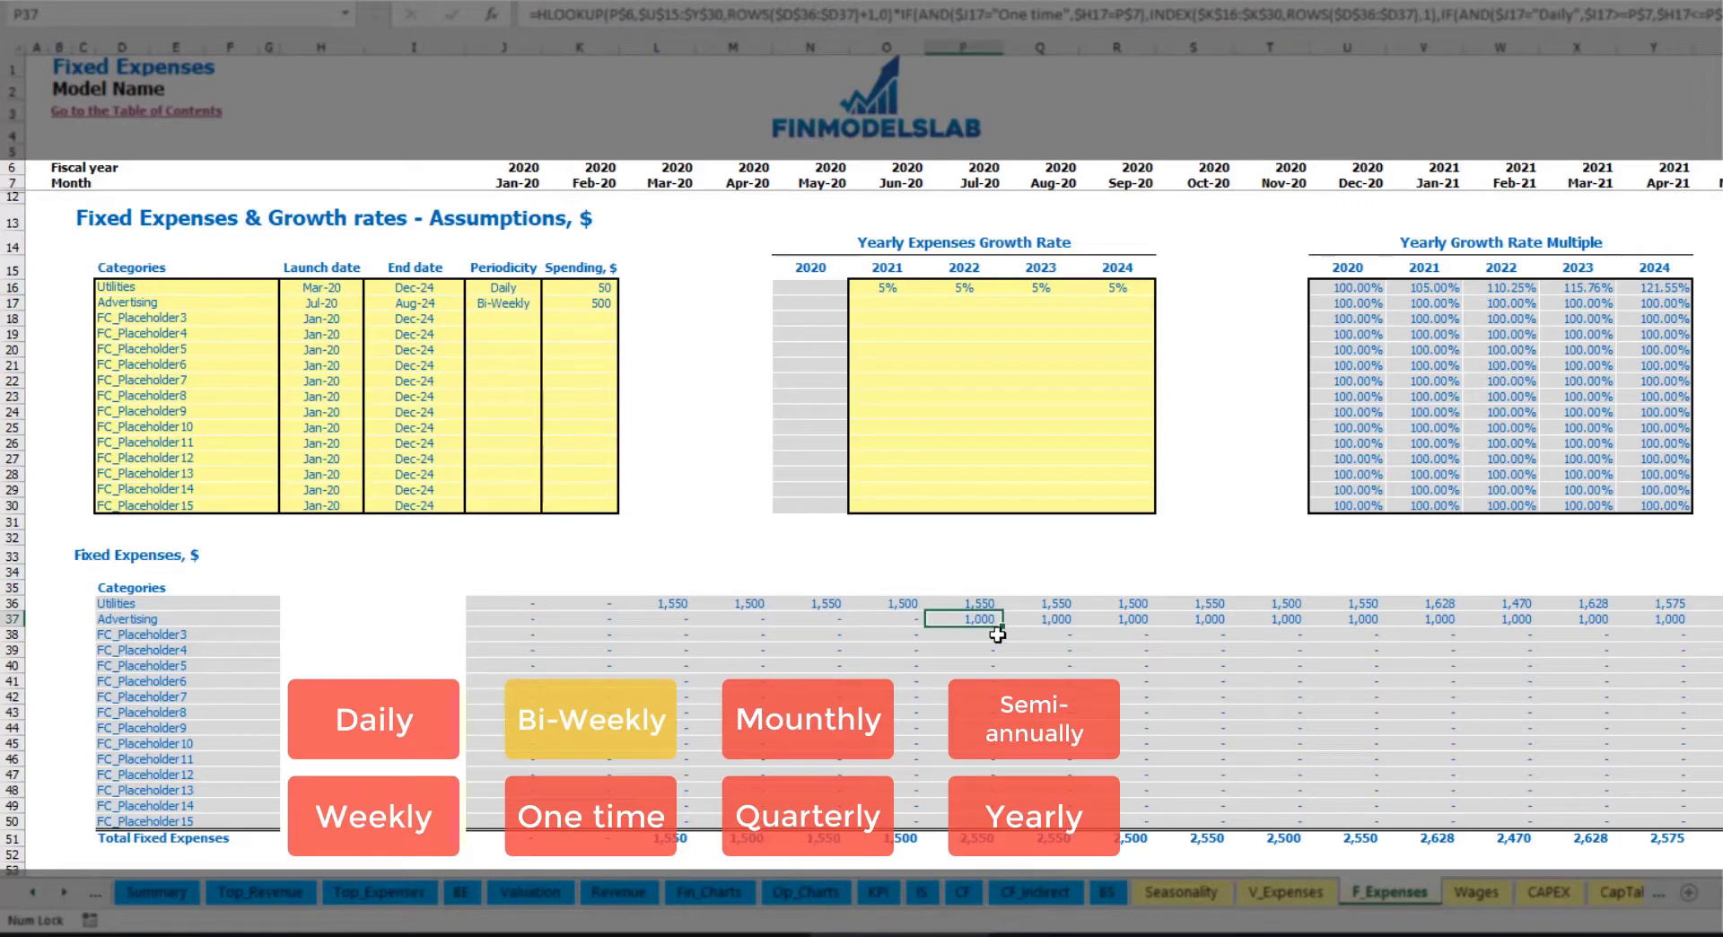
key(Right)
key(Right)
key(Right)
key(Right)
key(Right)
key(Right)
key(Right)
key(Right)
key(Right)
key(Right)
key(Right)
key(Right)
key(Right)
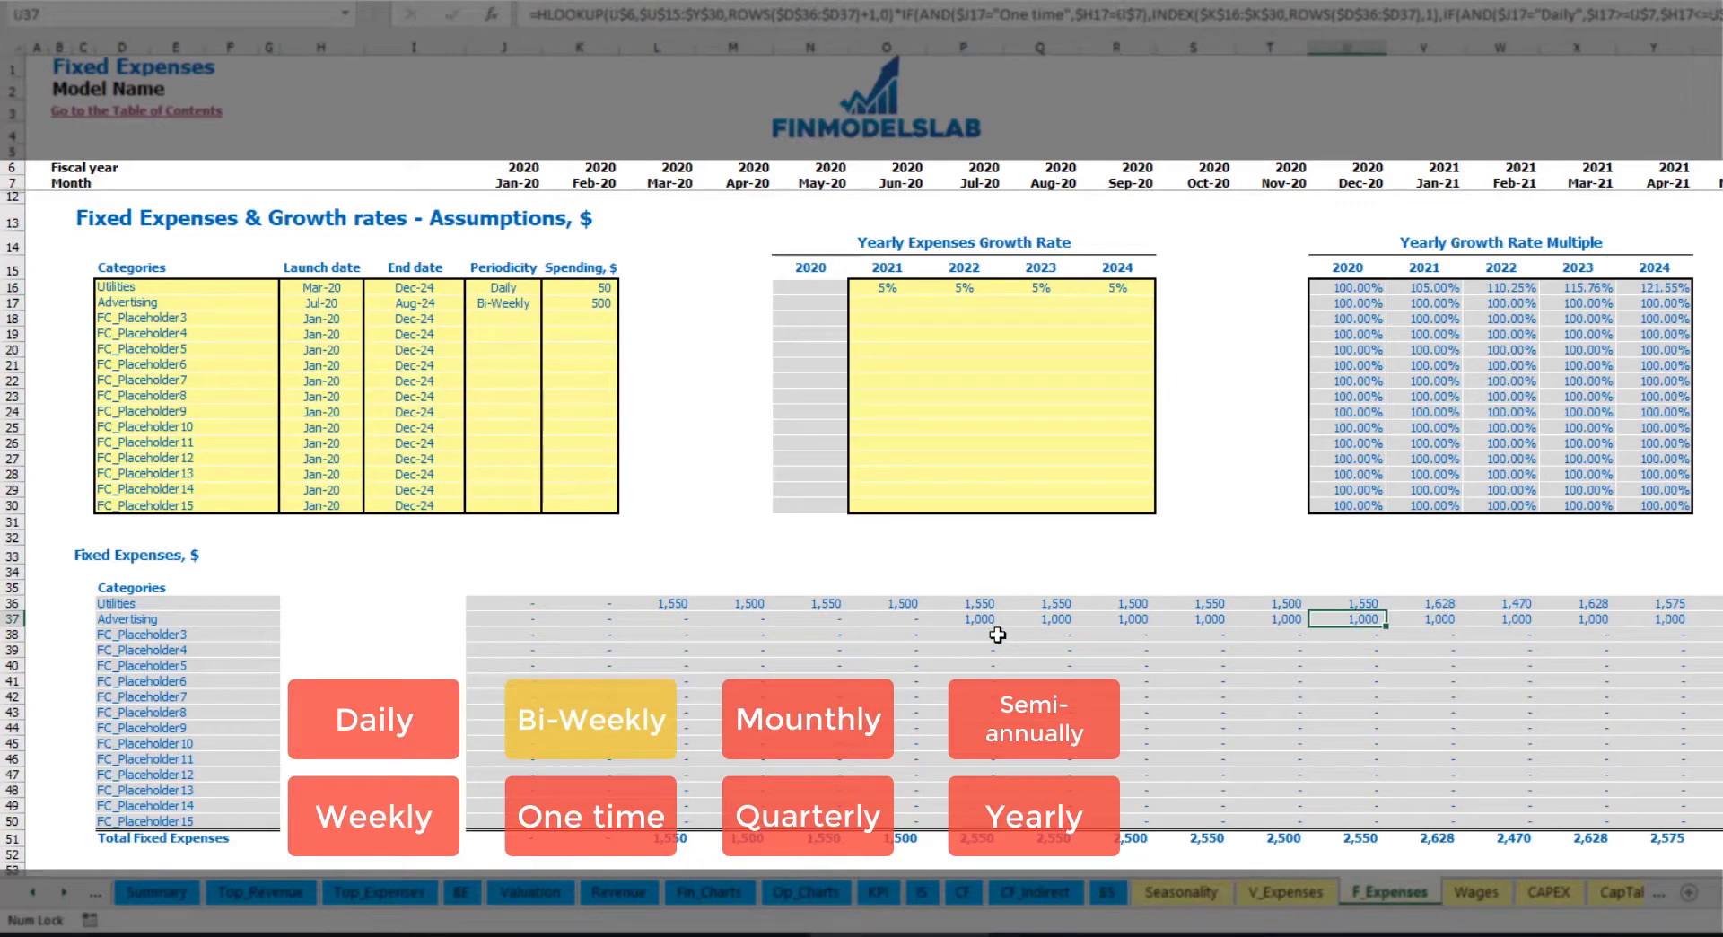
key(Right)
key(Right)
key(Right)
key(Right)
key(Right)
key(Right)
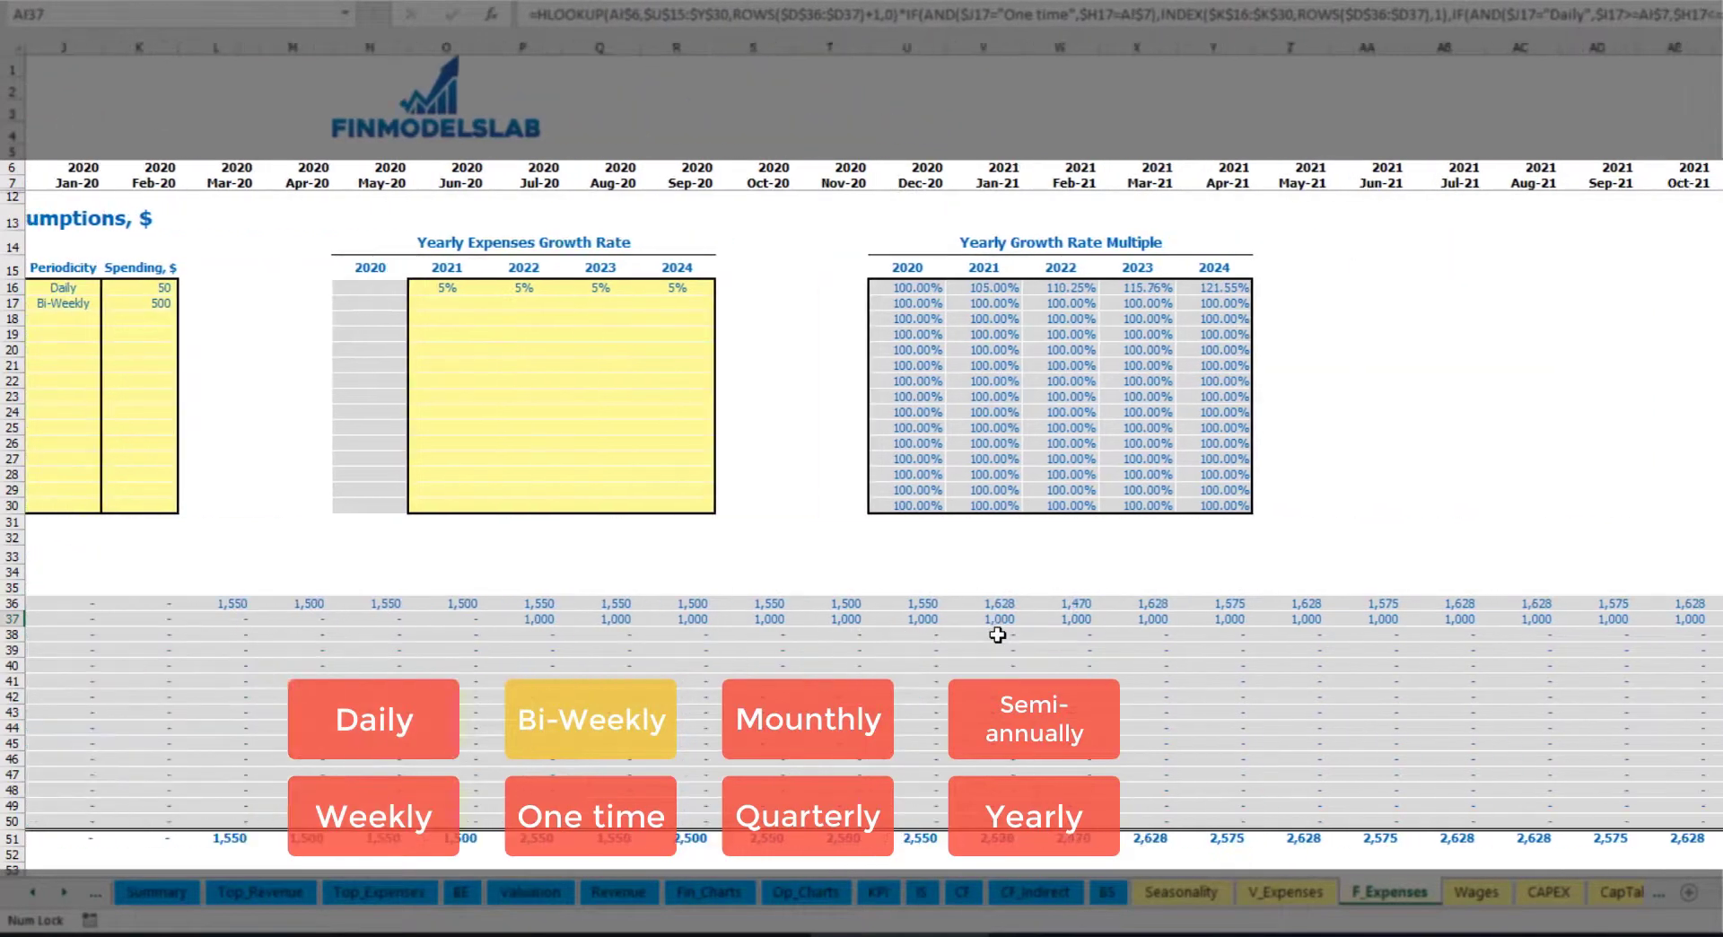
key(ctrl+Left)
key(ctrl+Left)
key(ctrl+Left)
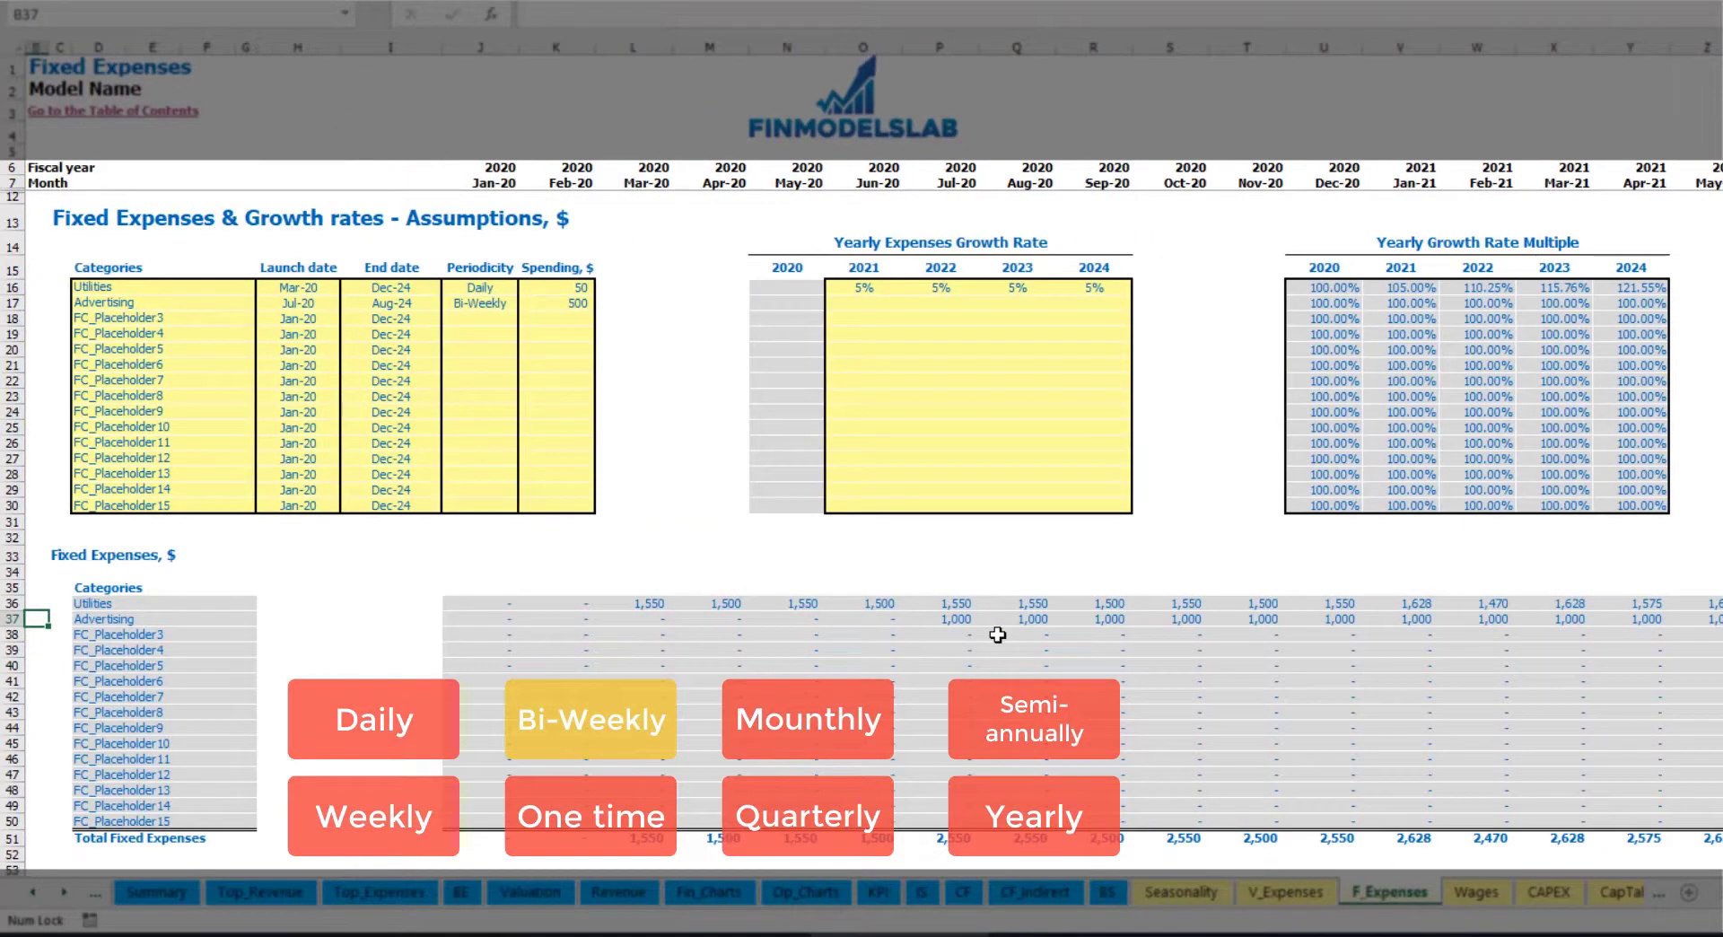
click(944, 621)
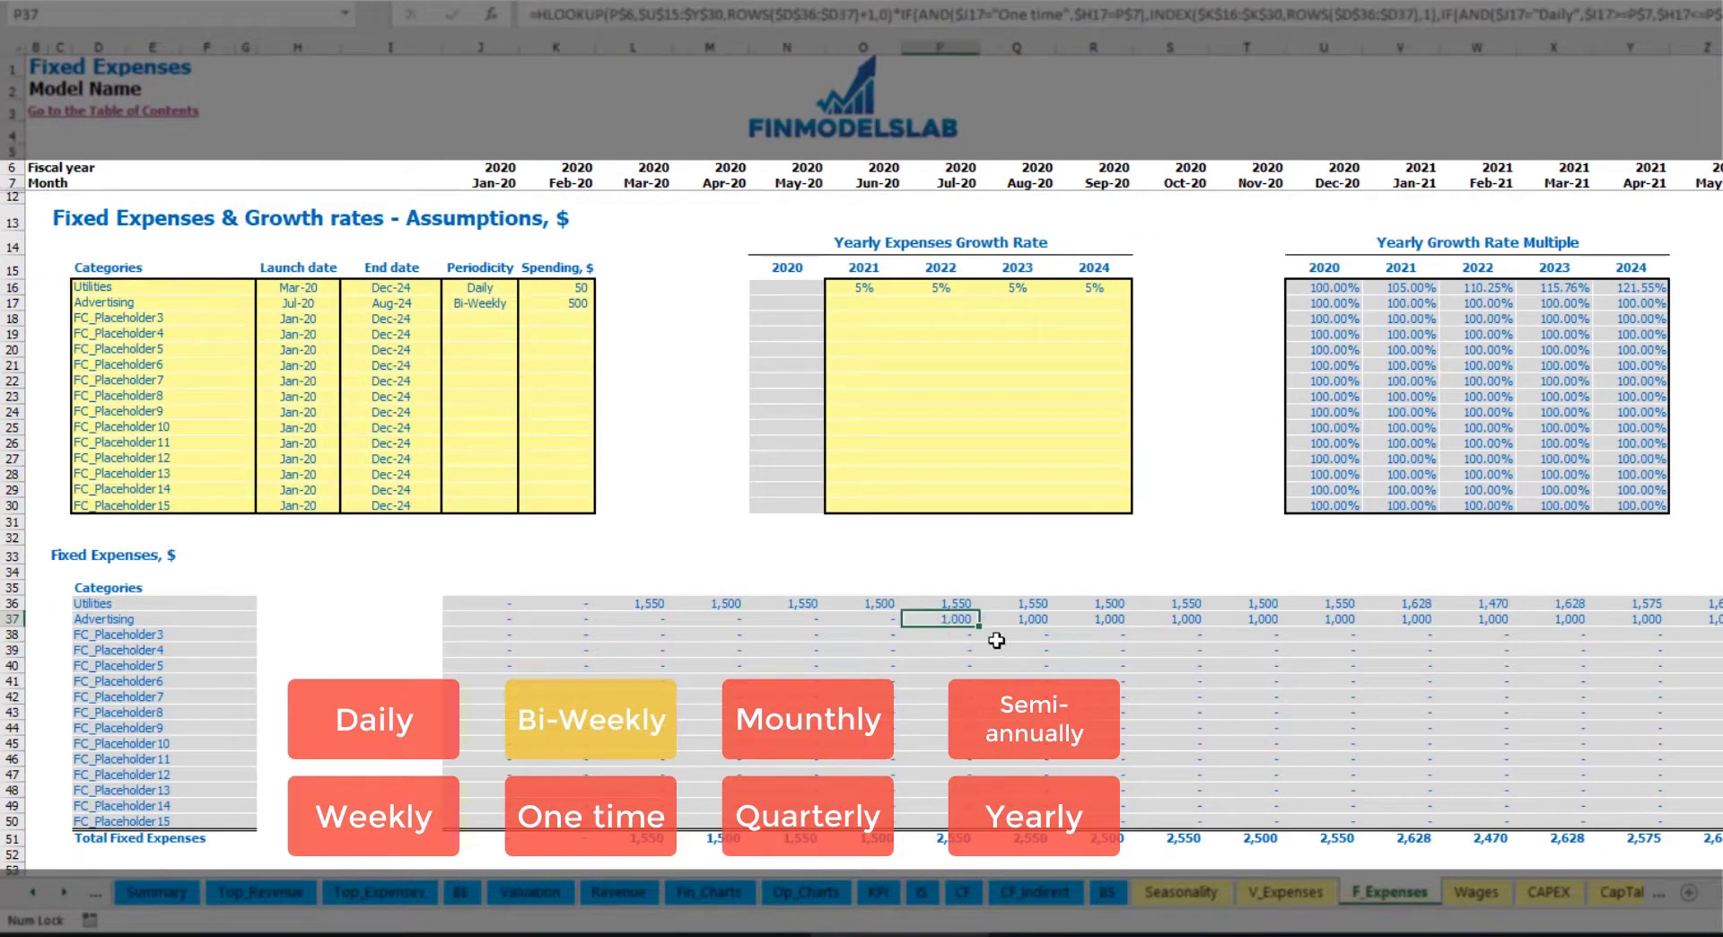
Set the Advertising yearly growth rate to 3% for 2021 and copy it across 2022 to 2024
click(863, 306)
text(3)
key(Return)
key(Up)
key(ctrl+c)
key(Right)
key(shift+Right)
key(shift+Right)
key(ctrl+v)
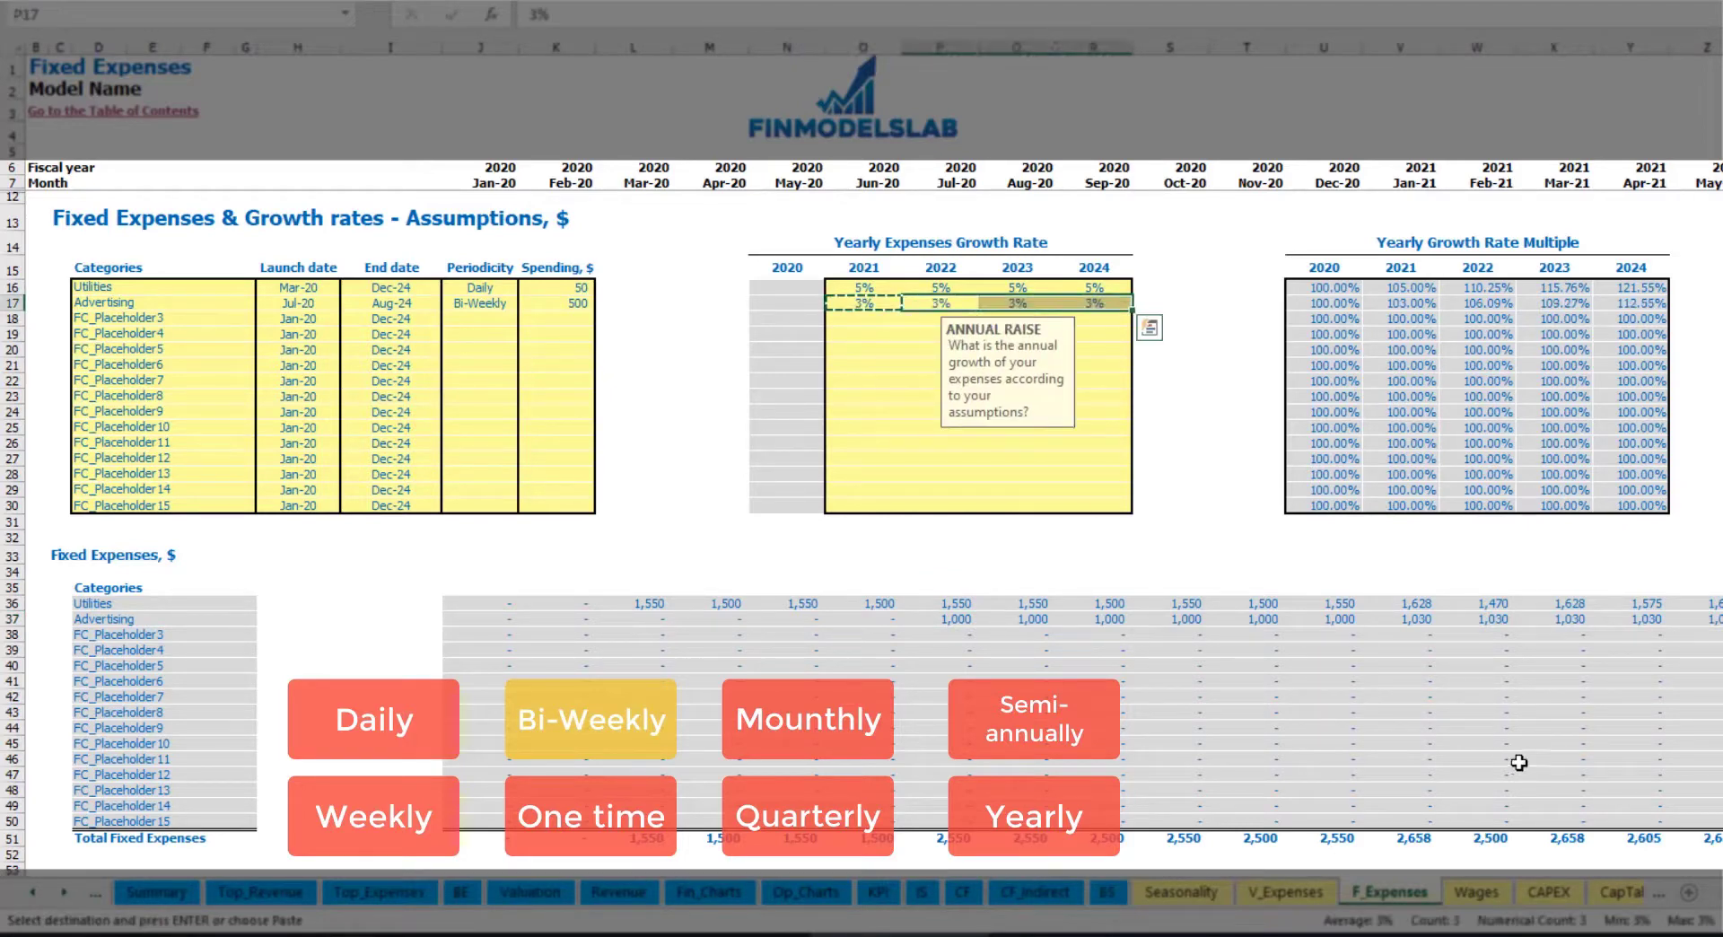
Examine how the Advertising amounts grow from January 2021 through 2024 and check its end date
click(1722, 635)
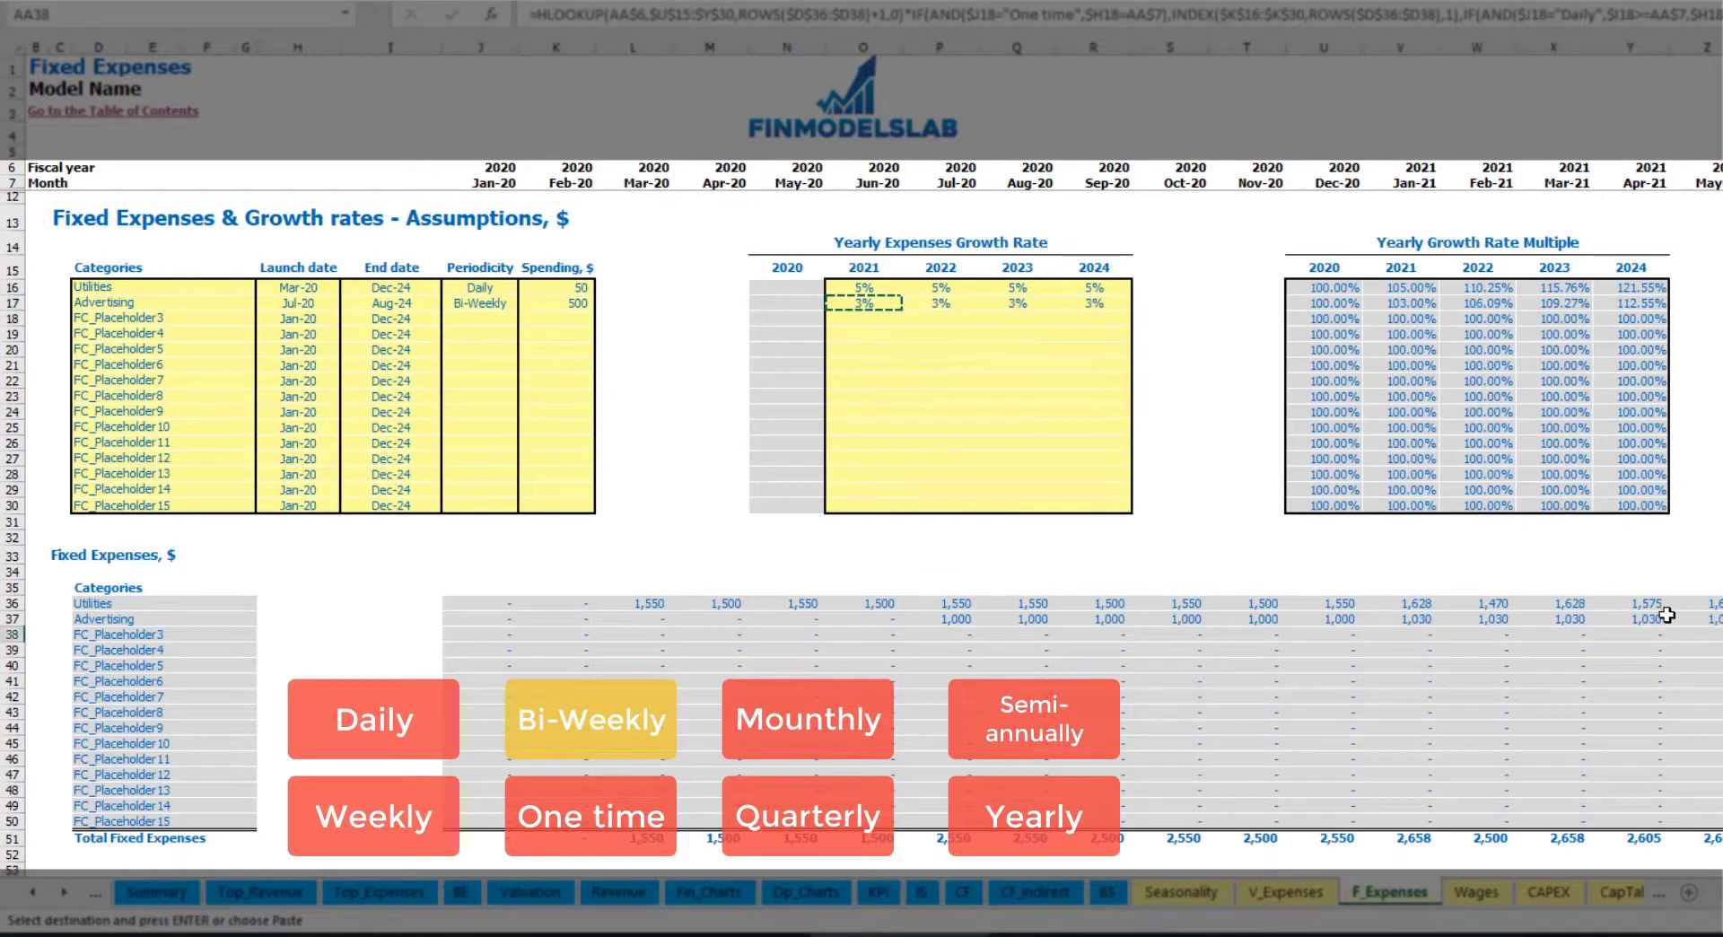
click(1471, 618)
click(1400, 618)
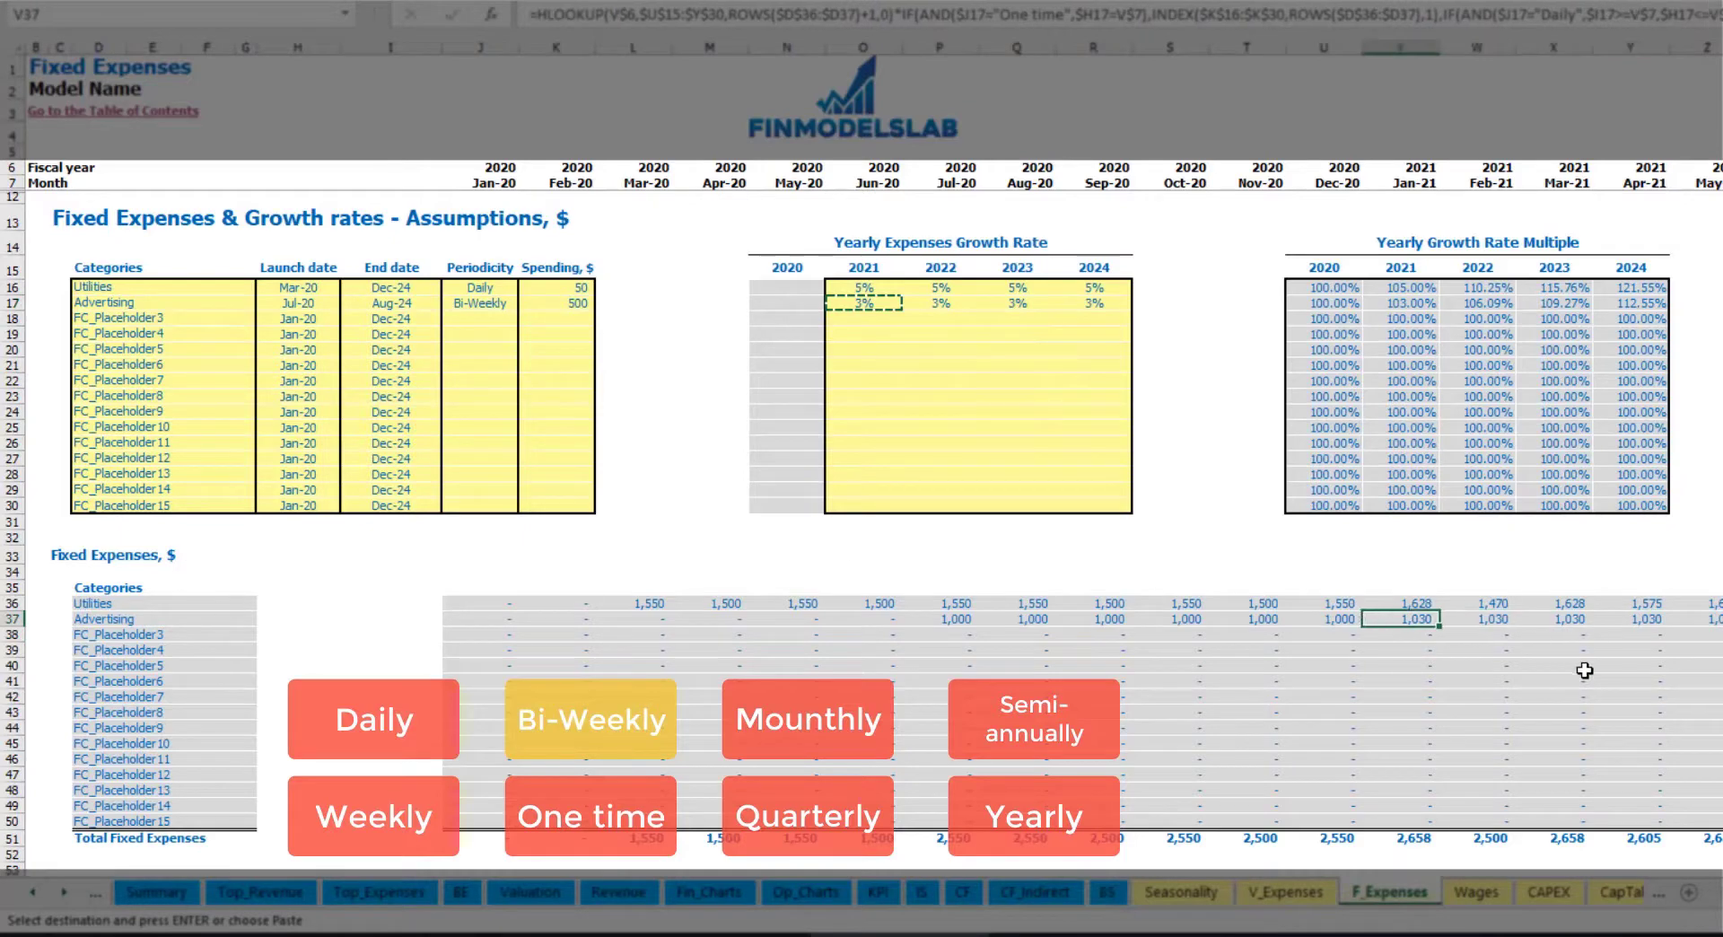
scroll(861, 449, right, 10)
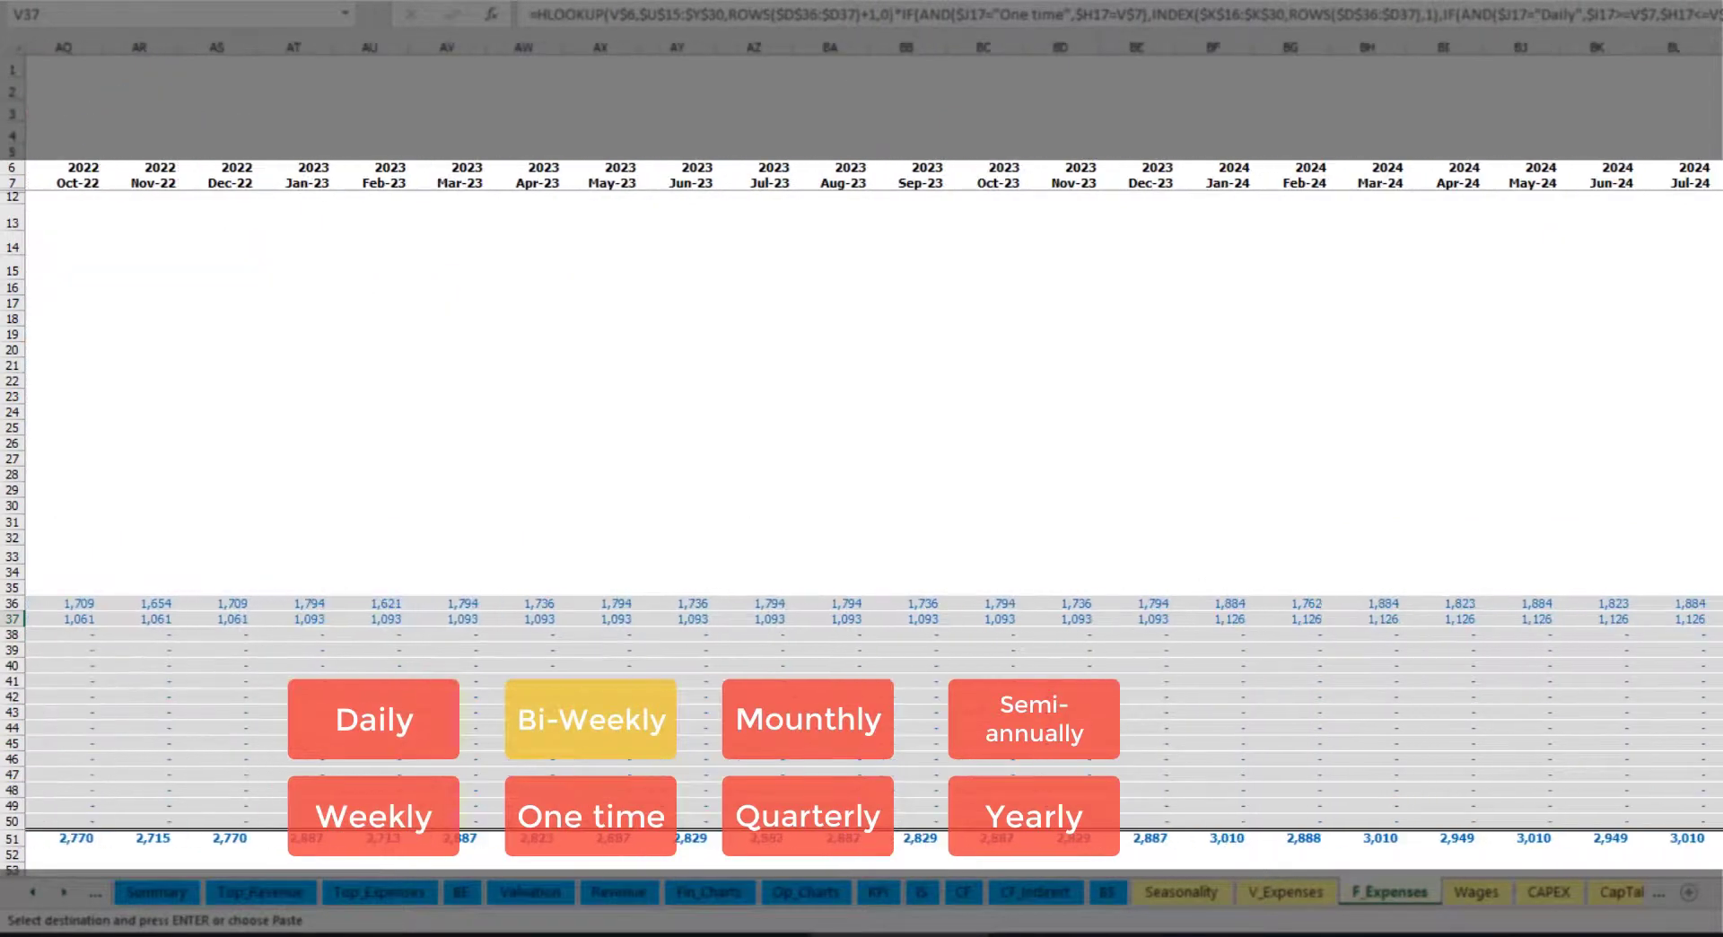
click(1717, 46)
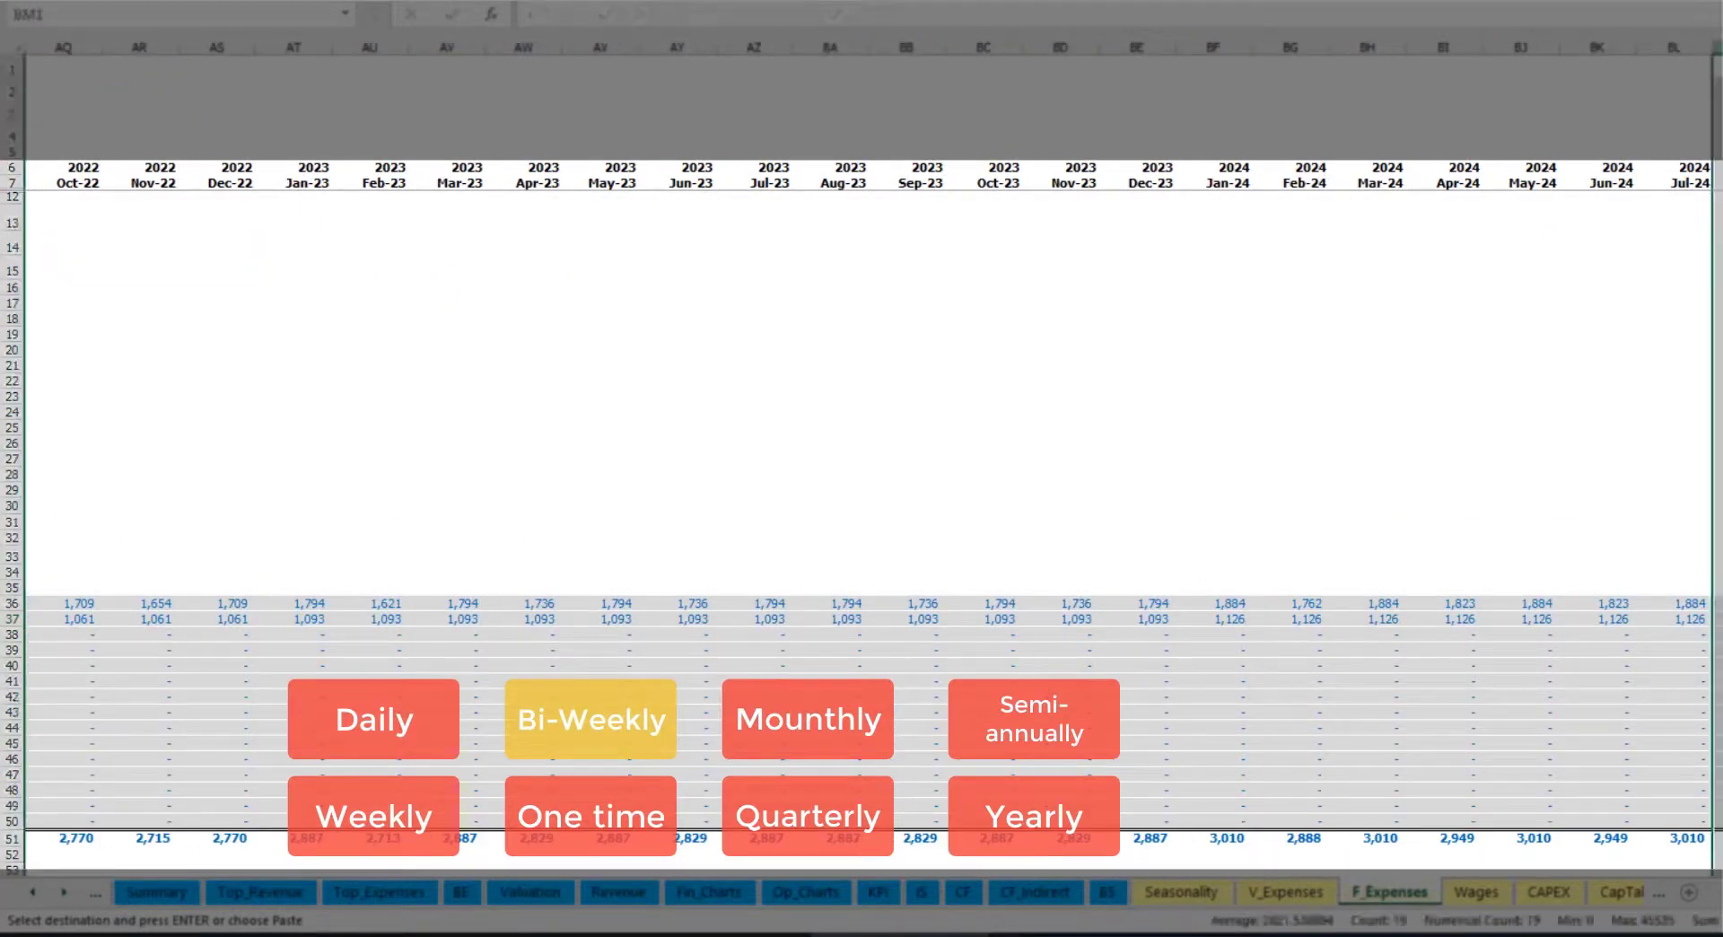
scroll(366, 404, left, 10)
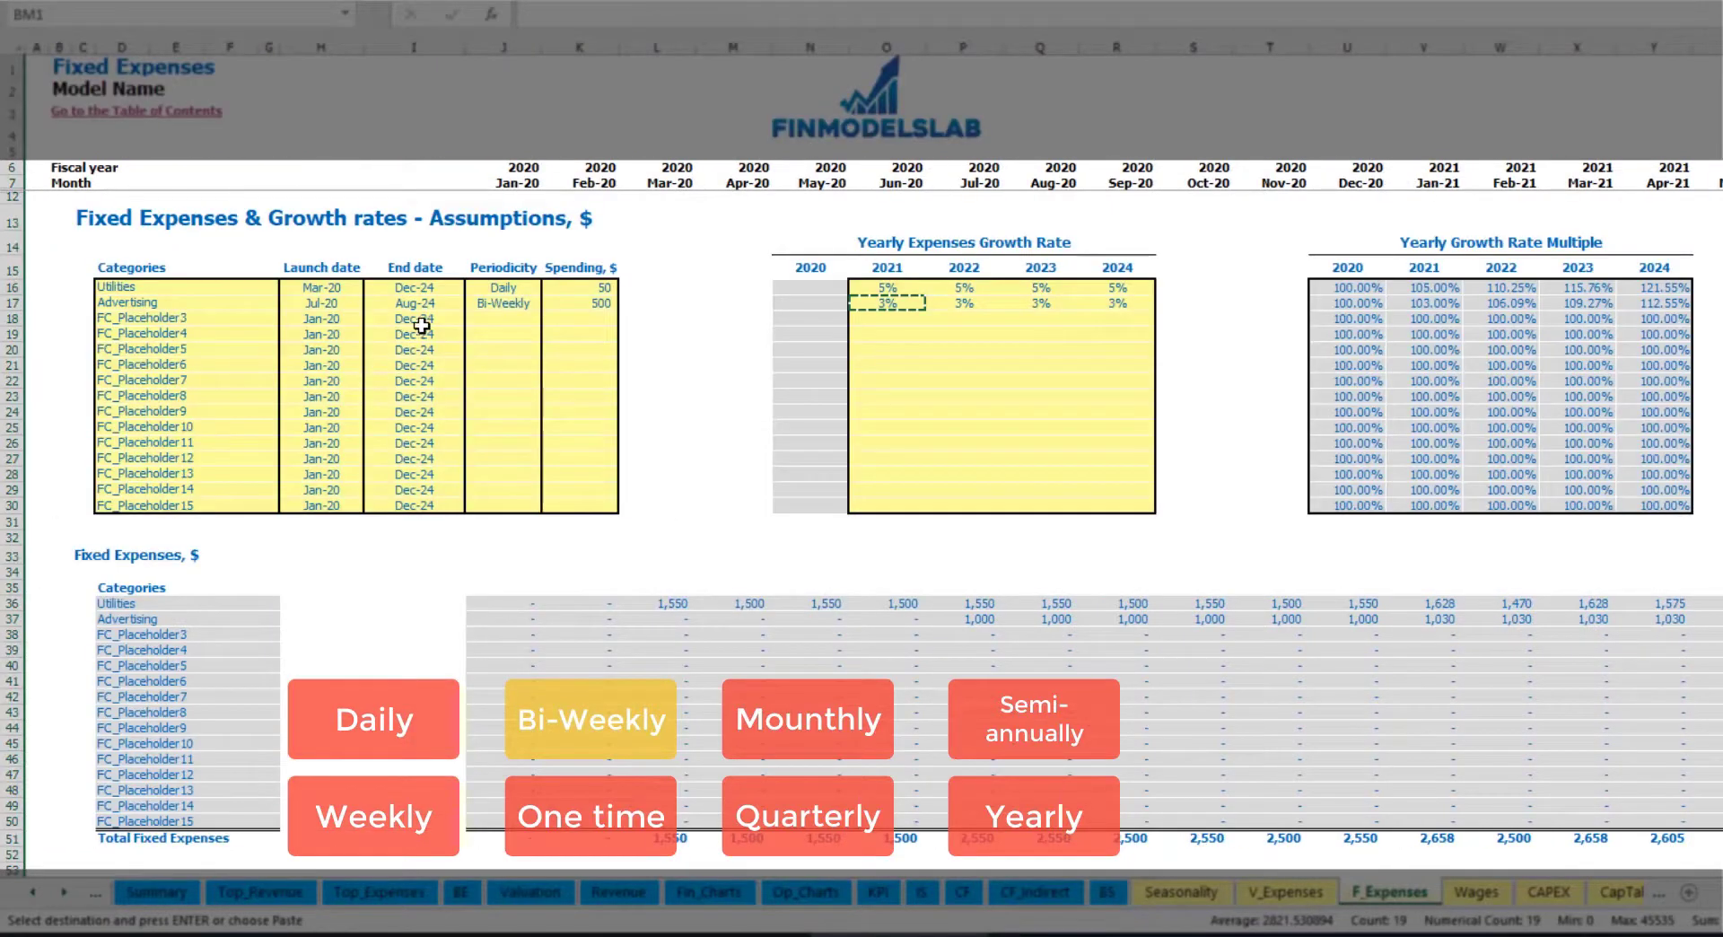
click(426, 303)
Rename the FC_Placeholder3 expense category as Office Setup
click(151, 316)
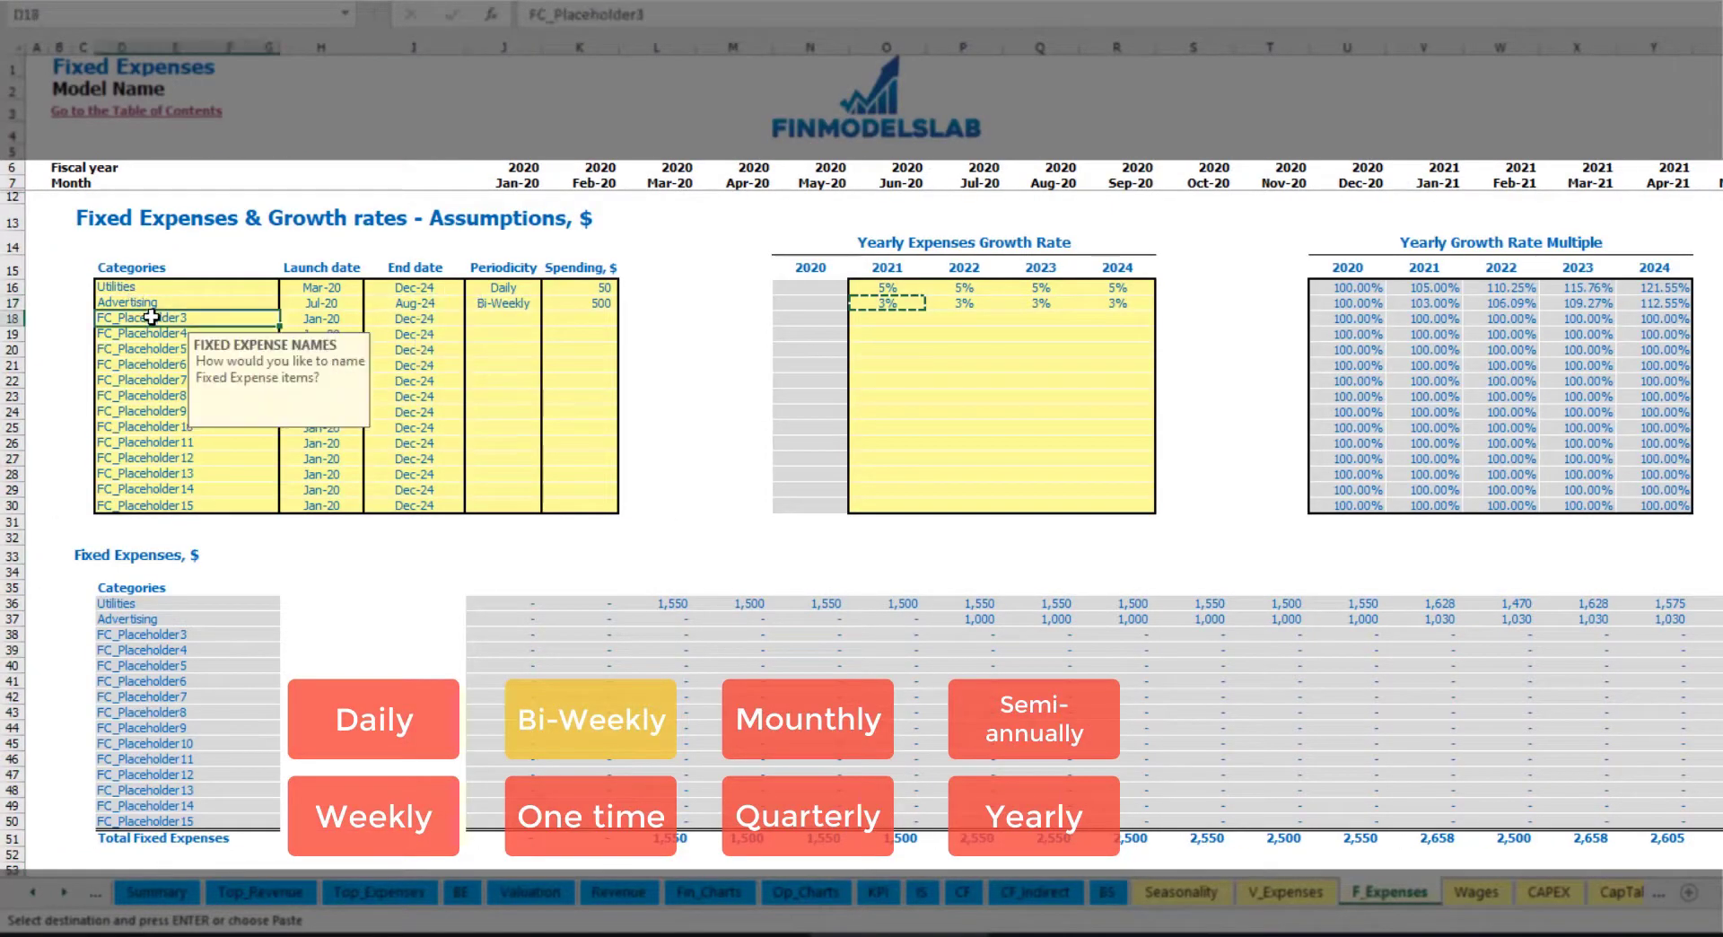
text(Setup)
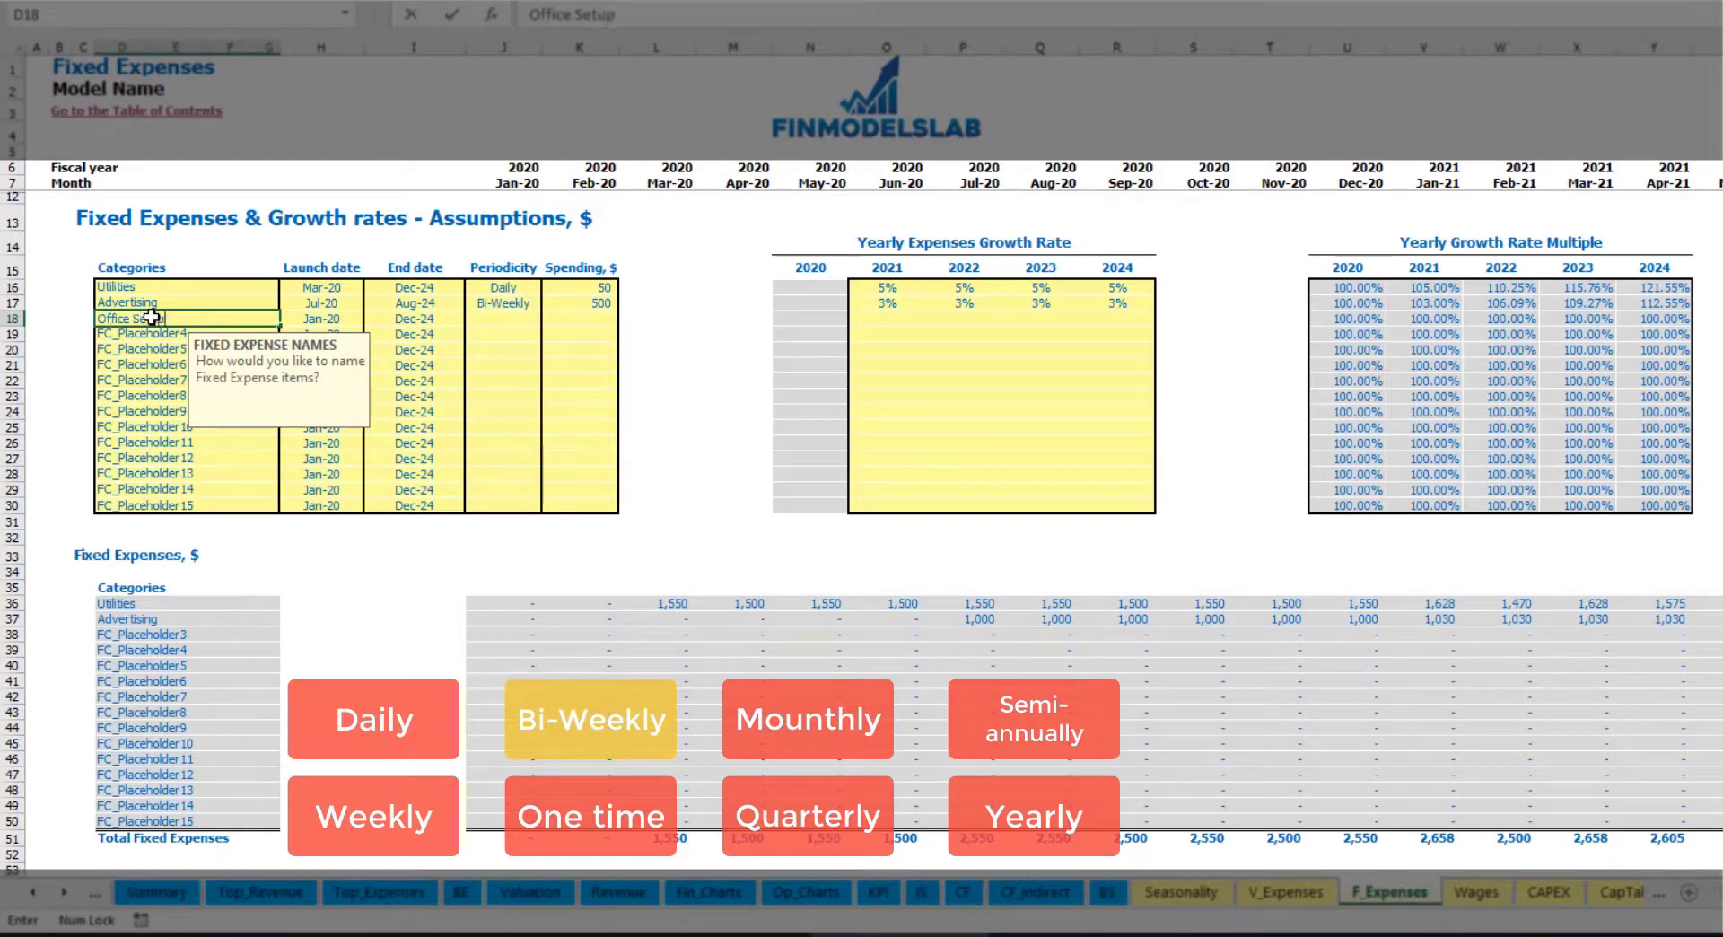
text(ffice Setup)
key(Return)
Set the Office Setup periodicity to One time and its launch date to Feb-20
click(507, 322)
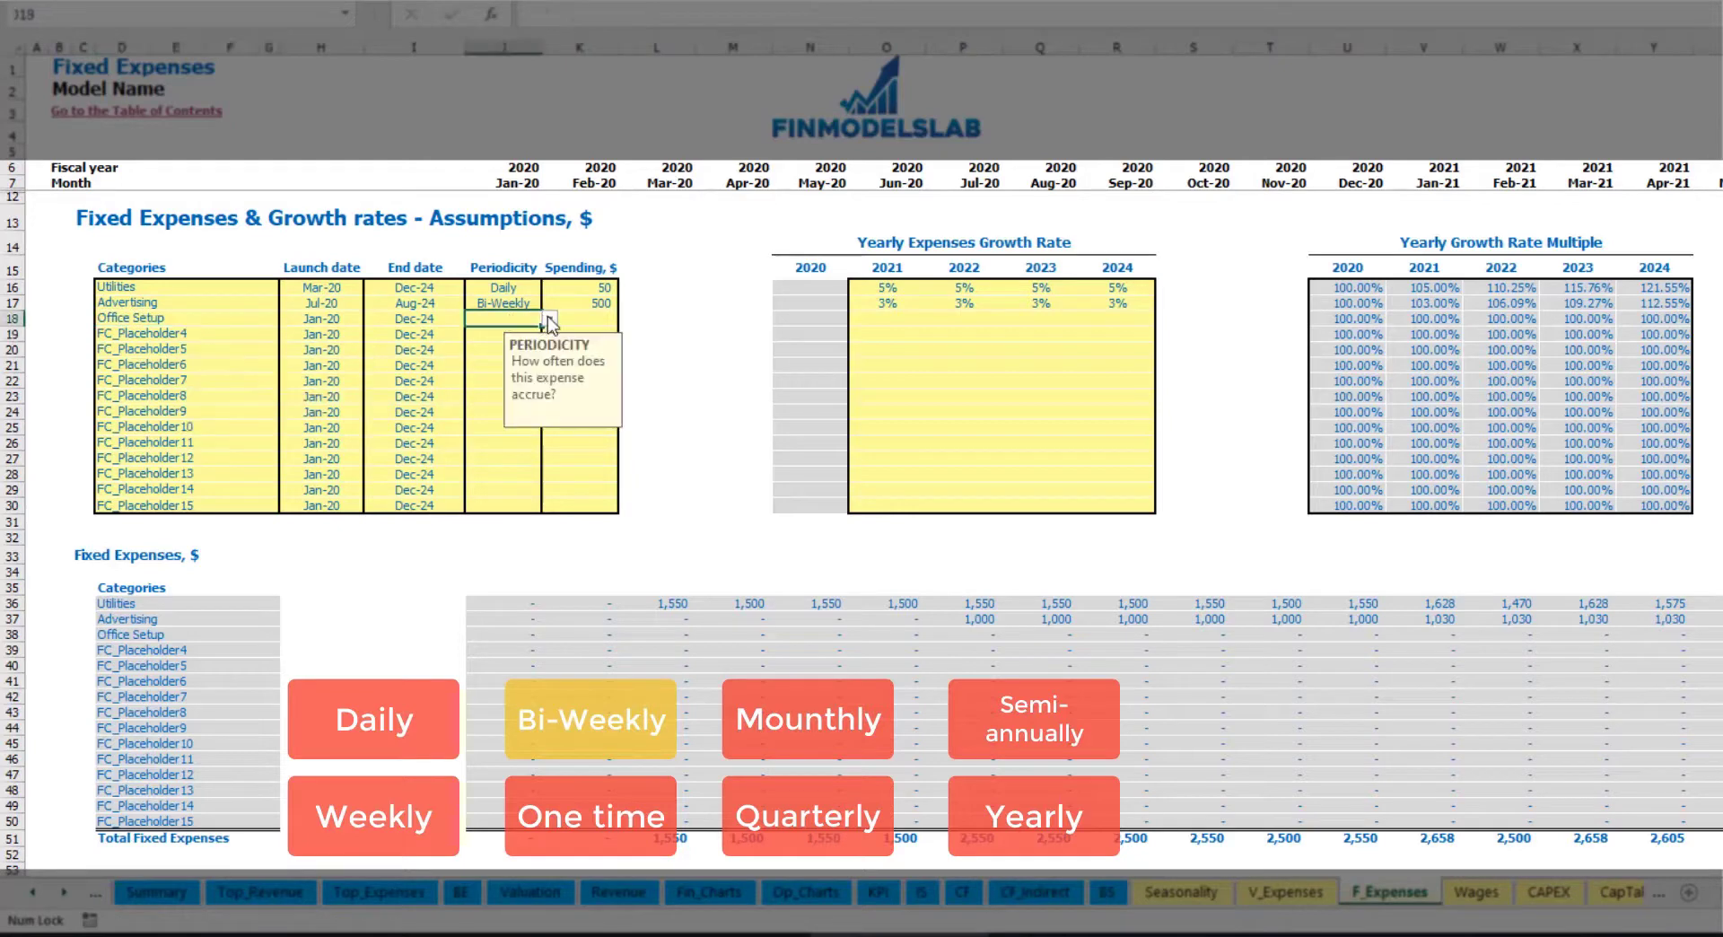
click(549, 318)
click(489, 335)
click(348, 318)
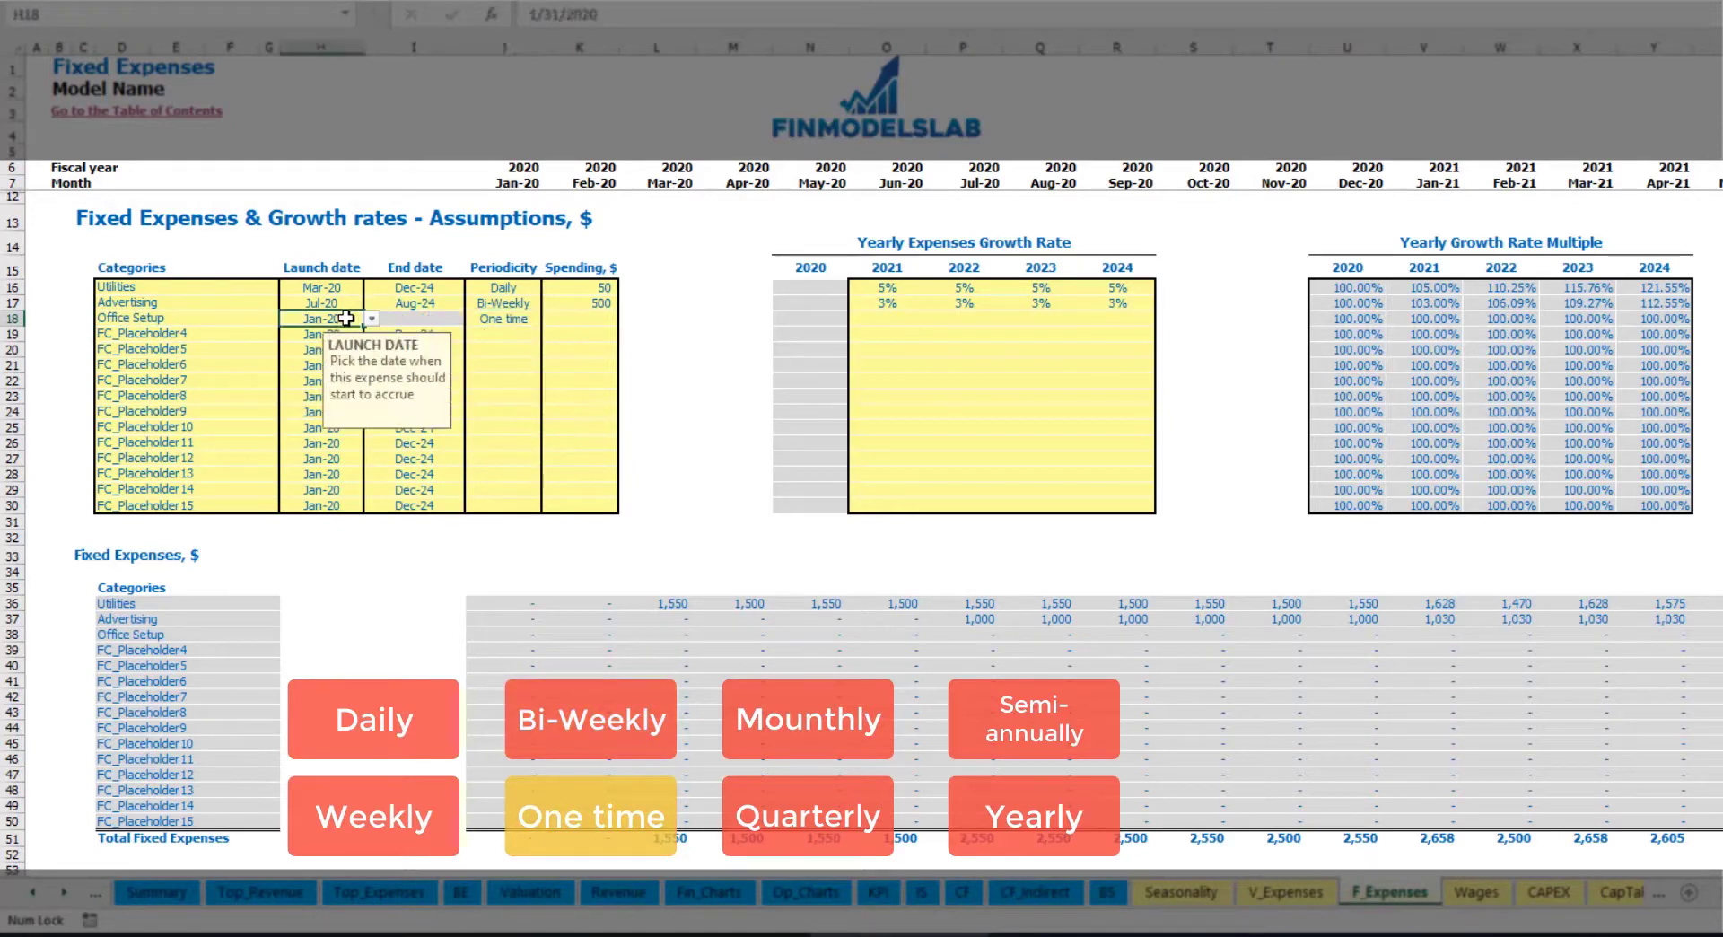
click(371, 318)
click(319, 334)
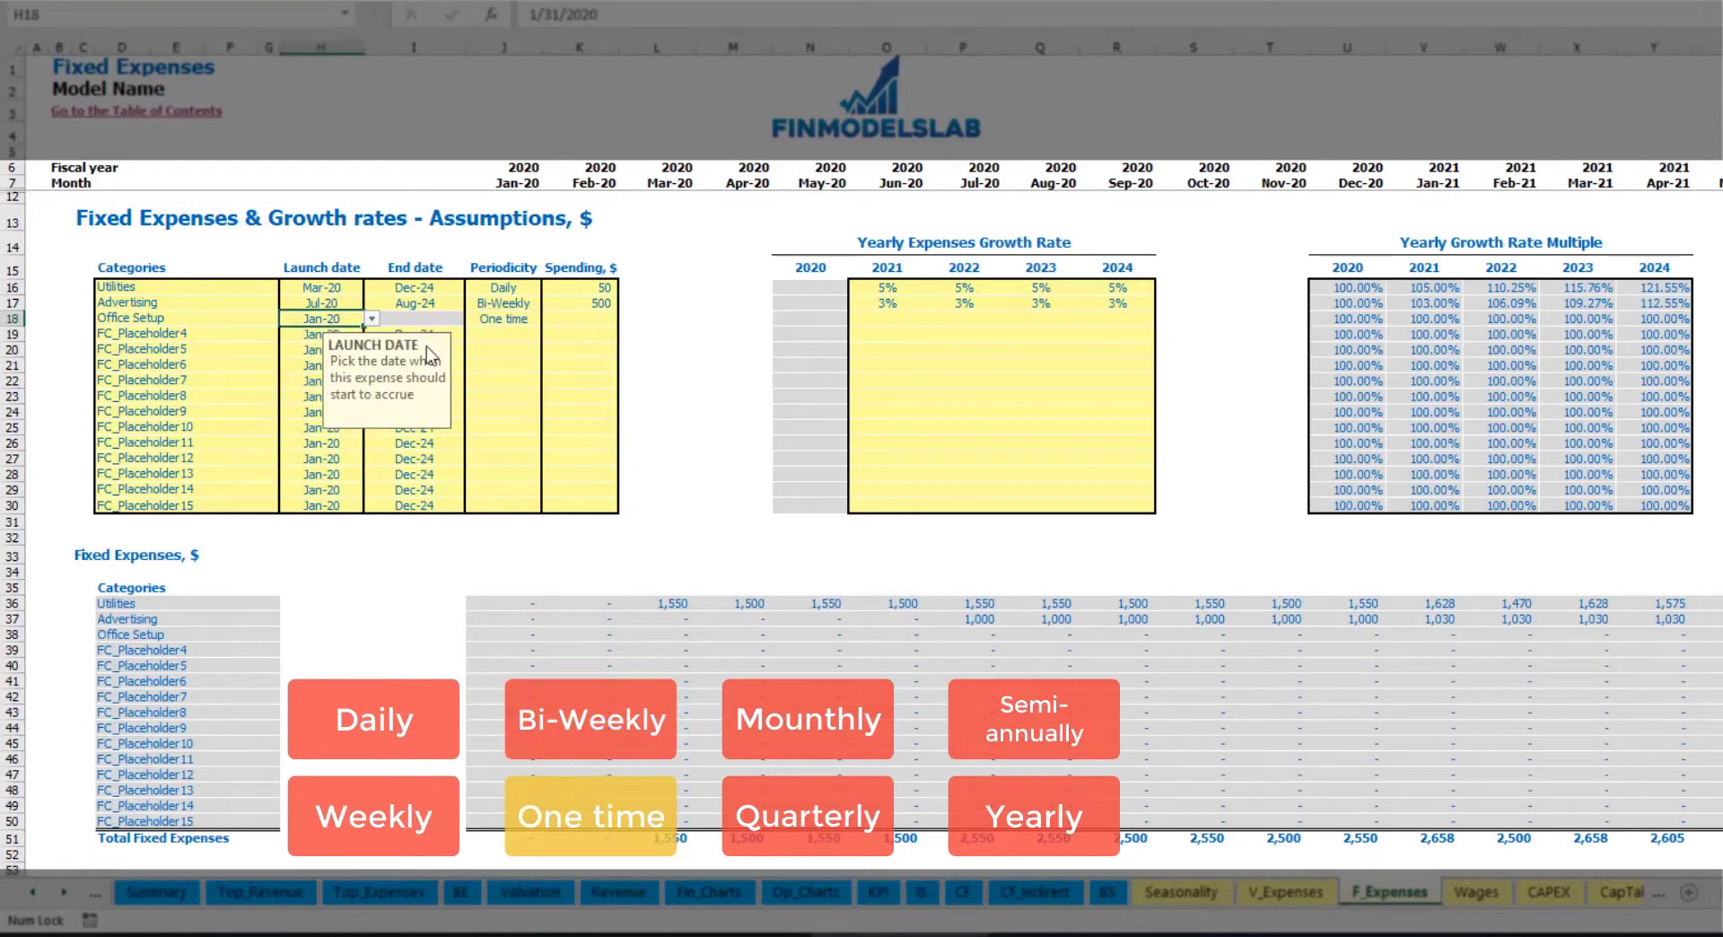
Set the Office Setup spending to 5,000 and check the resulting February 2020 amount
click(565, 318)
text(5000)
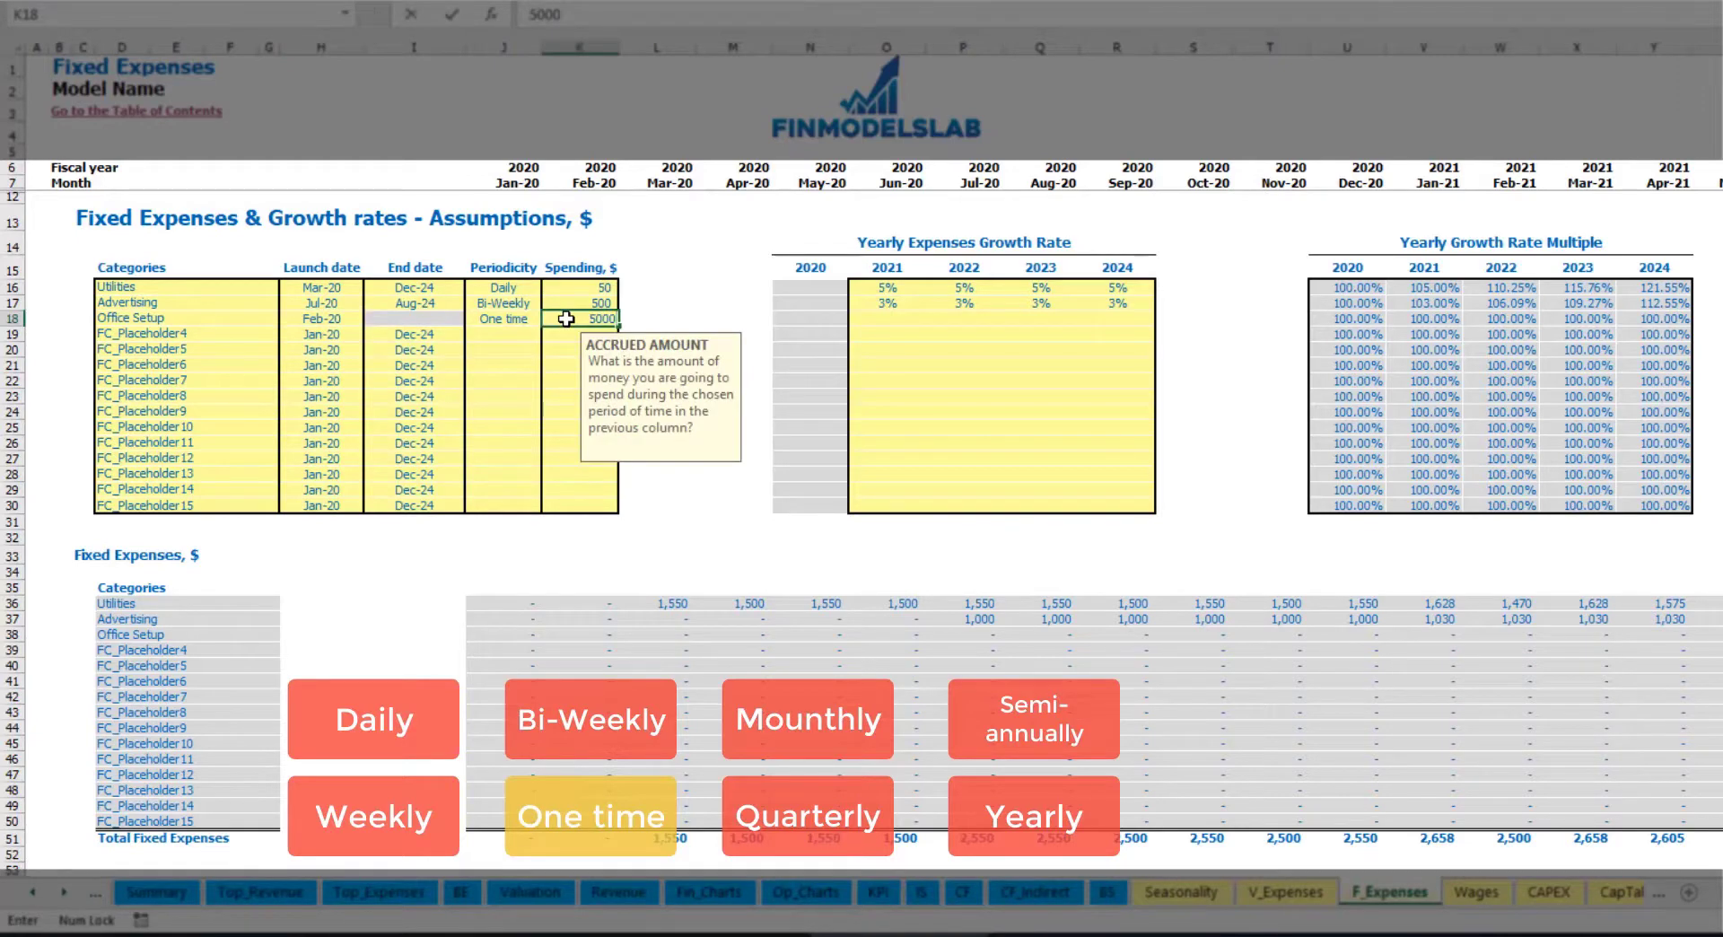
key(Return)
drag(886, 320, 1113, 321)
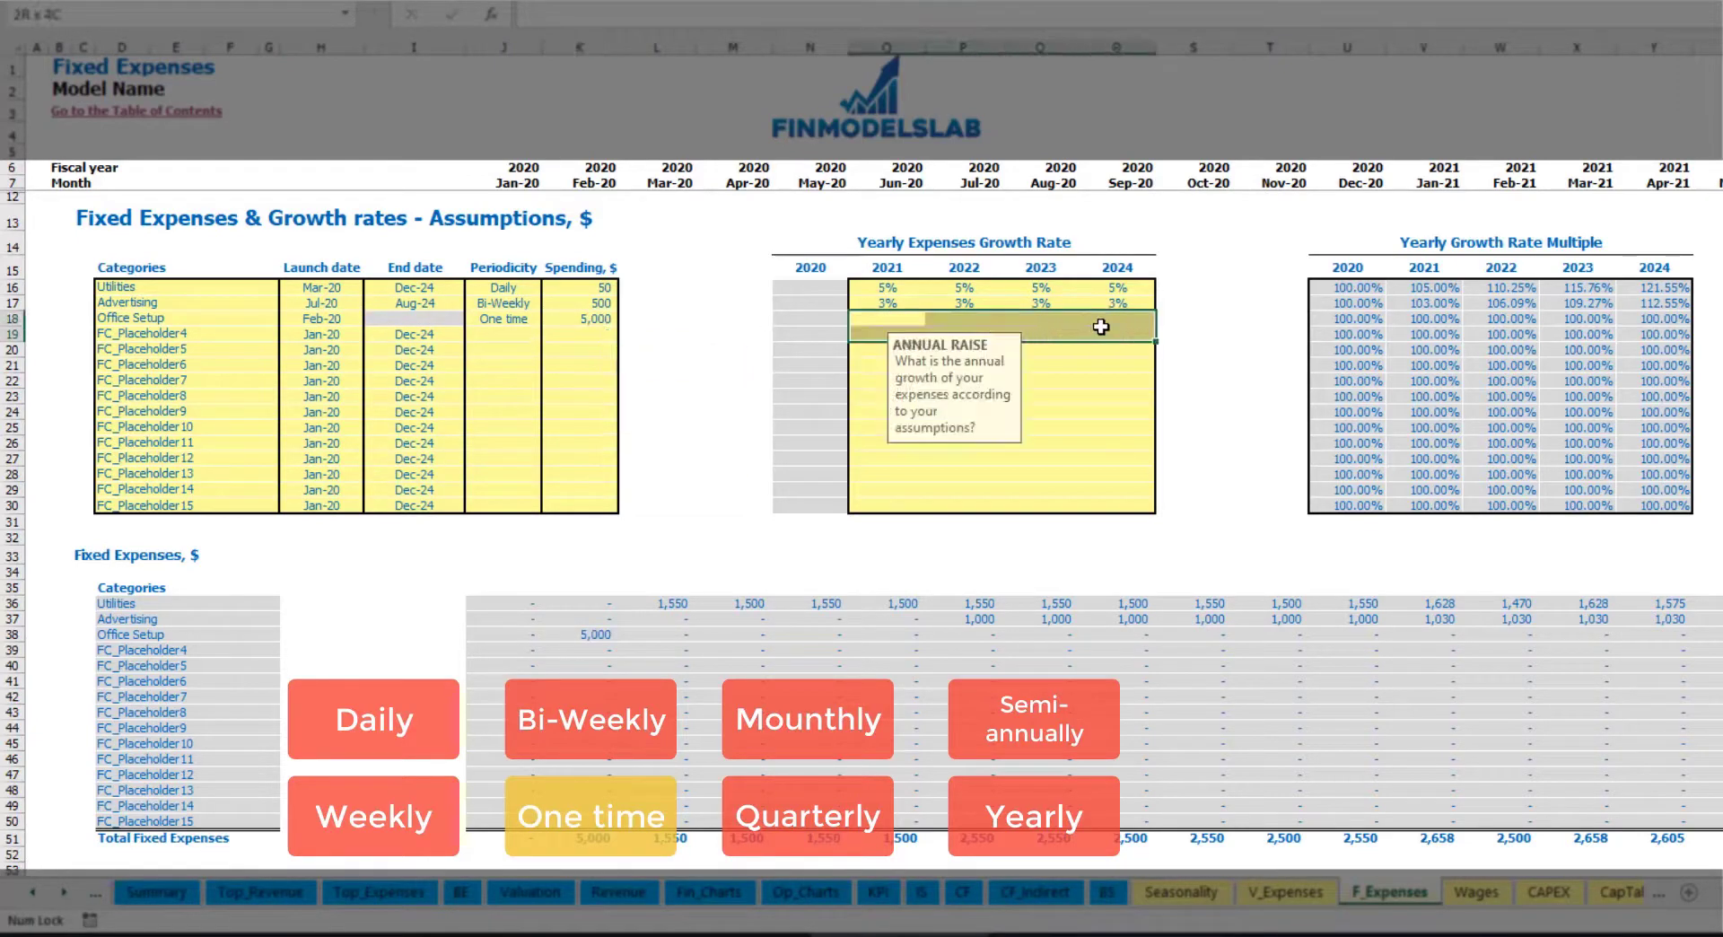
click(608, 633)
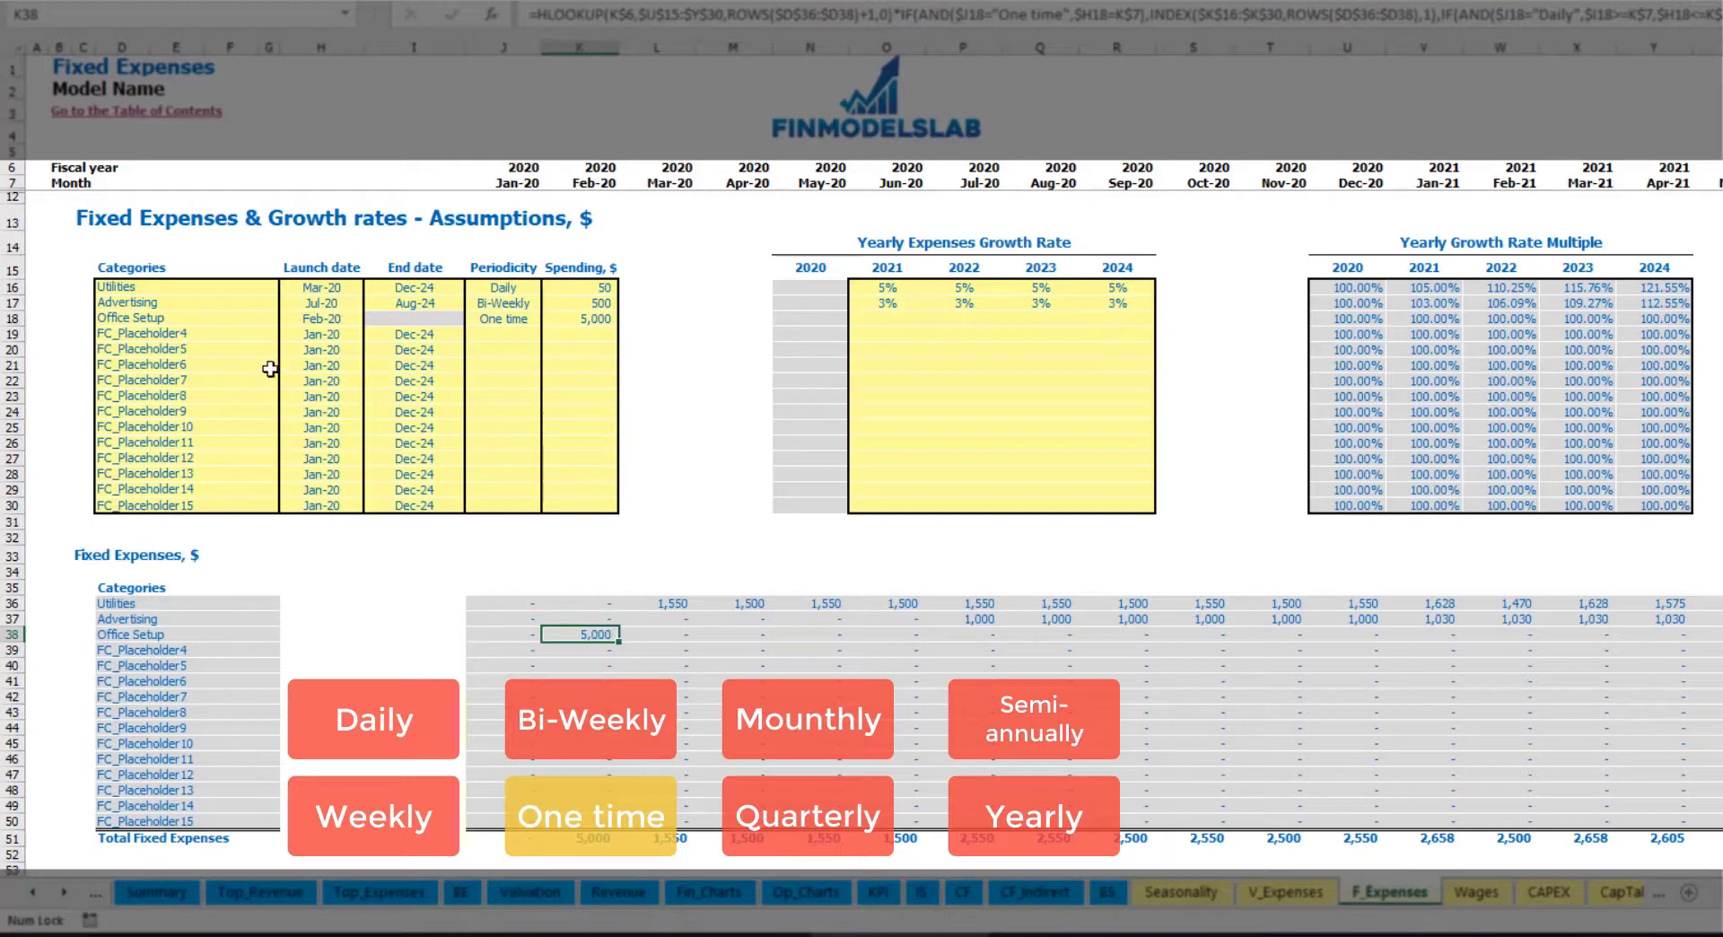
Rename the FC_Placeholder4 expense category as Insurance
click(237, 337)
text(Insurance)
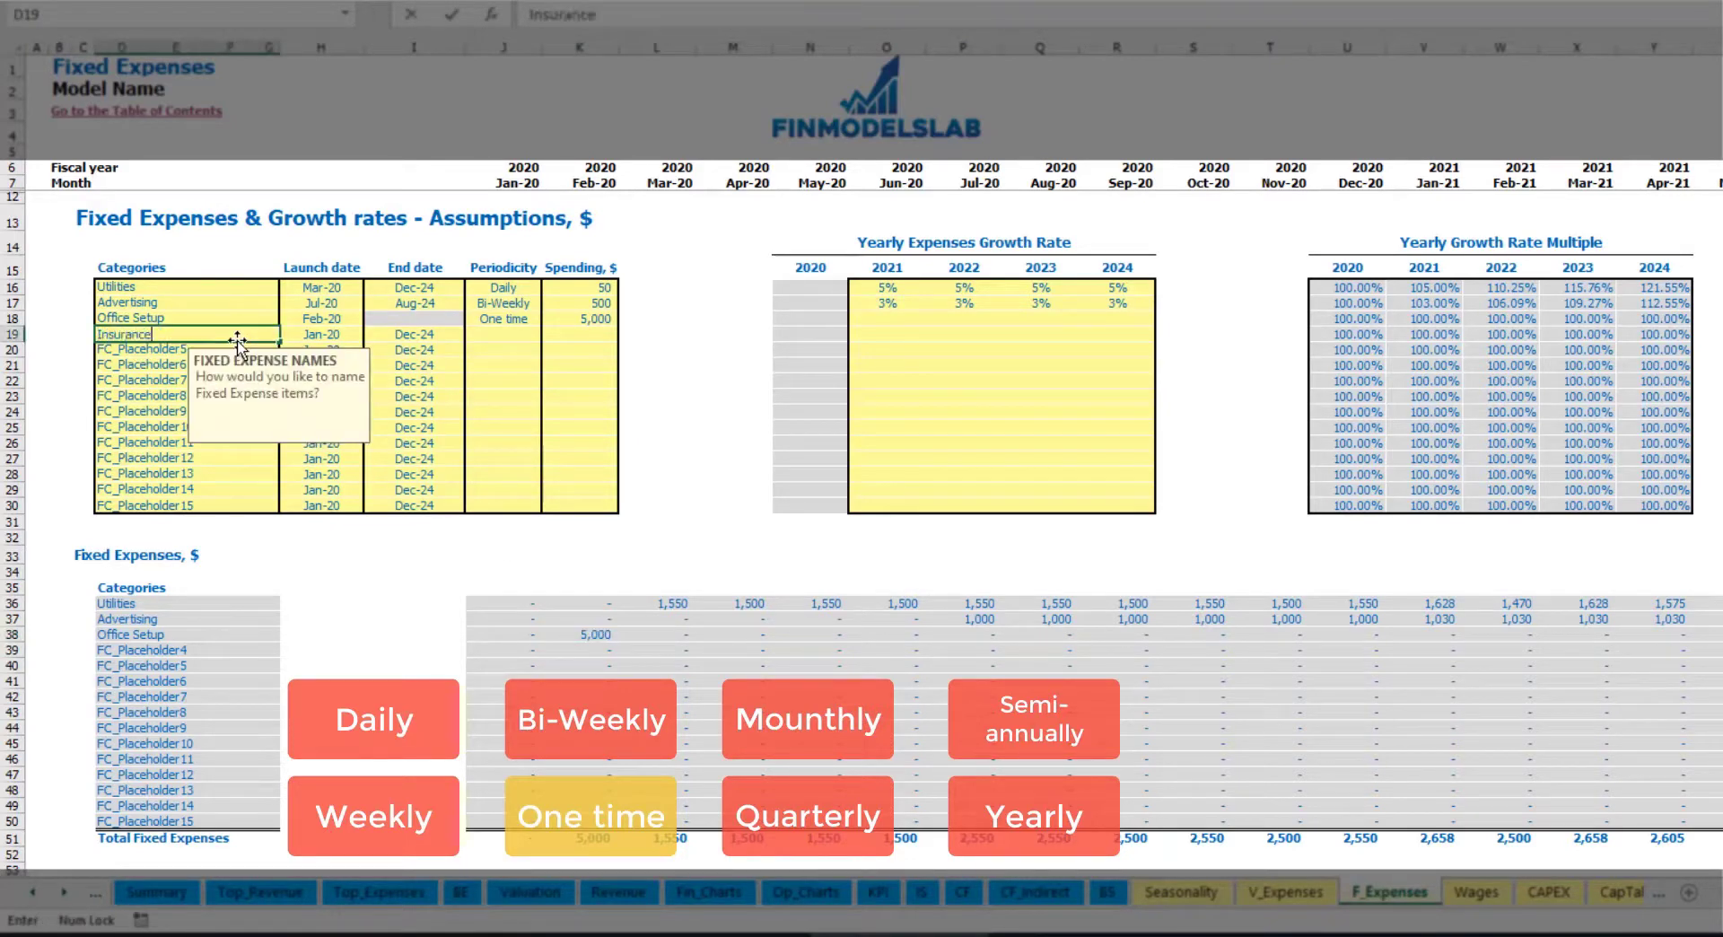
key(Return)
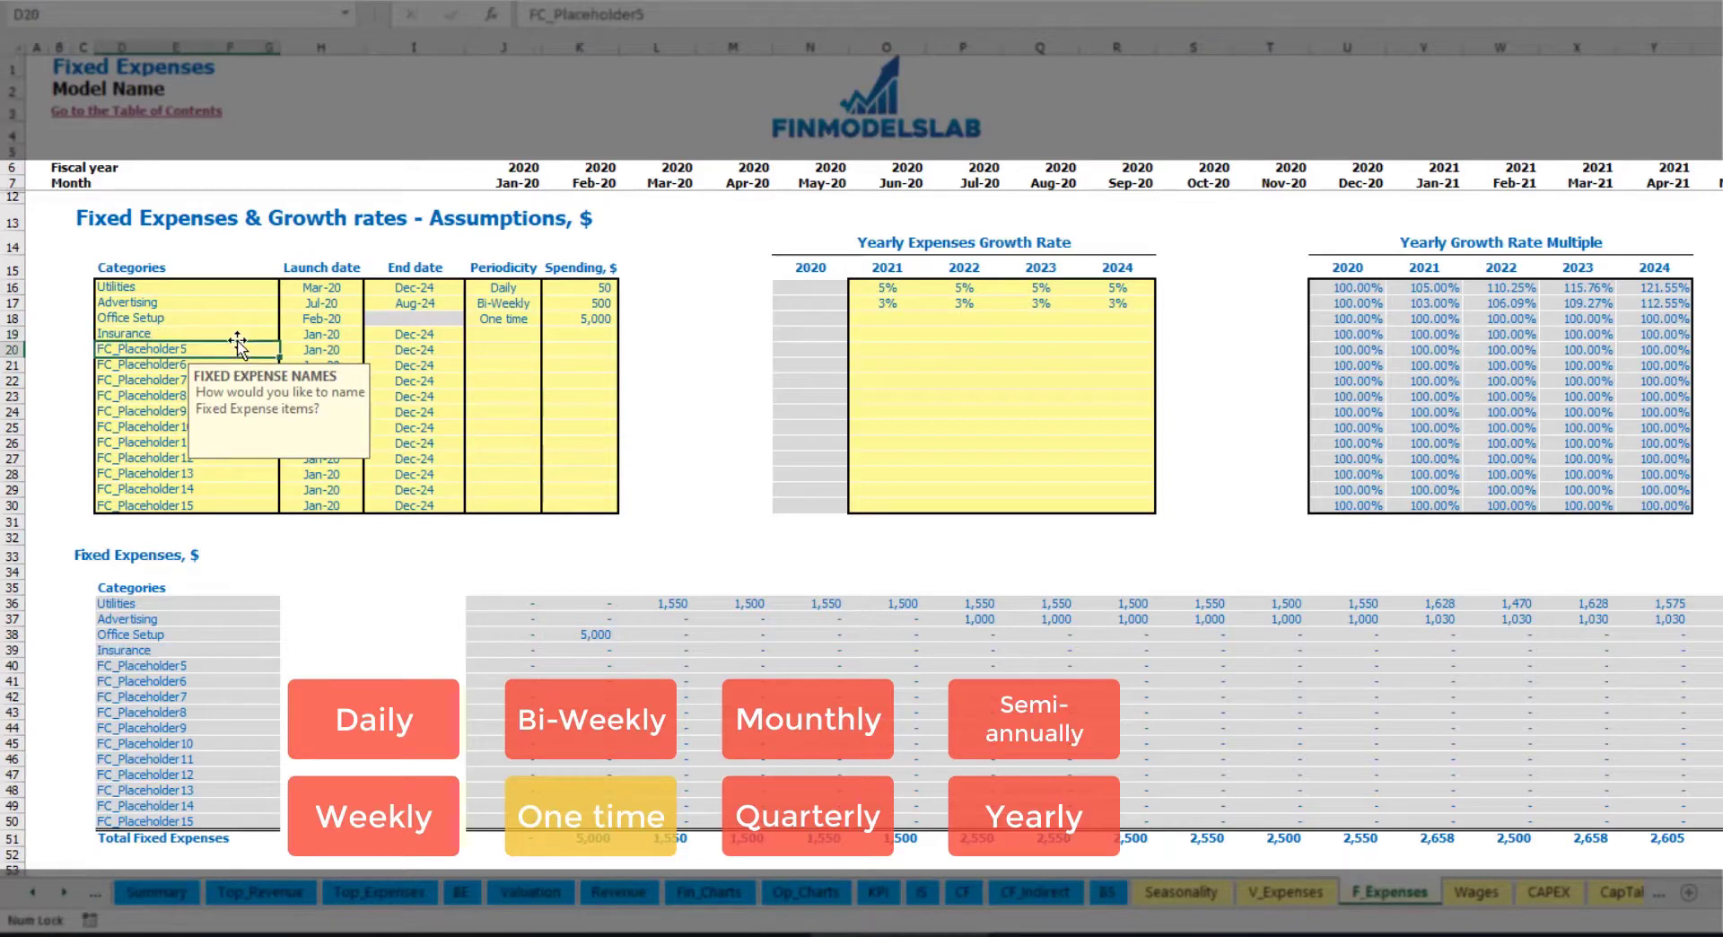
Set the Insurance periodicity to Monthly and its spending to 1000
click(322, 337)
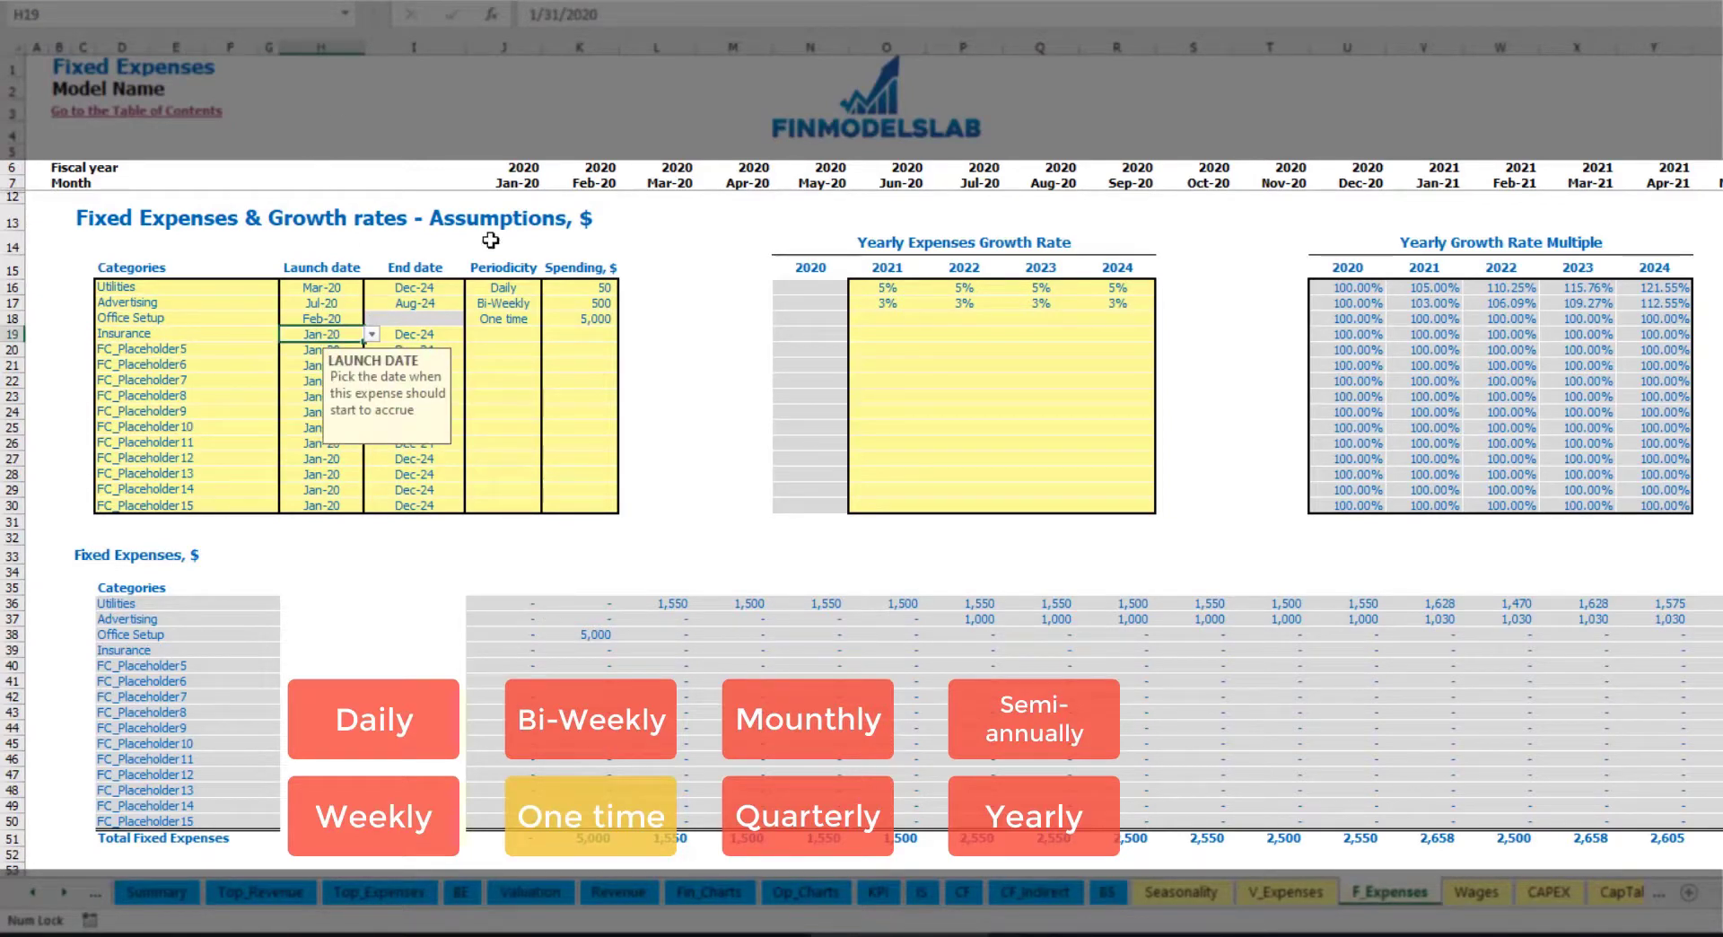
click(437, 337)
click(518, 337)
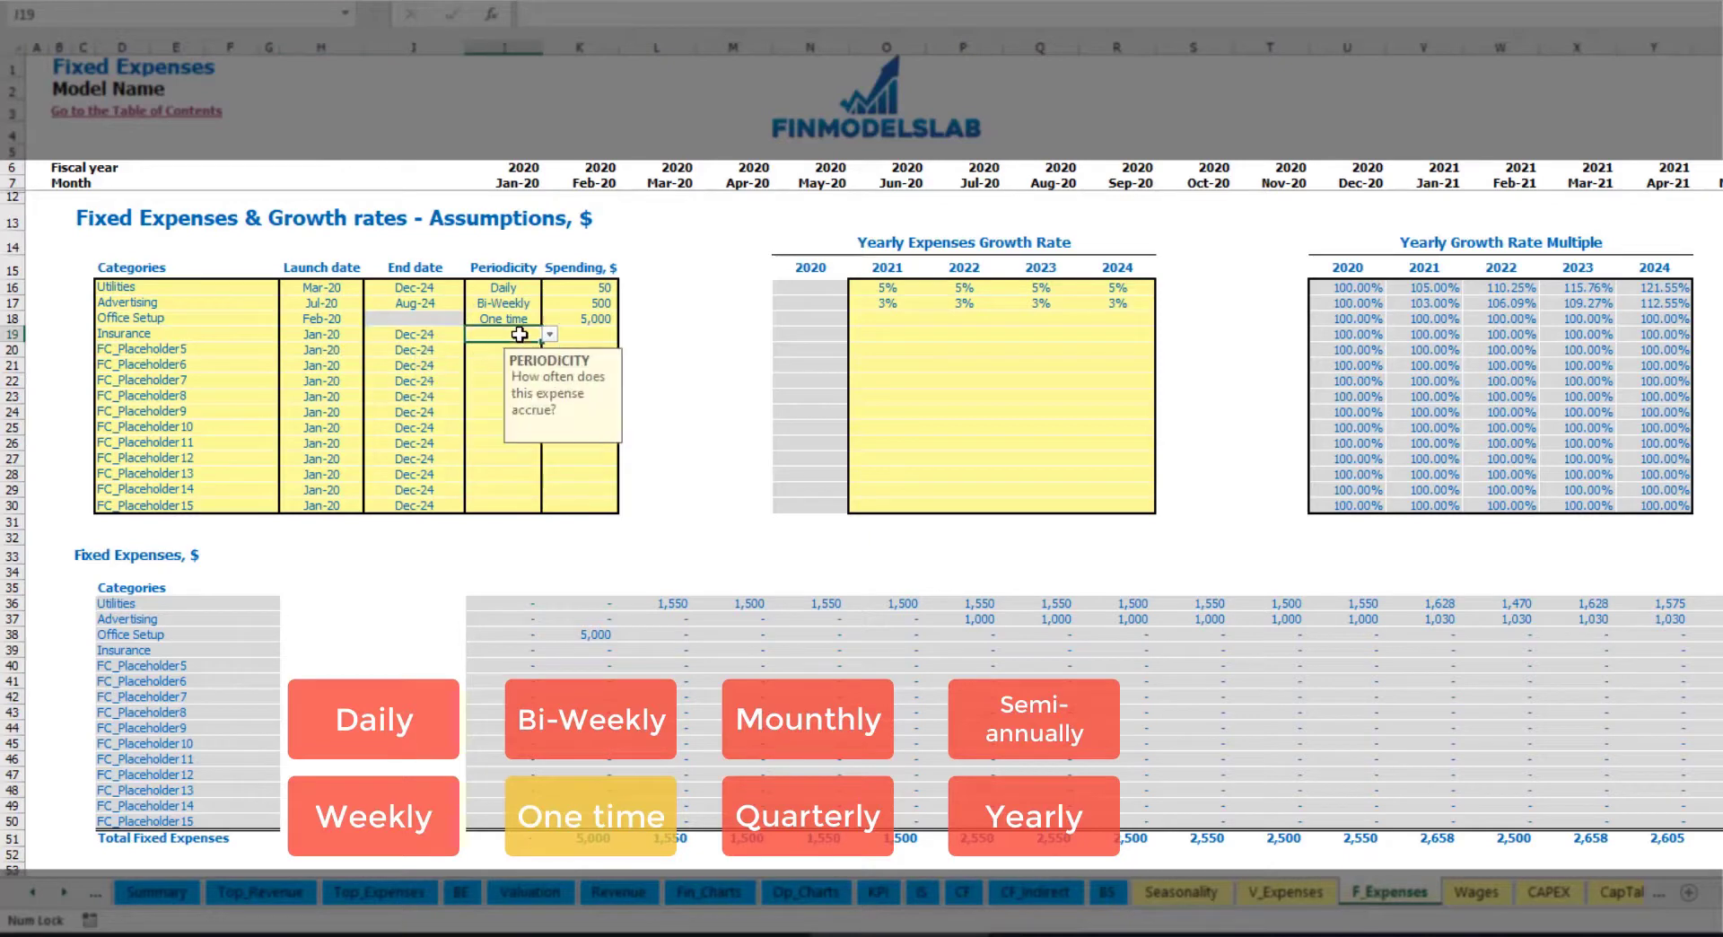
click(548, 336)
click(490, 407)
click(591, 333)
text(1000)
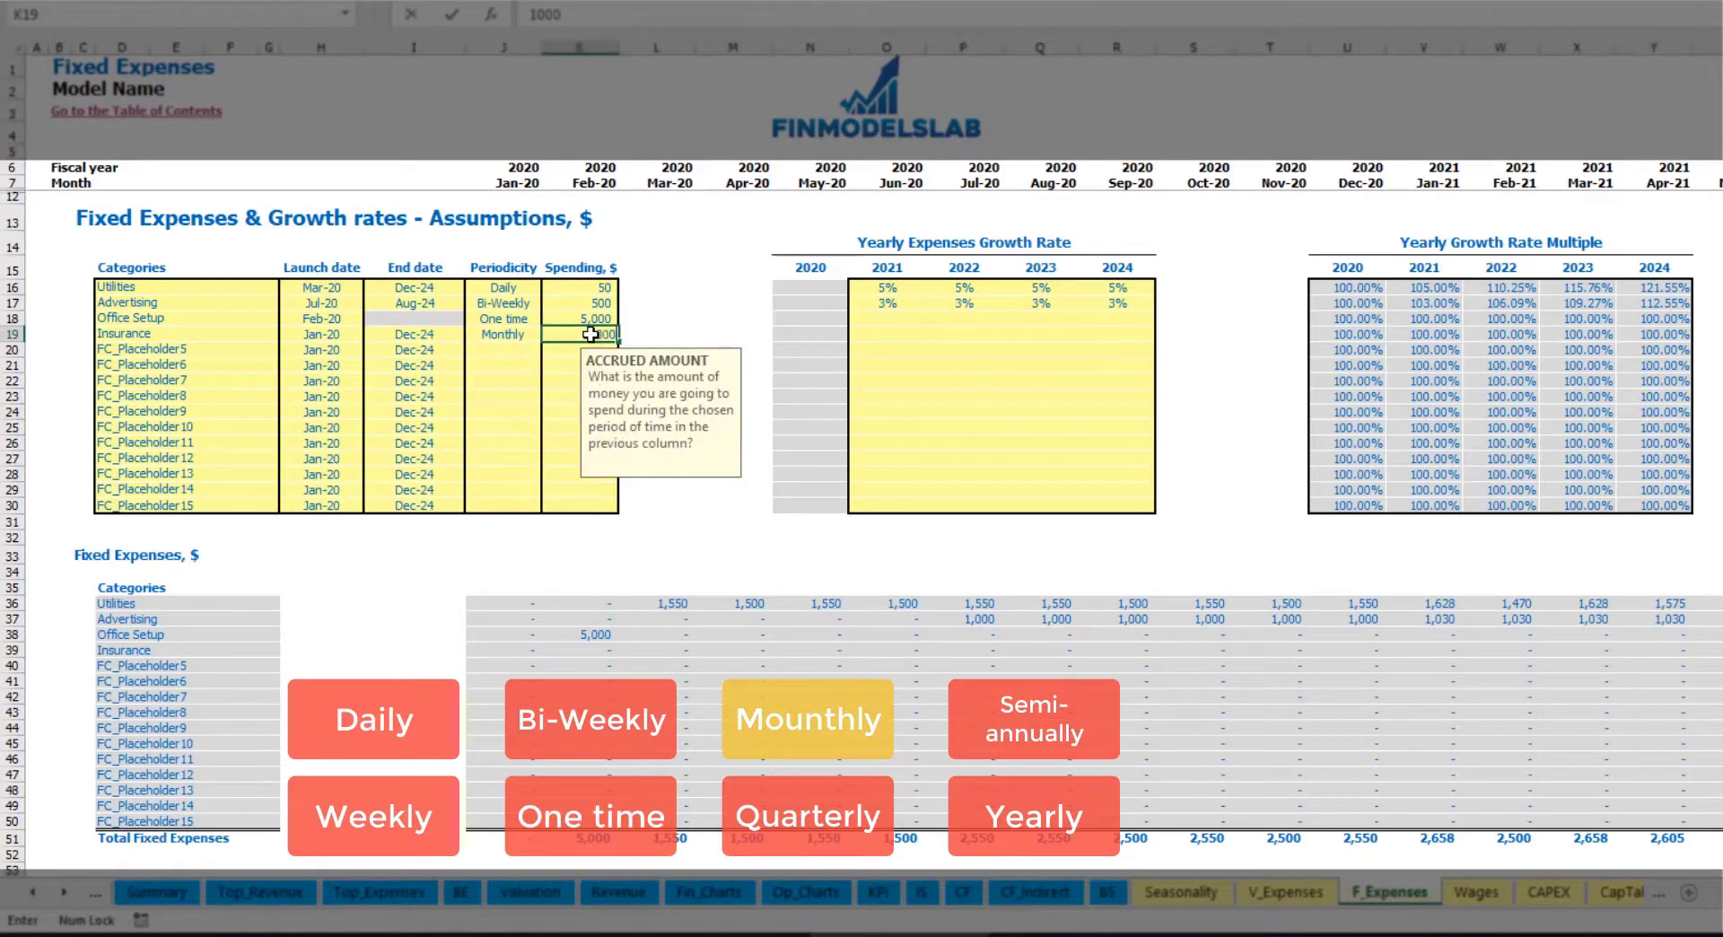
Enter Insurance yearly growth rates of 5% for 2021, 3% for 2022, 2% for 2023 and 1% for 2024
click(881, 348)
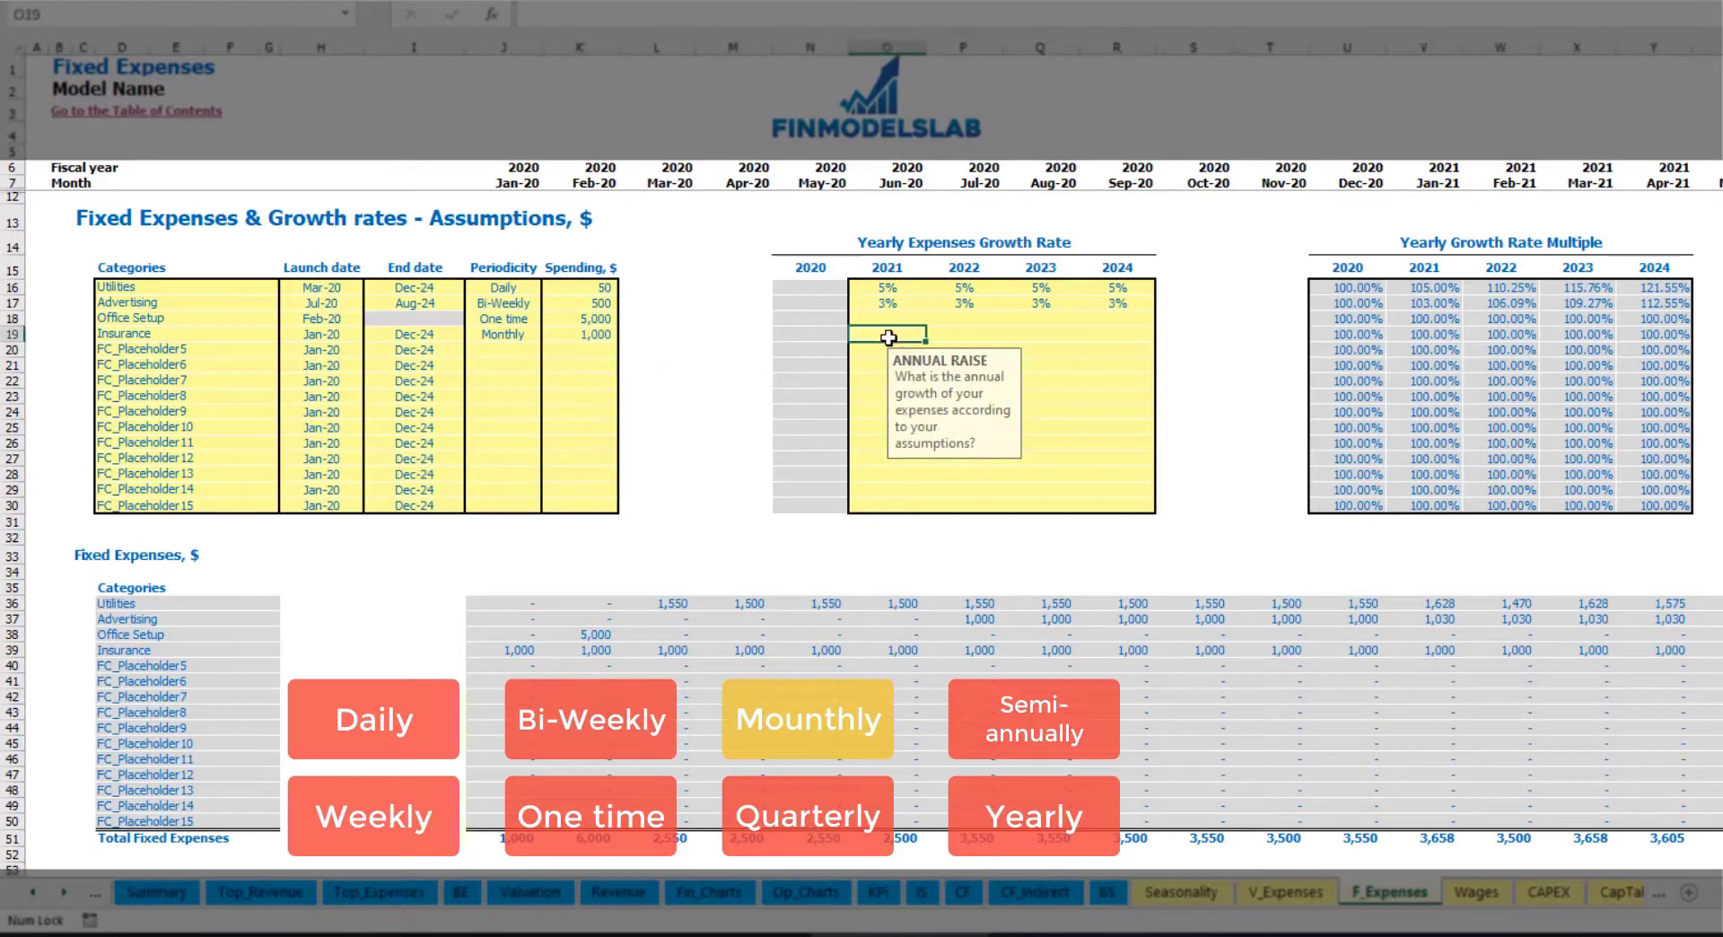
click(889, 338)
text(5)
key(Tab)
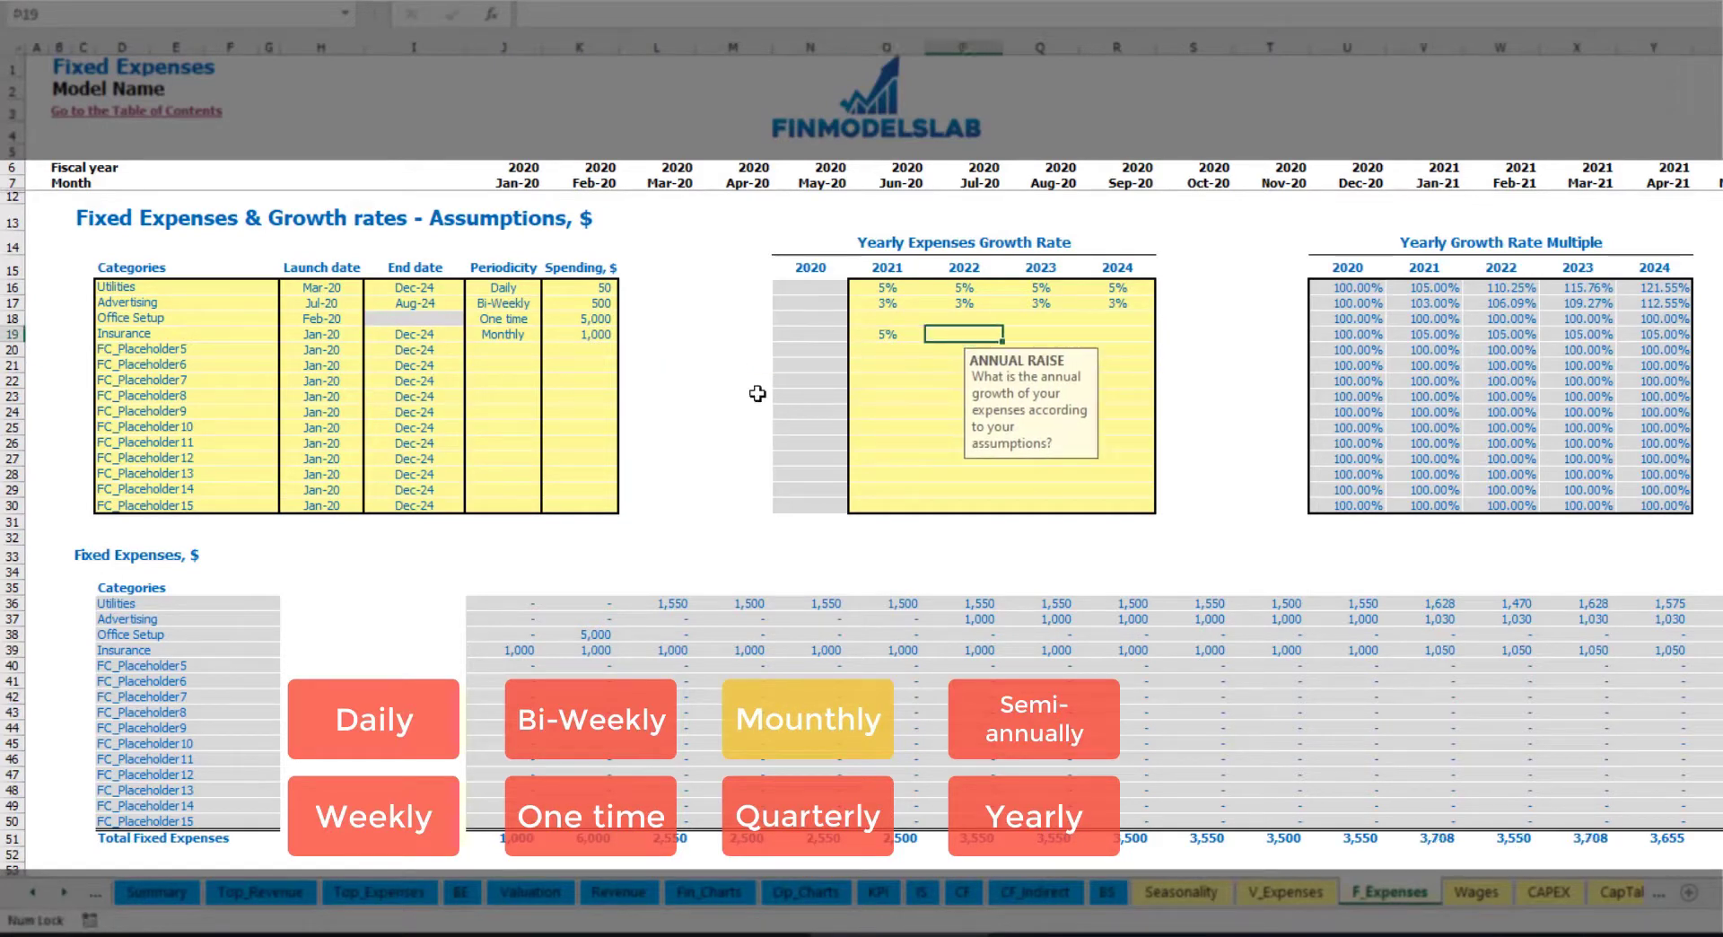
text(3)
key(Tab)
text(2)
key(Down)
key(Up)
key(Right)
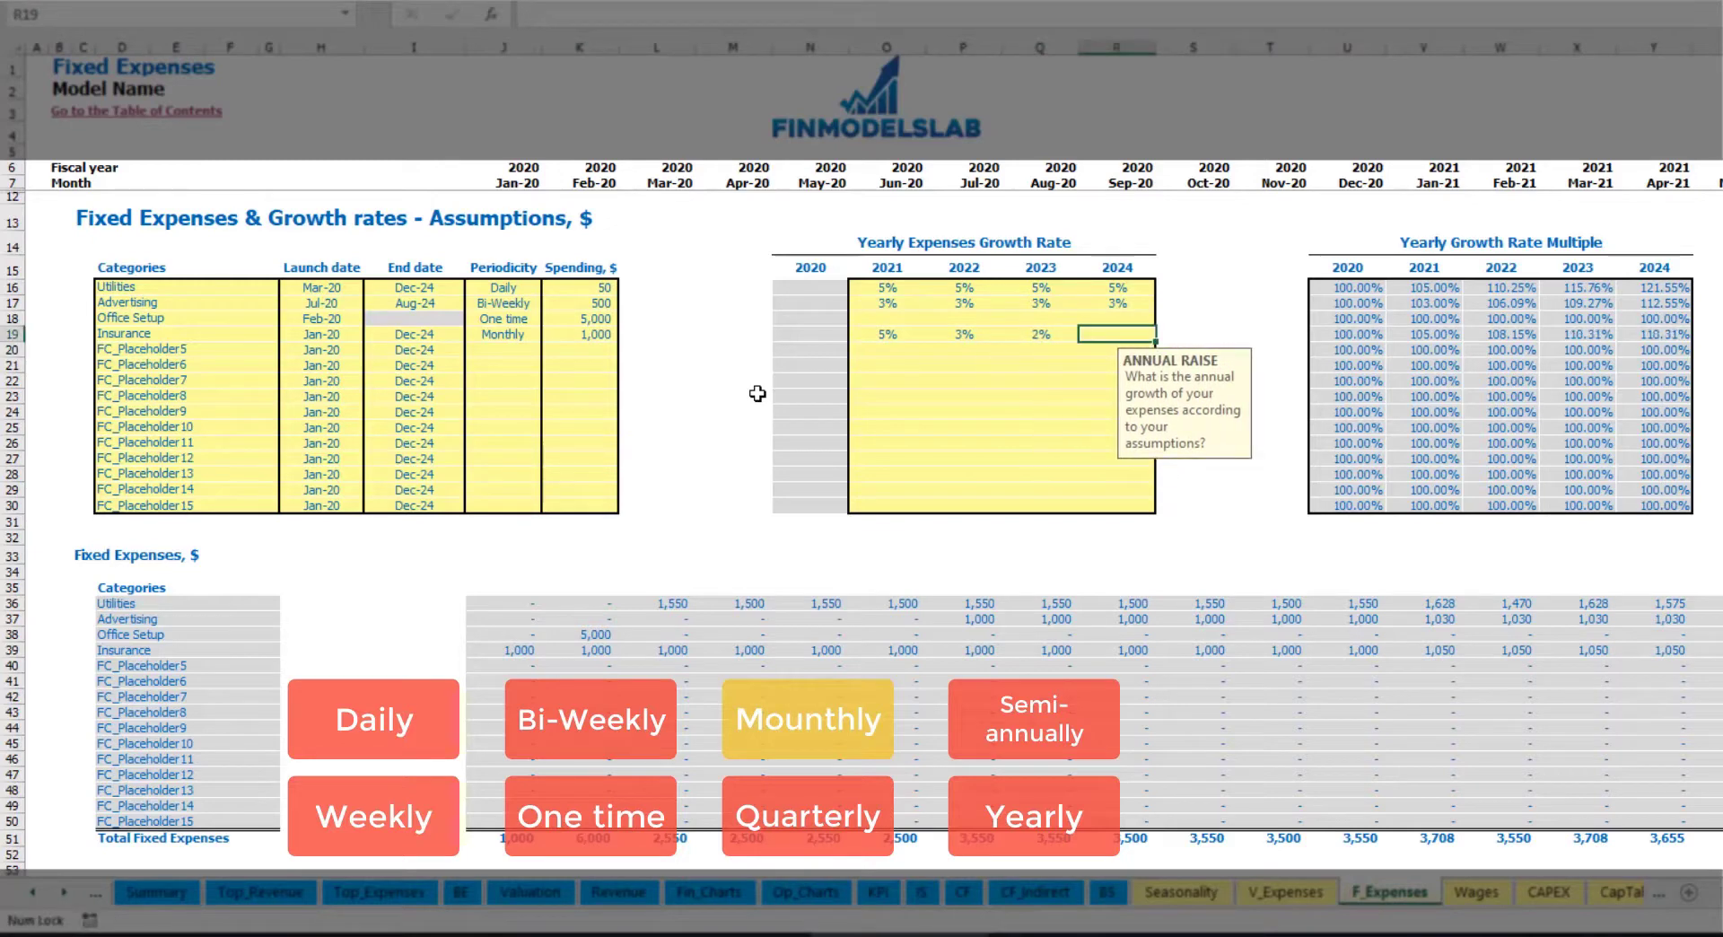
text(1)
key(Return)
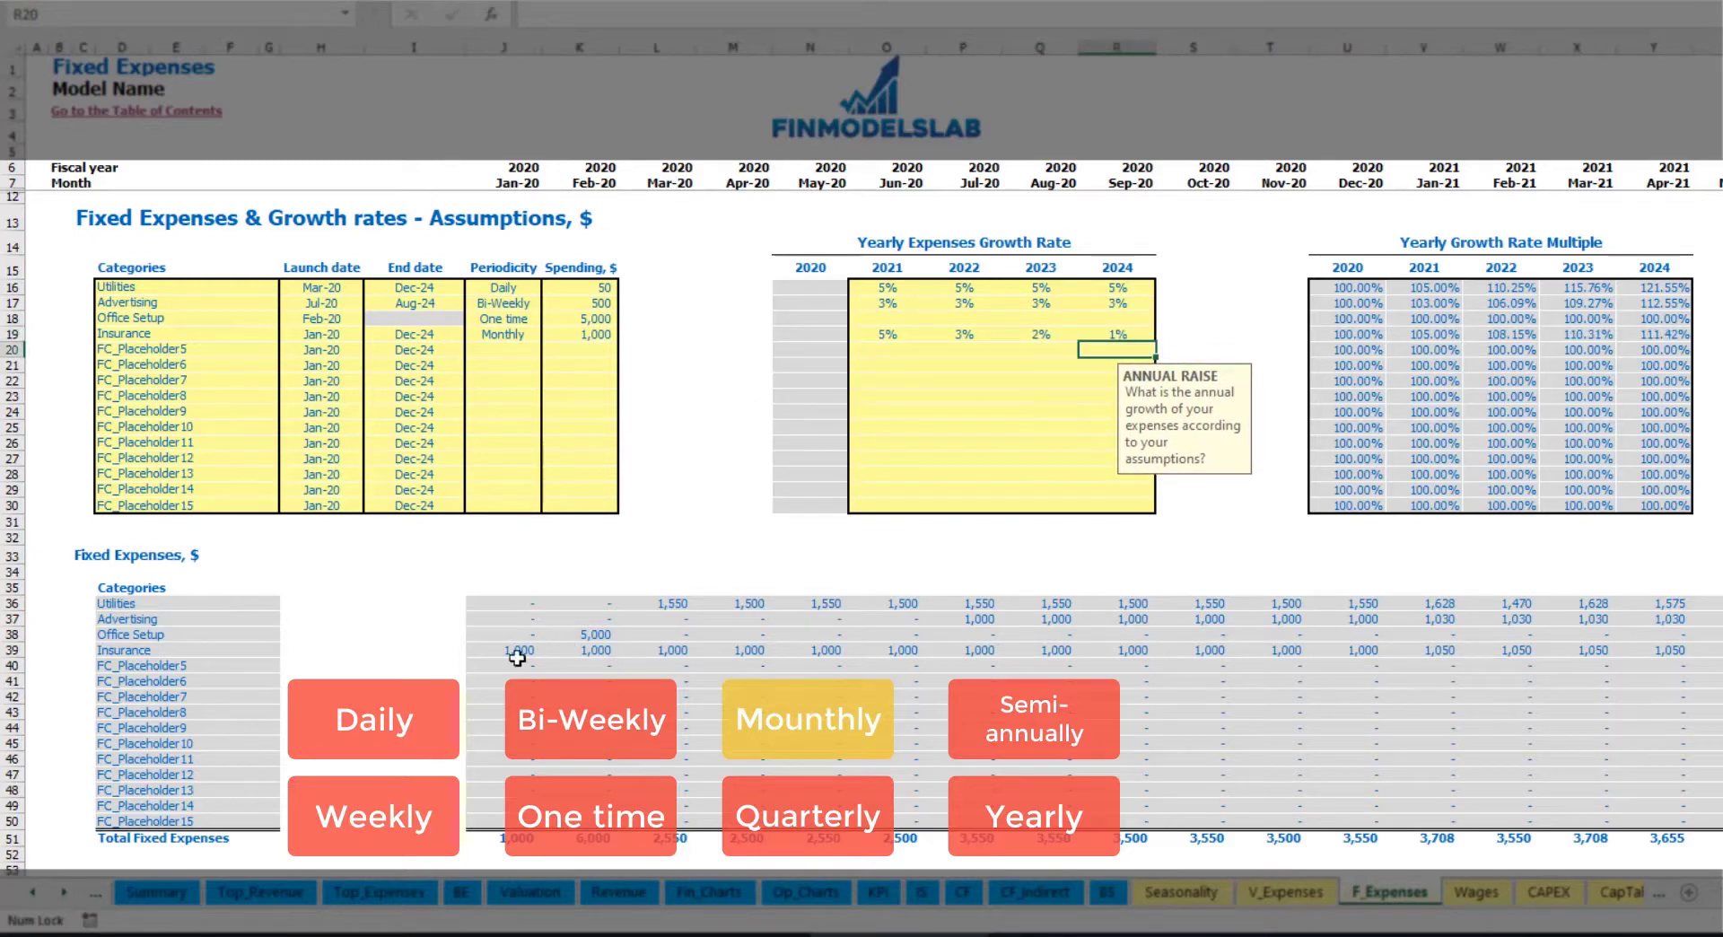
Examine the monthly Insurance amounts across 2020 and 2021, including the change in January 2021
drag(520, 652, 1398, 651)
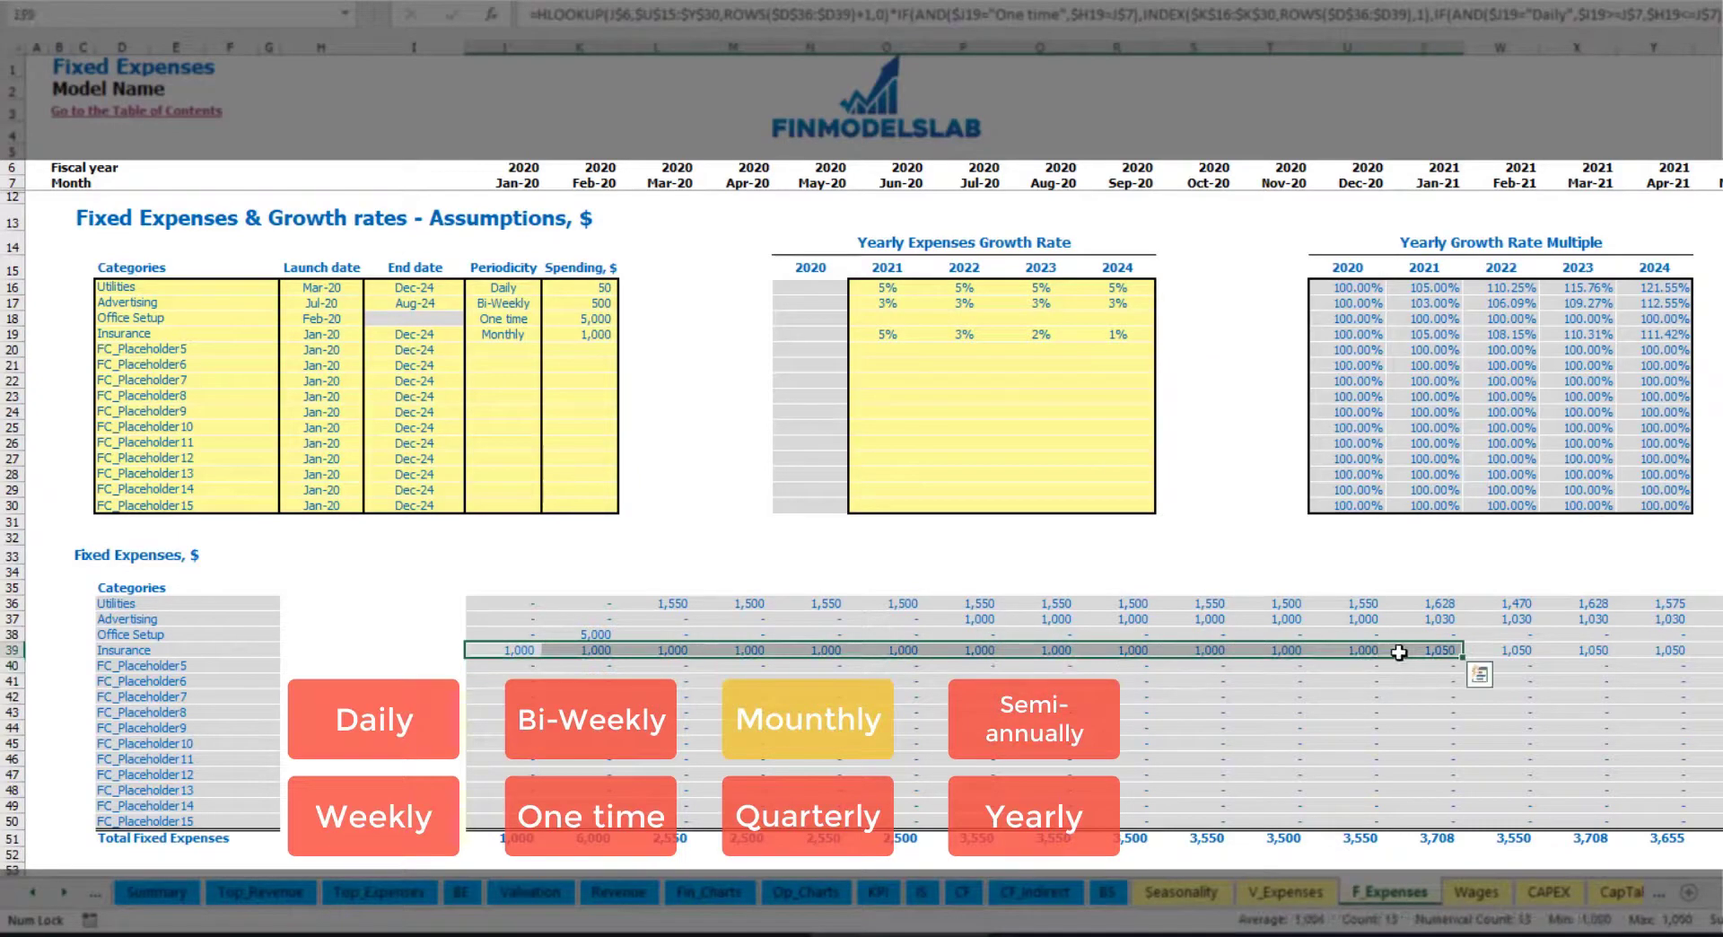
click(1398, 651)
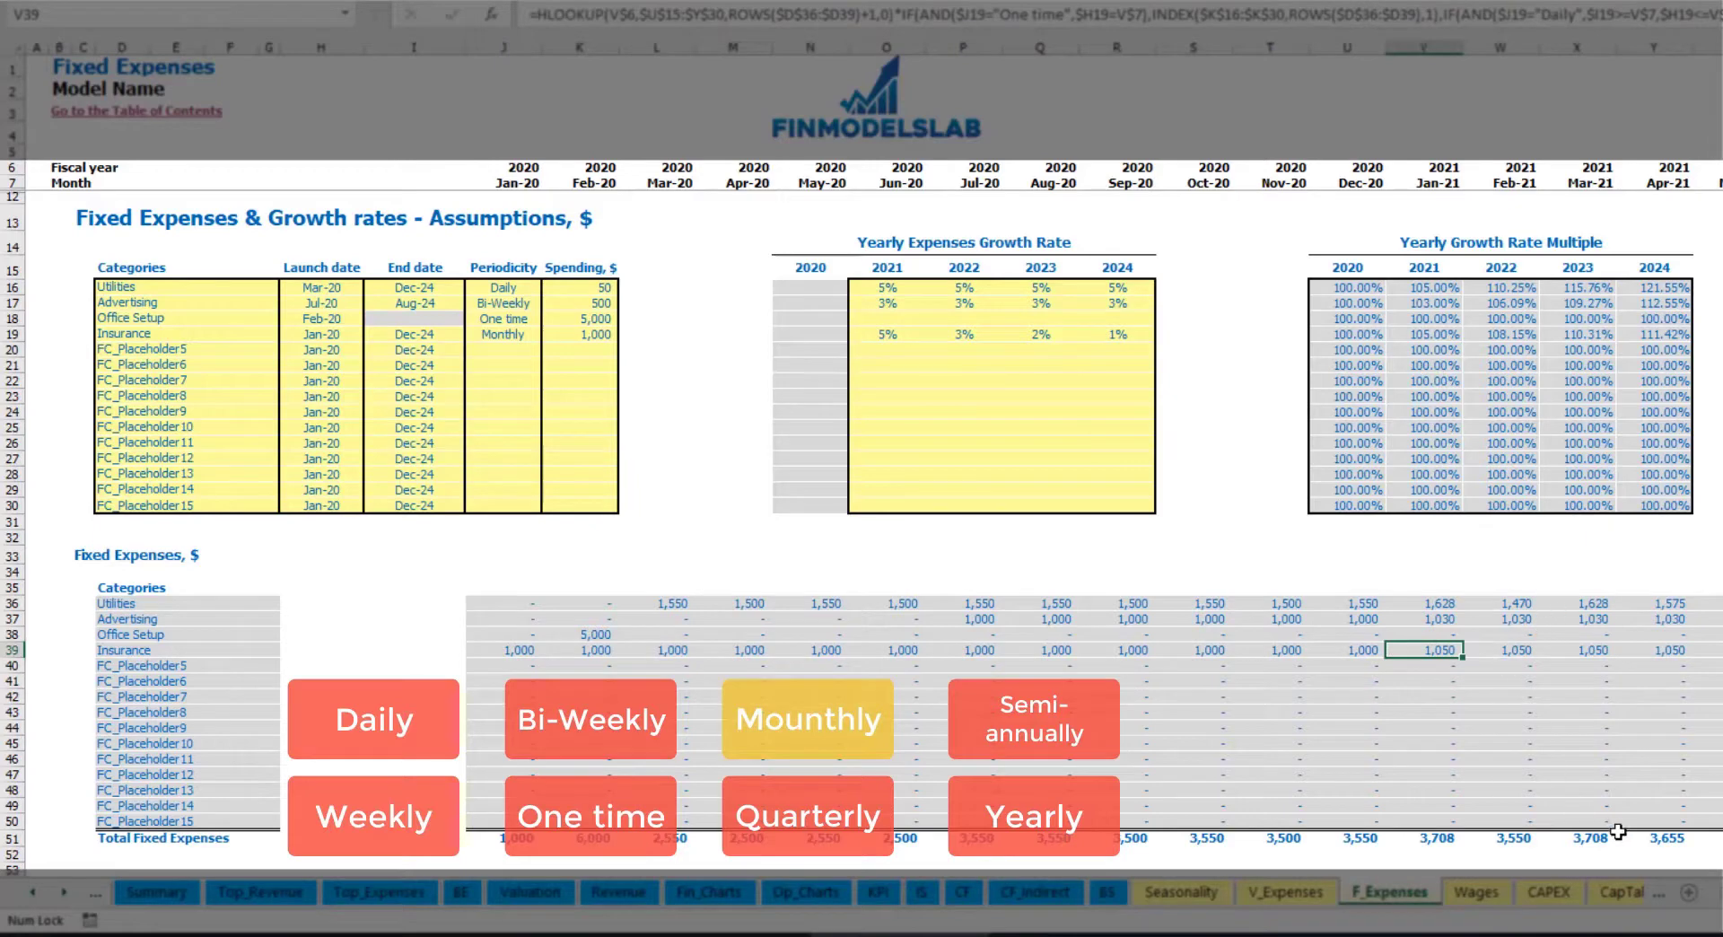
scroll(862, 448, right, 3)
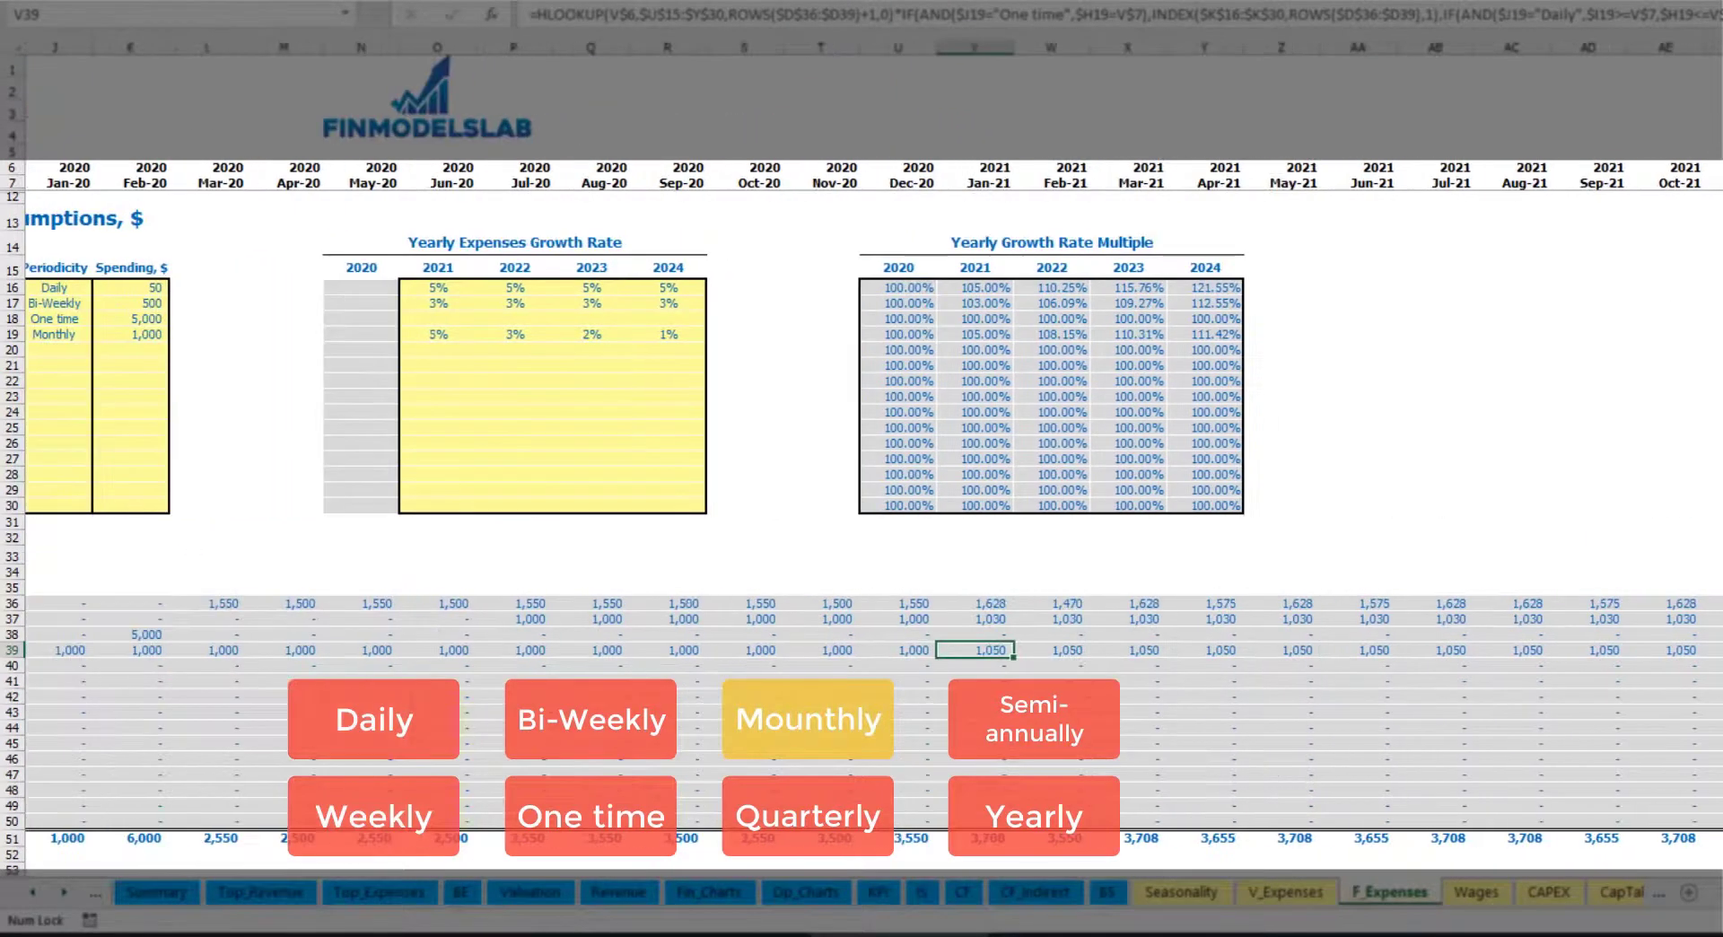
click(1721, 47)
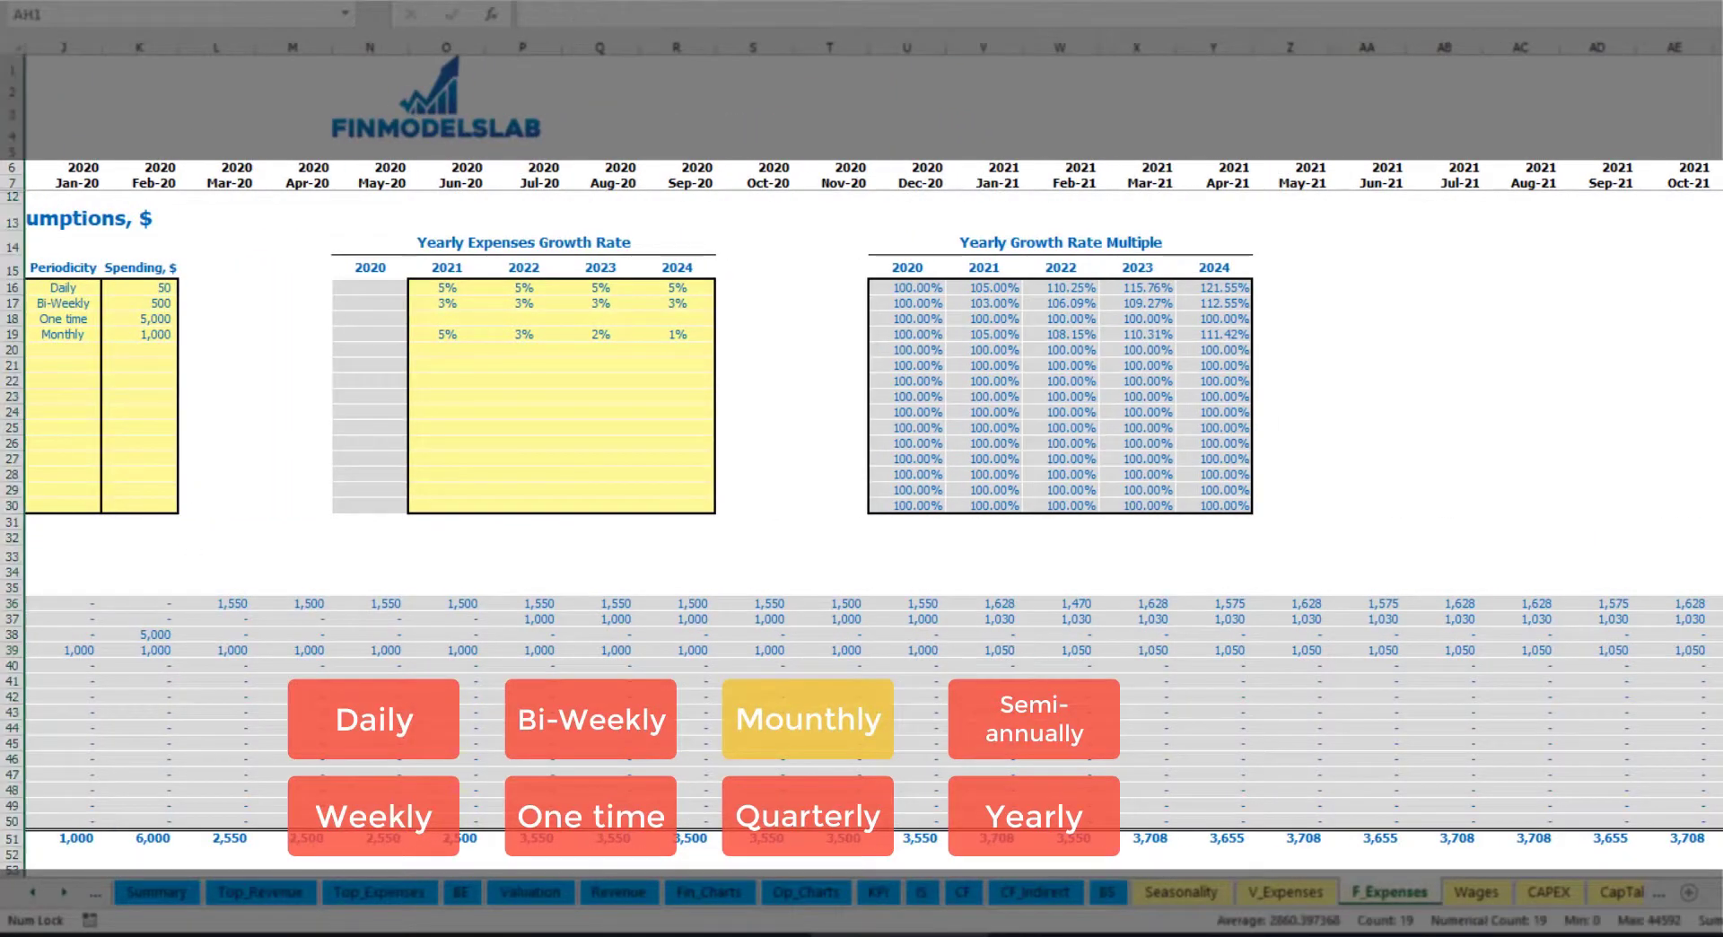
click(1721, 650)
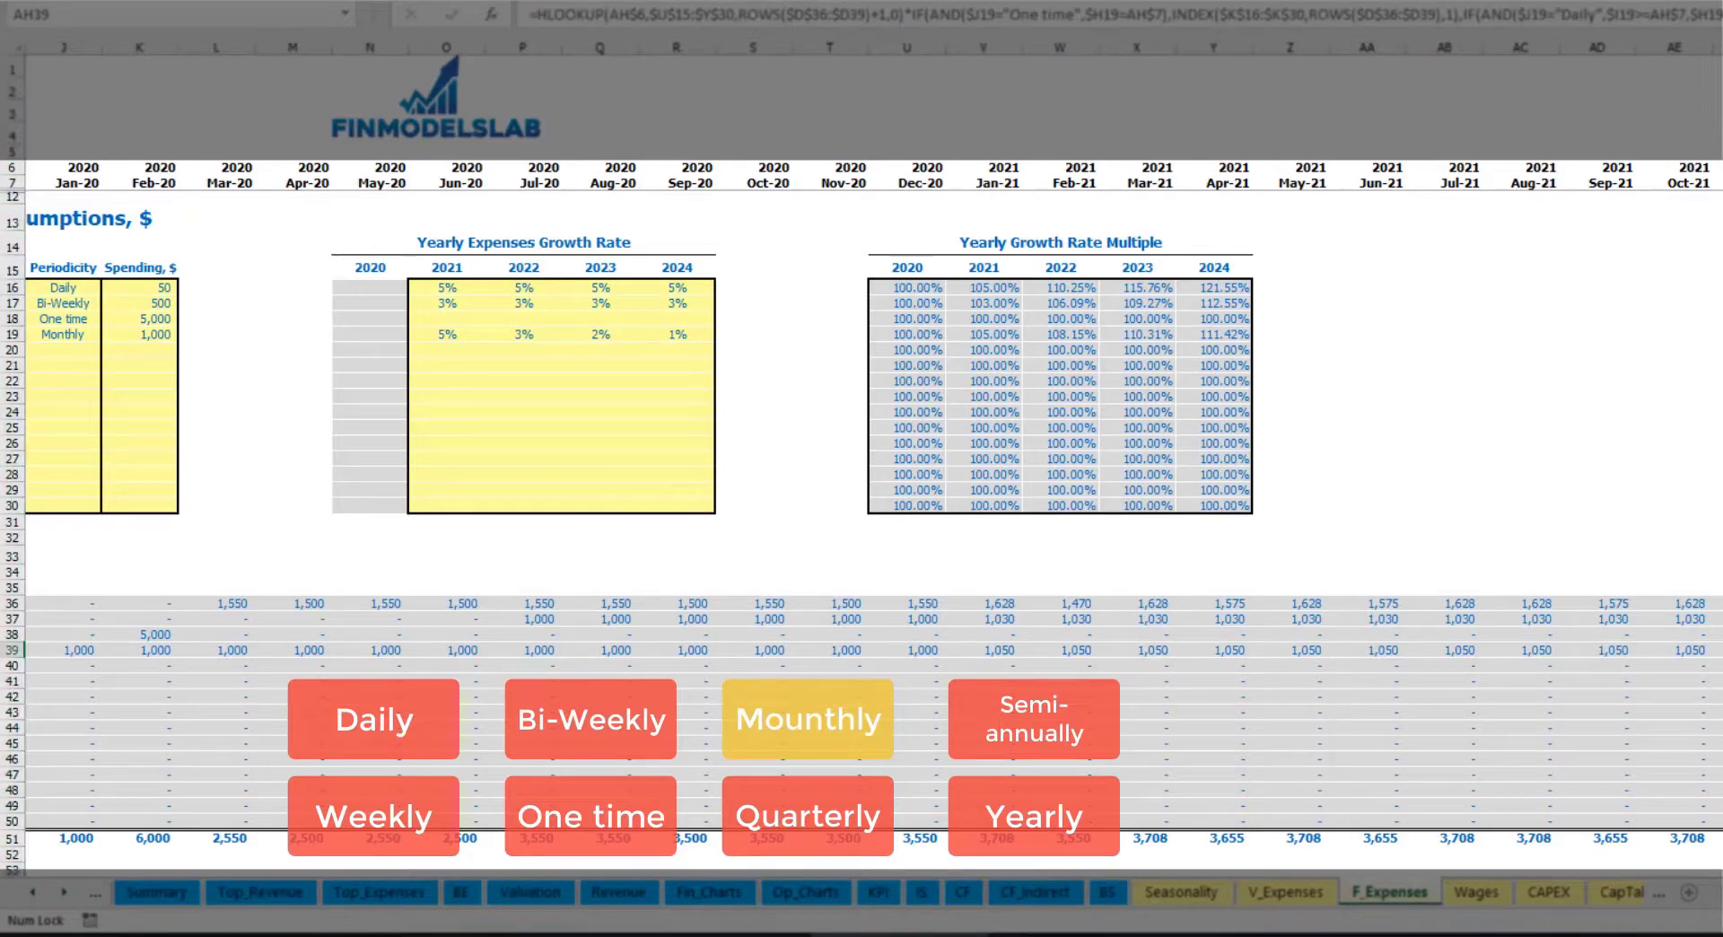
scroll(857, 579, left, 5)
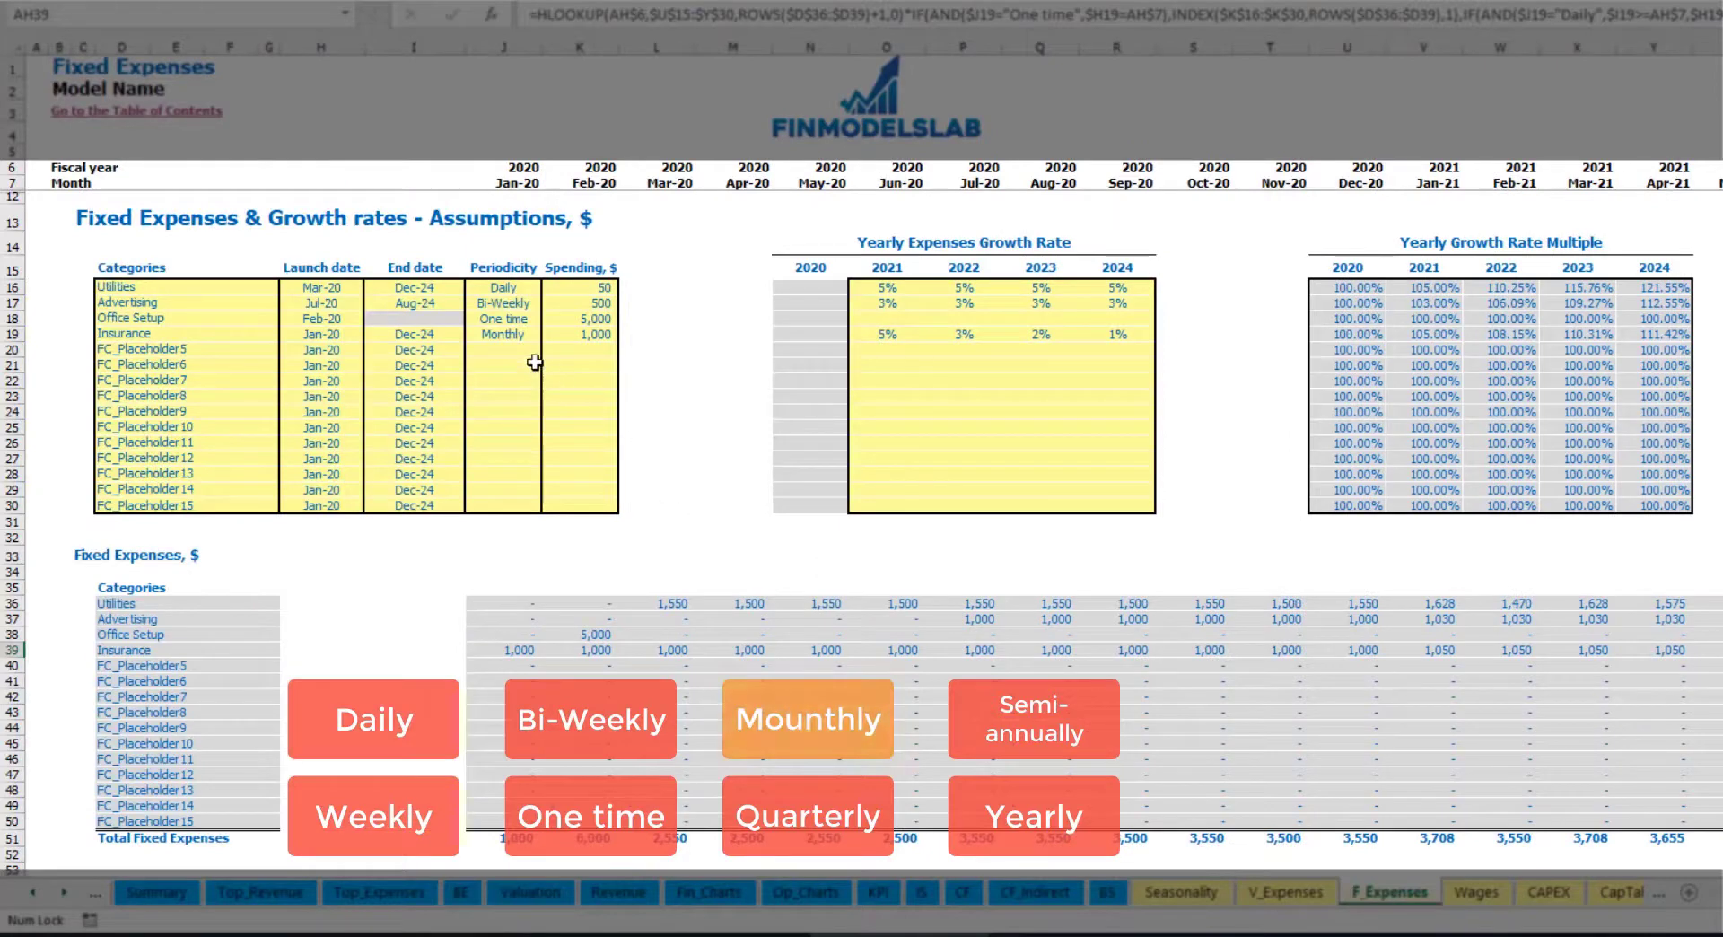
Change the Insurance periodicity to Quarterly
click(520, 335)
click(550, 333)
key(Escape)
click(543, 419)
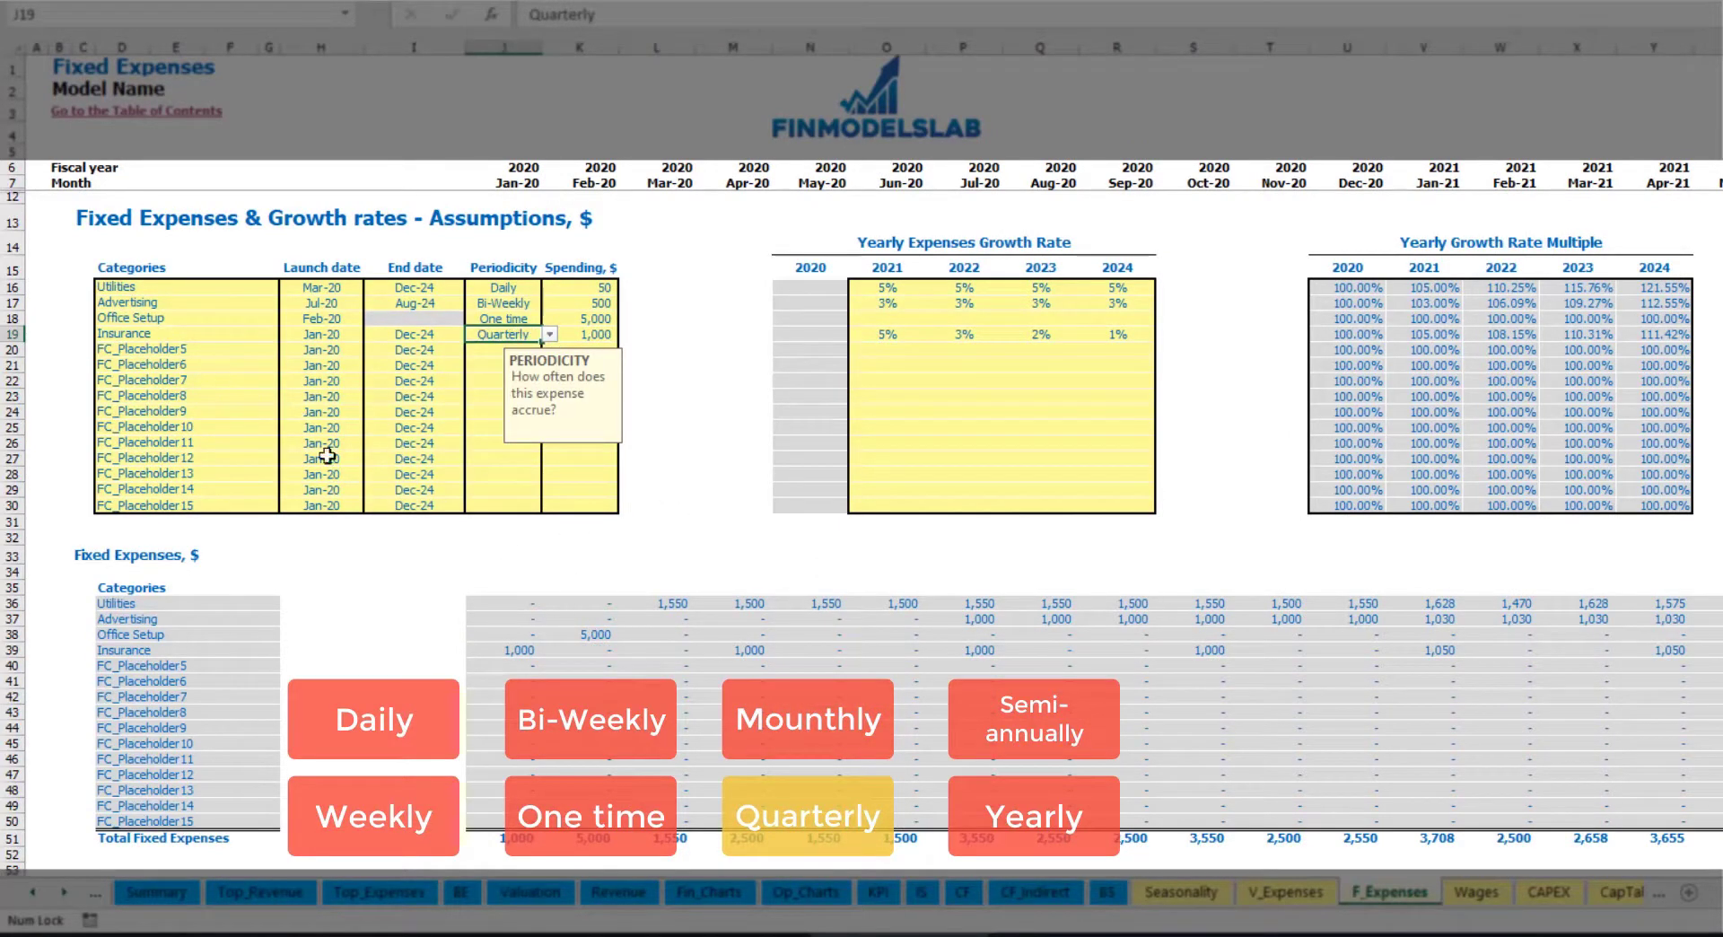
Set the Insurance launch date to Feb-20
click(743, 646)
click(959, 655)
click(348, 333)
click(371, 334)
click(328, 357)
Examine the quarterly Insurance amounts for February, May and August 2020
click(602, 646)
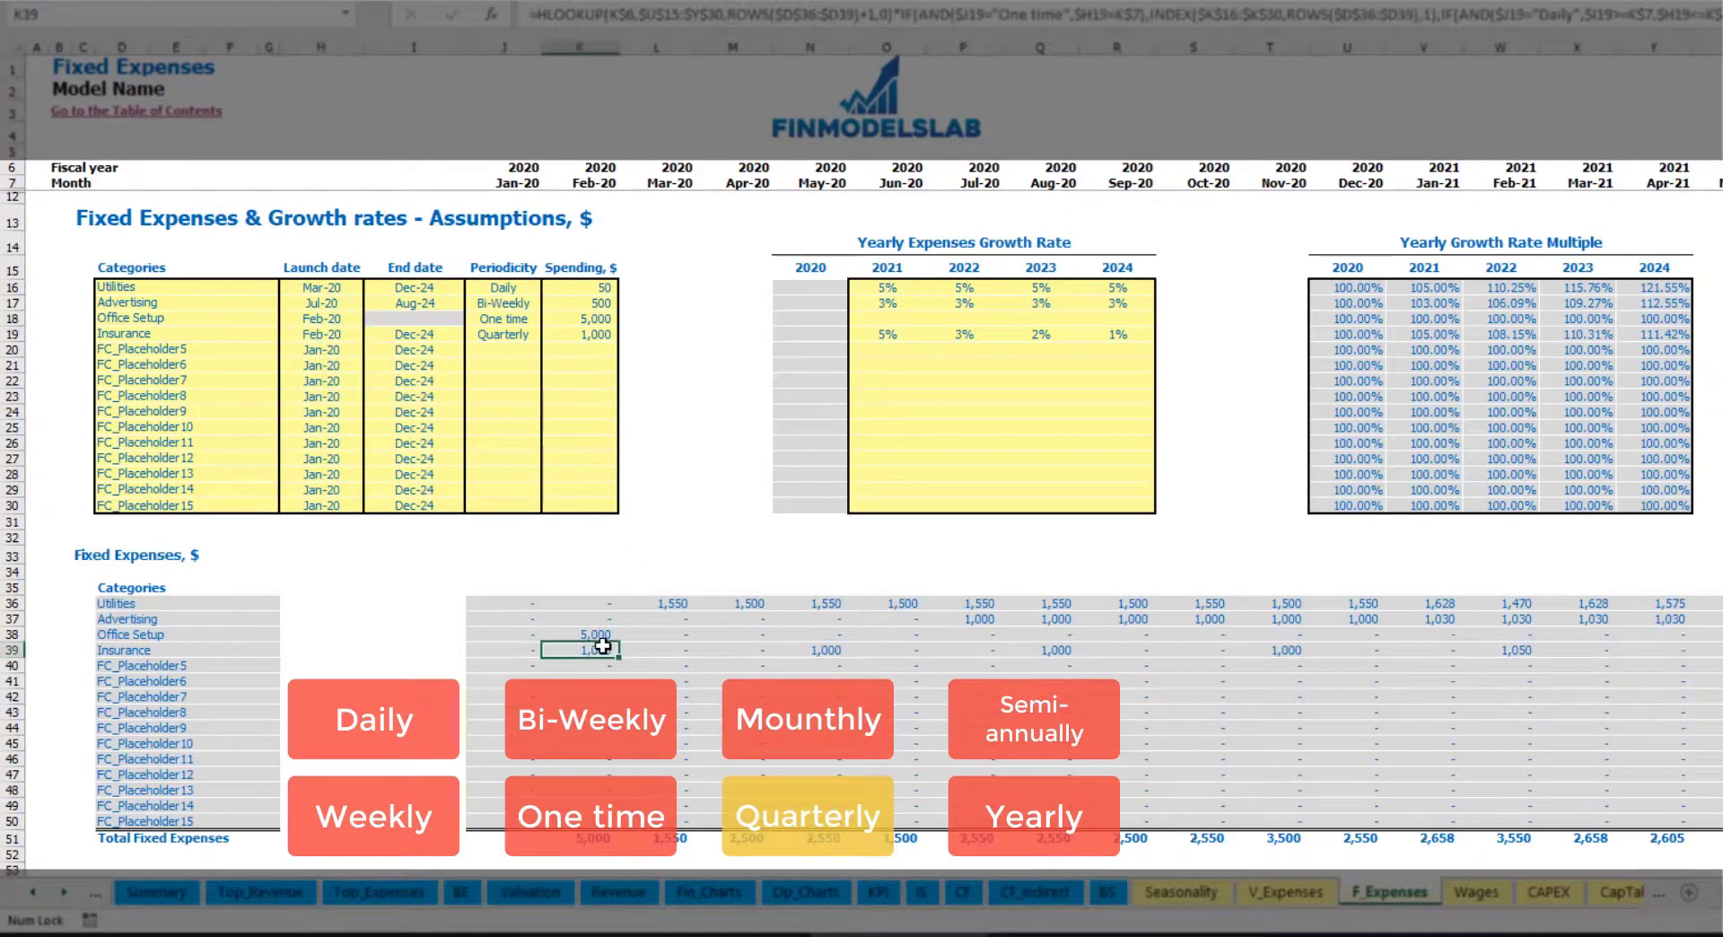
click(826, 650)
click(1064, 645)
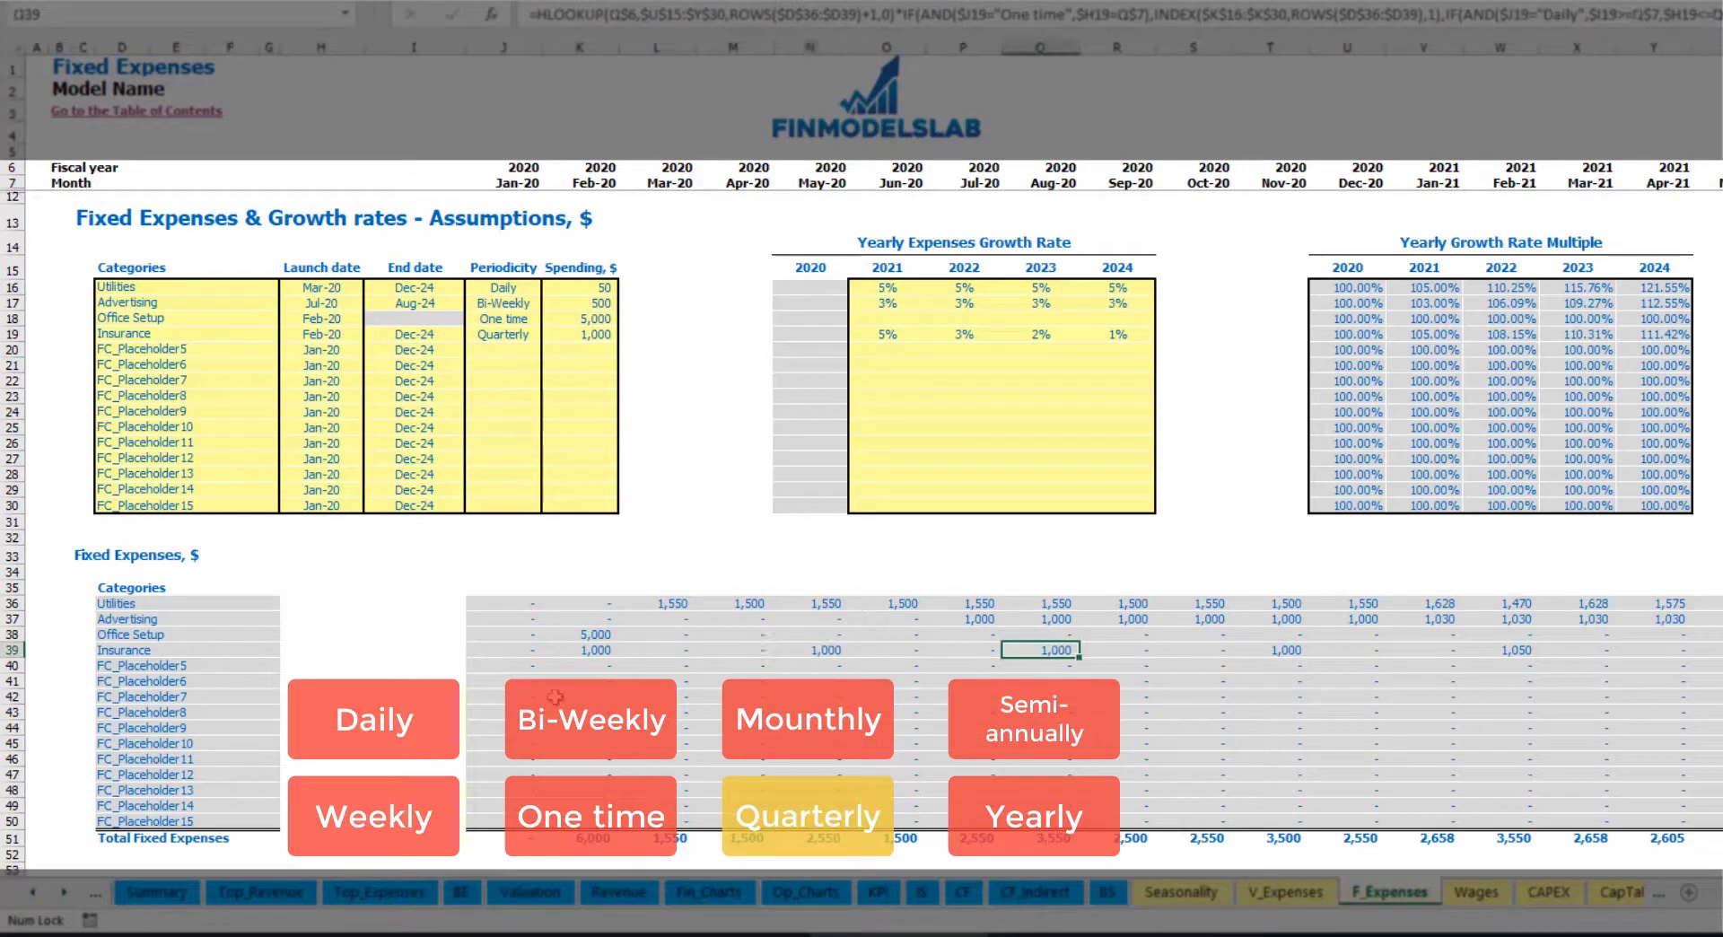
click(576, 654)
click(832, 652)
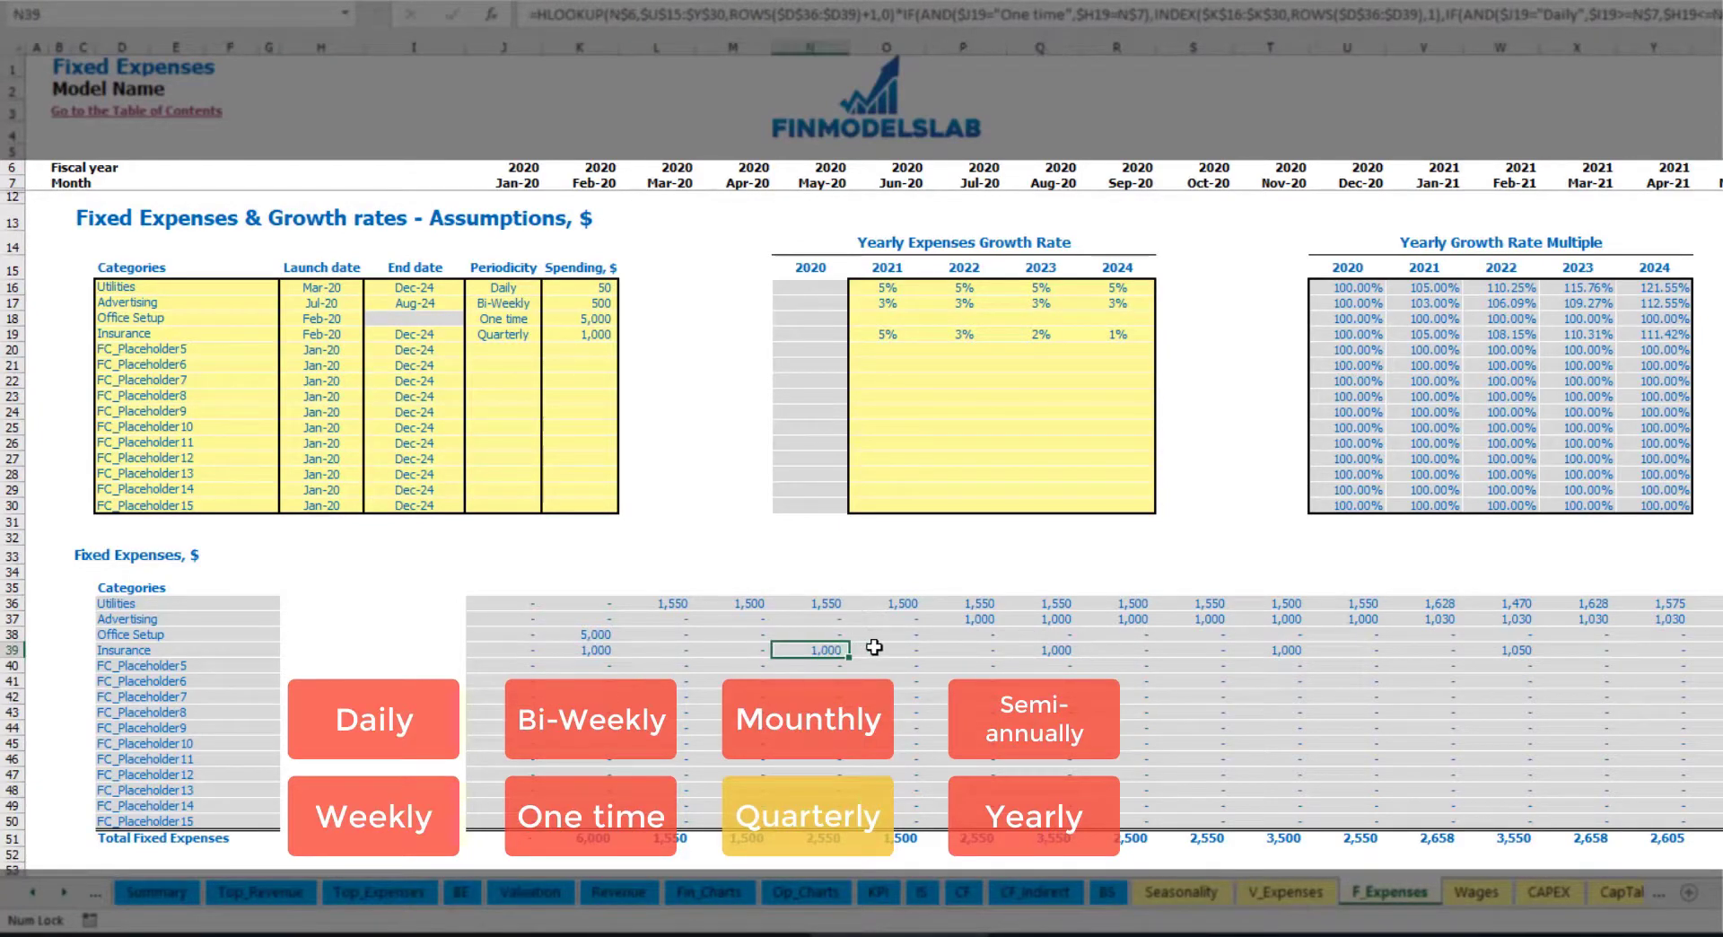
Change the Insurance periodicity to Semi-Annually and check its amounts from February 2020 to February 2021
click(532, 335)
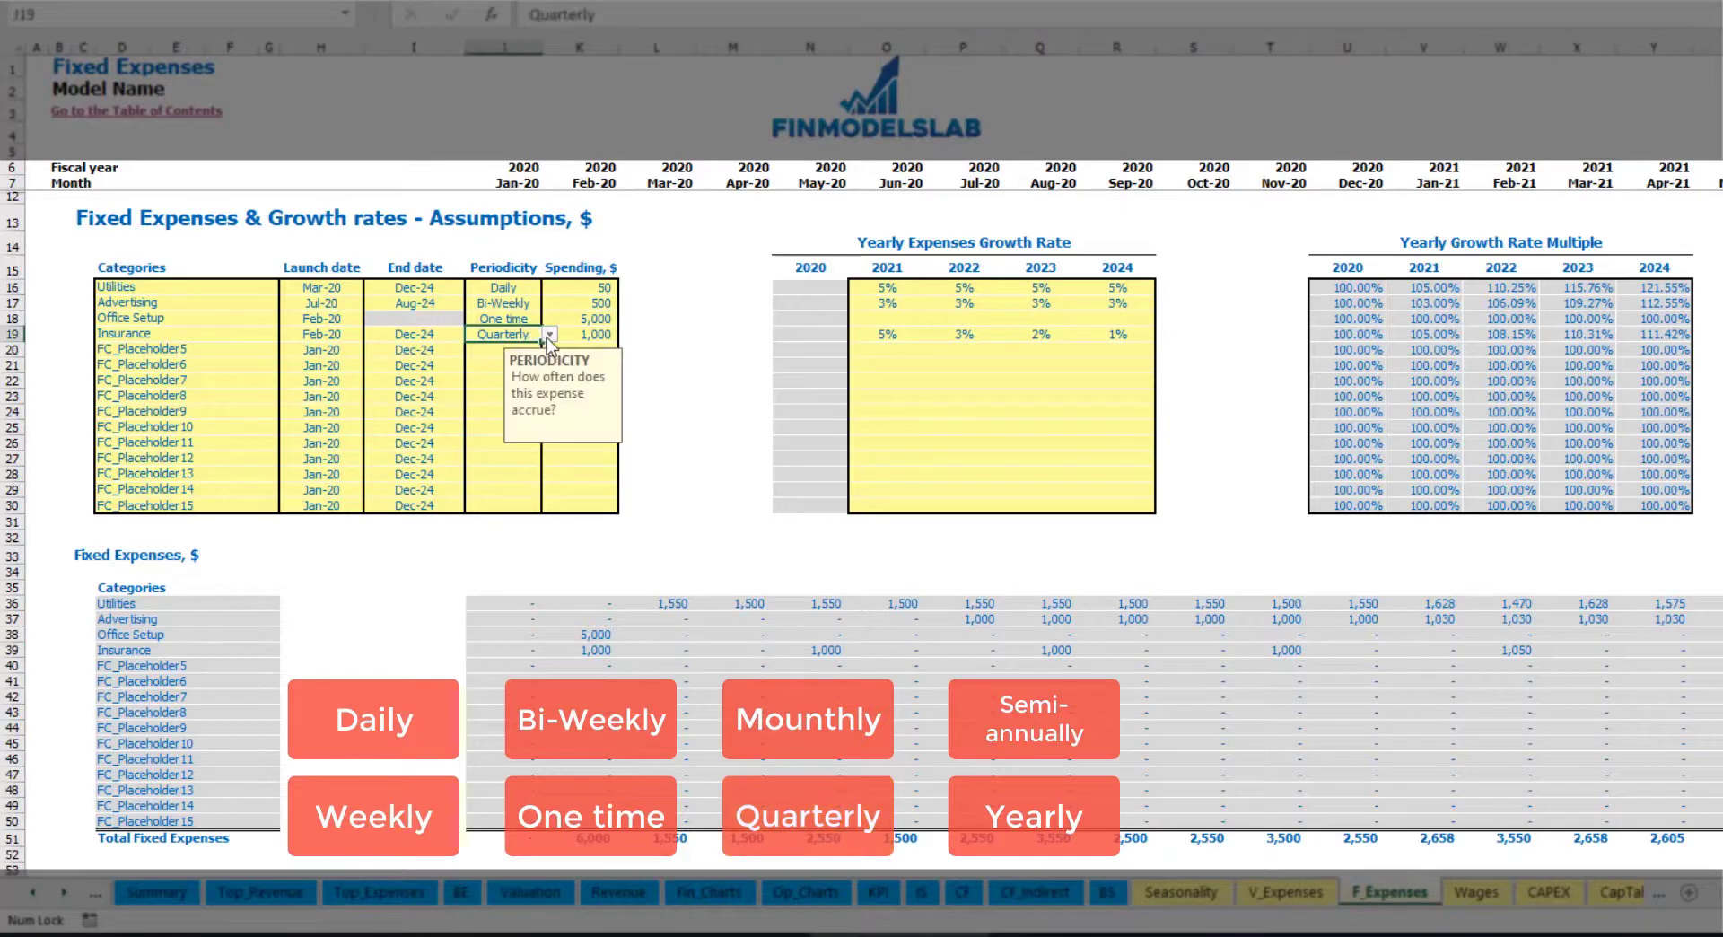
click(549, 333)
click(527, 435)
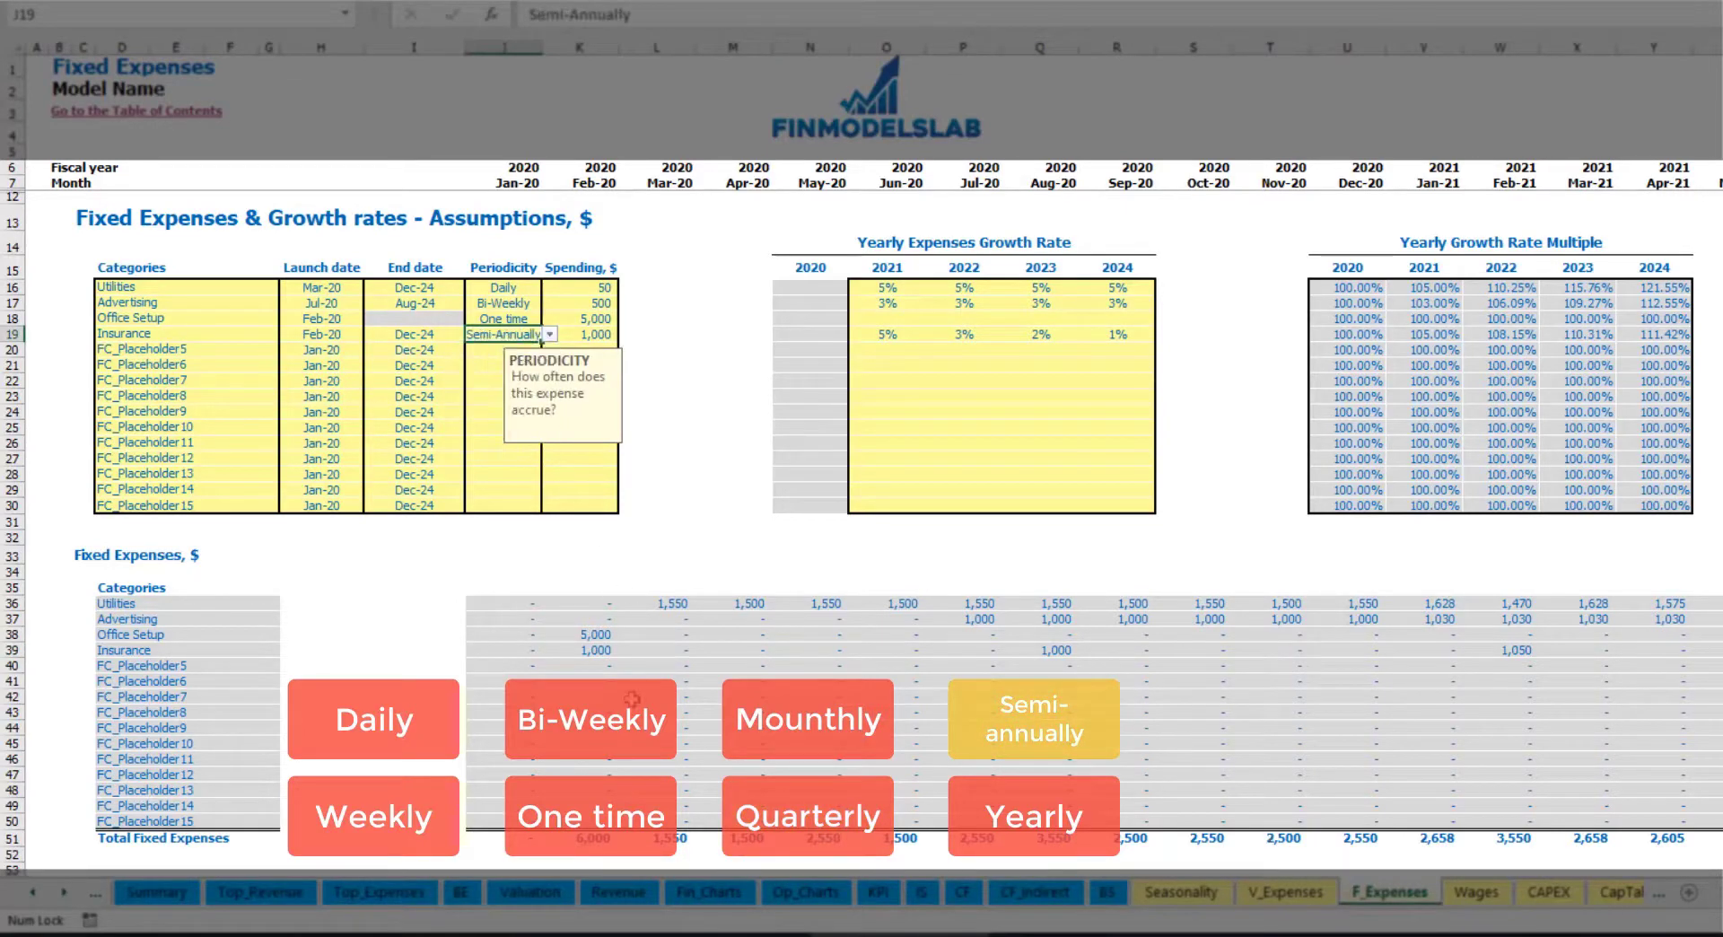
drag(594, 651, 1438, 651)
click(1507, 664)
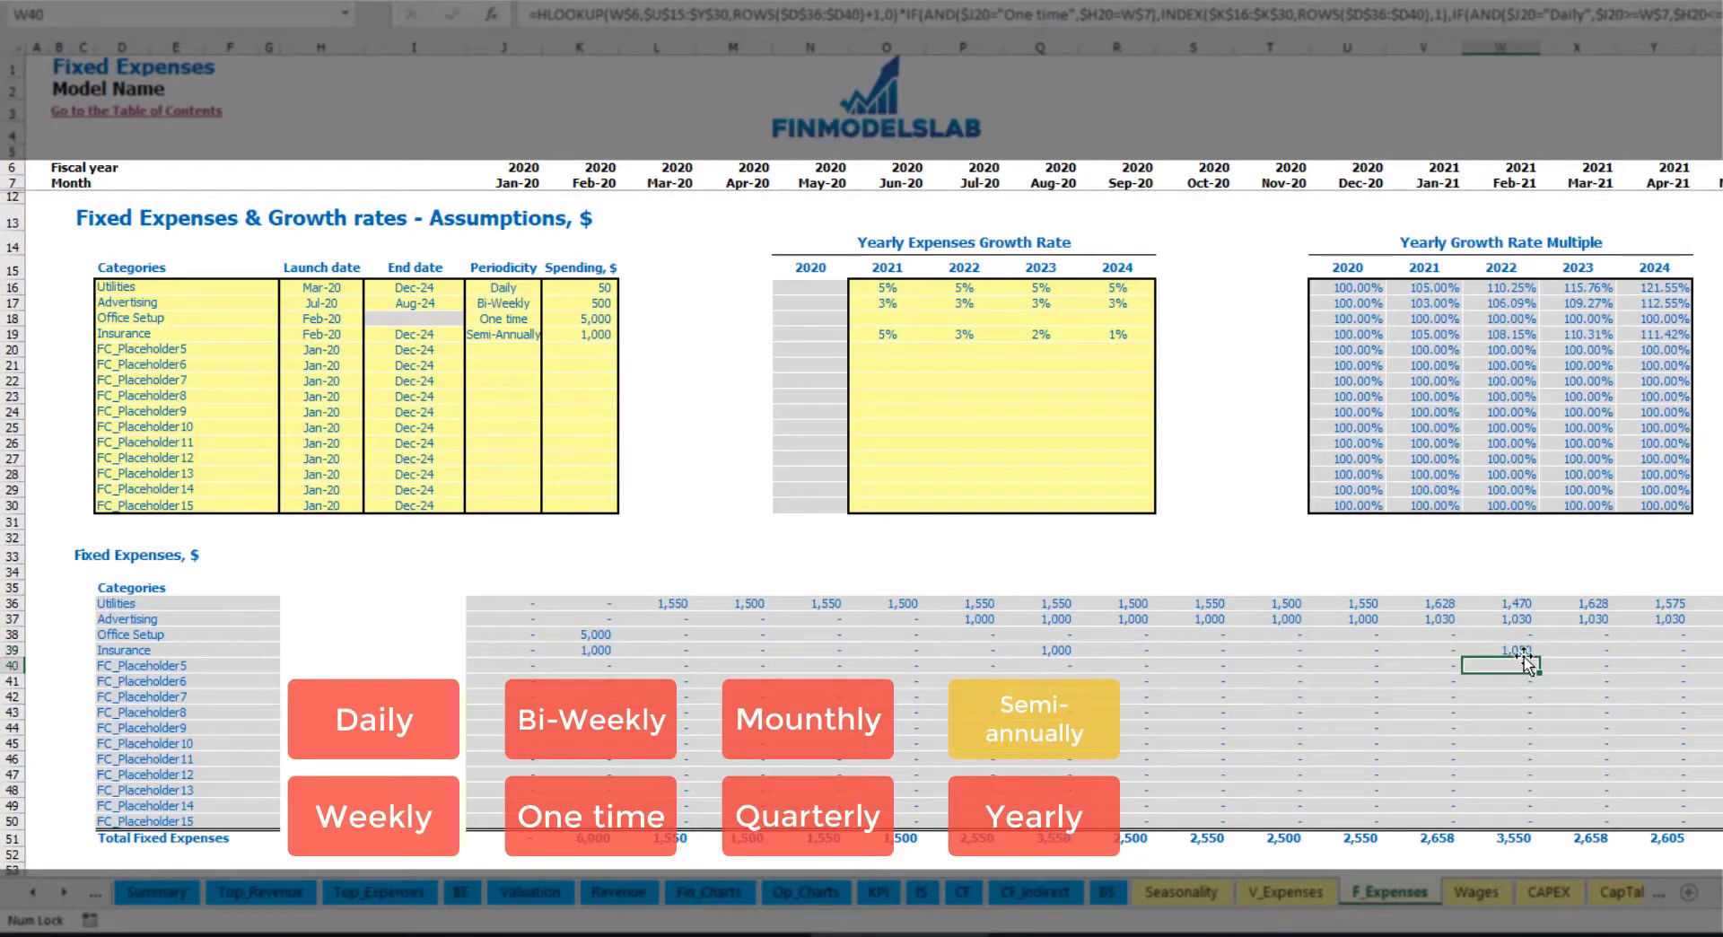
Change the Insurance periodicity to Yearly and check its amounts across the monthly columns
click(518, 333)
click(549, 334)
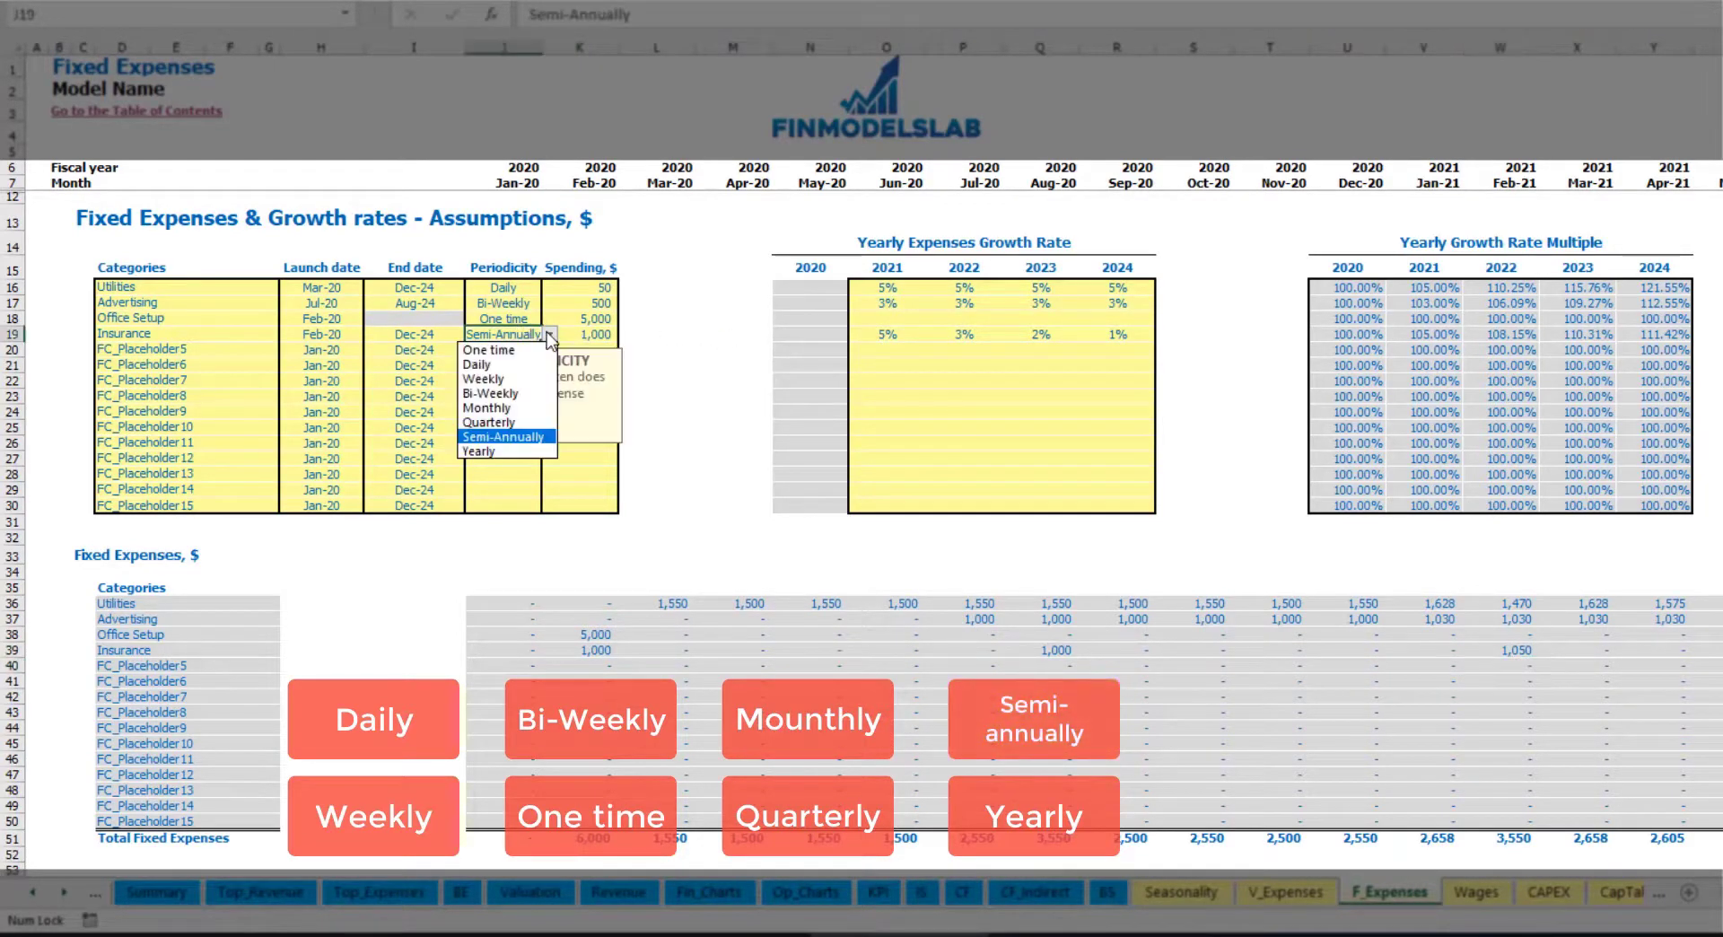
click(492, 451)
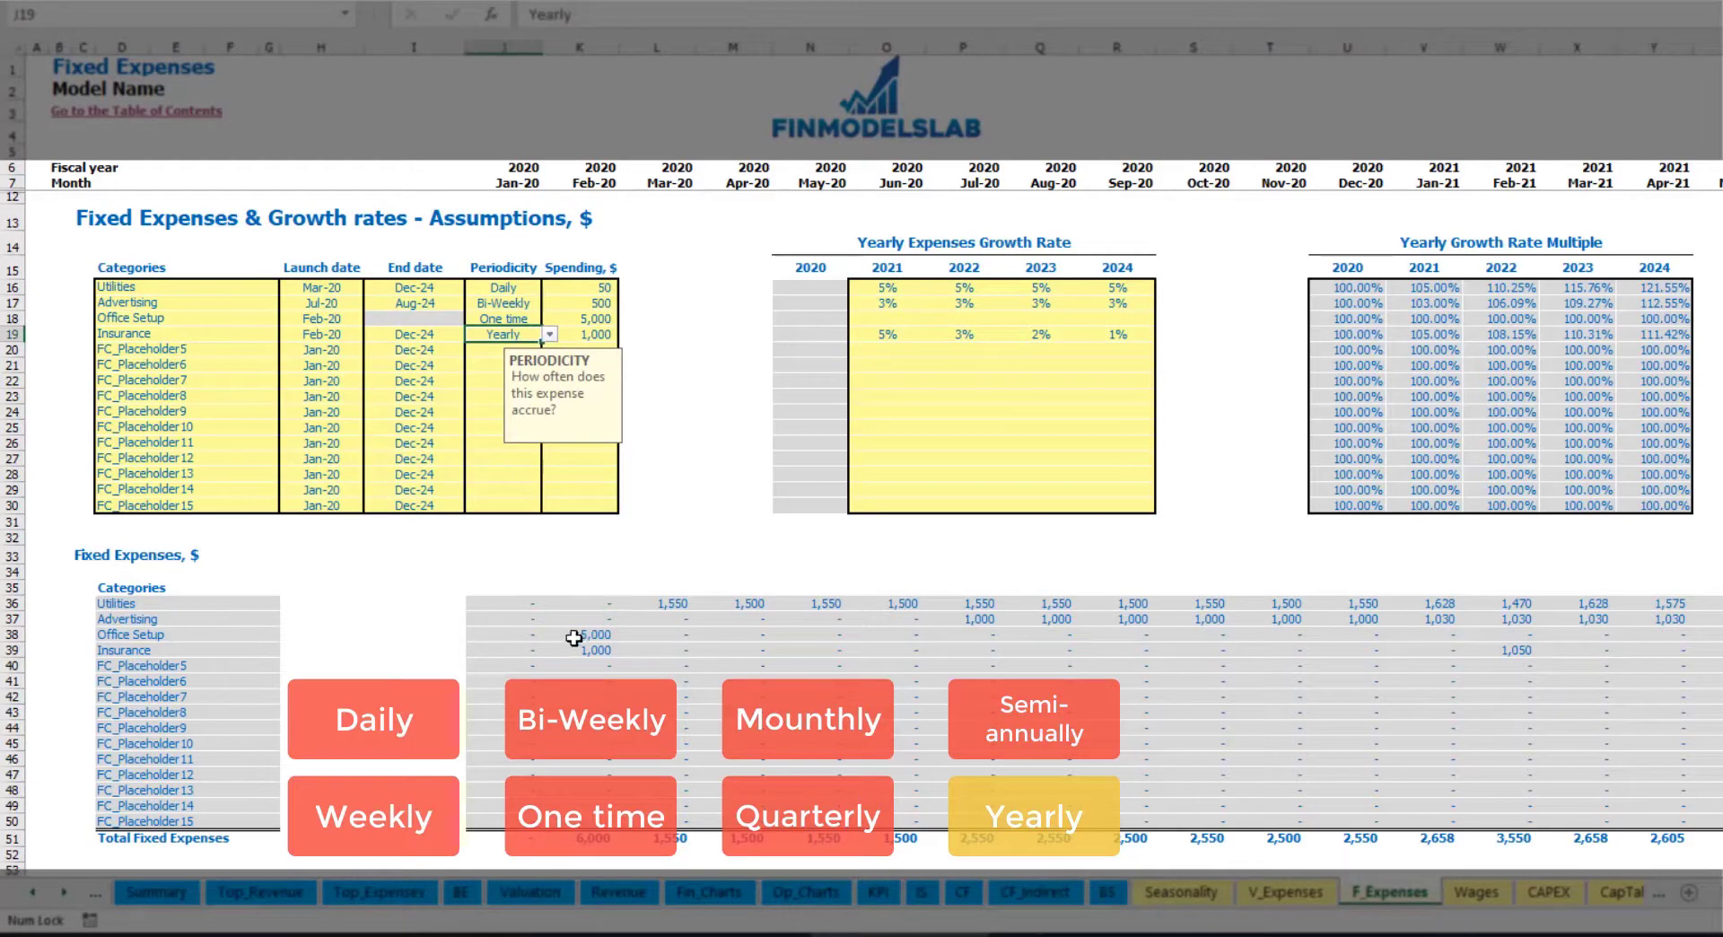
drag(583, 653, 1719, 653)
Review the Insurance launch and end dates, as well as the monthly Fixed Expenses amounts of all categories
click(341, 336)
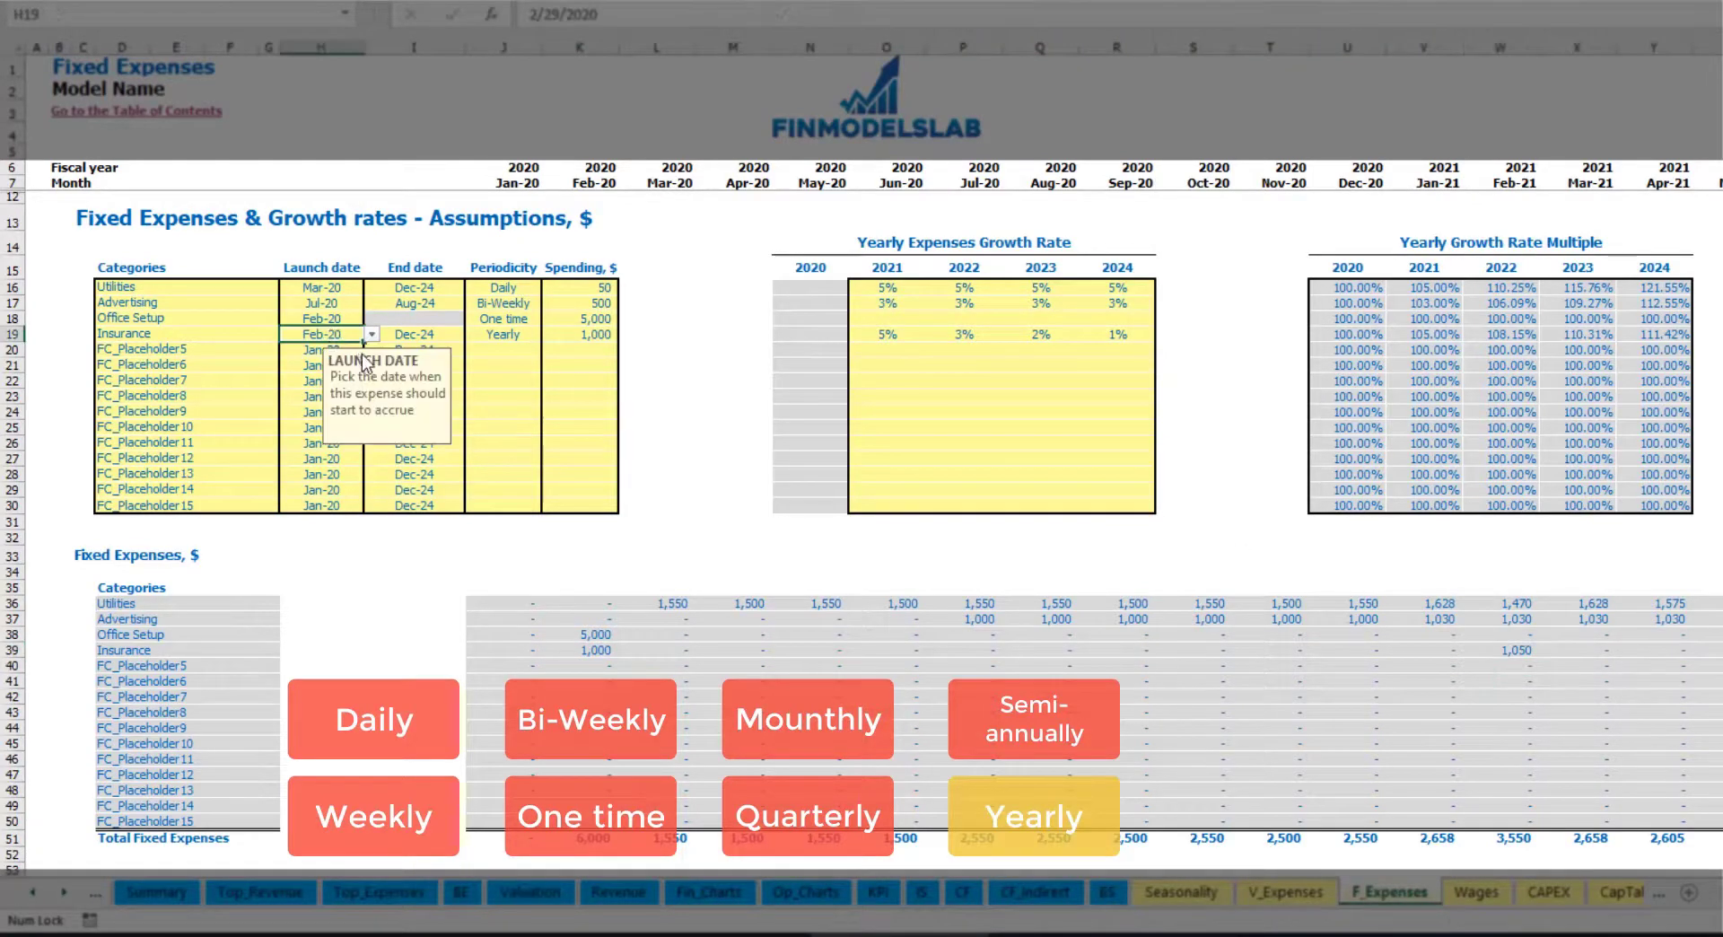
click(413, 330)
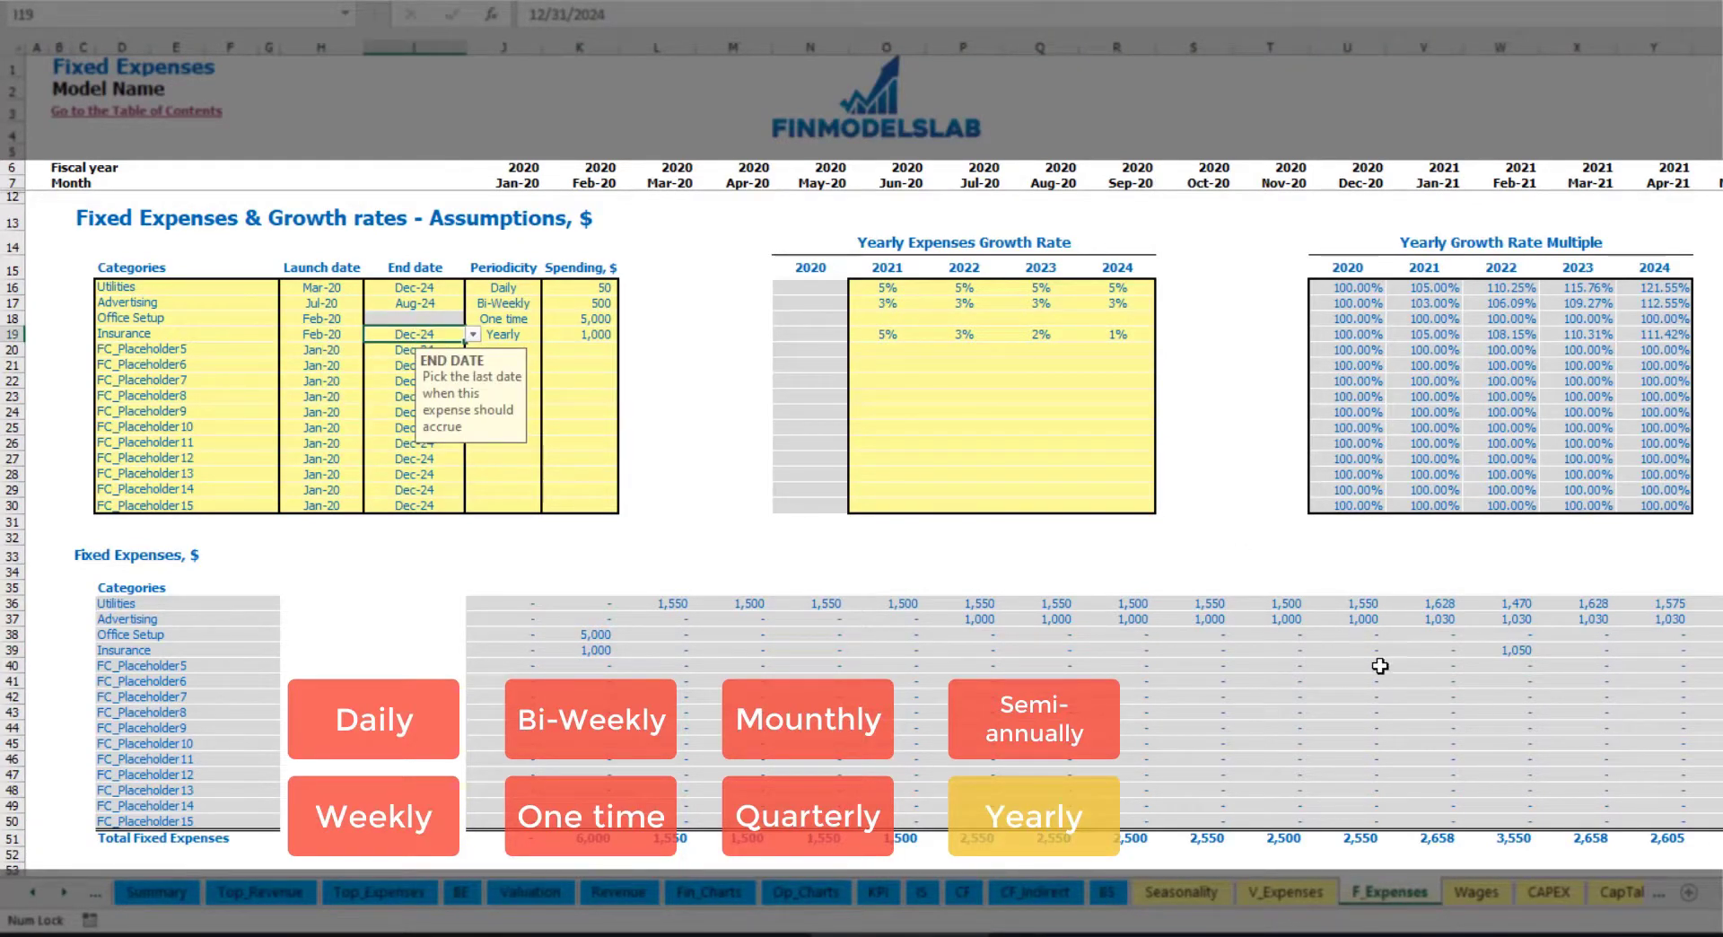
click(1200, 507)
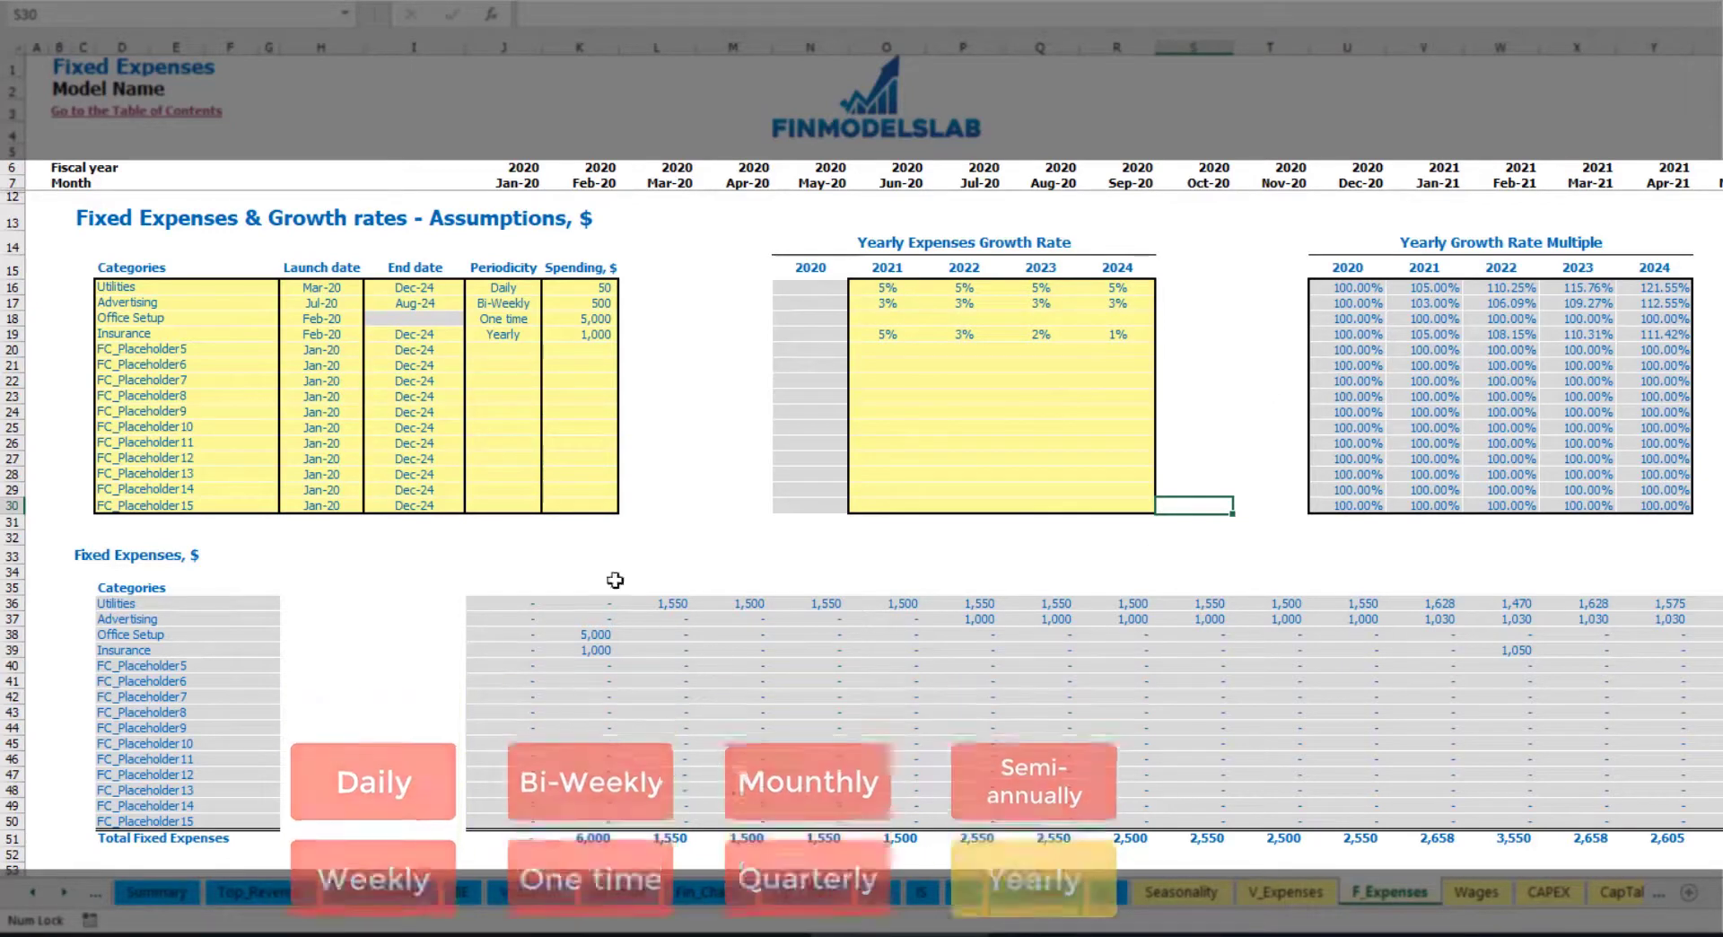
drag(500, 601, 1608, 823)
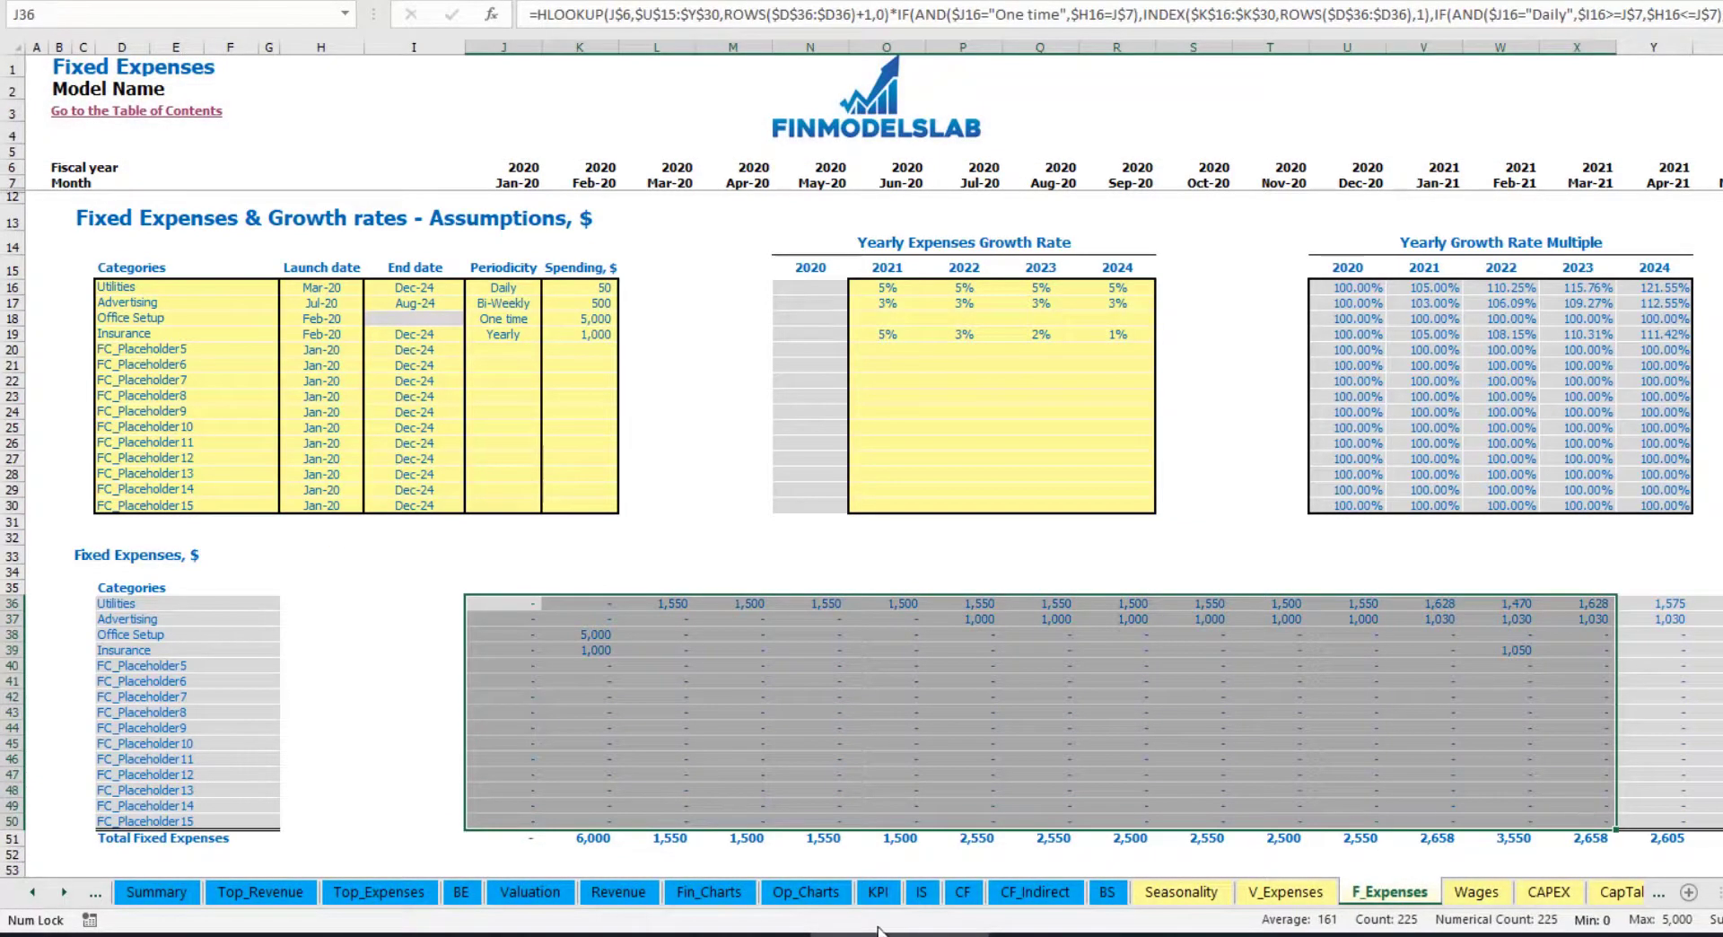
On the IS sheet, expand the rows behind Total Fixed Expenses and examine the expense categories listed there
click(919, 893)
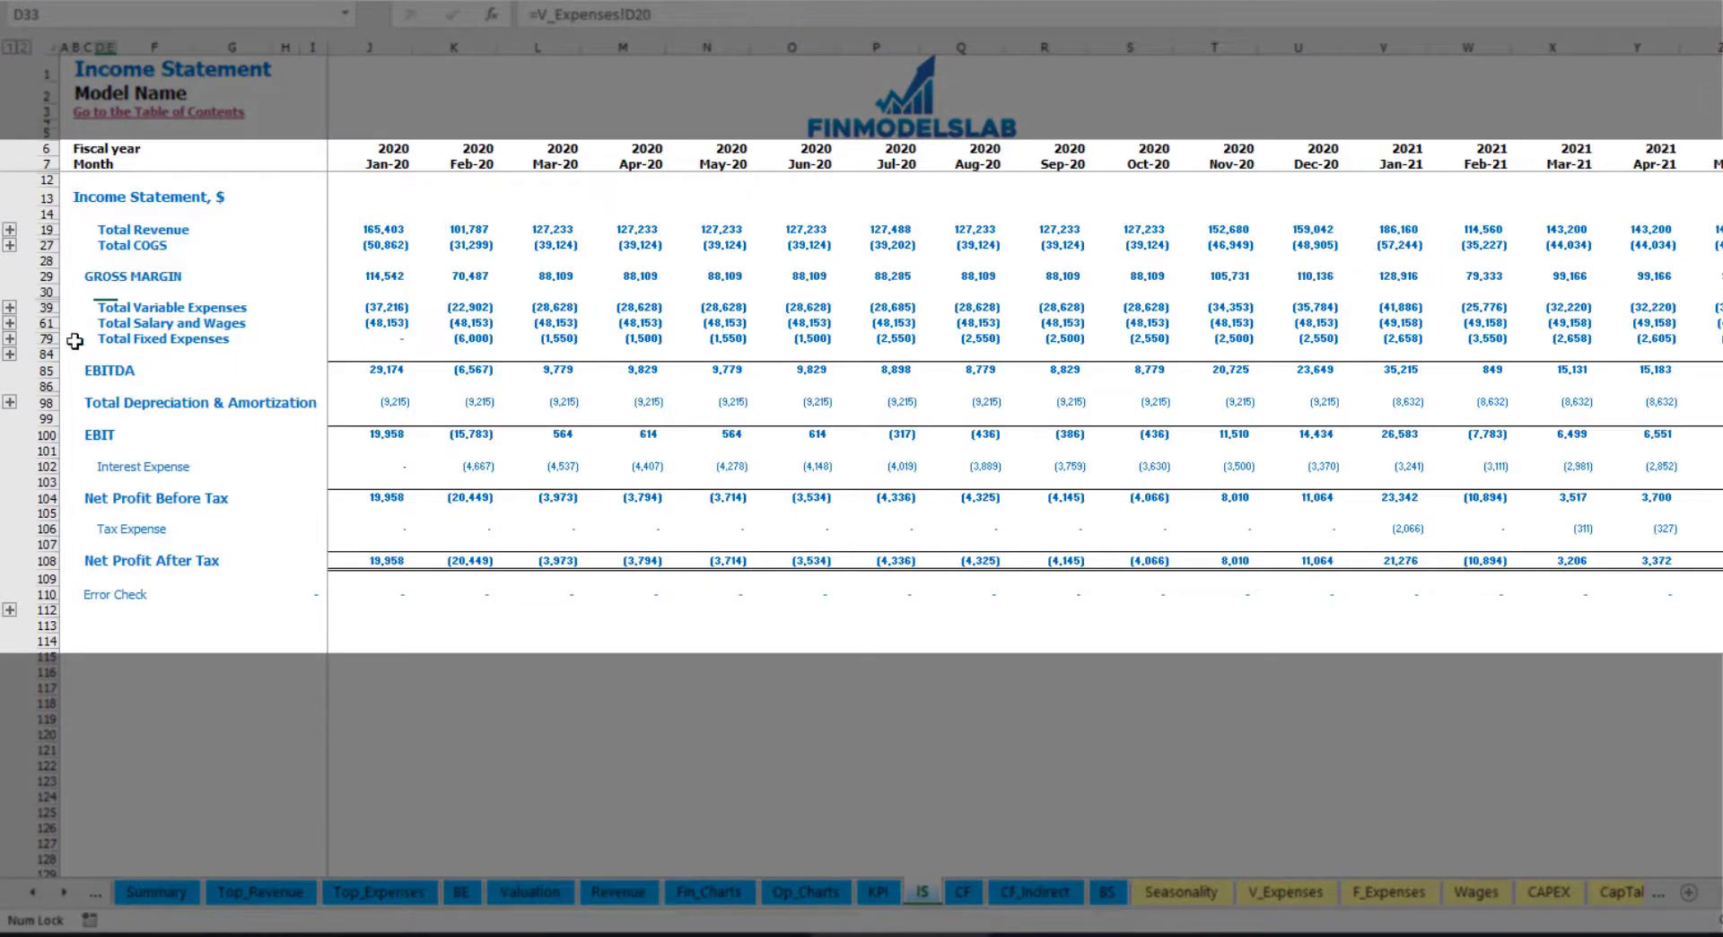
click(102, 339)
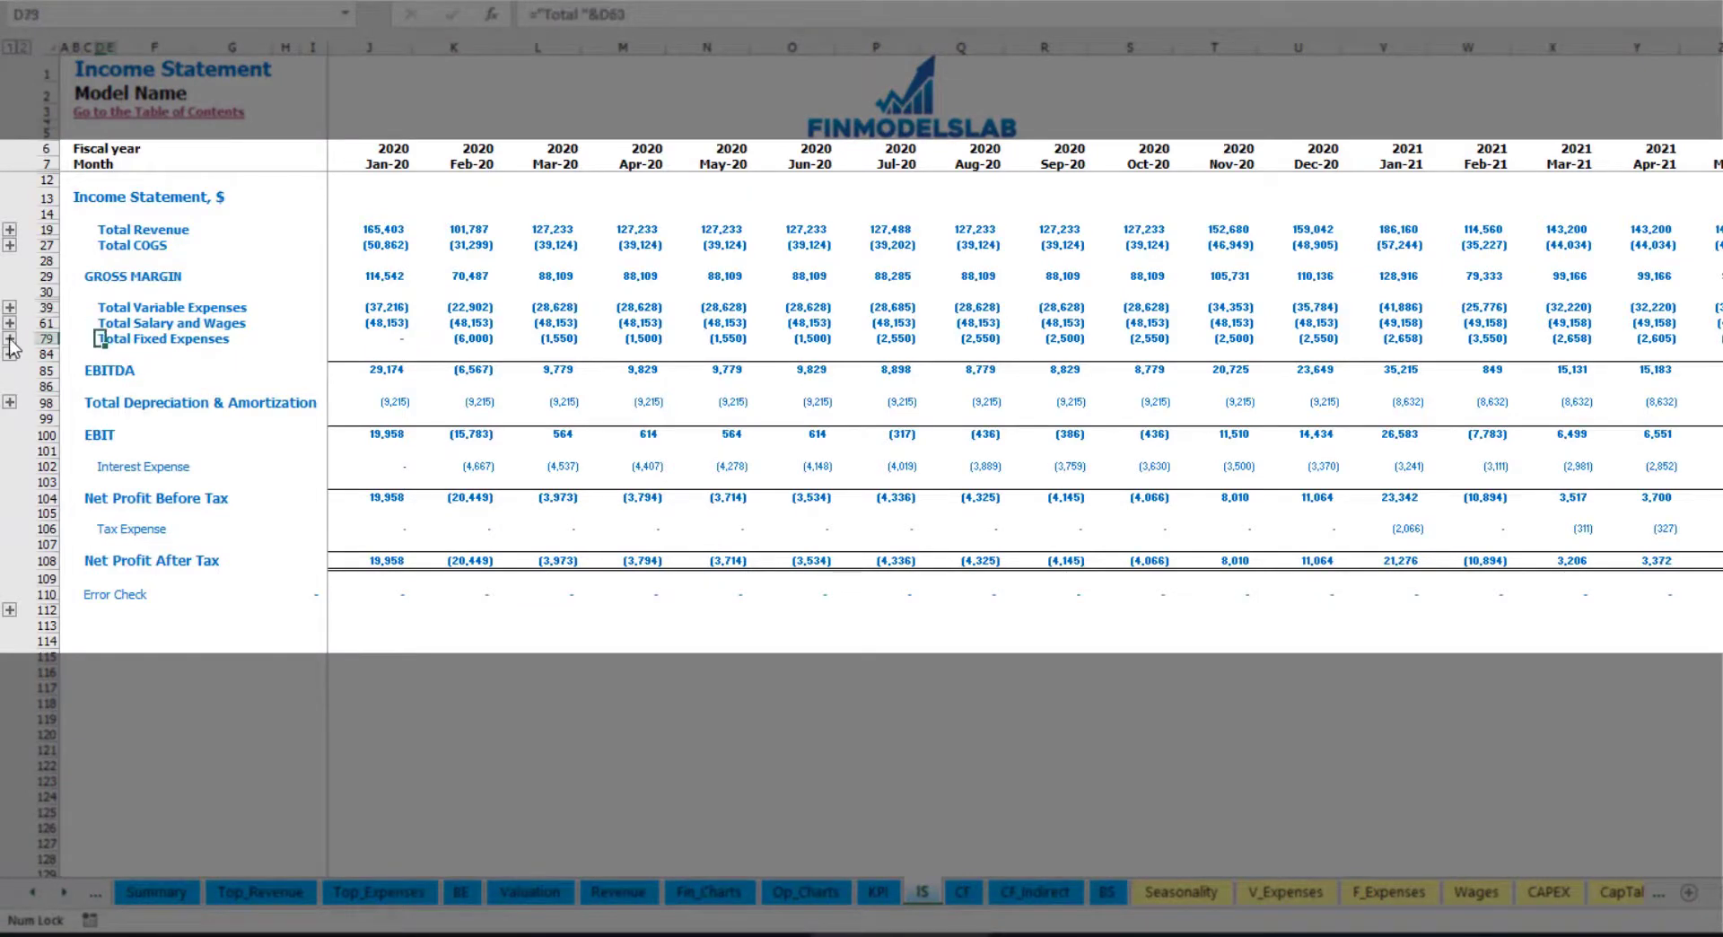
click(10, 339)
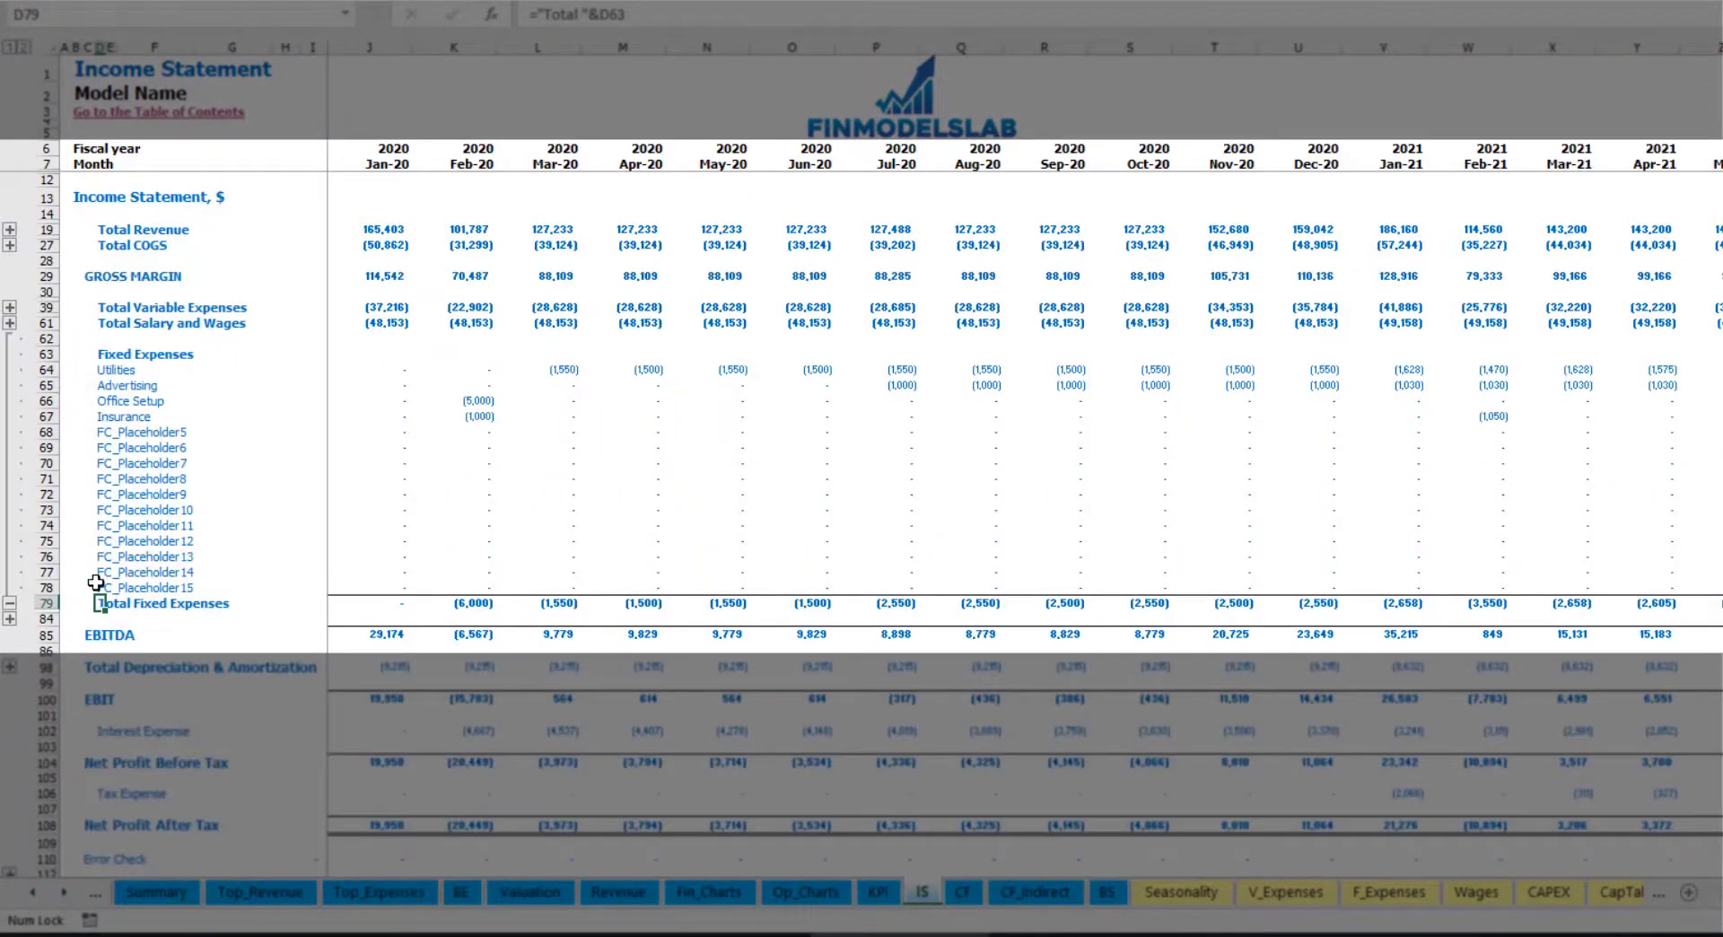
drag(47, 370, 50, 417)
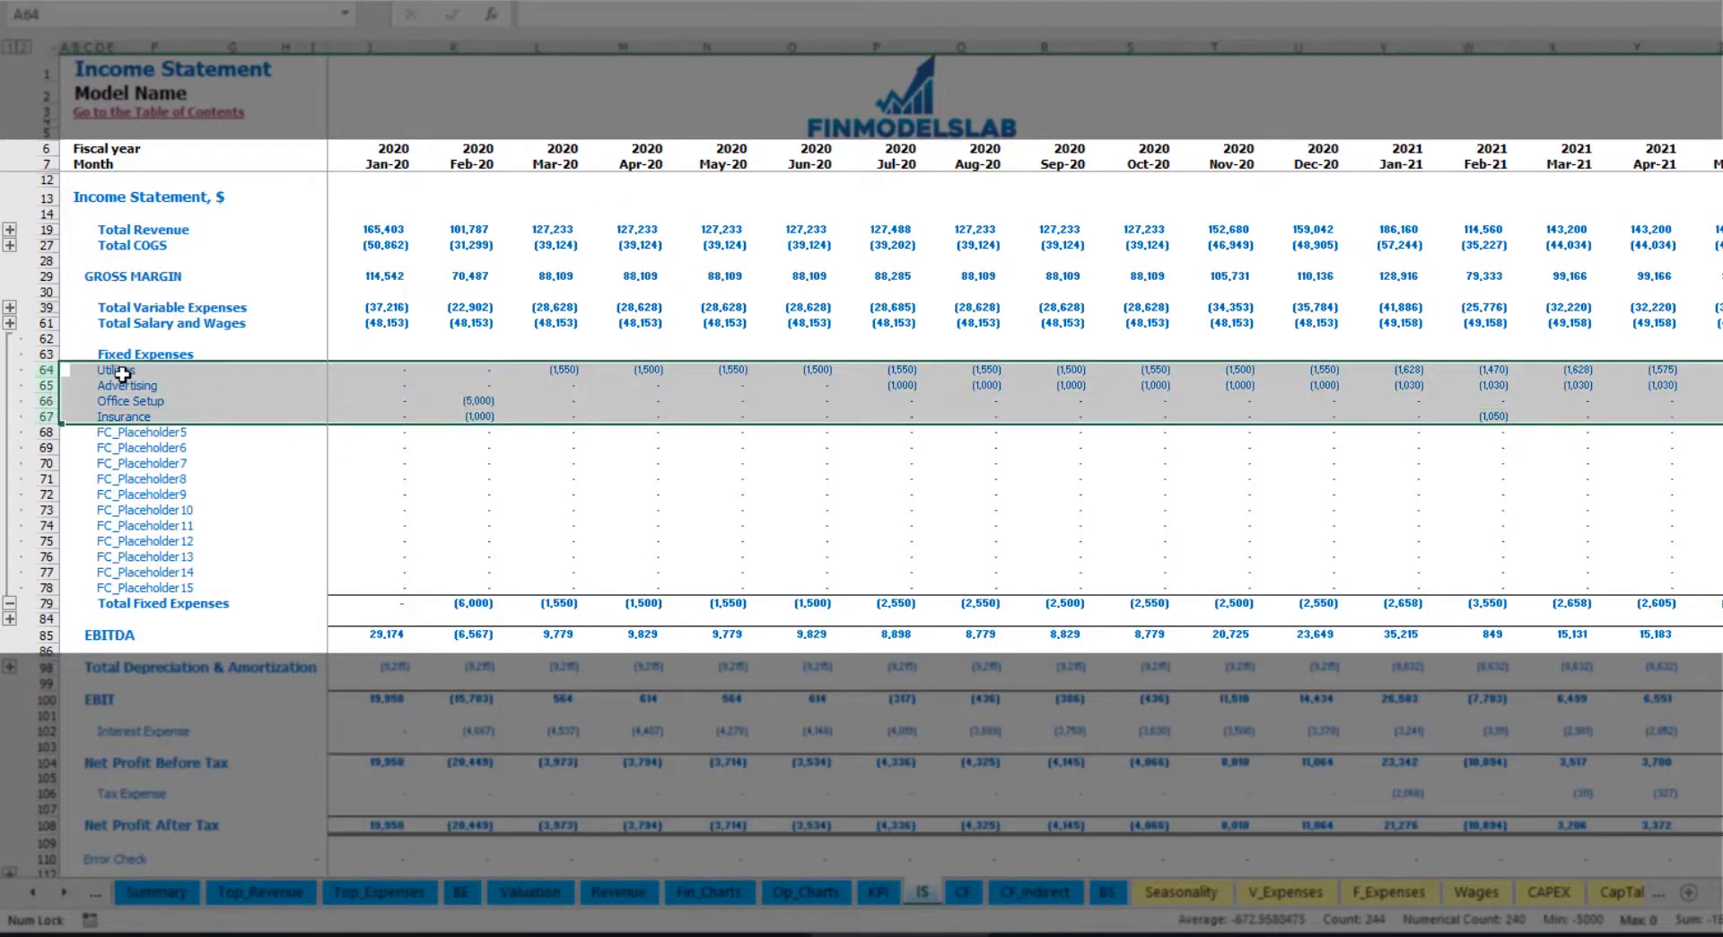
drag(110, 370, 114, 588)
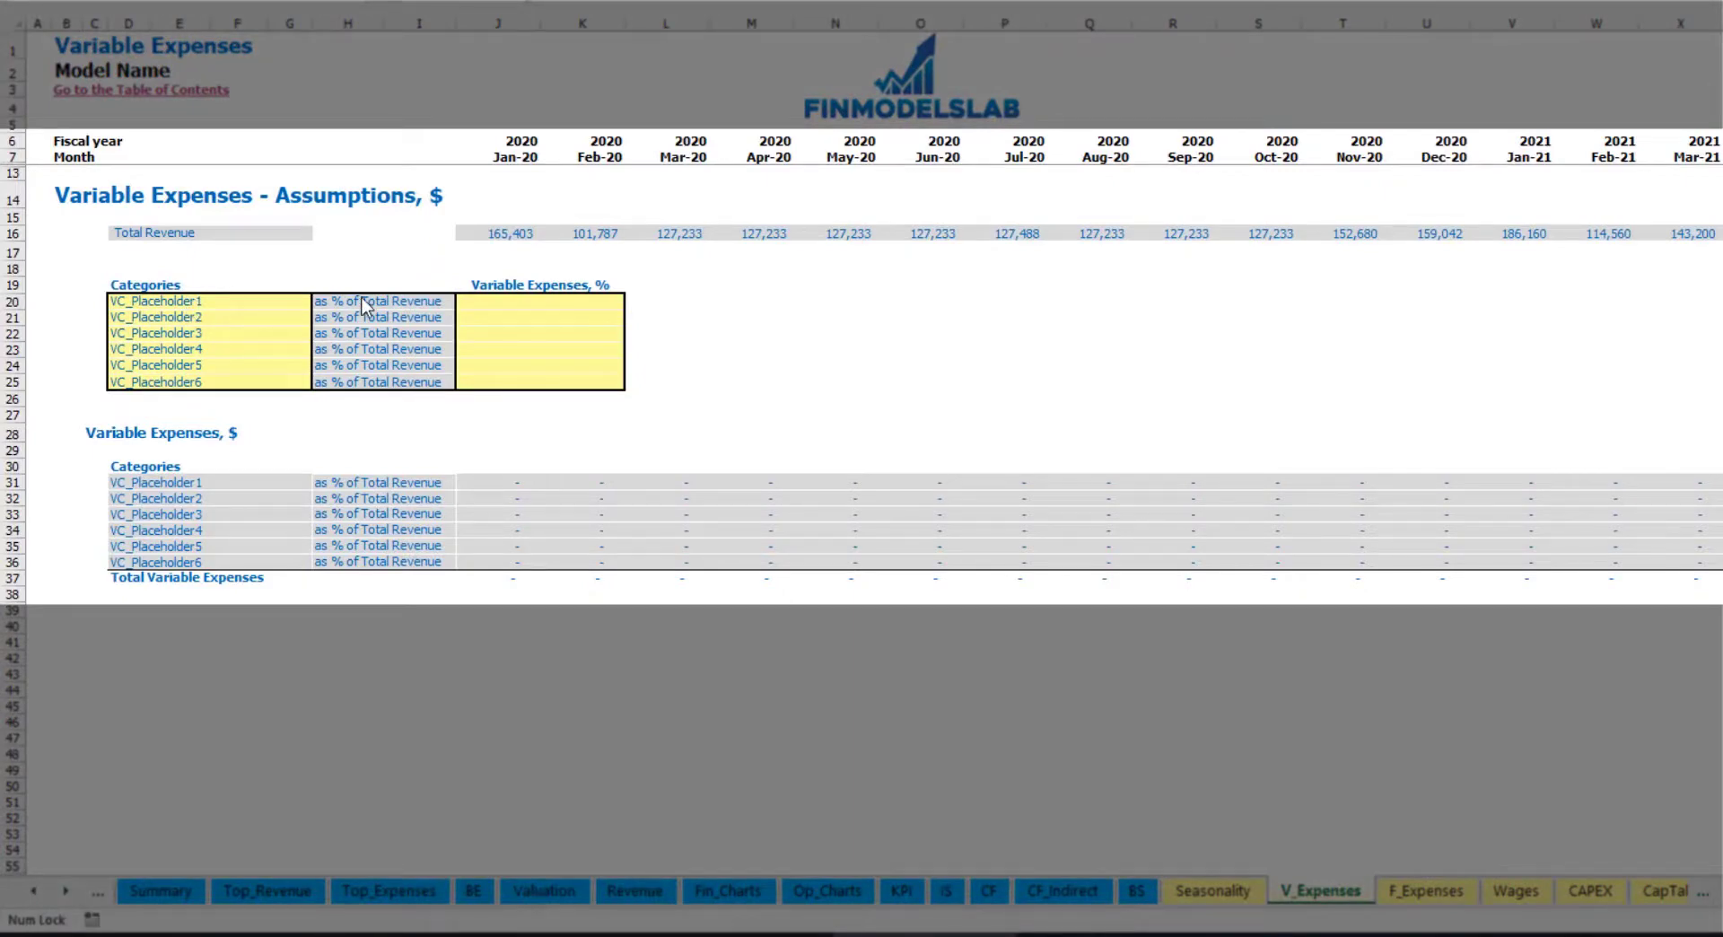
On the V_Expenses sheet, name the first variable expense Bank fees and set it to 2.5% of total revenue
click(188, 301)
text(Ba)
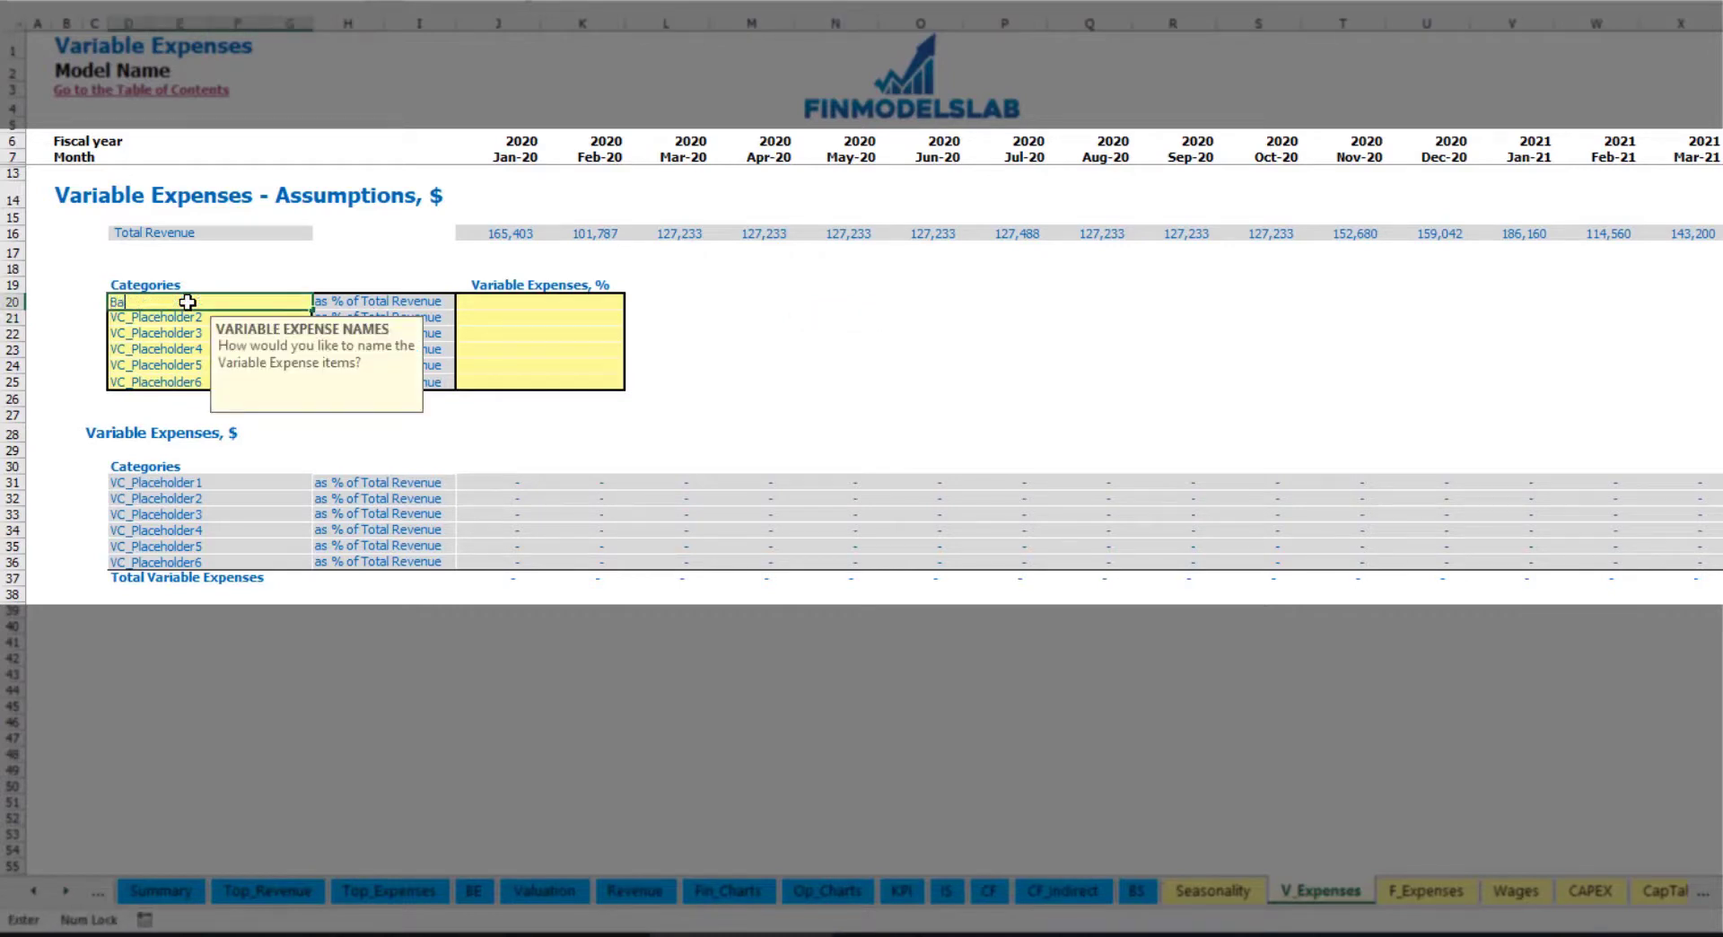
text(nk fees)
key(Return)
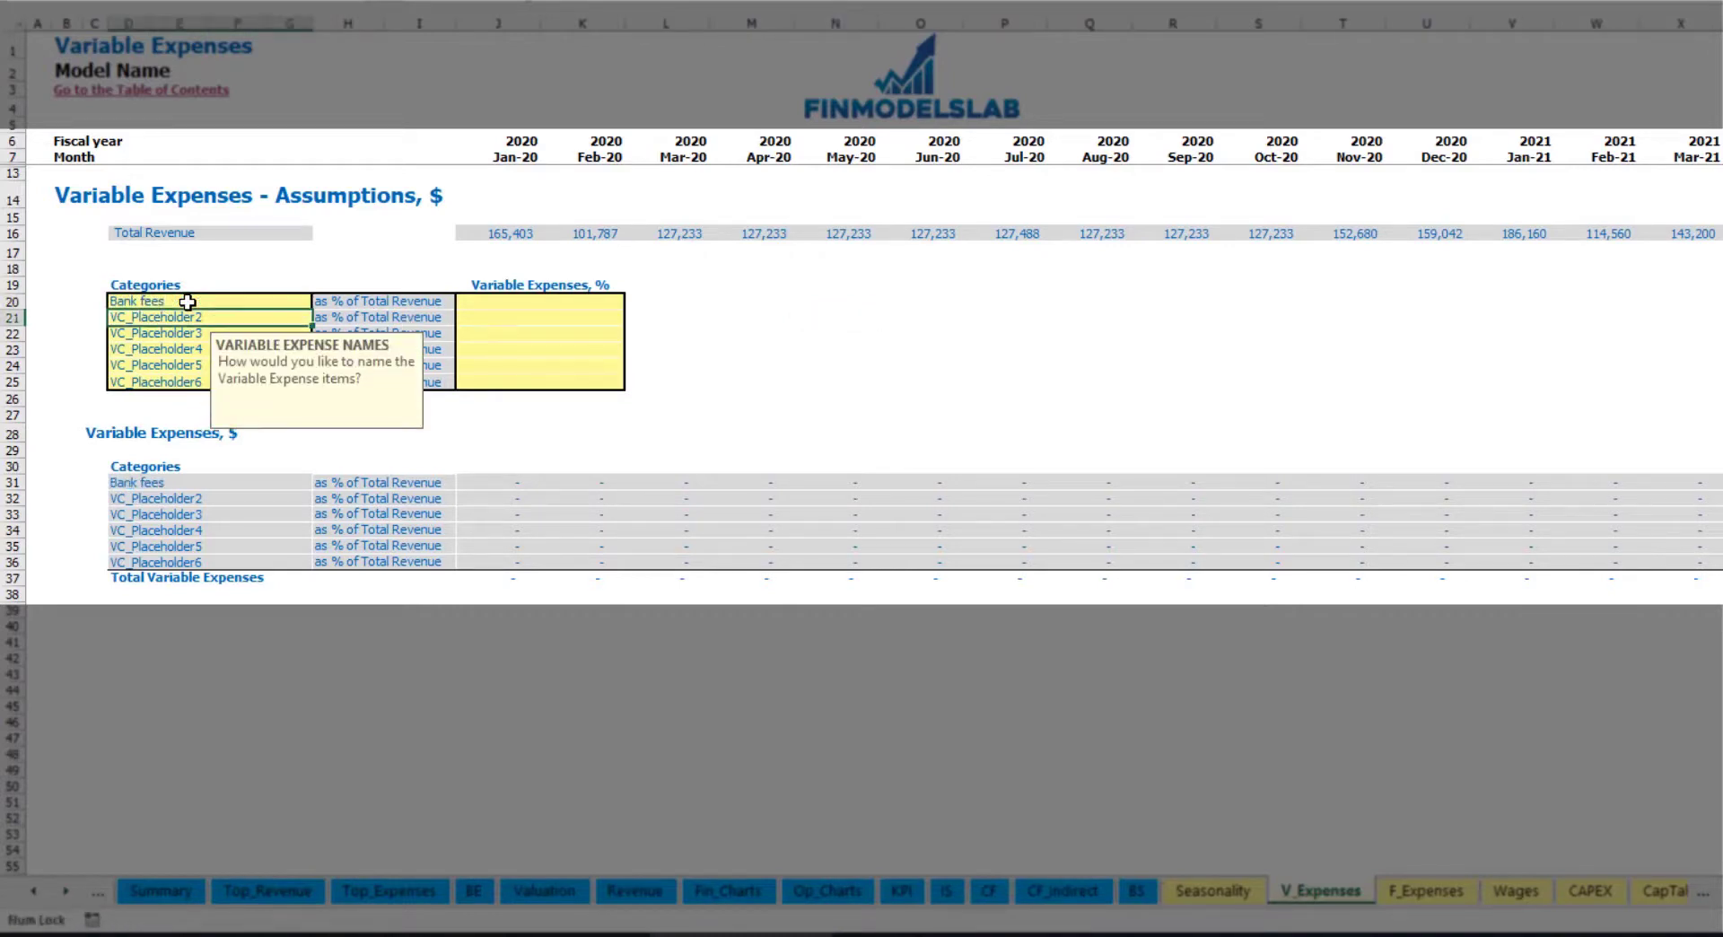
click(506, 302)
text(2.5)
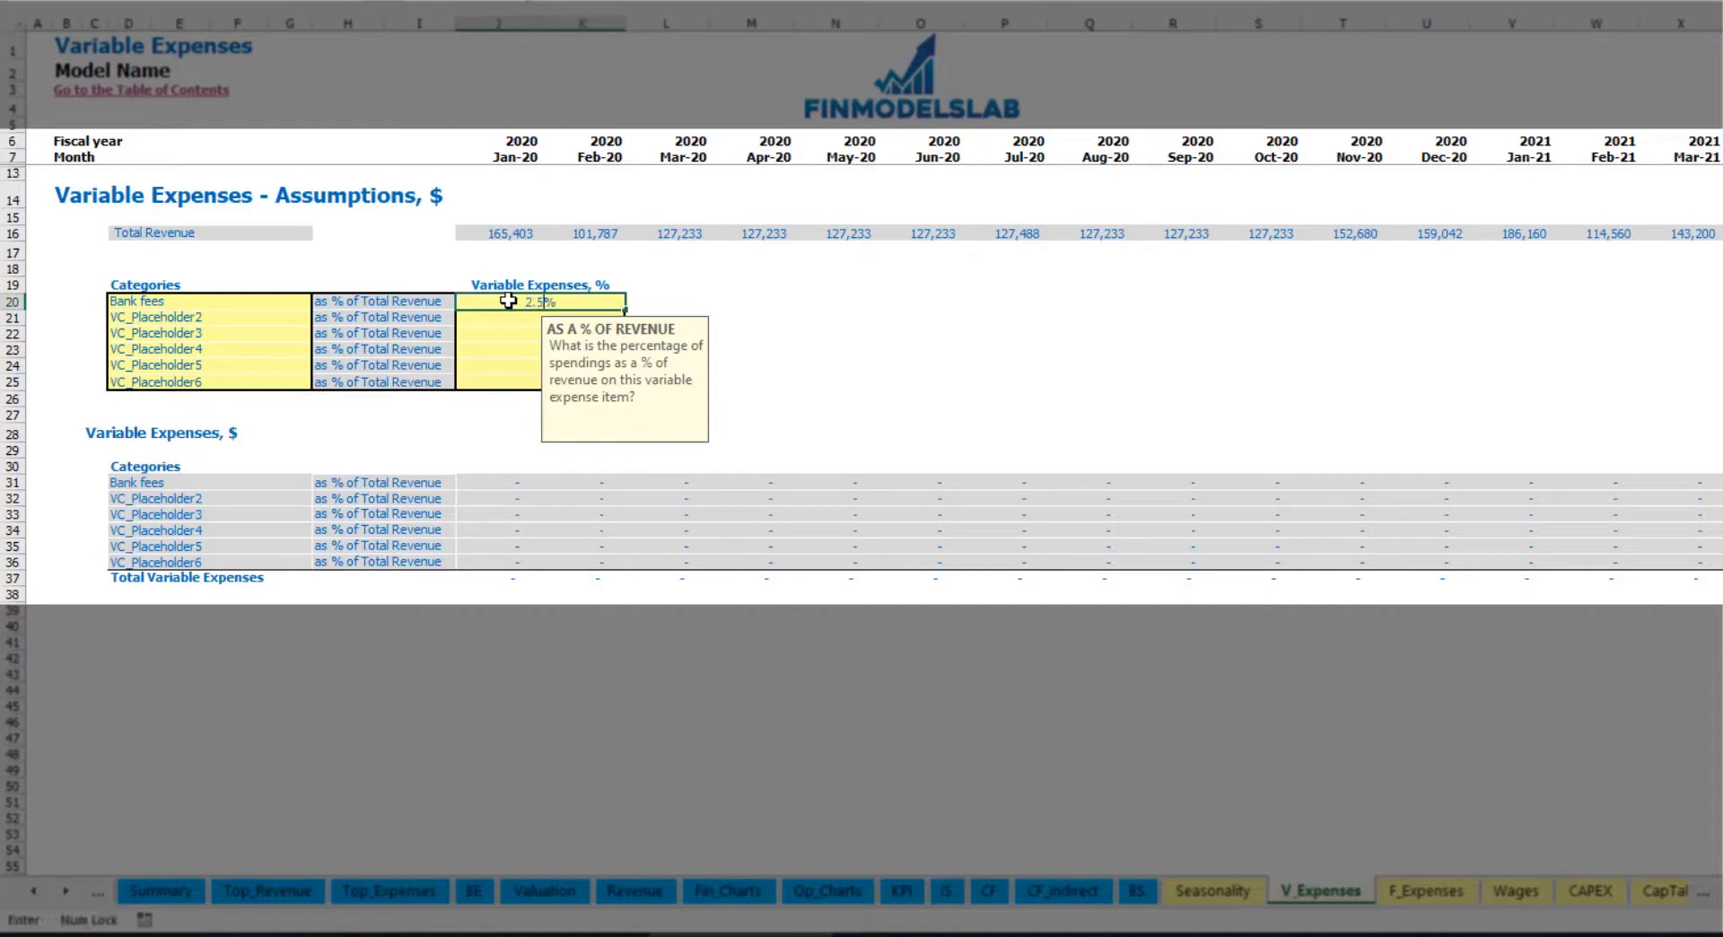
key(Return)
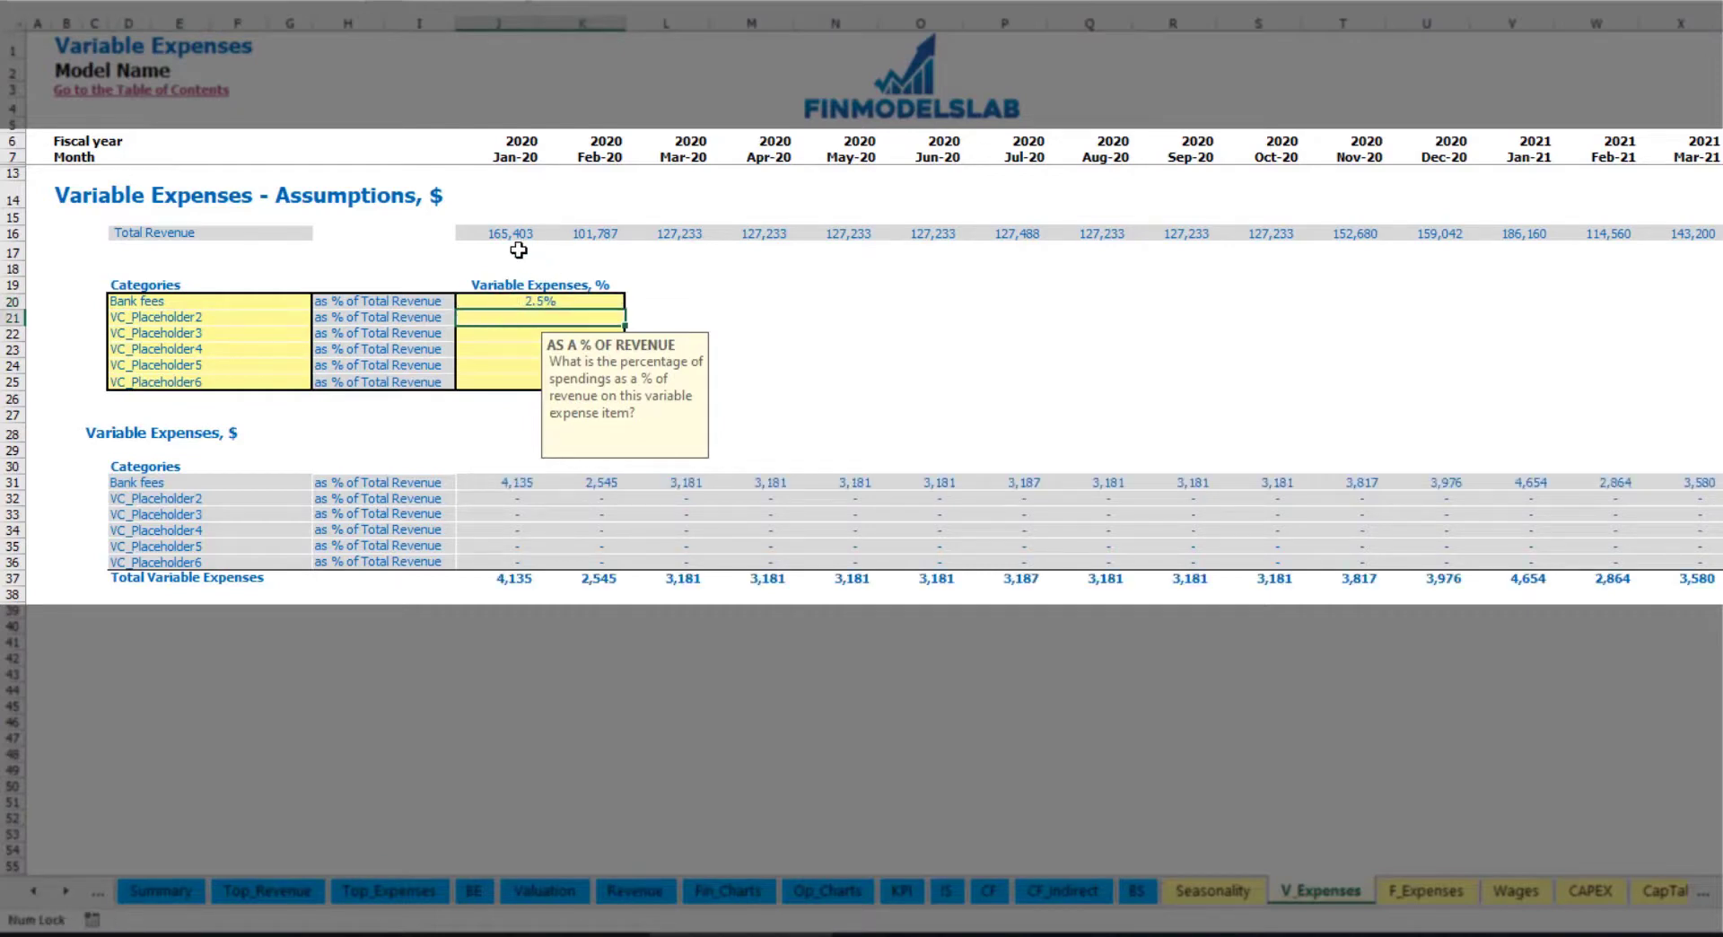
Compare the monthly Total Revenue row with the calculated Bank fees amounts
drag(507, 234, 1346, 238)
scroll(861, 359, right, 15)
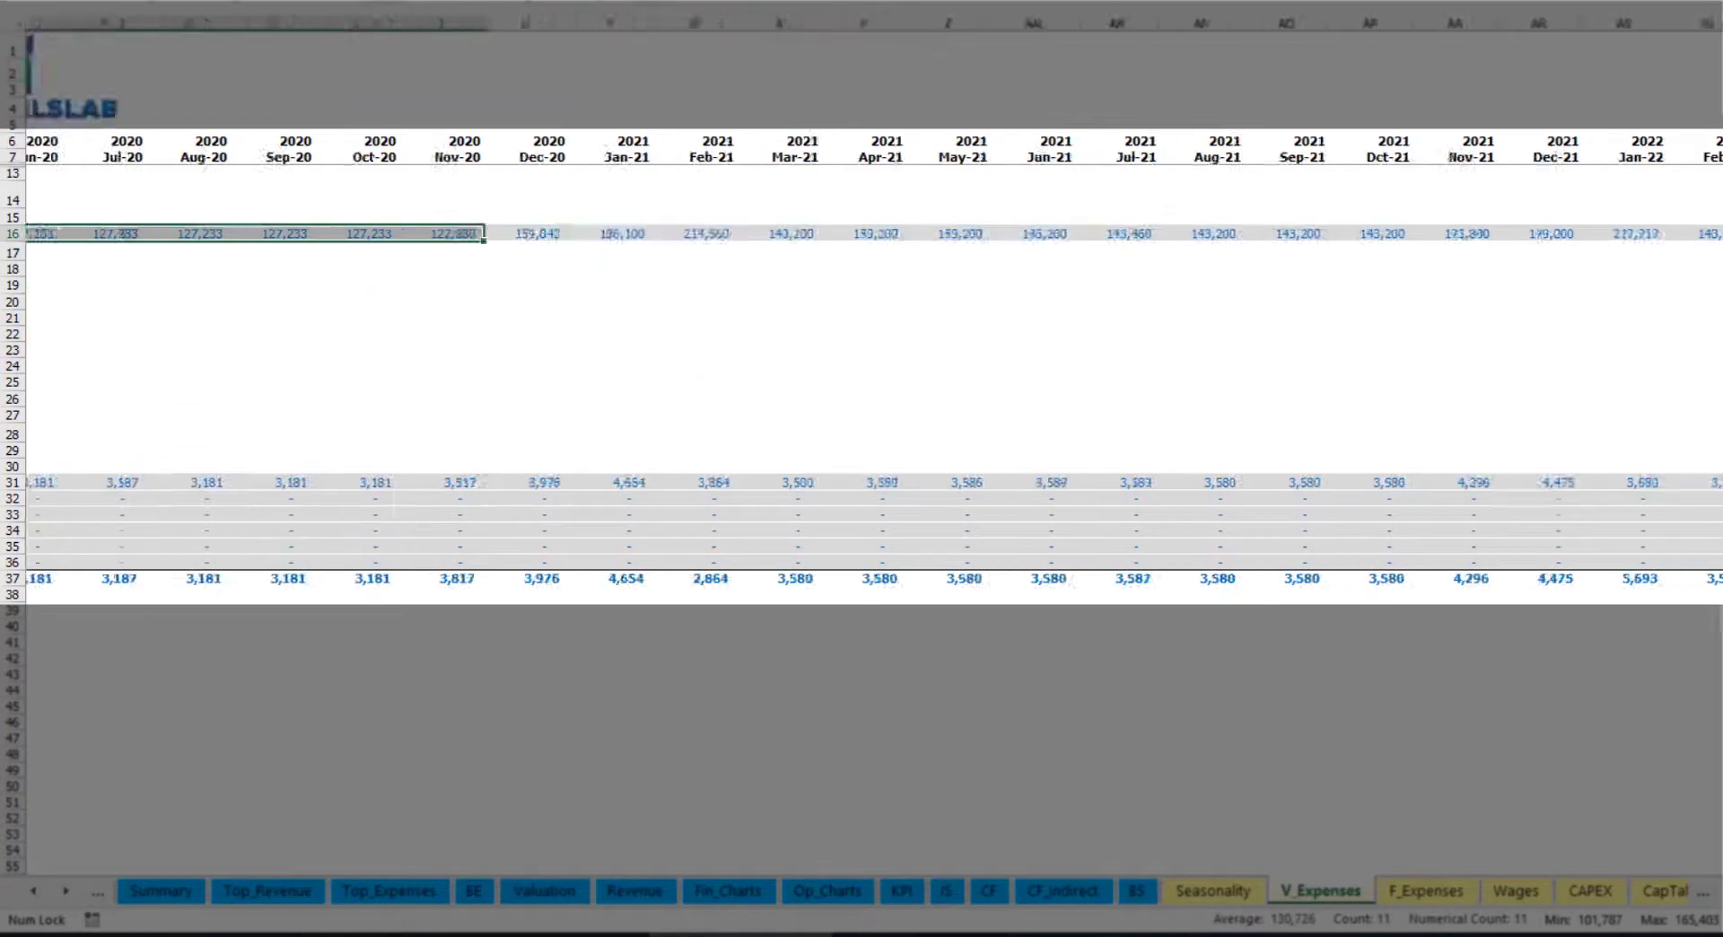
scroll(861, 359, left, 15)
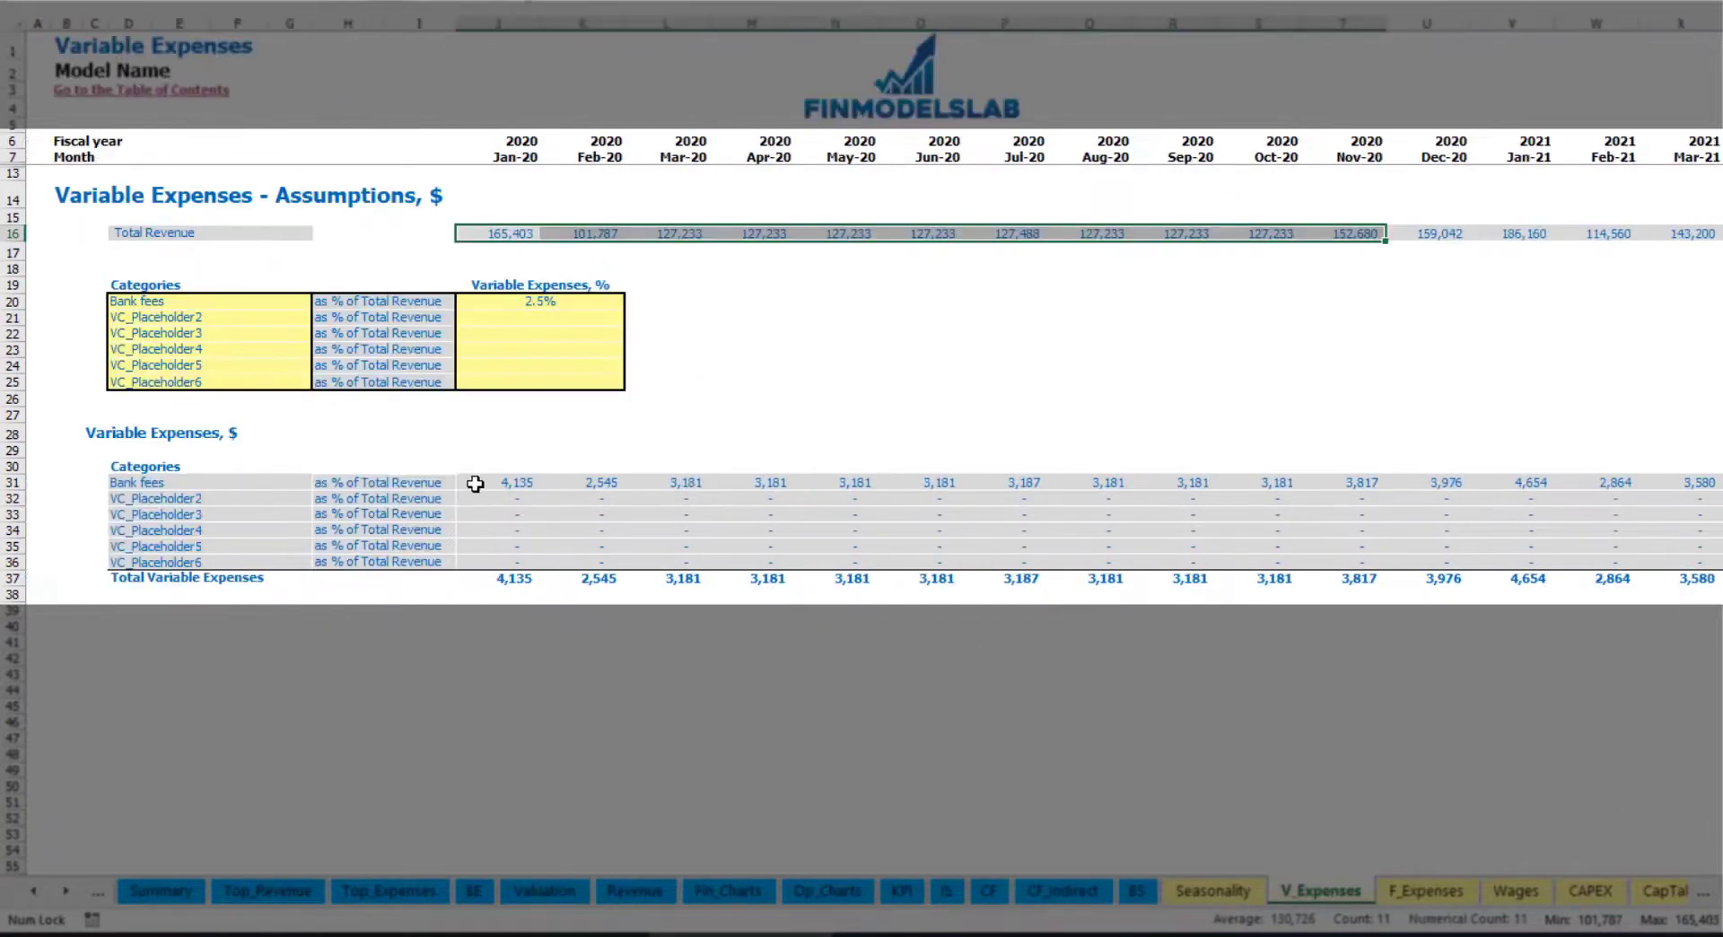
click(526, 485)
click(668, 485)
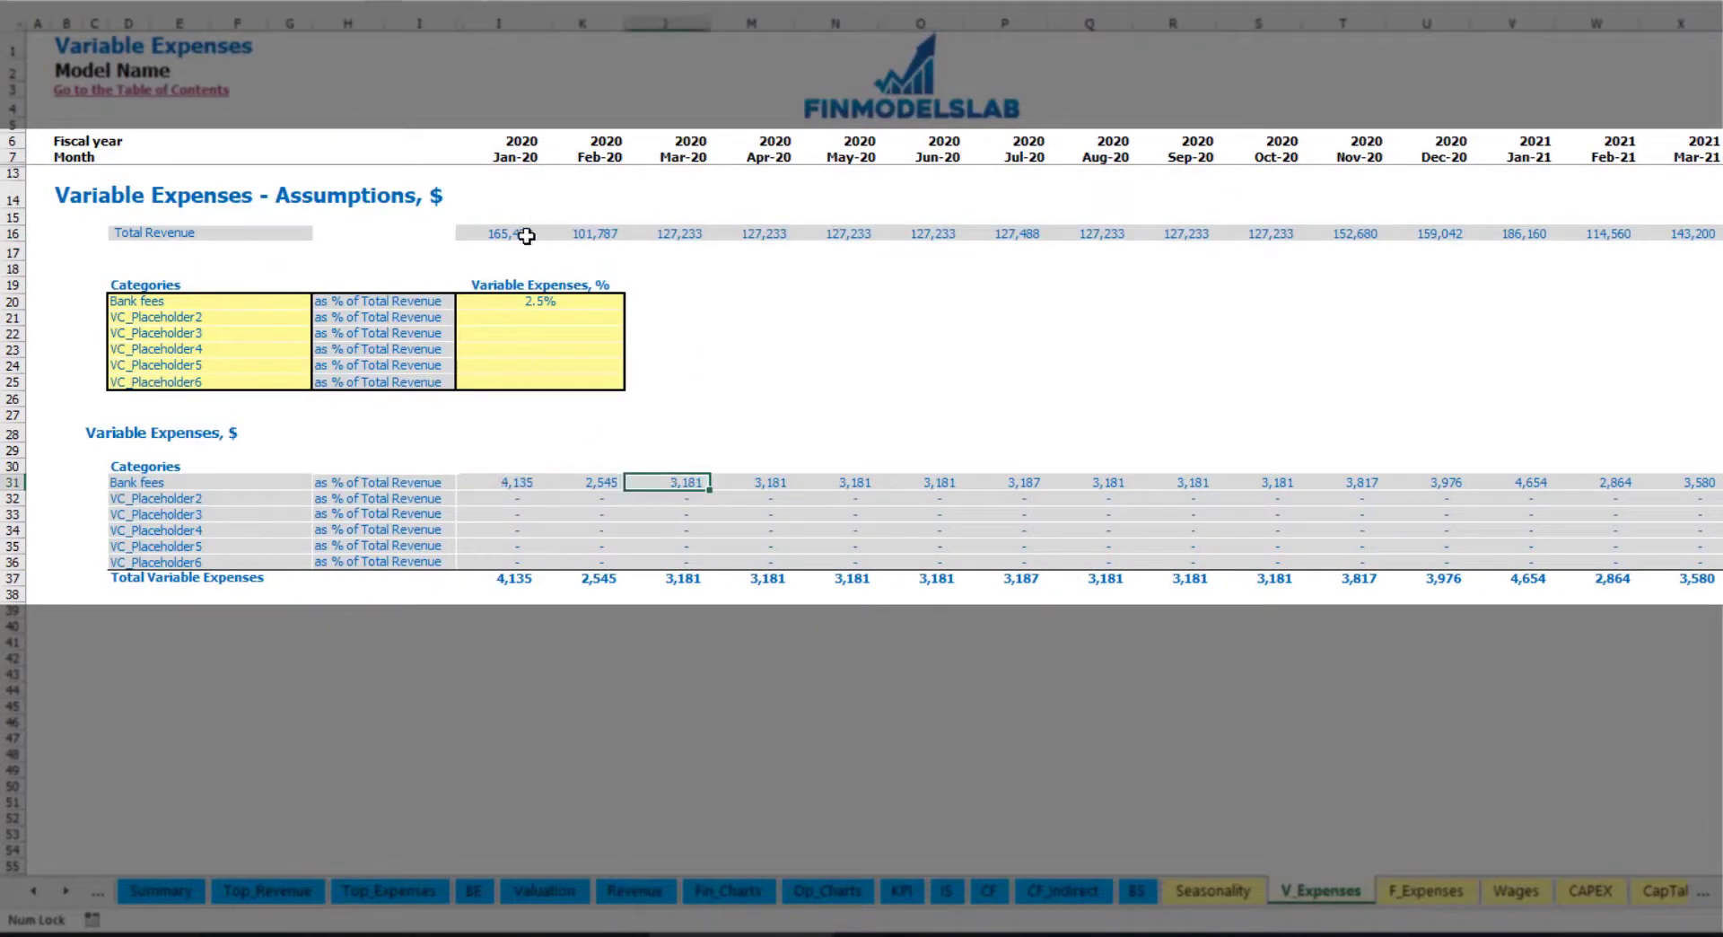
Name the second variable expense Other Var Exp and set it to 5% of total revenue
click(216, 319)
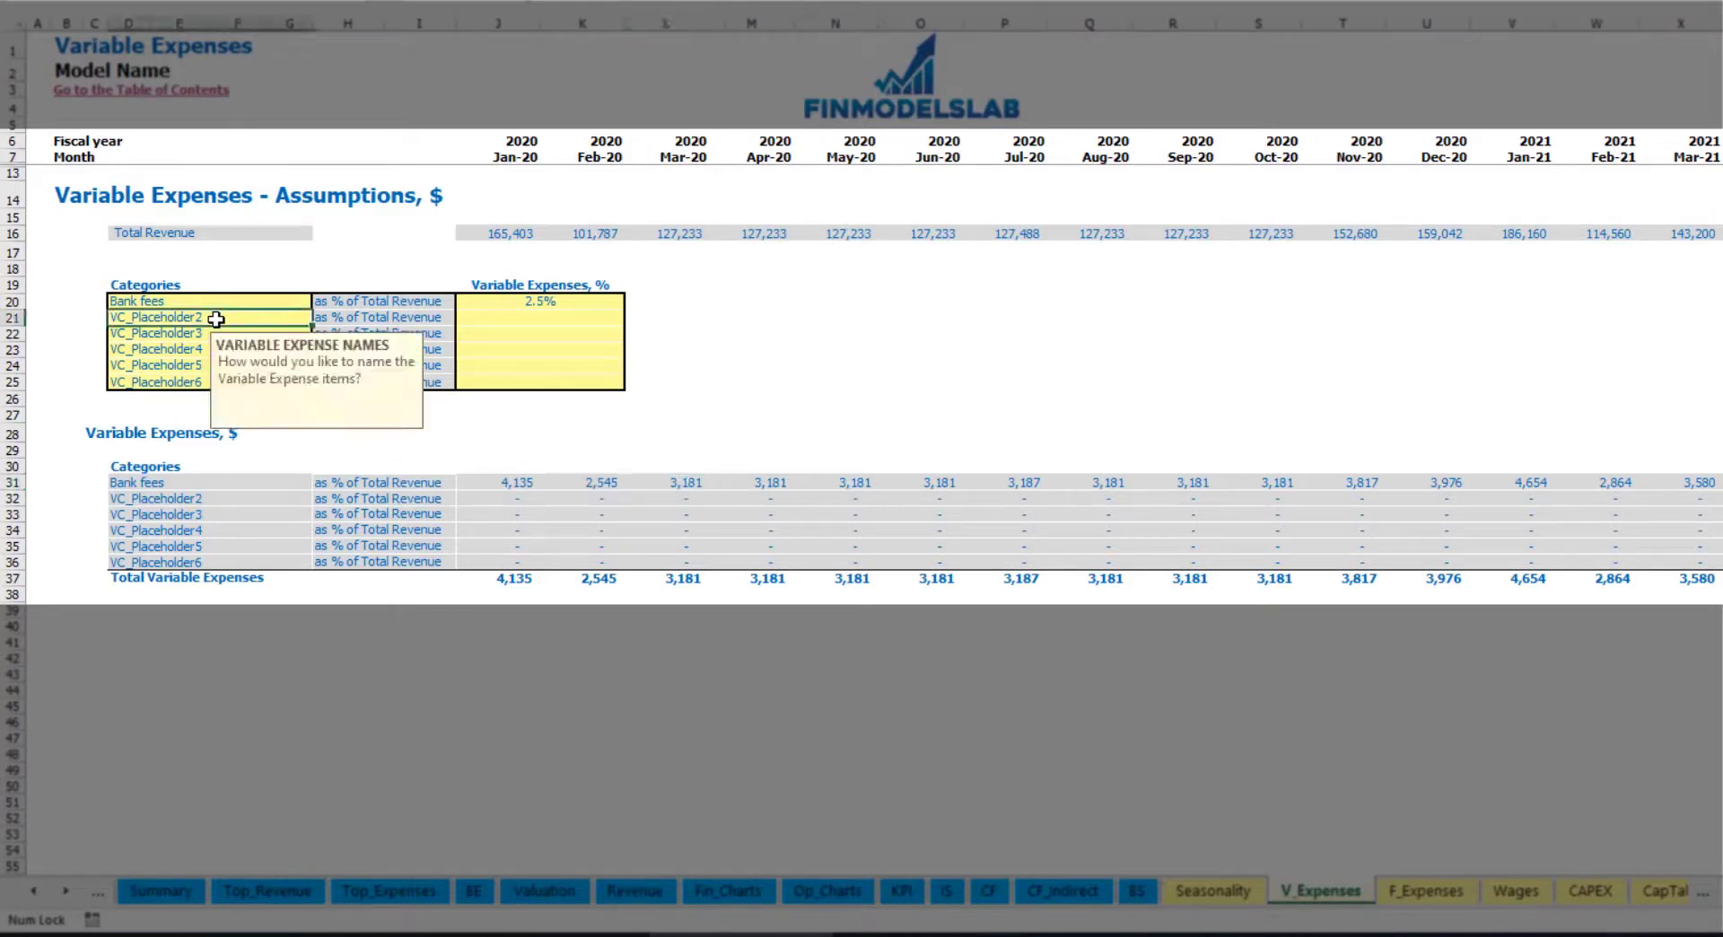
text(Other Var E)
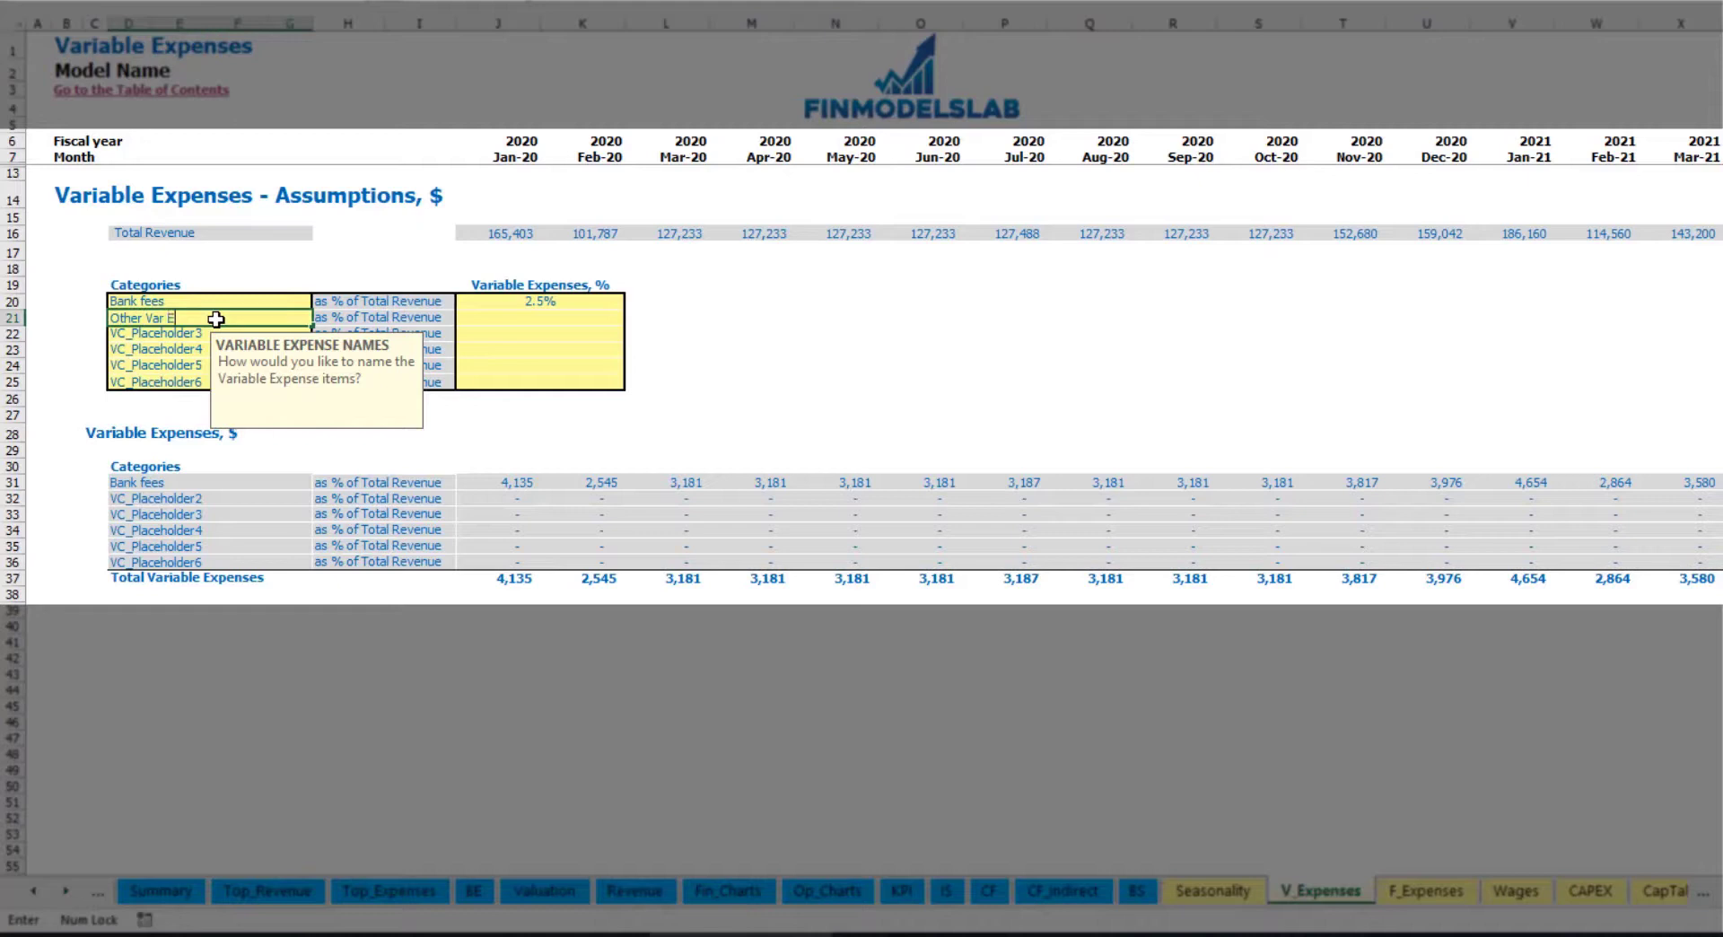
key(Return)
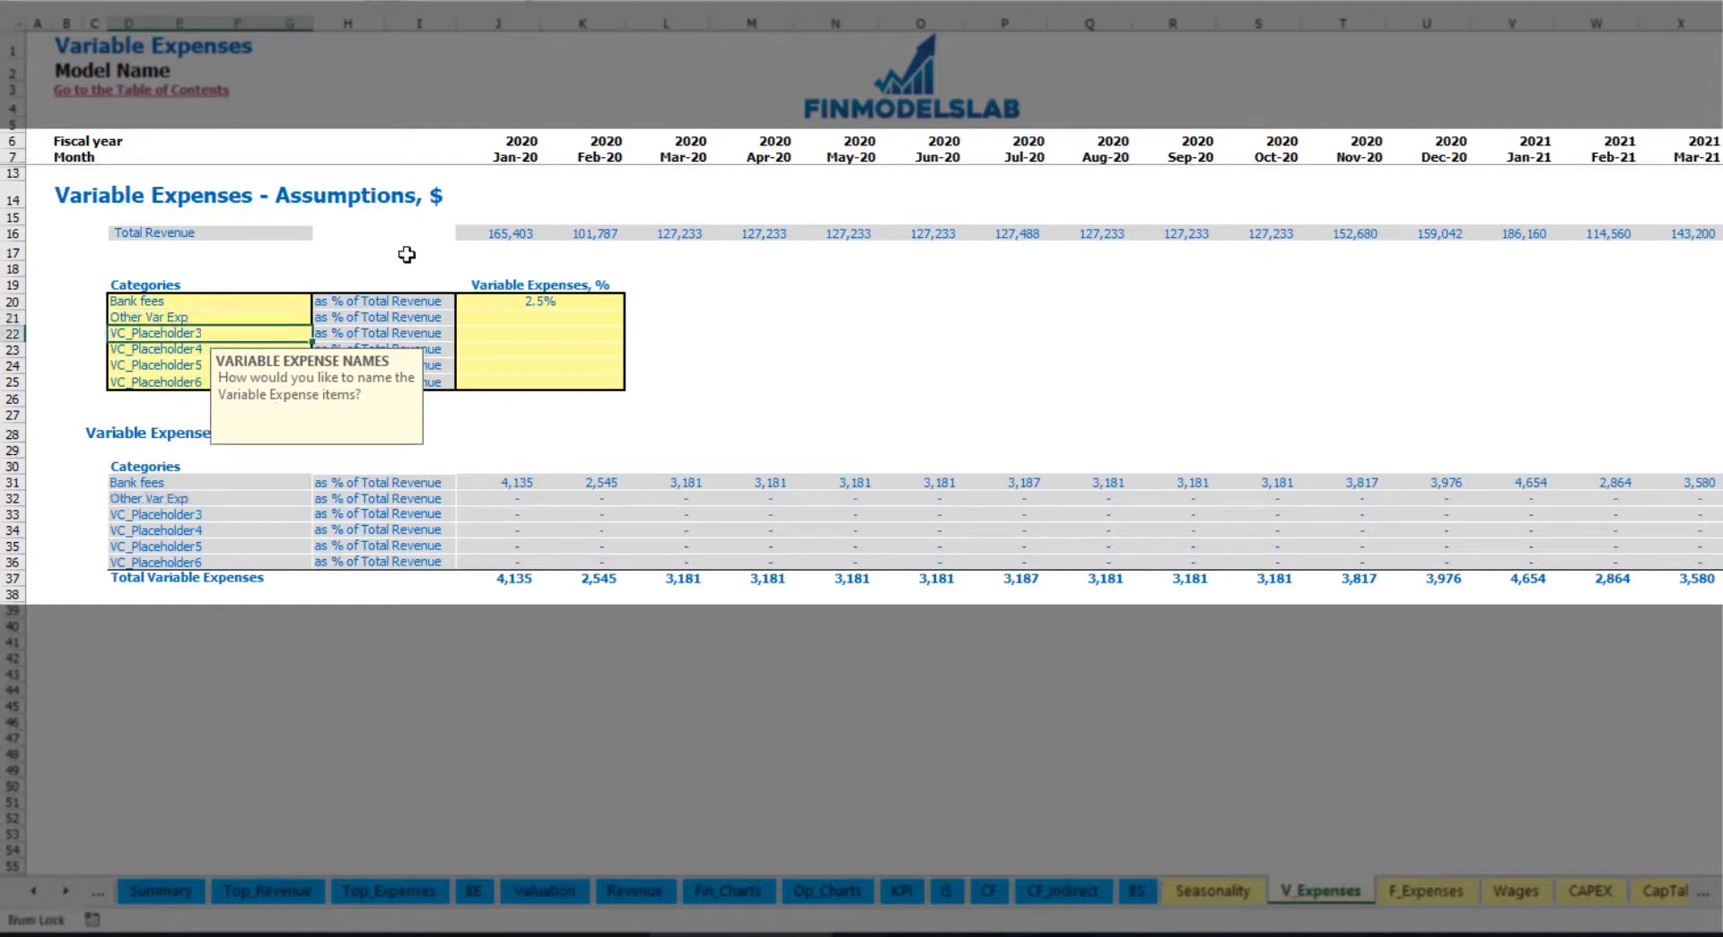
click(524, 317)
text(5)
key(Return)
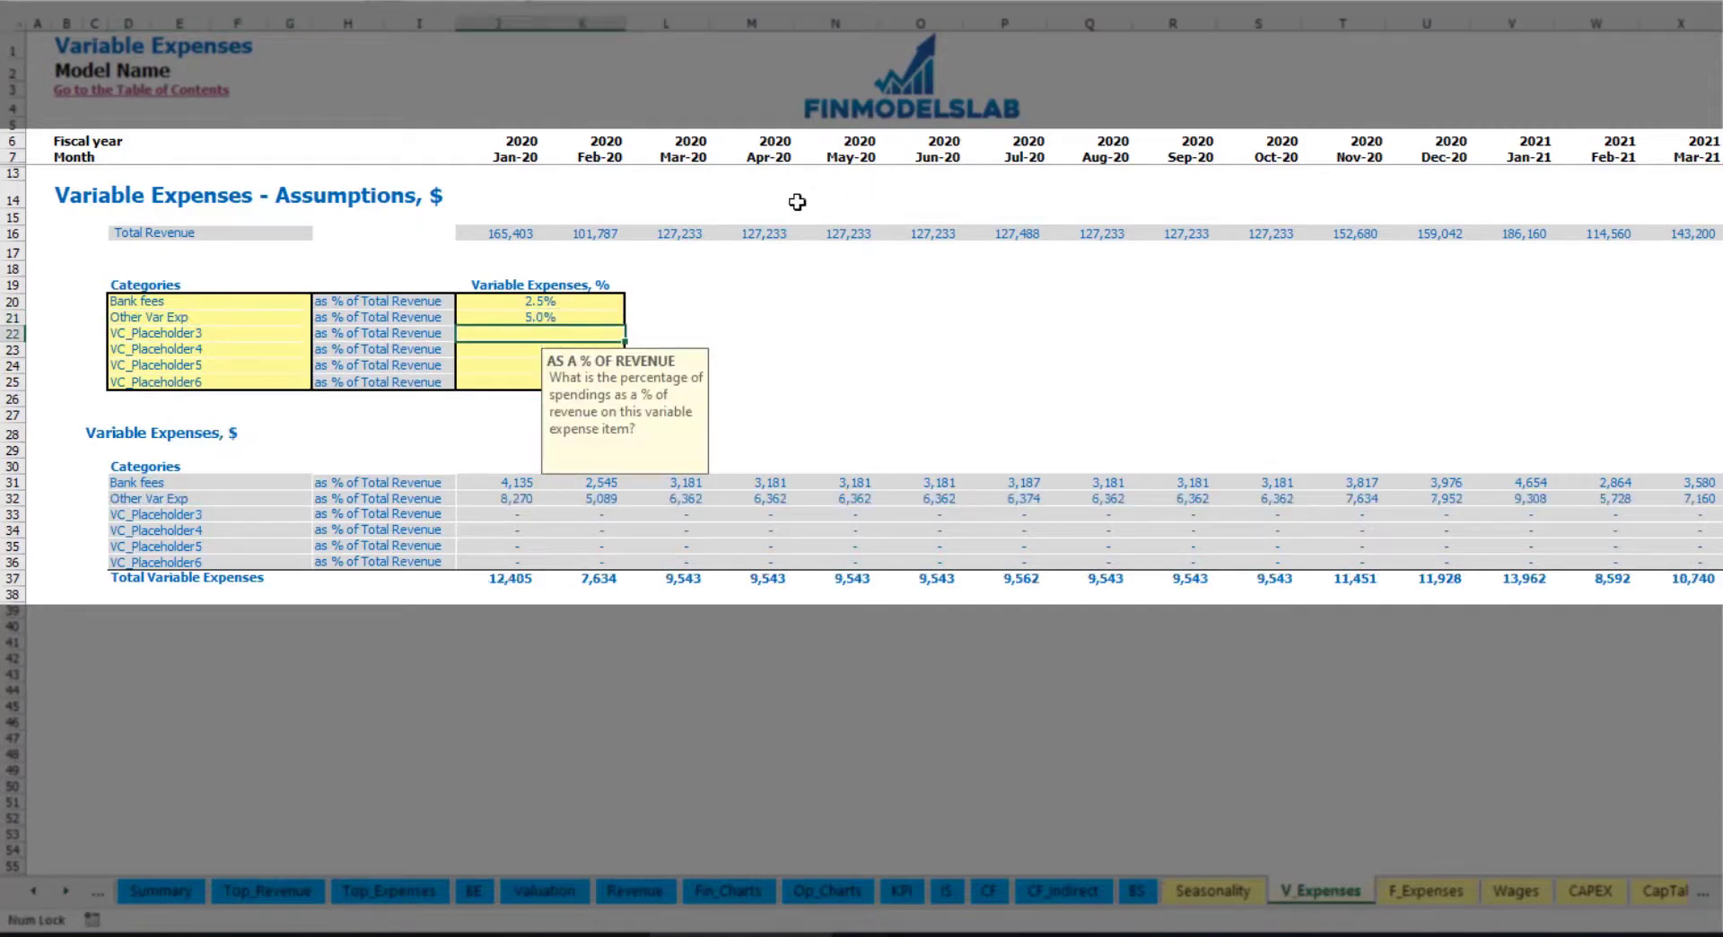
Name the third variable expense Direct Labor and set it to 15% of total revenue
click(273, 335)
text(Direct Labor)
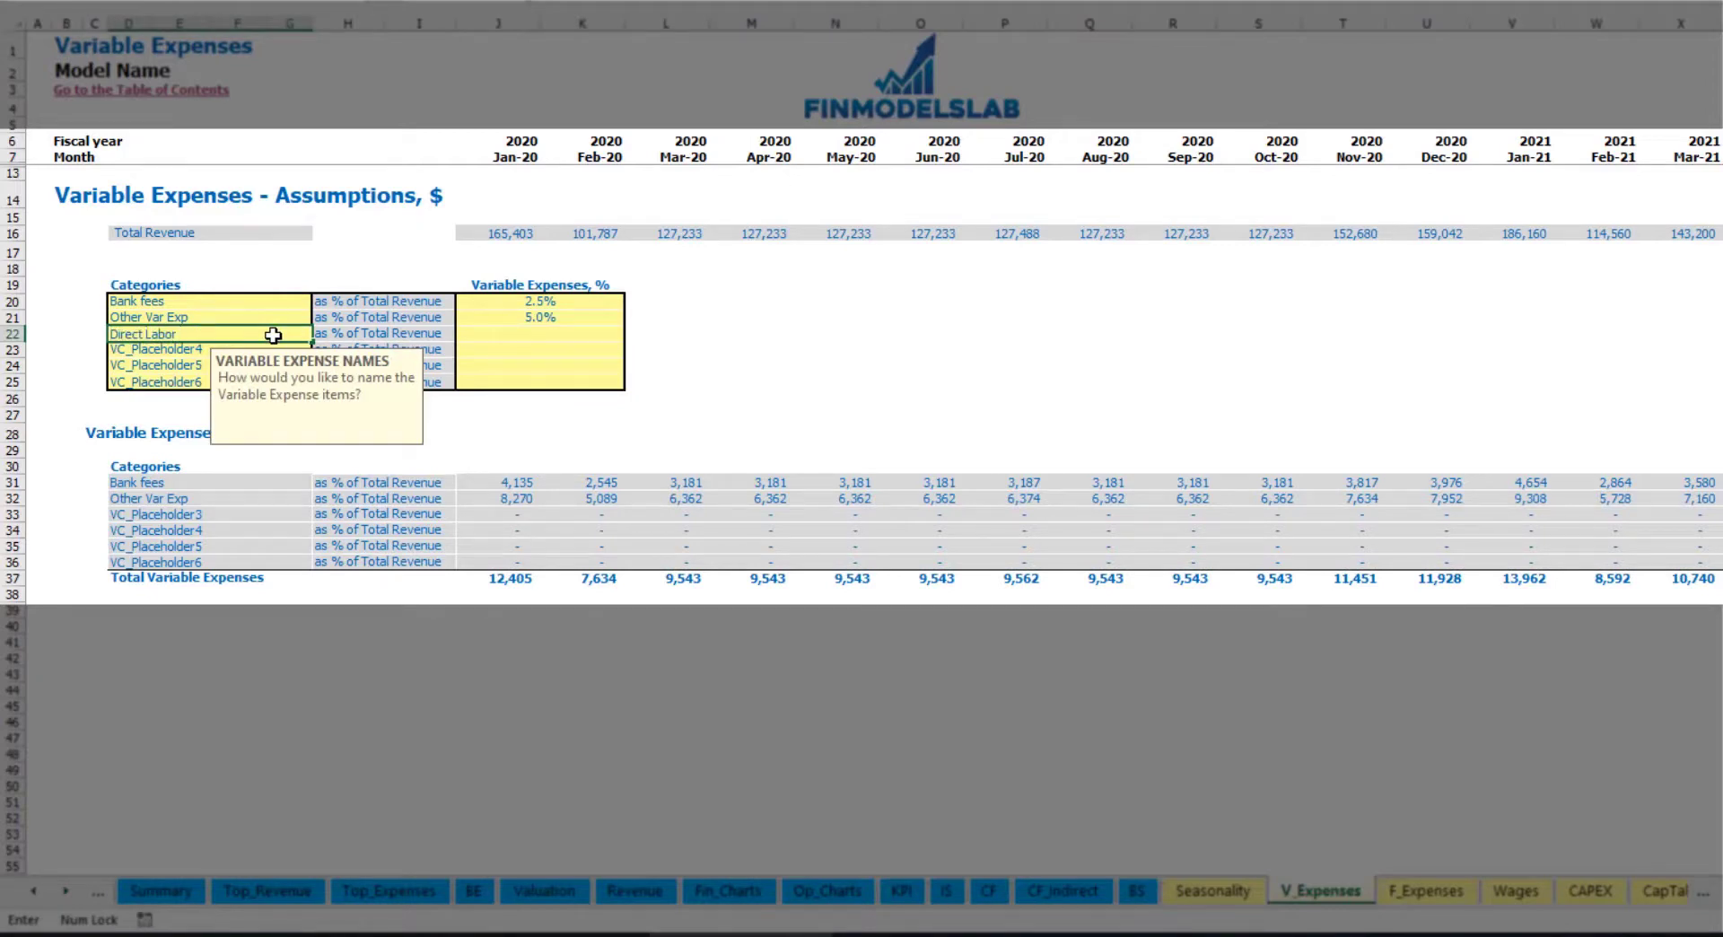
key(Return)
click(507, 337)
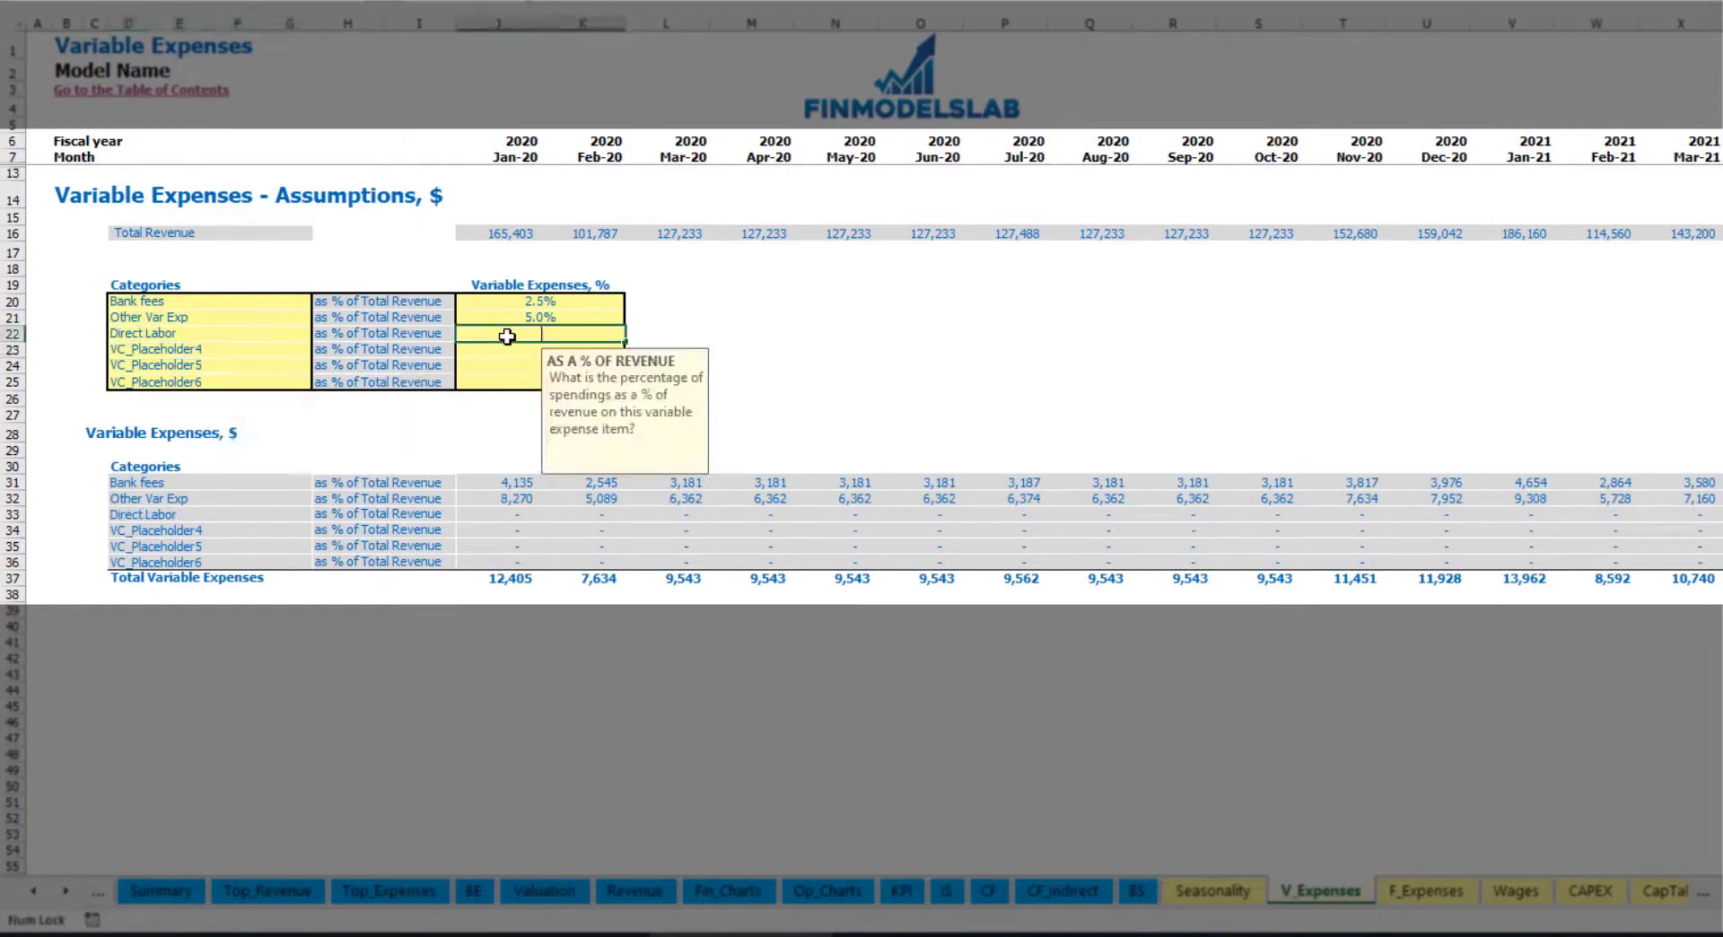
text(15)
click(500, 479)
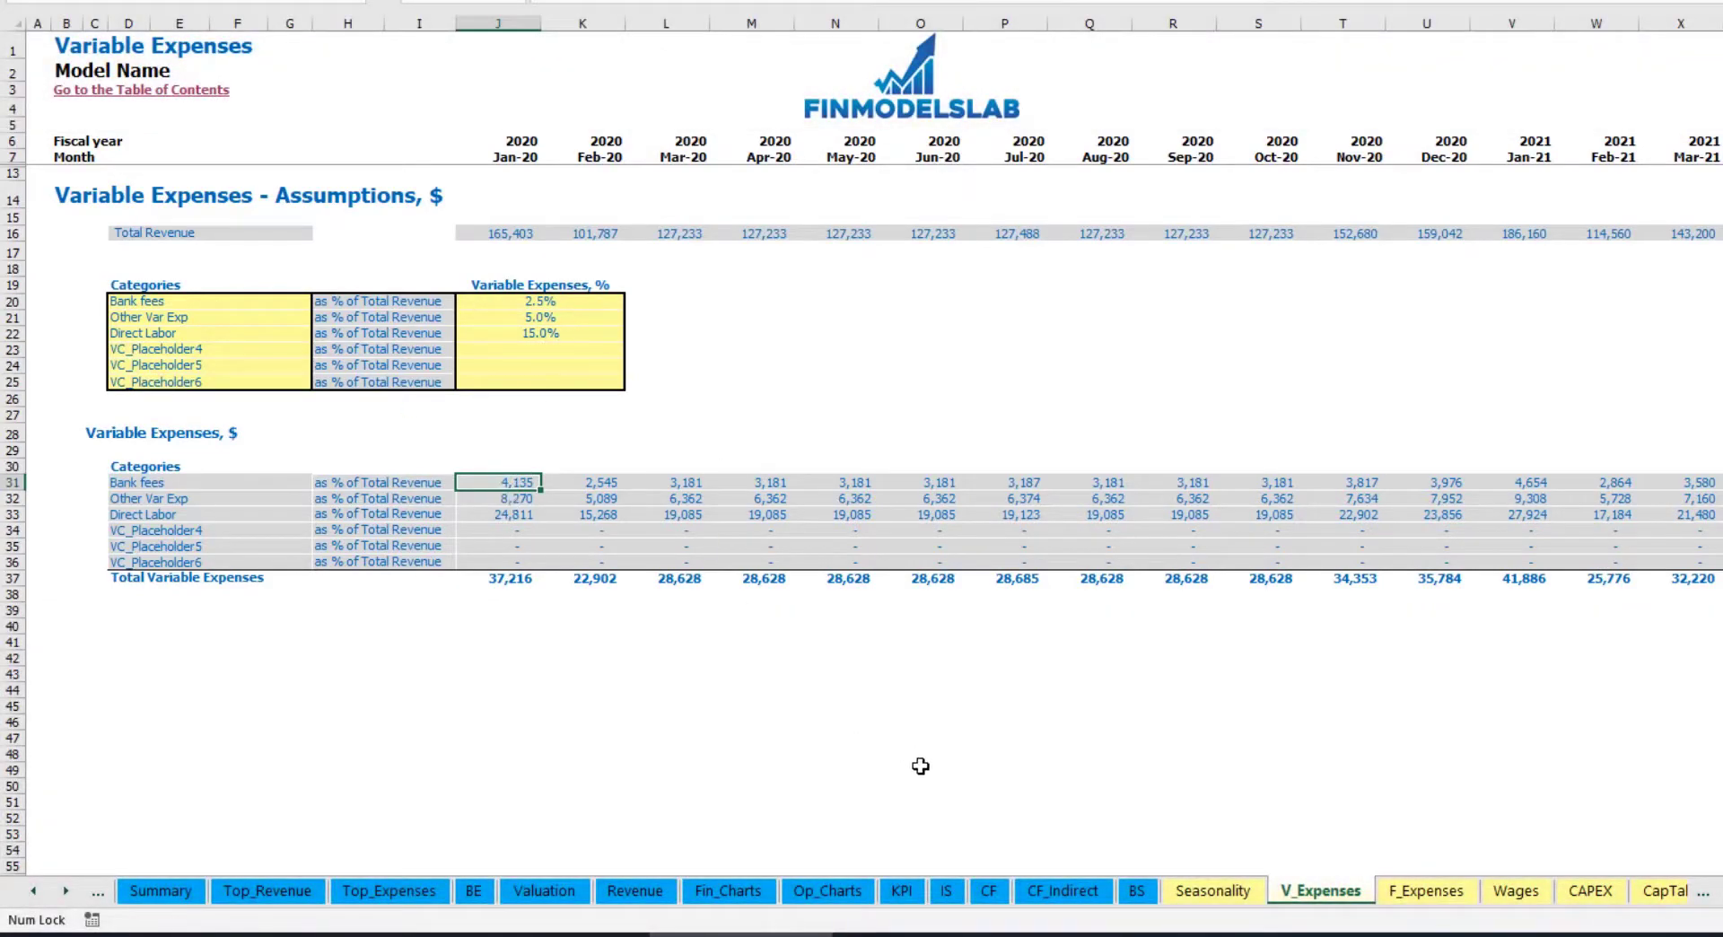
On the IS sheet, expand the rows behind Total Variable Expenses and examine the Bank fees, Other Var Exp and Direct Labor amounts
click(947, 890)
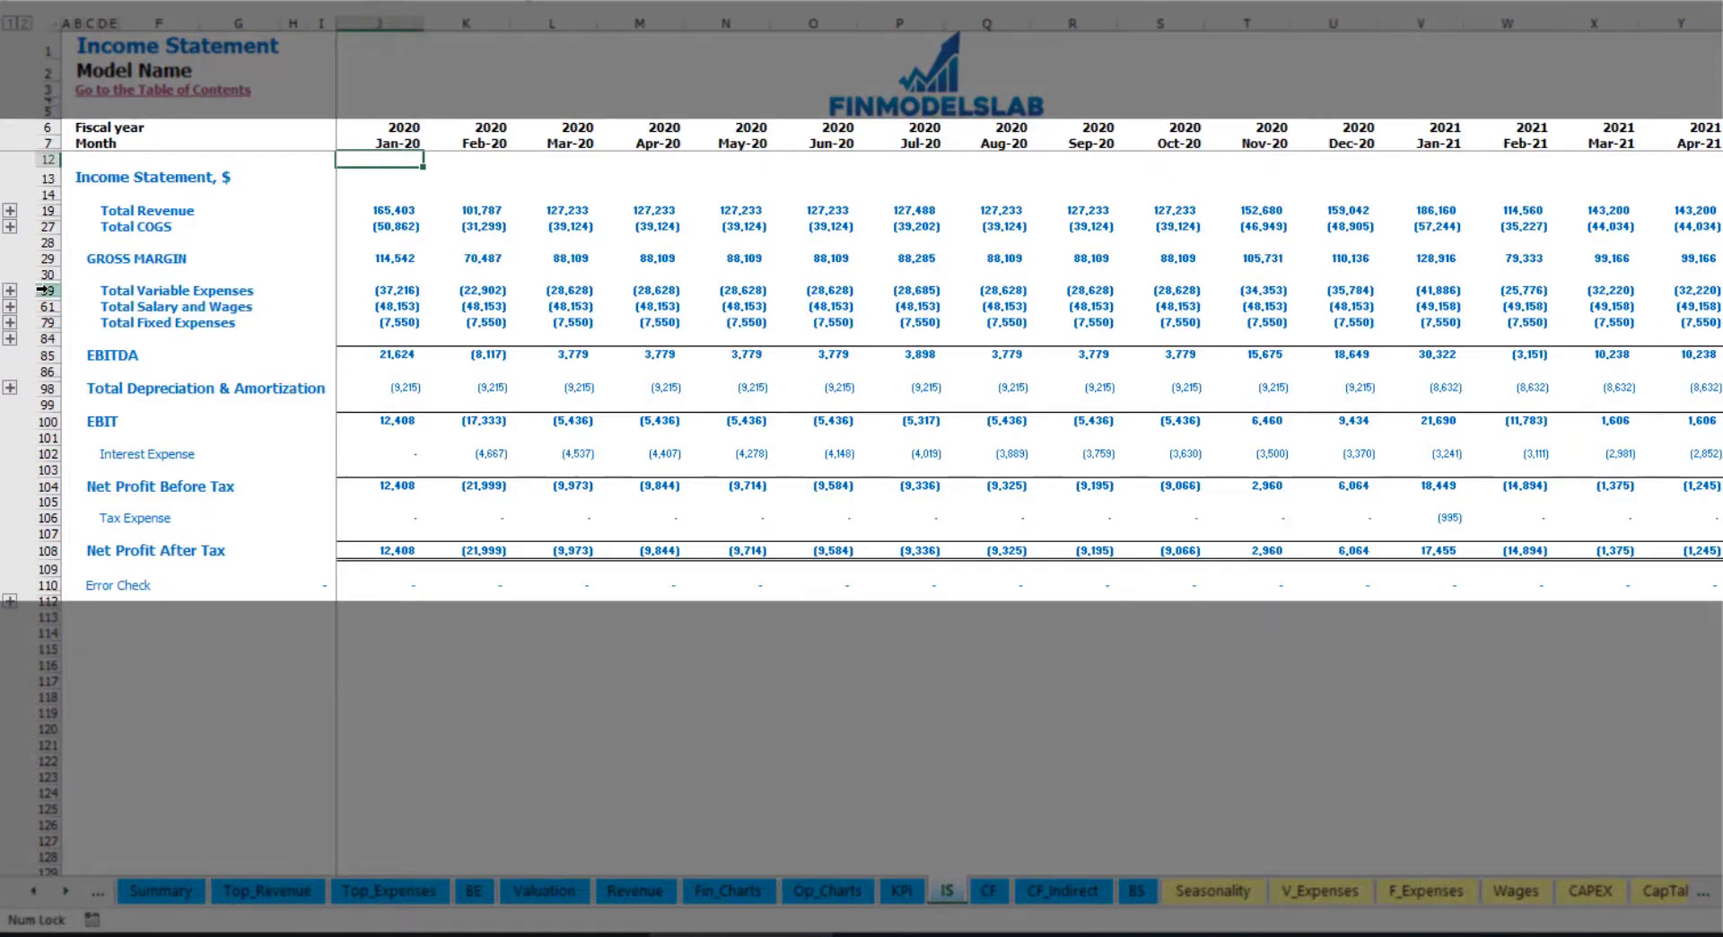
click(48, 291)
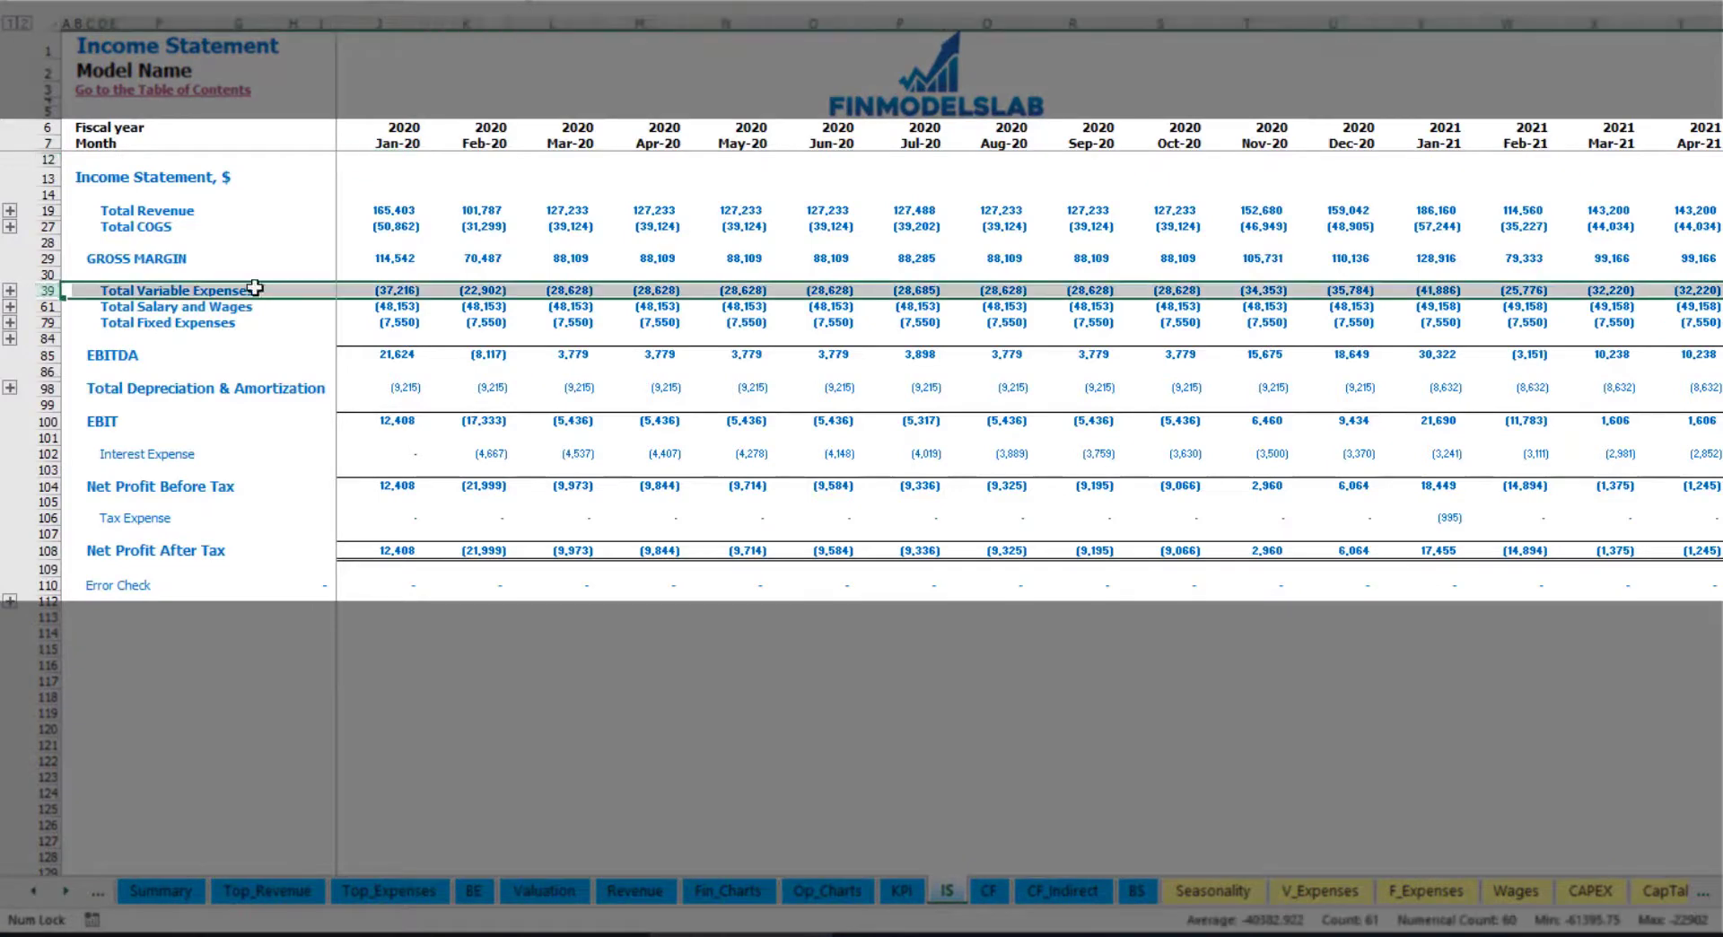
click(10, 289)
drag(69, 324, 68, 393)
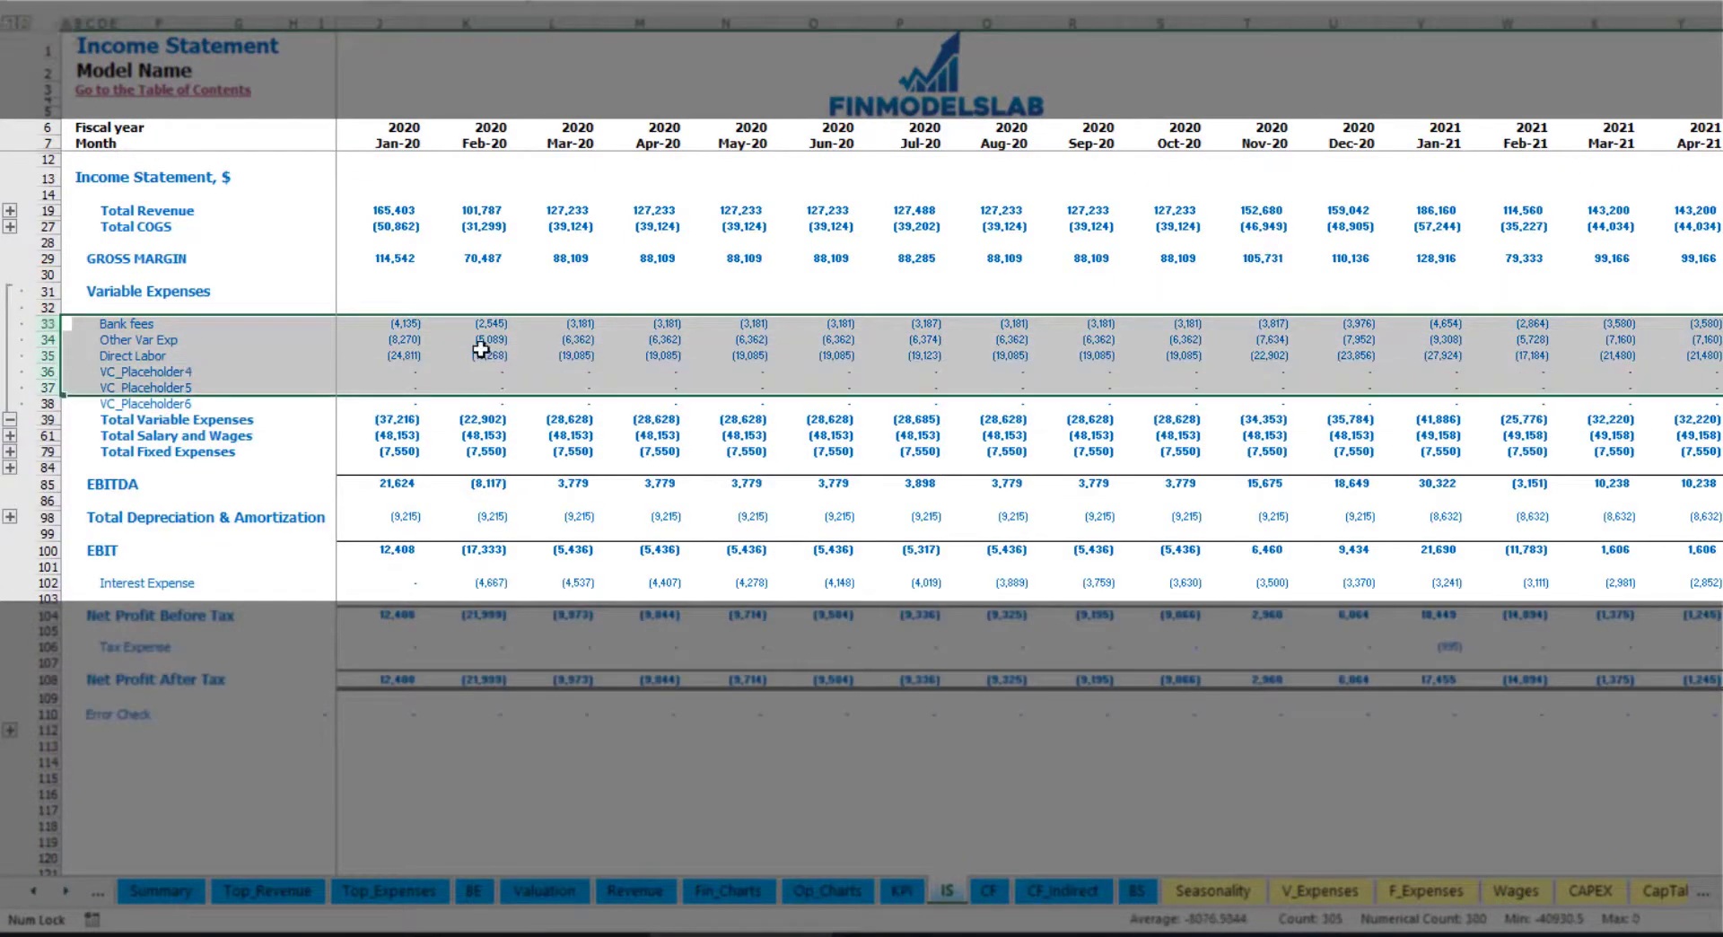
click(415, 323)
key(Right)
key(Right)
key(Right)
drag(106, 325, 114, 397)
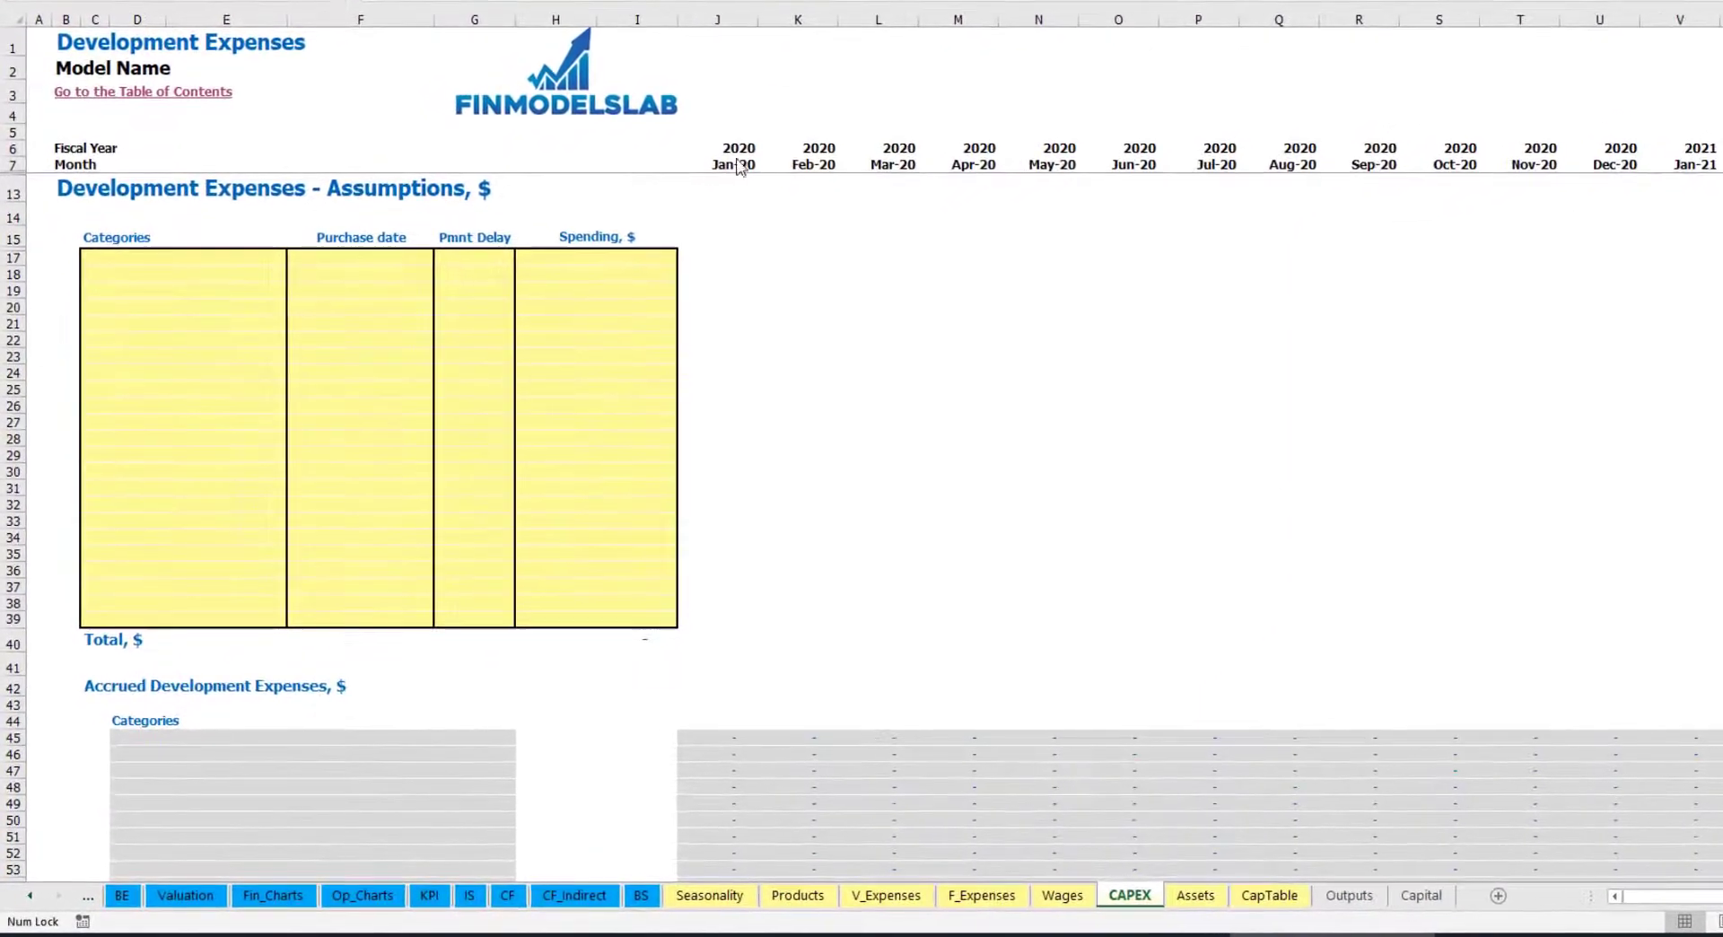
Add the development expense category Office dev in the first assumptions row with purchase date Feb-20
click(232, 257)
text(Office)
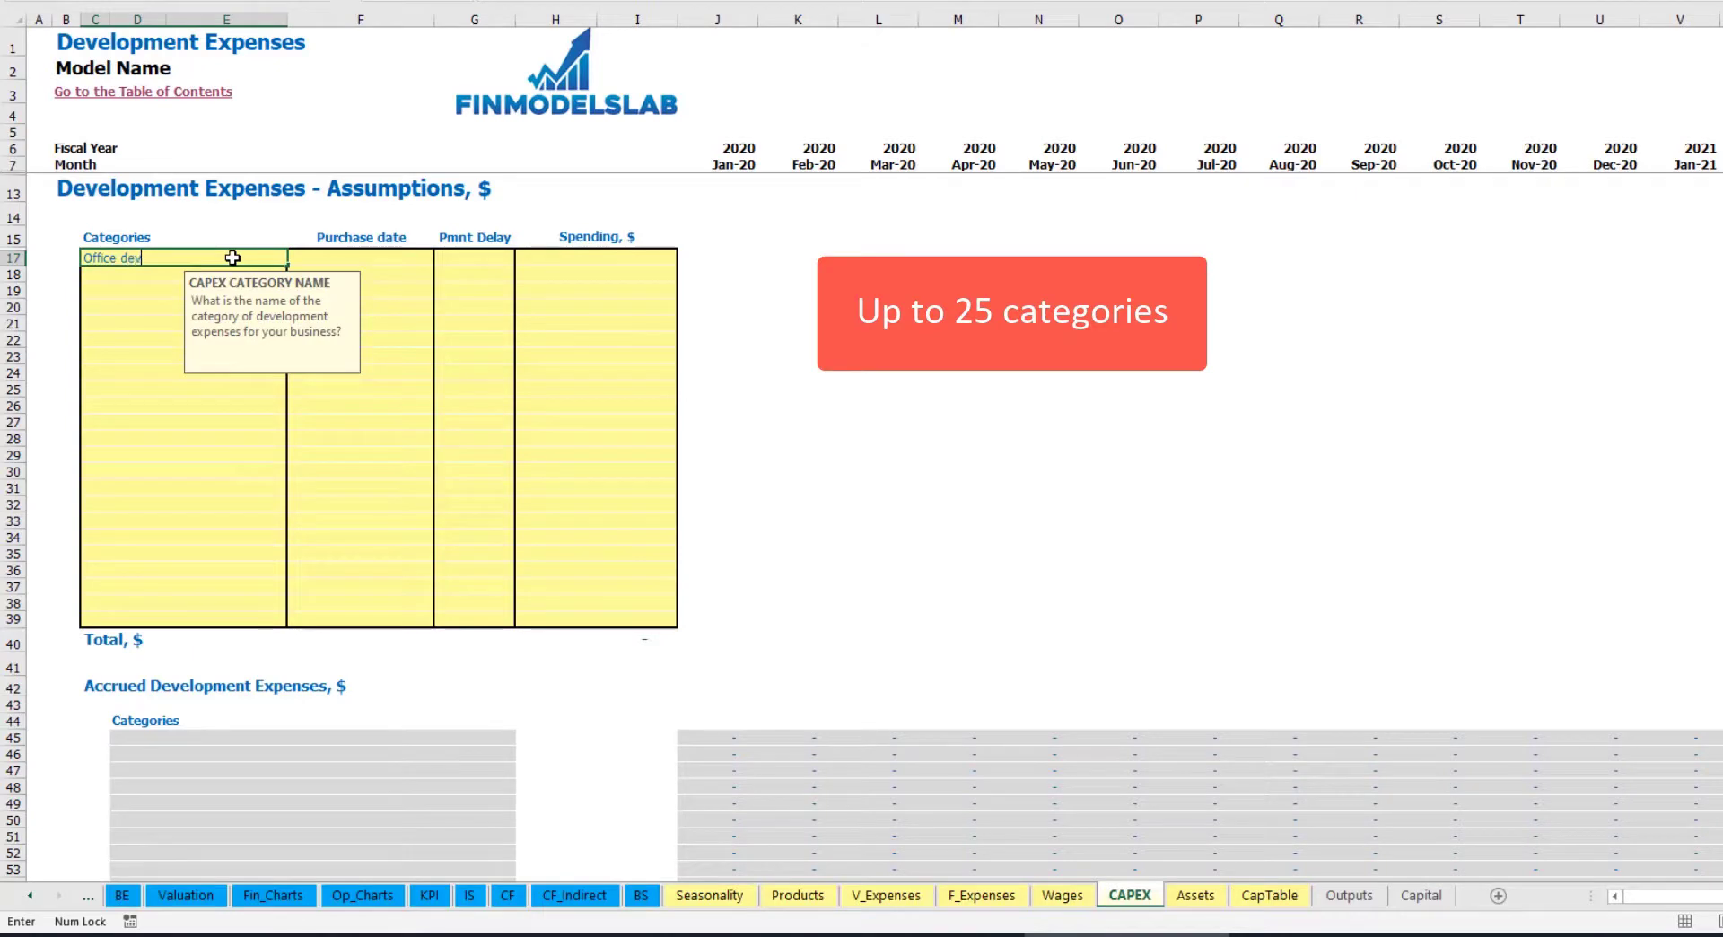
text( dev)
key(ctrl+Return)
click(362, 255)
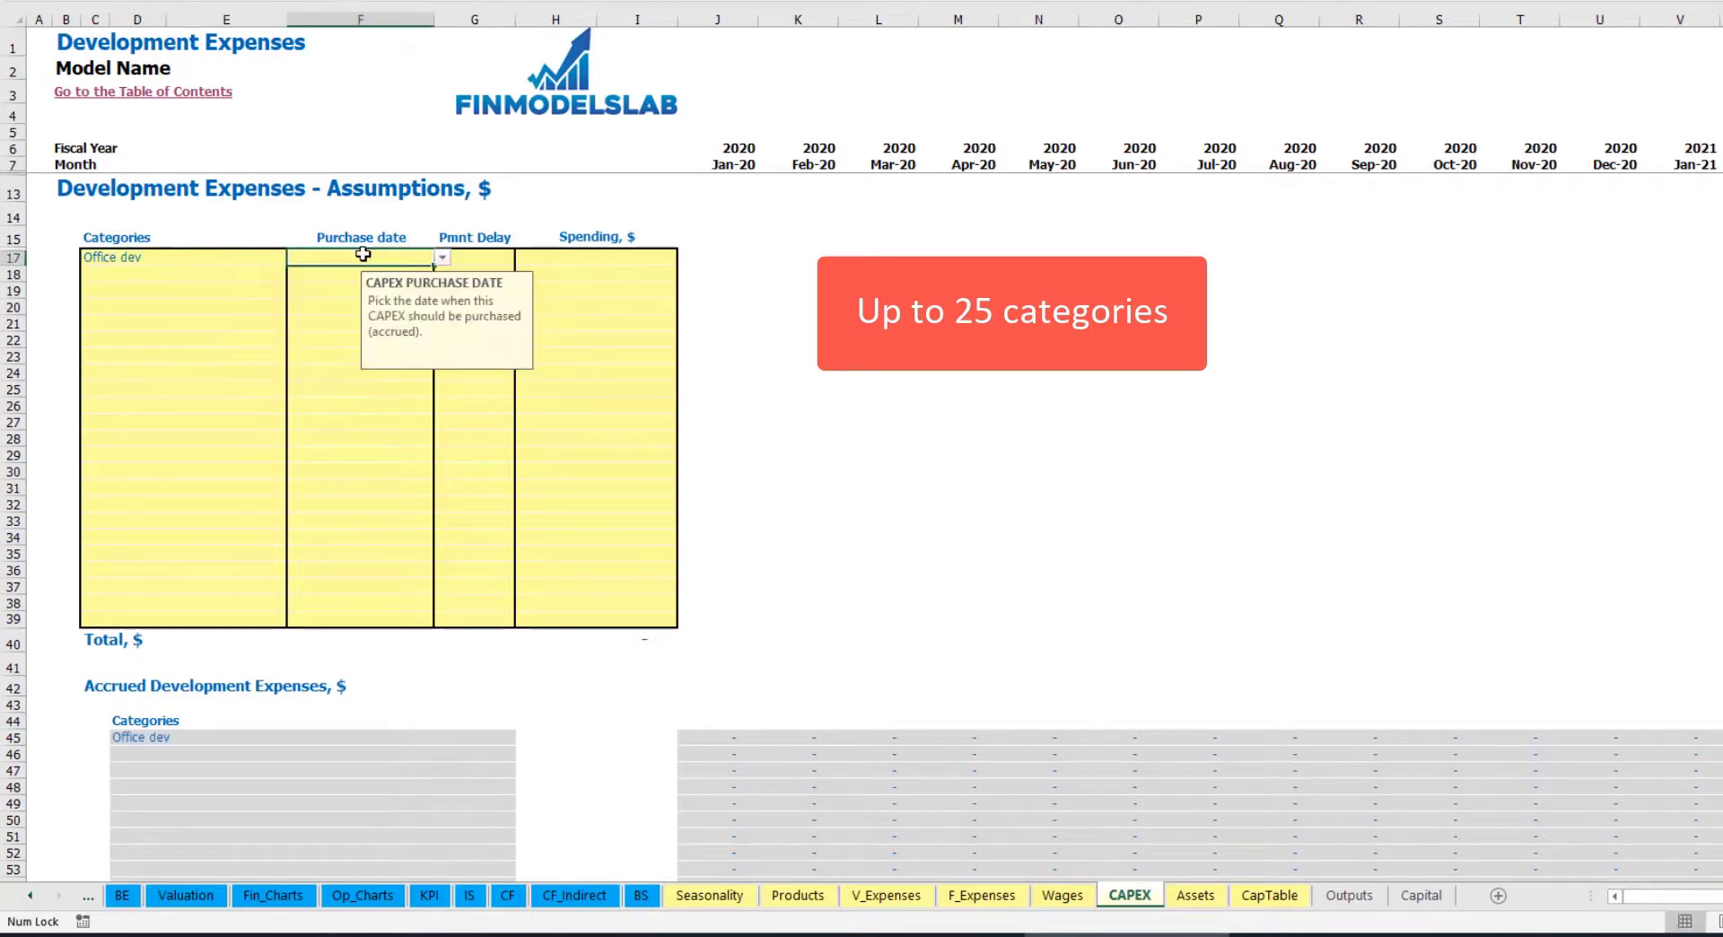
click(442, 259)
click(420, 285)
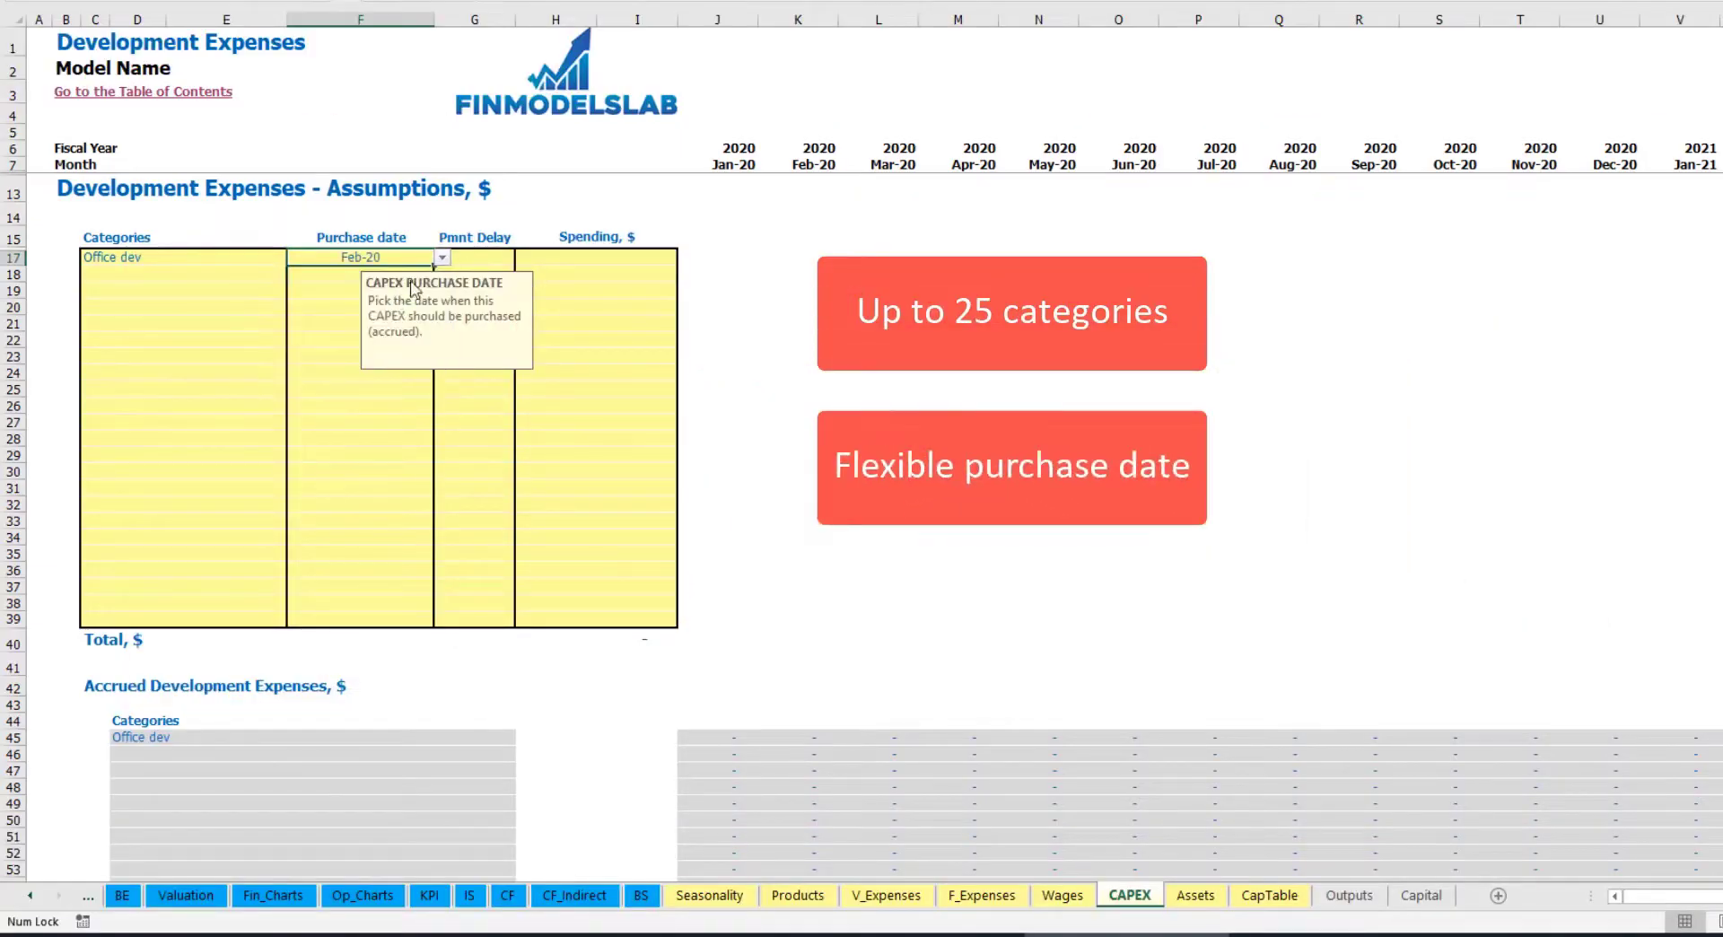
Set the Office dev spending to 10,000 and its payment delay to 2M
click(572, 254)
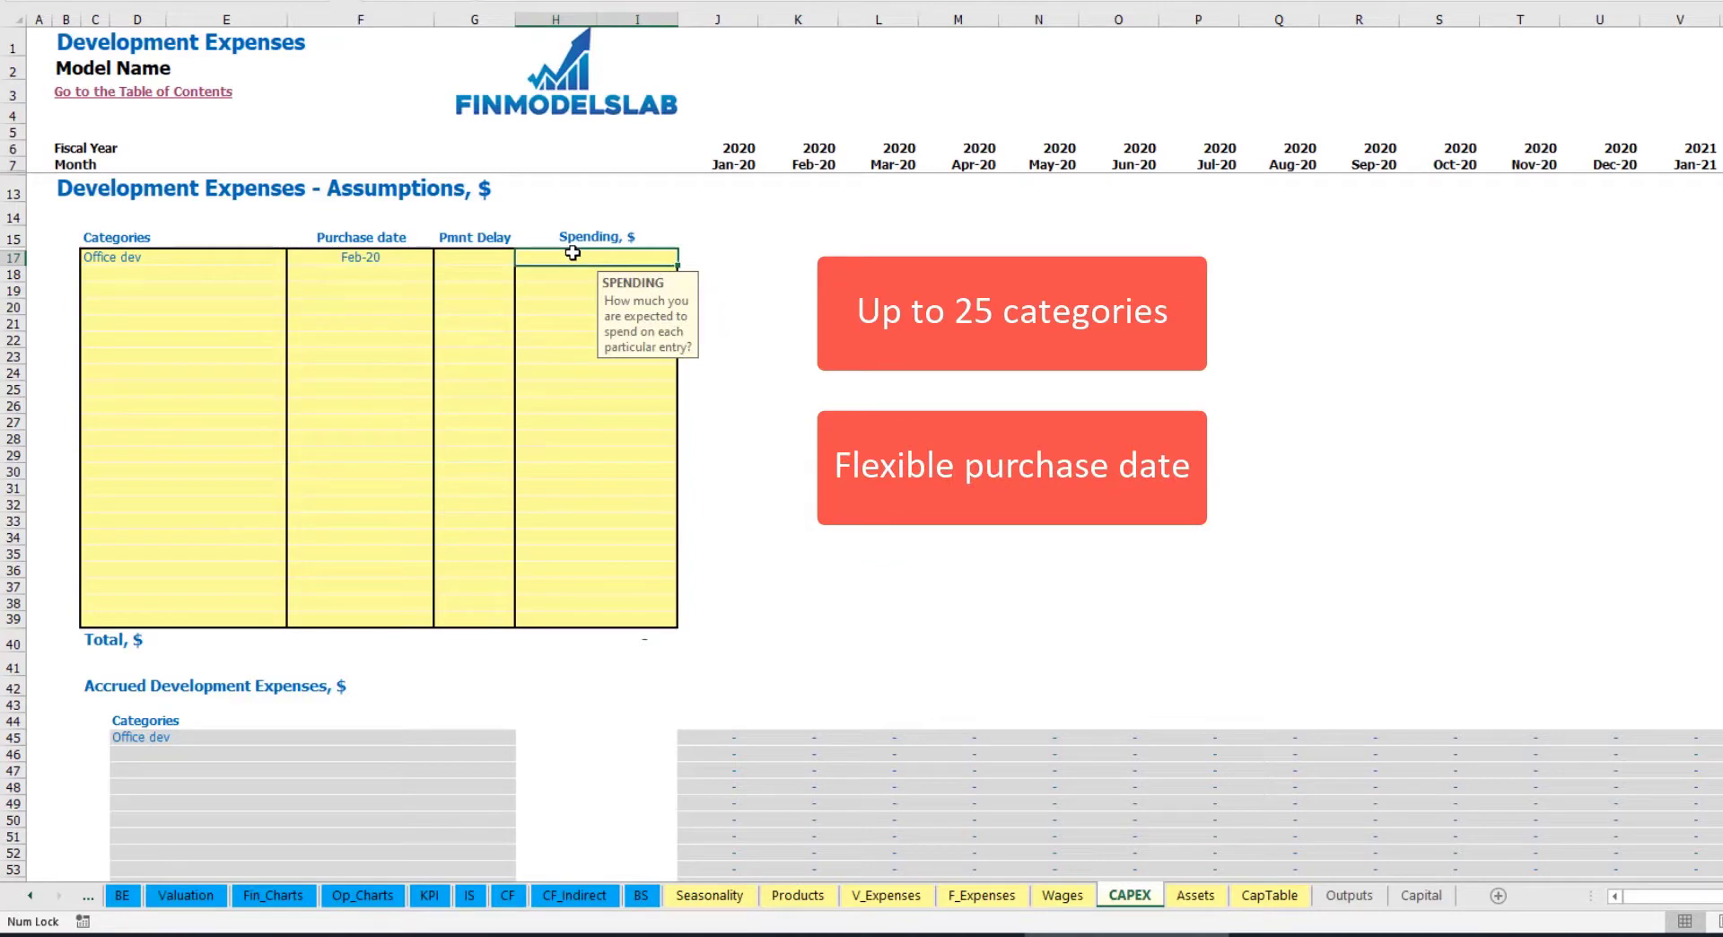
text(10000)
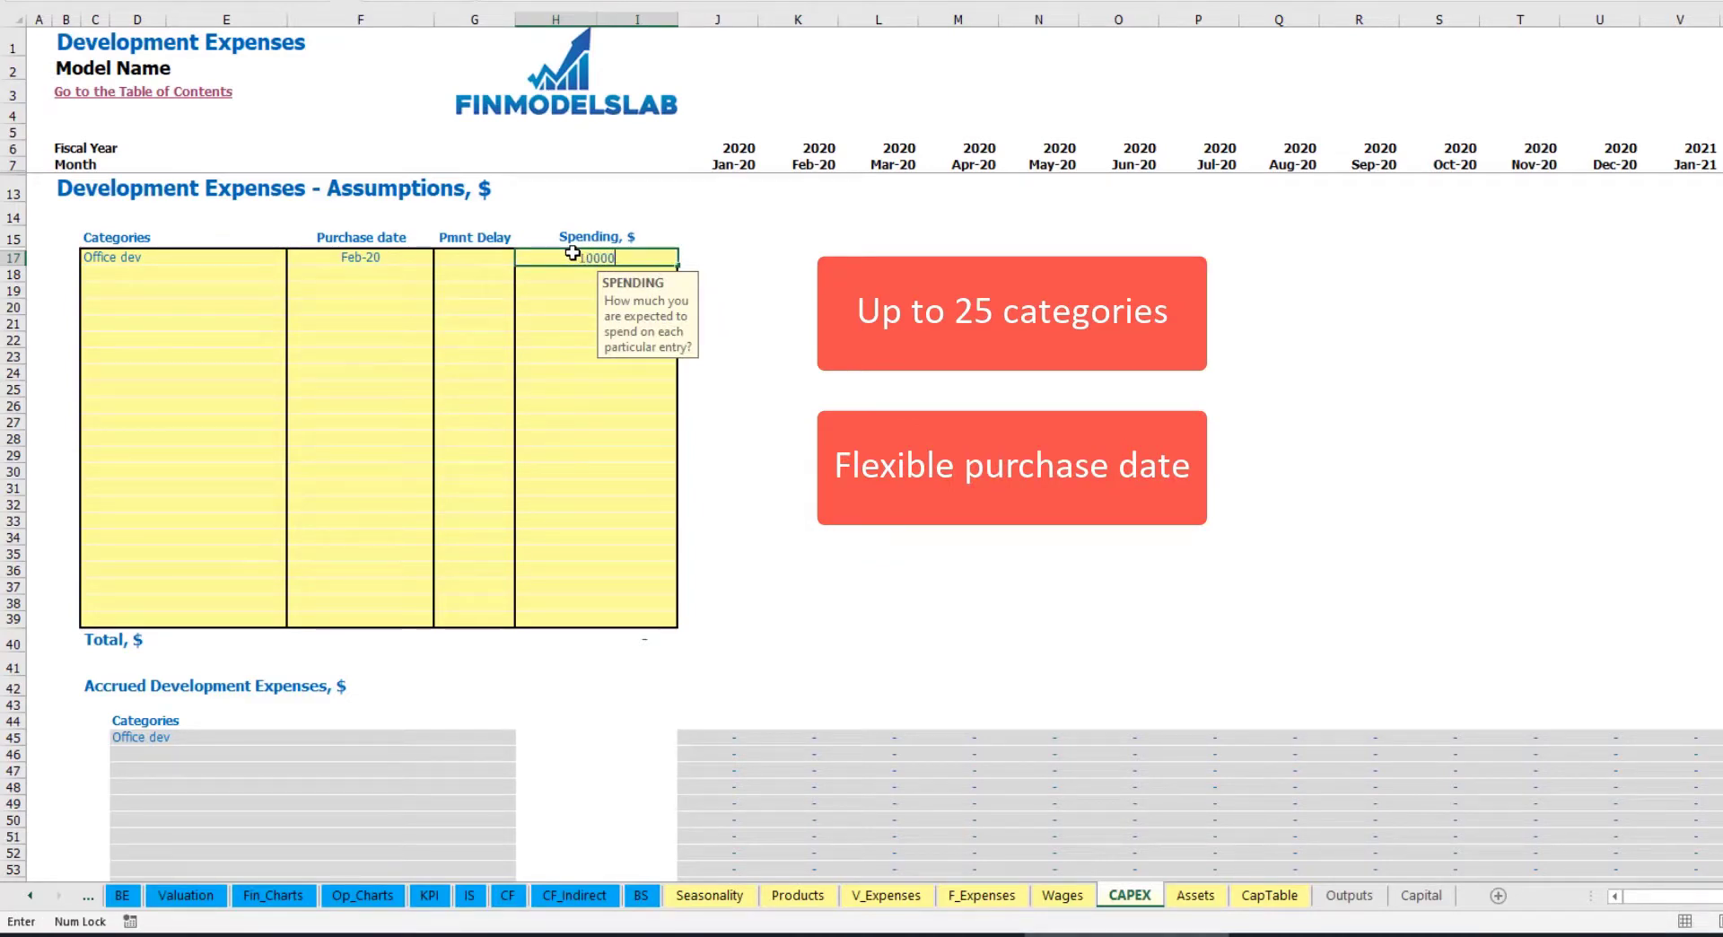
key(Return)
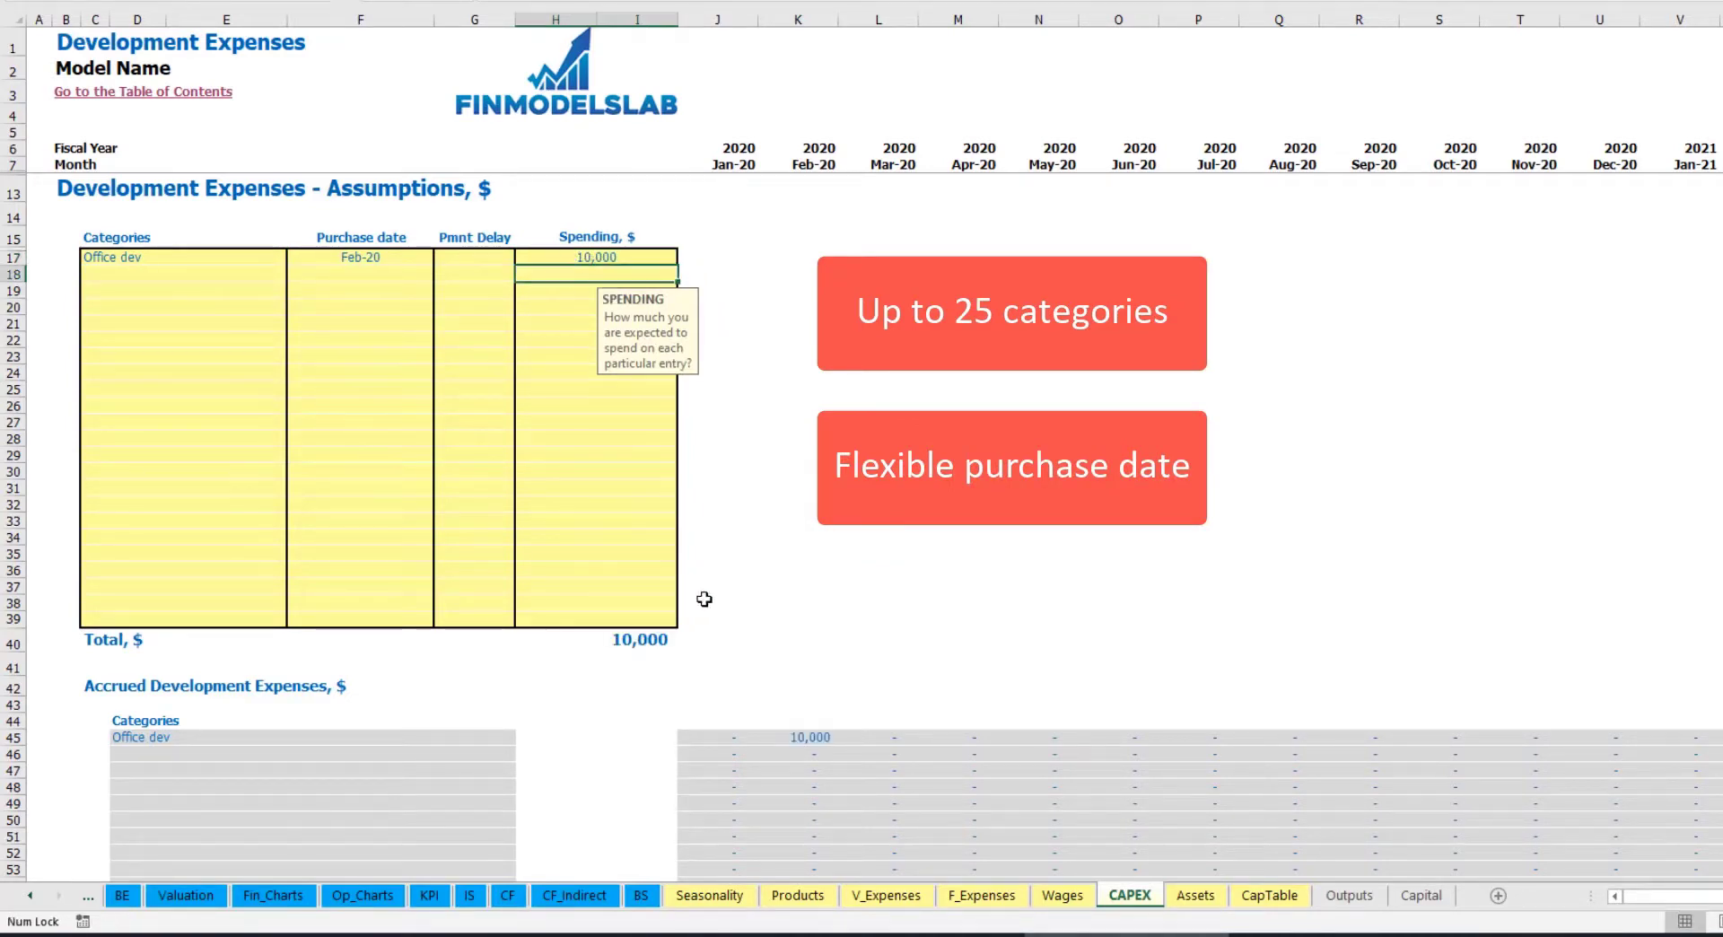
click(483, 259)
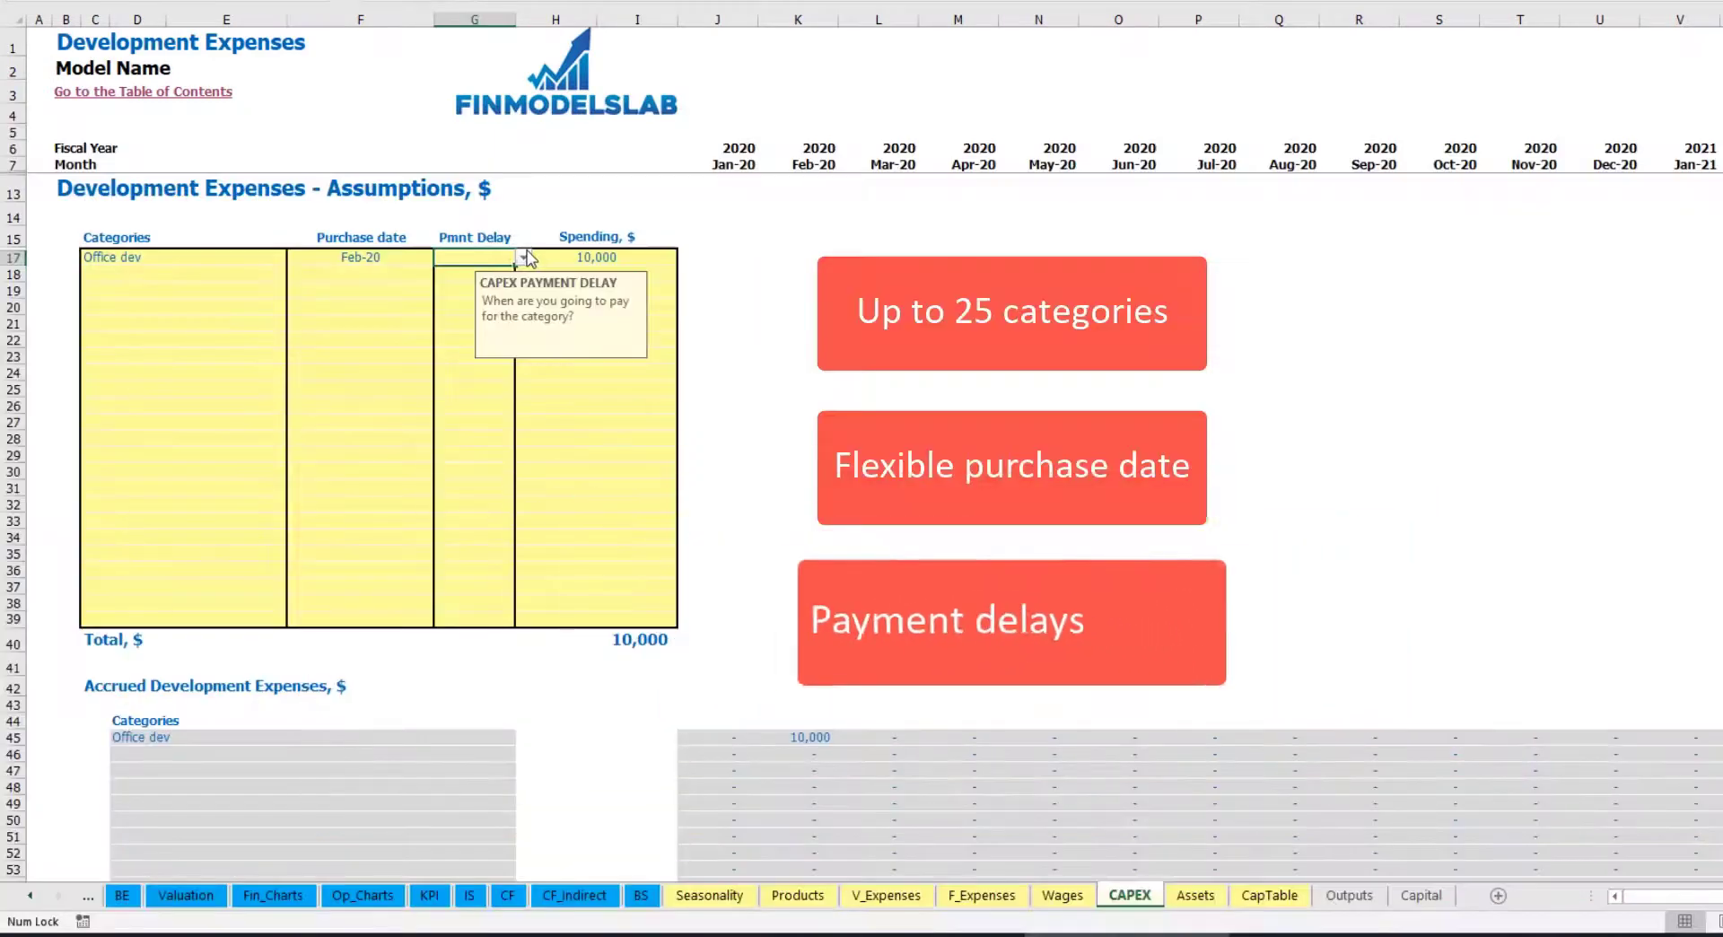
click(523, 258)
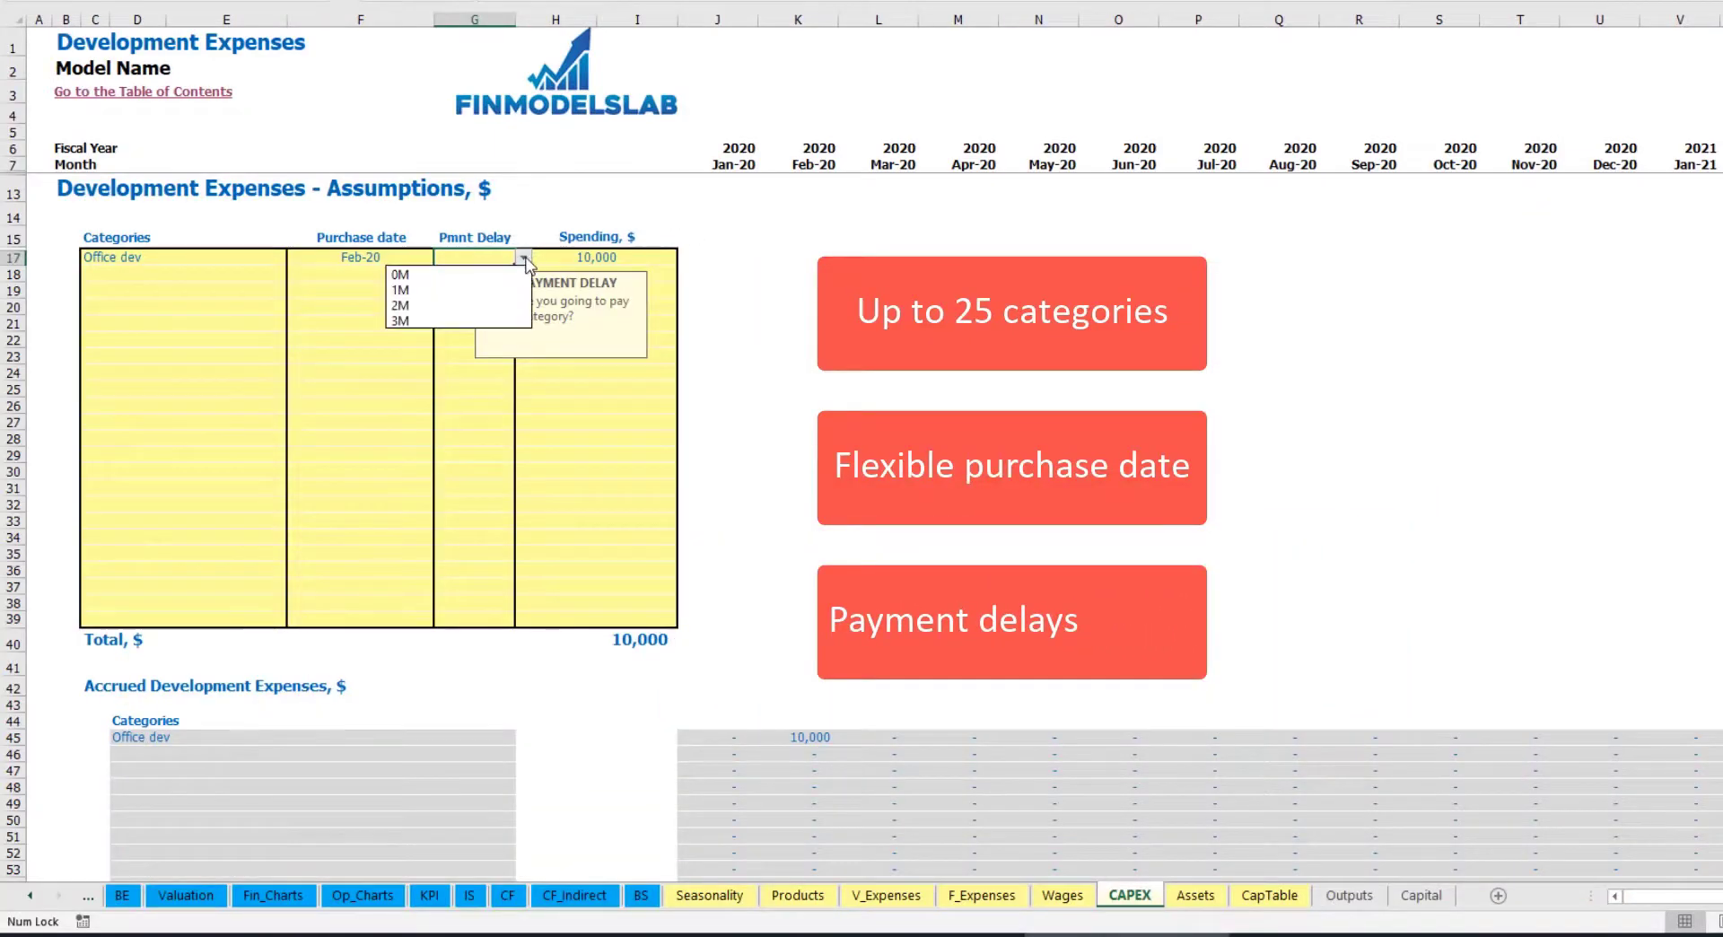
click(463, 310)
click(857, 308)
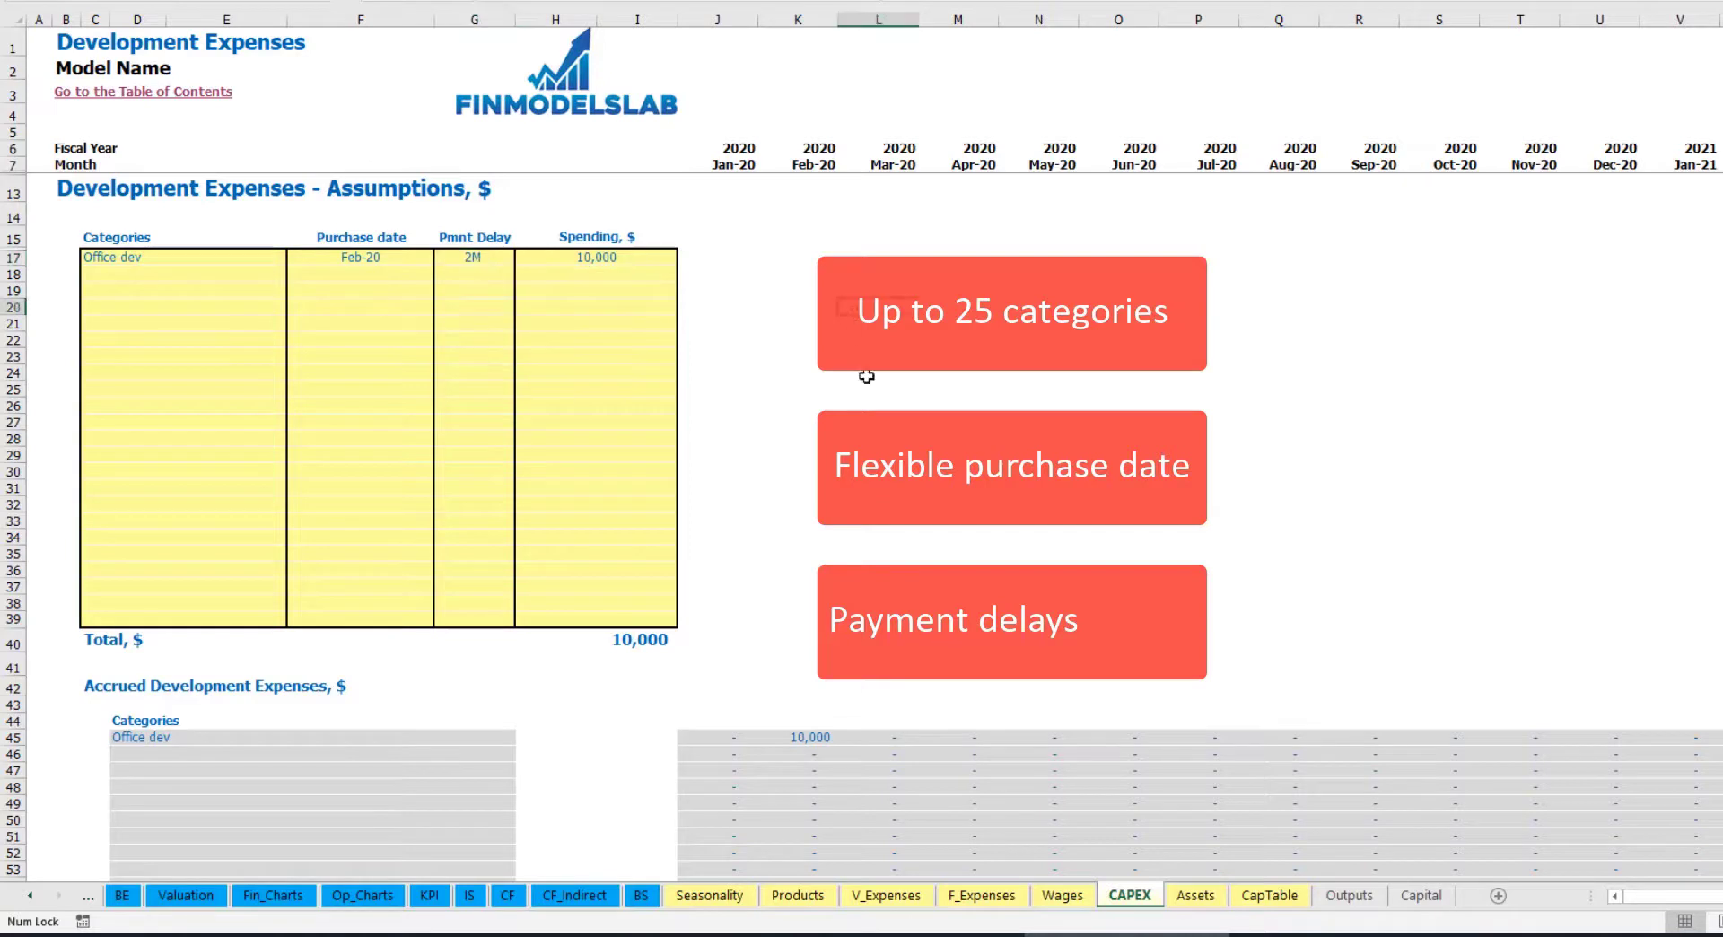
Compare the months in which Office dev is accrued and paid, and examine the balances in the Summary block
click(812, 739)
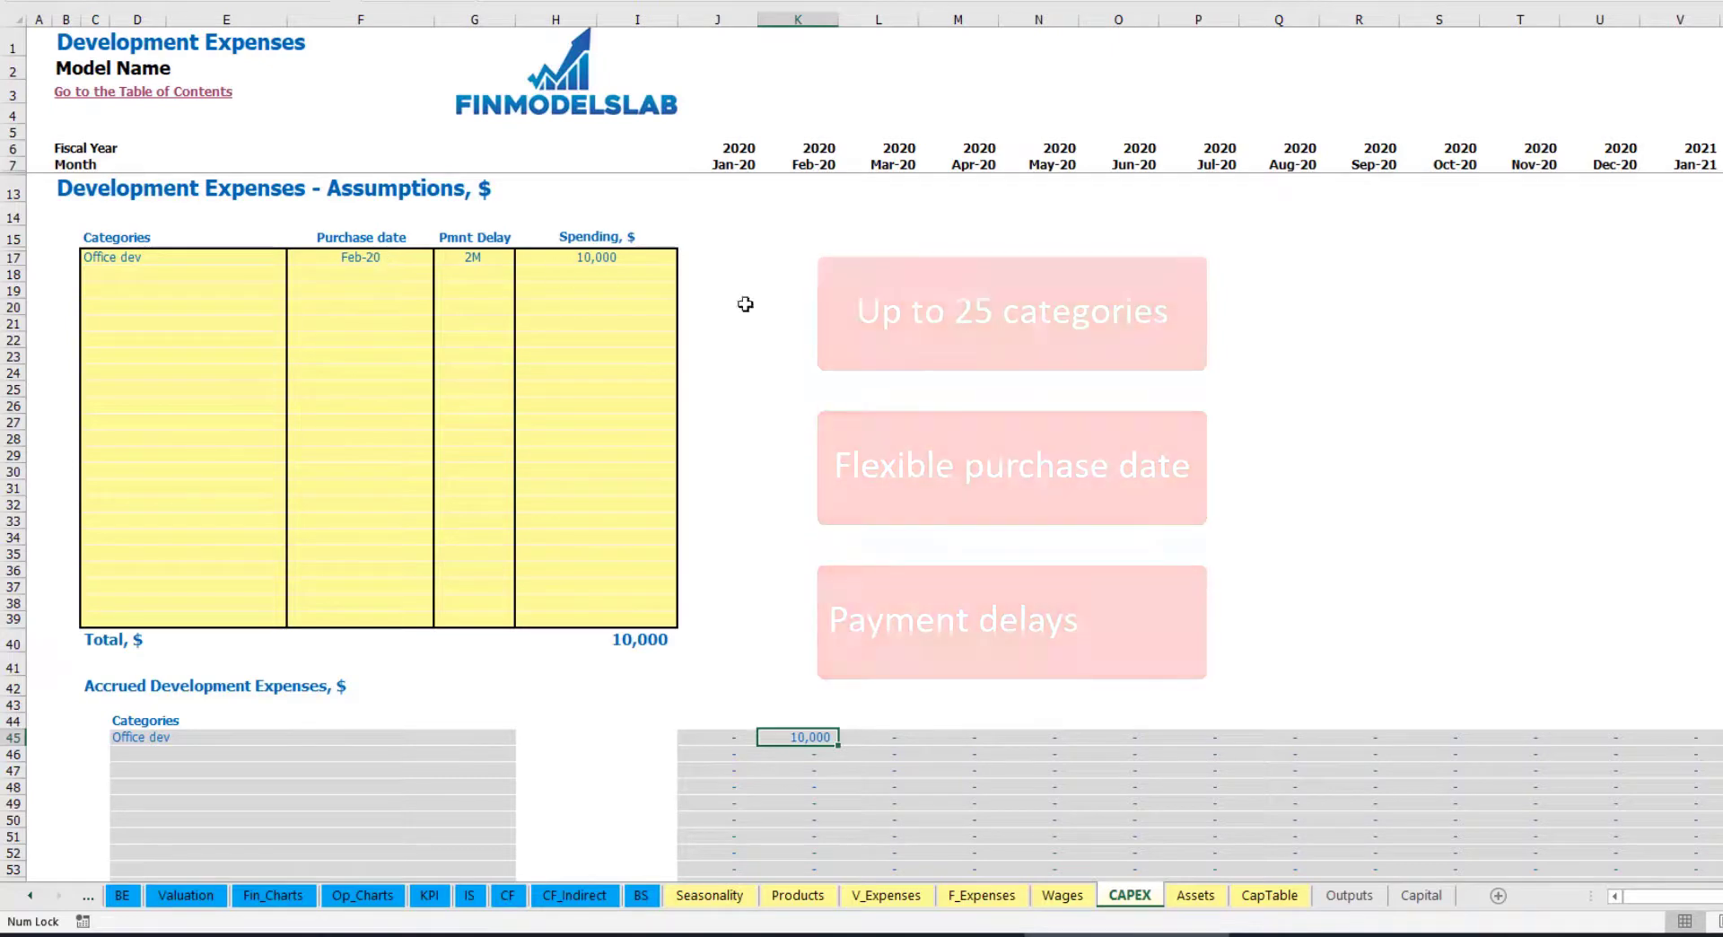
scroll(809, 392, down, 7)
scroll(809, 392, down, 3)
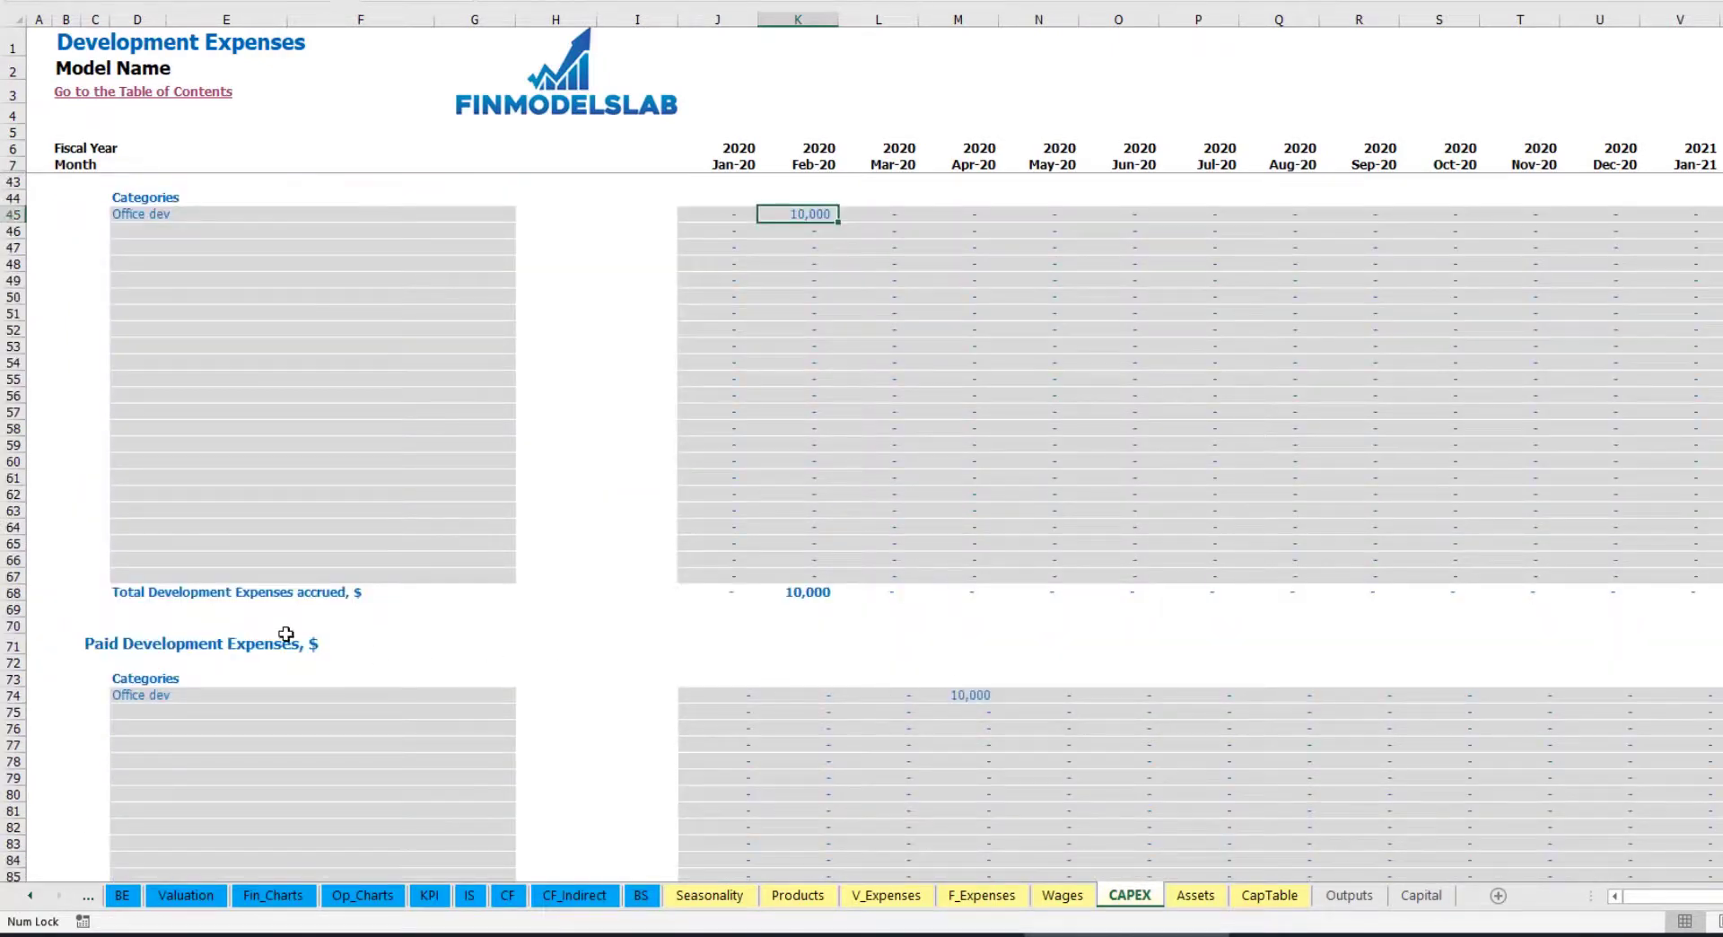
click(959, 697)
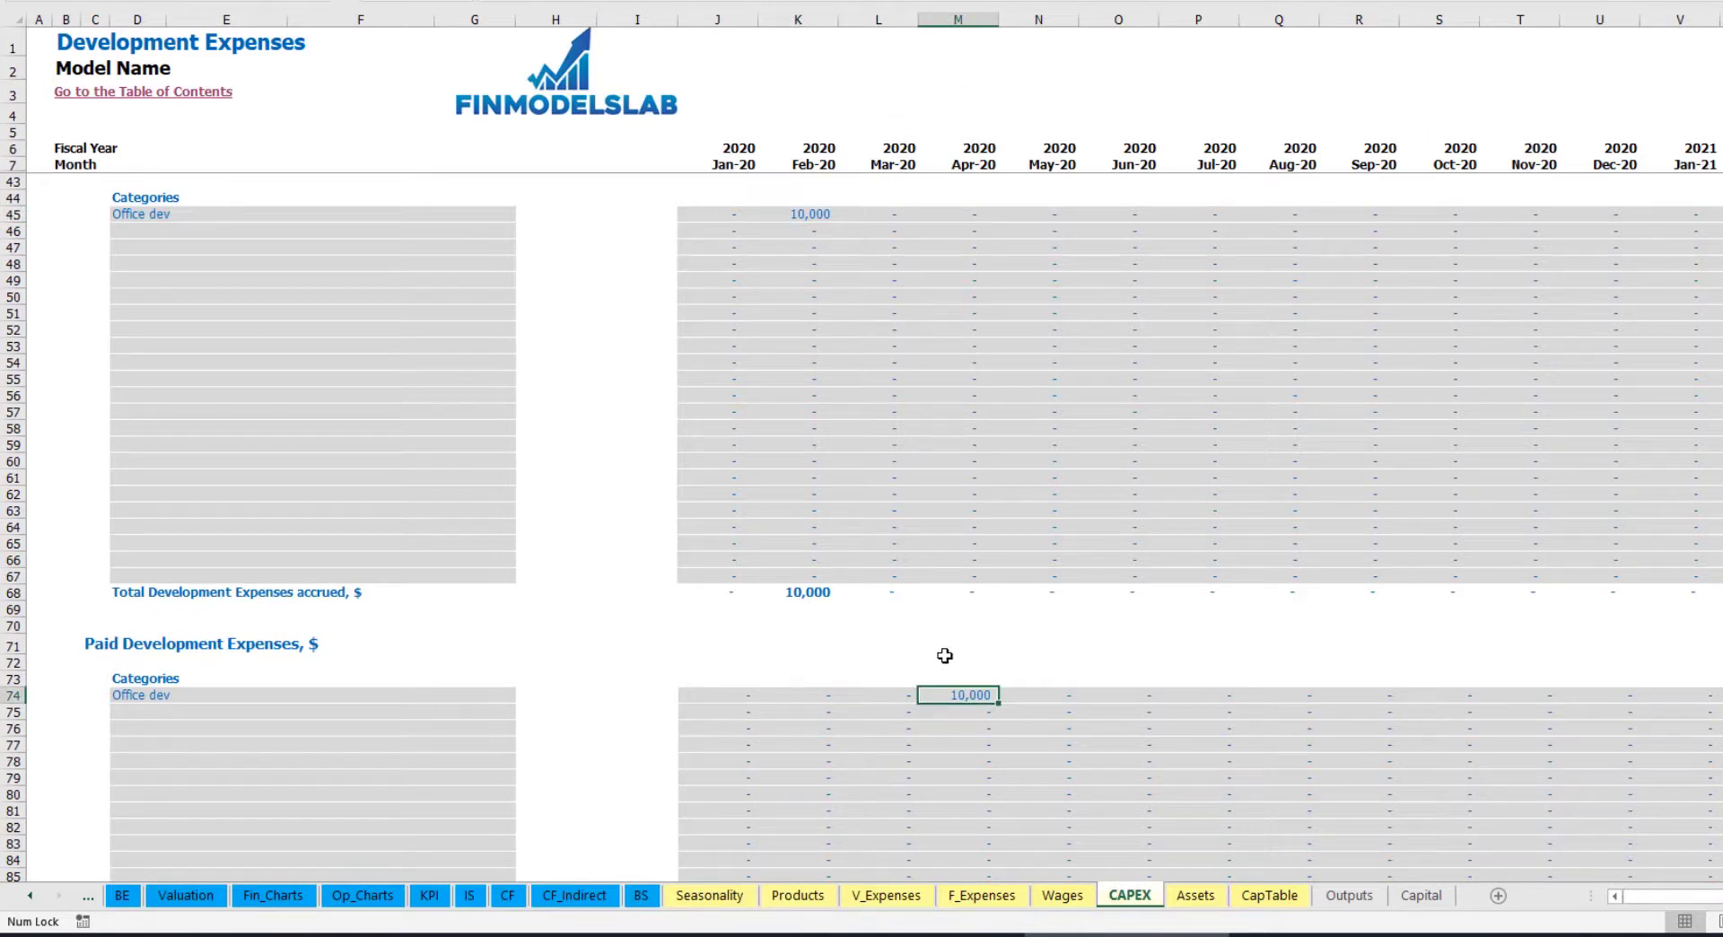
scroll(925, 695, down, 13)
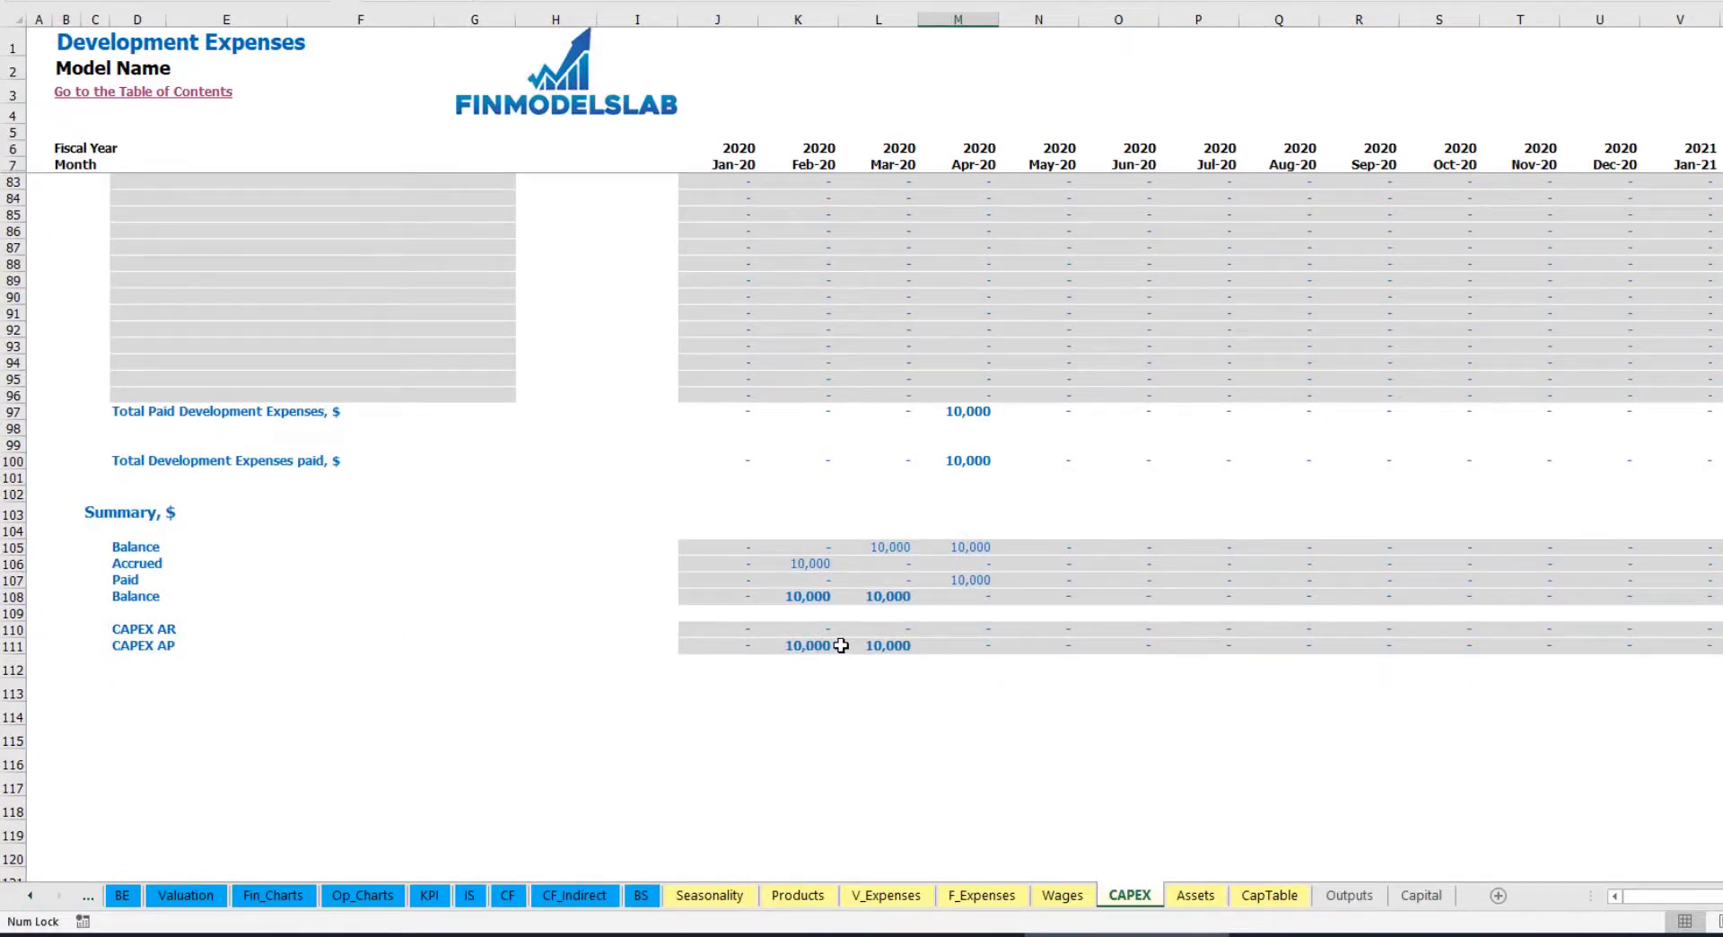
Add a second development expense category named Other dev exp with purchase date Mar-20
scroll(888, 521, up, 20)
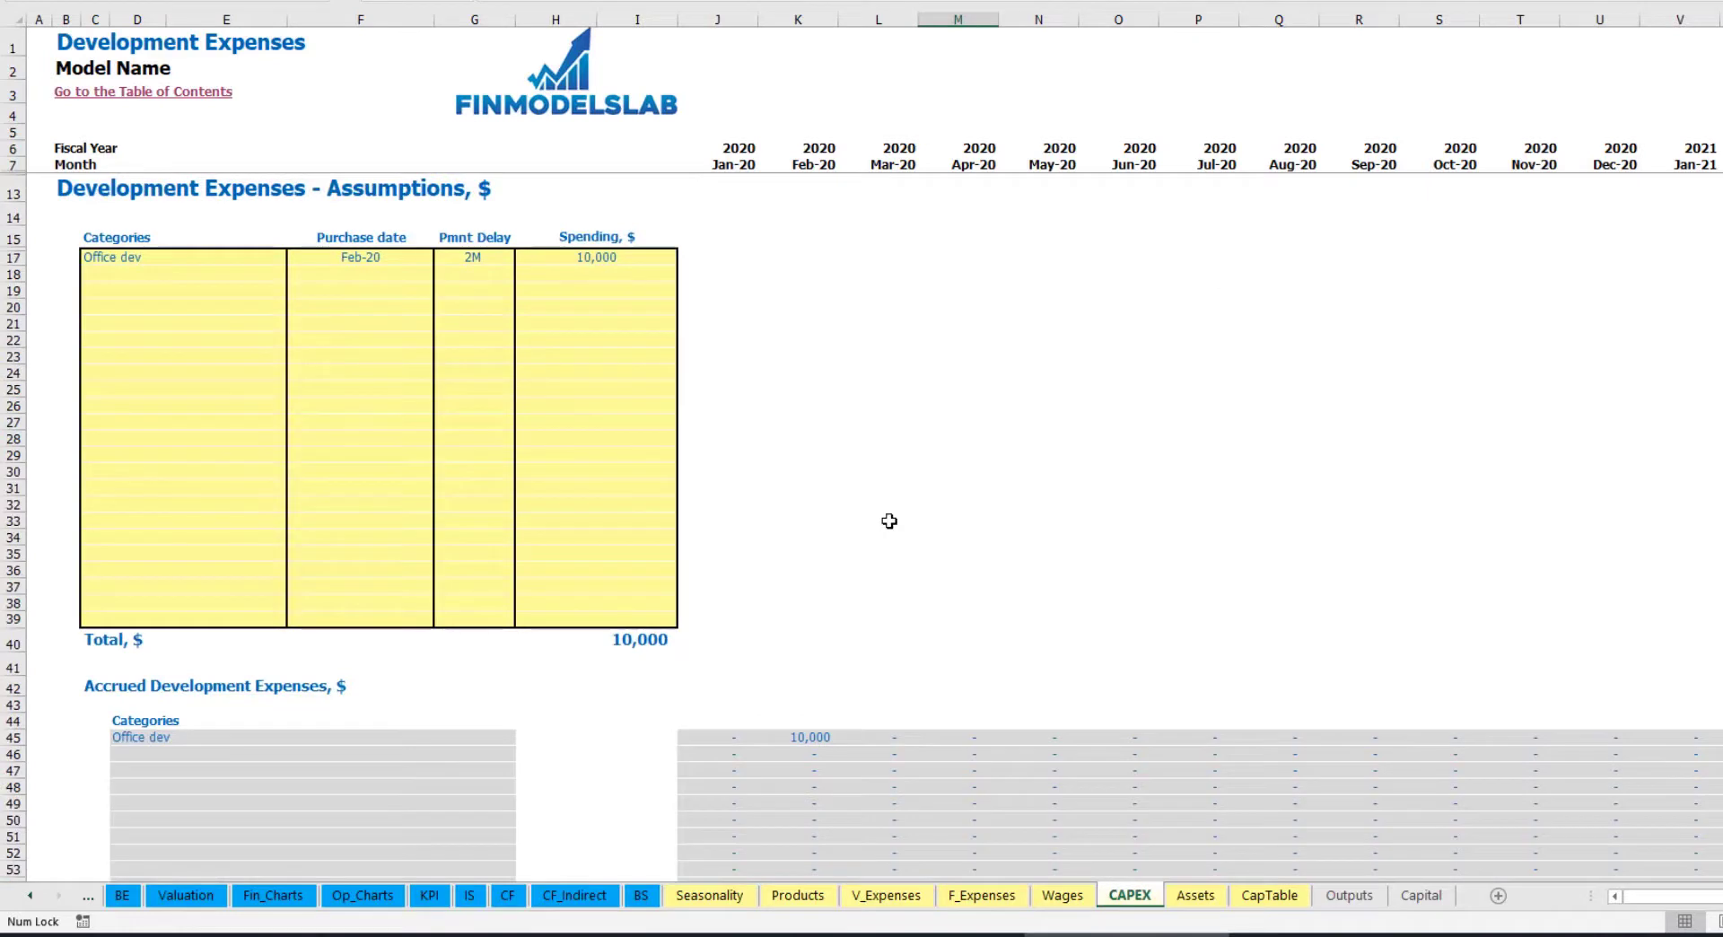
click(154, 271)
text(Other dev)
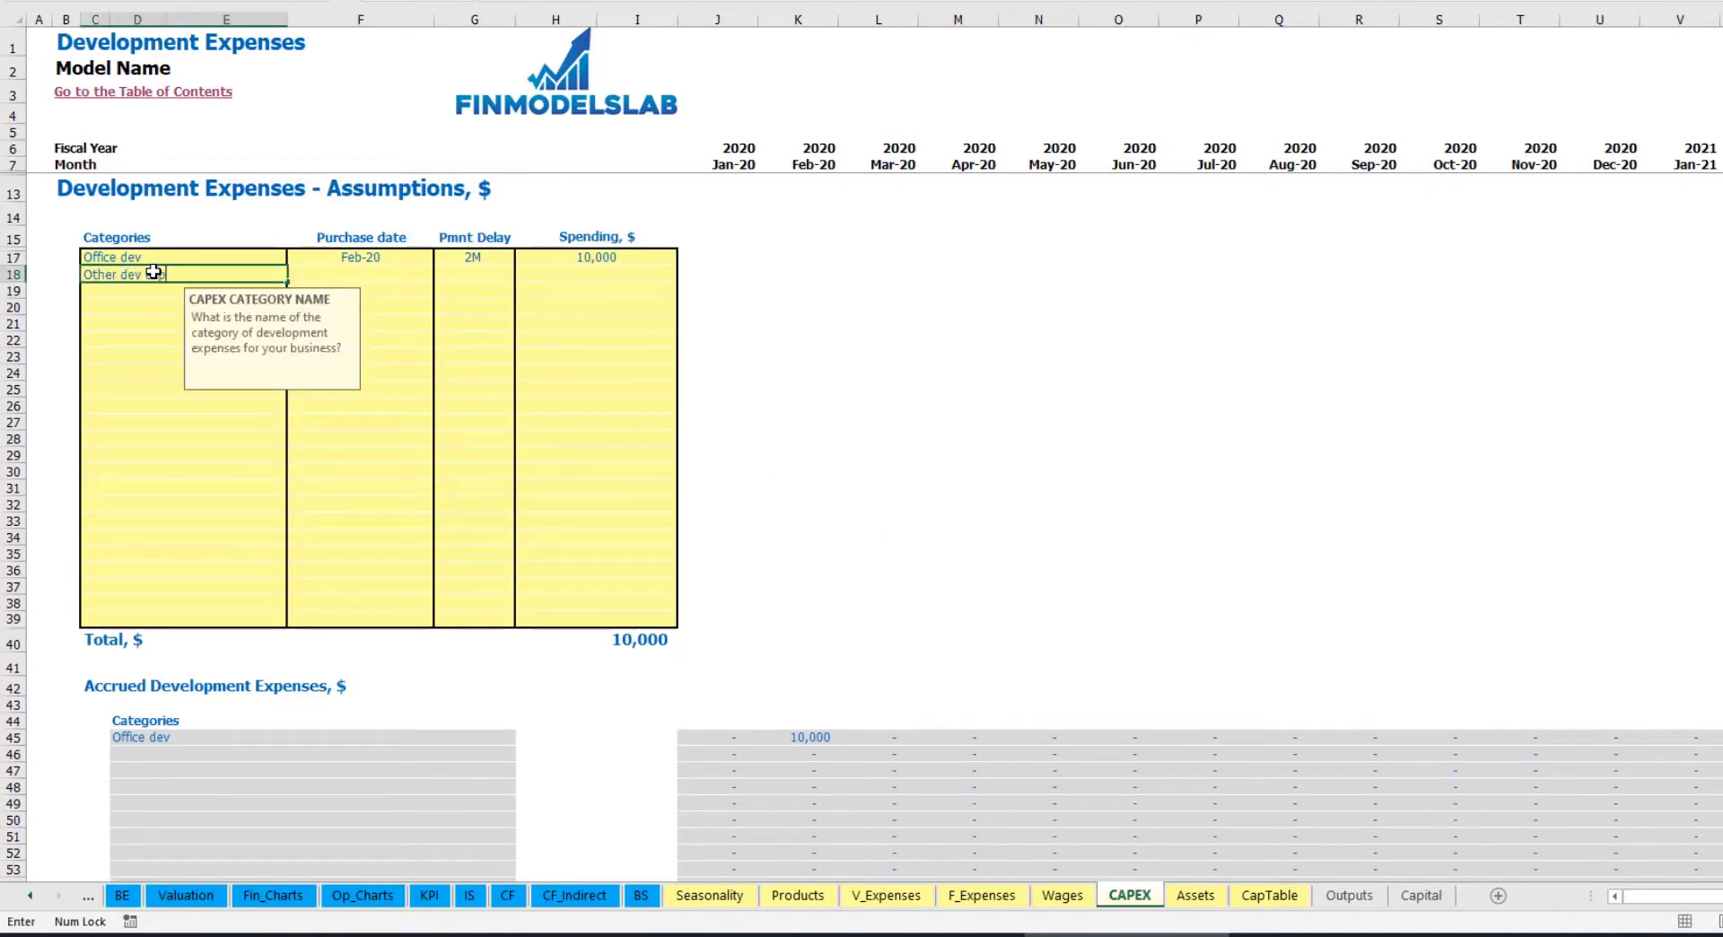
text( exp)
click(407, 269)
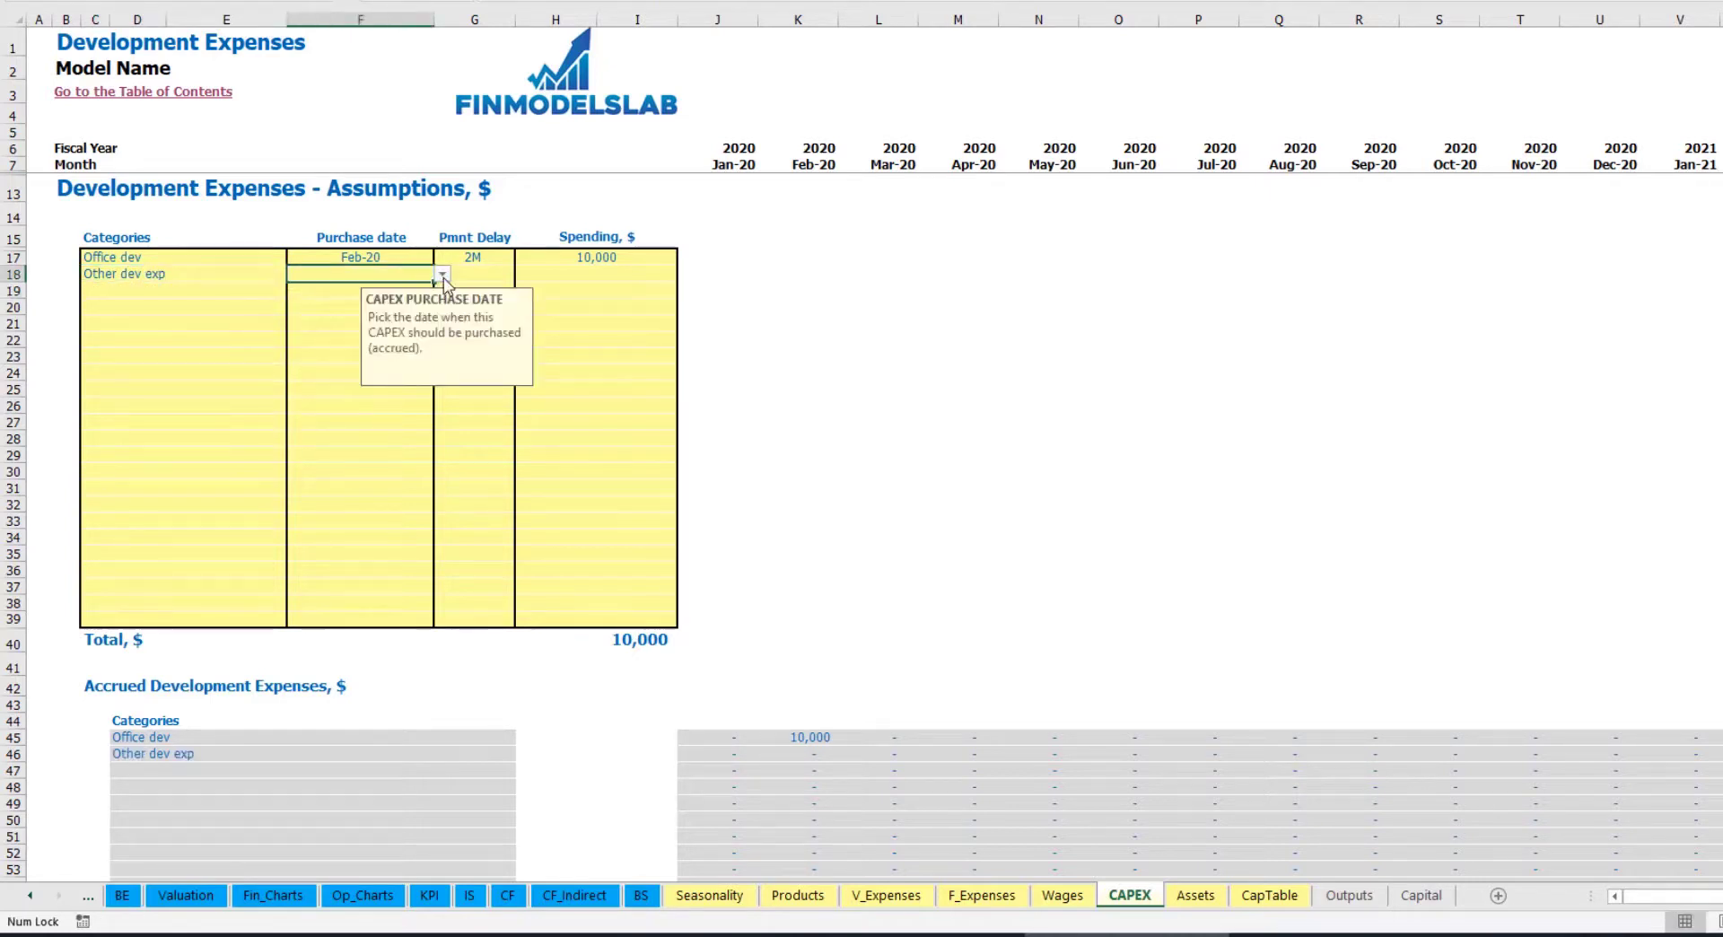
click(443, 274)
click(309, 319)
Set the Other dev exp spending to 5,000 and its payment delay to 0M
click(571, 279)
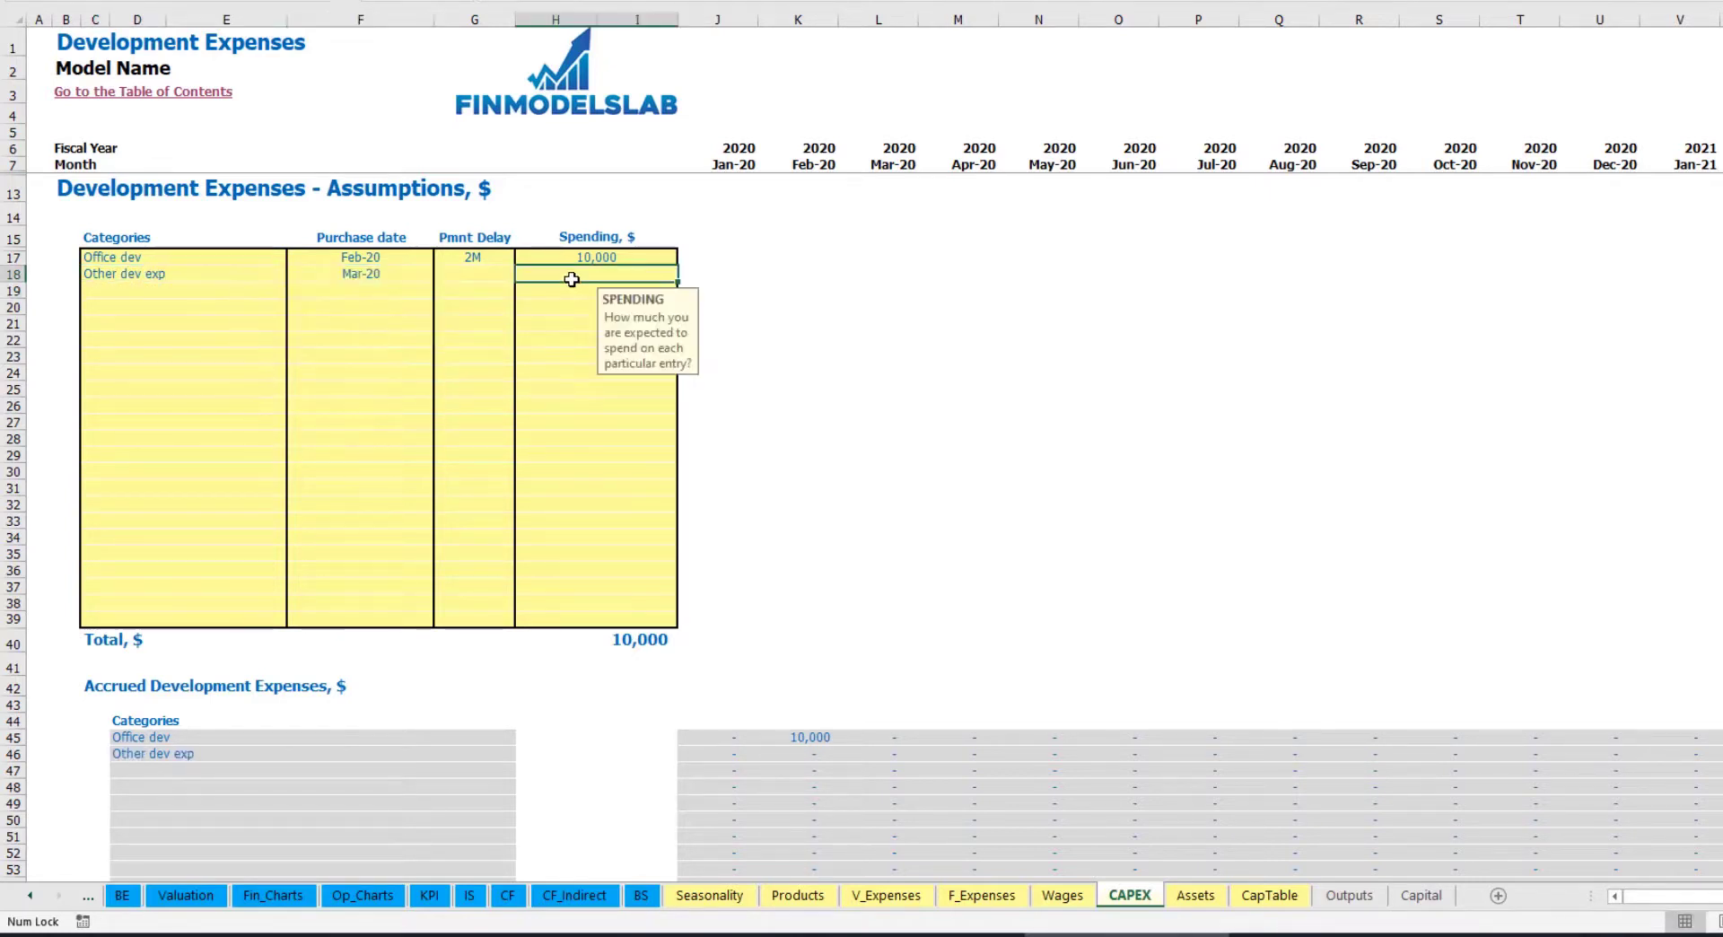
text(5,)
text(000)
key(Return)
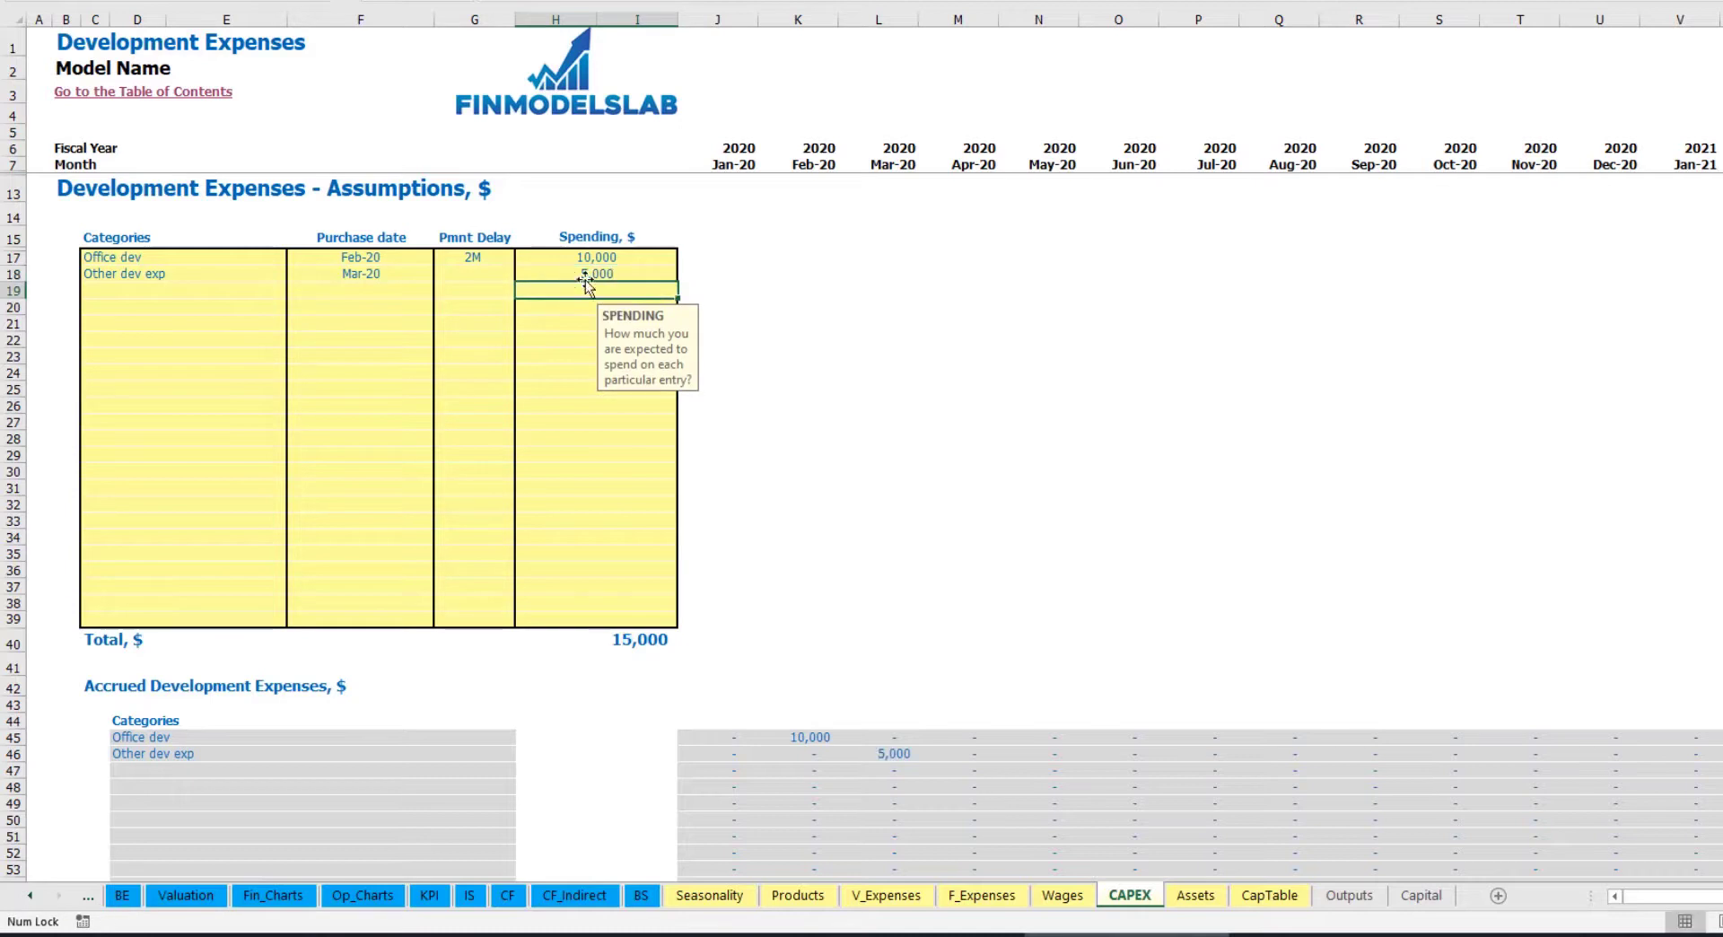
click(491, 279)
click(525, 280)
click(484, 295)
Compare the accrued and paid months of Other dev exp in the development expense schedules
scroll(838, 607, down, 3)
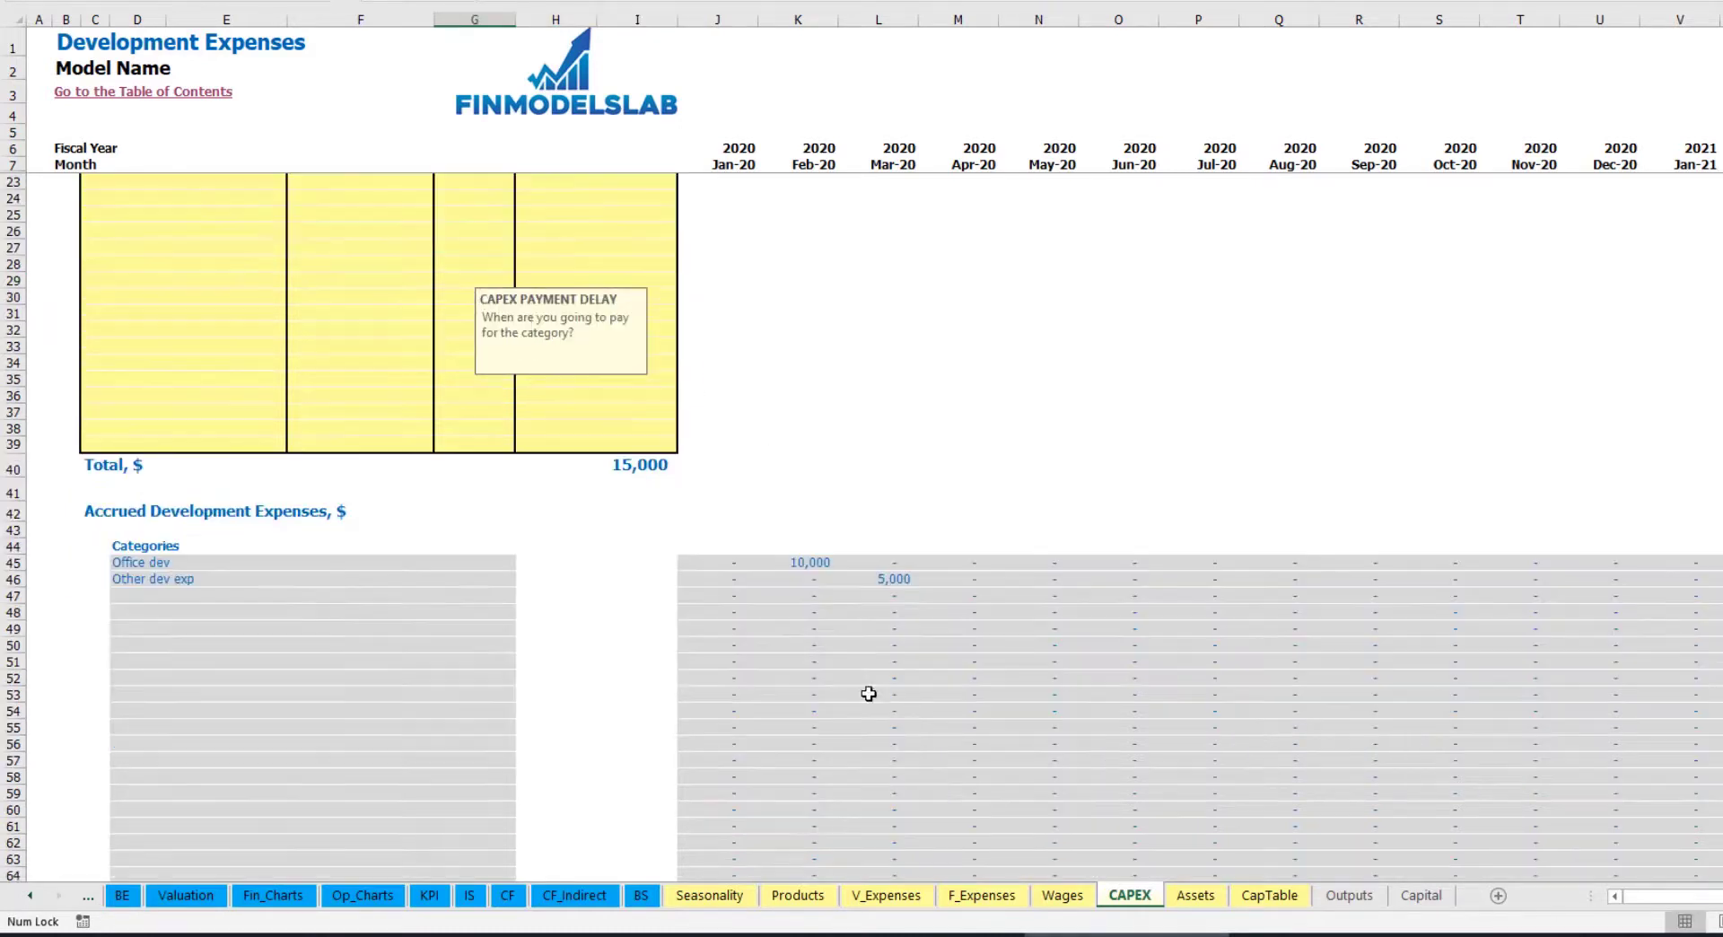
click(897, 581)
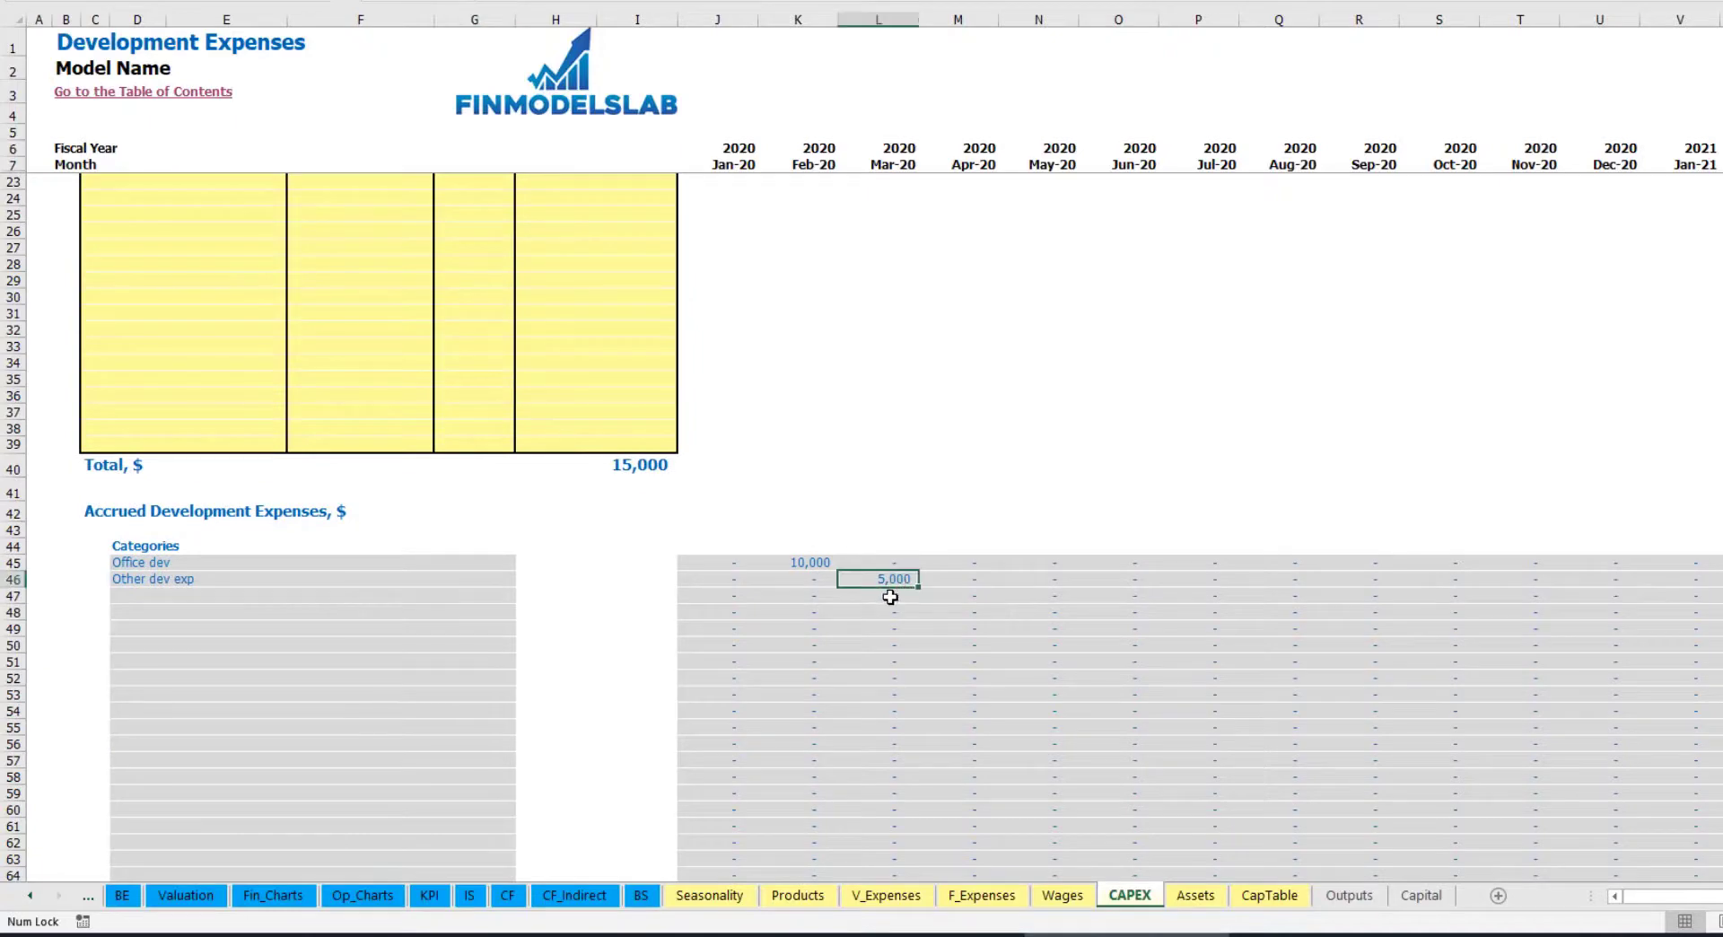
scroll(884, 574, down, 10)
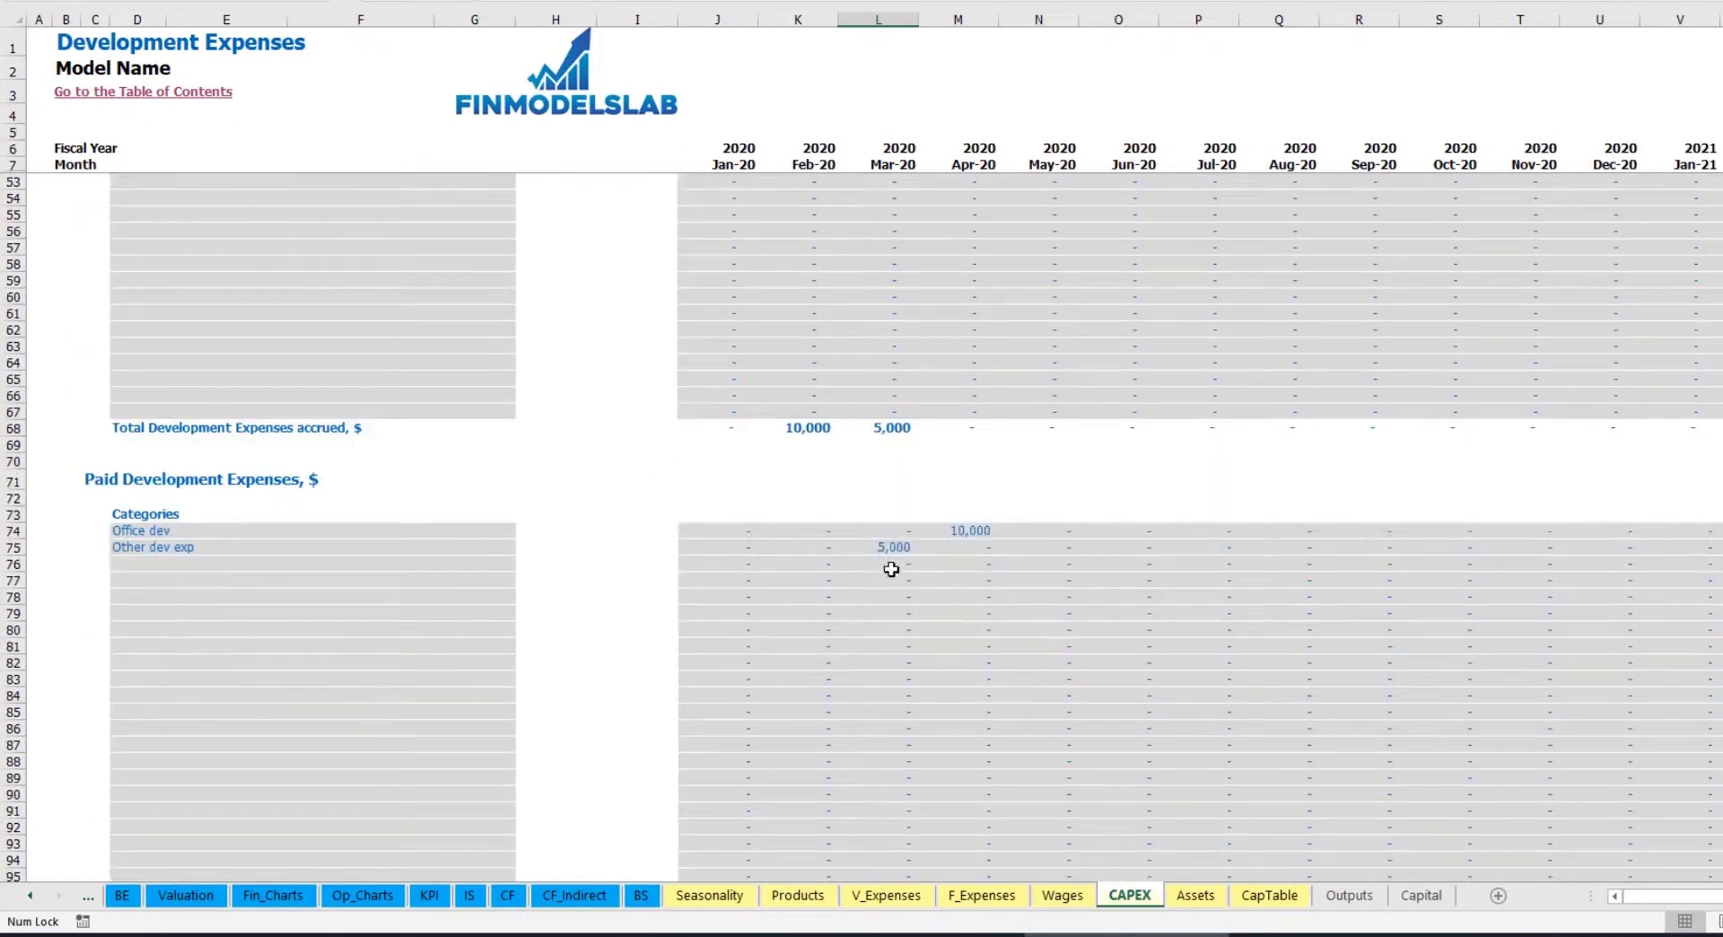
scroll(886, 548, up, 13)
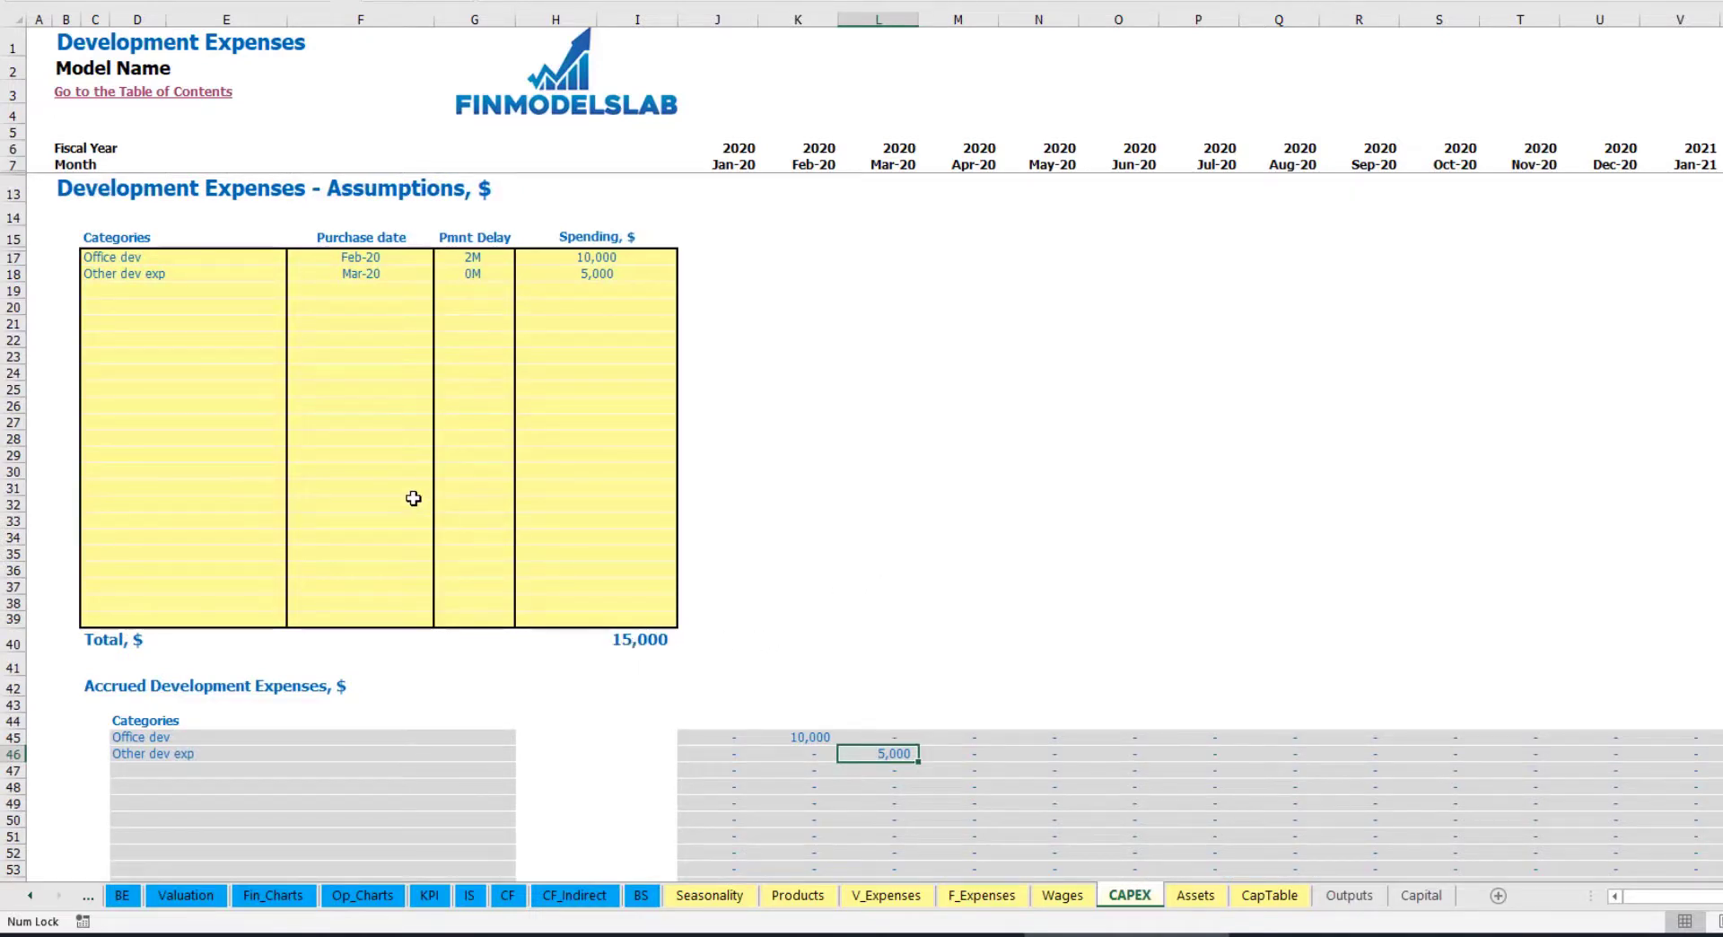
On the Assets sheet, examine the Development Expenses rows for book depreciation, capital expenditure and closing net book value
click(1196, 894)
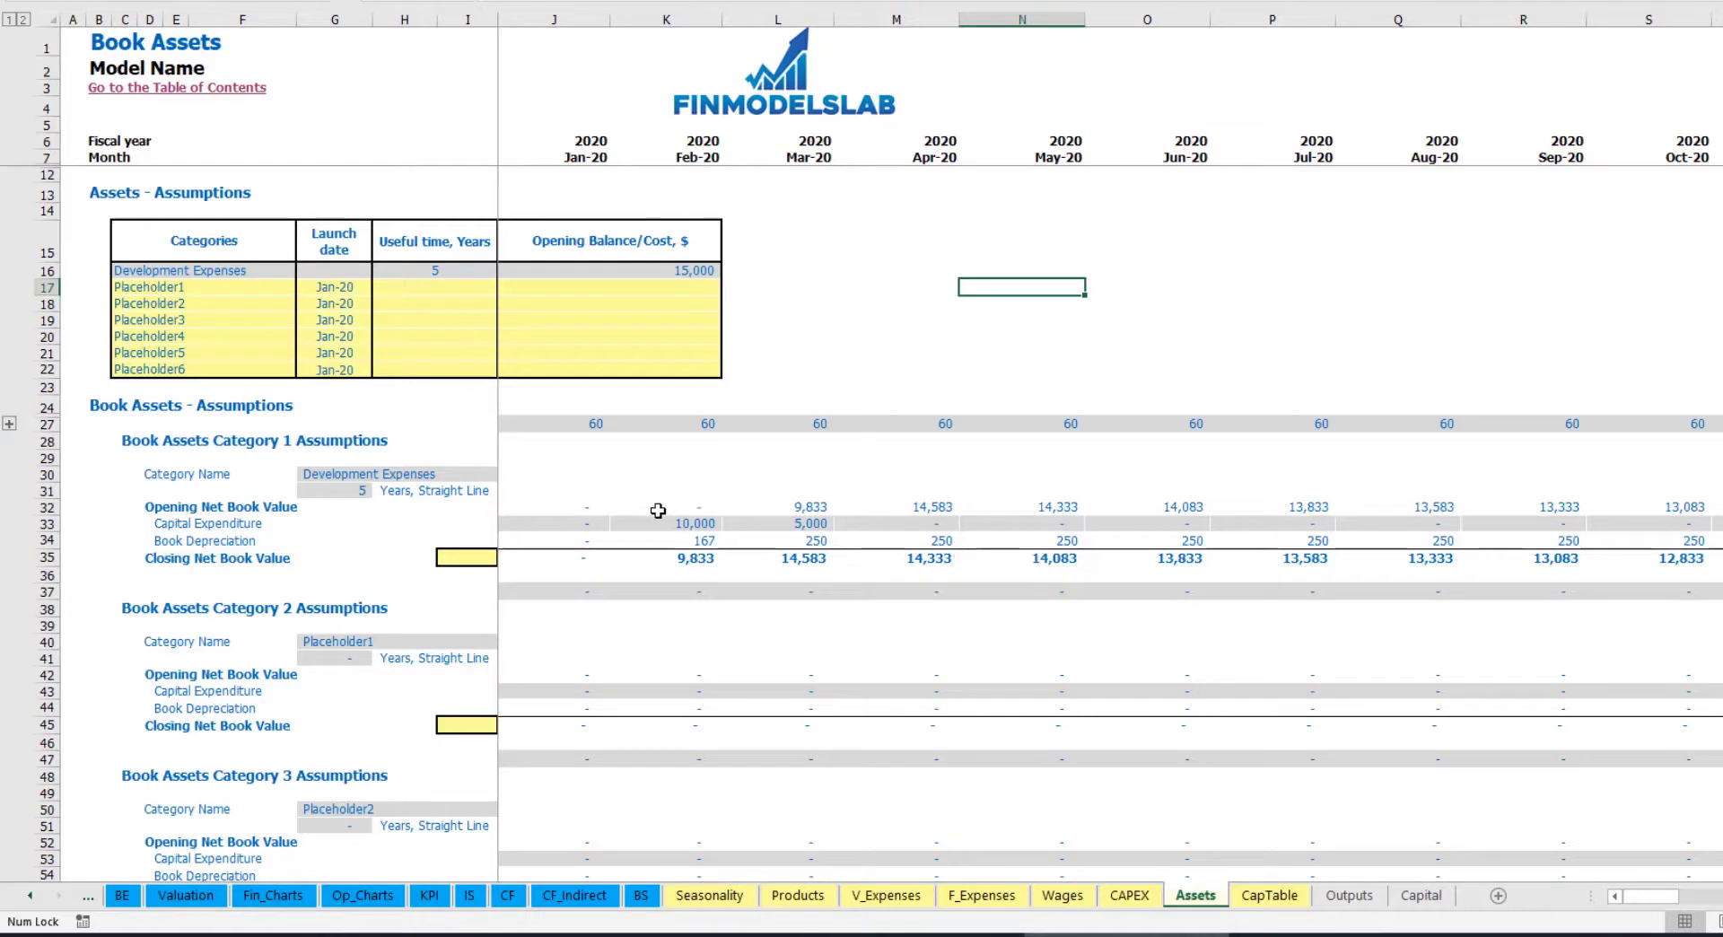
click(47, 540)
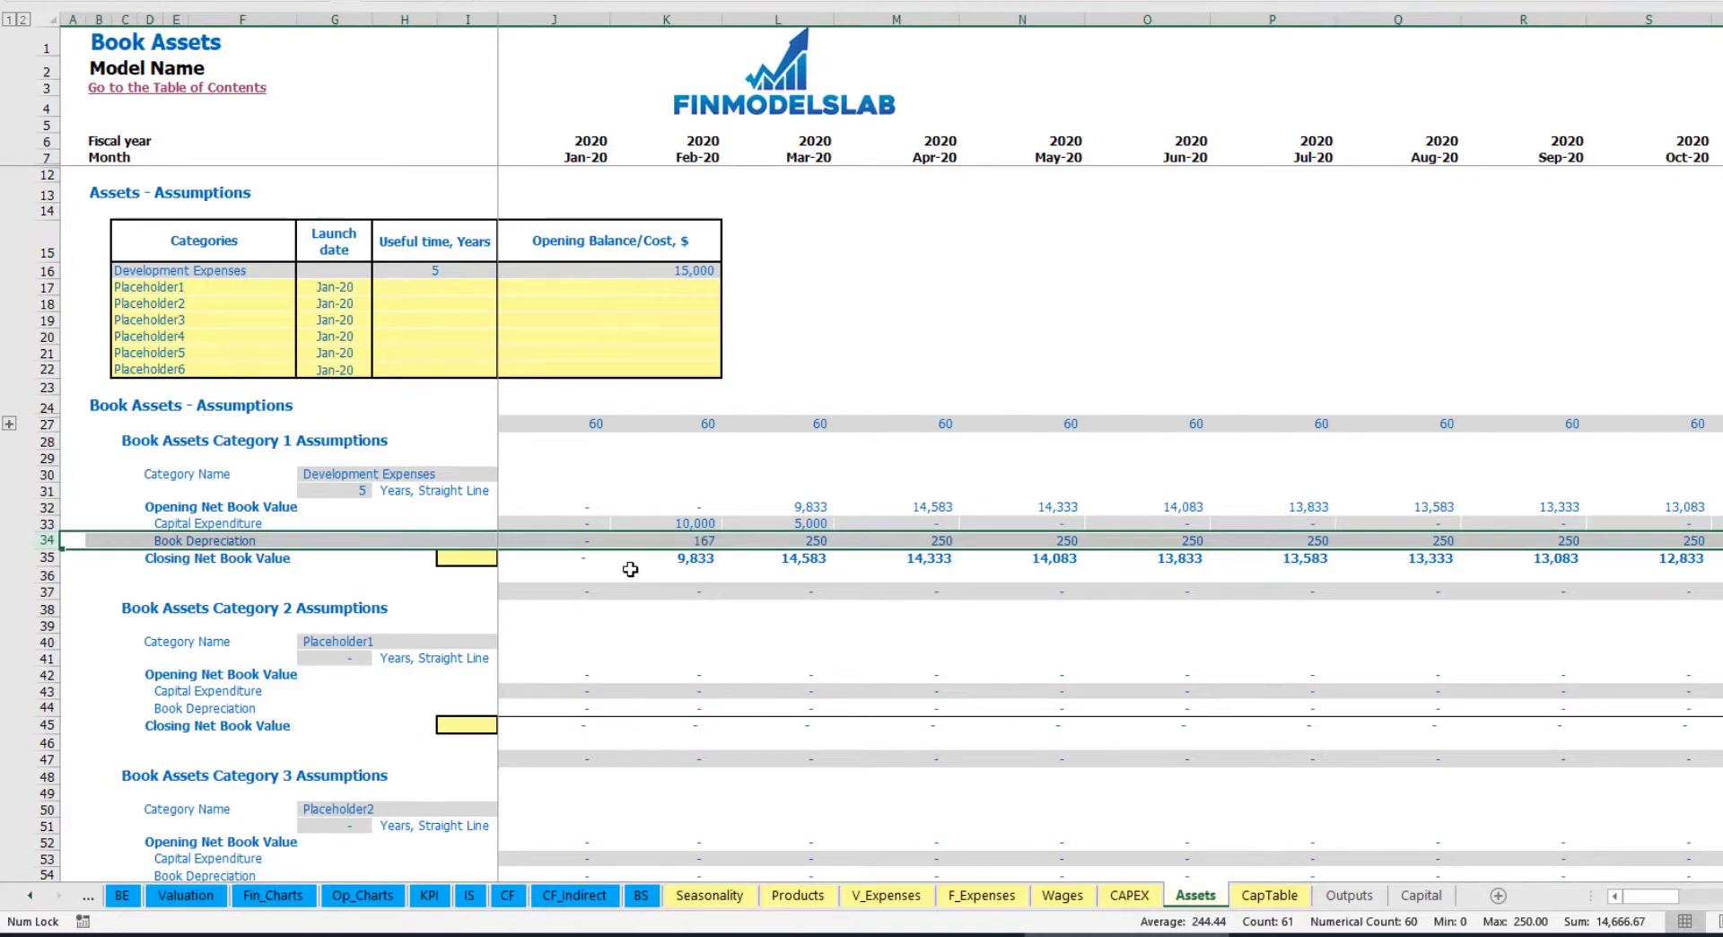
drag(549, 524, 980, 517)
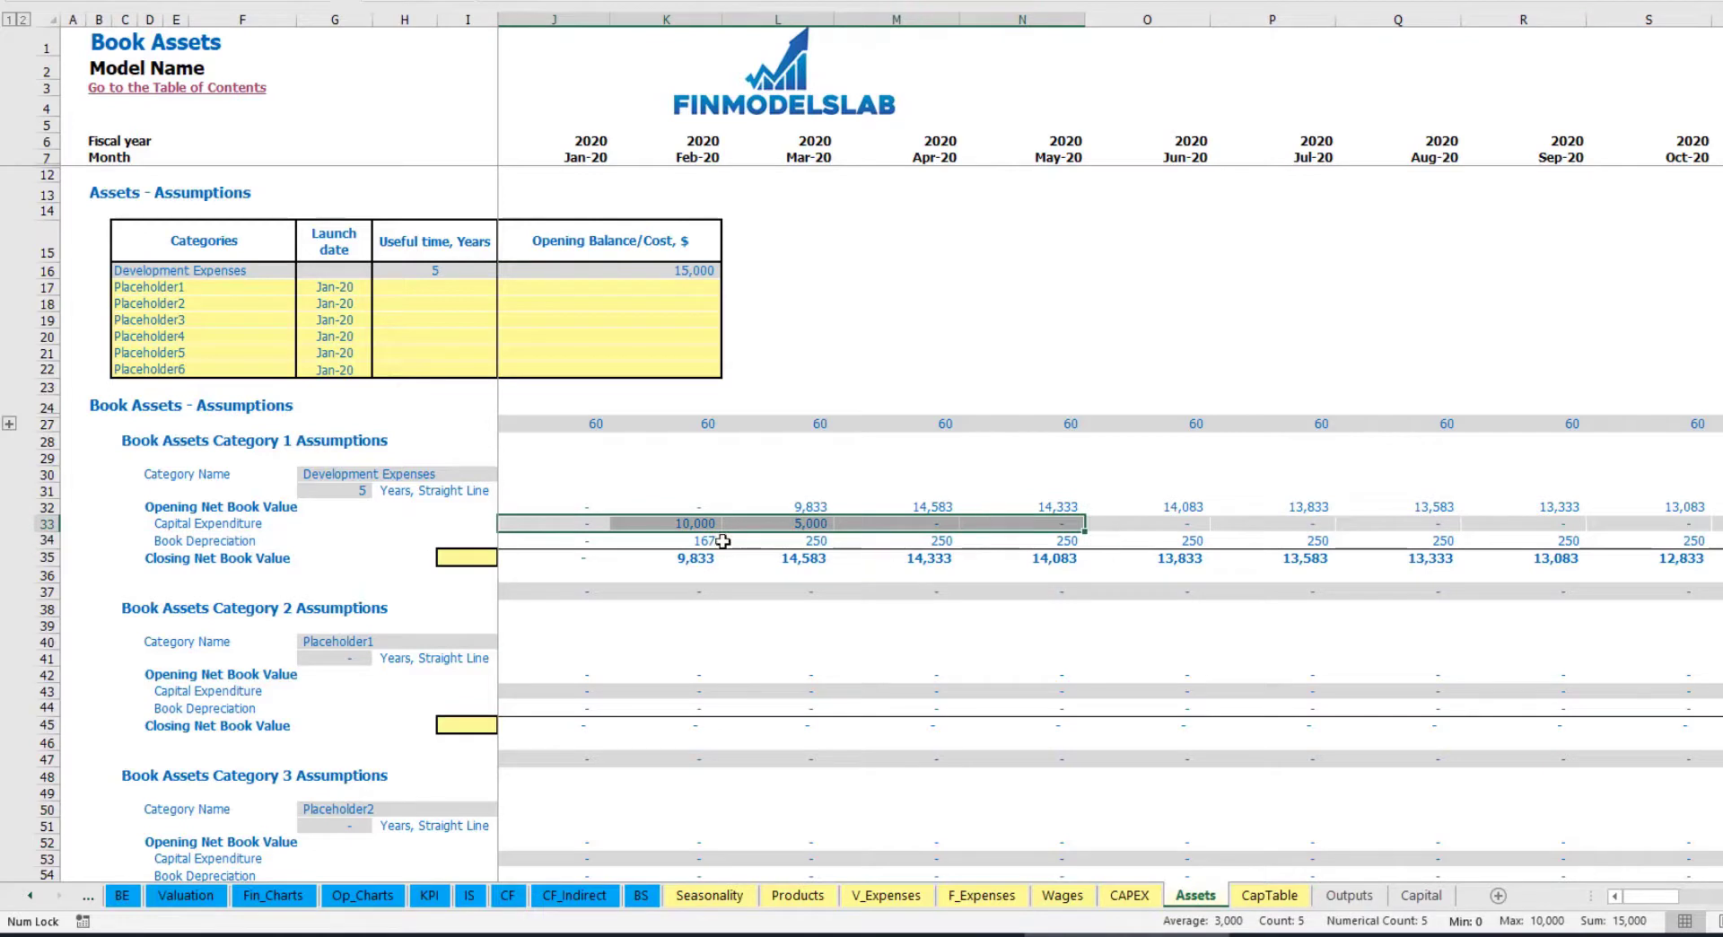
click(579, 559)
drag(665, 558, 1099, 563)
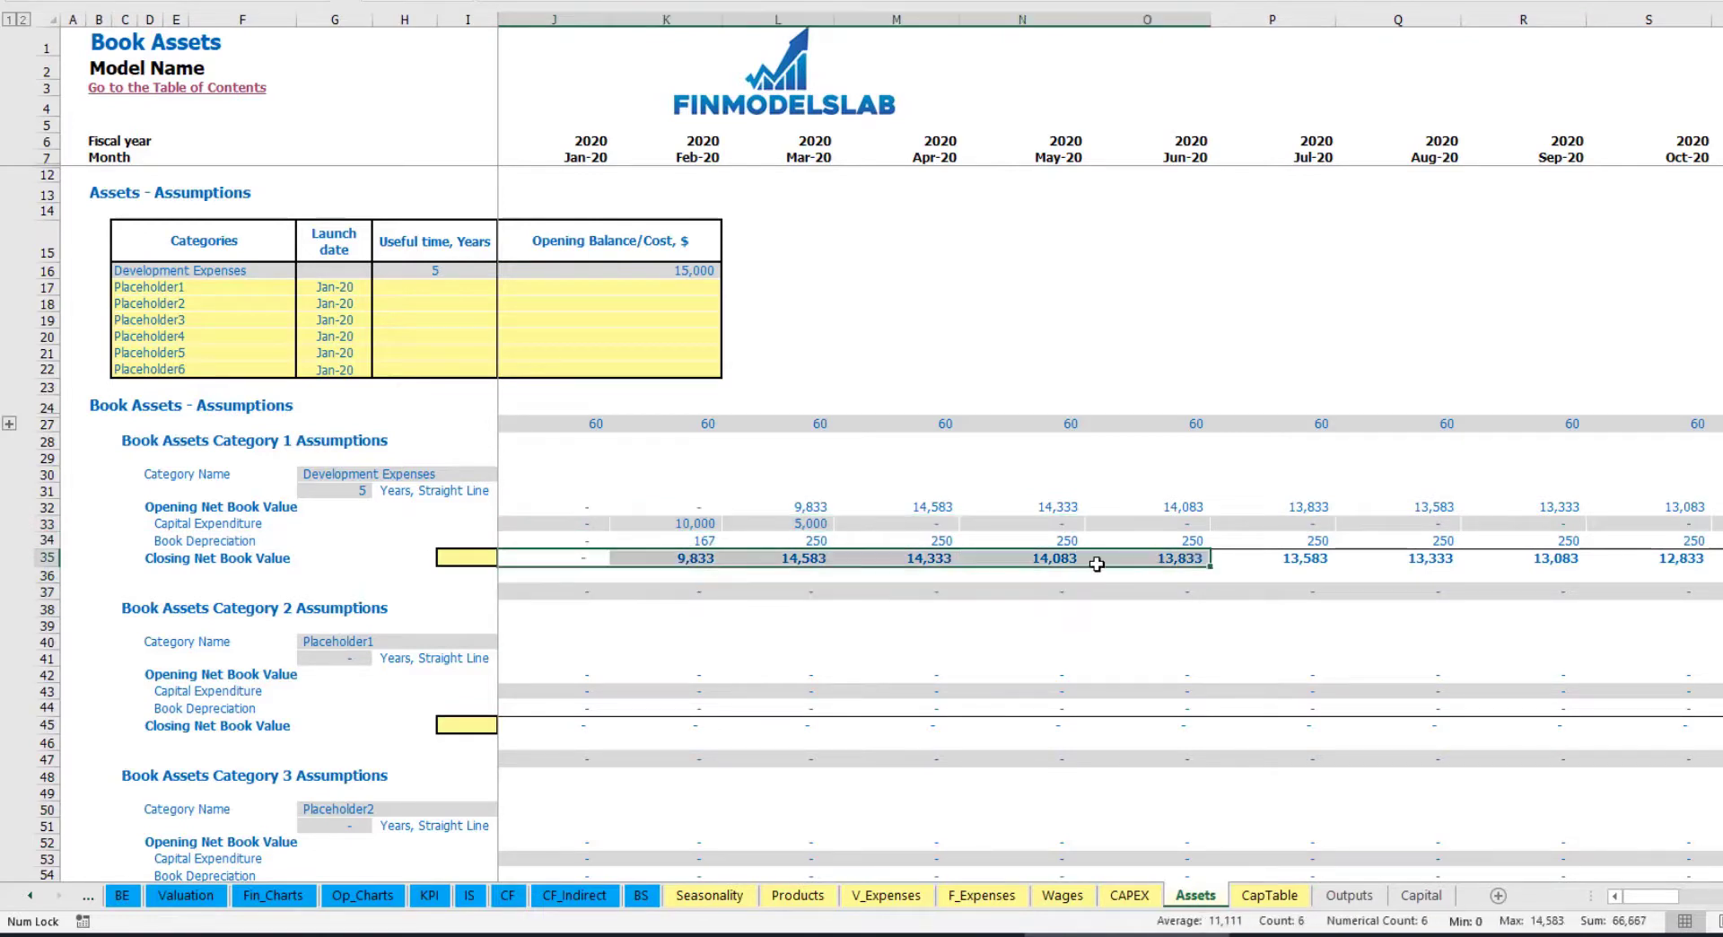
Rename the asset category Placeholder1 as Other assets and set its useful time to 10 years
click(230, 281)
text(Other a)
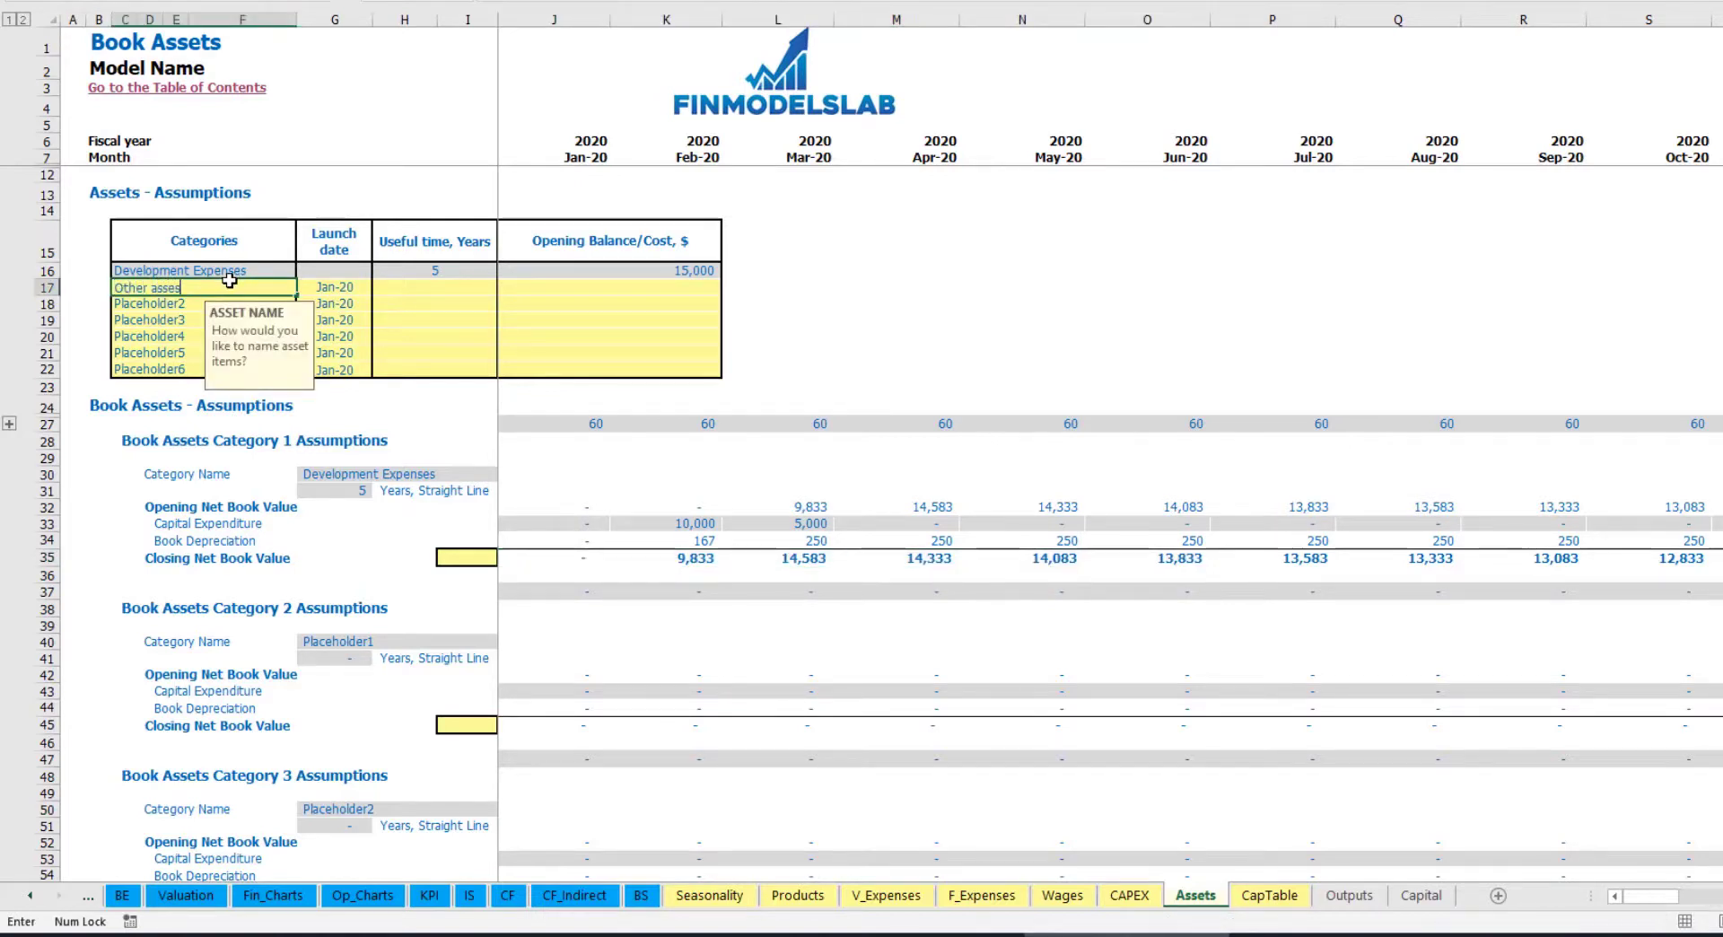
text(ssets)
key(Return)
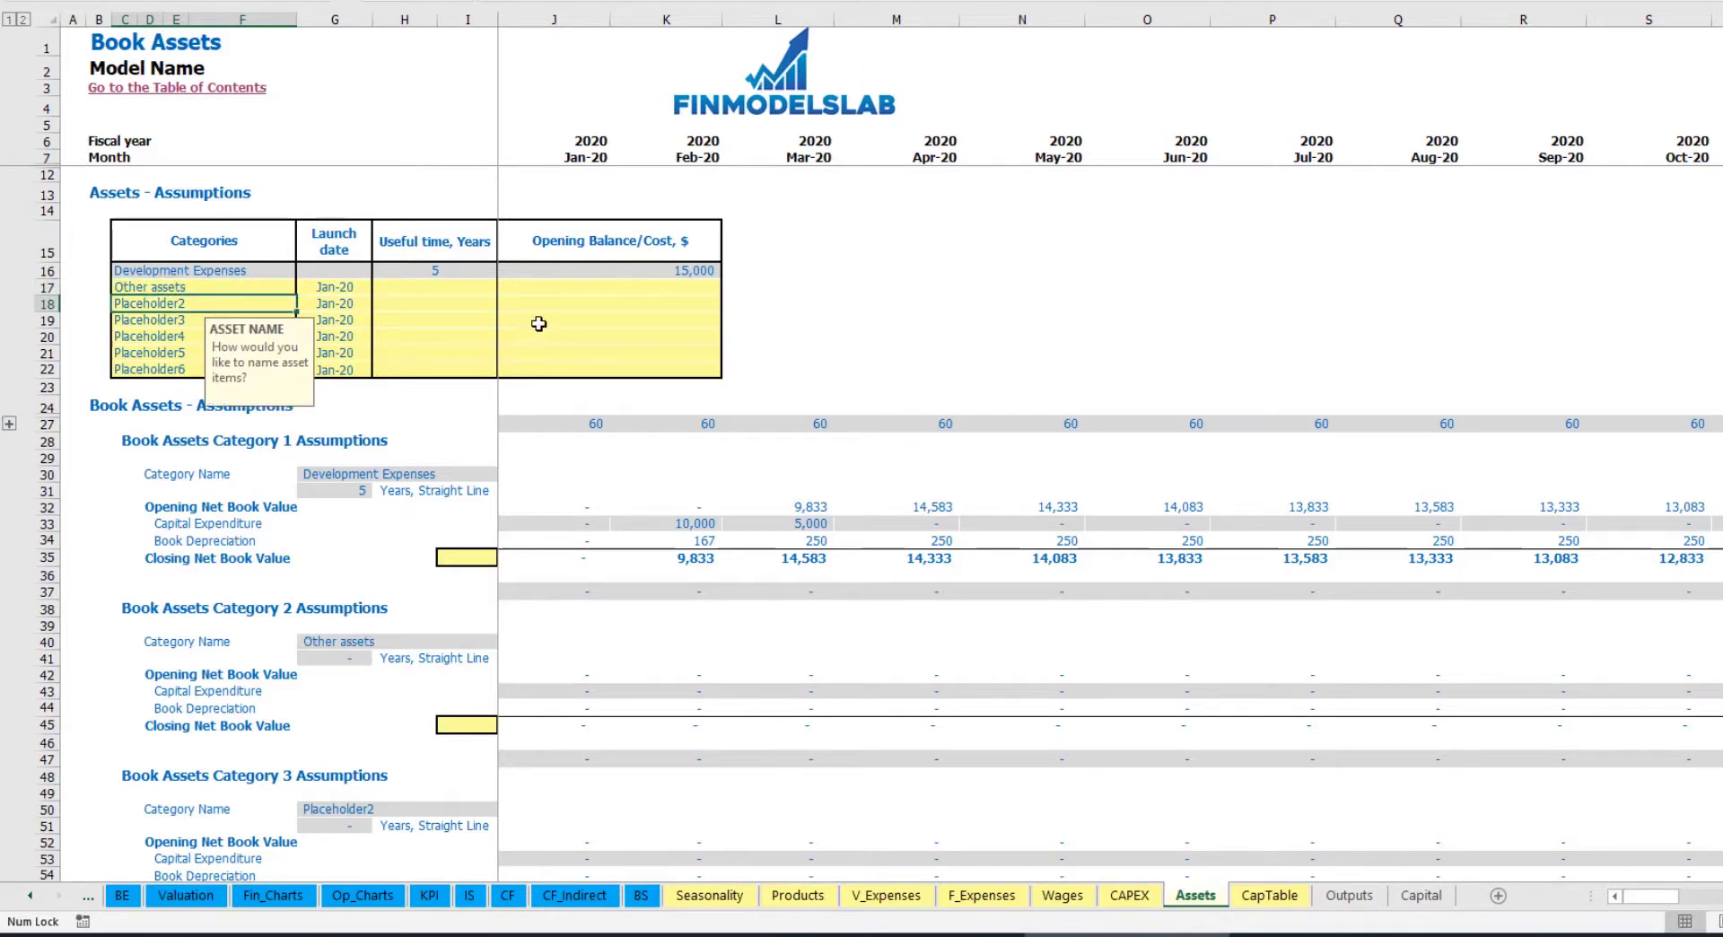
click(479, 285)
text(10)
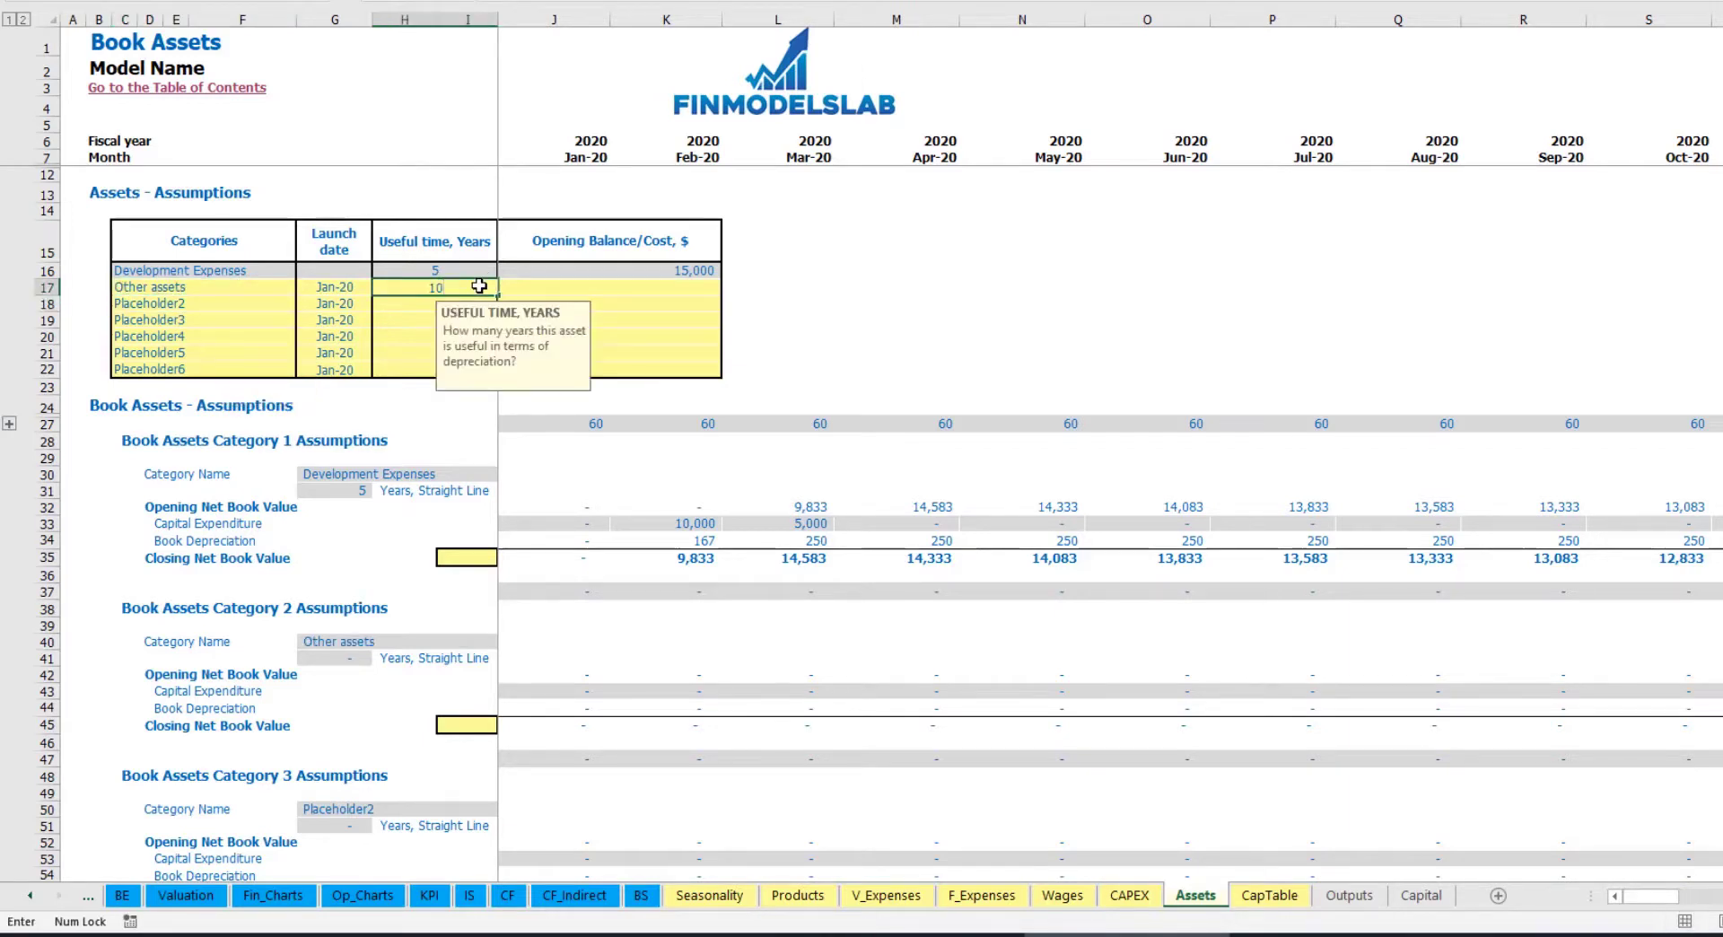
key(Return)
Set the Other assets opening balance/cost to 25,000 and its launch date to Apr-20
click(615, 290)
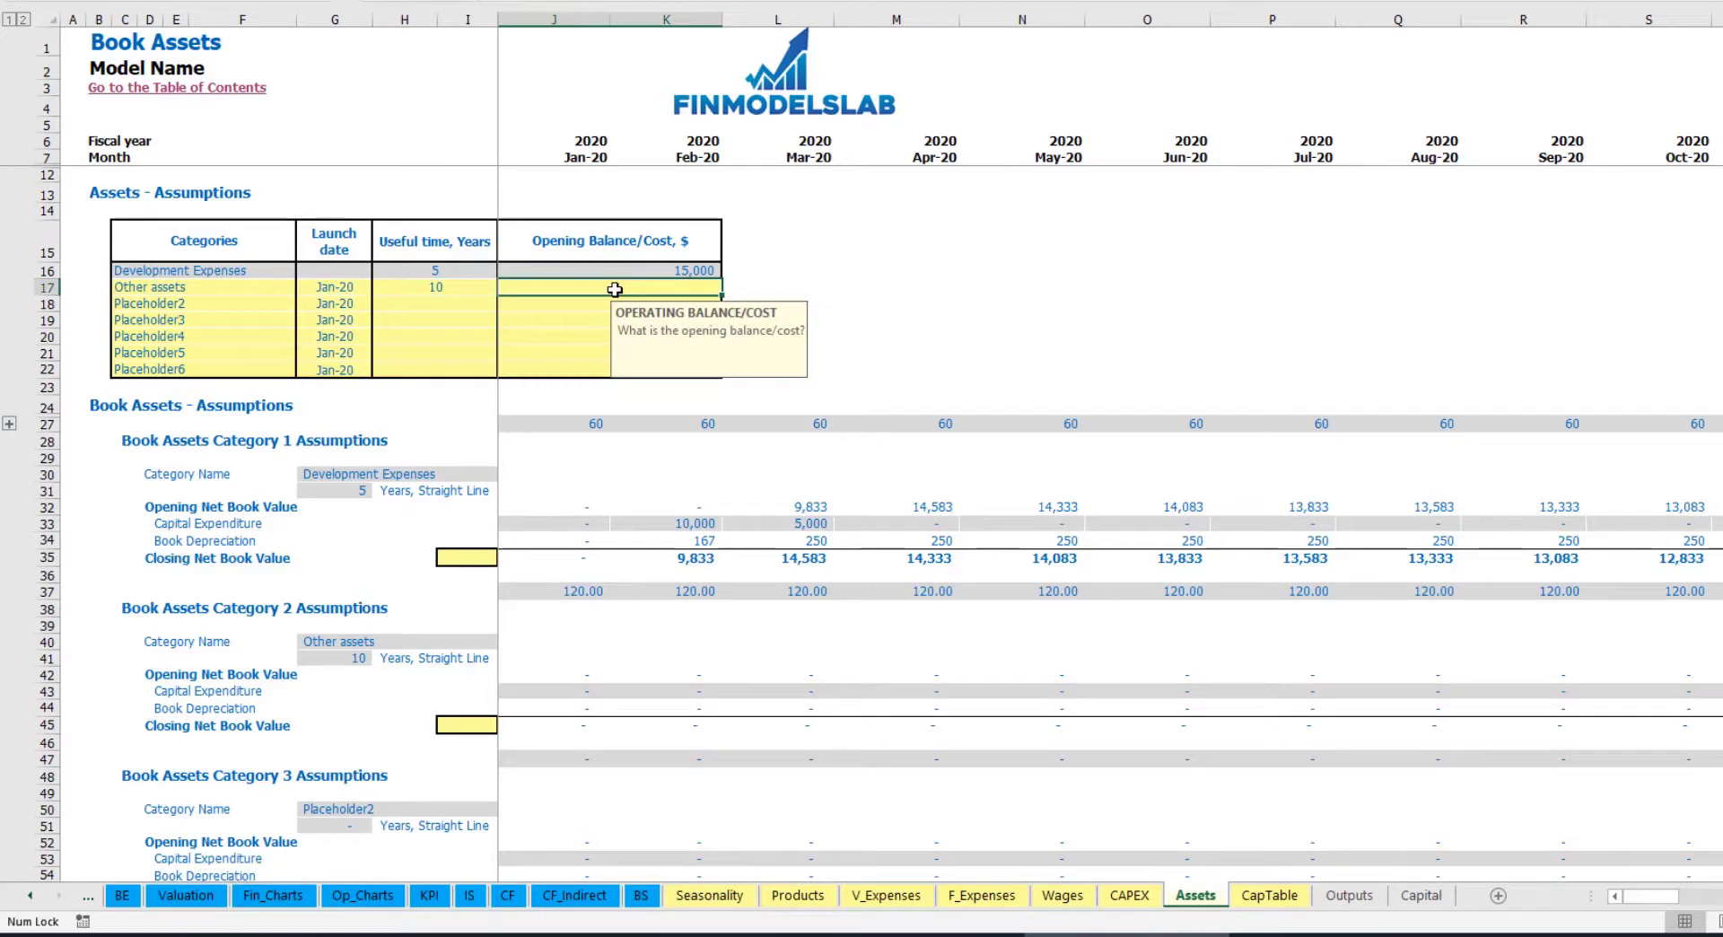
text(25,000)
key(Return)
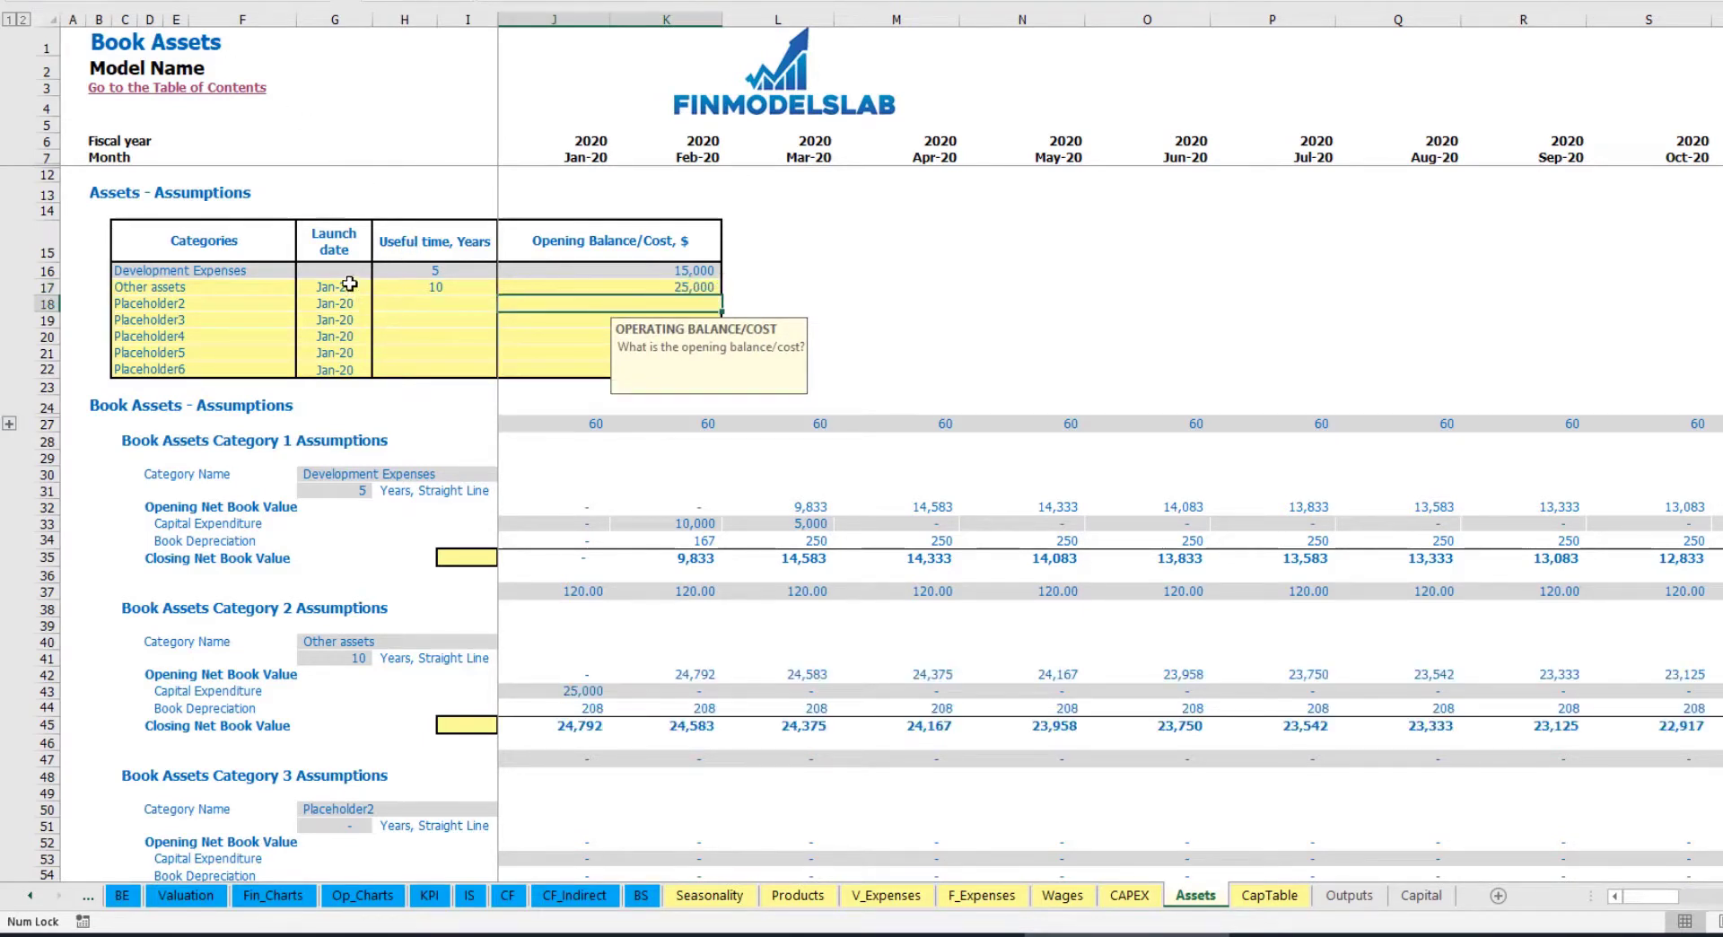
click(368, 287)
click(378, 287)
click(339, 360)
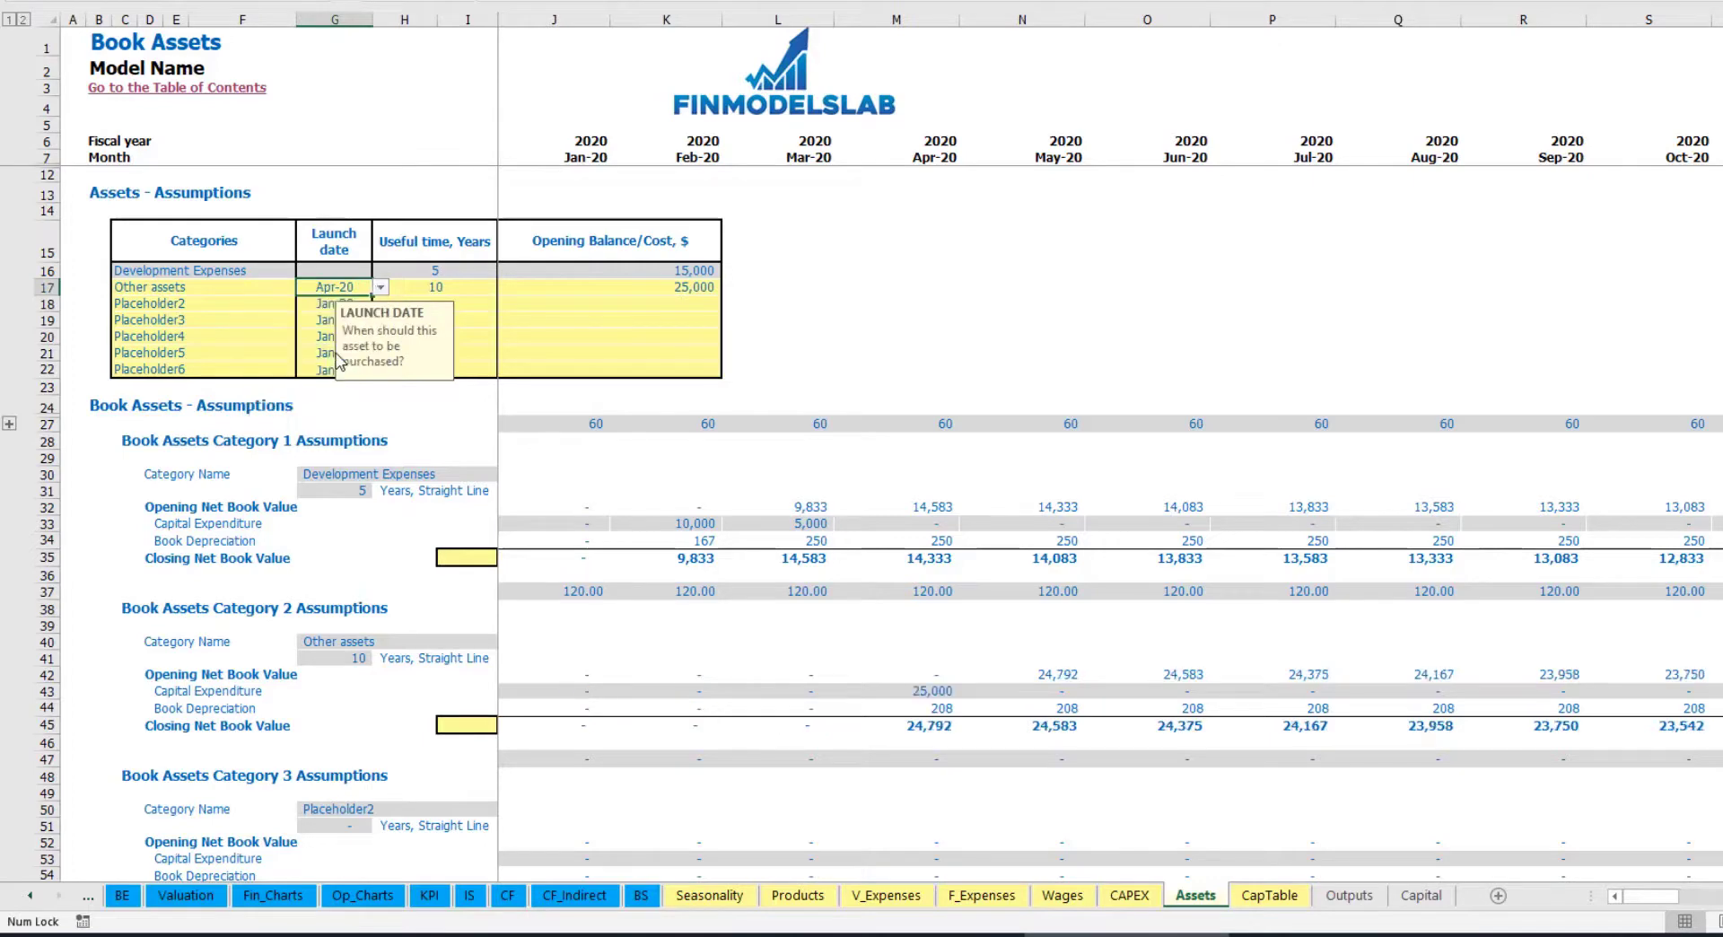
Examine the capital expenditure, monthly book depreciation and closing net book value calculated for Other assets
click(935, 692)
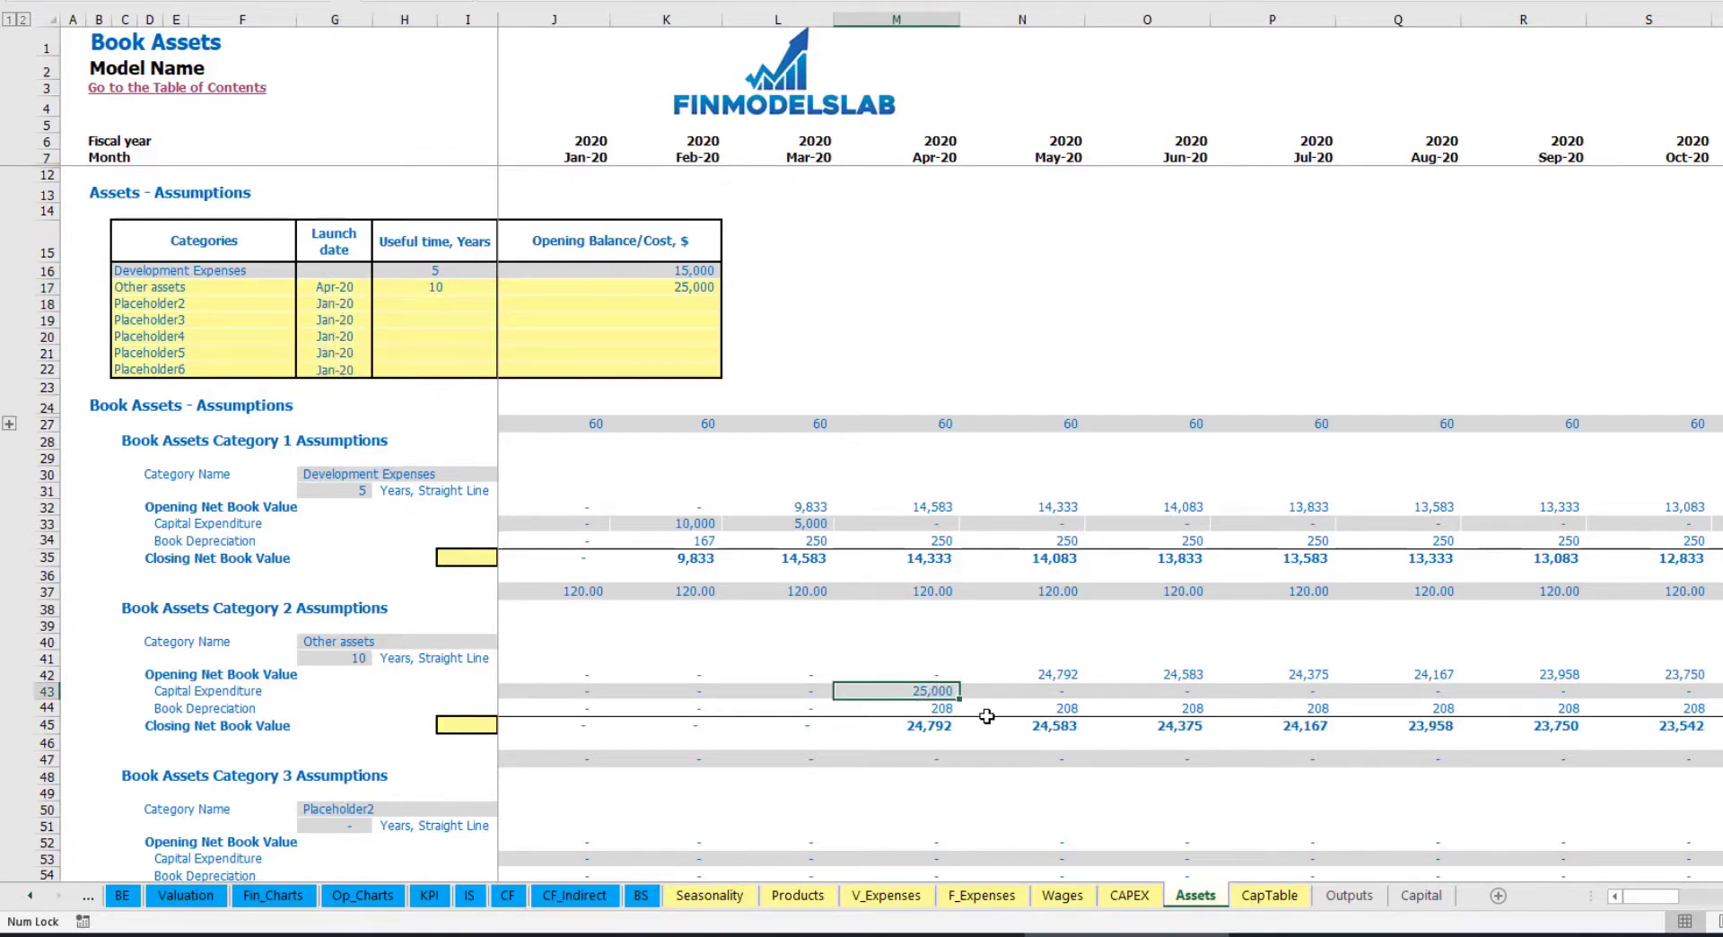
drag(942, 706, 1277, 703)
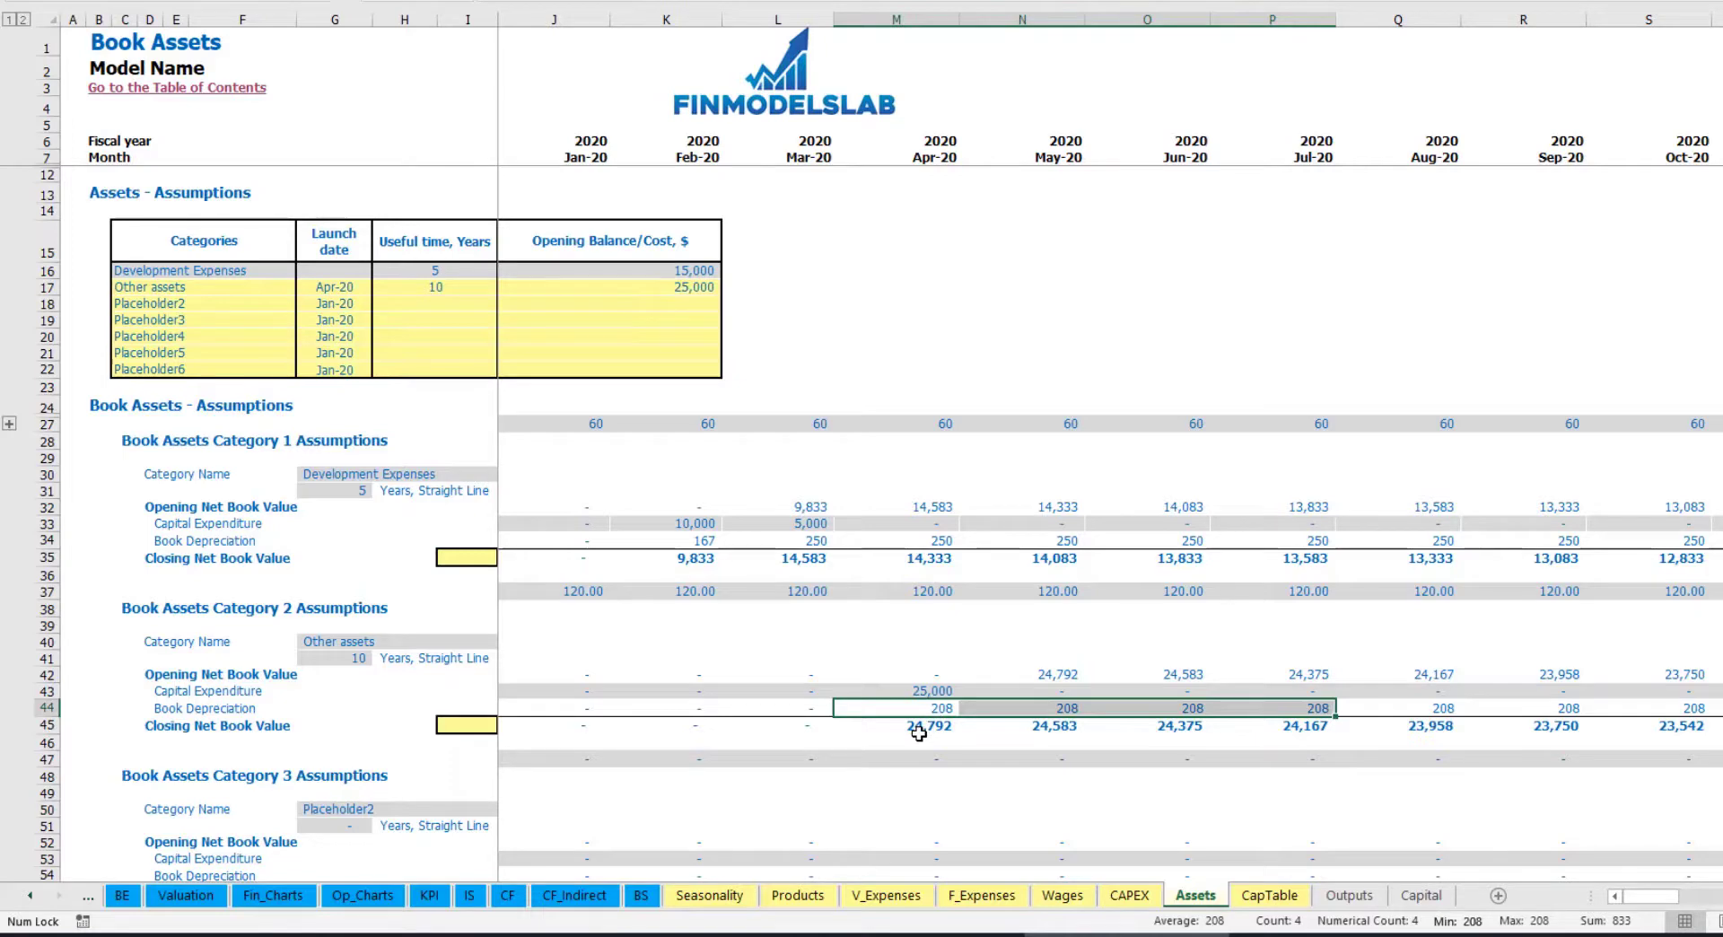
drag(941, 731, 1355, 723)
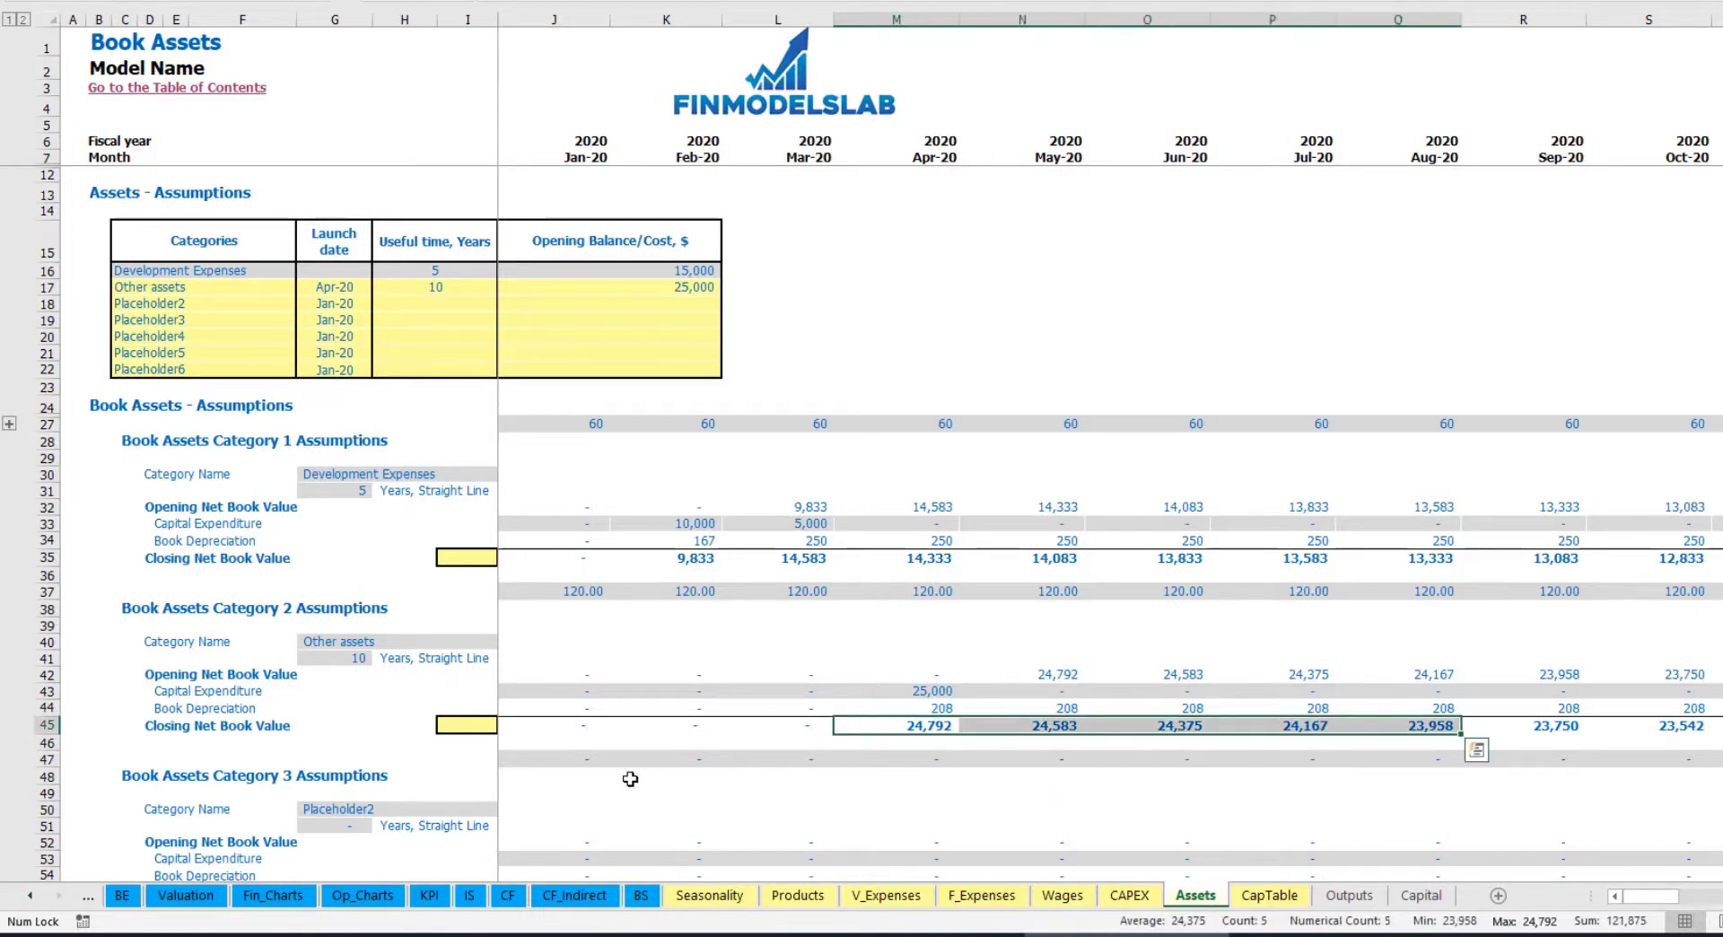
Examine the asset effects on the income statement and cash flow, plus the balance sheet's Fixed Assets, CAPEX Prepayment and CAPEX Payable rows
click(471, 895)
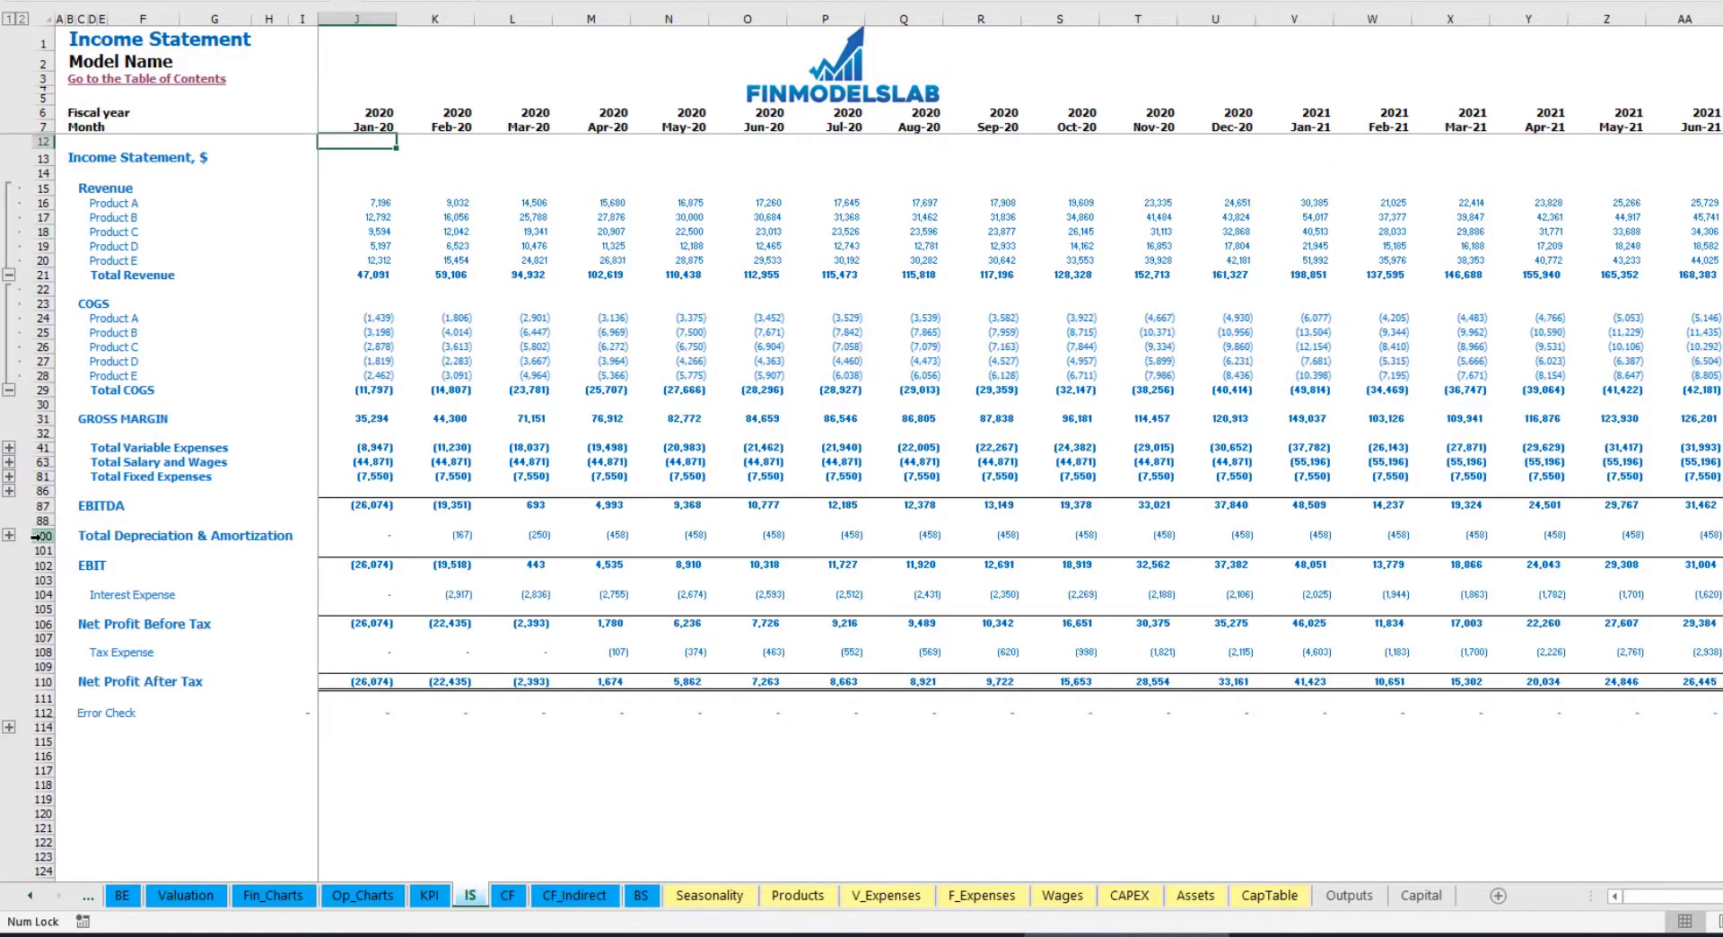
click(505, 895)
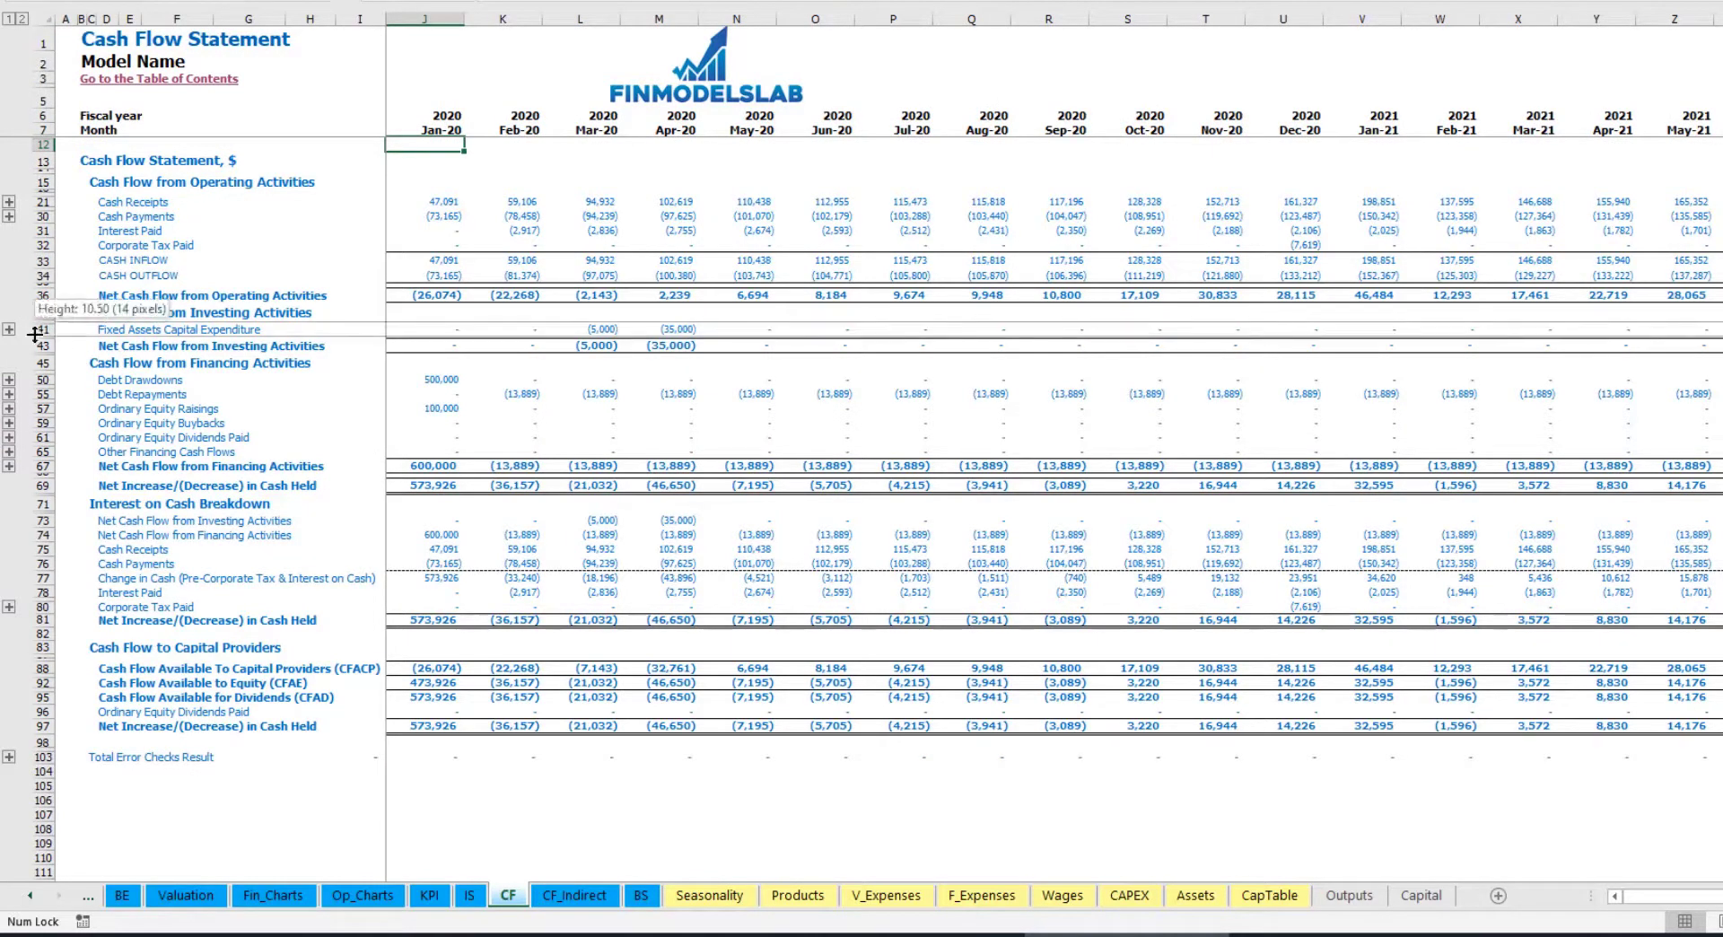
click(641, 895)
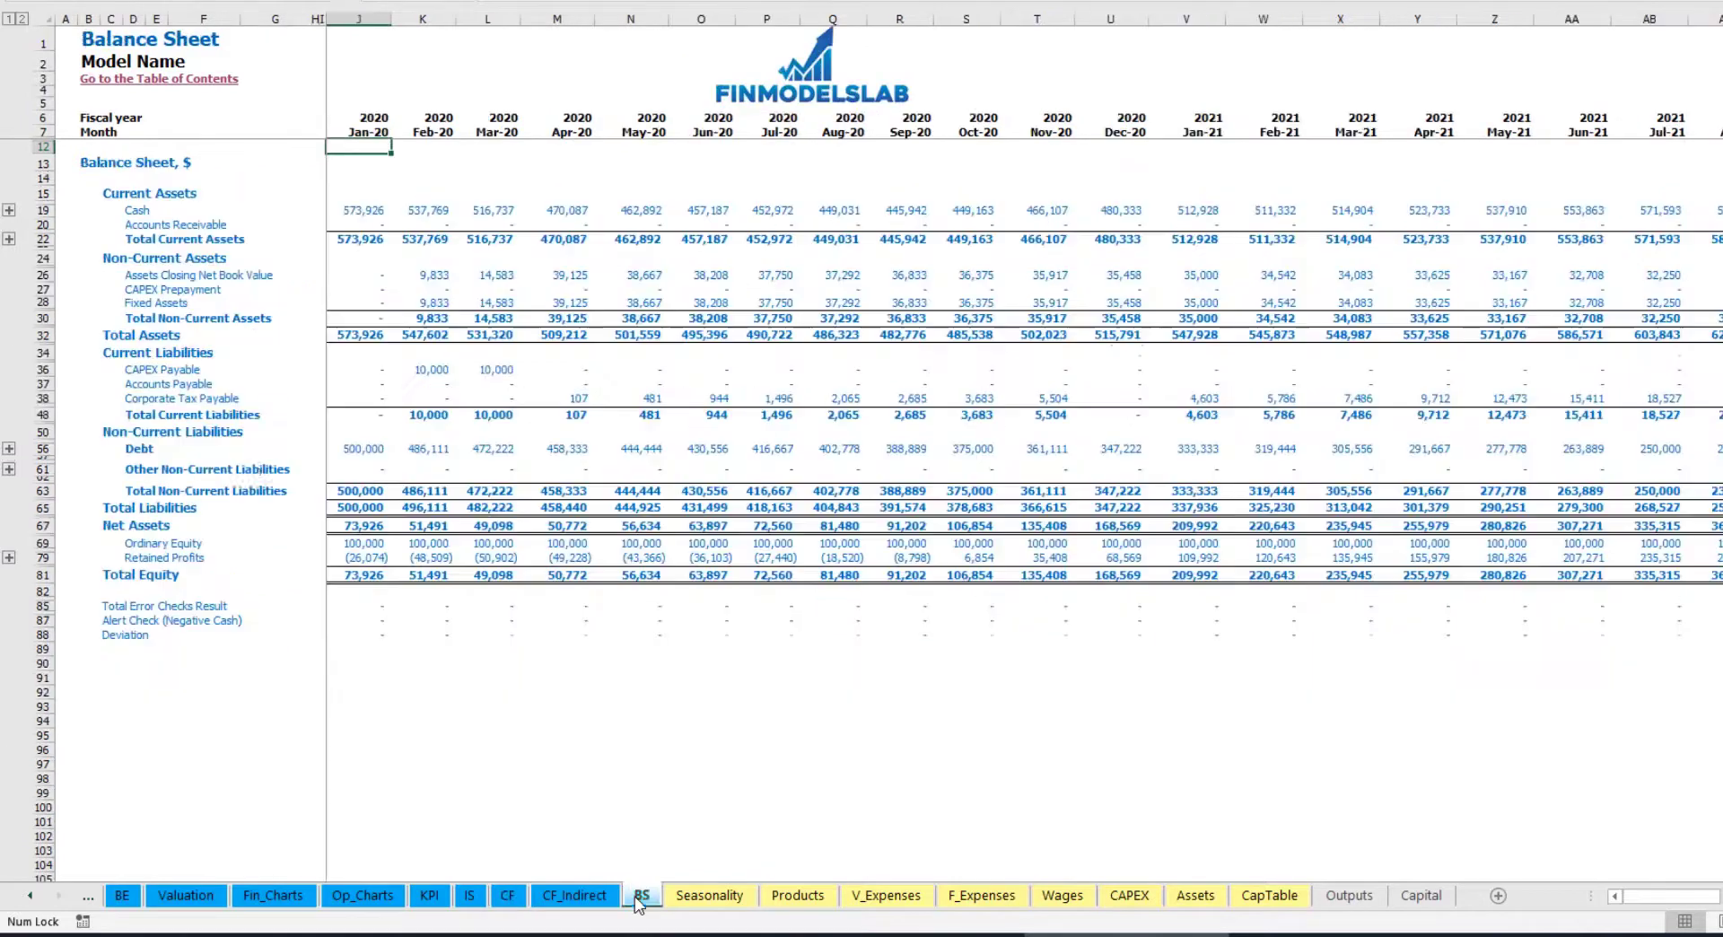
click(43, 303)
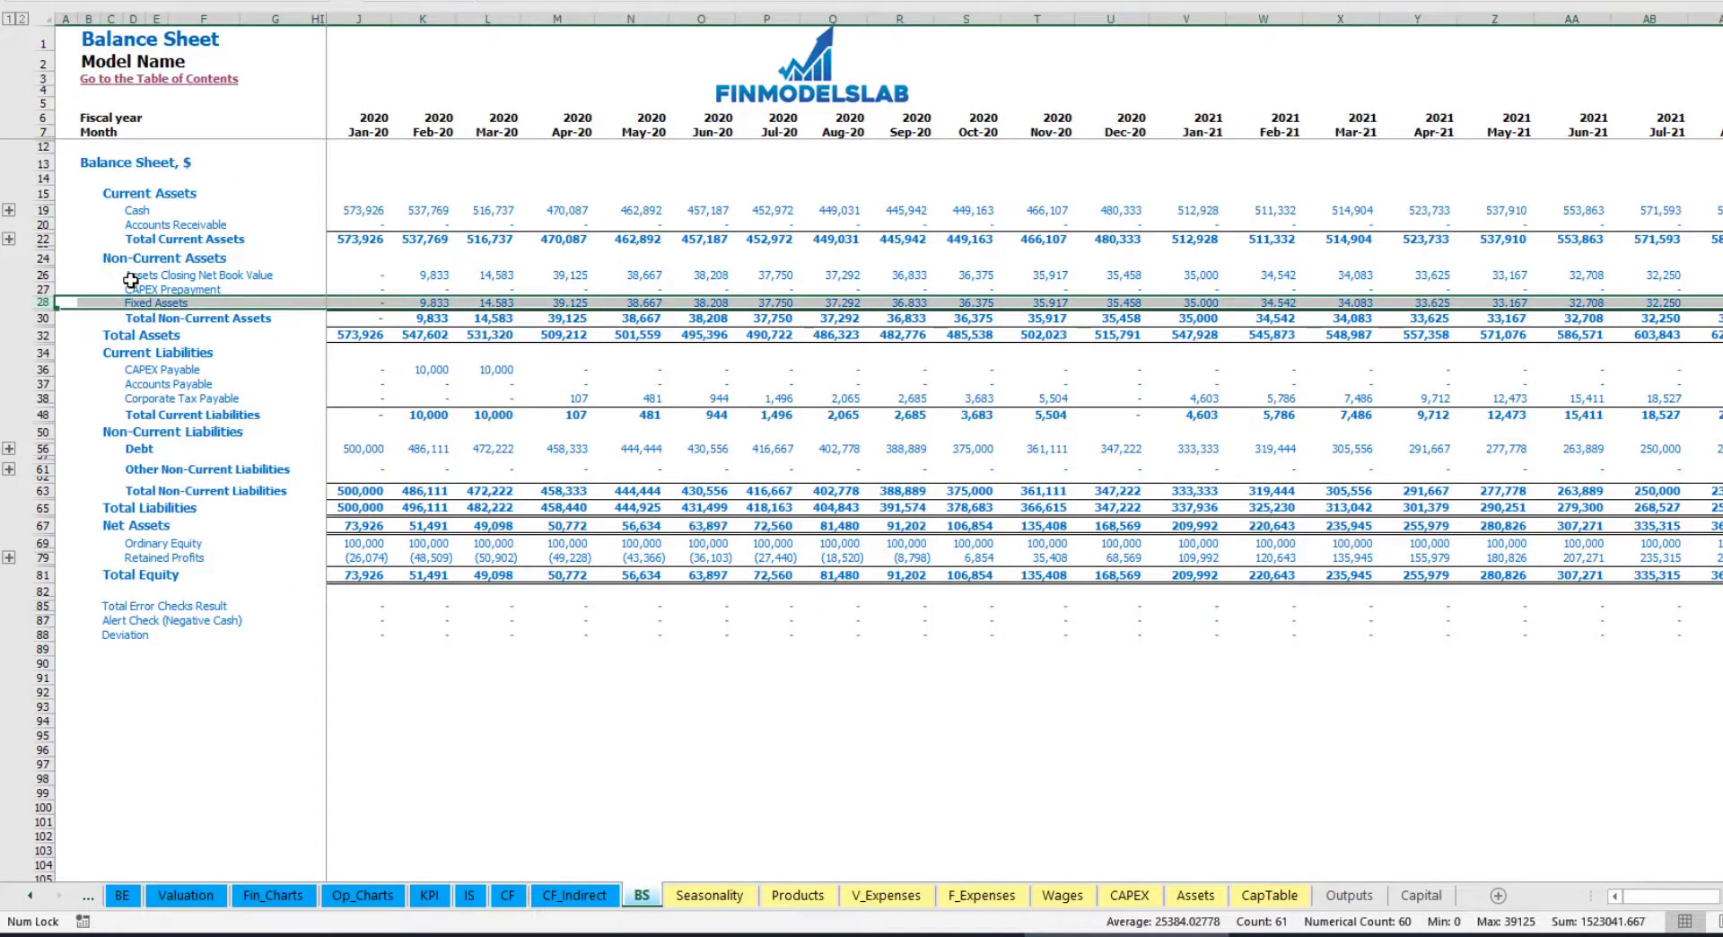
click(76, 289)
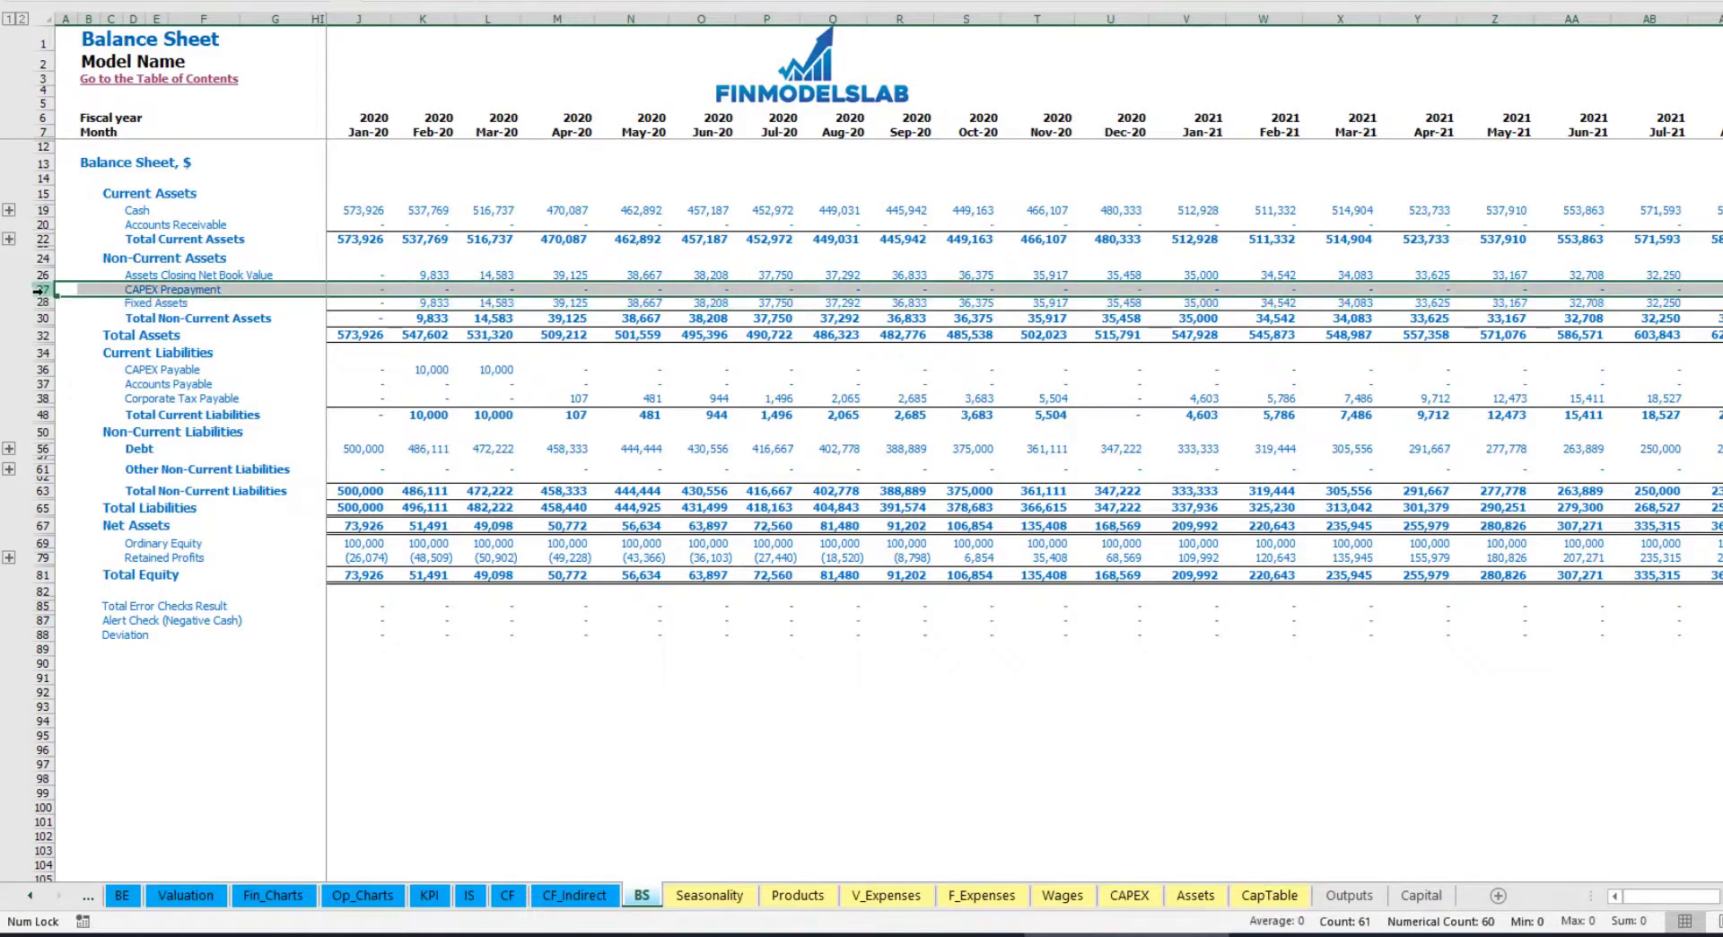
click(42, 369)
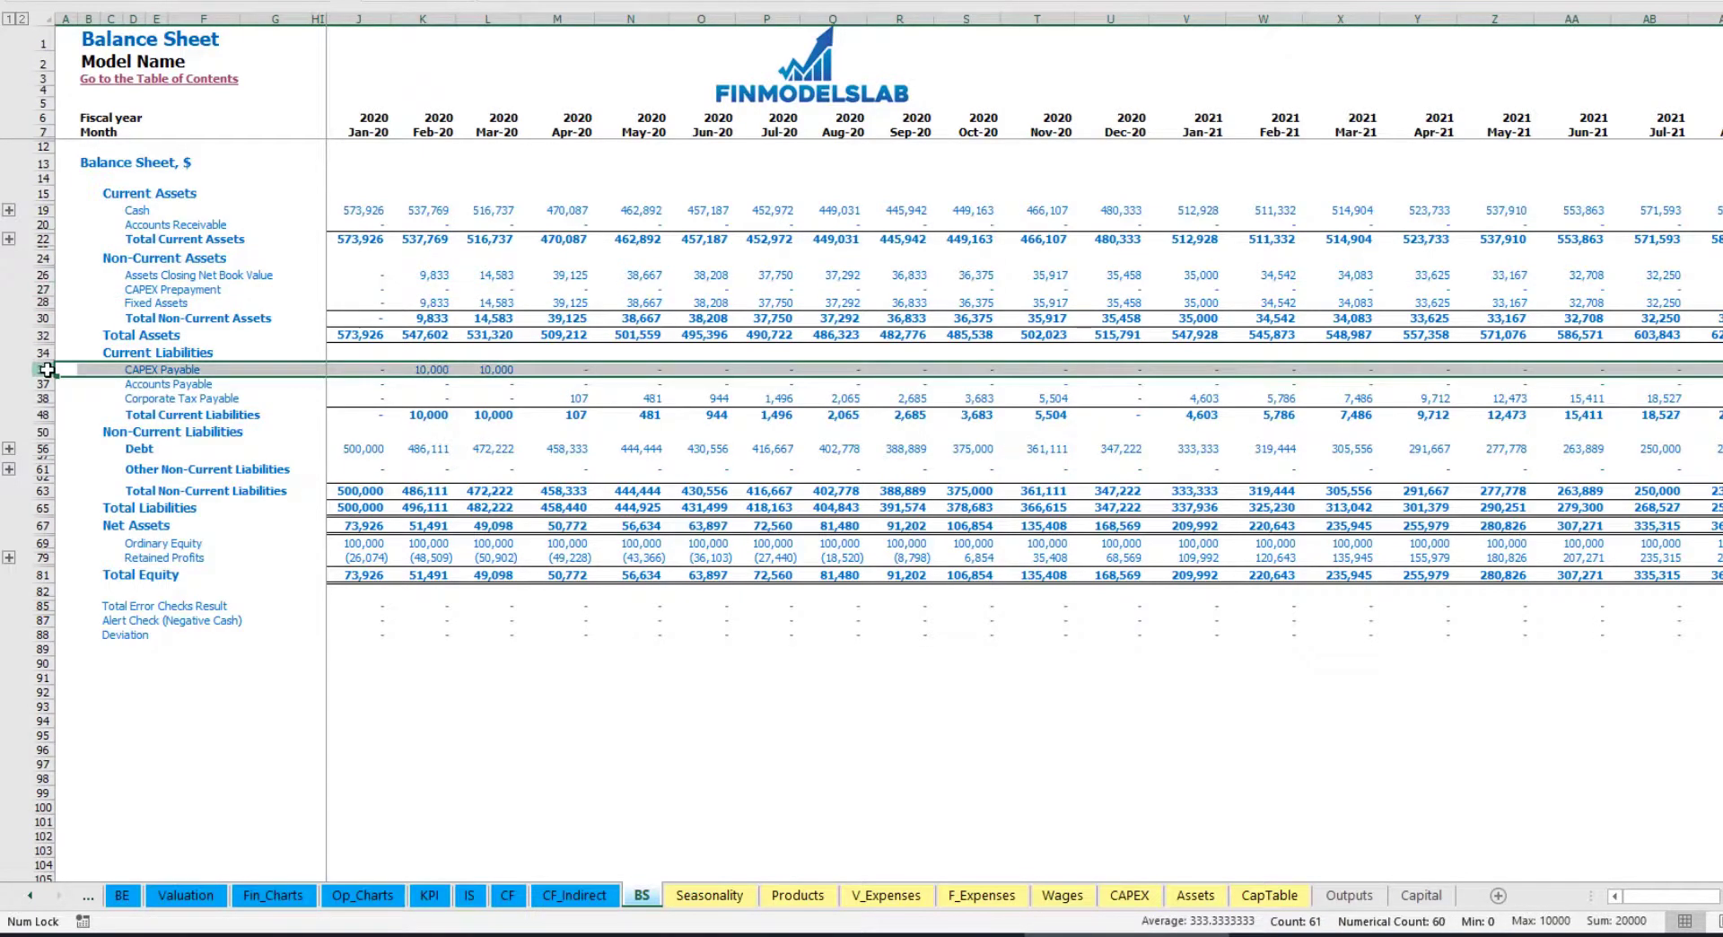
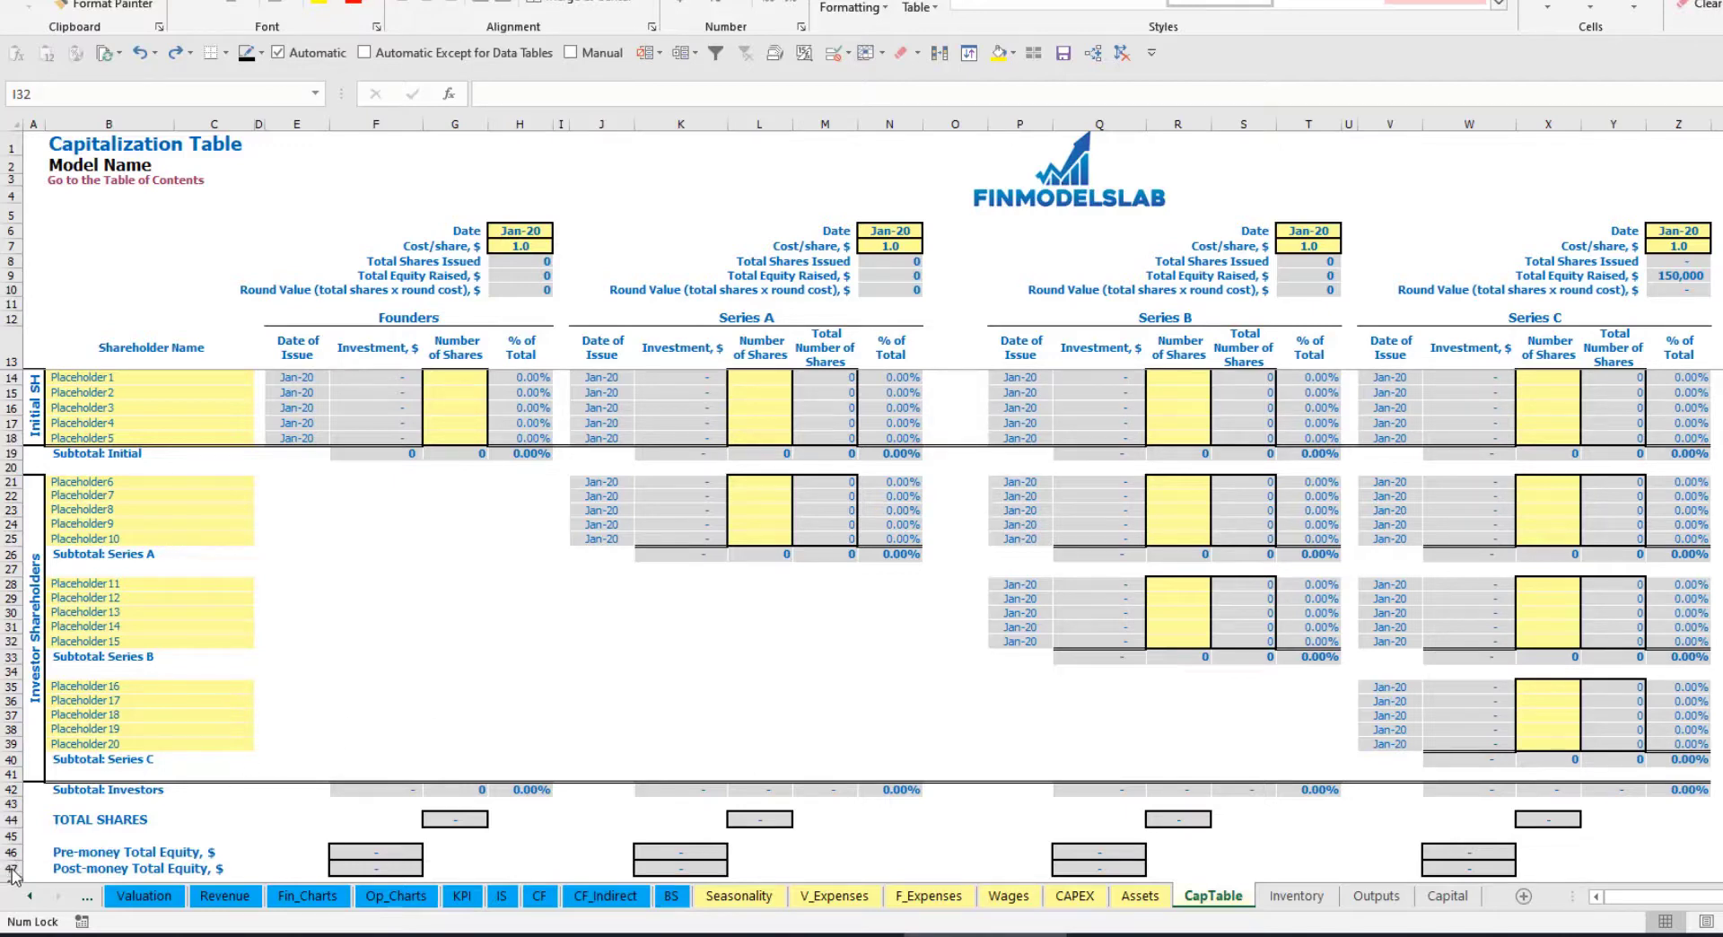
On the CapTable sheet, rename the first two initial shareholders as Founder 1 and Founder 2
click(86, 376)
text(Founder 1)
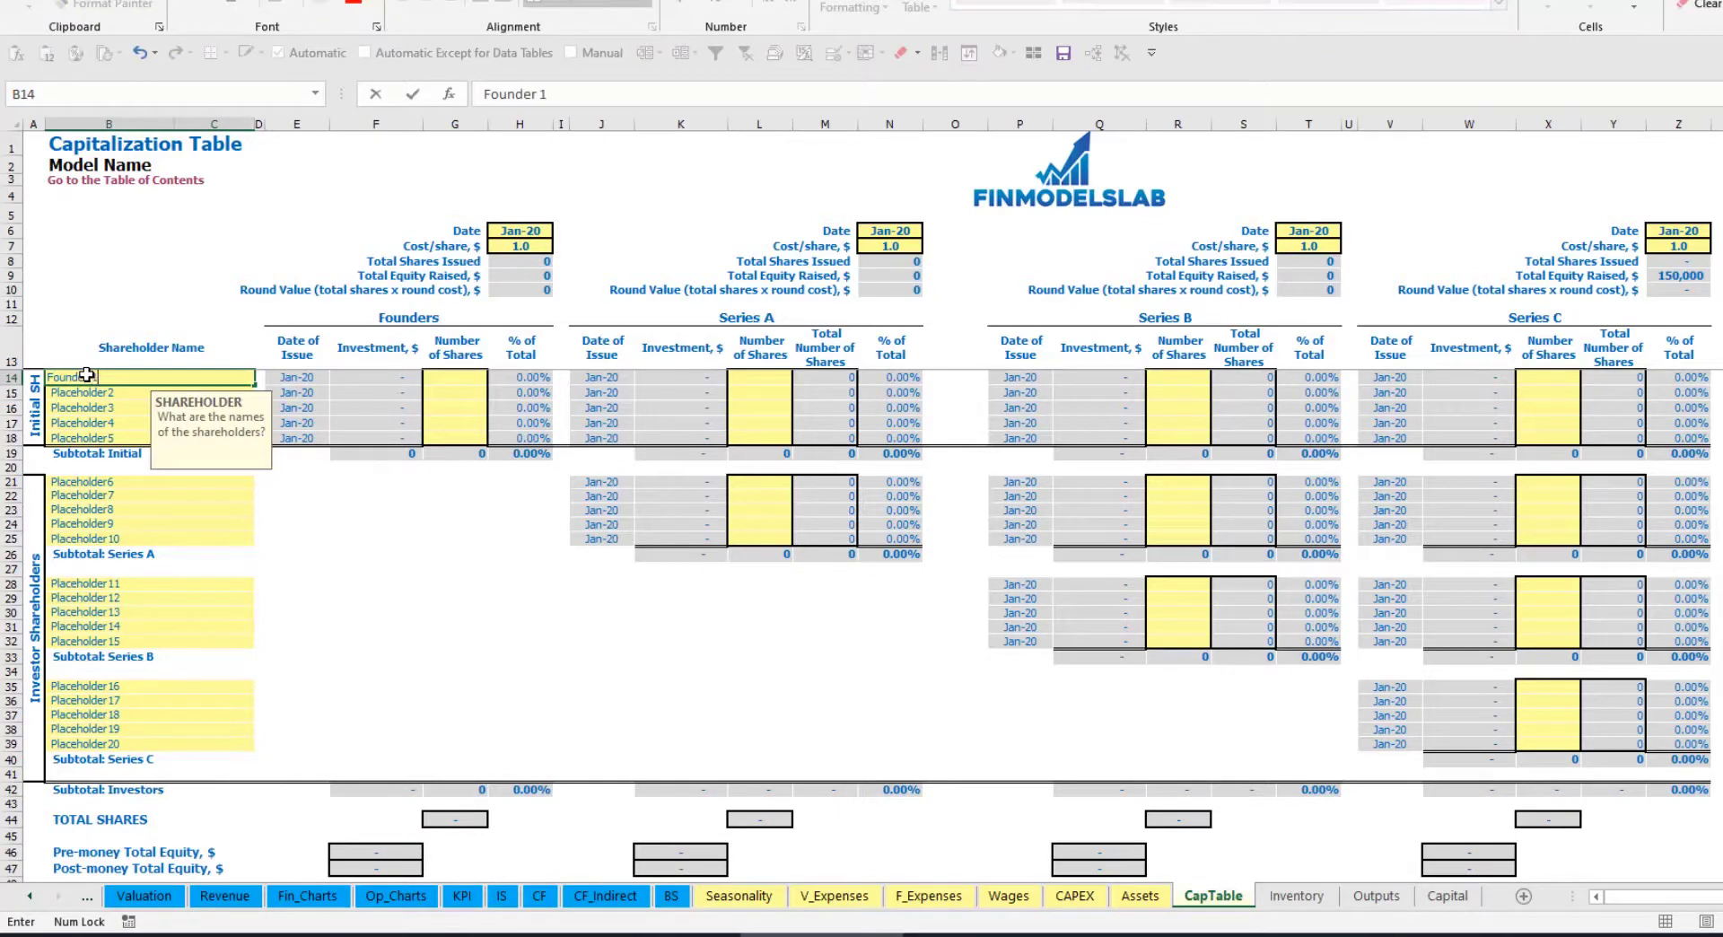
key(ctrl+Return)
key(ctrl+c)
key(Down)
key(ctrl+v)
key(Escape)
click(570, 96)
key(BackSpace)
text(2)
key(Return)
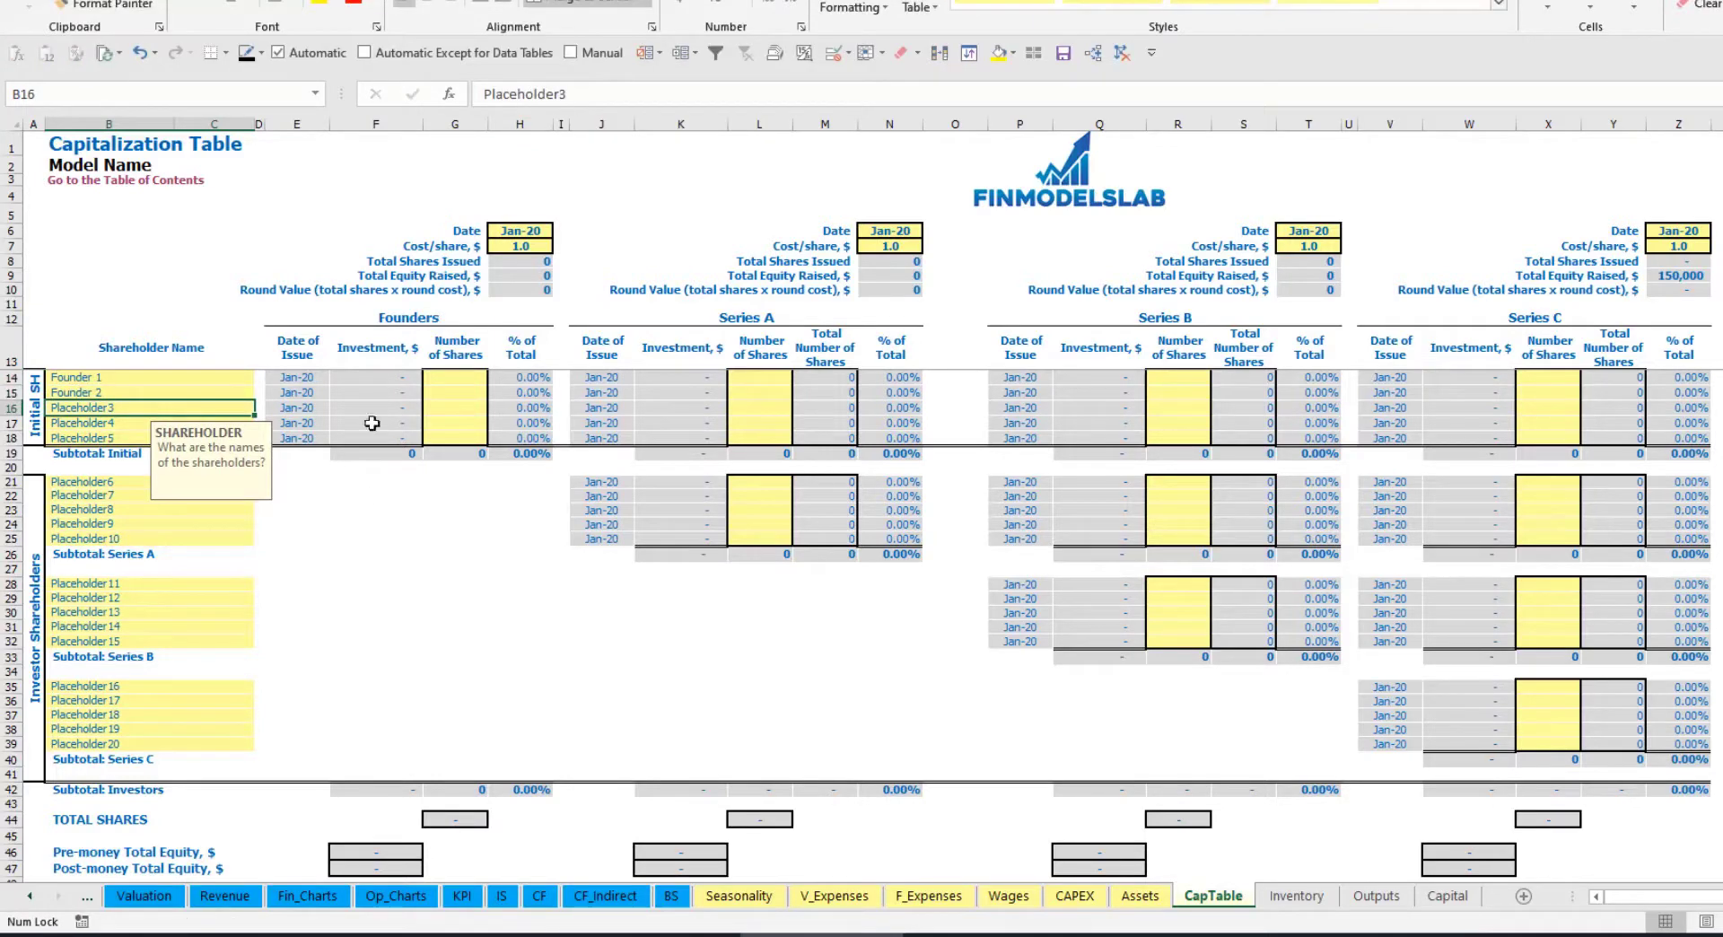
Set the number of shares in the Founders round to 10,000 for Founder 1 and 20,000 for Founder 2
click(181, 378)
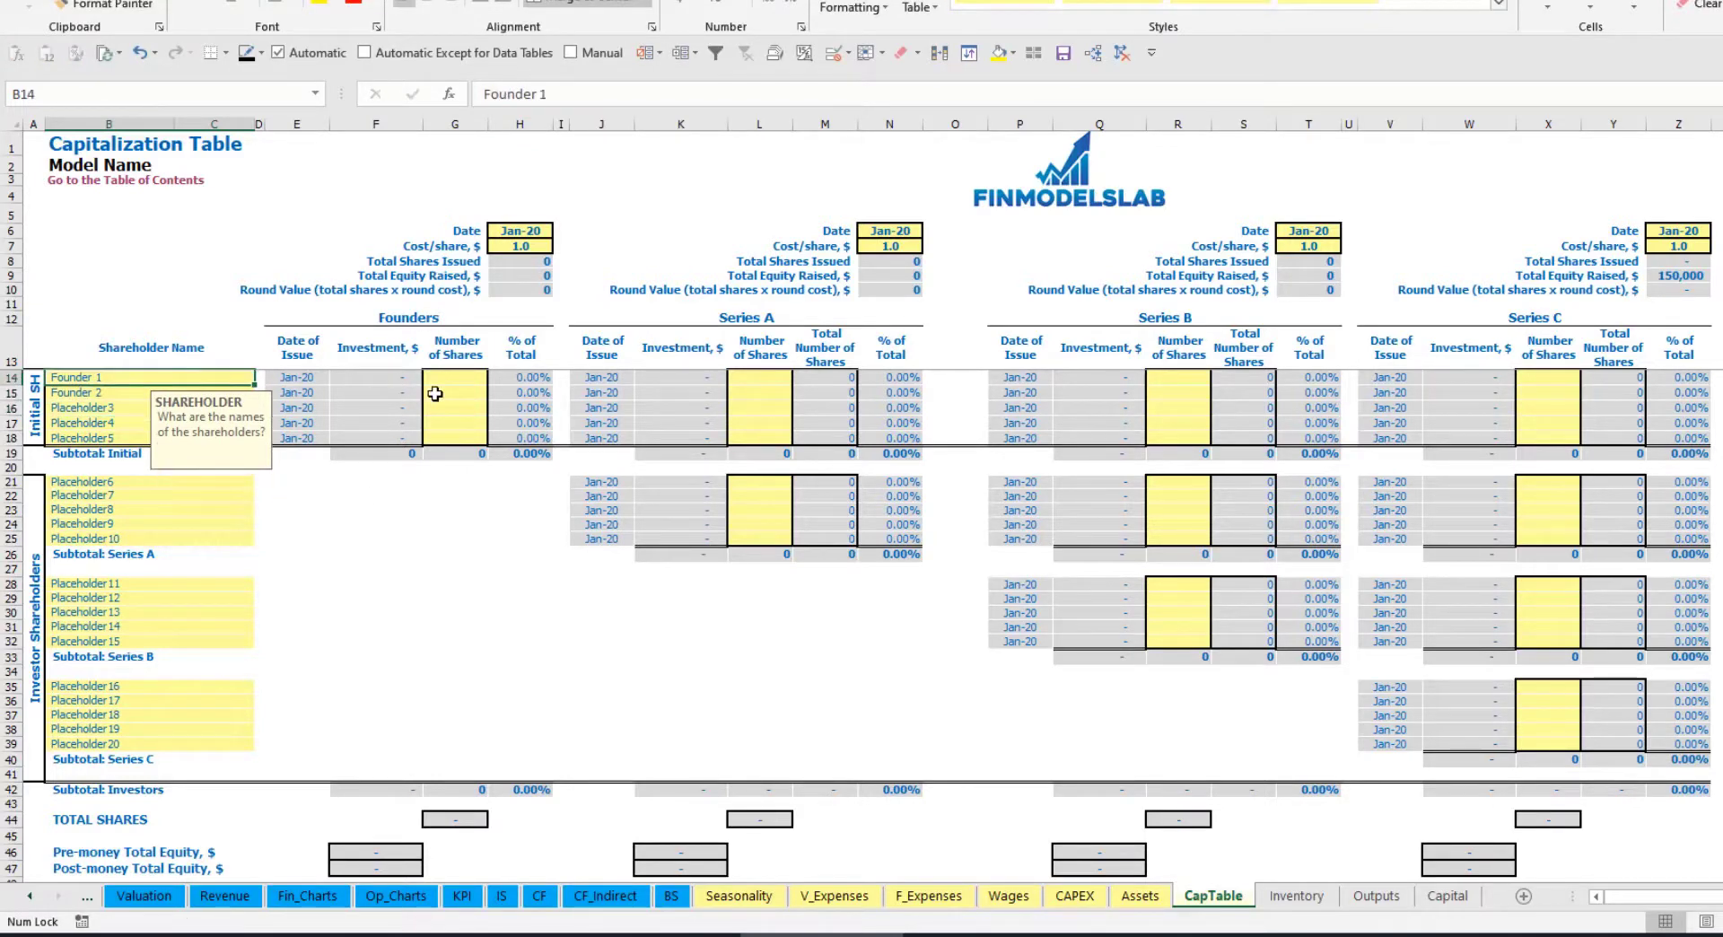
click(456, 375)
text(10000)
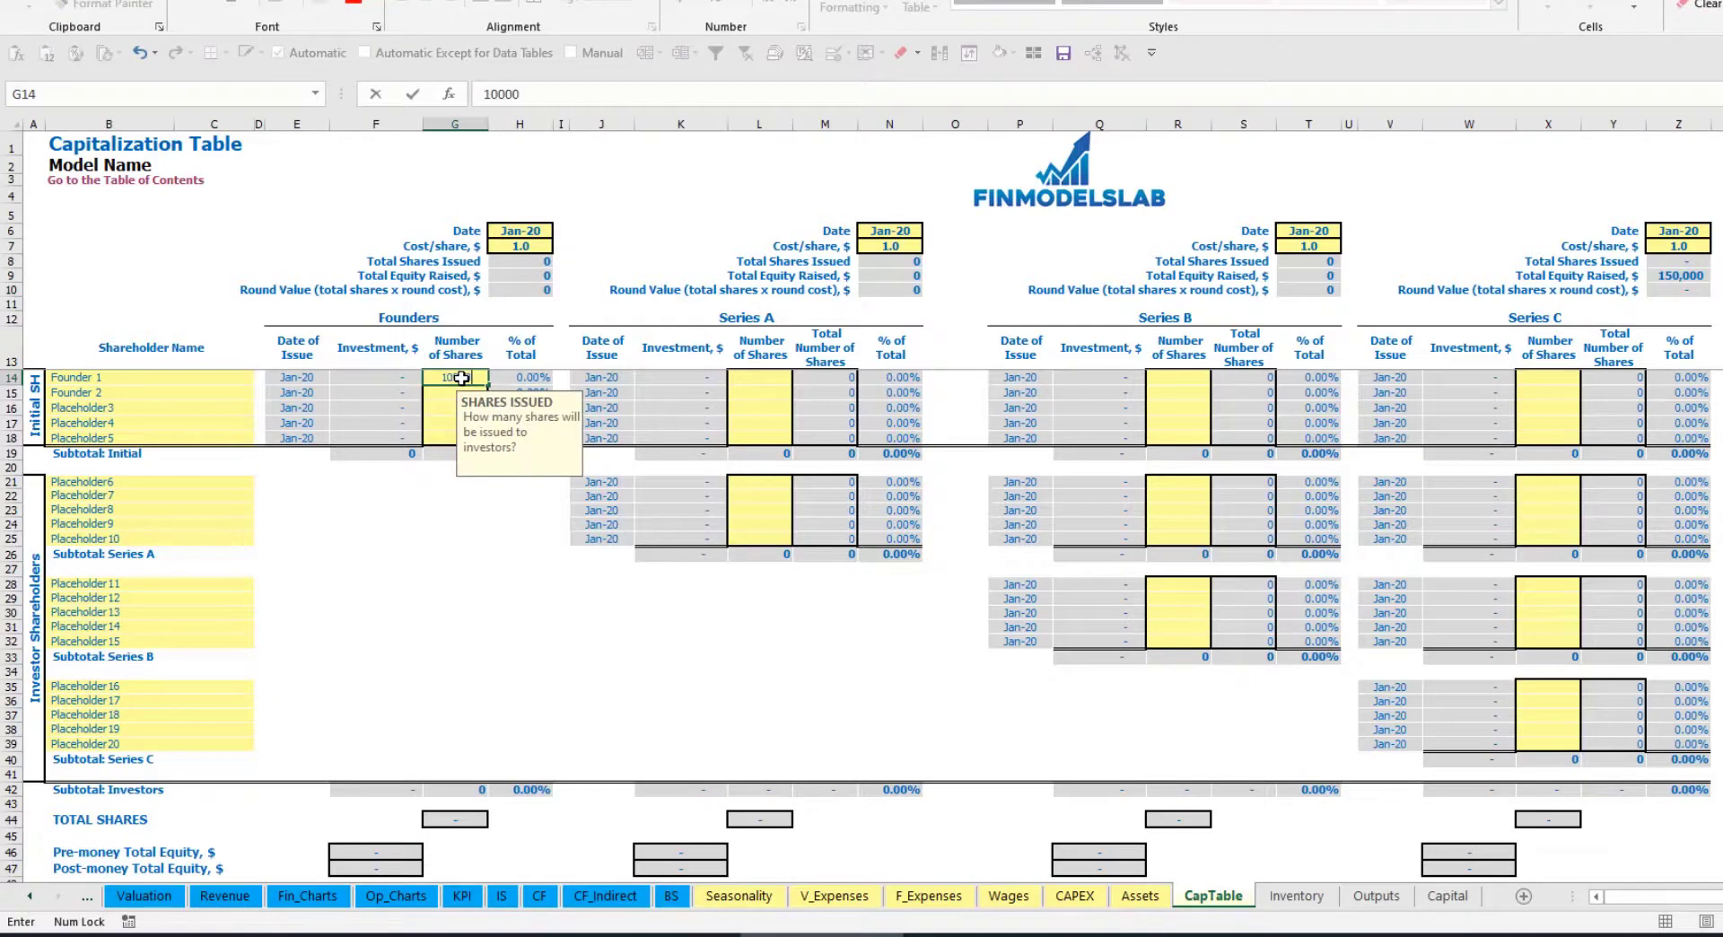
key(Return)
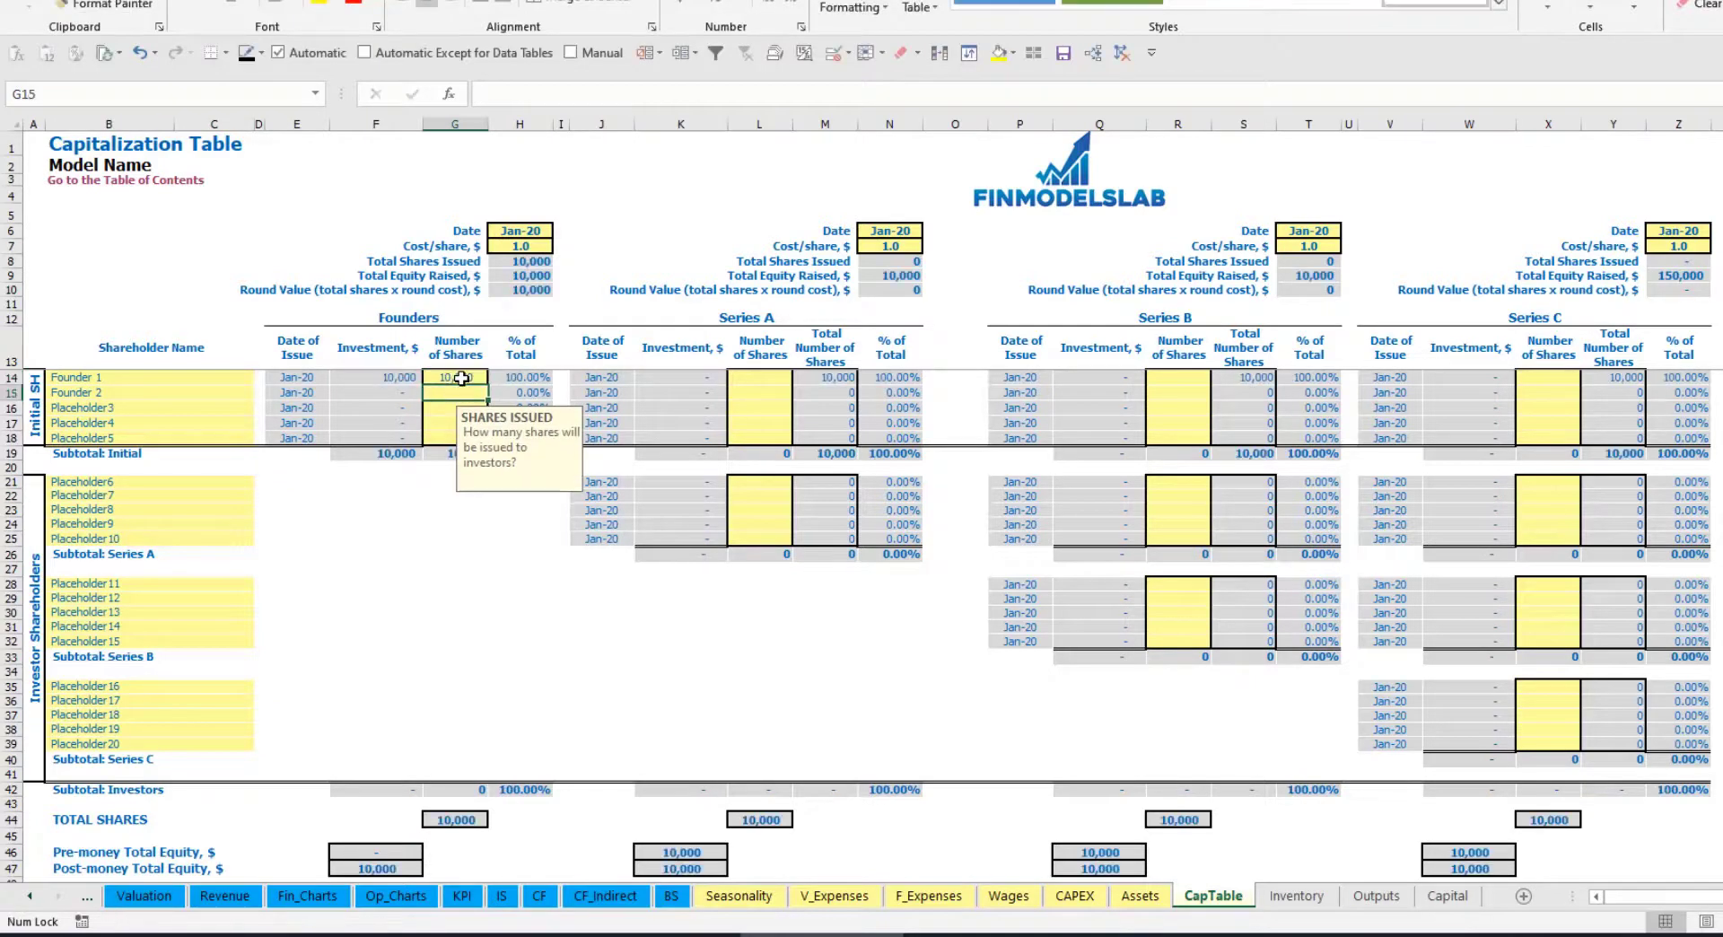
text(20000)
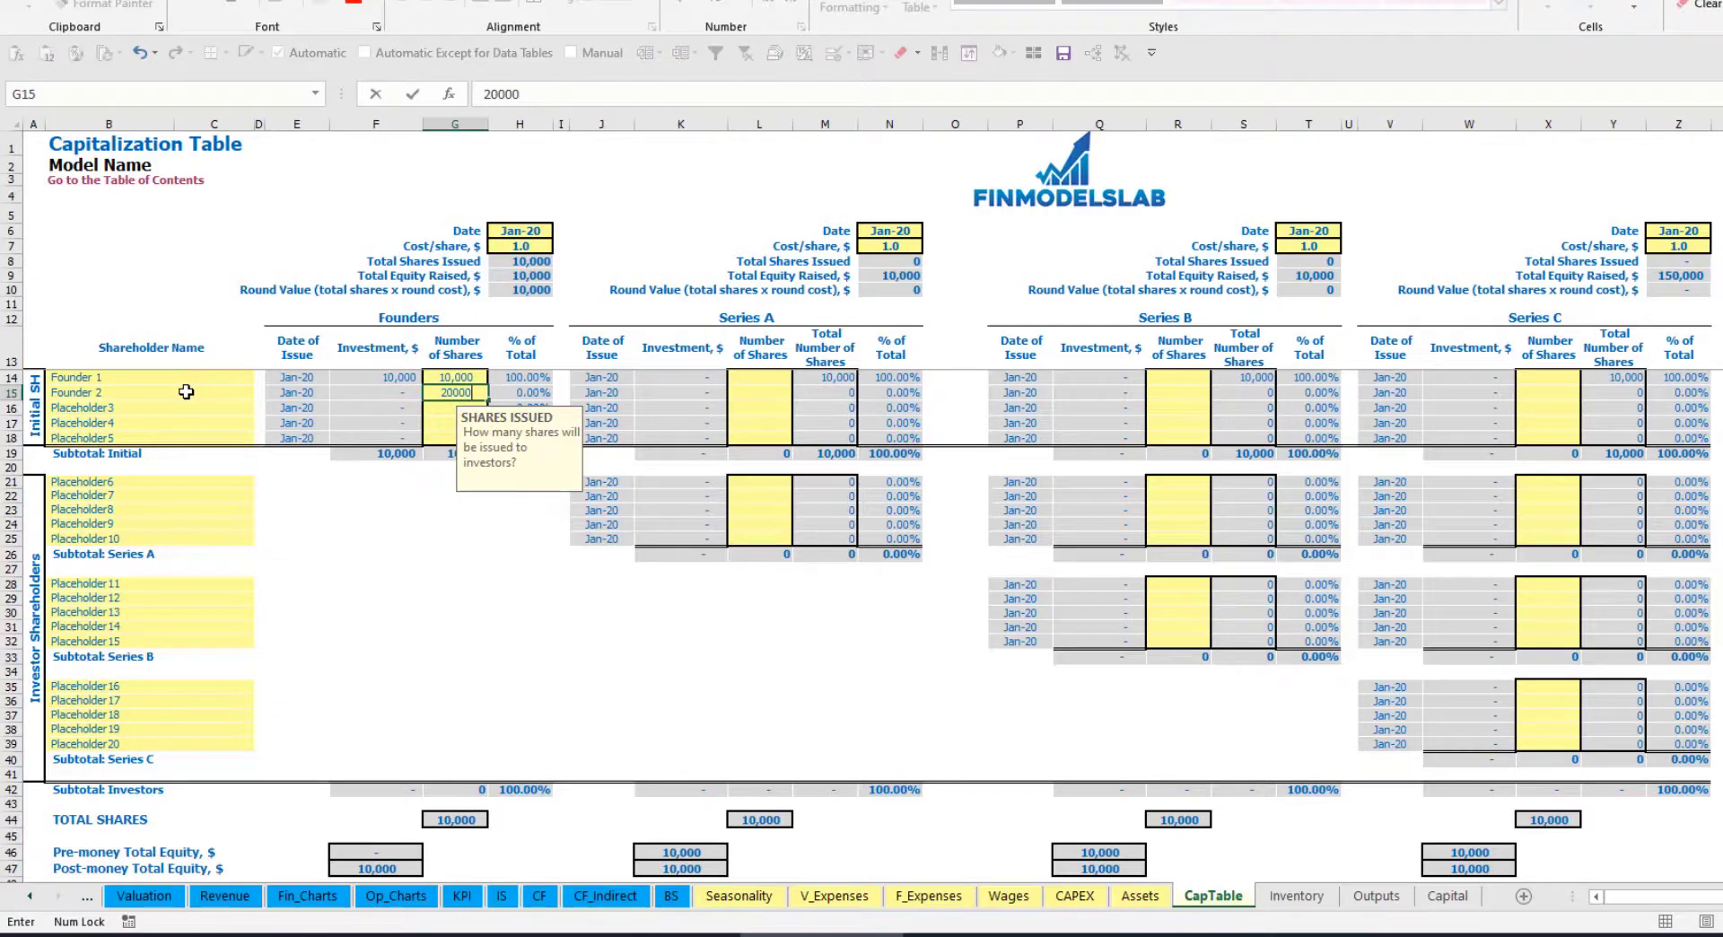
key(Return)
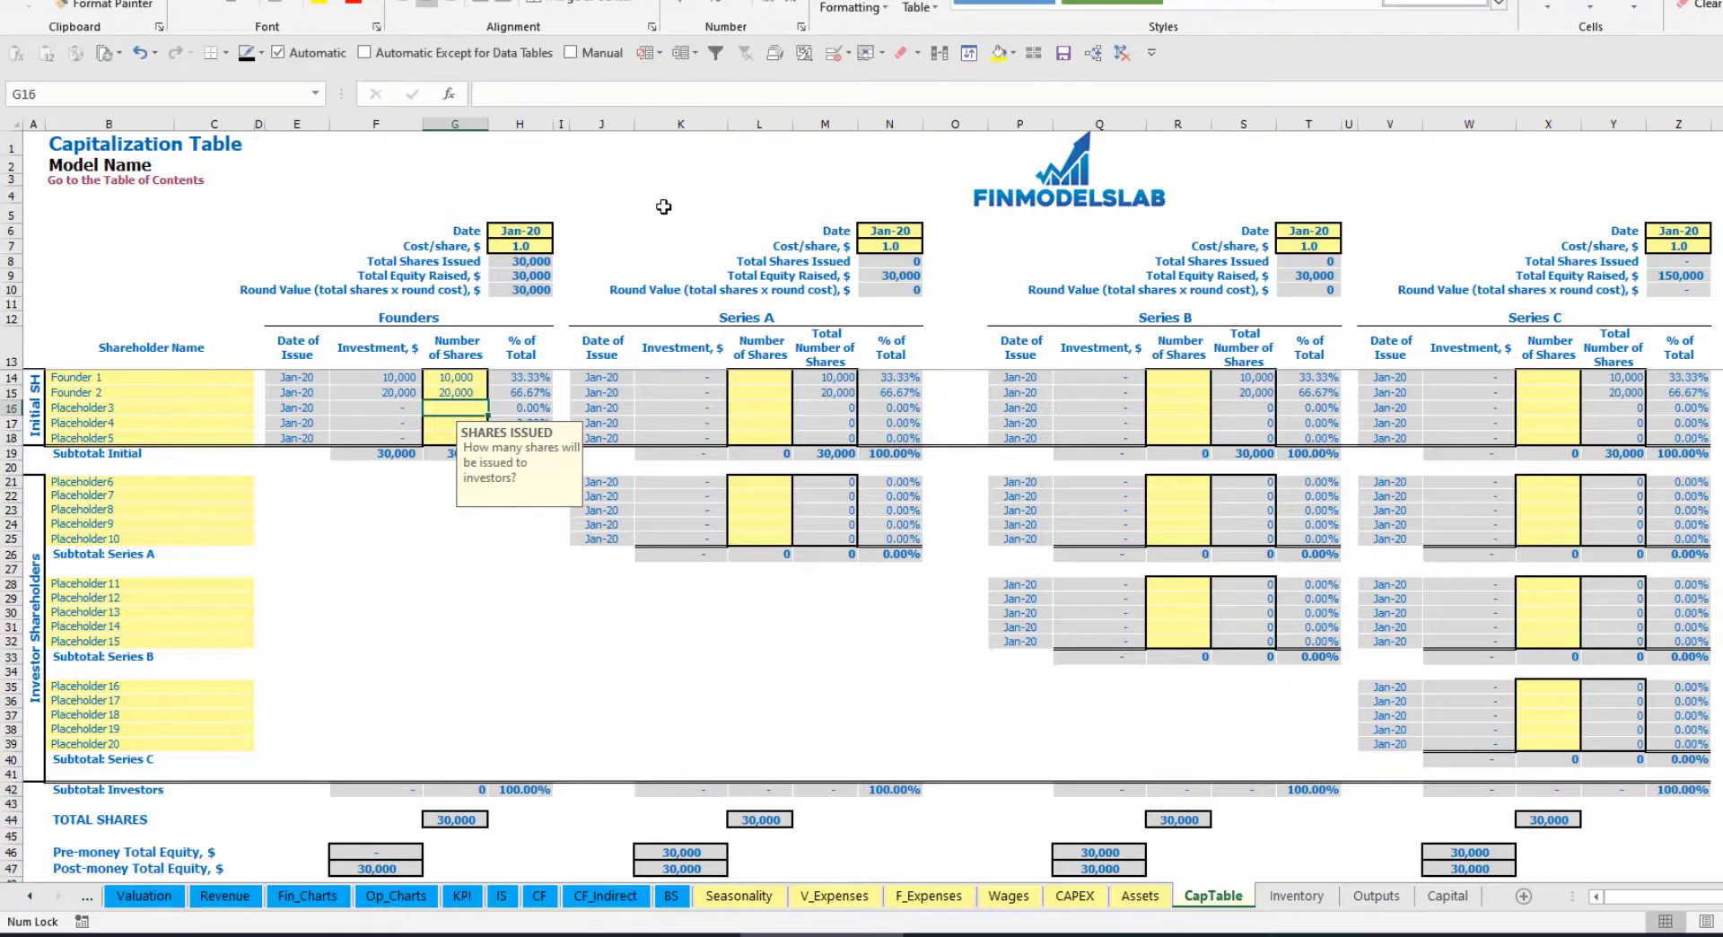
Set the Founders round's cost per share to 2.0 and its date to Feb-20
click(504, 235)
click(503, 249)
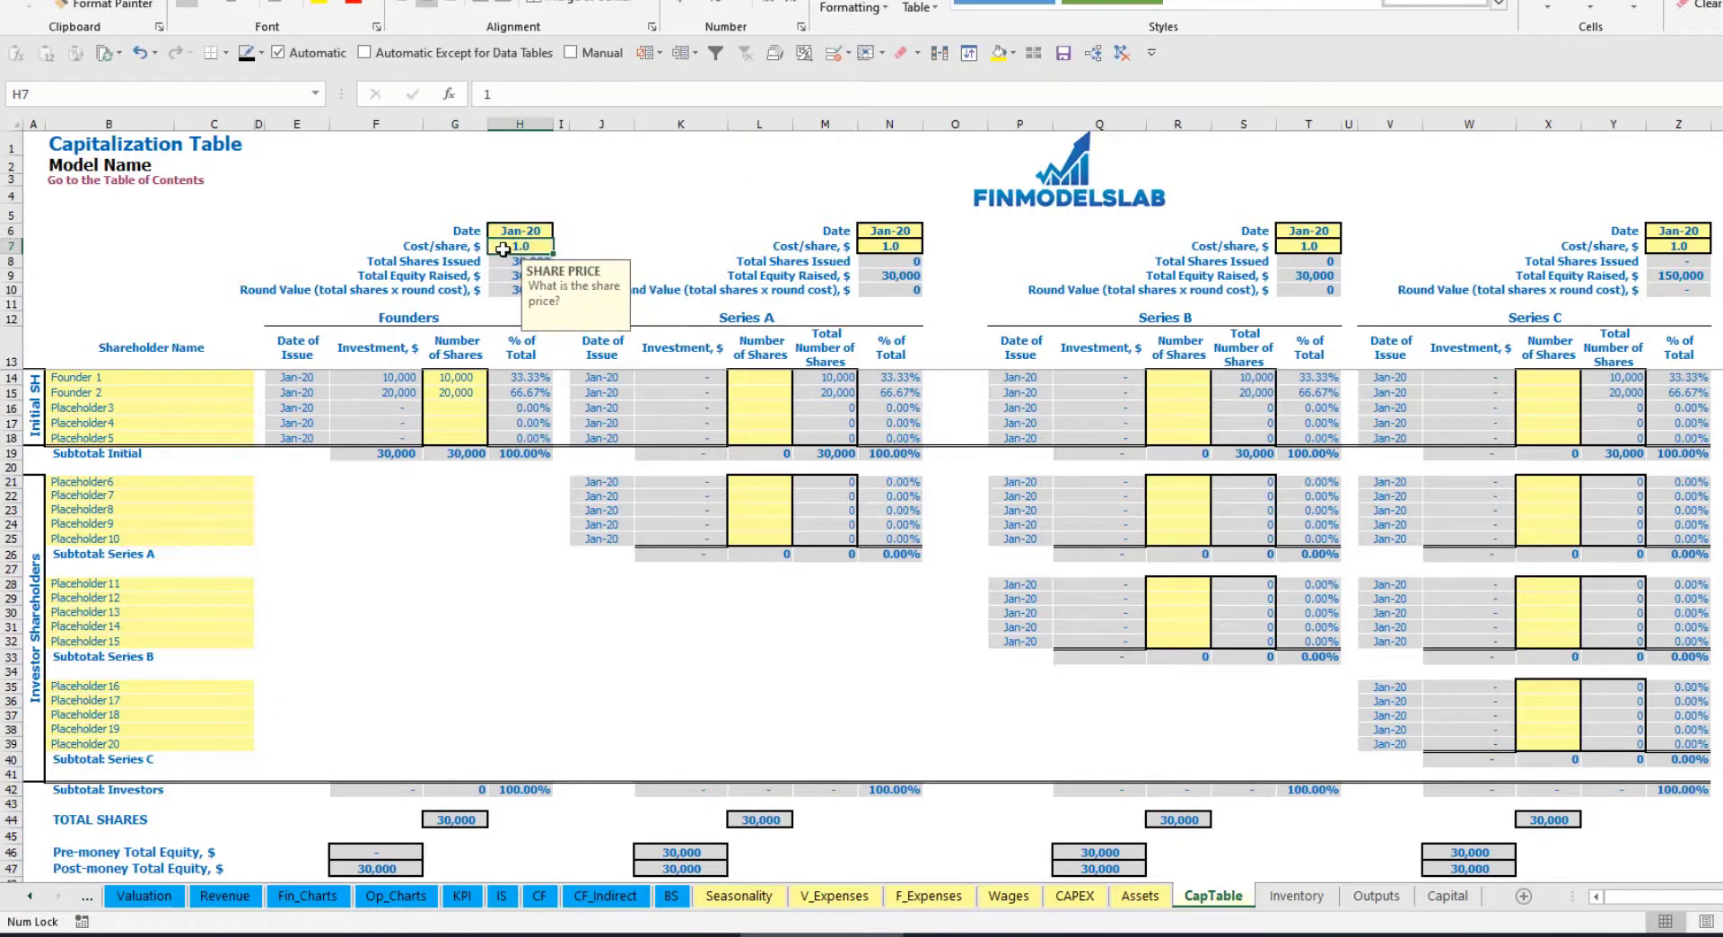
text(2)
key(Return)
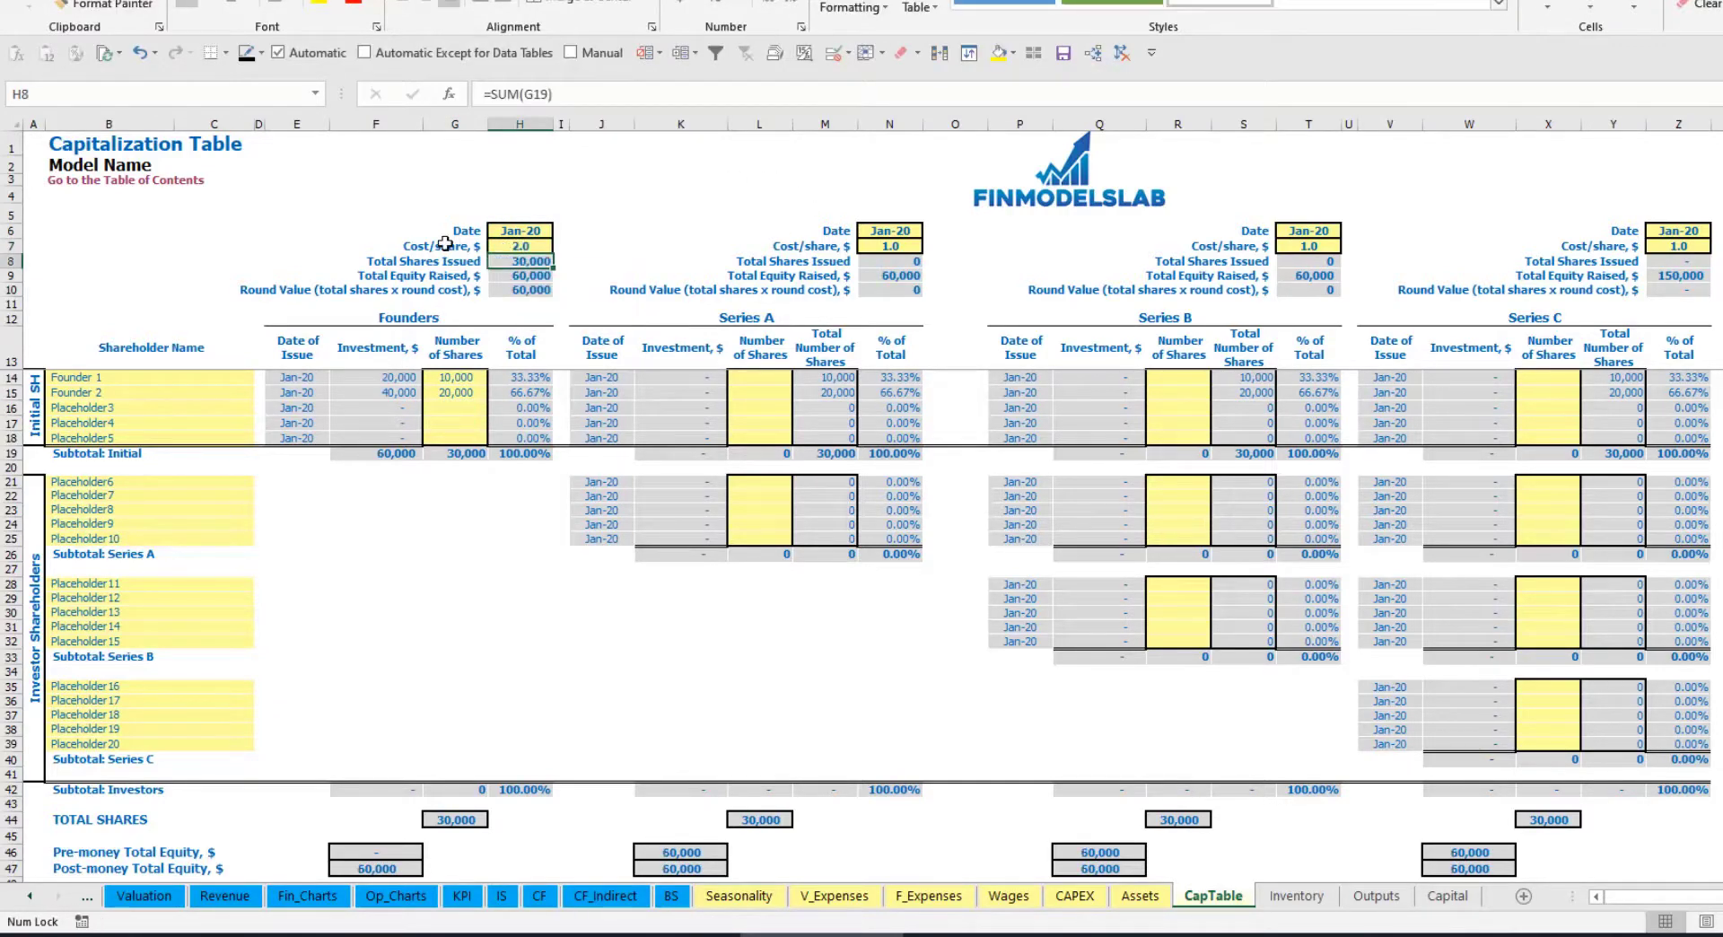
click(515, 235)
click(560, 230)
click(516, 259)
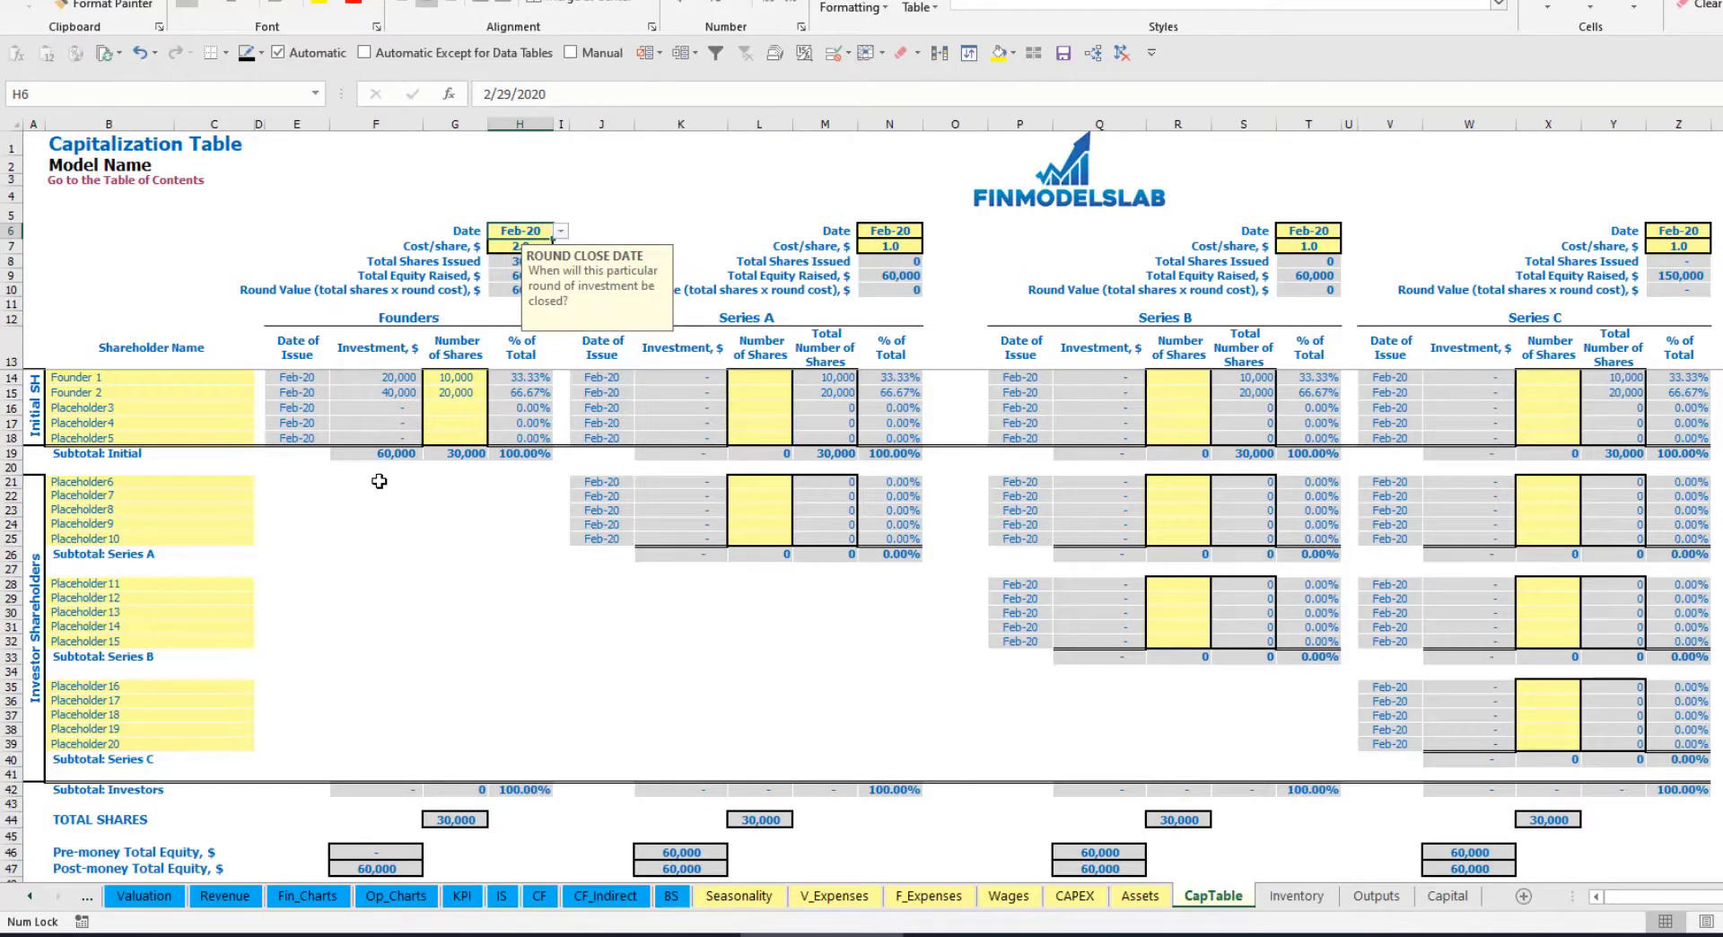
Examine the founders' investment amounts and subtotal, the post-money total equity row and Founder 1's percentage of total
click(386, 379)
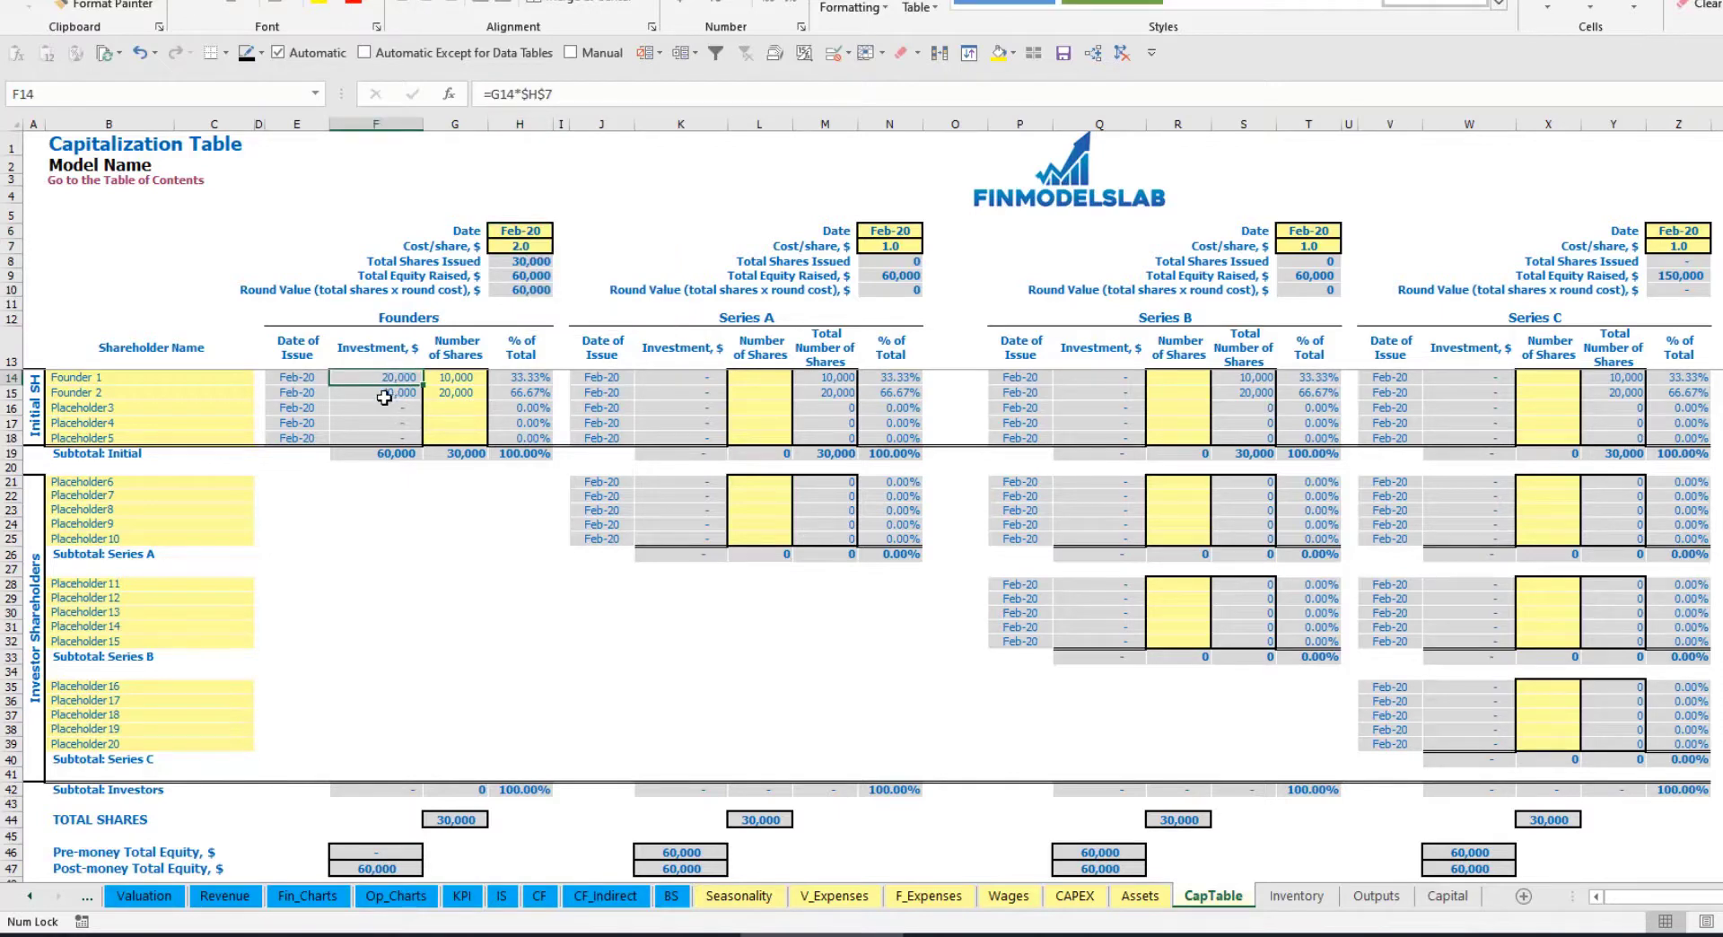
click(384, 393)
click(385, 454)
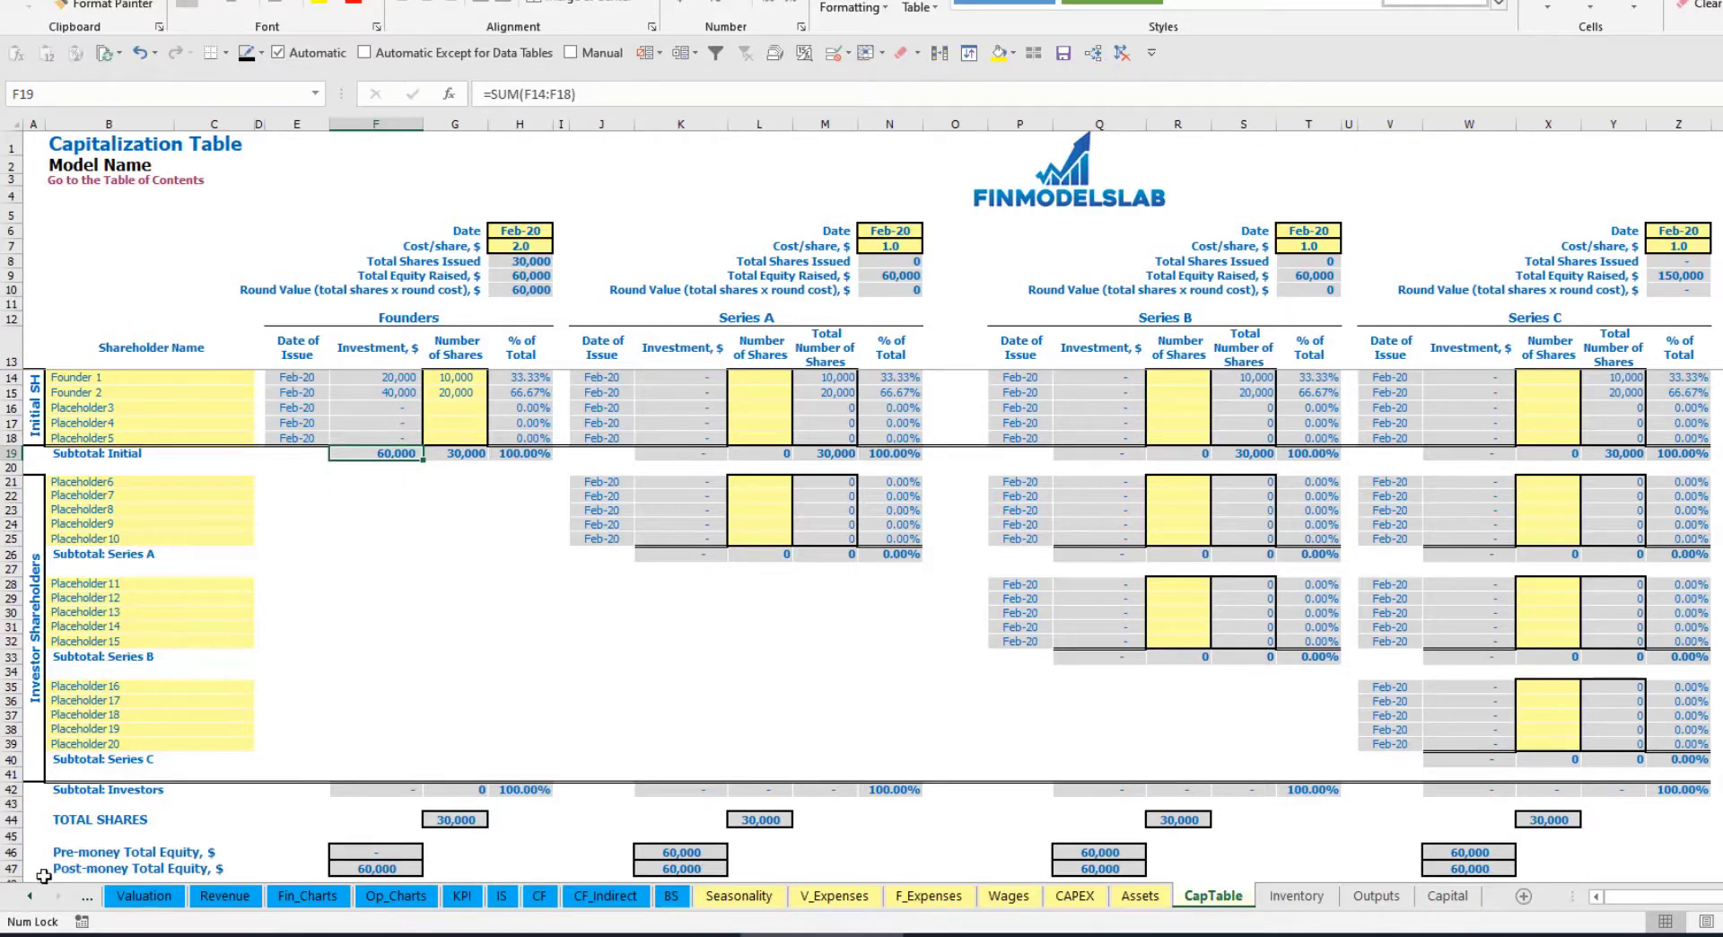
click(12, 868)
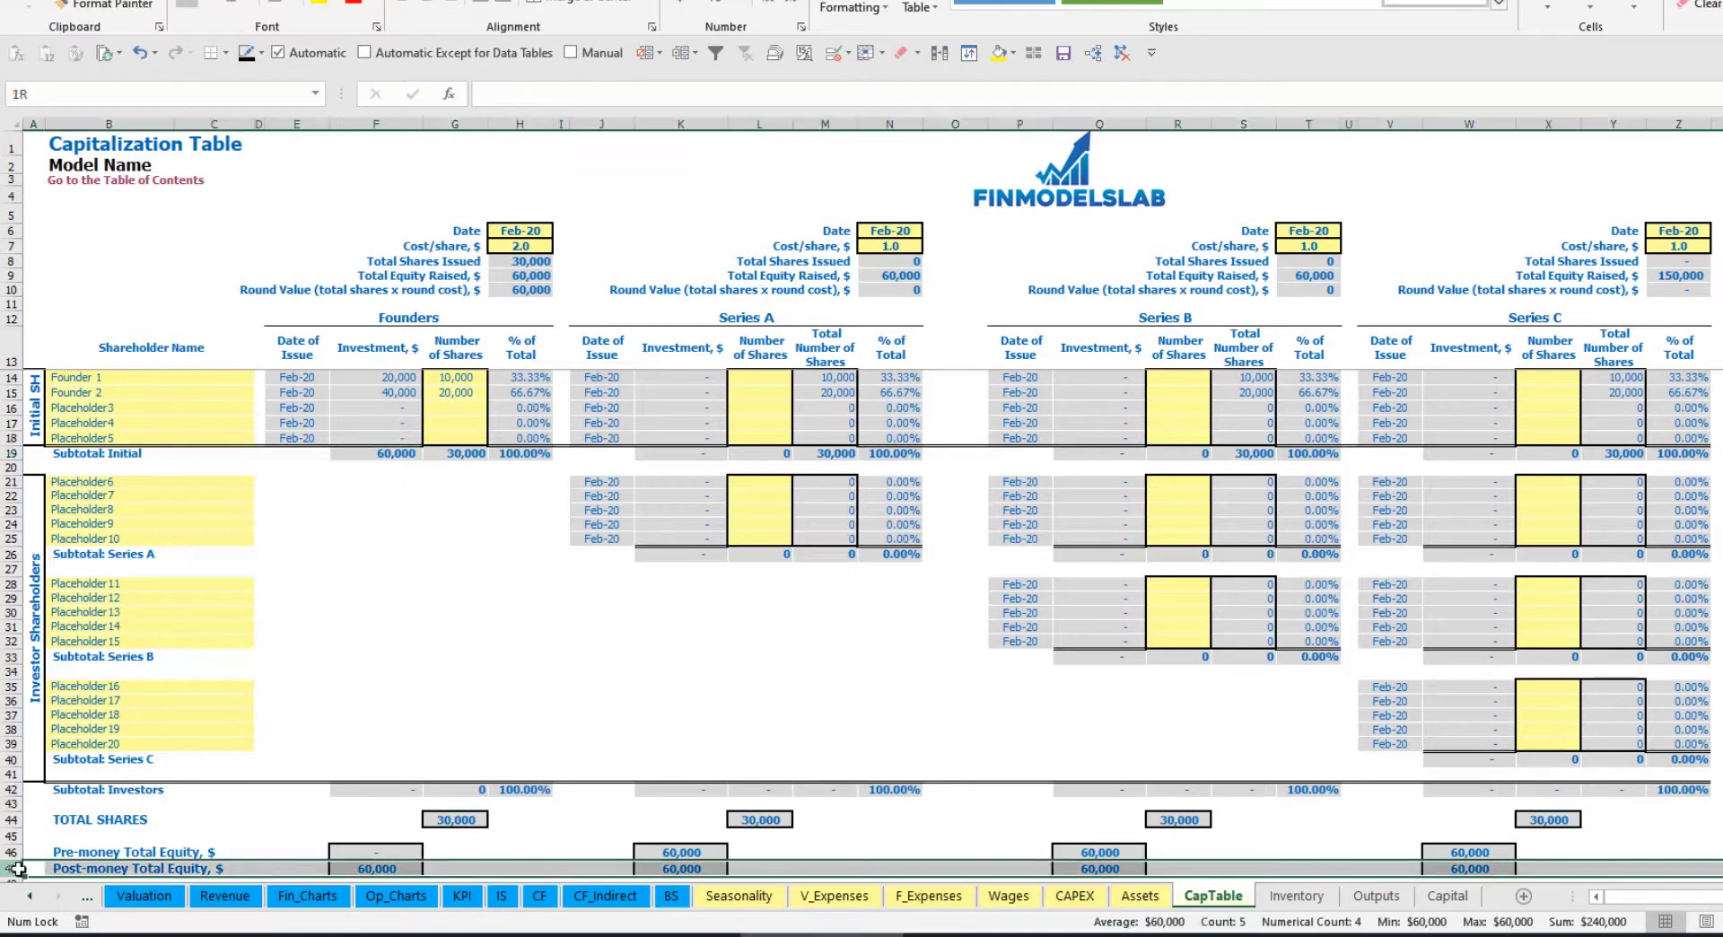
click(533, 379)
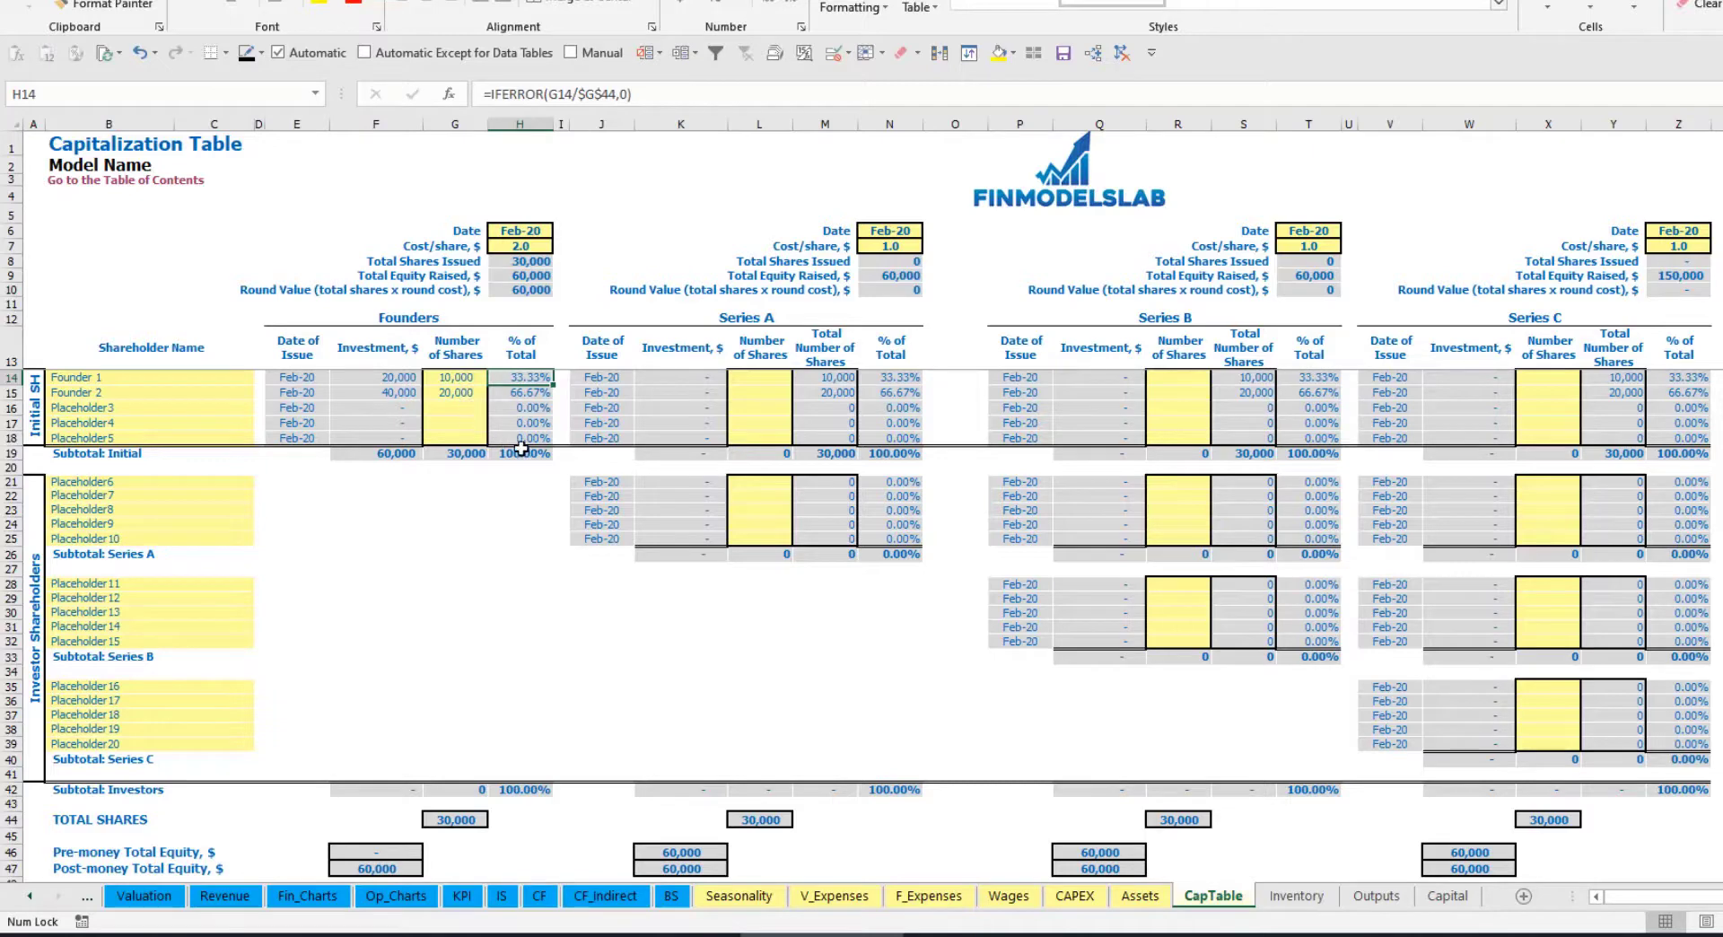
Rename the first Series A investor shareholder, Placeholder6, as Investor 1
click(202, 485)
click(783, 323)
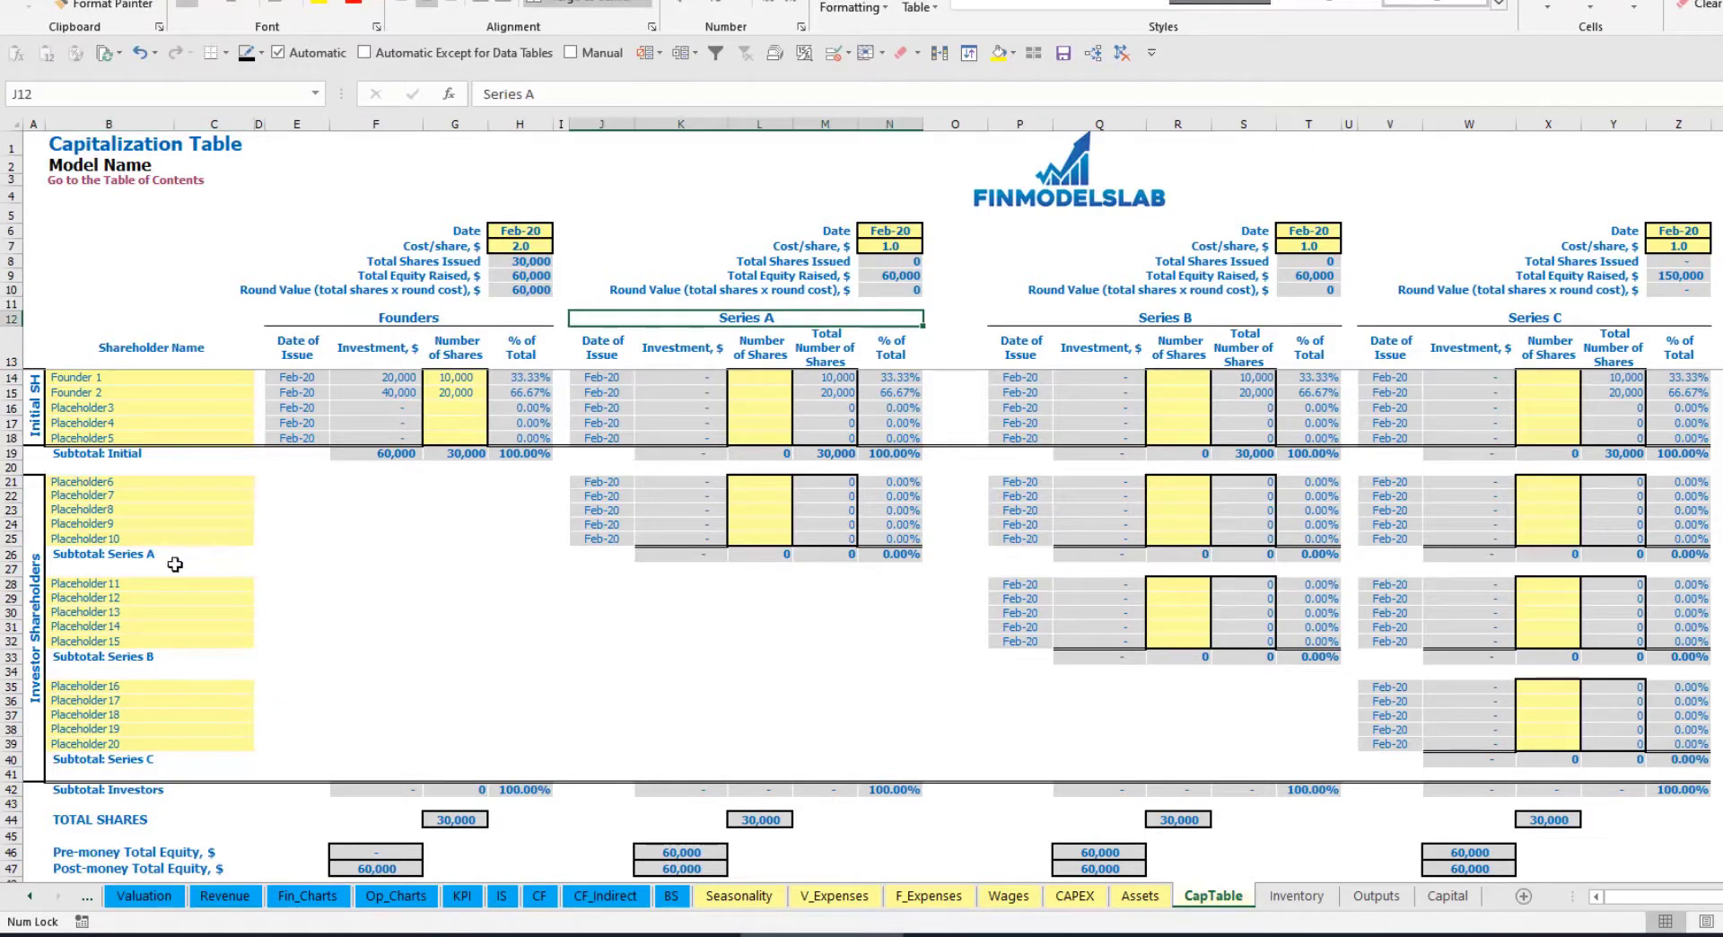
click(122, 485)
text(I)
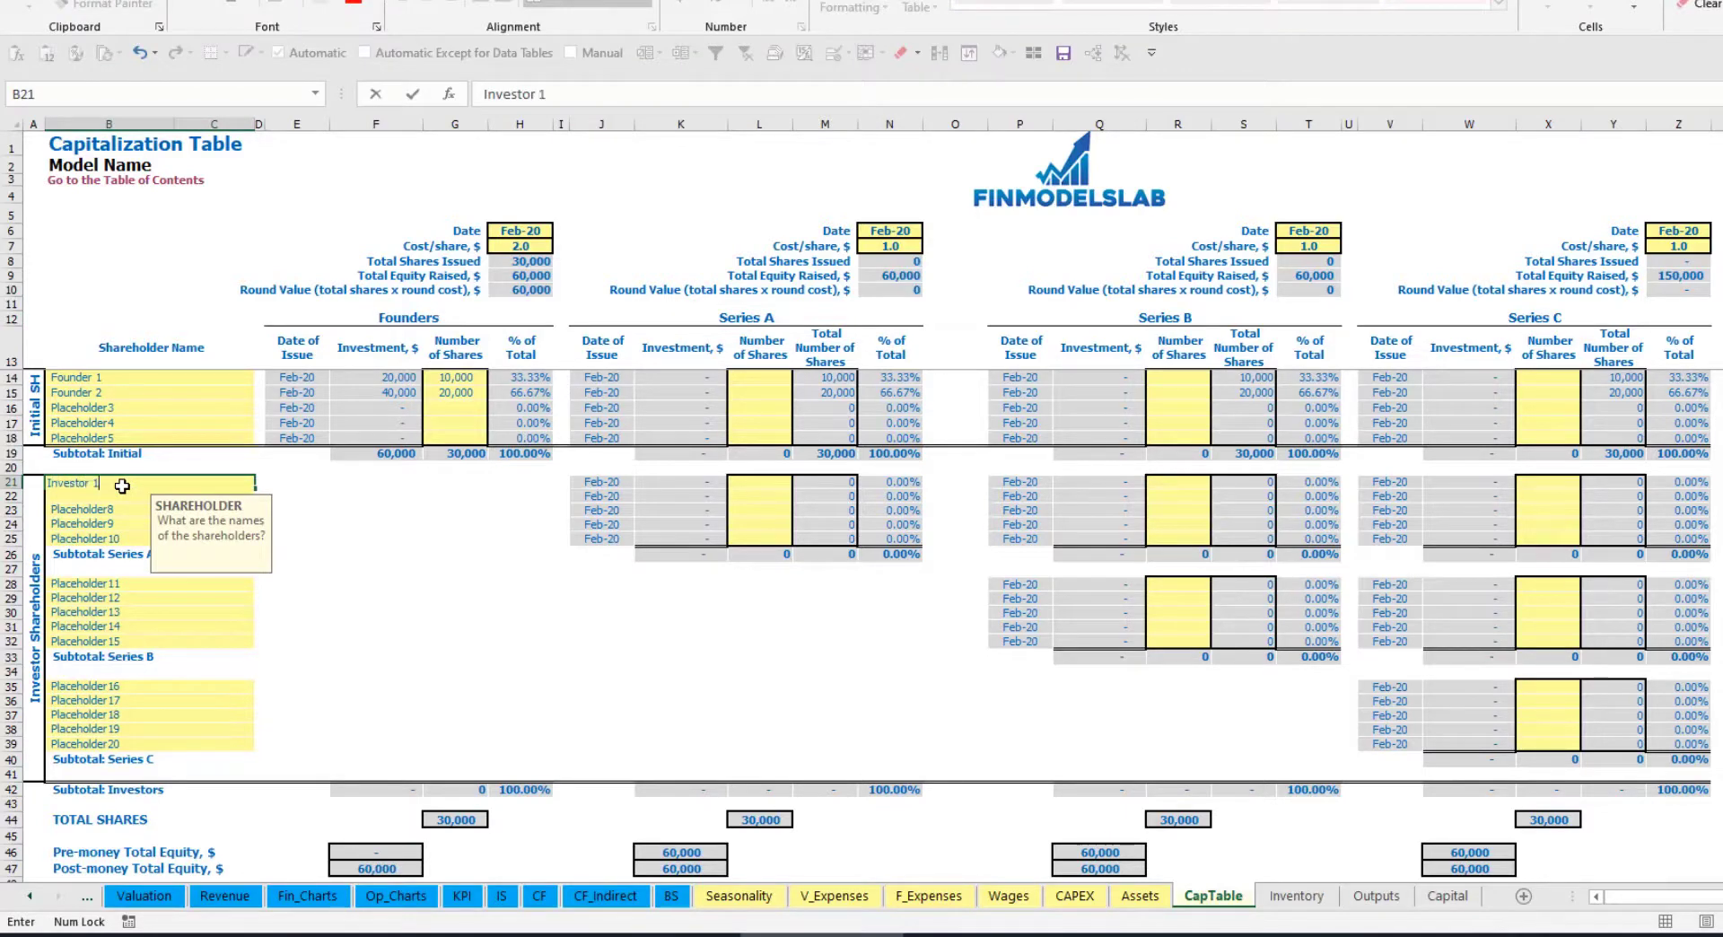
text(nvestor 1)
key(Return)
Set the Series A round's date to May-20 and its cost per share to 5.0
click(901, 227)
click(931, 231)
click(884, 287)
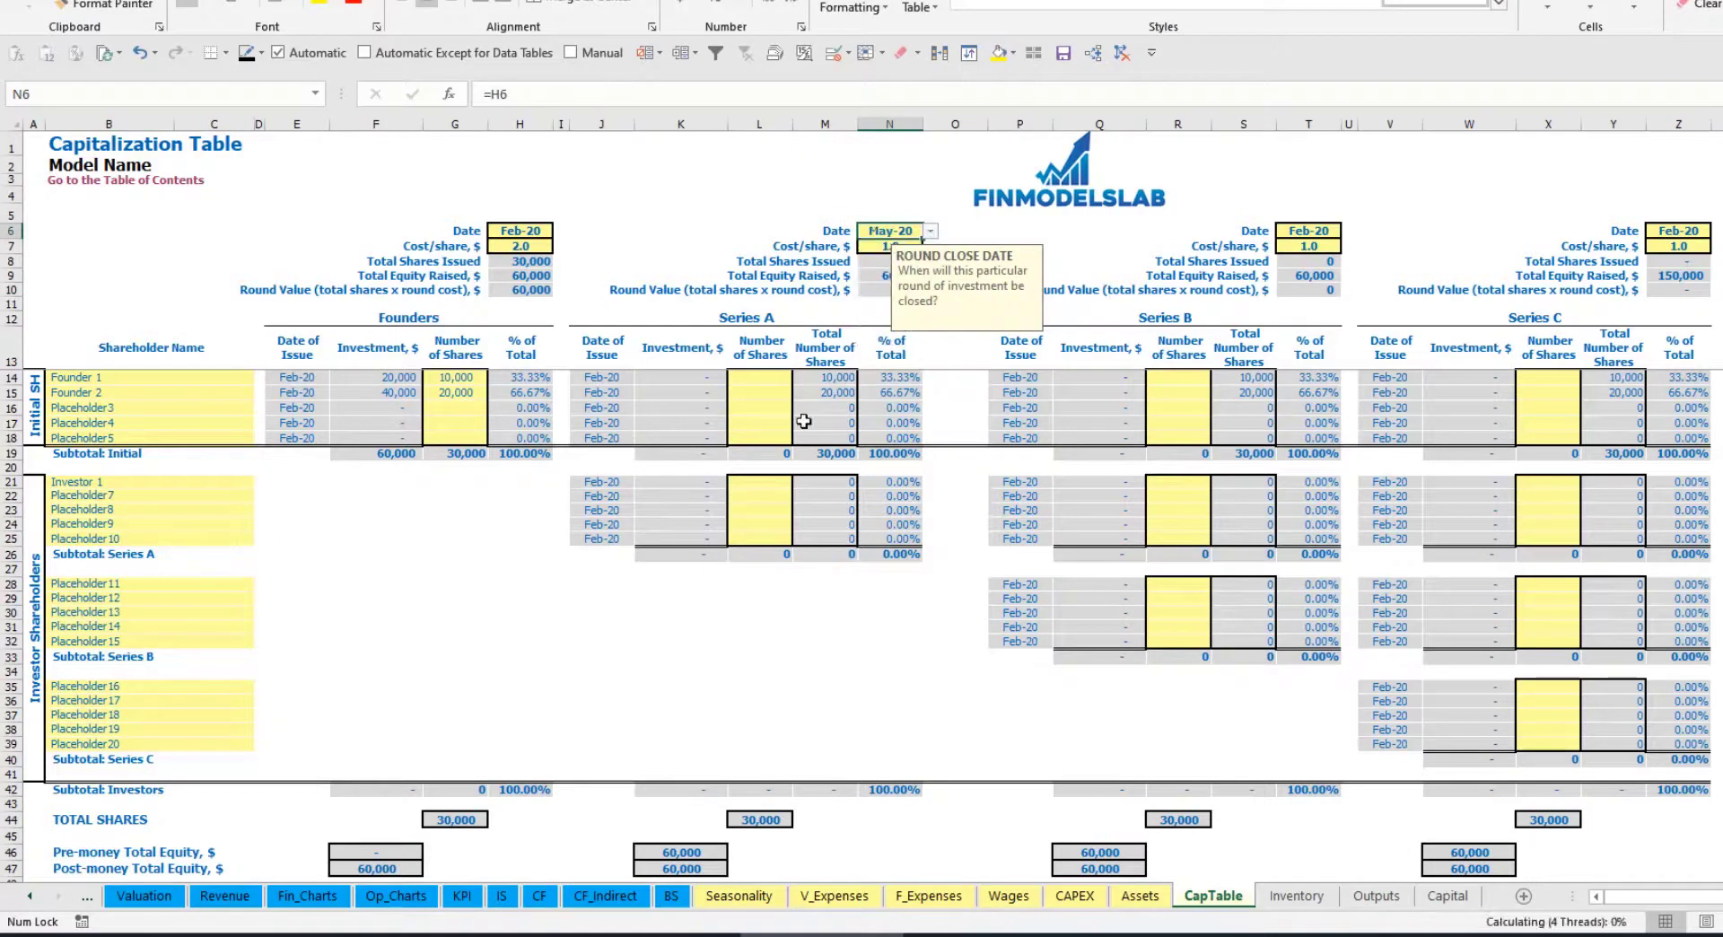
click(882, 244)
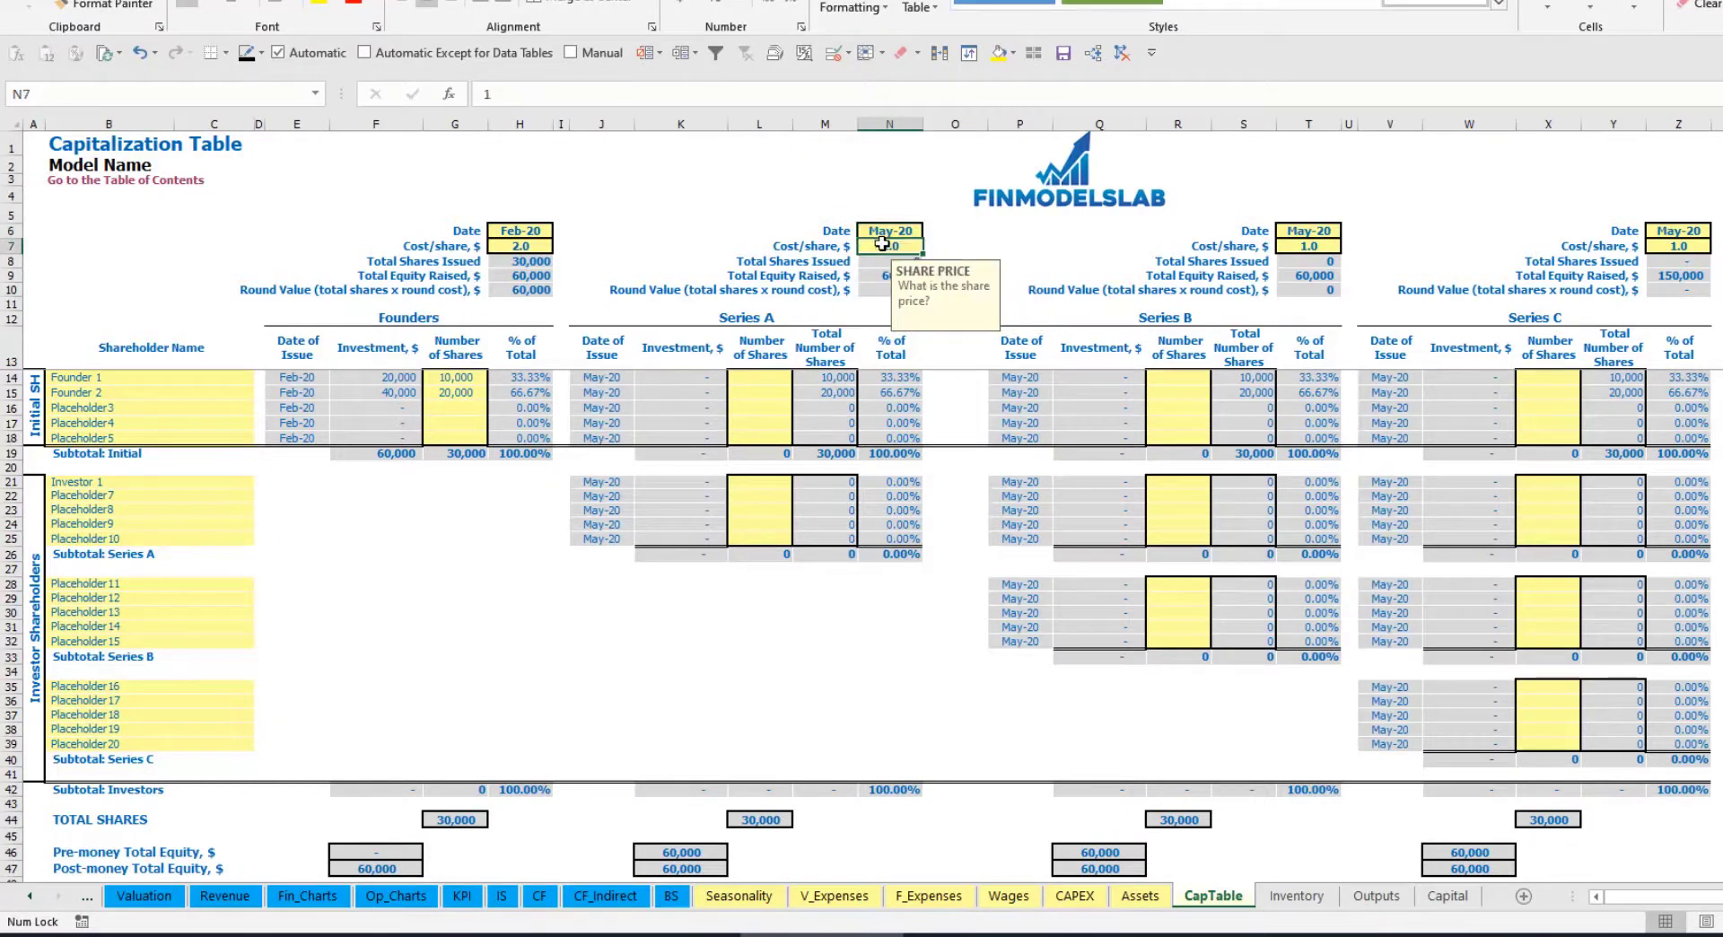
text(5)
key(Return)
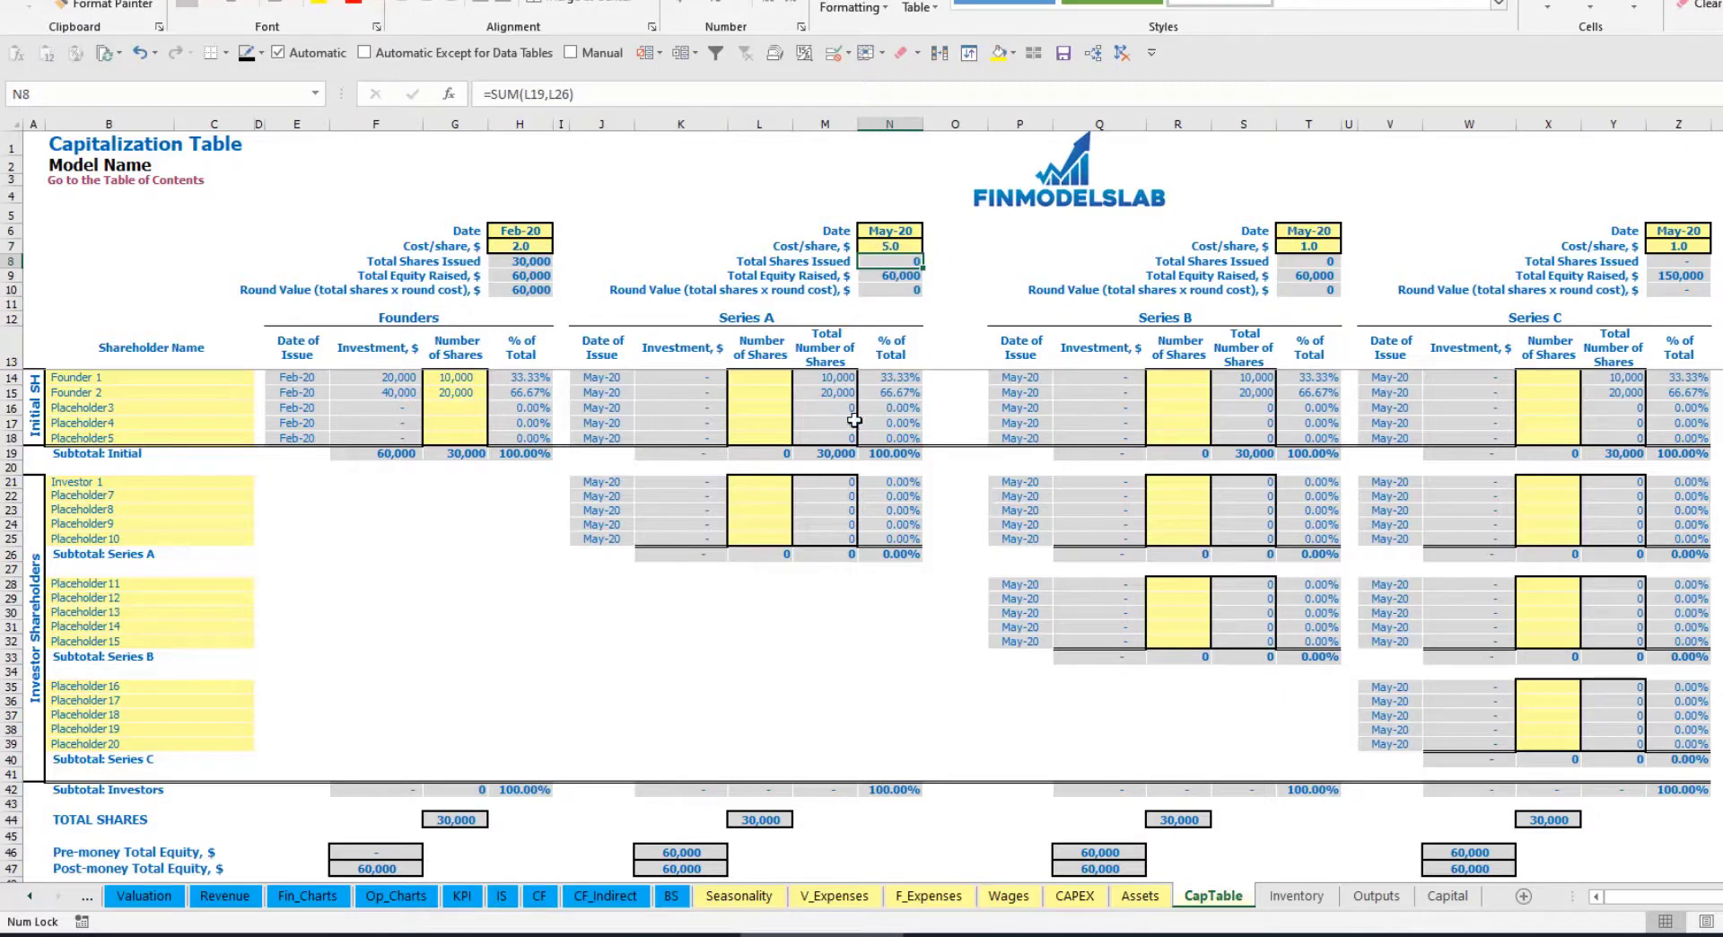
Set Investor 1's number of shares in the Series A round to 1,000
click(760, 481)
text(1000)
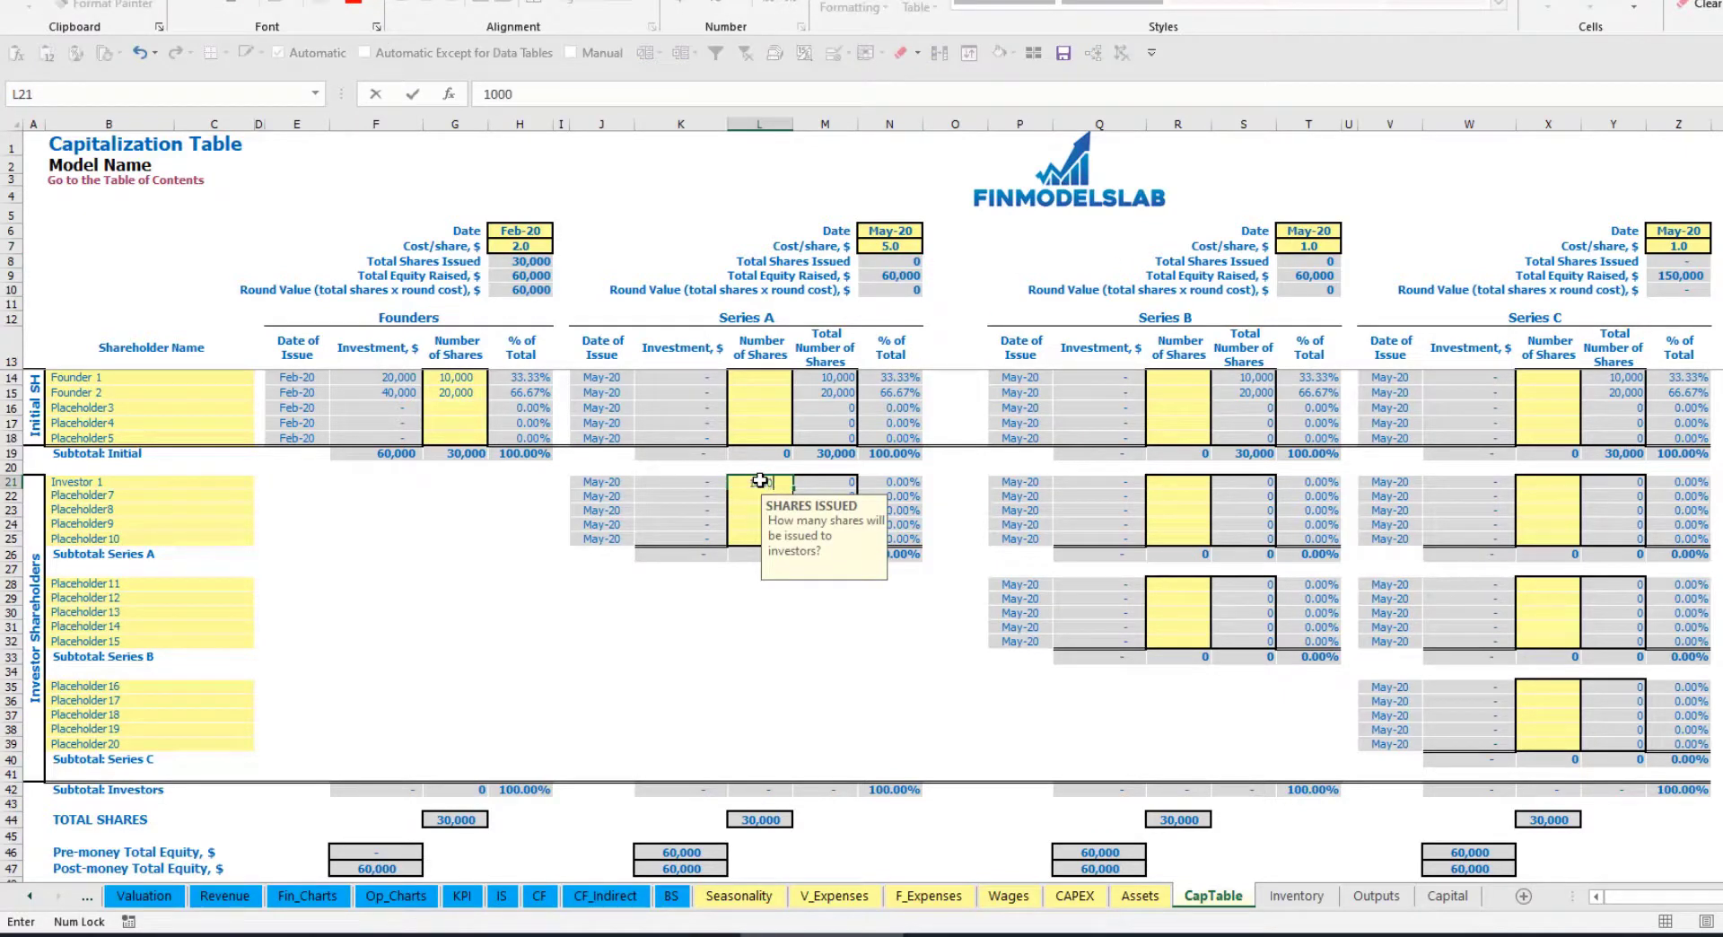
key(Return)
click(688, 623)
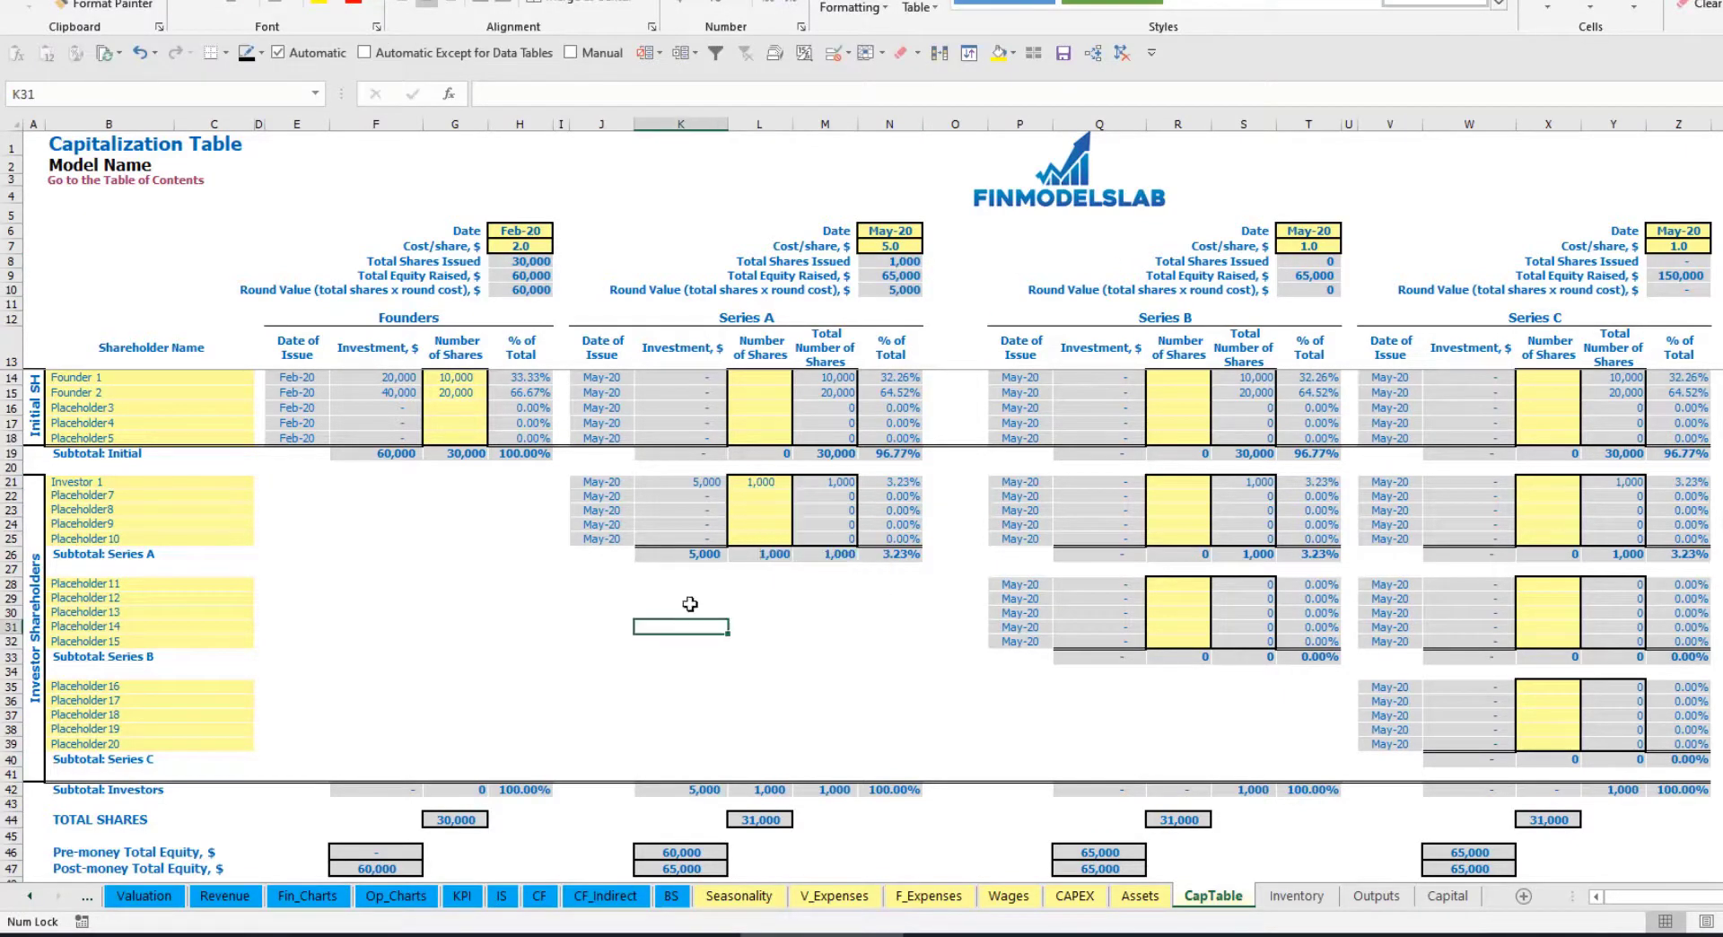
Examine Investor 1's Series A investment, the pre-money and post-money total equity, and the ownership percentages of Investor 1 and both founders
click(693, 483)
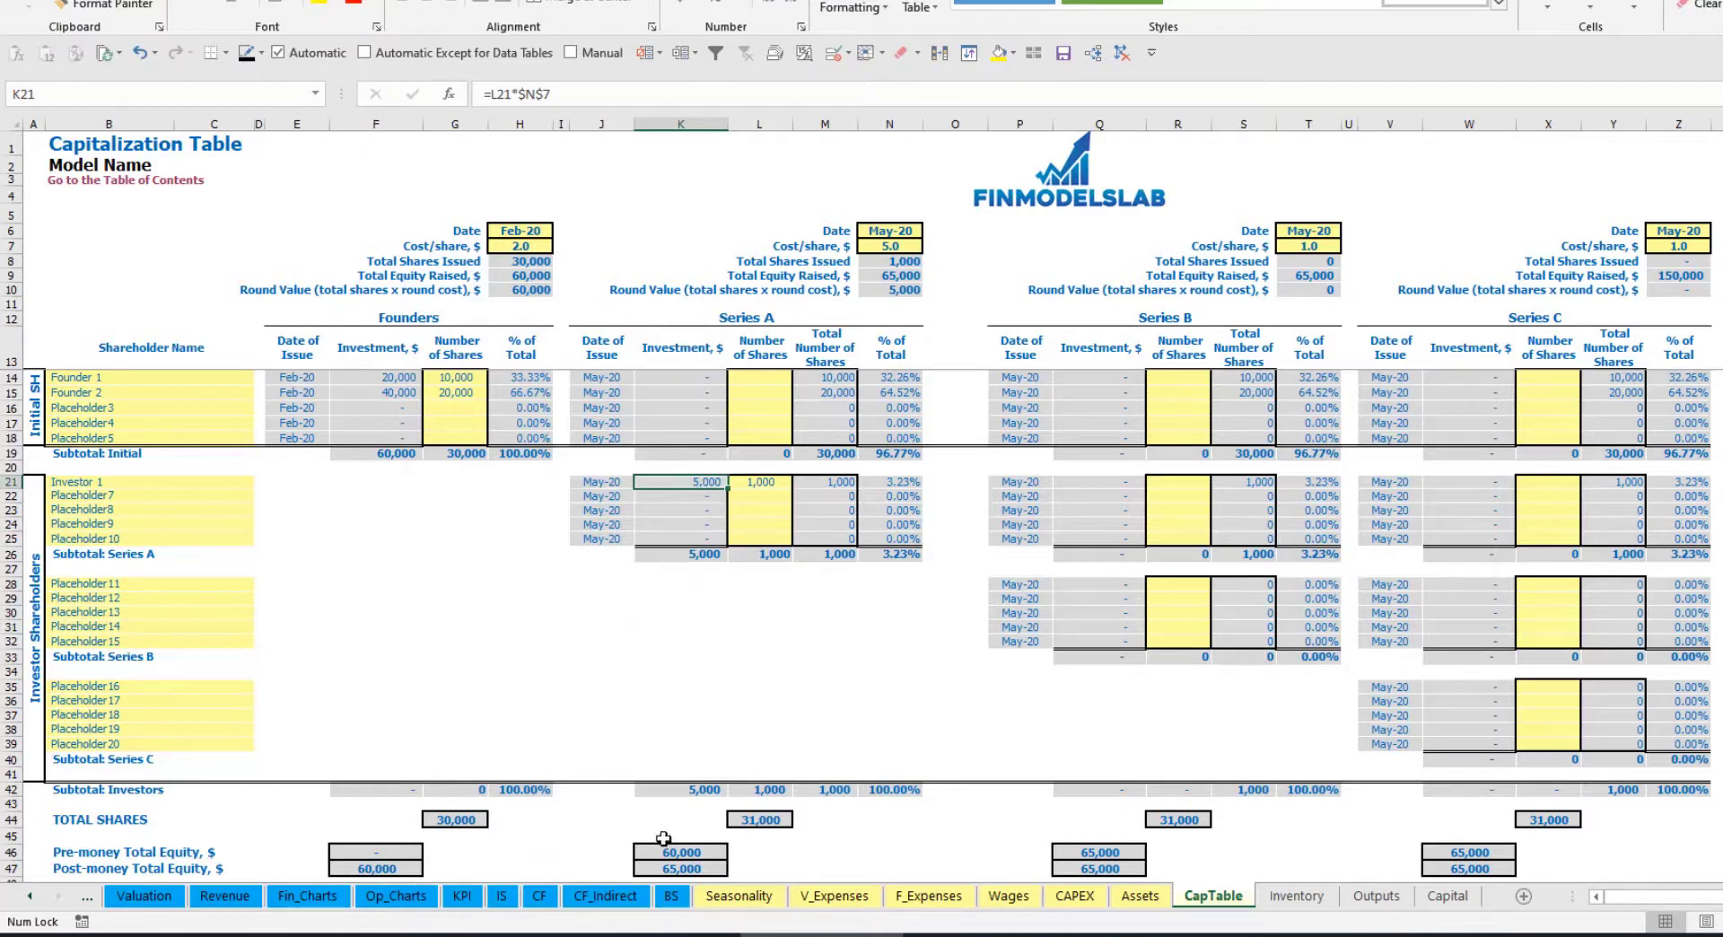
click(667, 847)
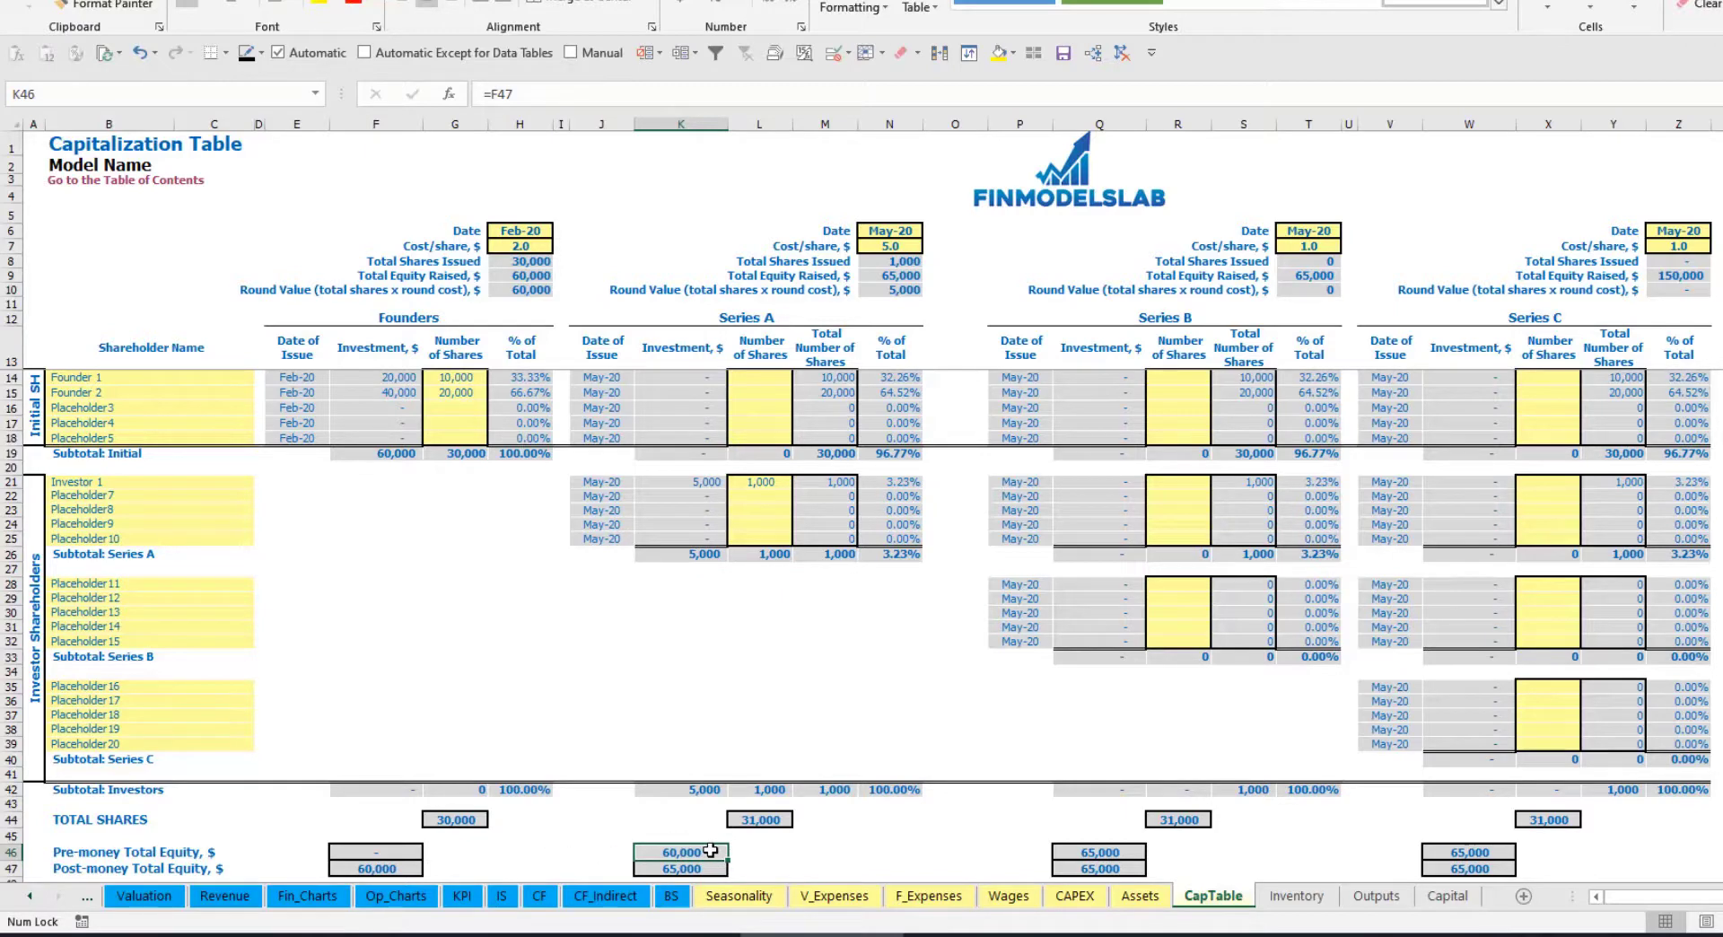
key(Down)
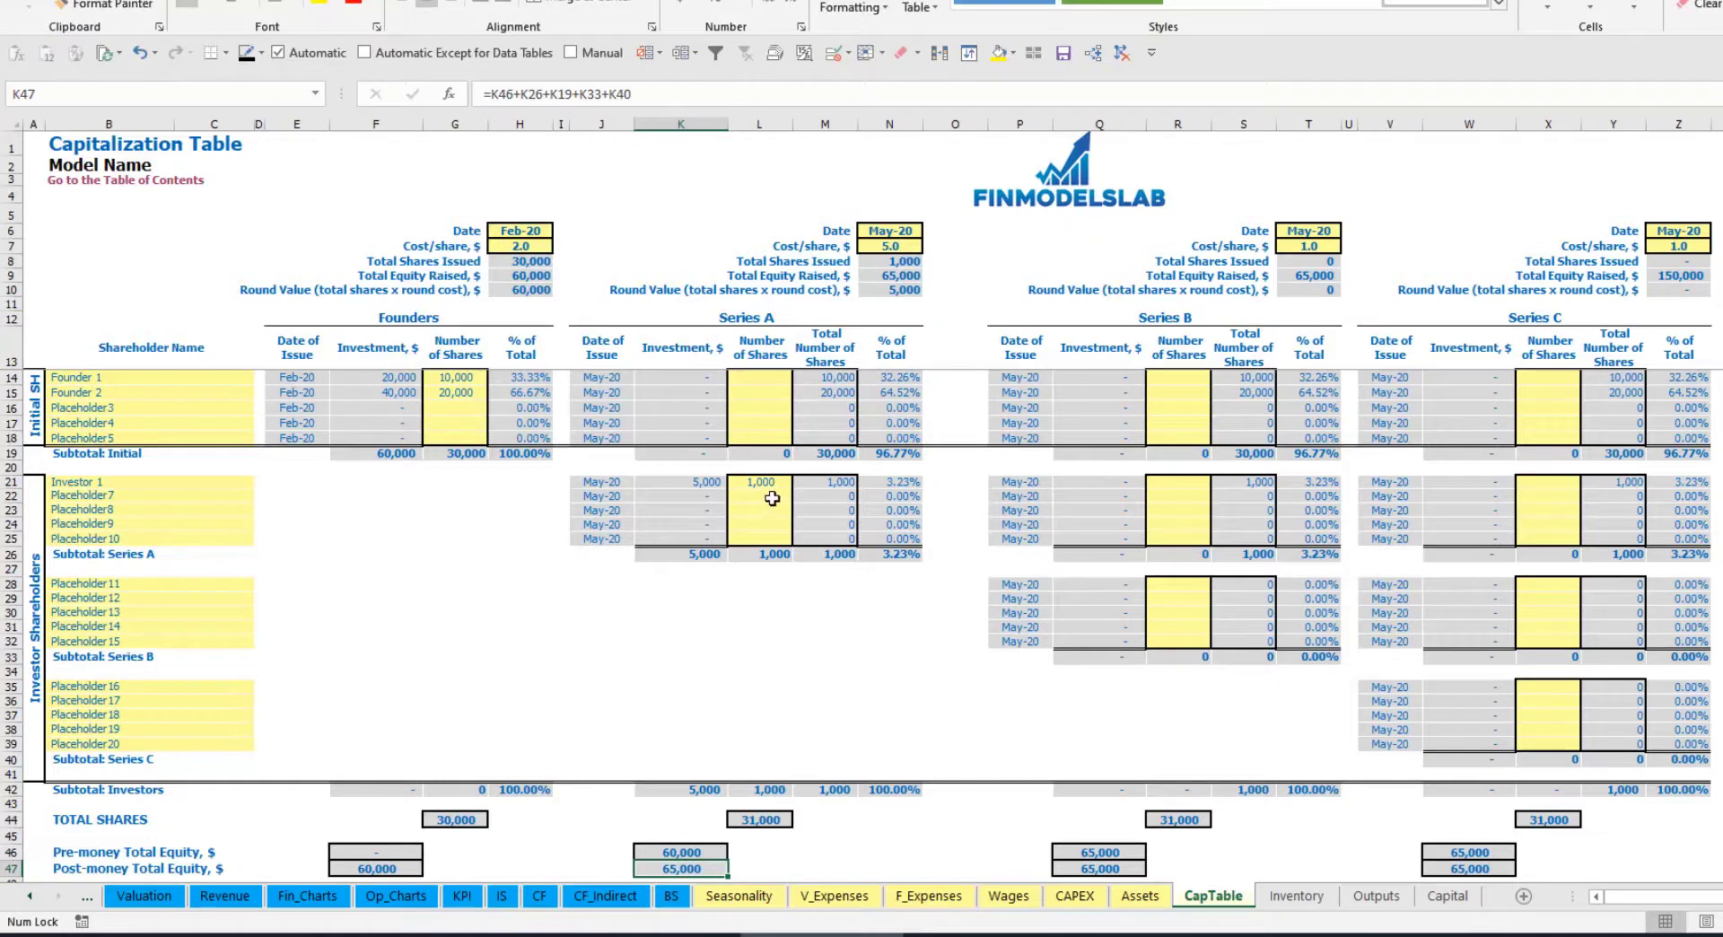
click(875, 481)
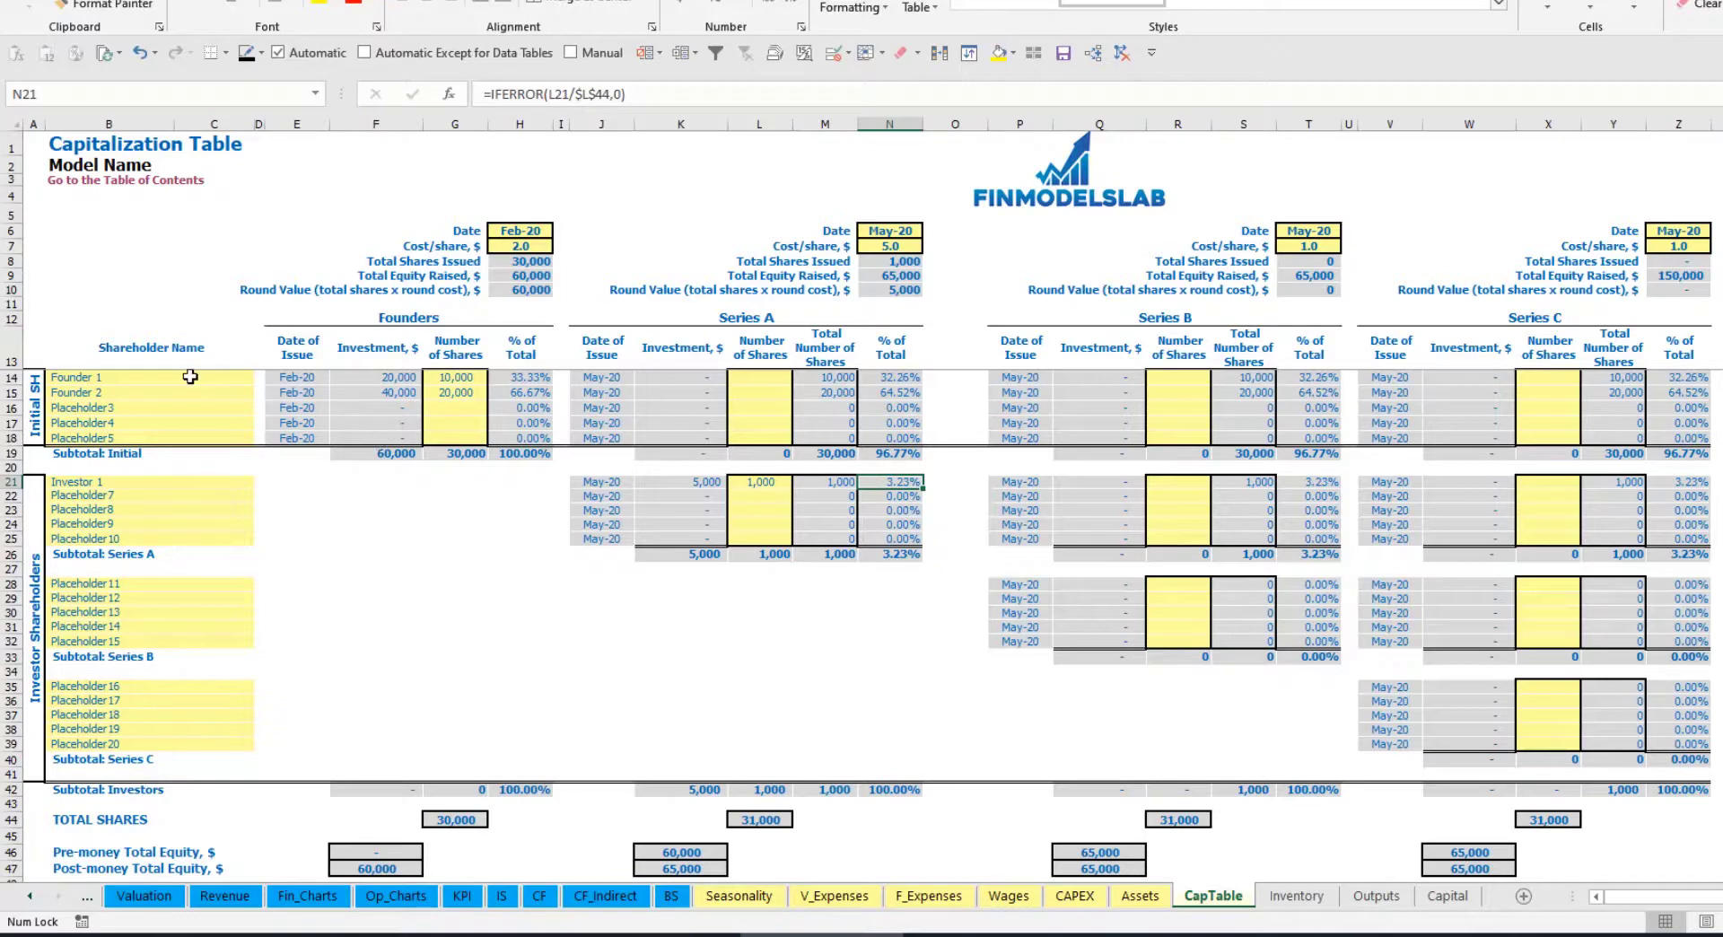
drag(189, 377, 190, 392)
drag(895, 377, 897, 392)
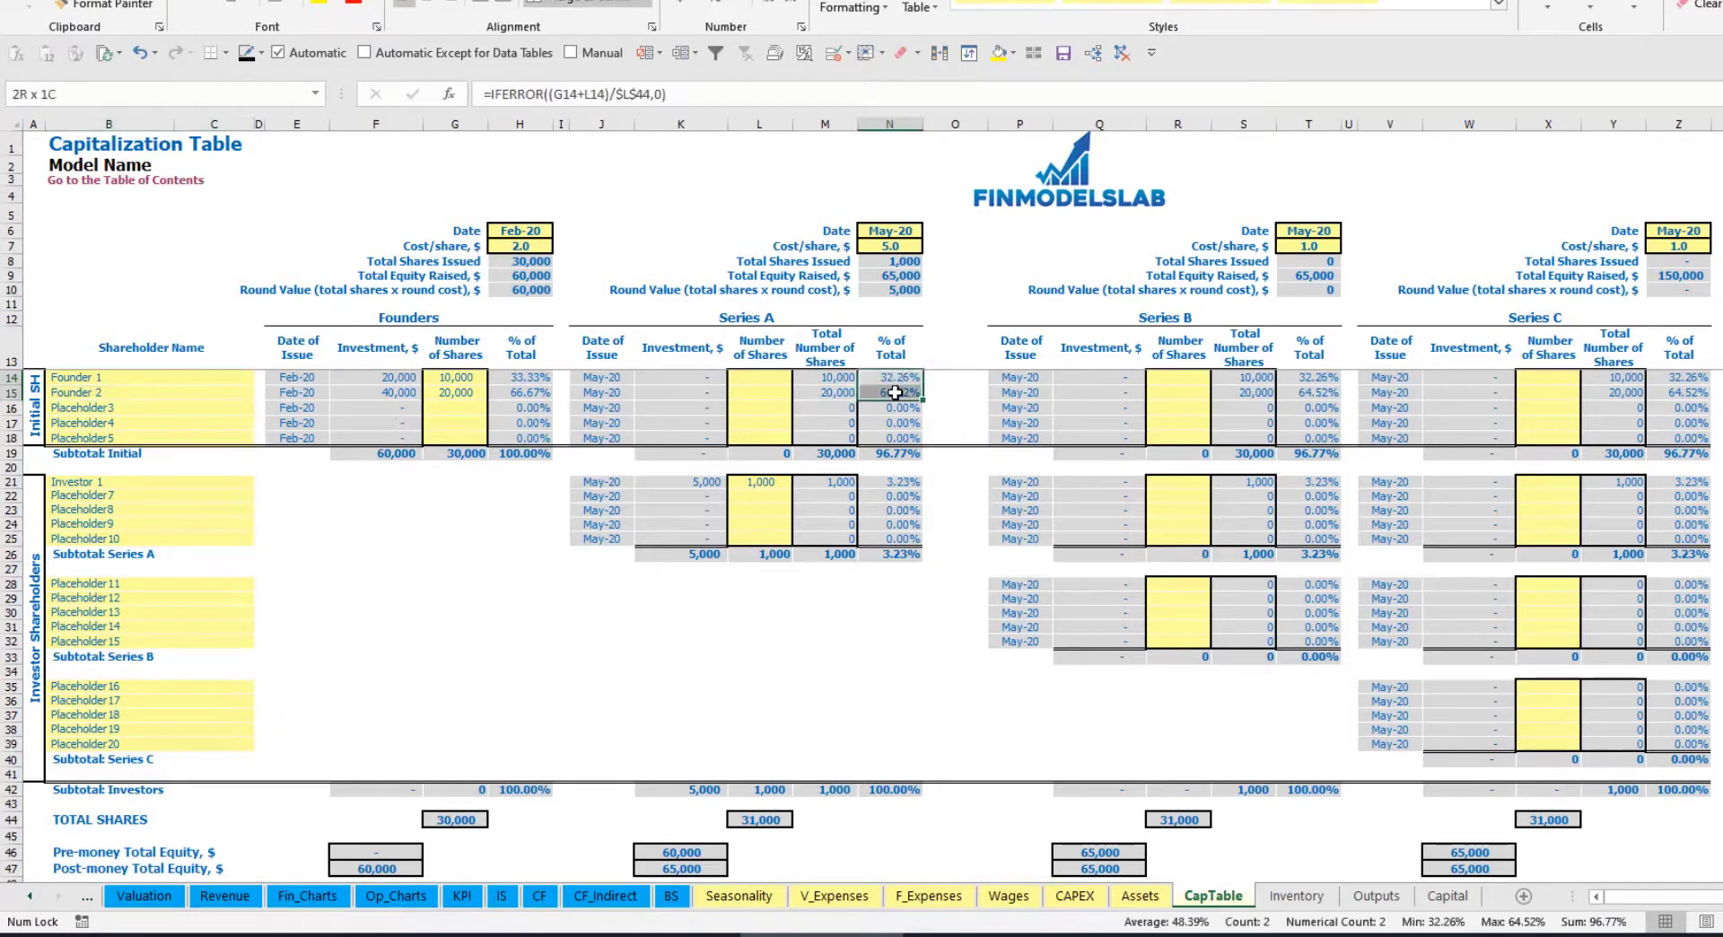
key(Up)
key(Down)
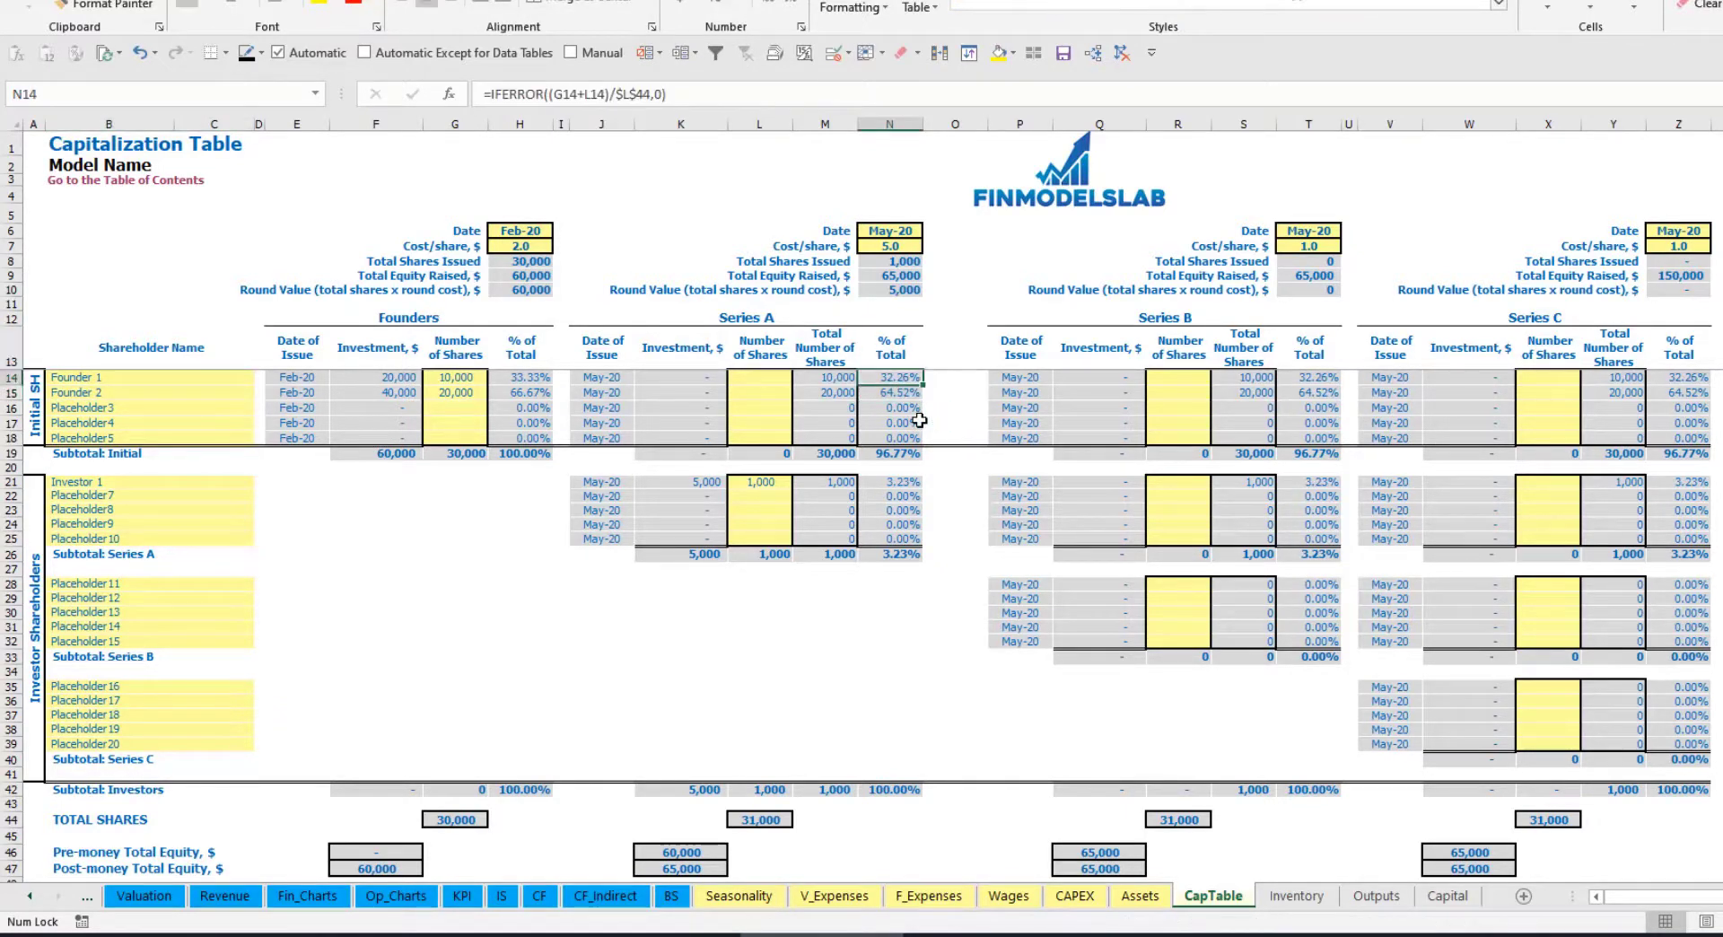
key(Down)
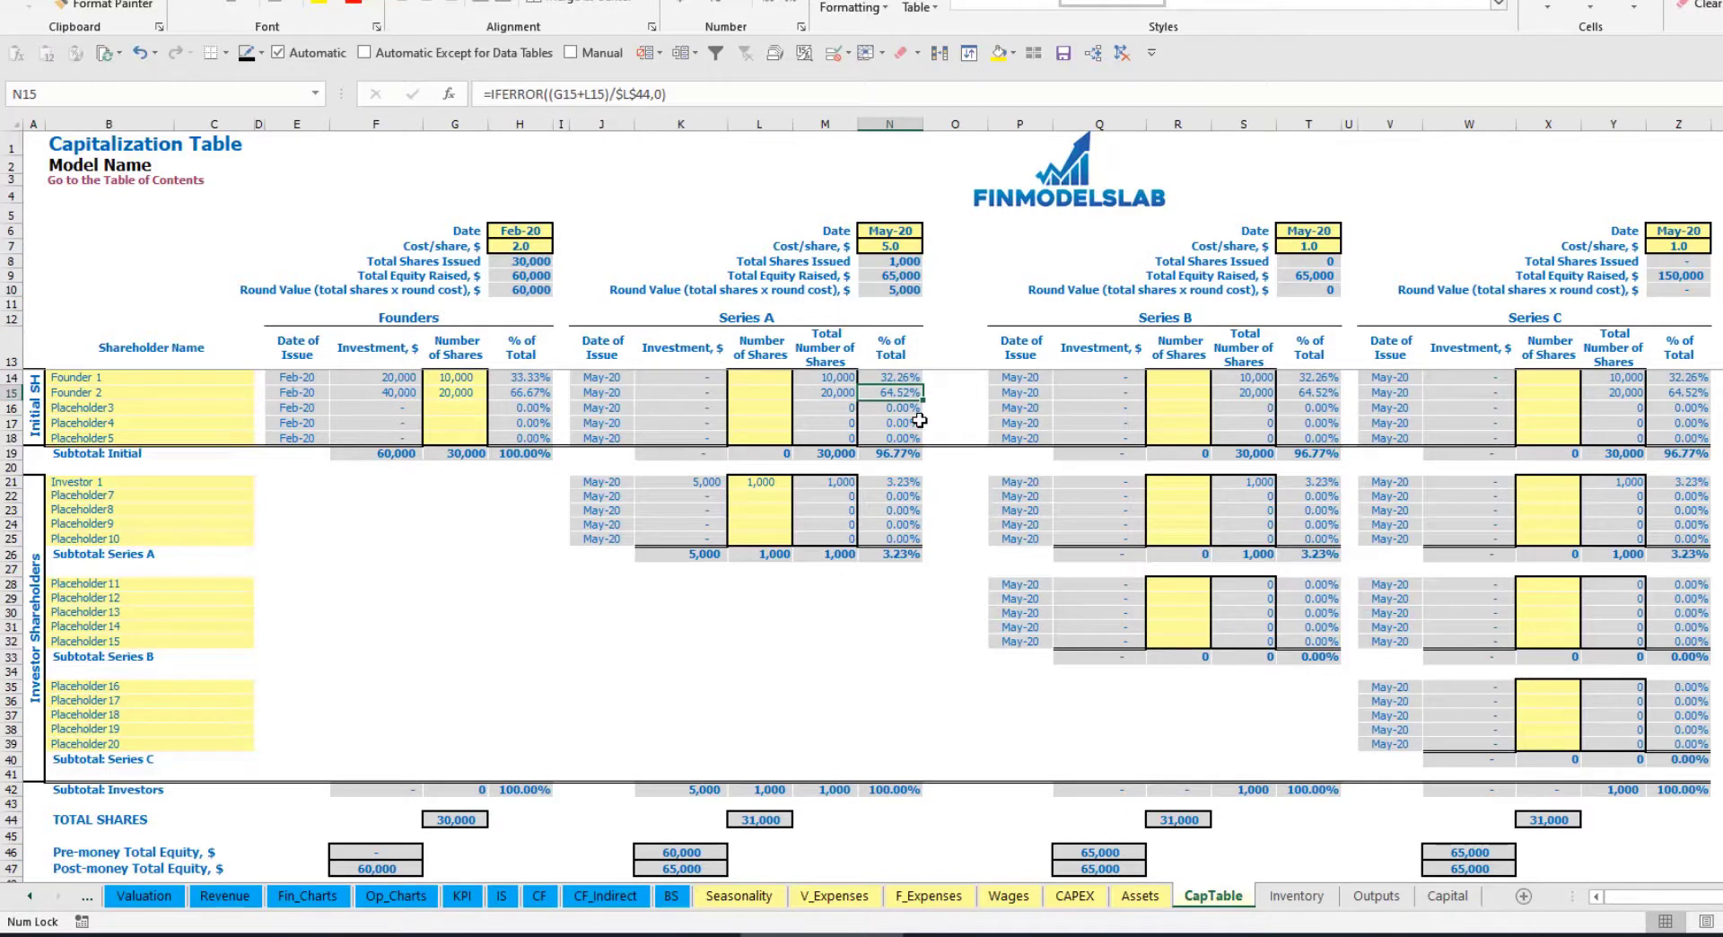
Examine the Series B and Series C shareholder names and the Series A share-count cells in the capitalization table
click(170, 599)
click(148, 687)
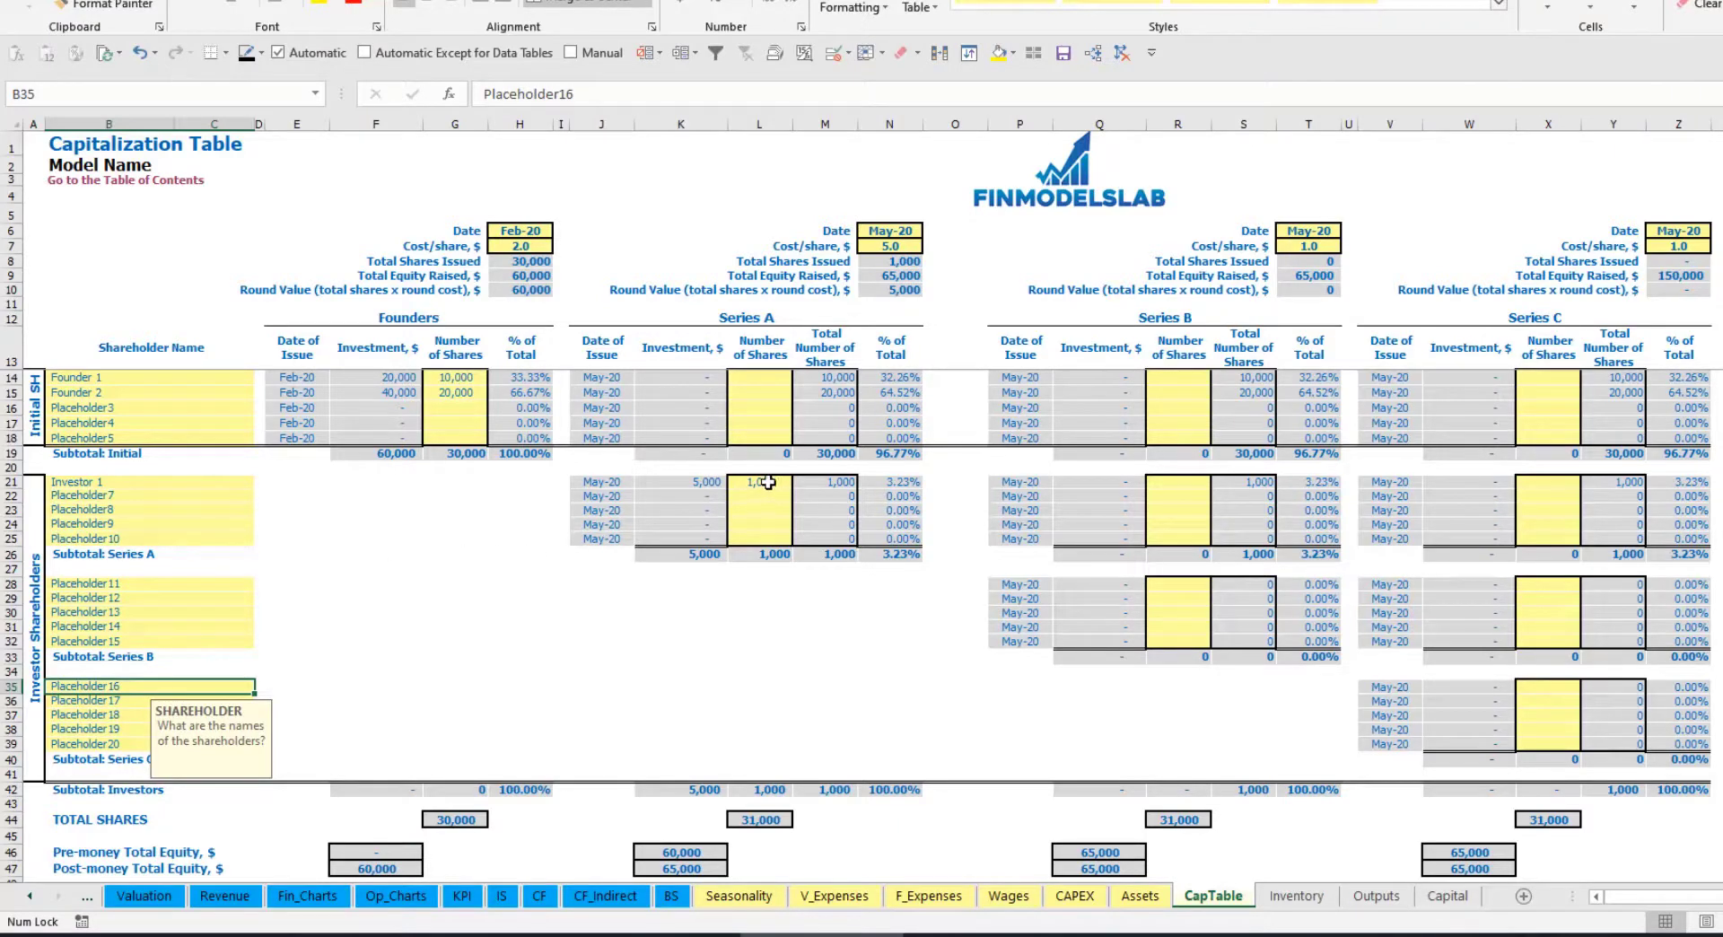
drag(766, 483, 761, 538)
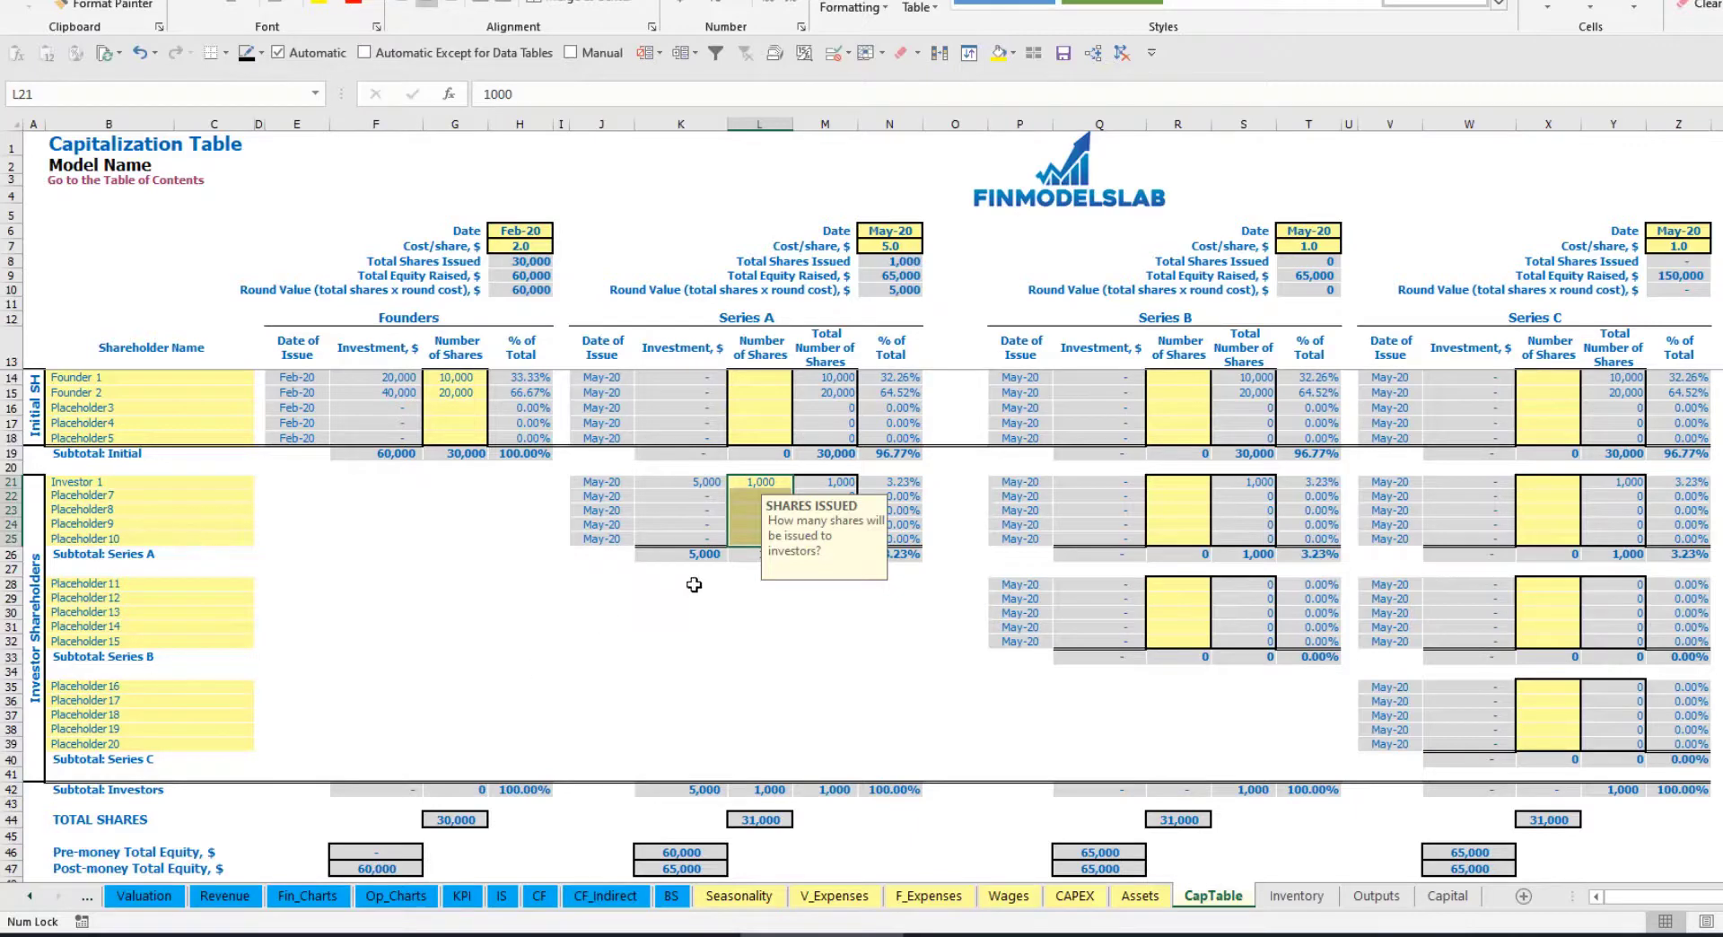
click(783, 614)
Examine the February and May 2020 ordinary equity raisings in the cash flow statement and ordinary equity in the balance sheet
click(539, 903)
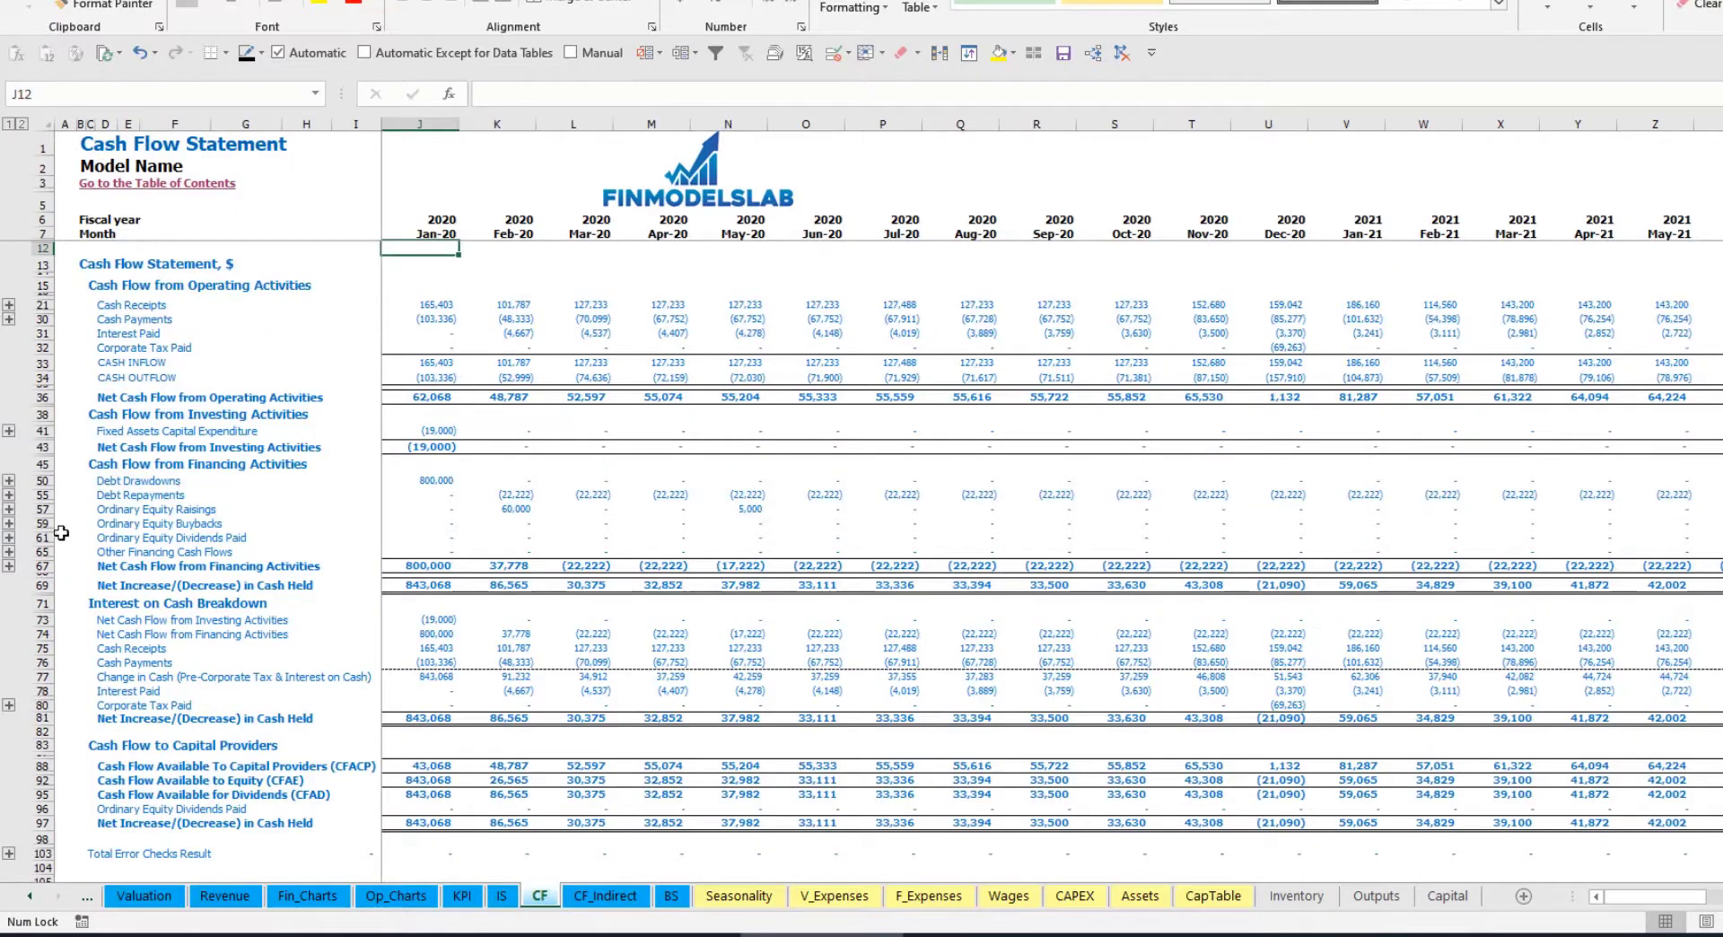
click(40, 509)
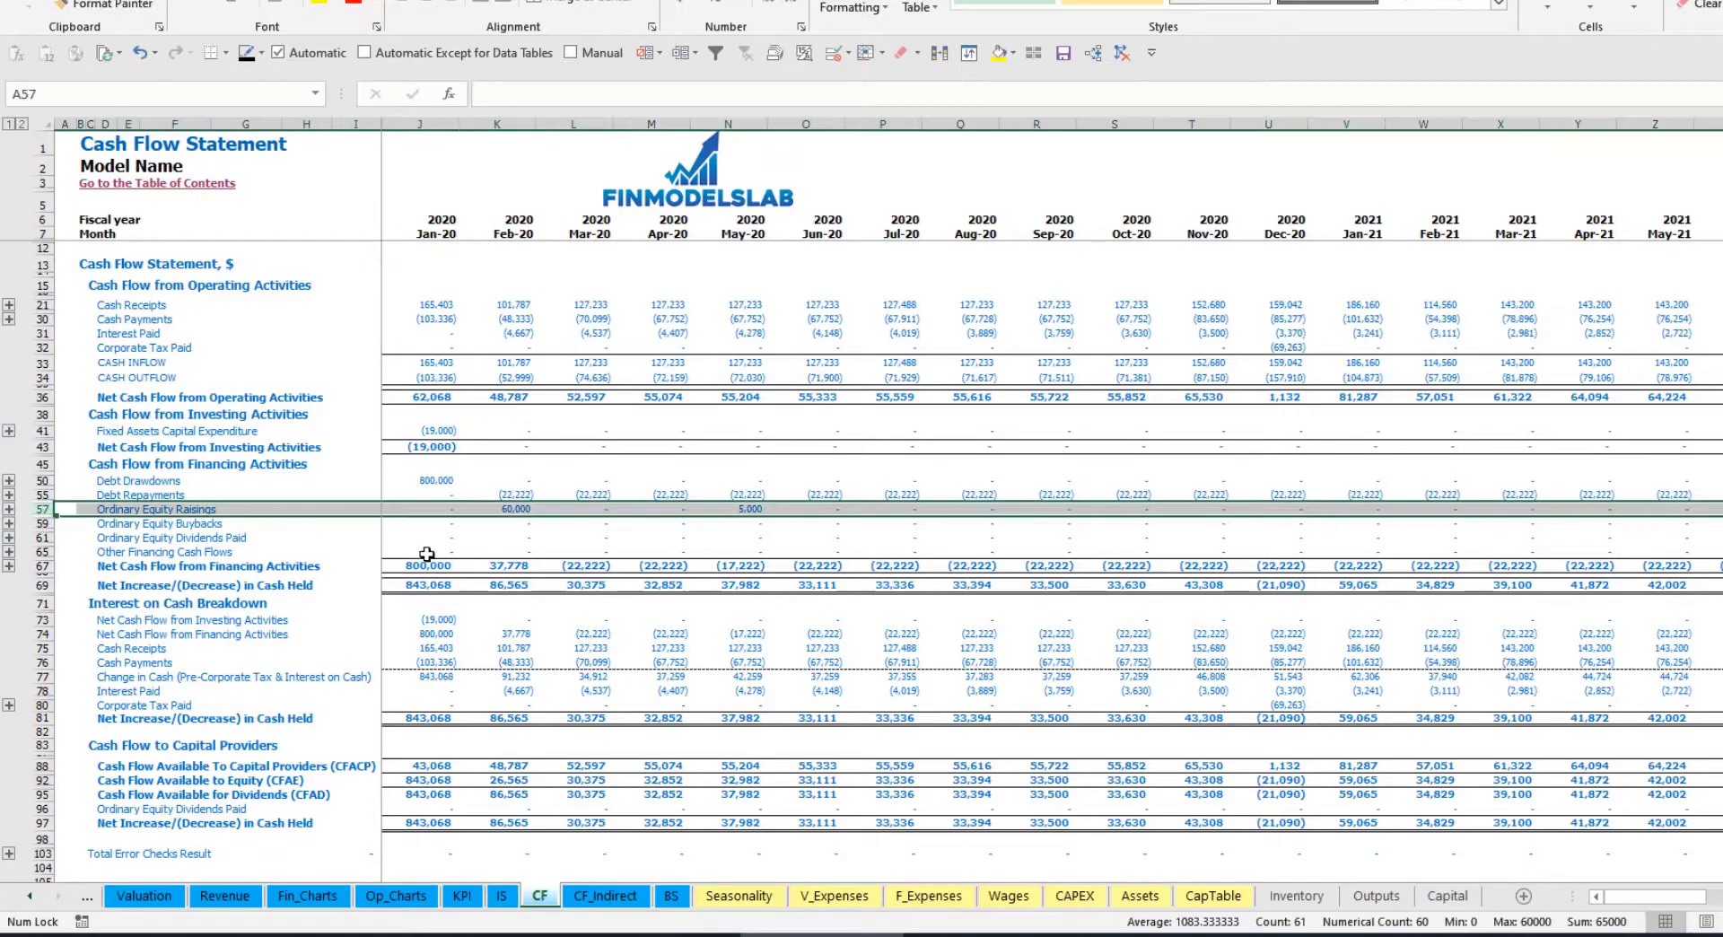
click(524, 513)
click(748, 509)
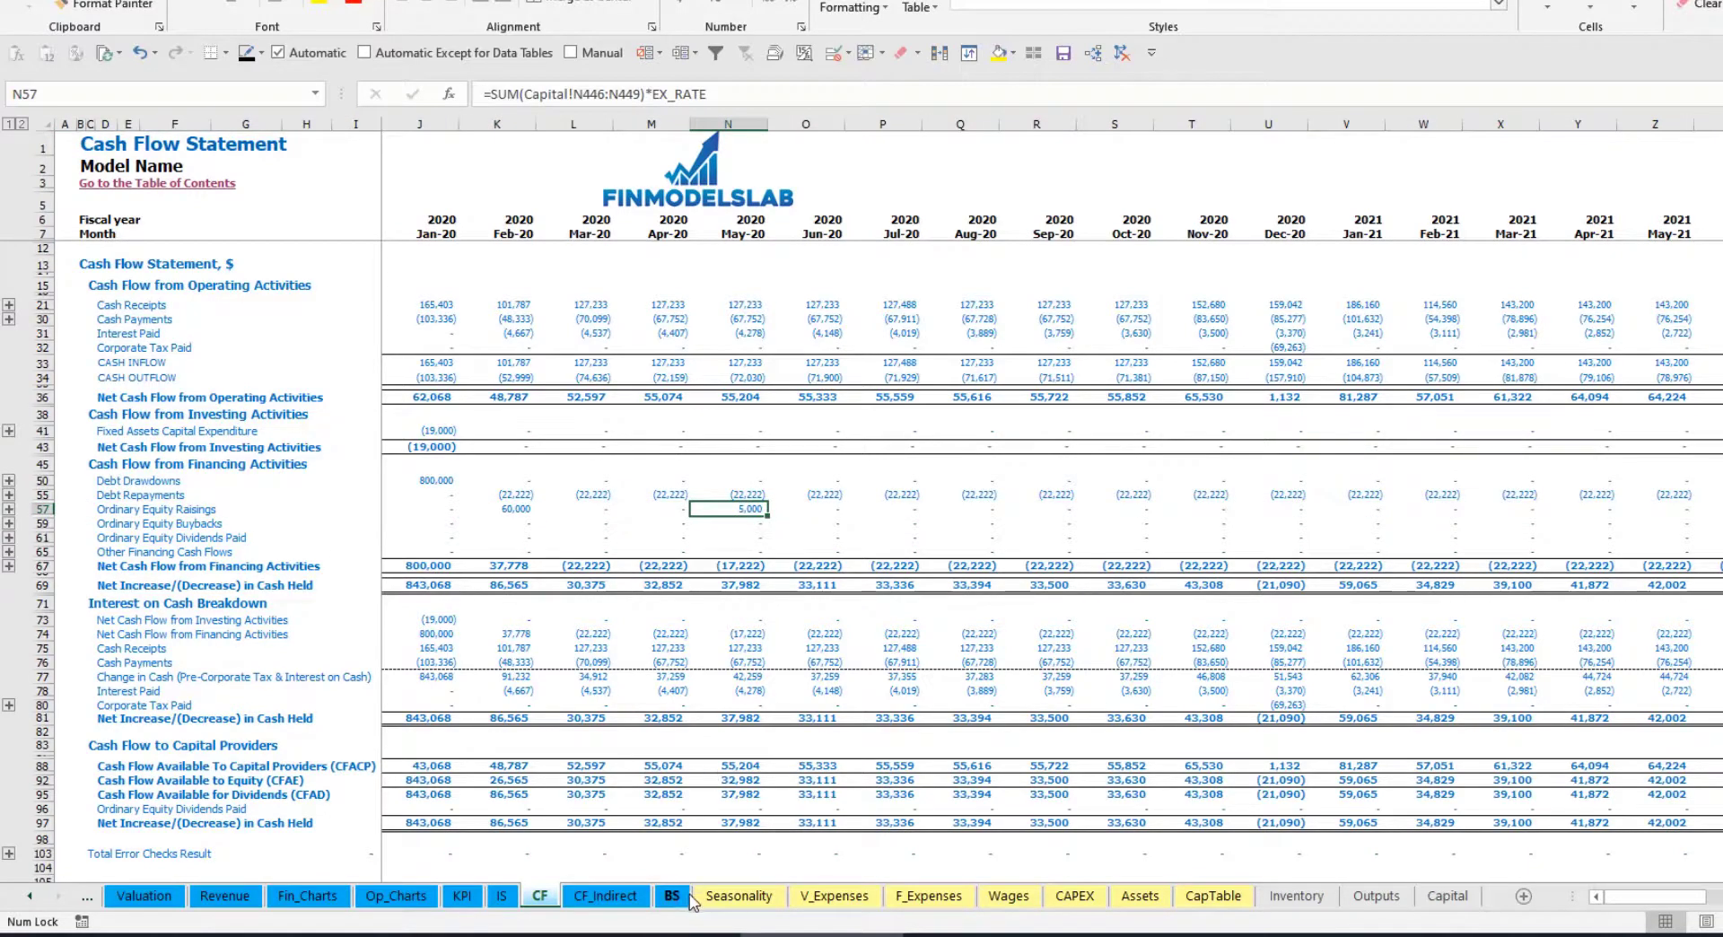
click(687, 896)
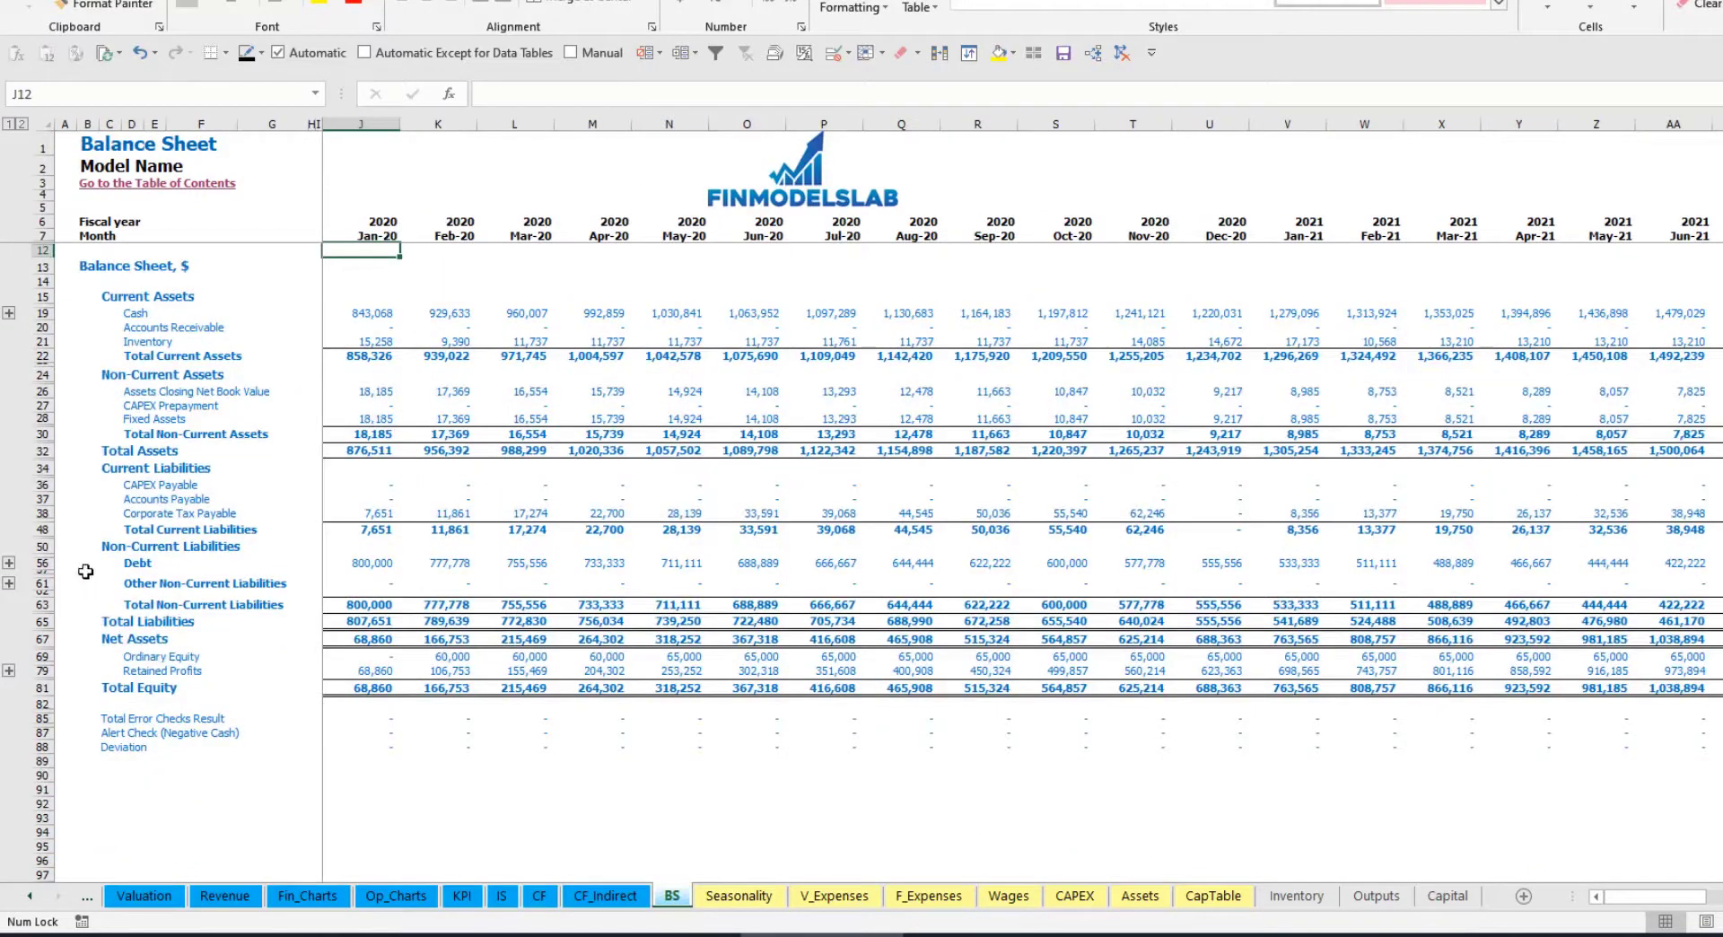
click(43, 657)
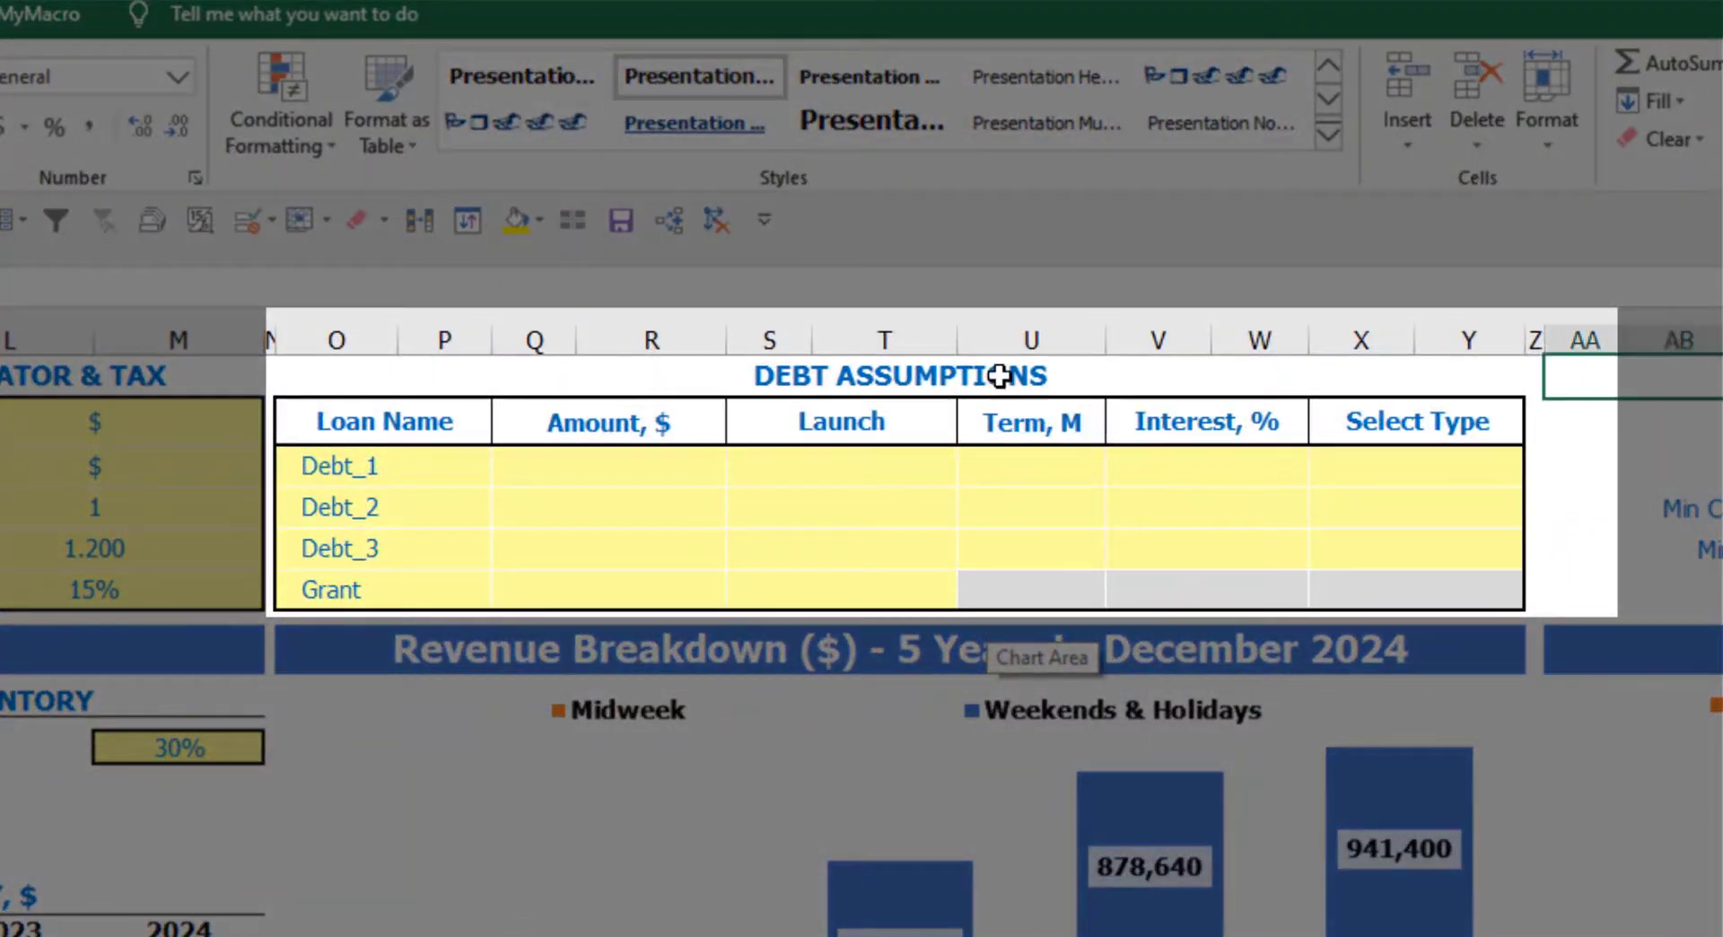
Set Debt_1's repayment type to Annuity in the dashboard's debt assumptions
click(998, 375)
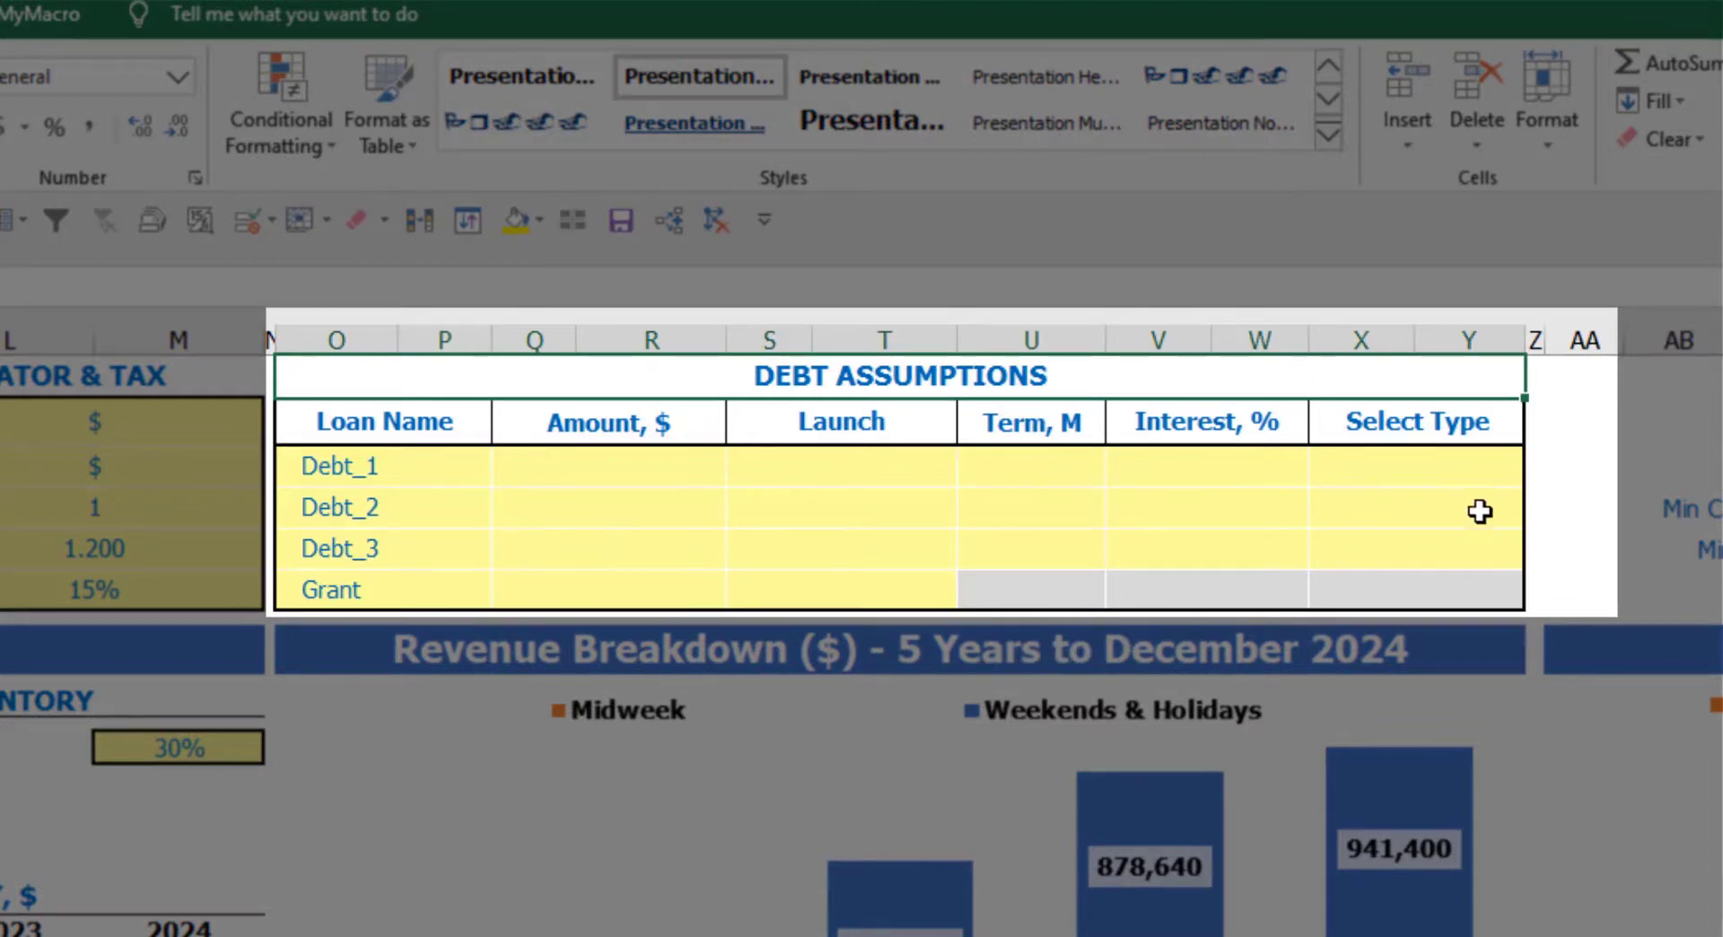
click(1507, 462)
click(1538, 471)
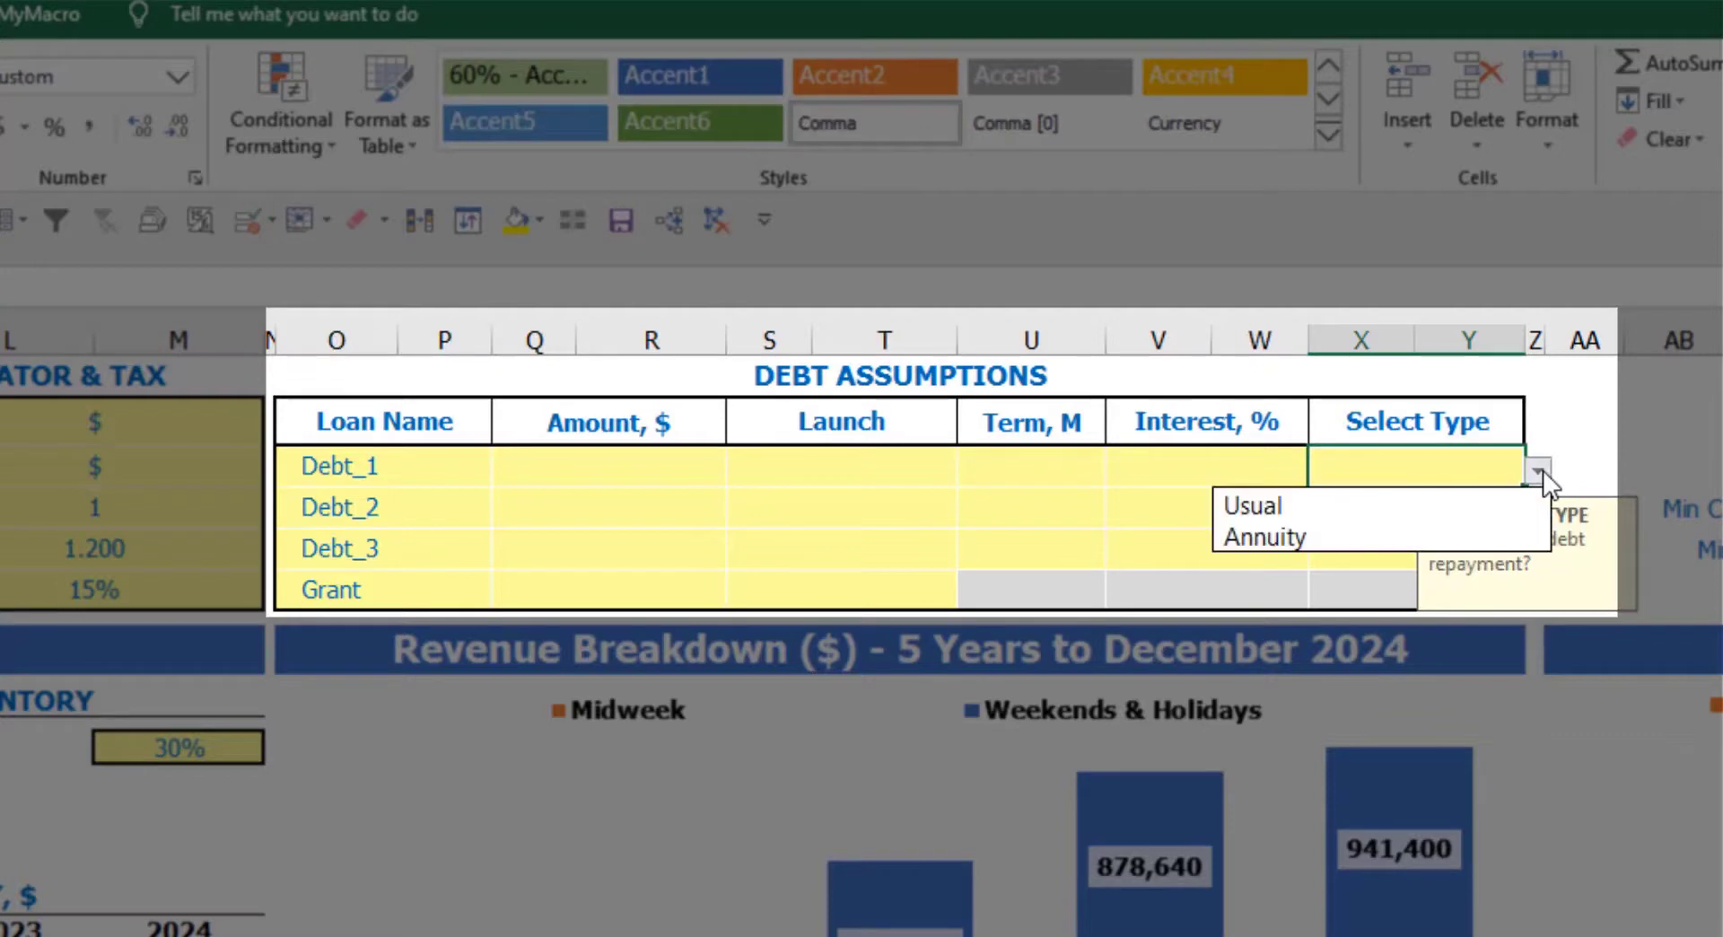
click(1495, 526)
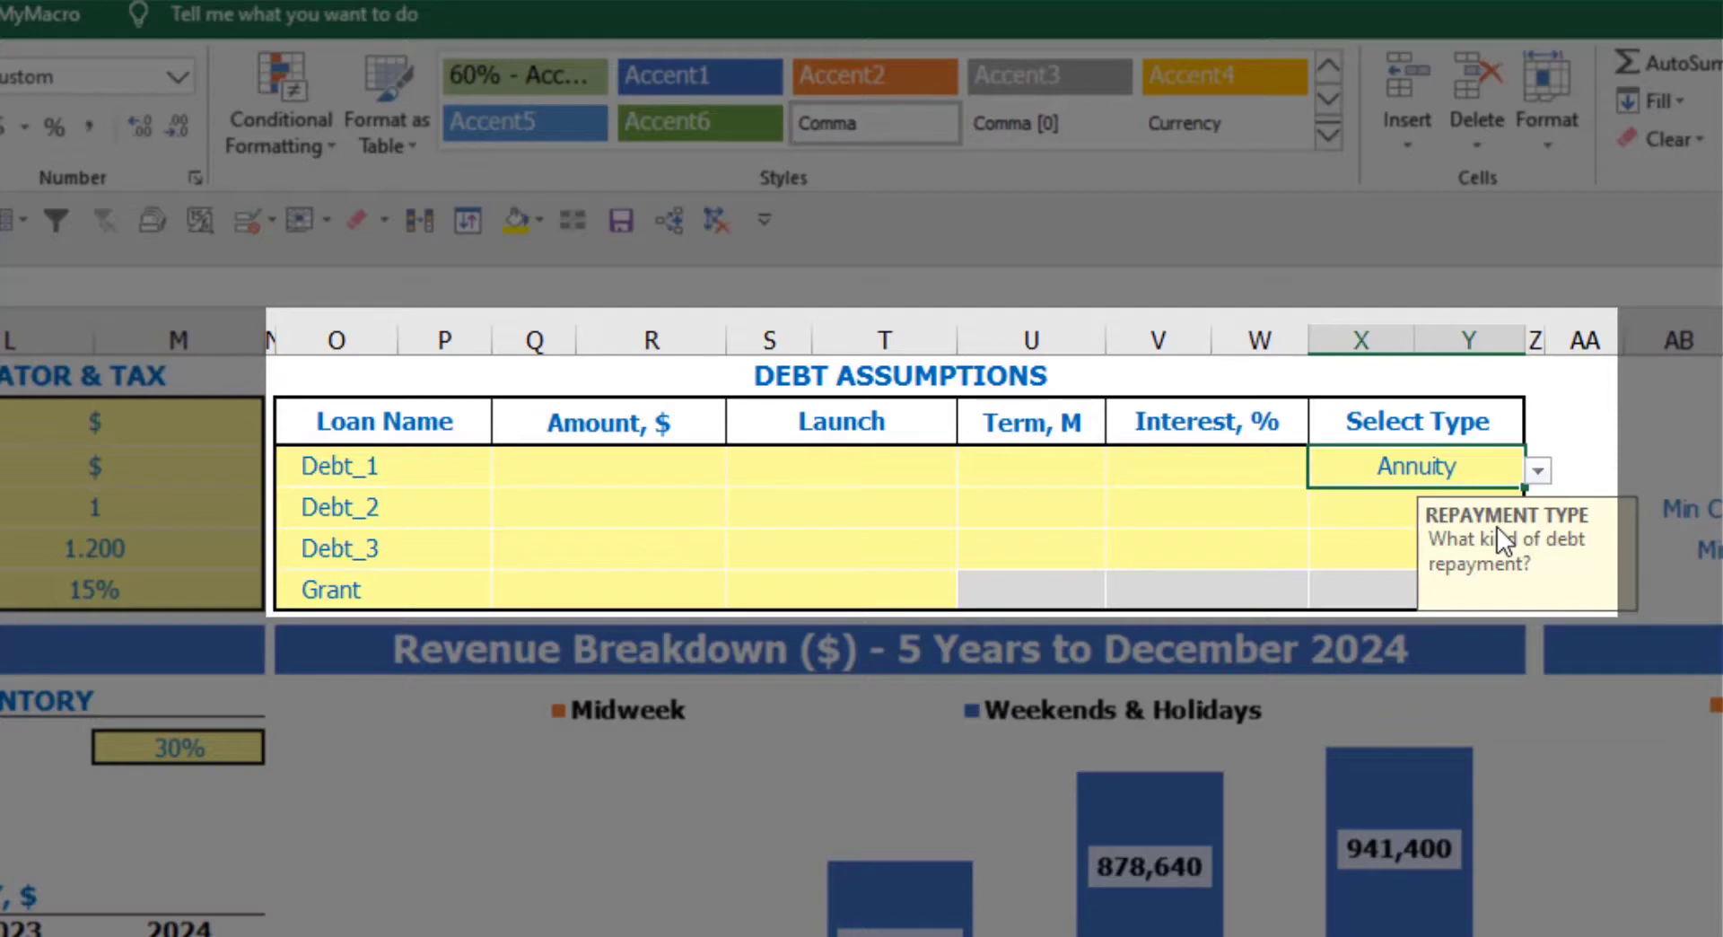
Set Debt_1's repayment type to Usual and its amount to $1,000,000
click(1537, 470)
click(1479, 502)
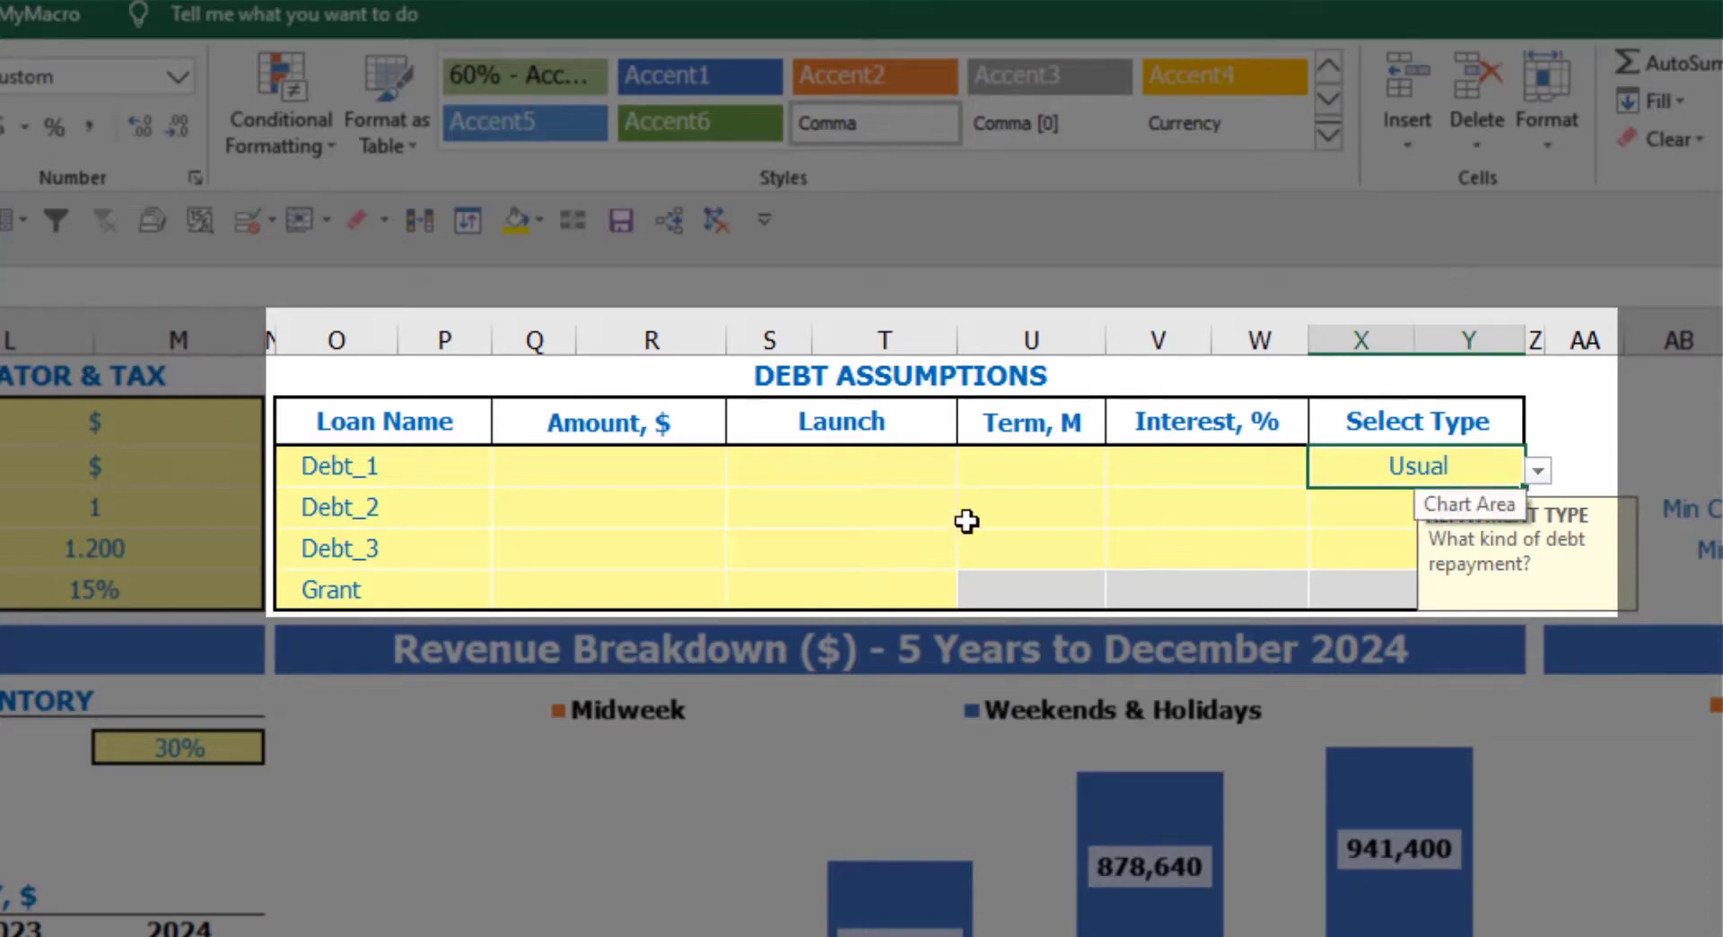
click(679, 468)
text(1,00)
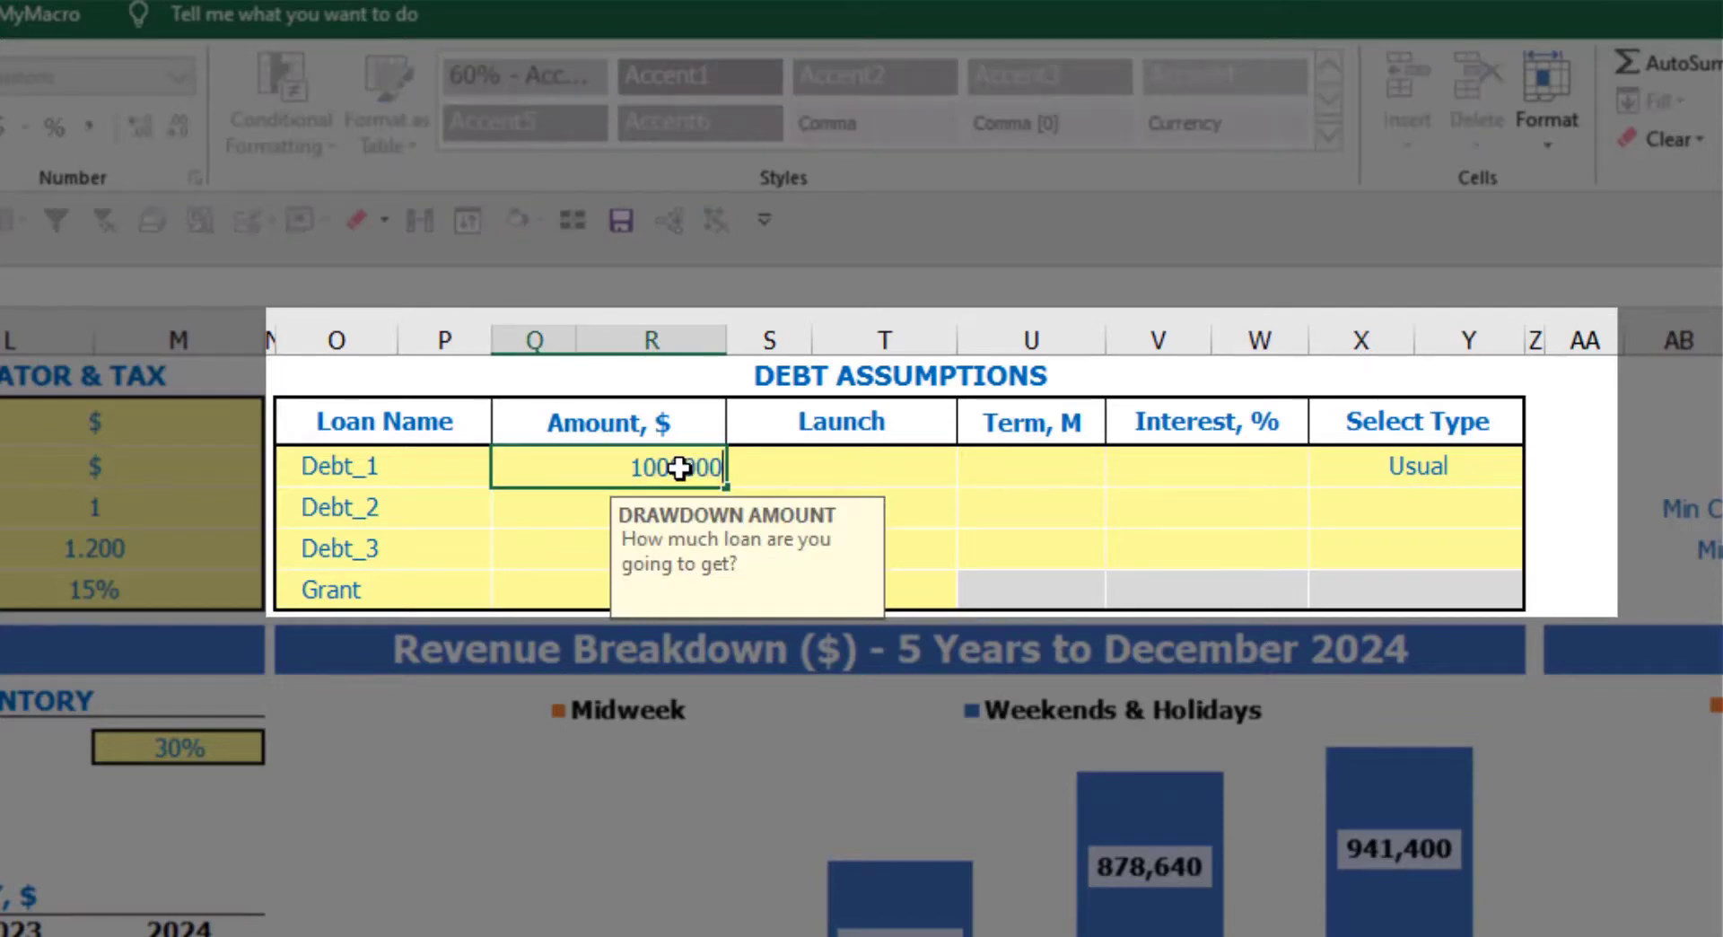
text(0,000)
key(Return)
Set Debt_1's launch date to Feb-20
click(947, 465)
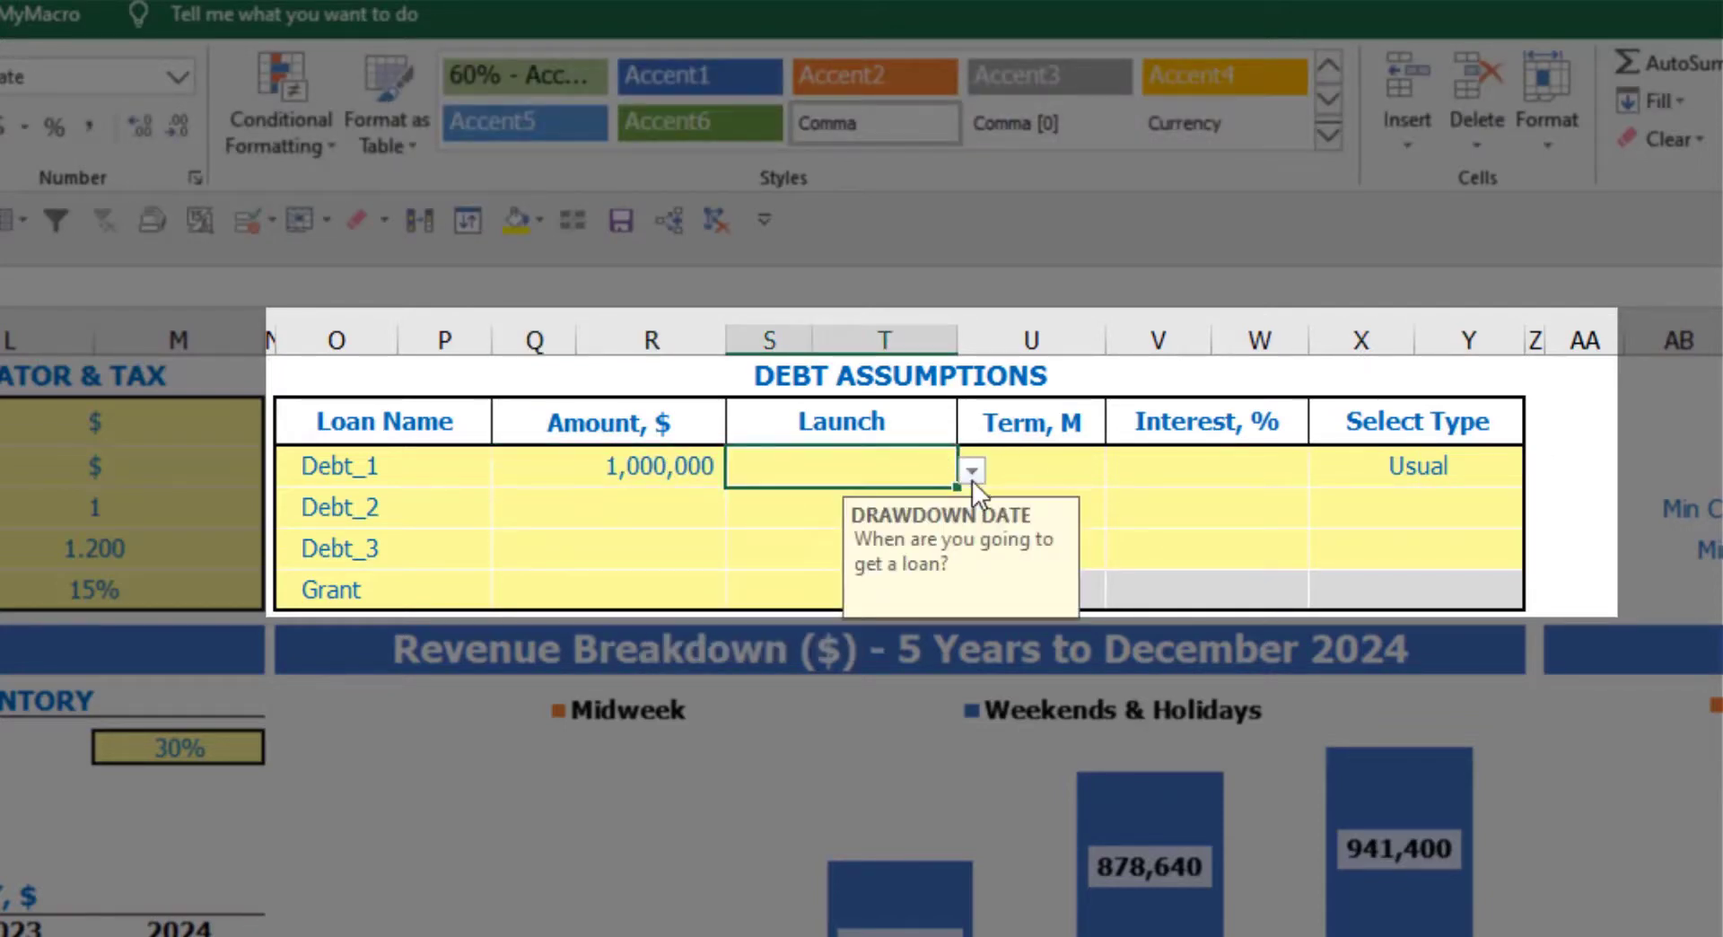
click(972, 481)
click(892, 531)
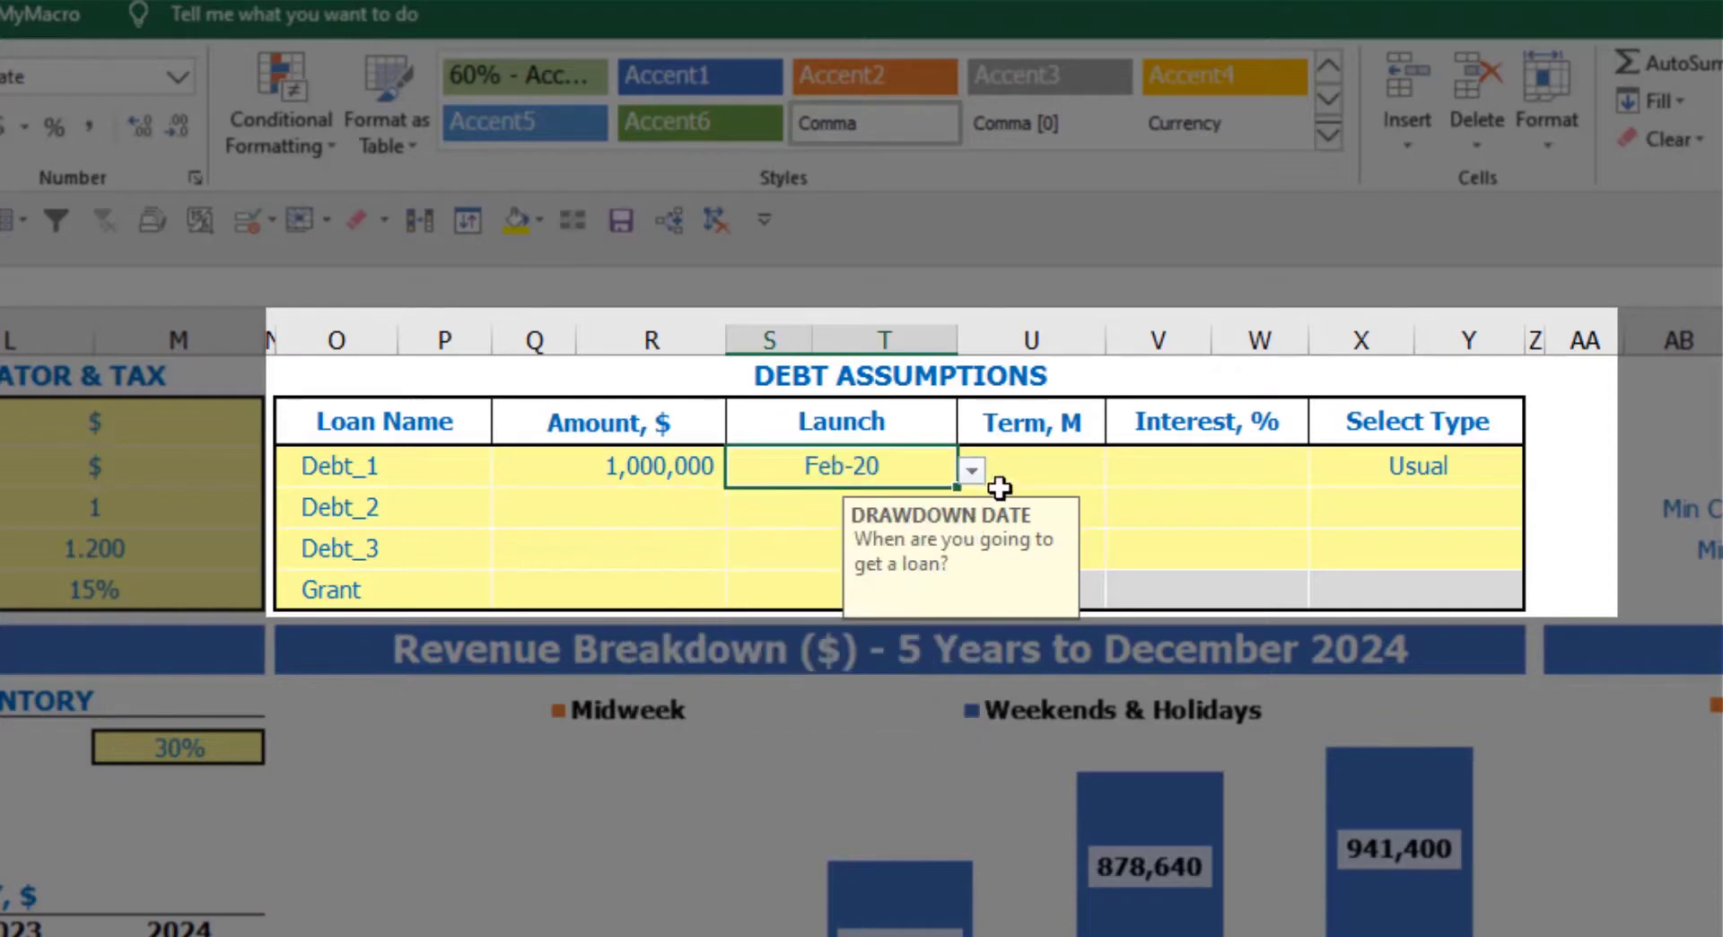
Set Debt_1's term to 60 months and its interest rate to 5%
click(1034, 455)
text(60)
key(Return)
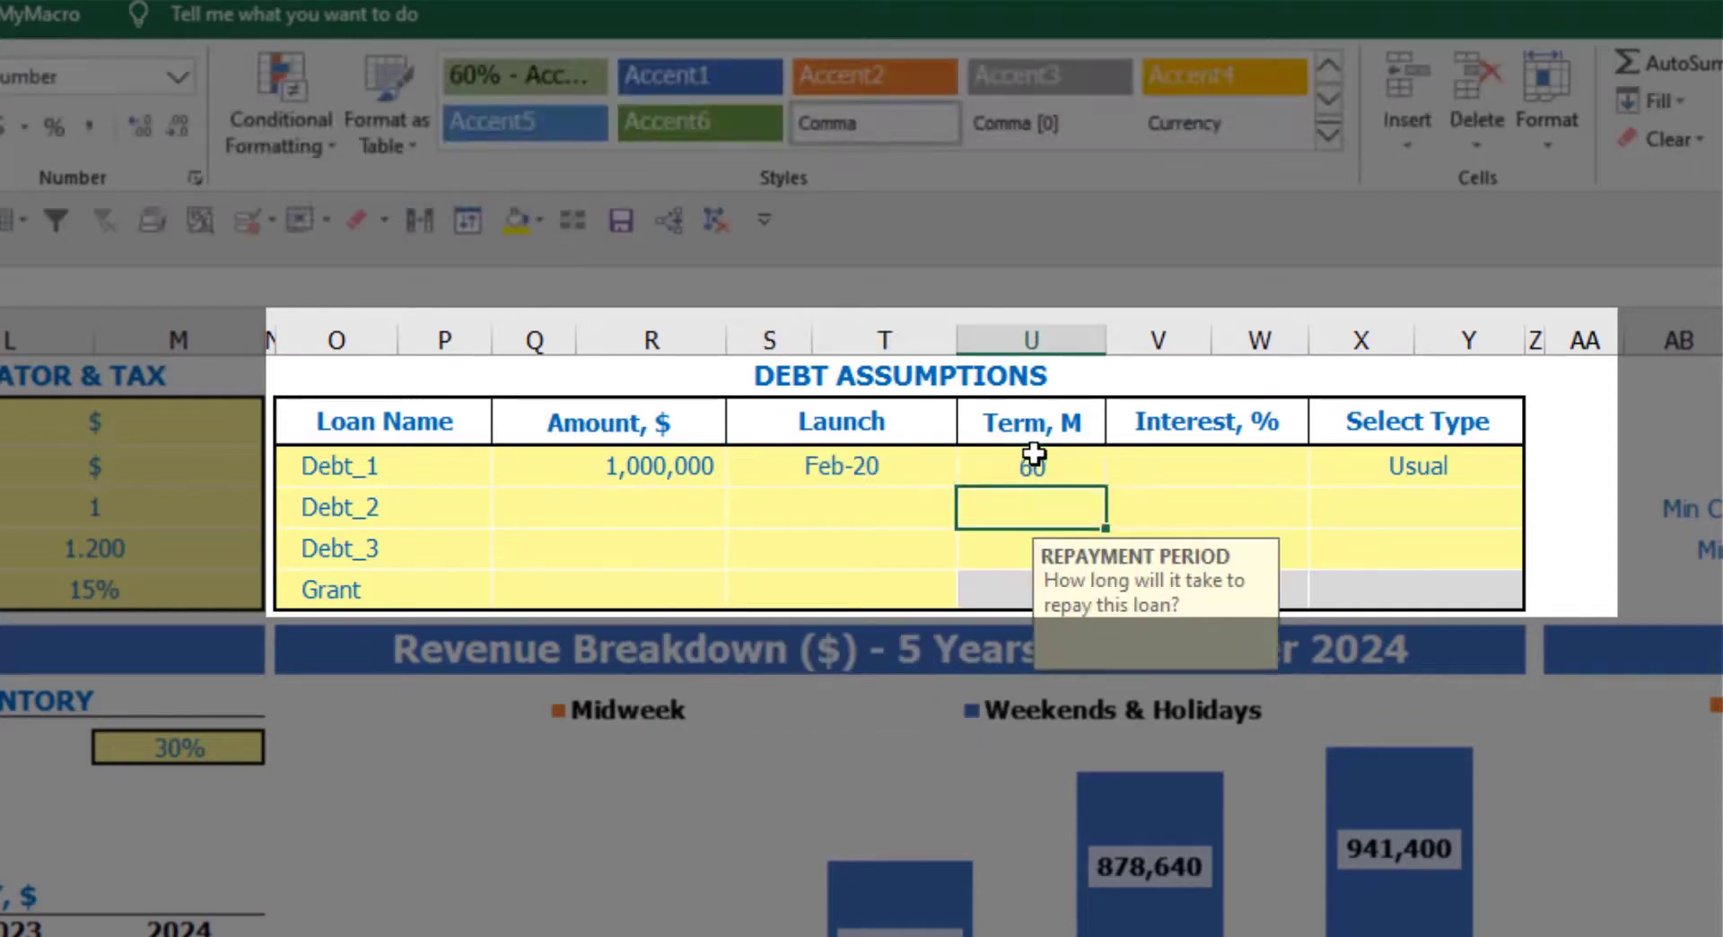
click(1135, 463)
text(5)
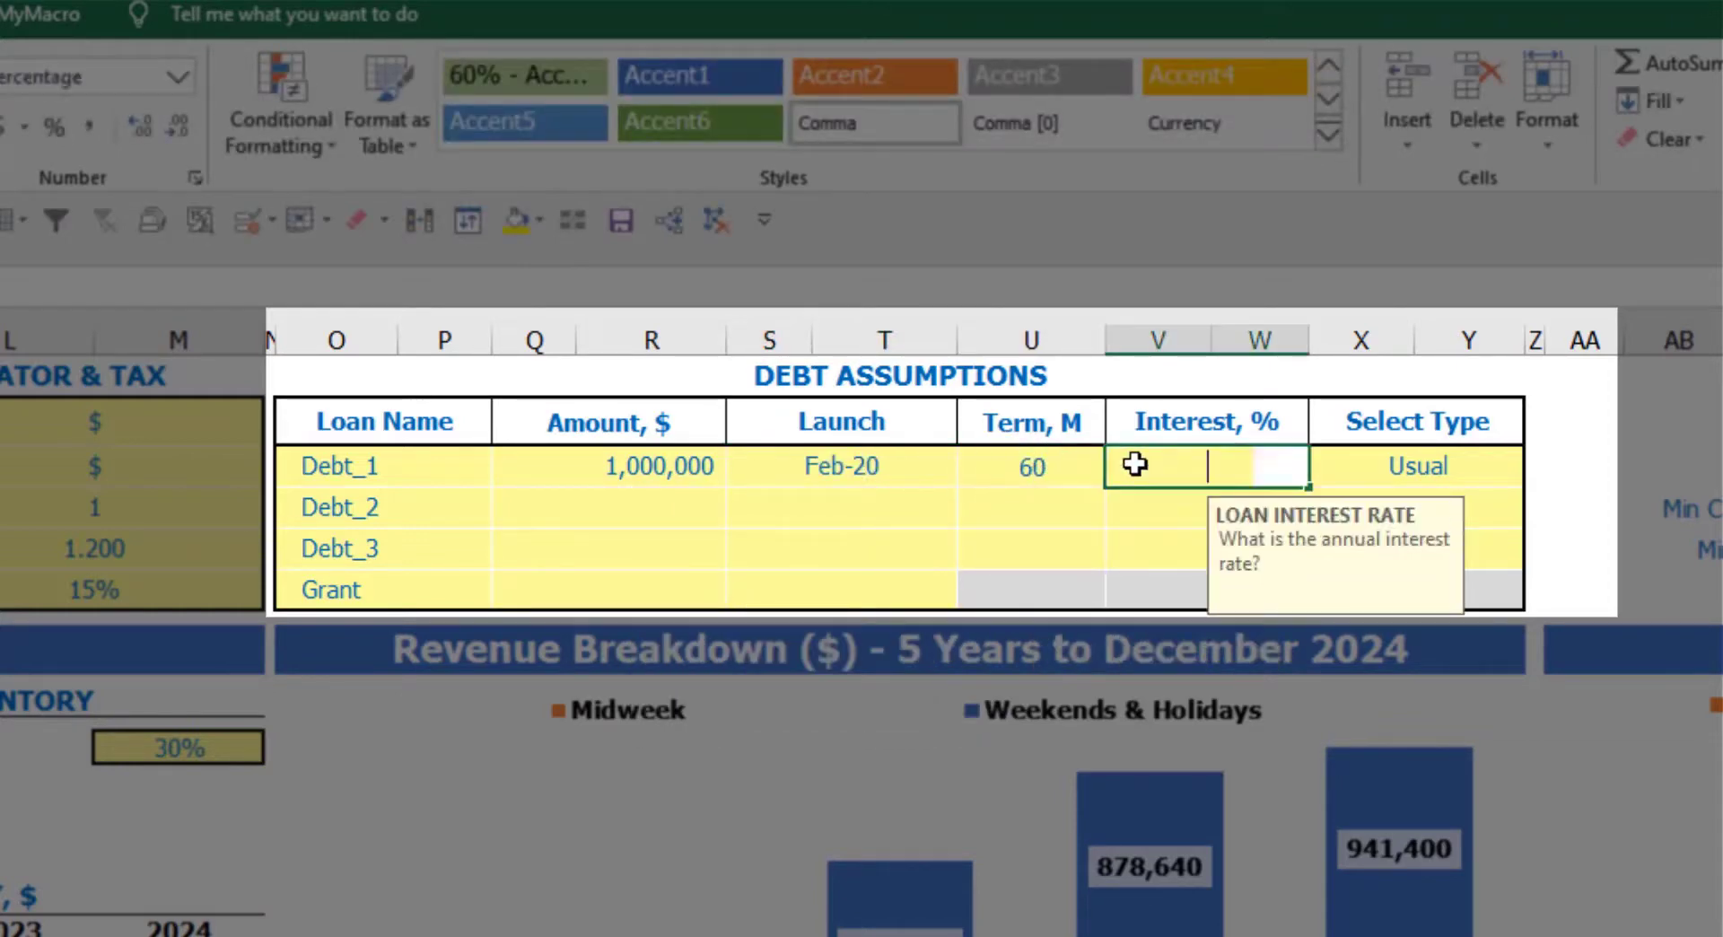
key(Return)
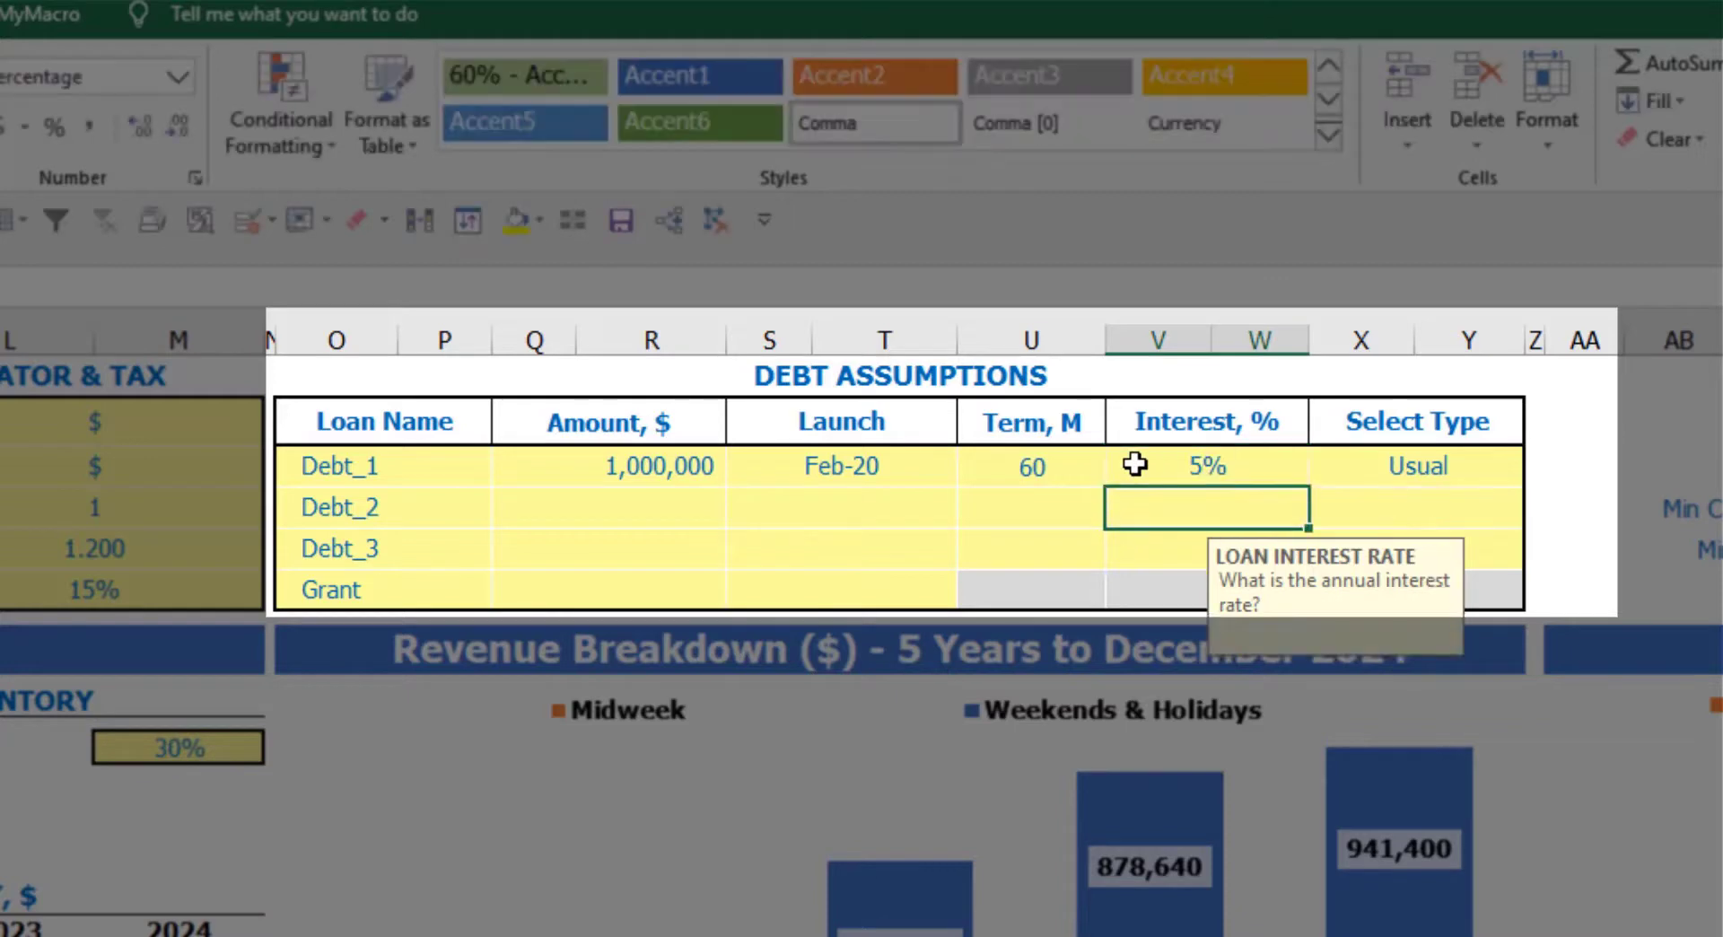
Set the Grant's amount to $500,000 and its launch date to Mar-20 in the debt assumptions
click(634, 596)
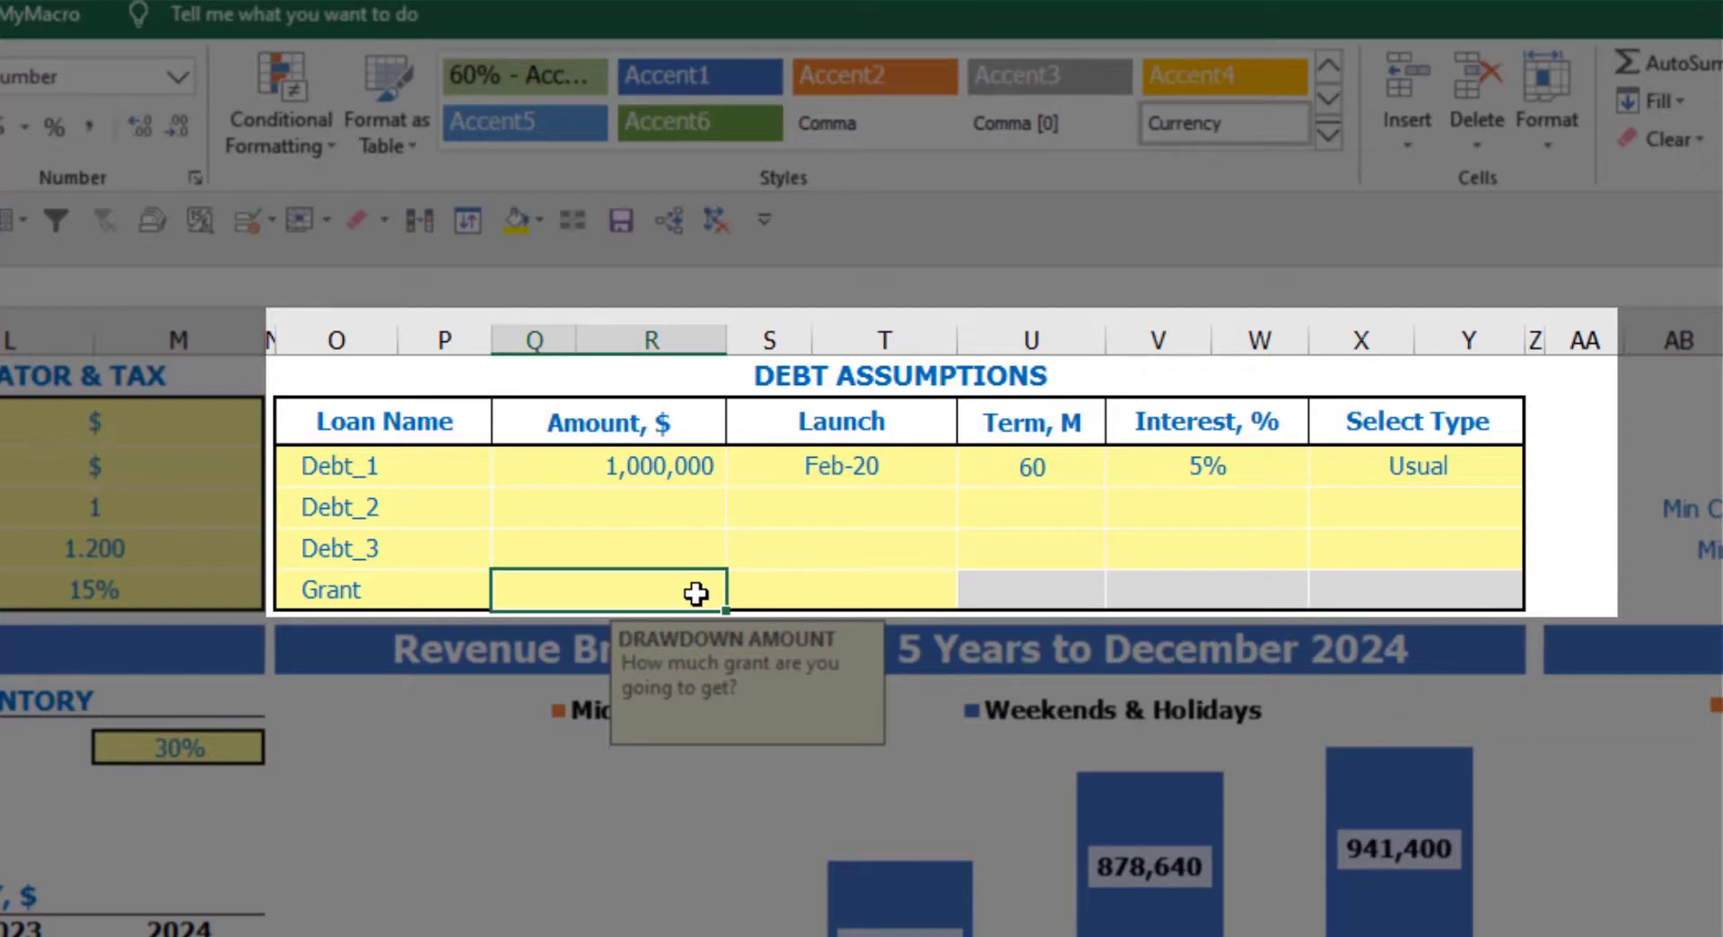
text(500,000)
key(Return)
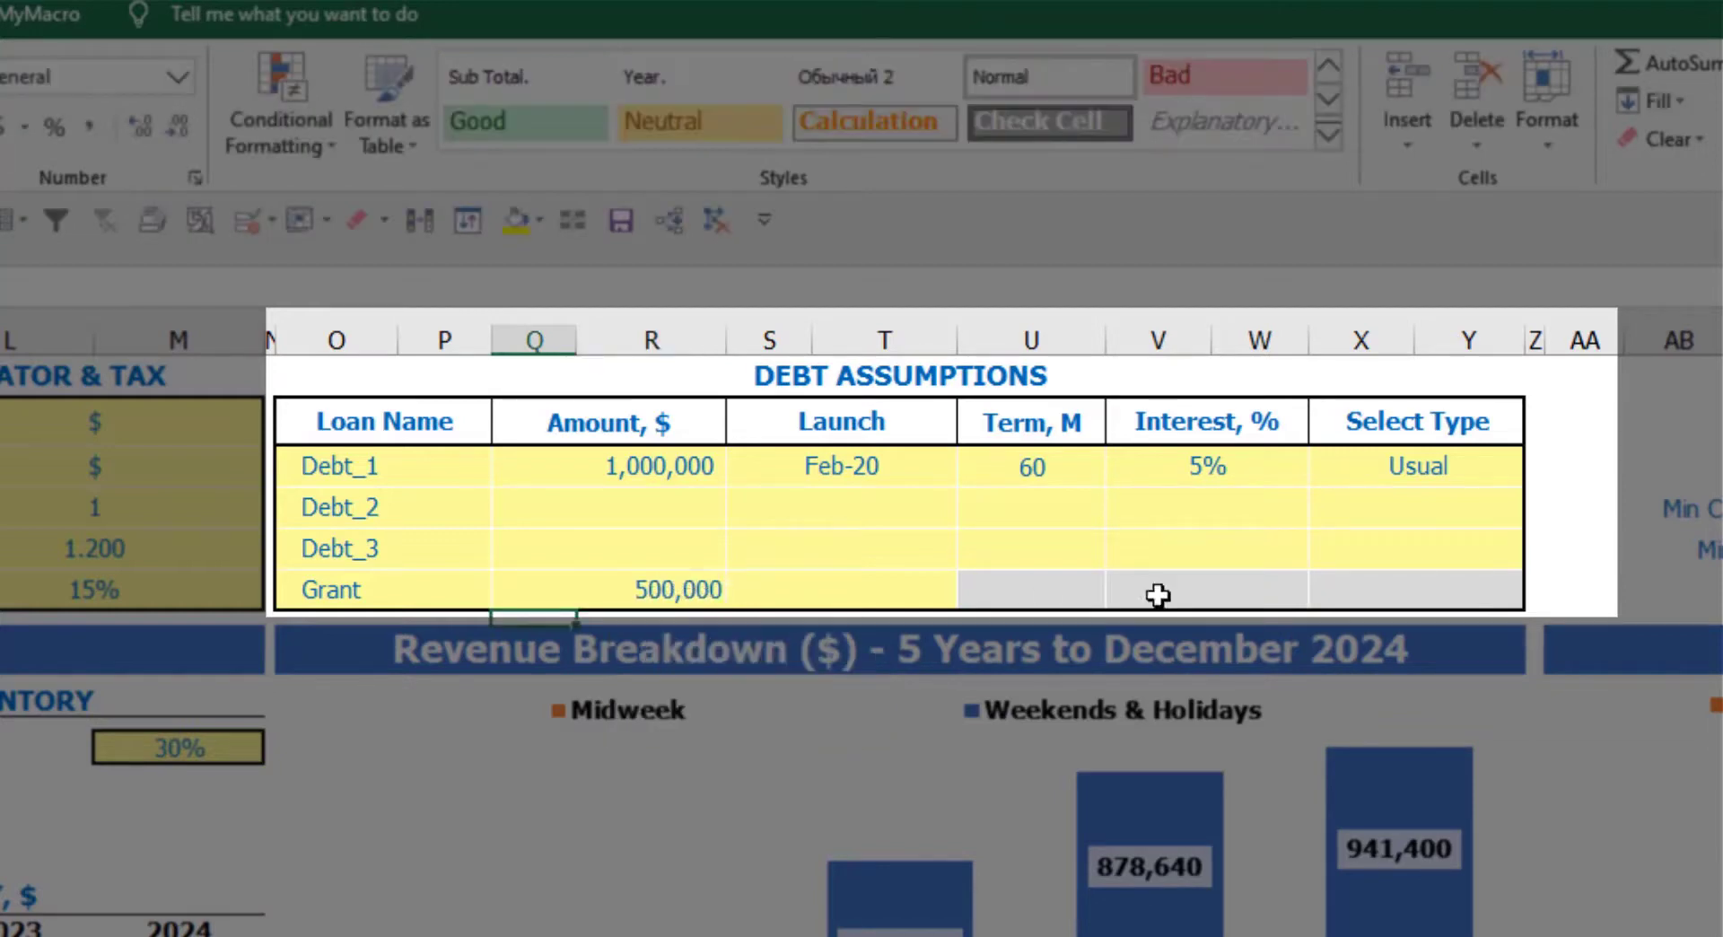
click(885, 594)
click(972, 597)
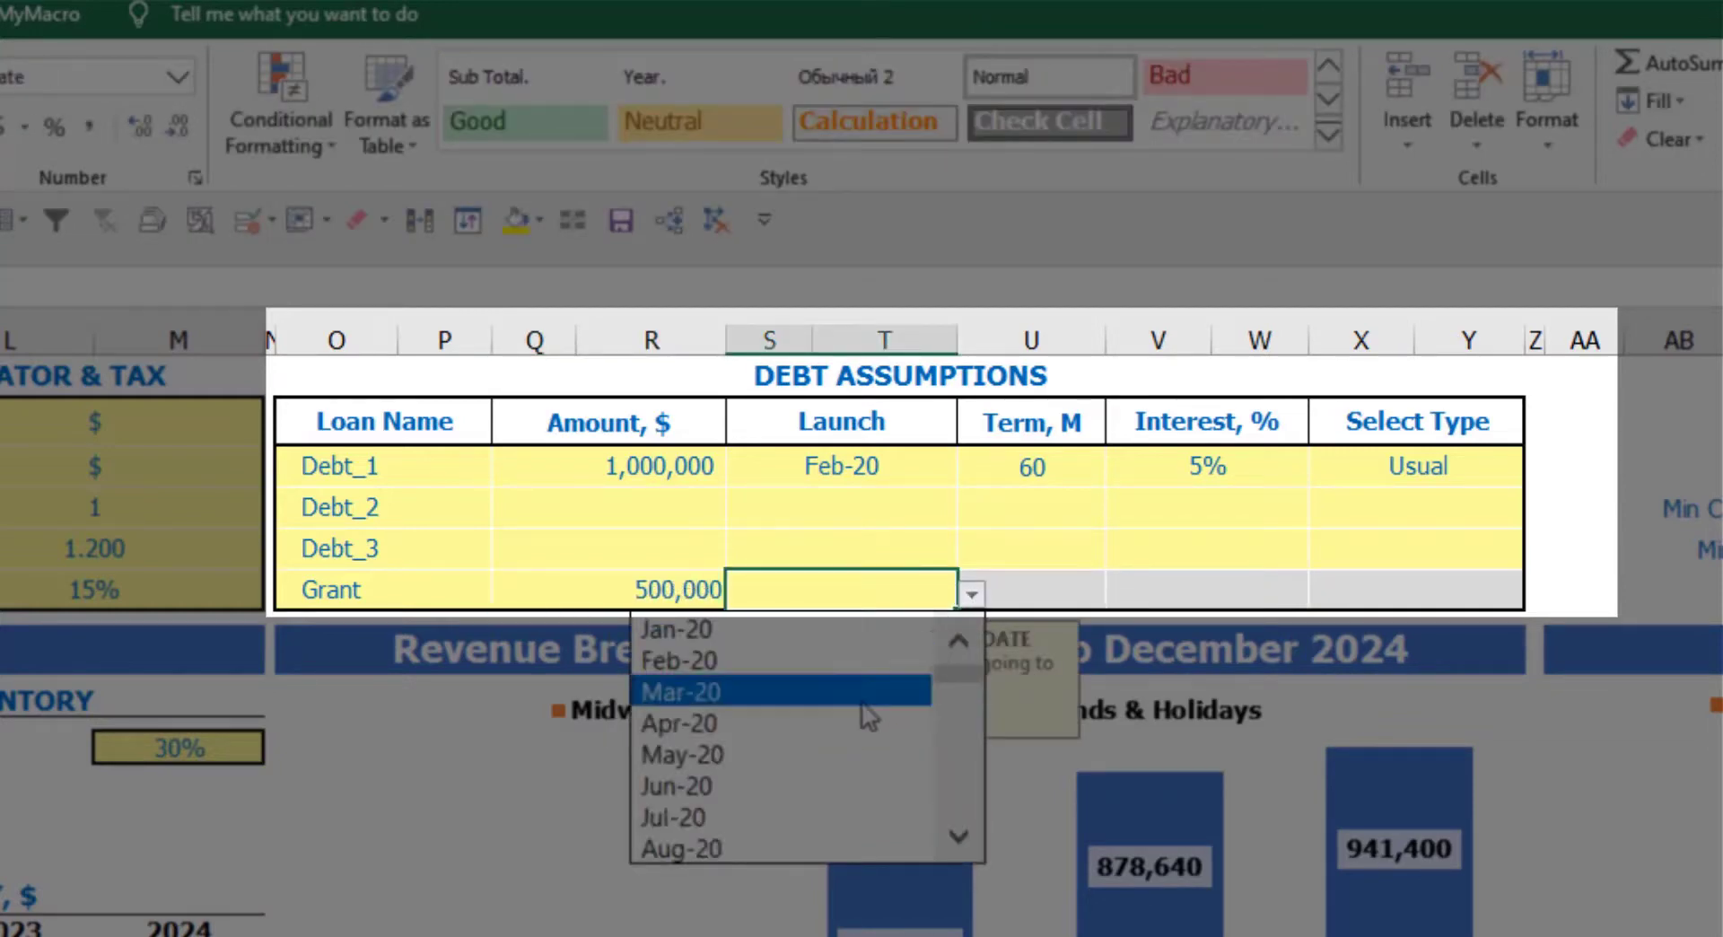
click(875, 693)
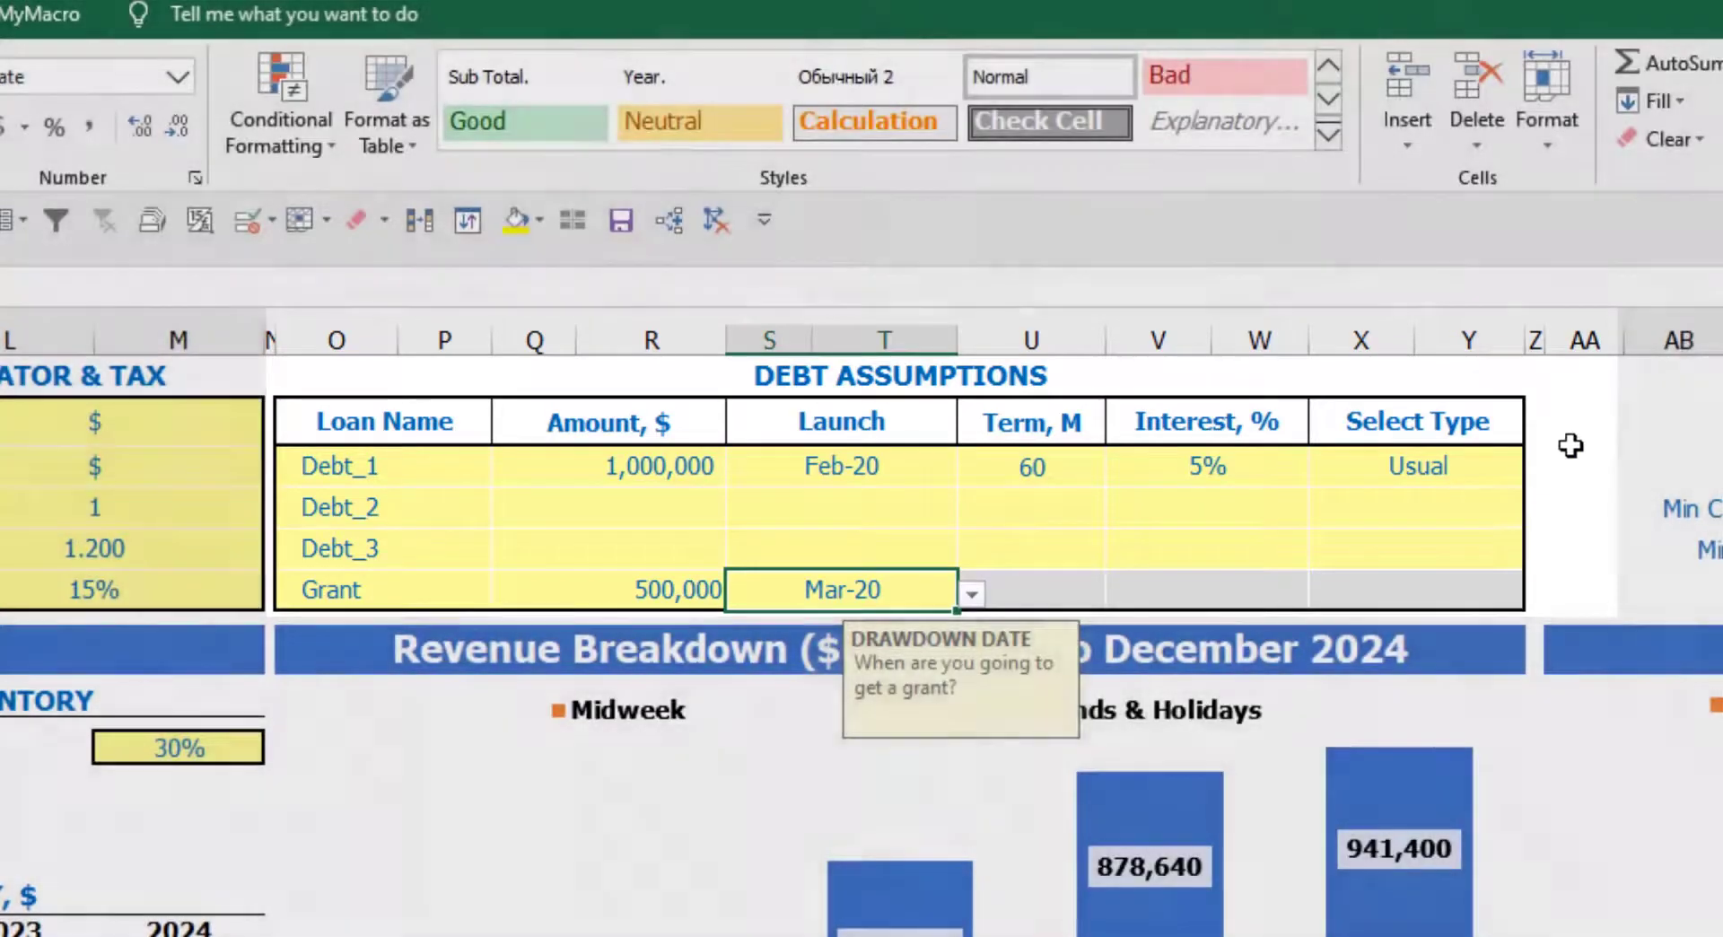
click(1570, 444)
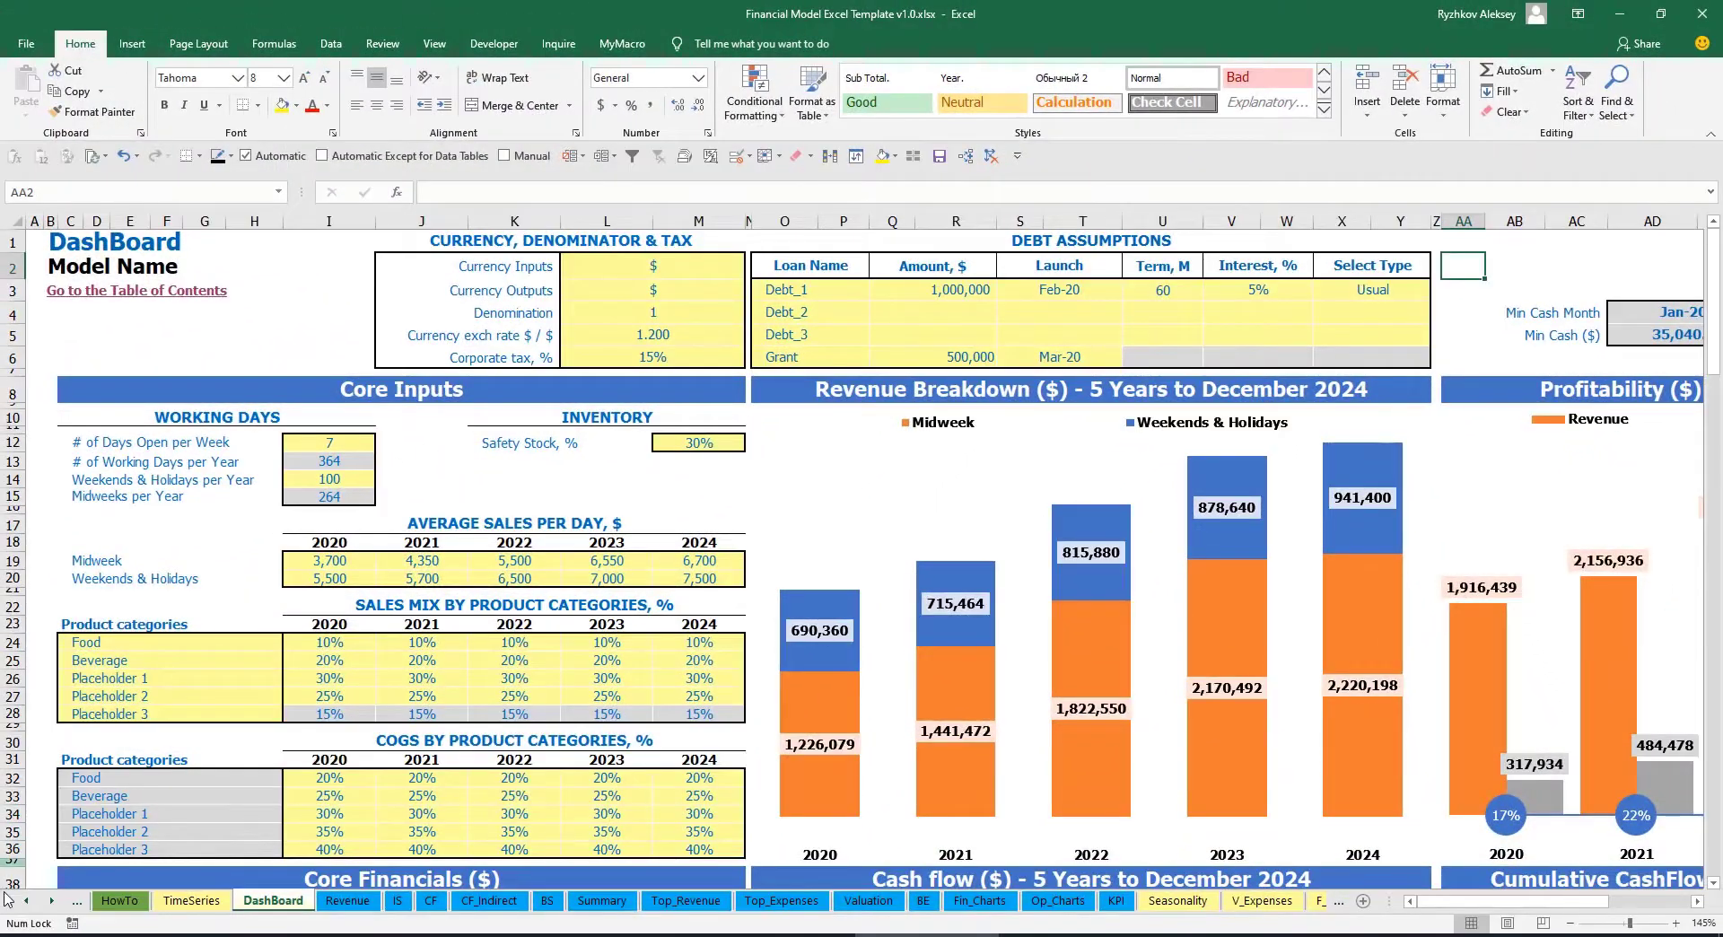
Examine the drawdown, repayment and interest schedules for Debt_1, Debt_2, Debt_3 and total debts in the capital calculations
click(51, 901)
click(51, 901)
click(51, 901)
click(51, 901)
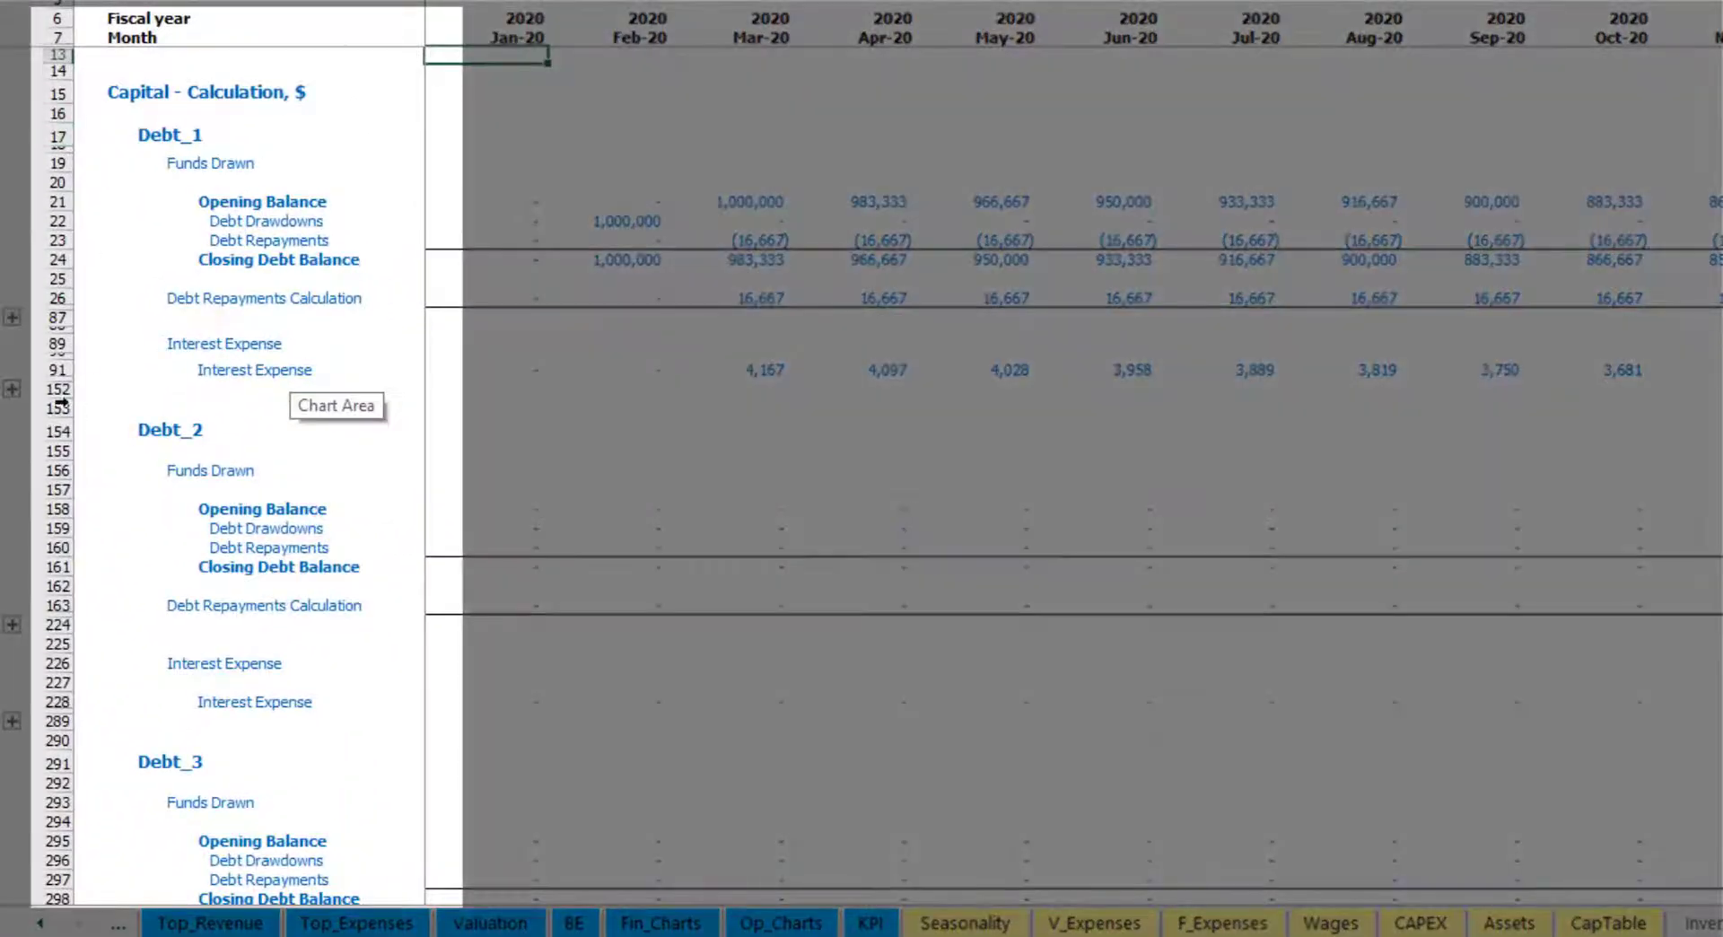
scroll(56, 418, down, 5)
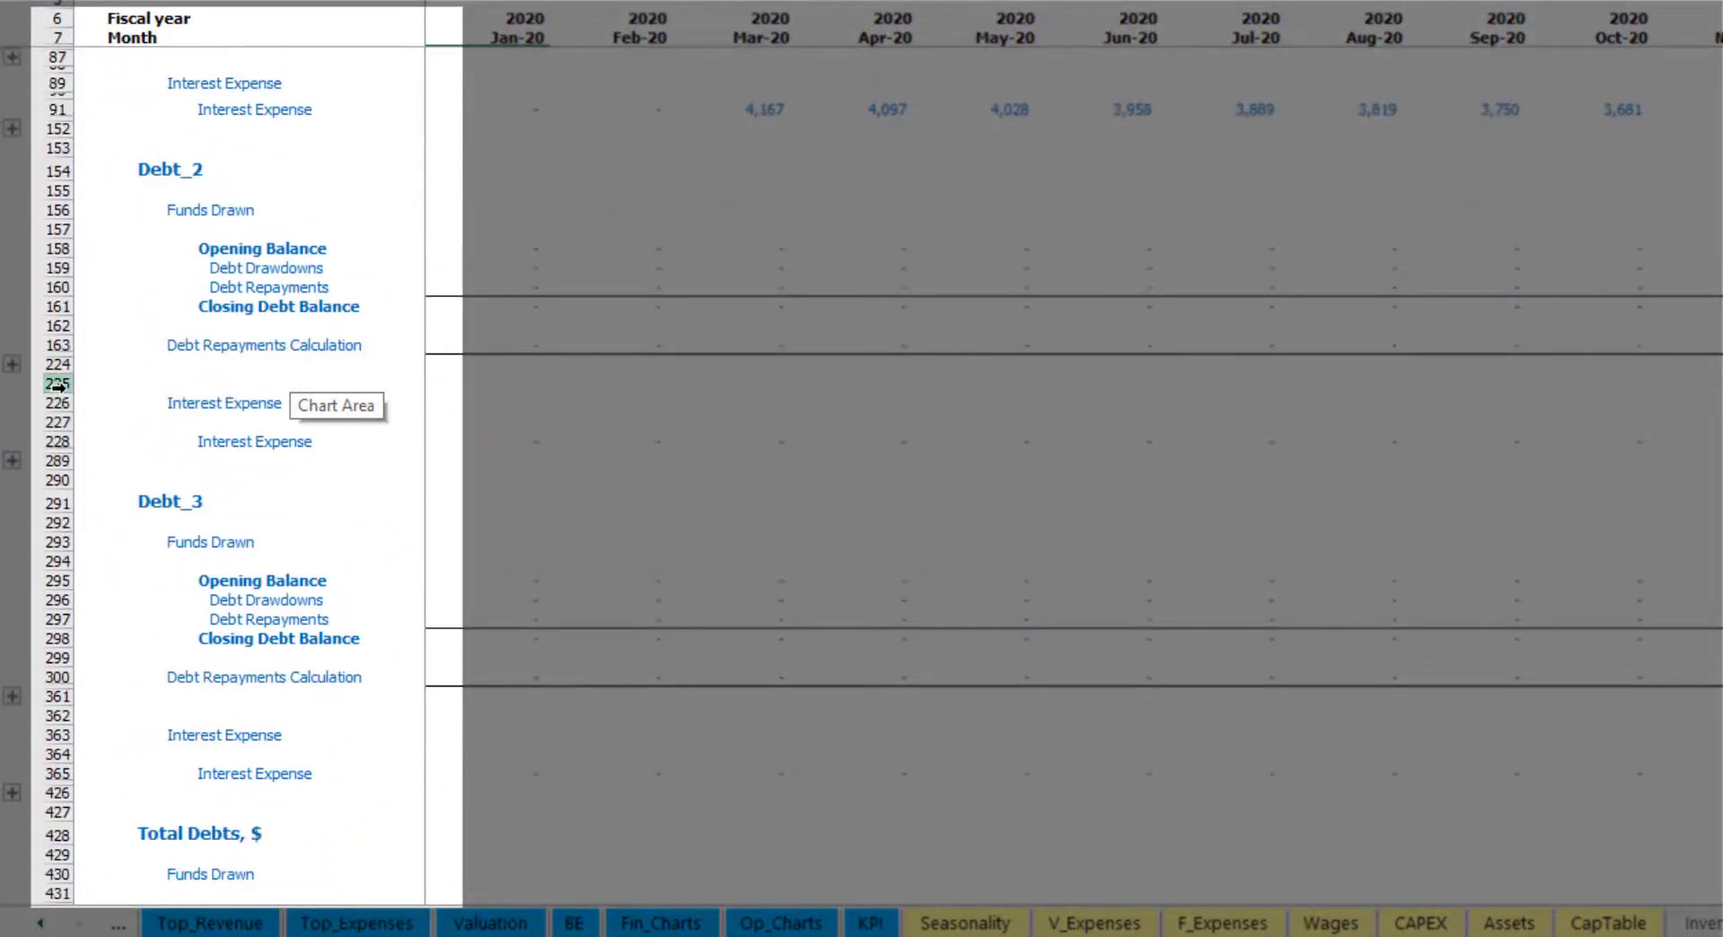
scroll(56, 419, down, 5)
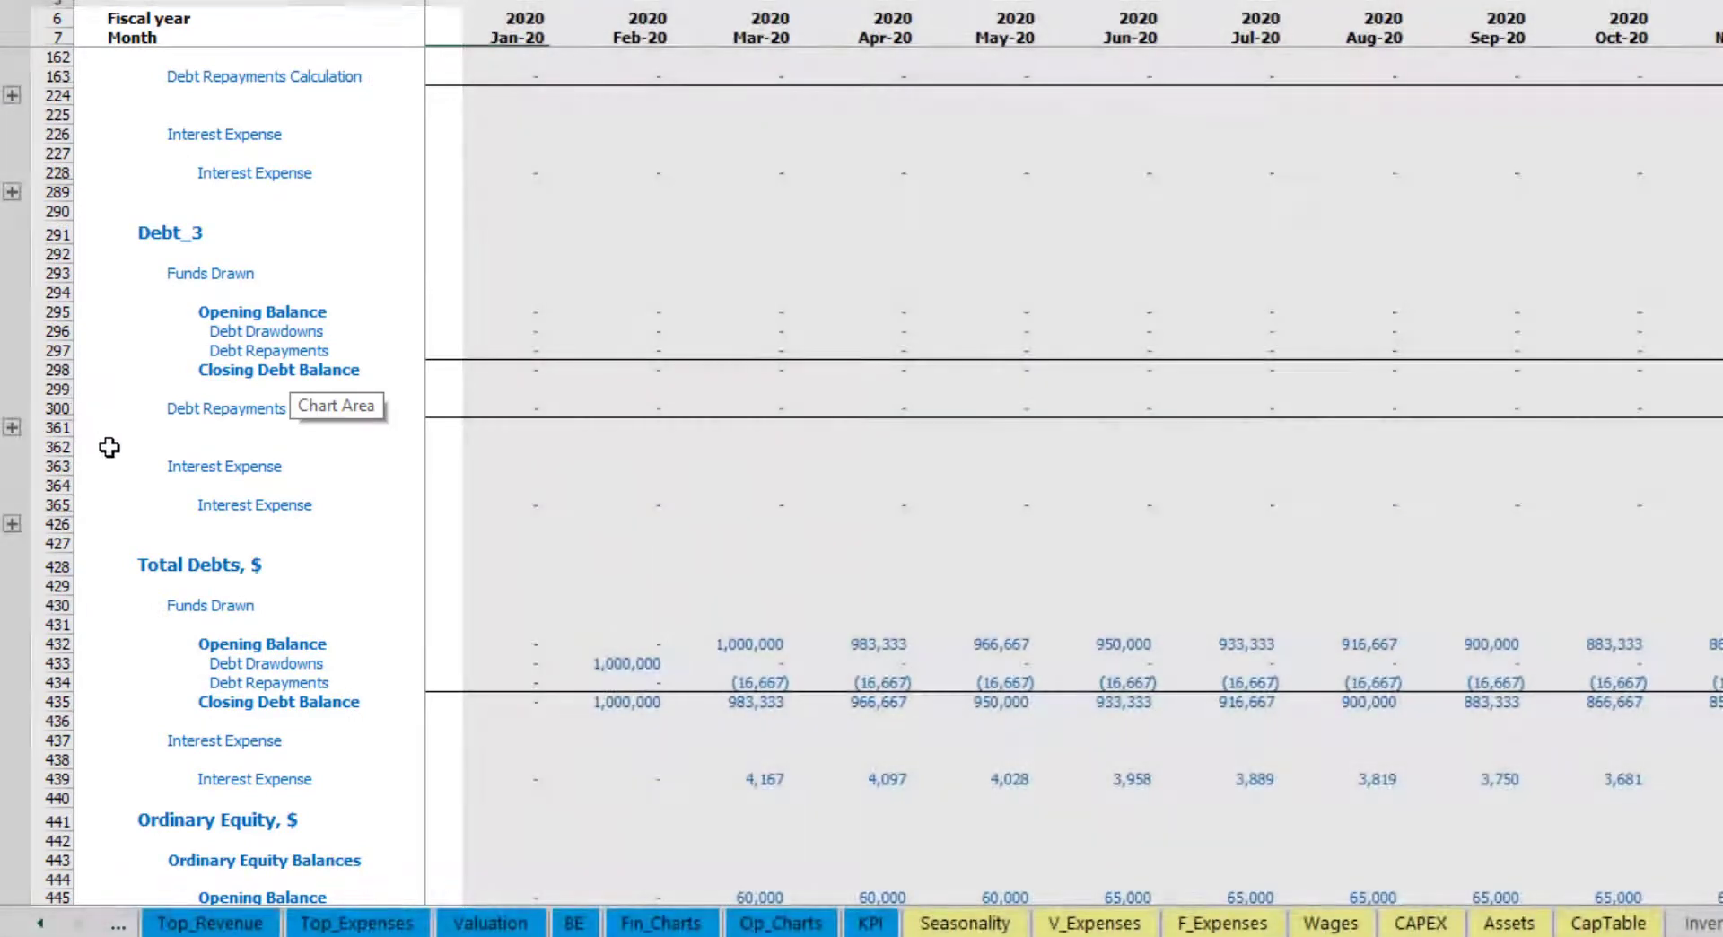
scroll(96, 417, up, 5)
scroll(175, 429, up, 4)
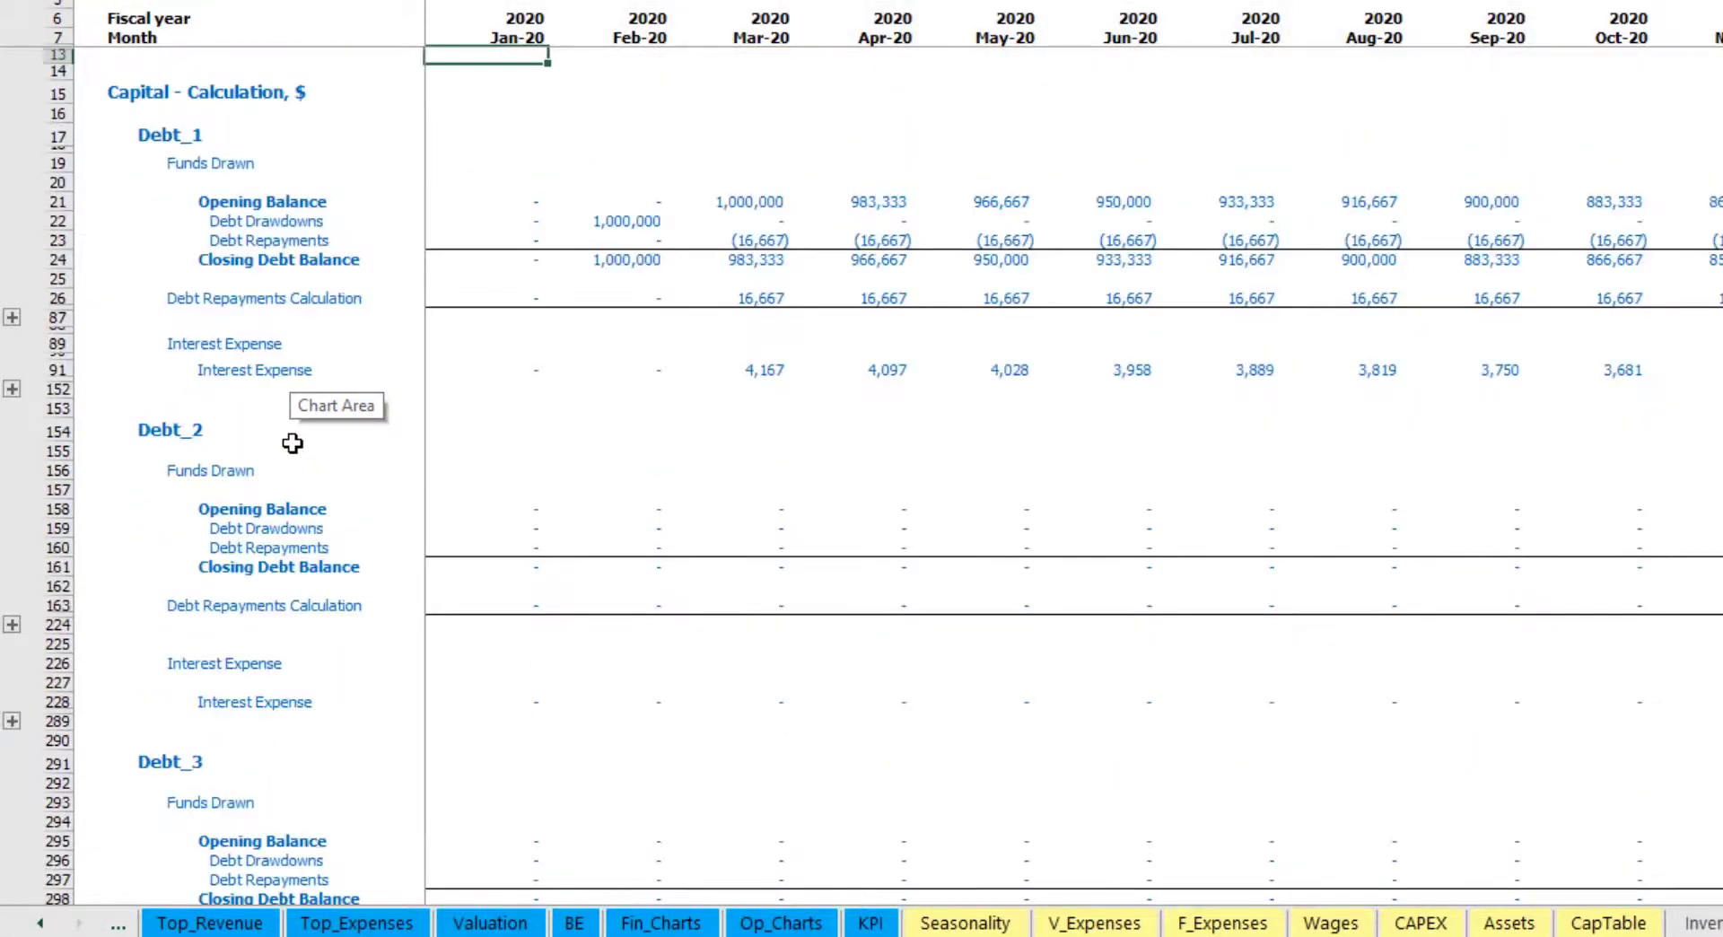
Examine the Interest Expense row in the income statement
click(41, 923)
click(40, 922)
click(40, 923)
click(40, 923)
click(41, 923)
click(41, 924)
click(40, 923)
click(392, 923)
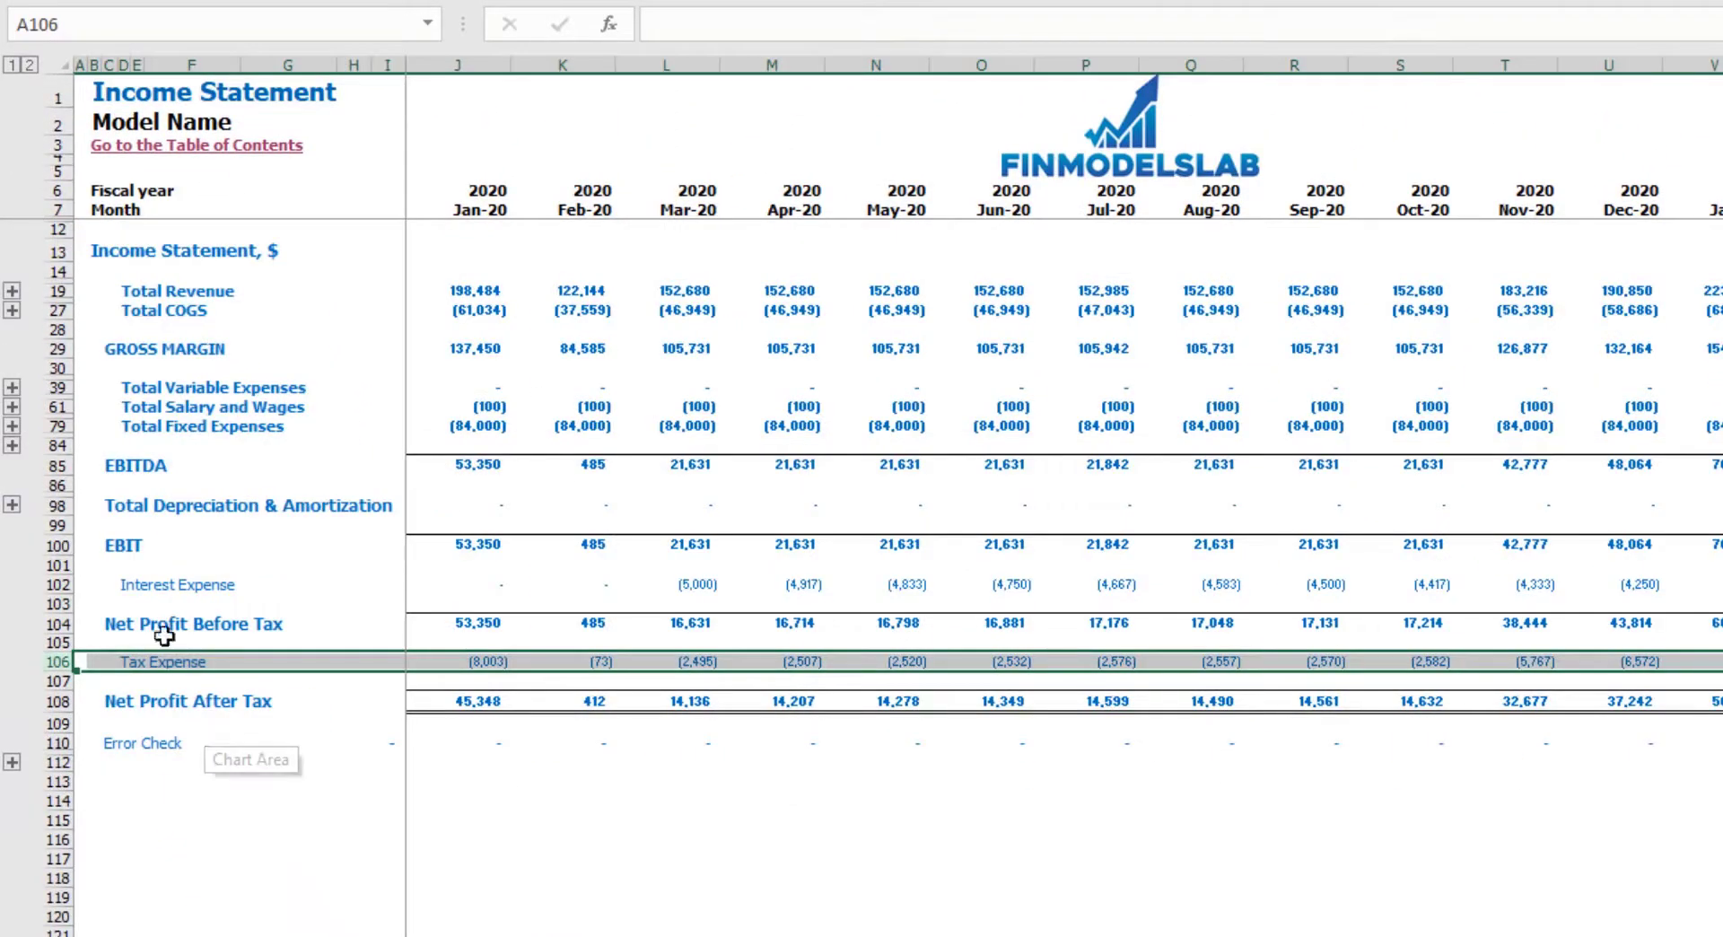
click(100, 585)
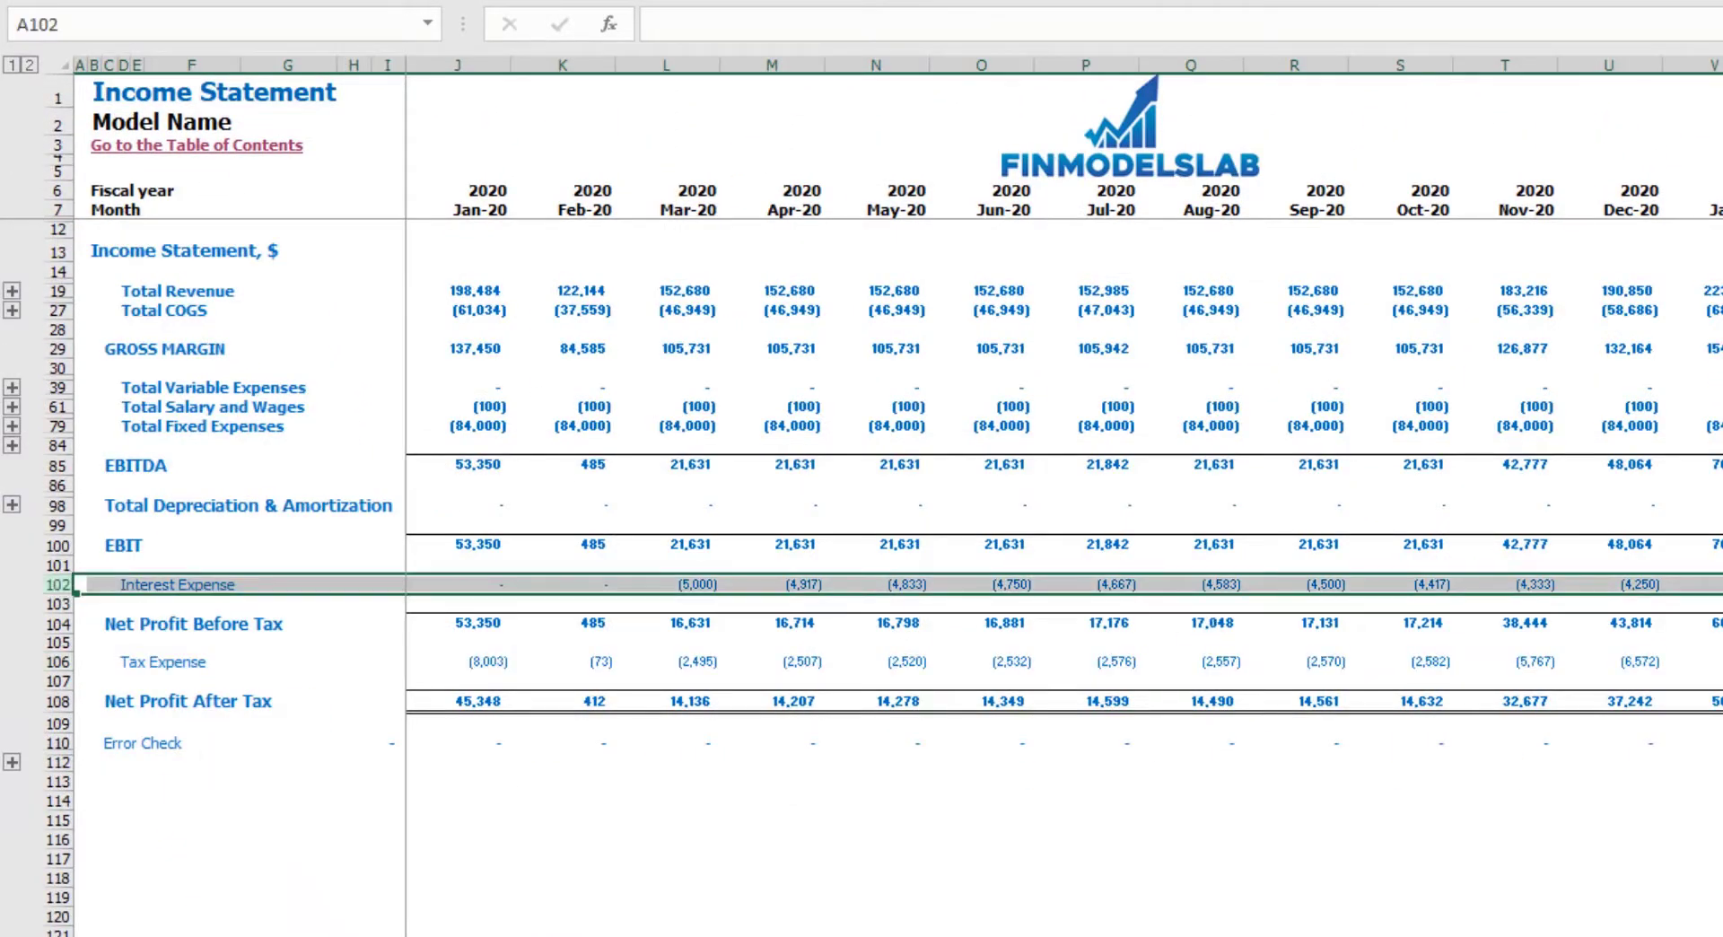
Examine interest paid, debt drawdowns and debt repayments in the cash flow statement, plus the Debt row in the balance sheet
click(431, 935)
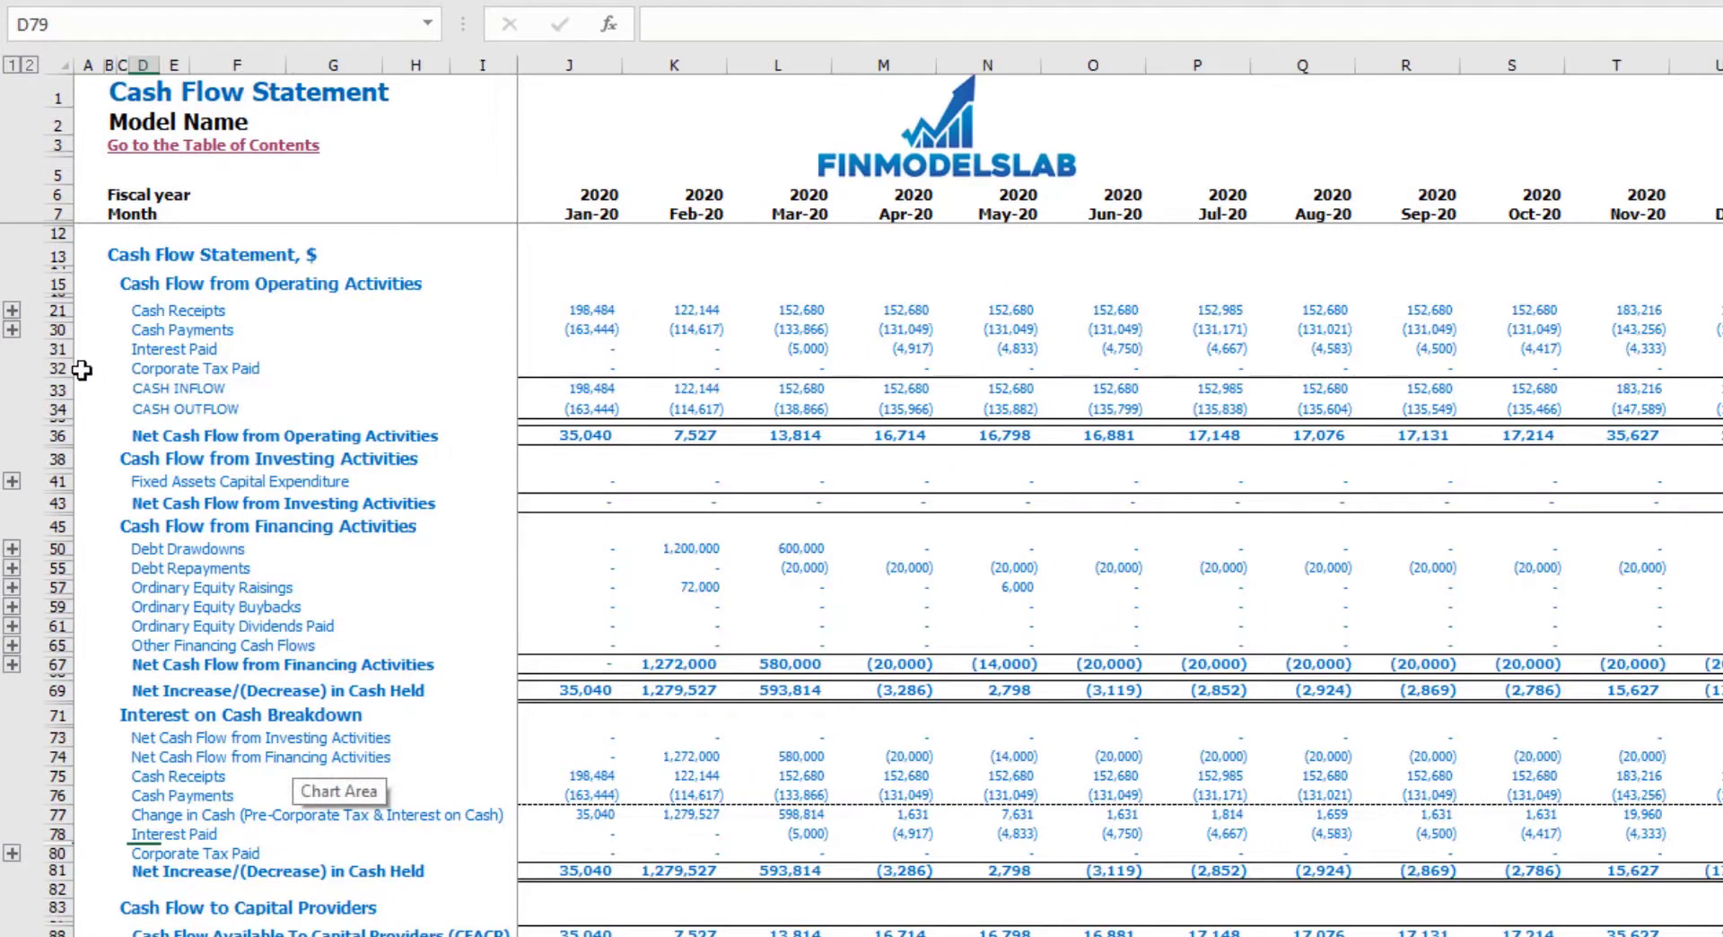
click(59, 349)
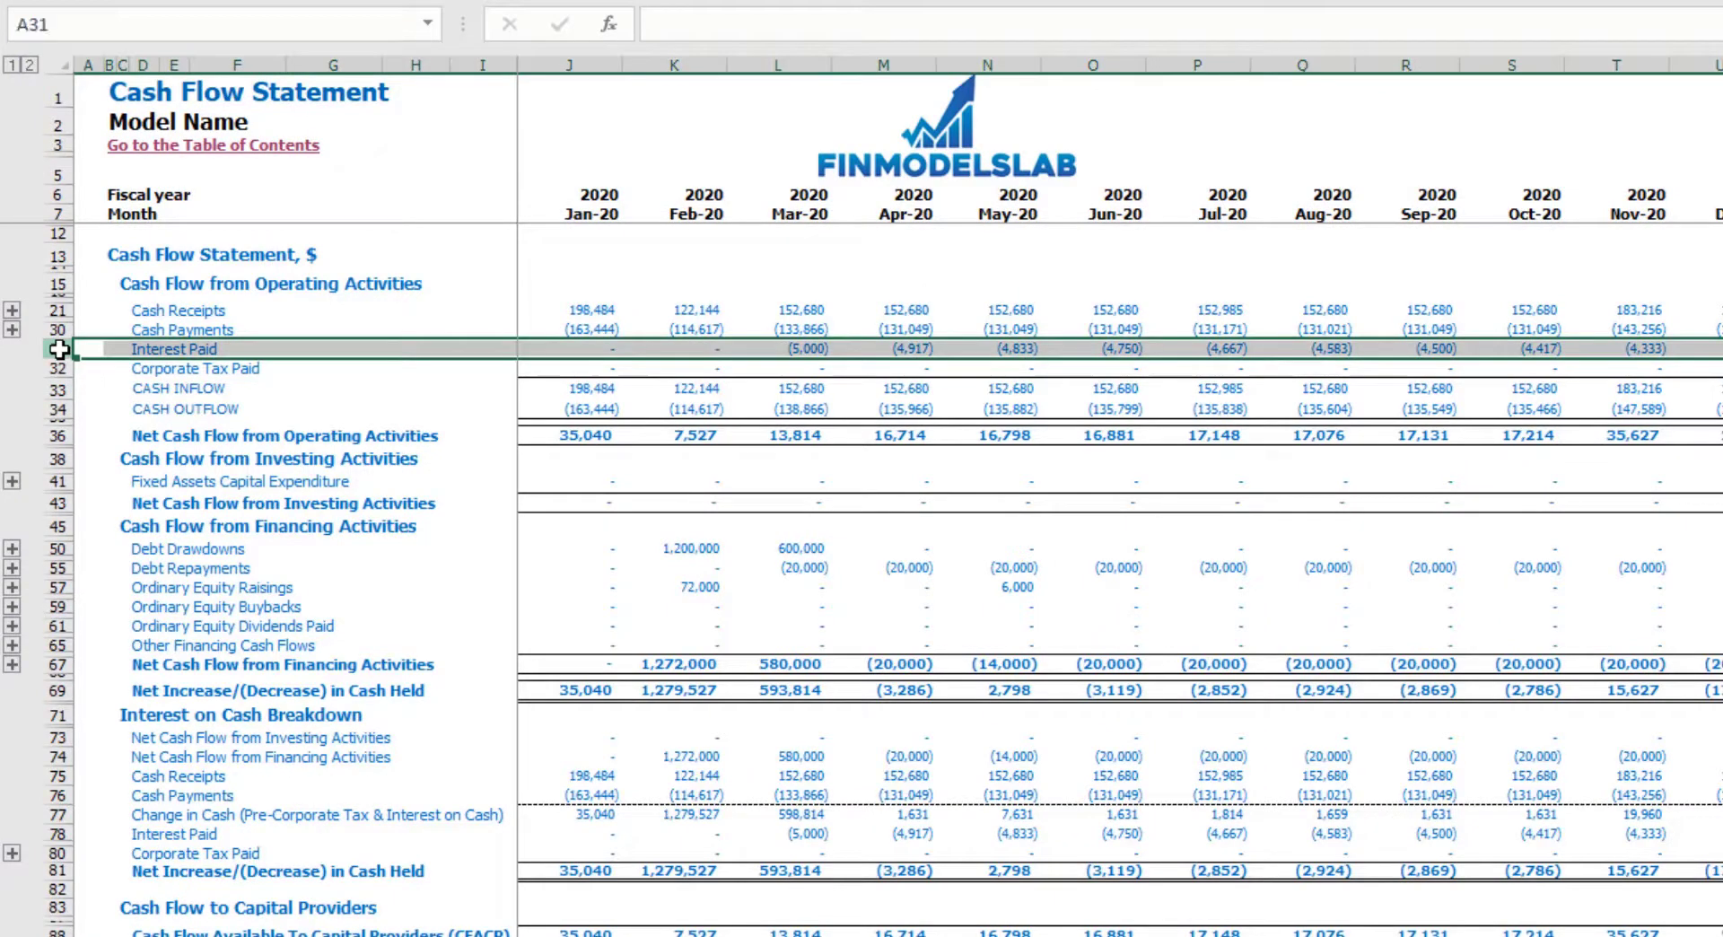
click(60, 549)
click(59, 568)
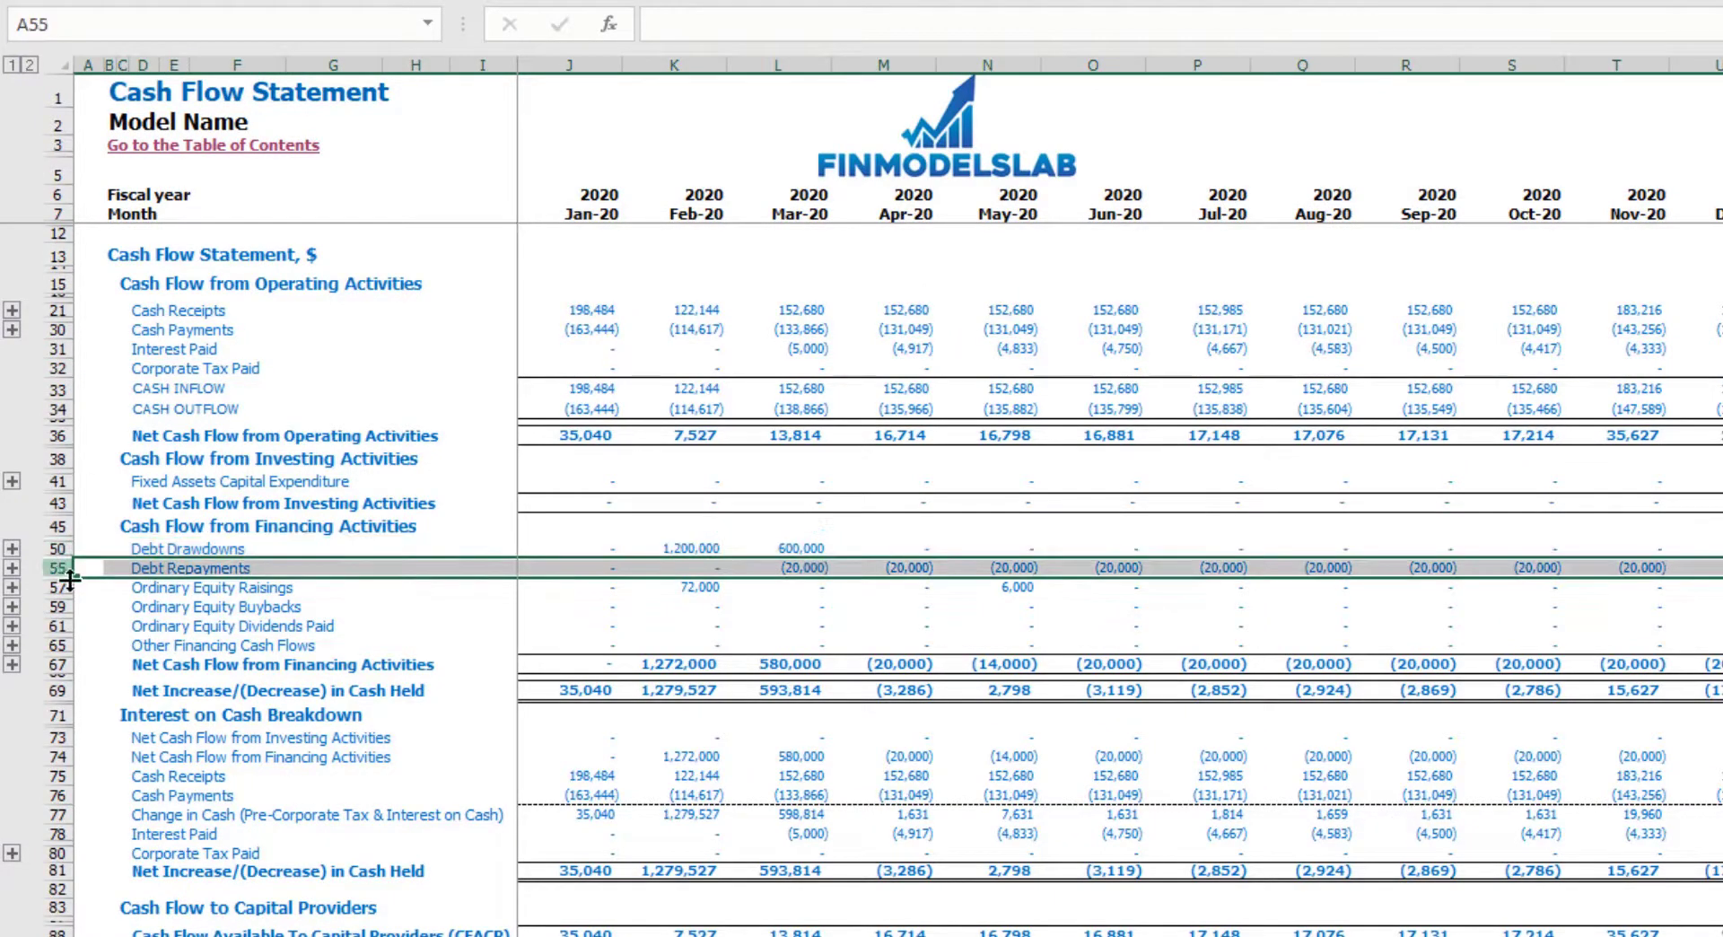
click(496, 932)
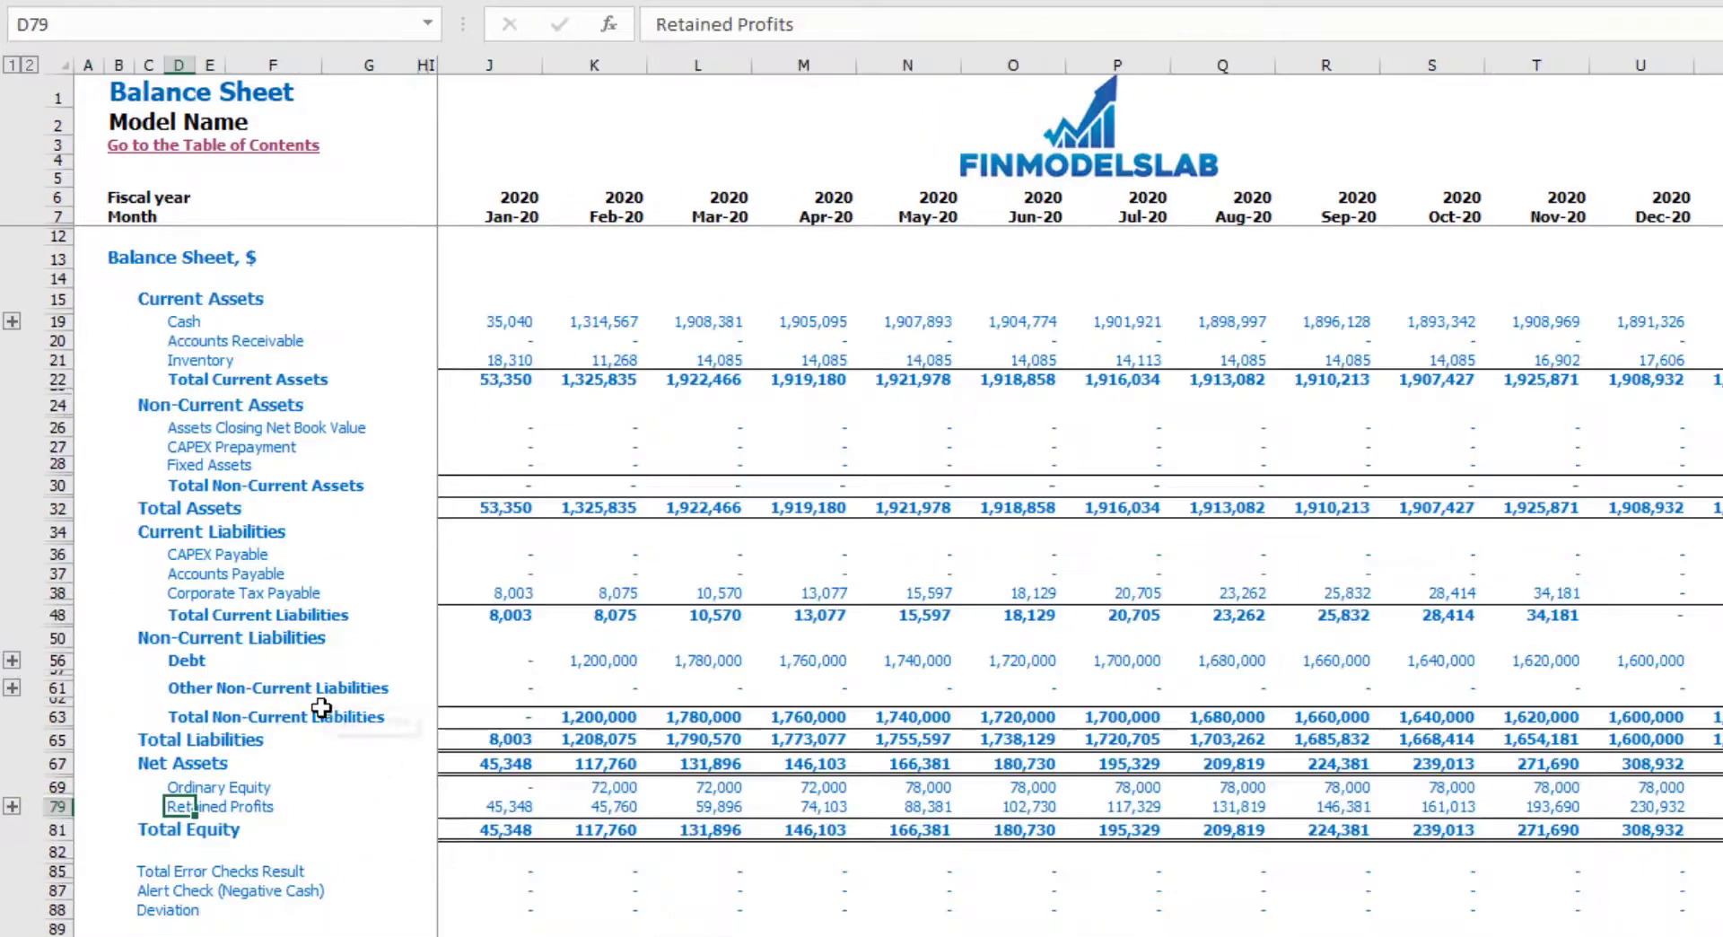
click(59, 660)
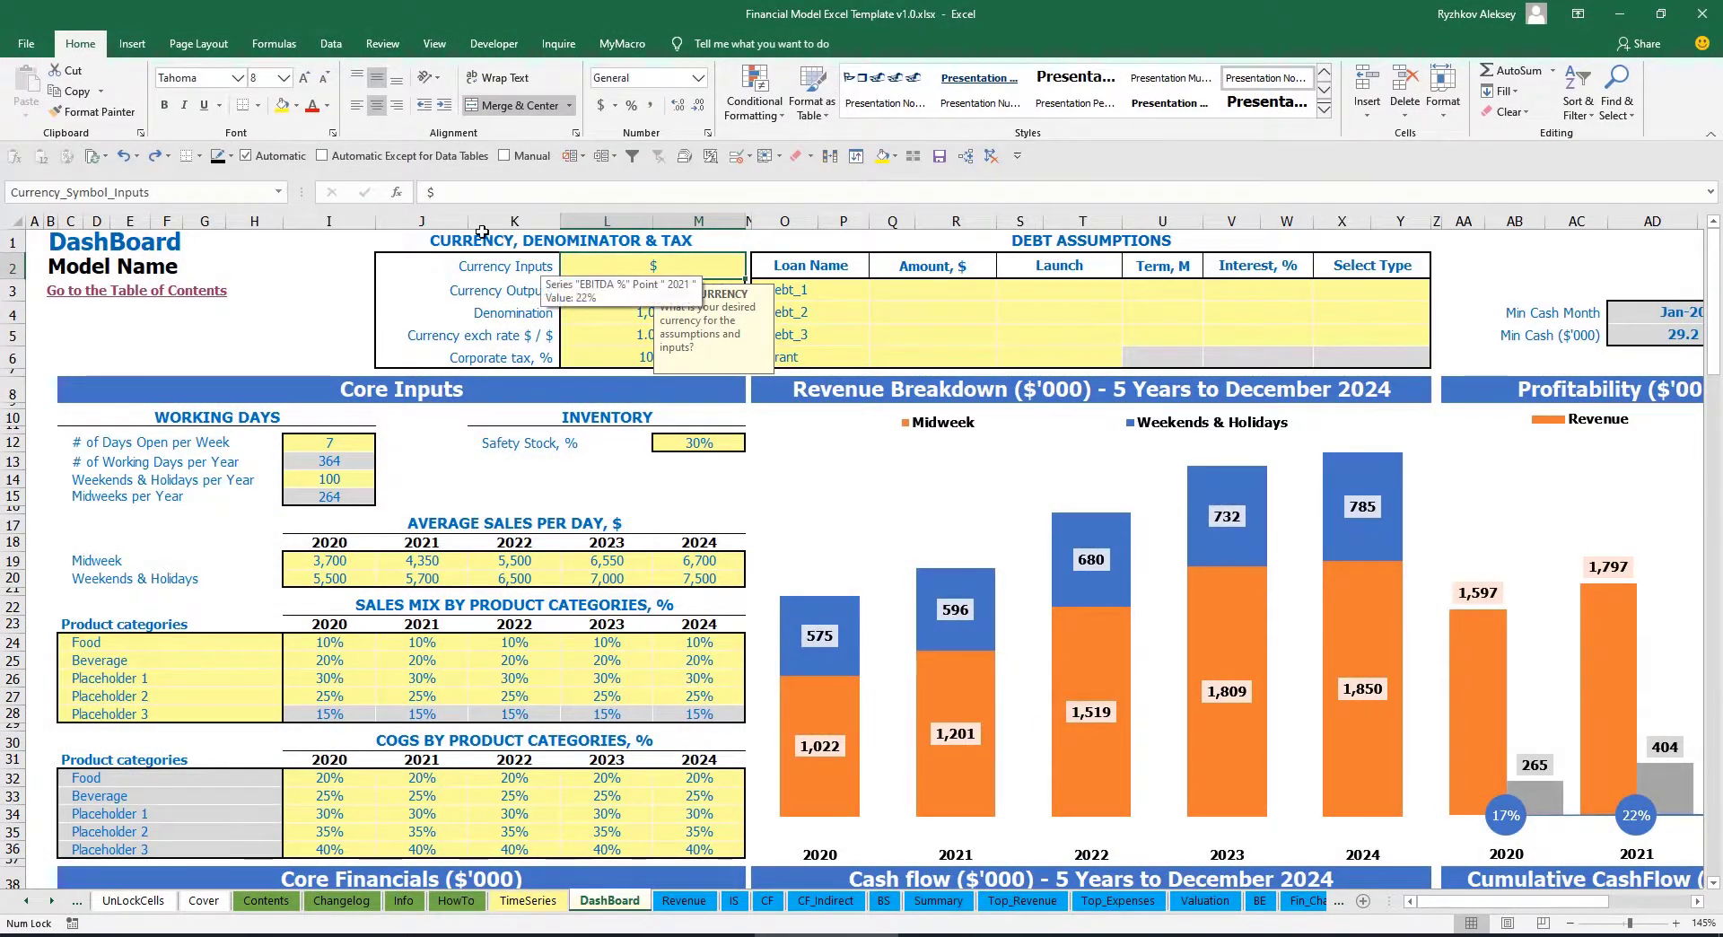
Set the model's input currency to USD and its output currency to EUR in the dashboard assumptions
click(307, 275)
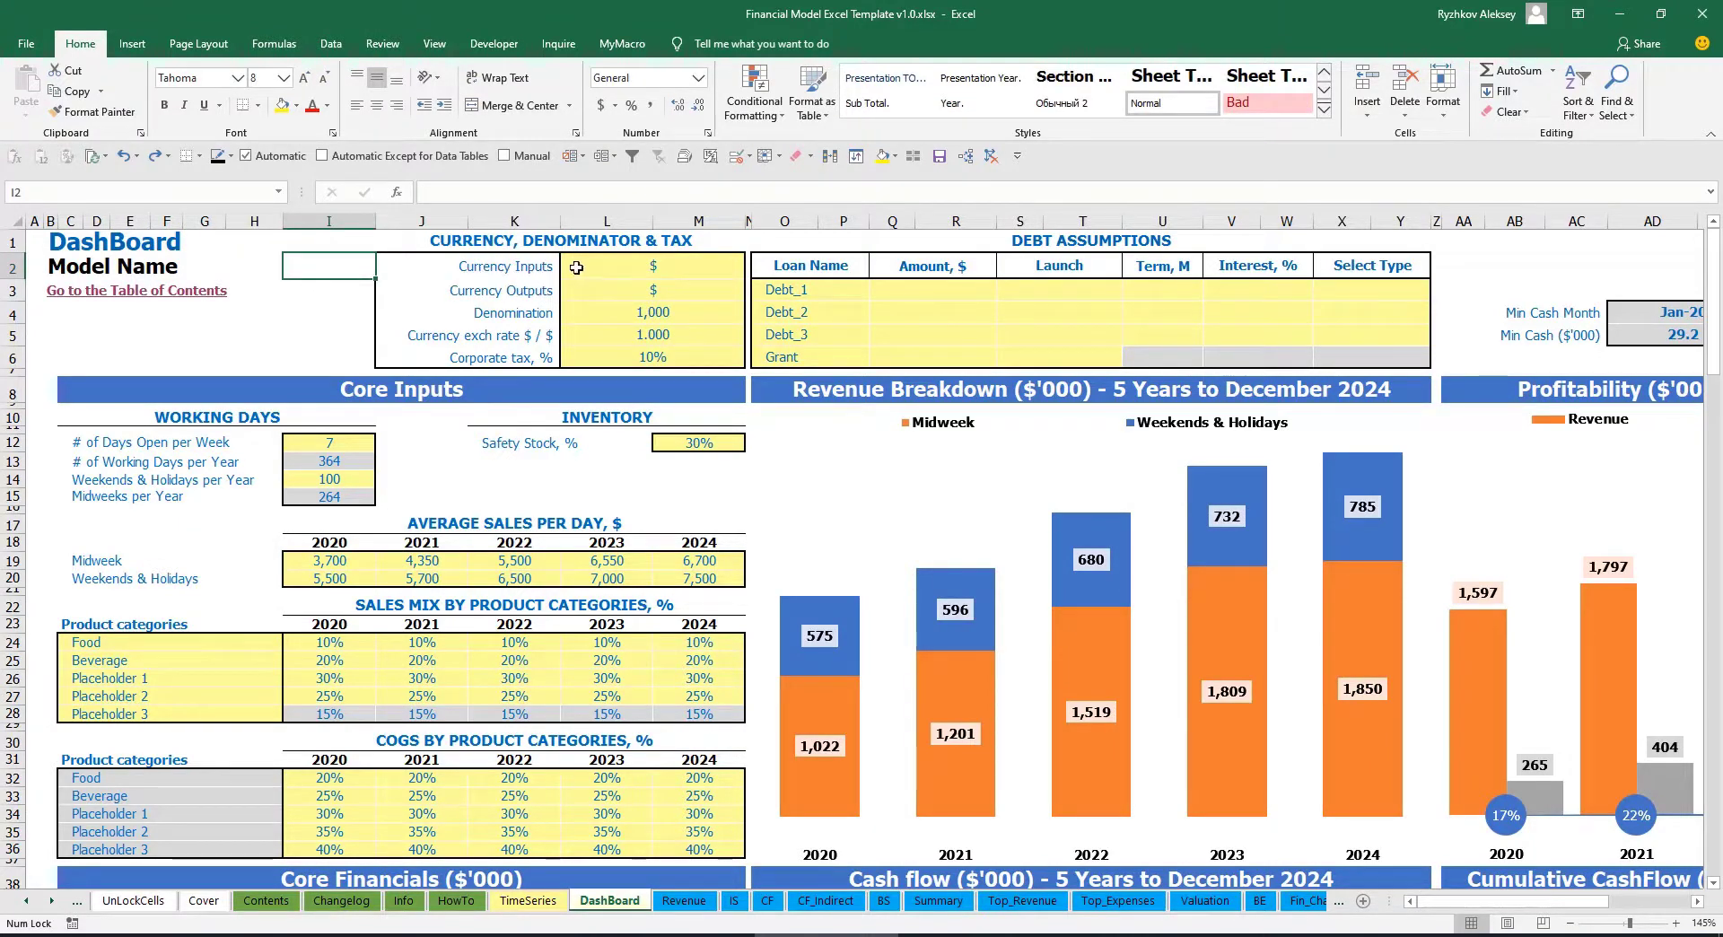
click(622, 276)
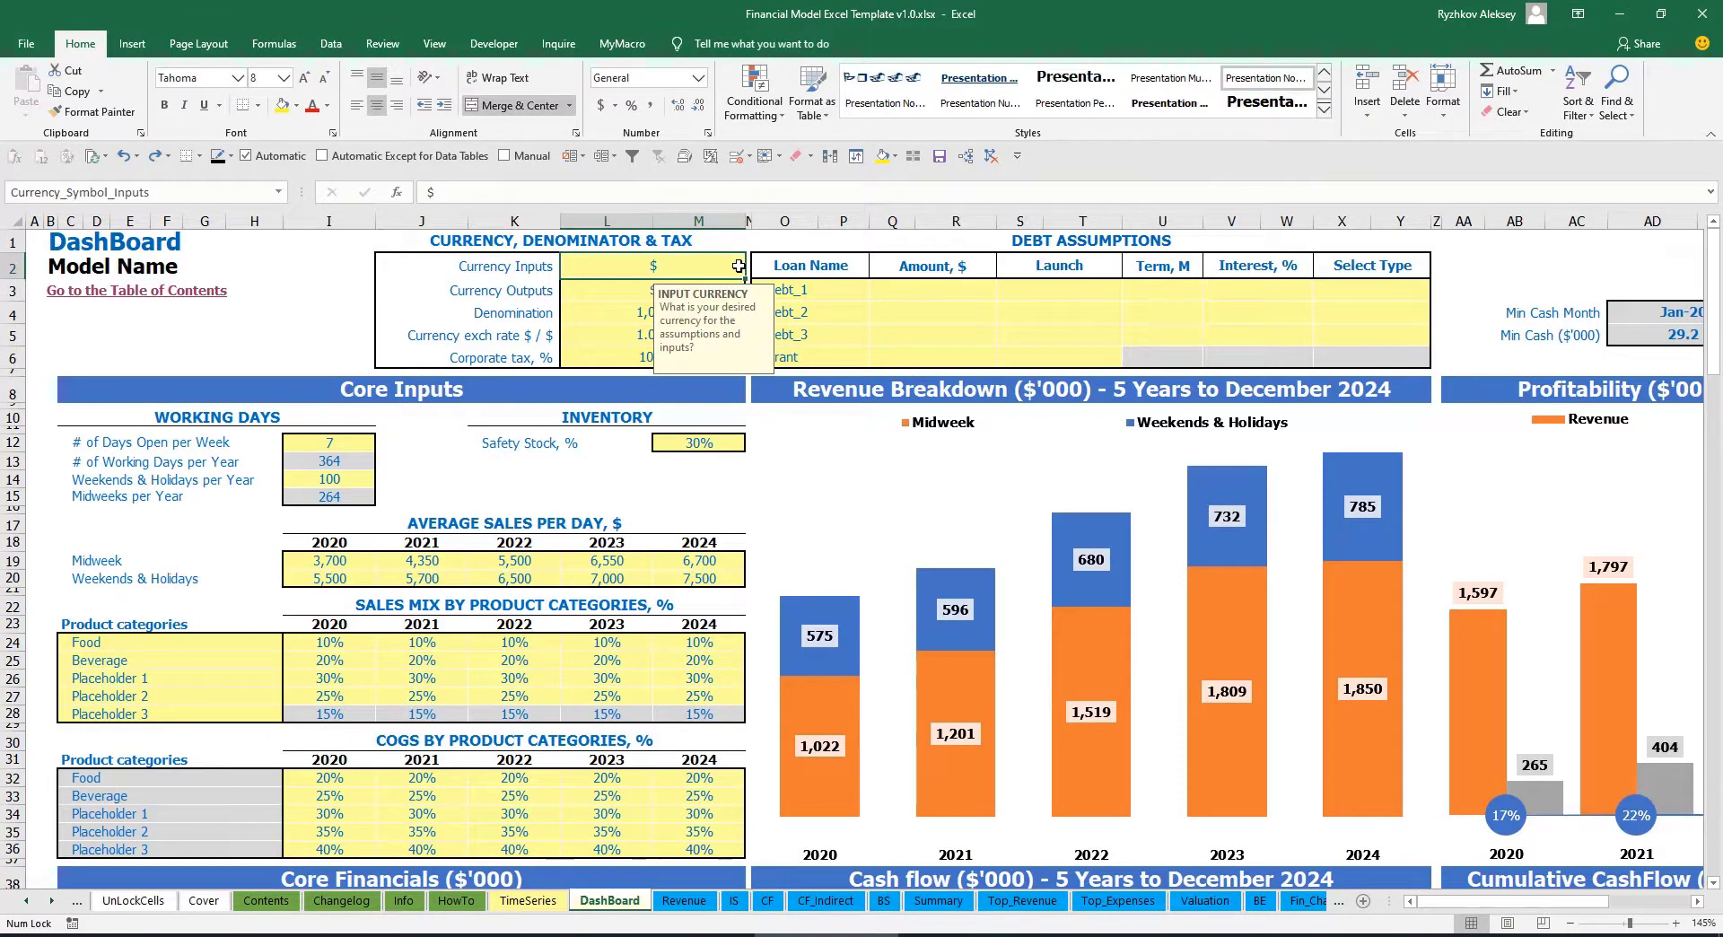
click(595, 291)
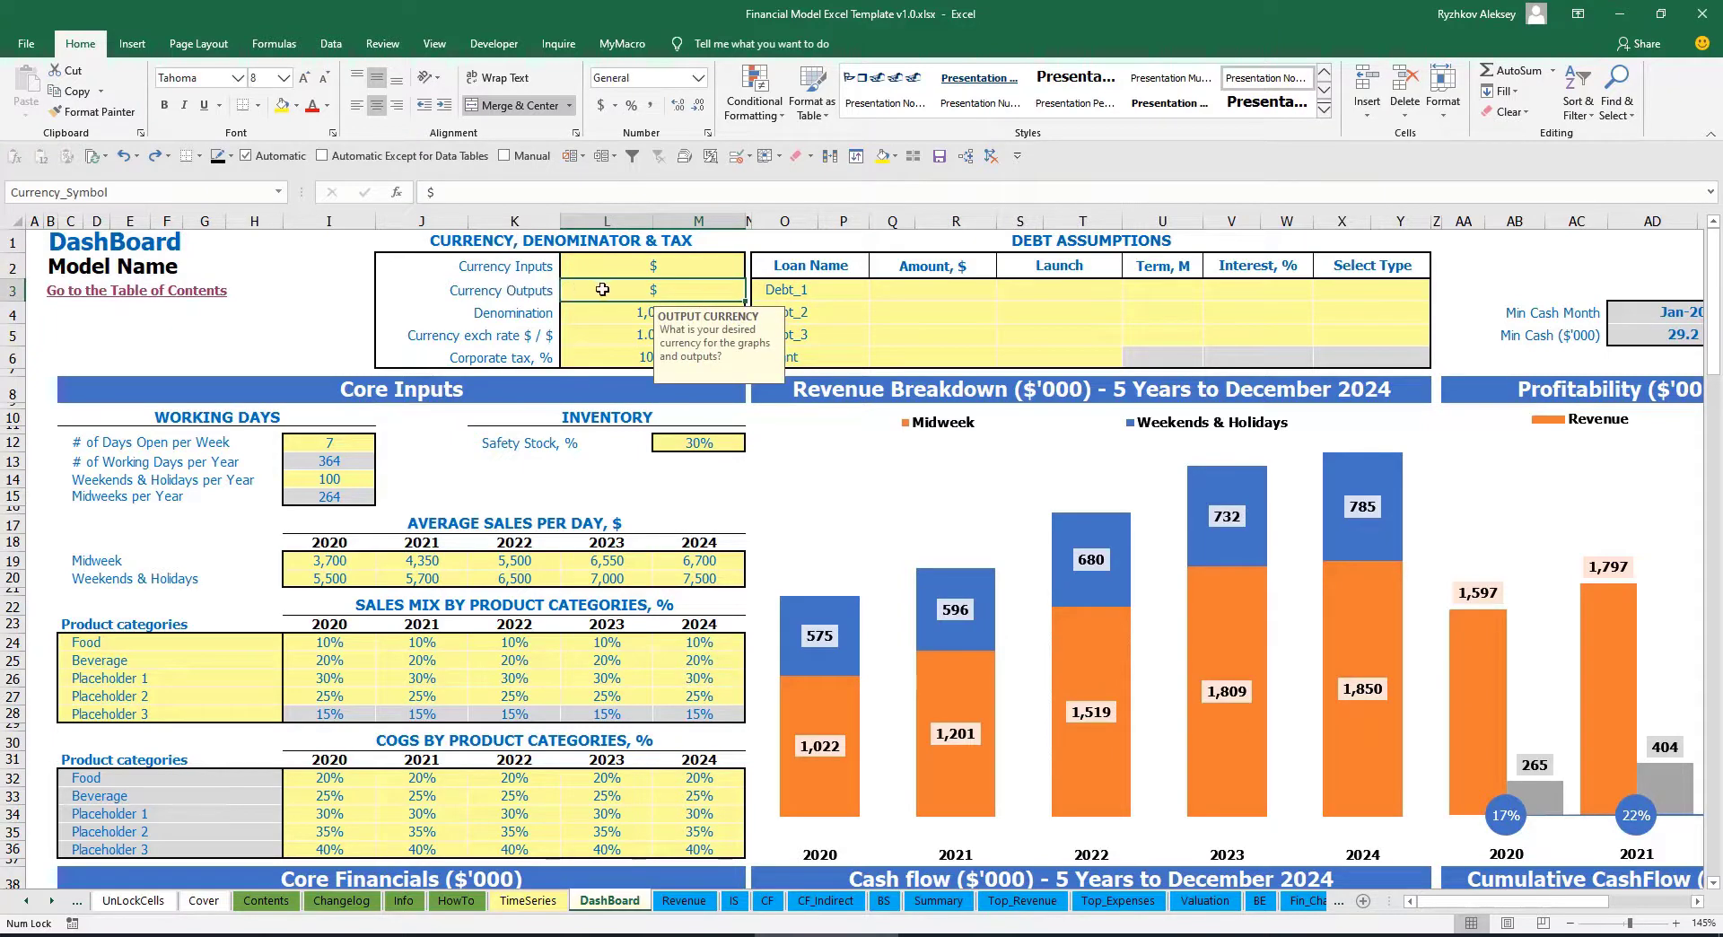
click(614, 269)
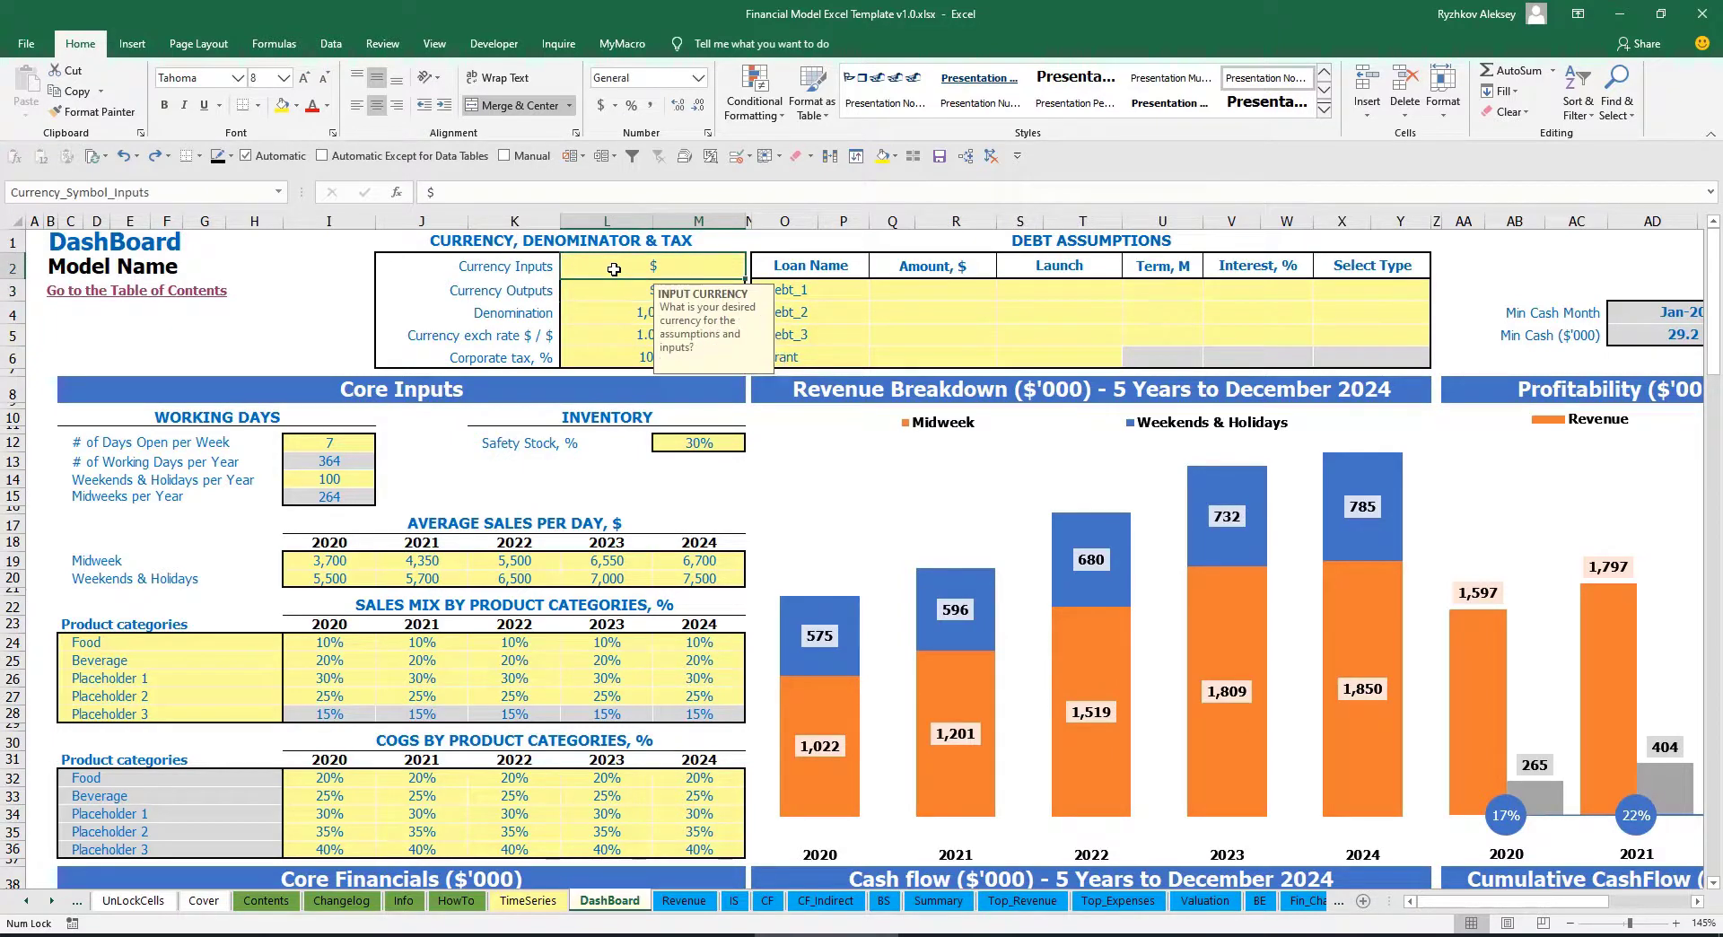
click(611, 290)
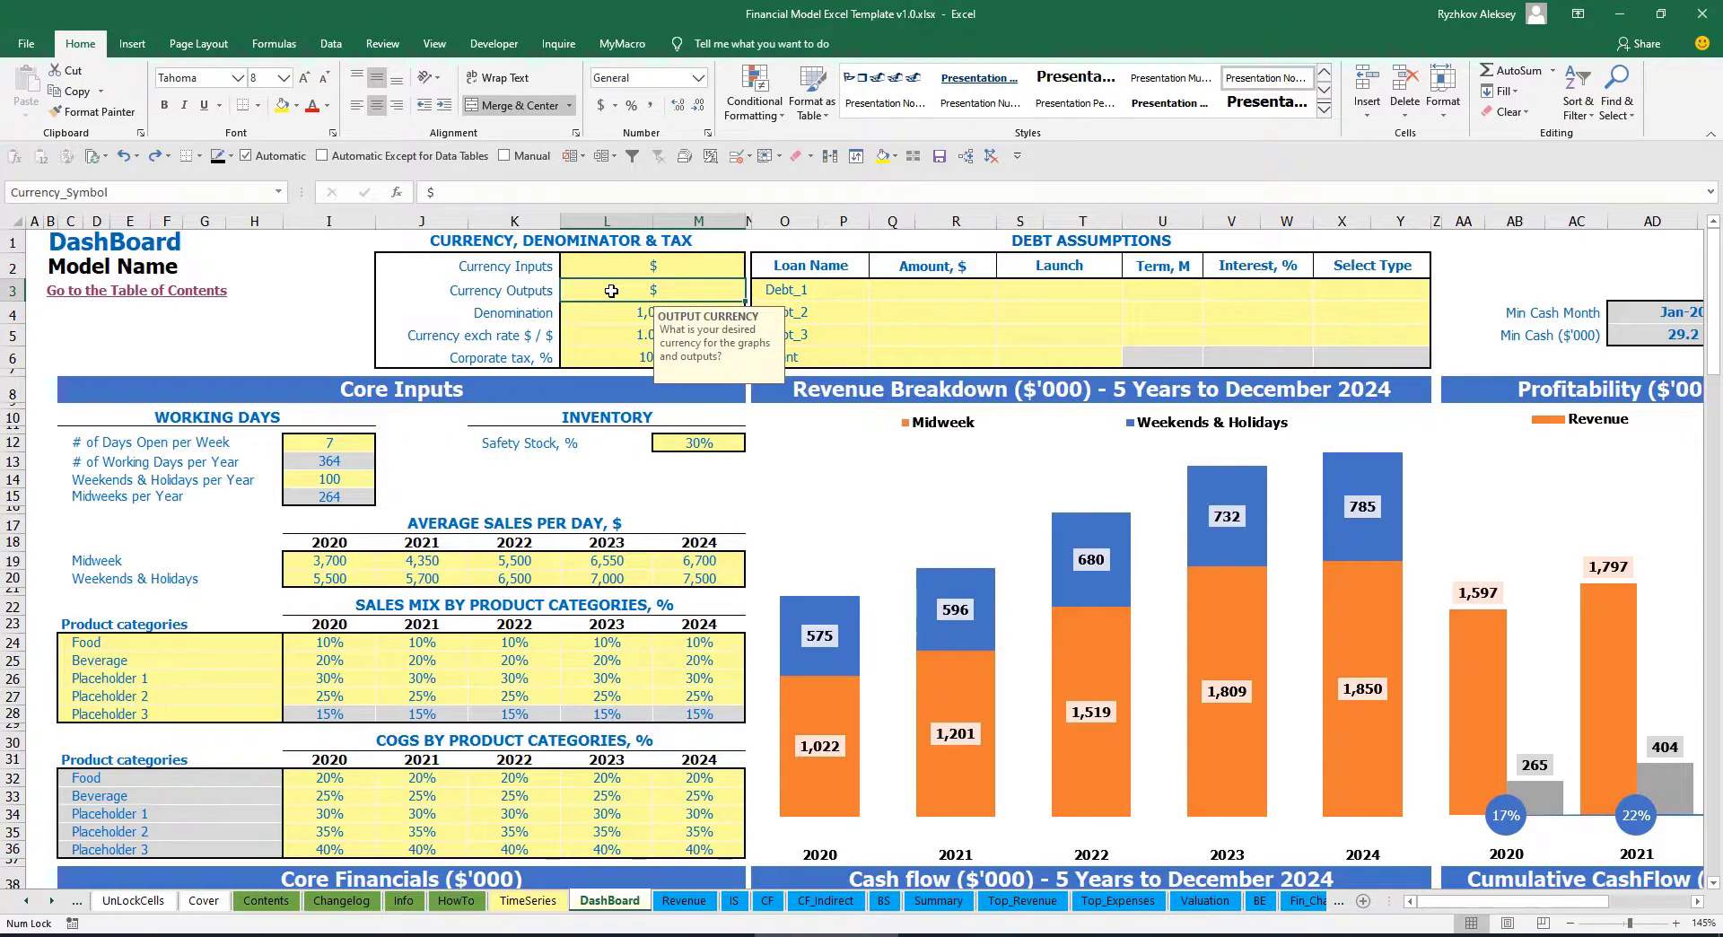
click(635, 267)
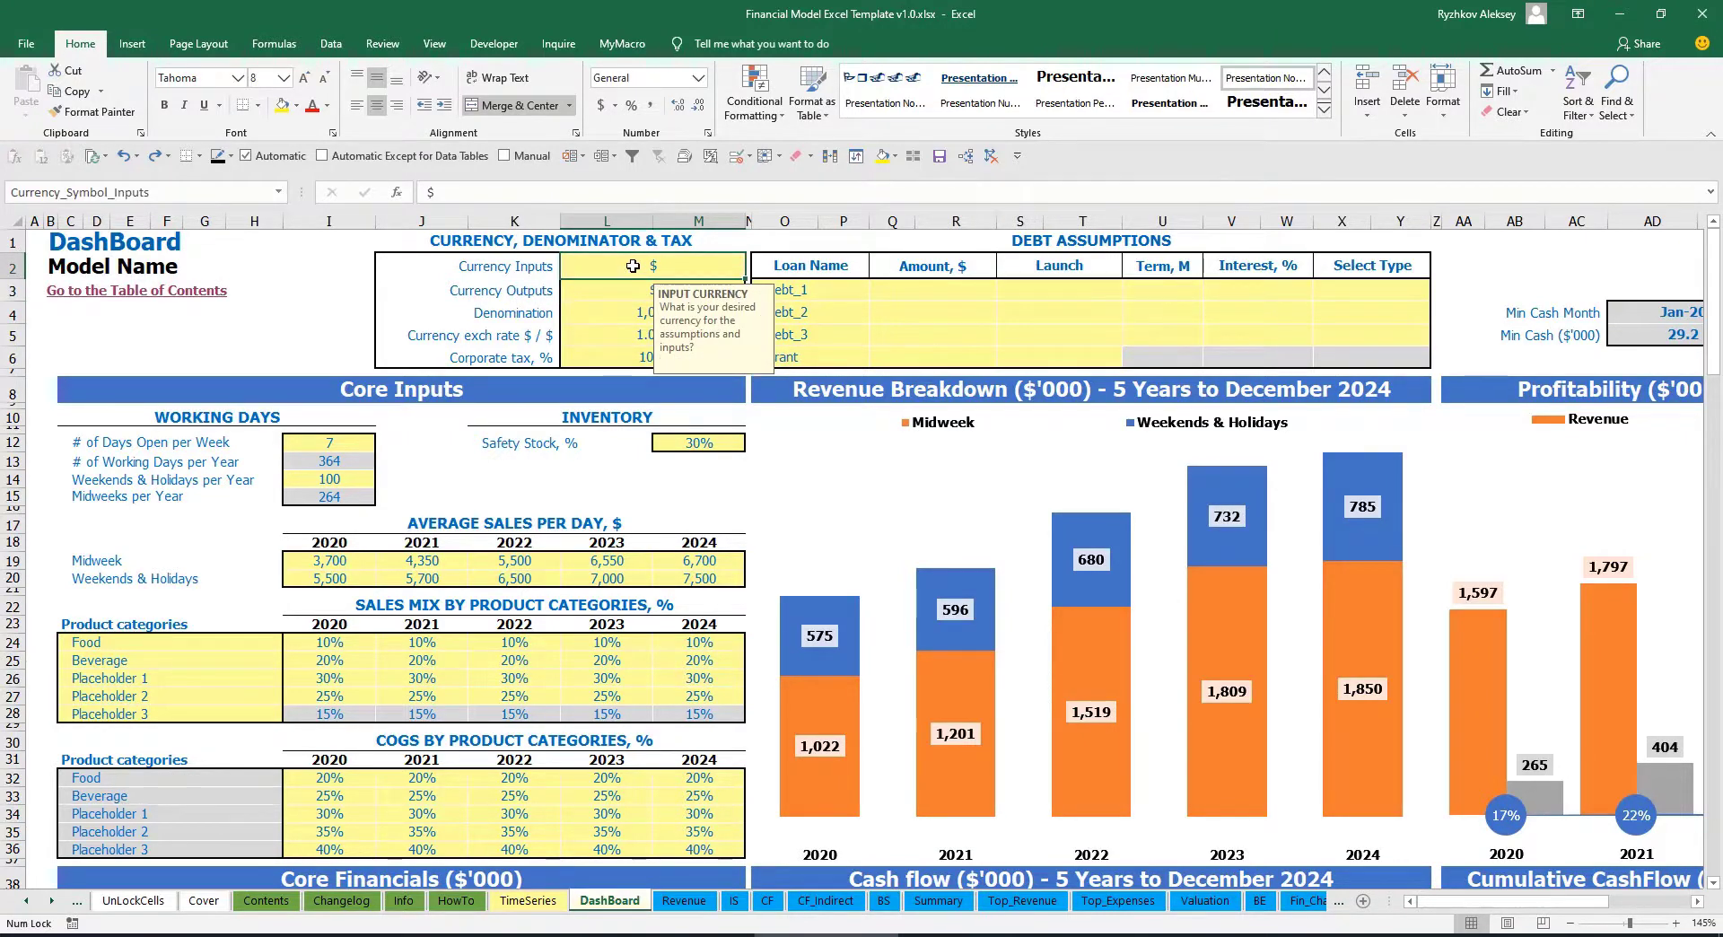
text(USD)
key(Return)
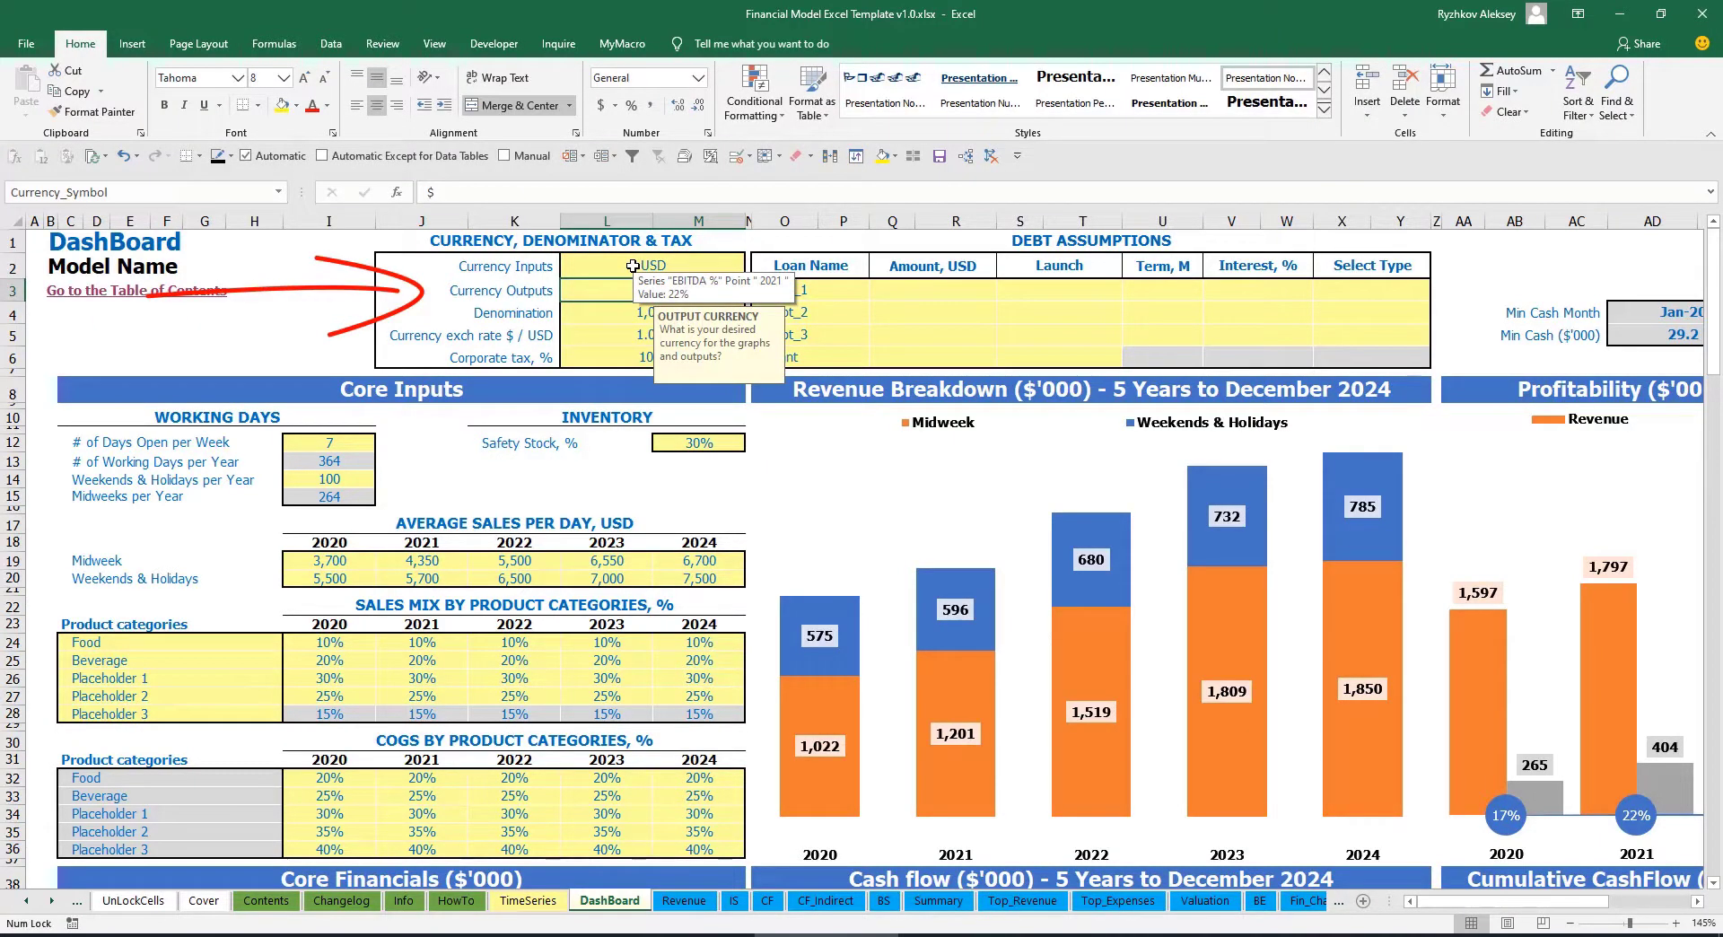
text(EUR)
key(Return)
key(Return)
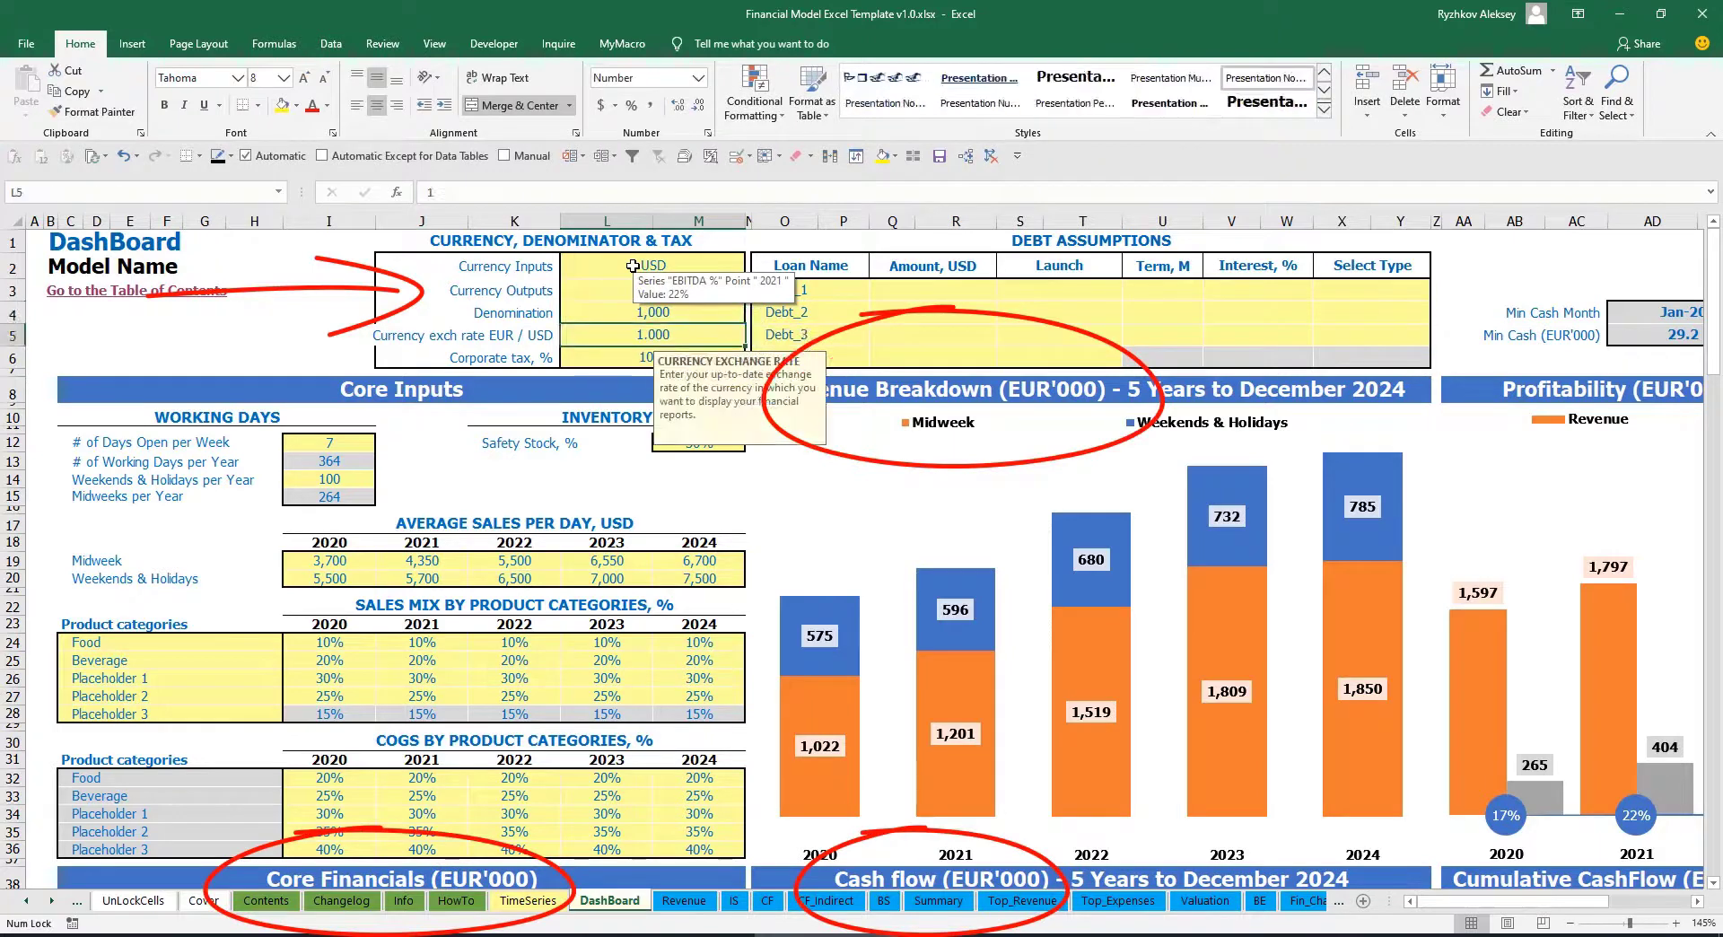
click(342, 300)
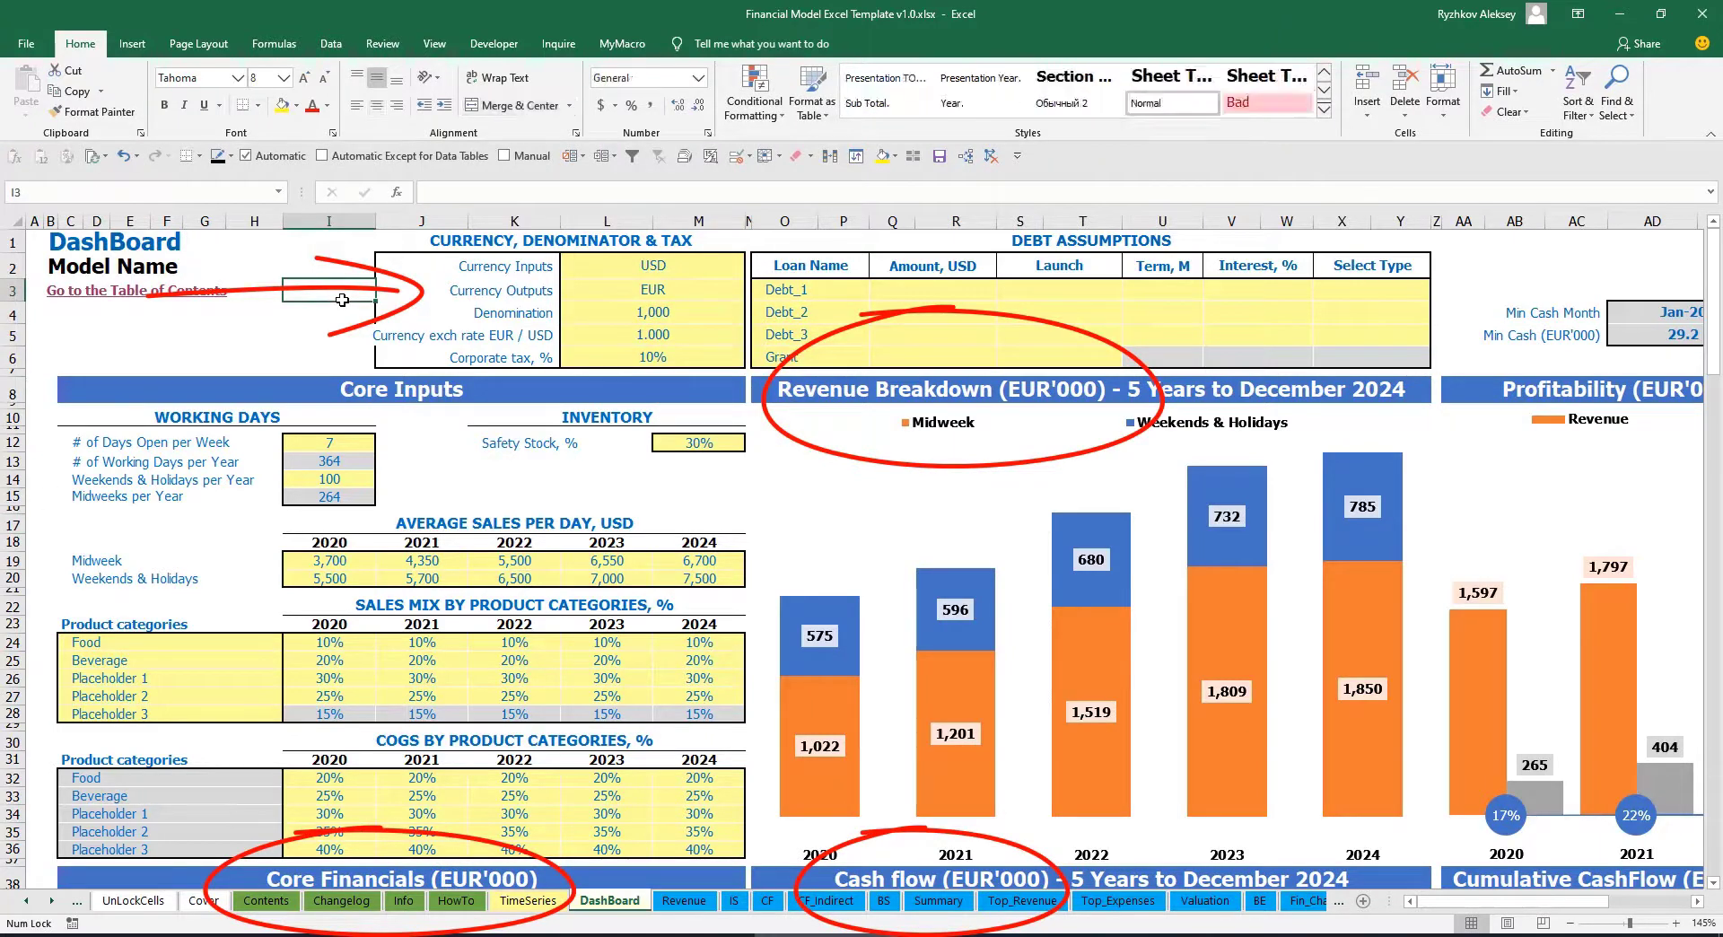
Set the EUR / USD currency exchange rate to 1.2 and review the input and output currency assumptions
click(630, 334)
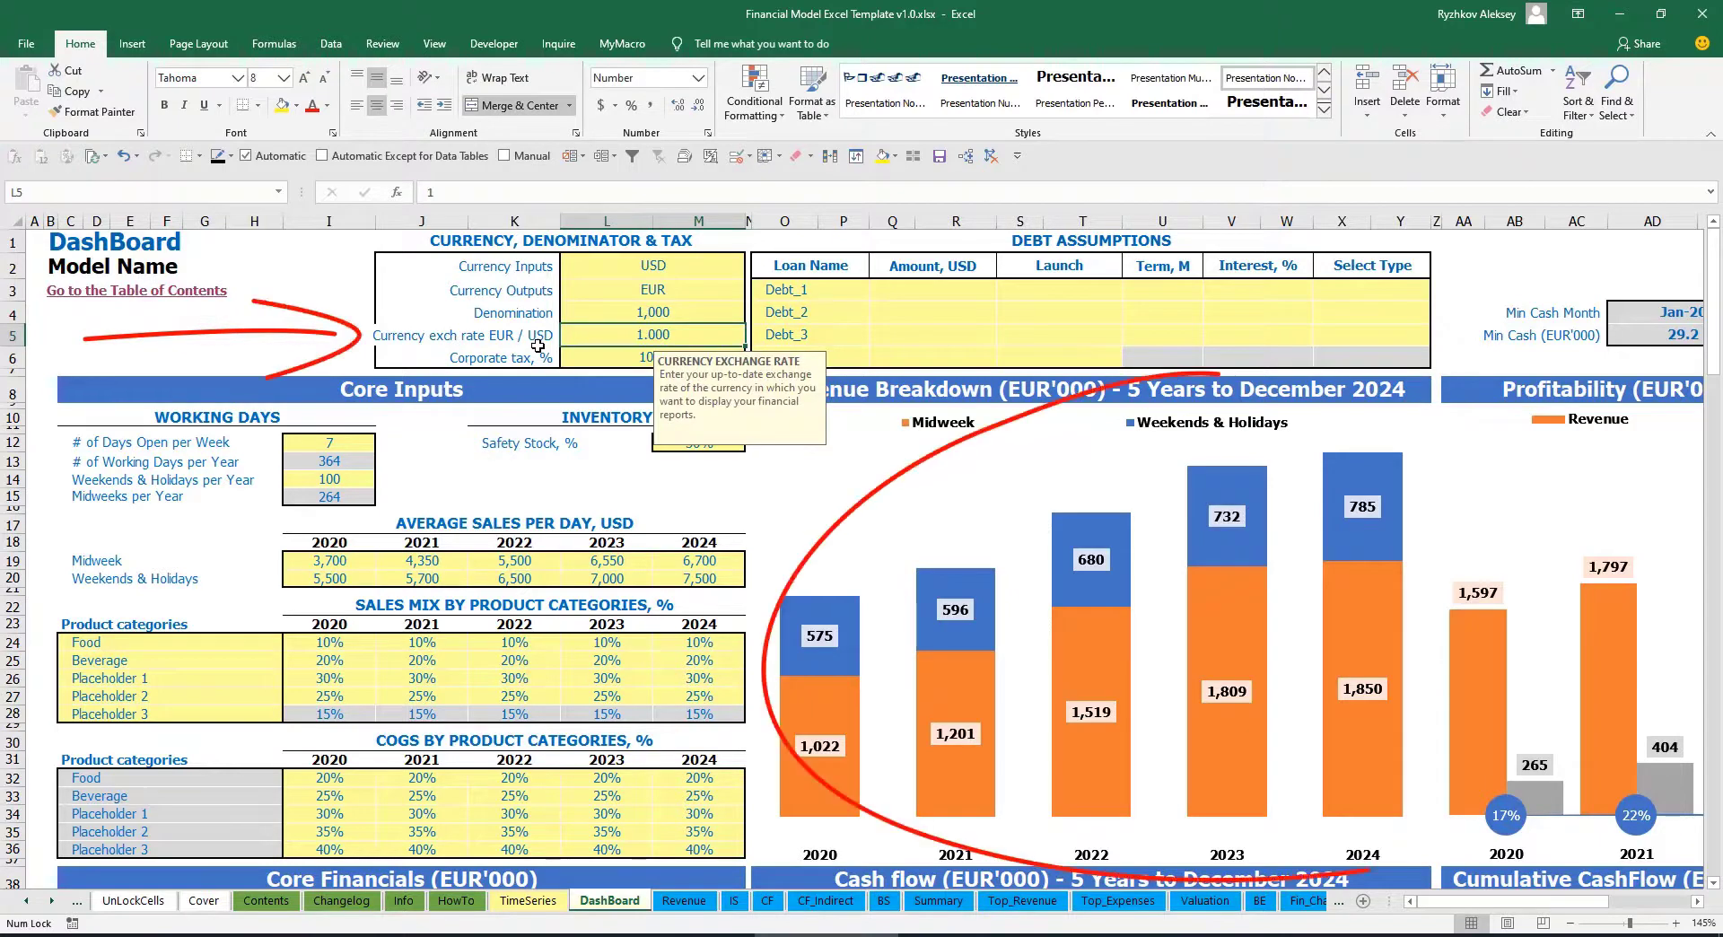
text(1.2)
key(Return)
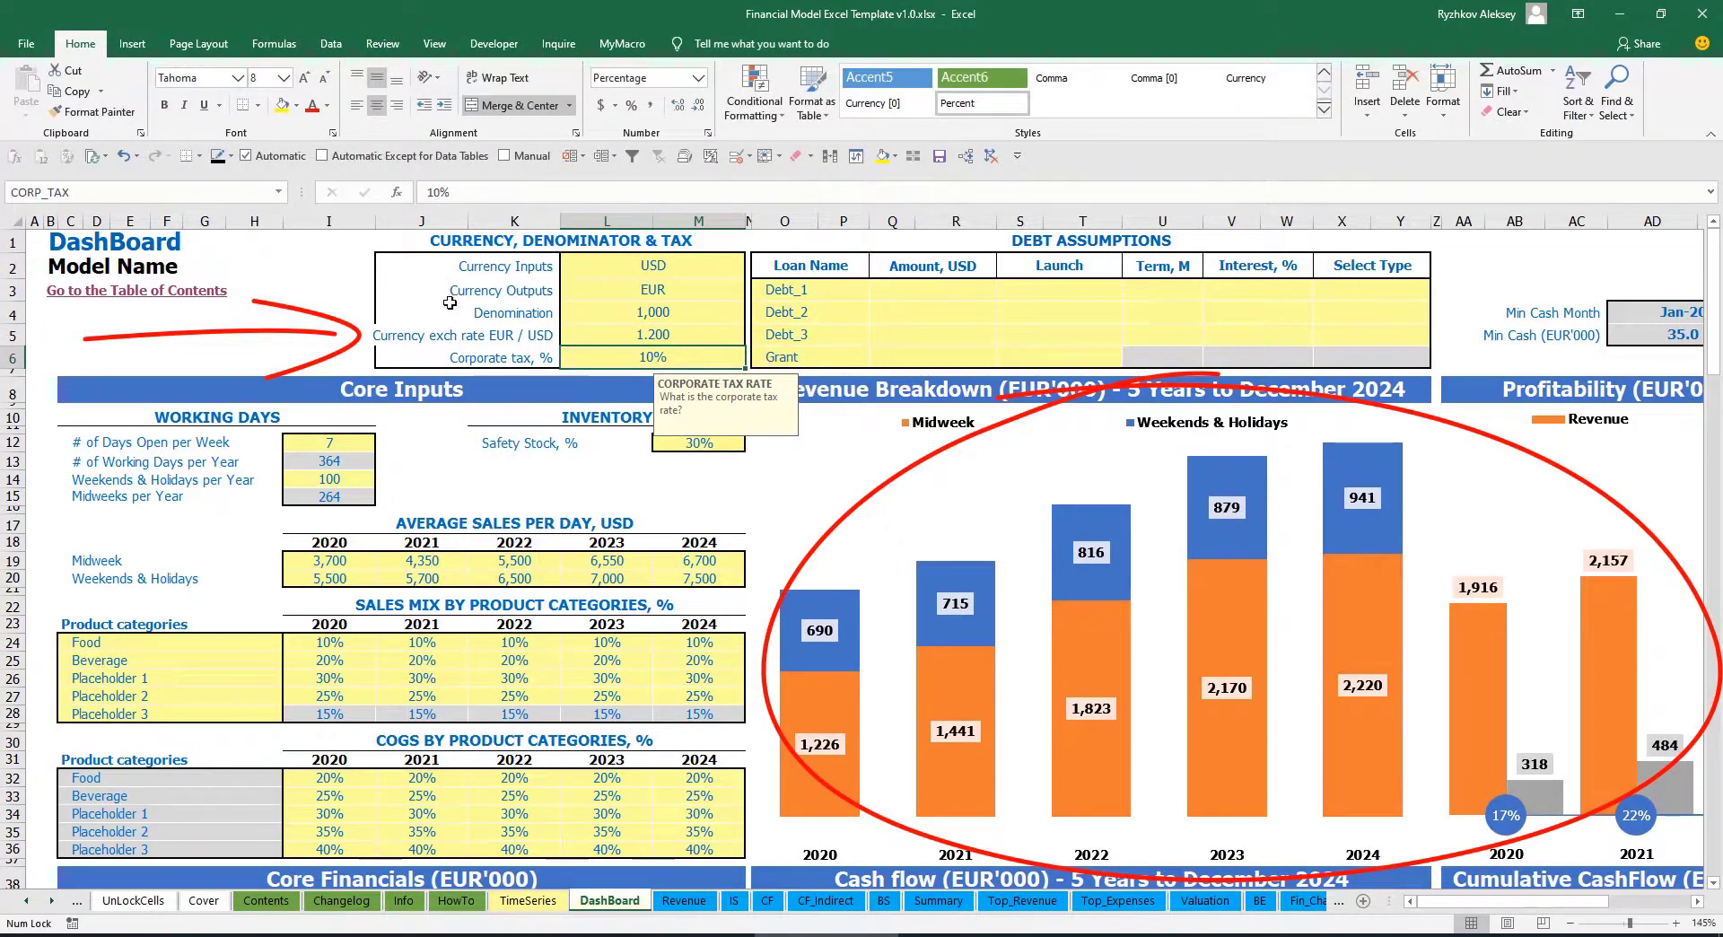
click(621, 266)
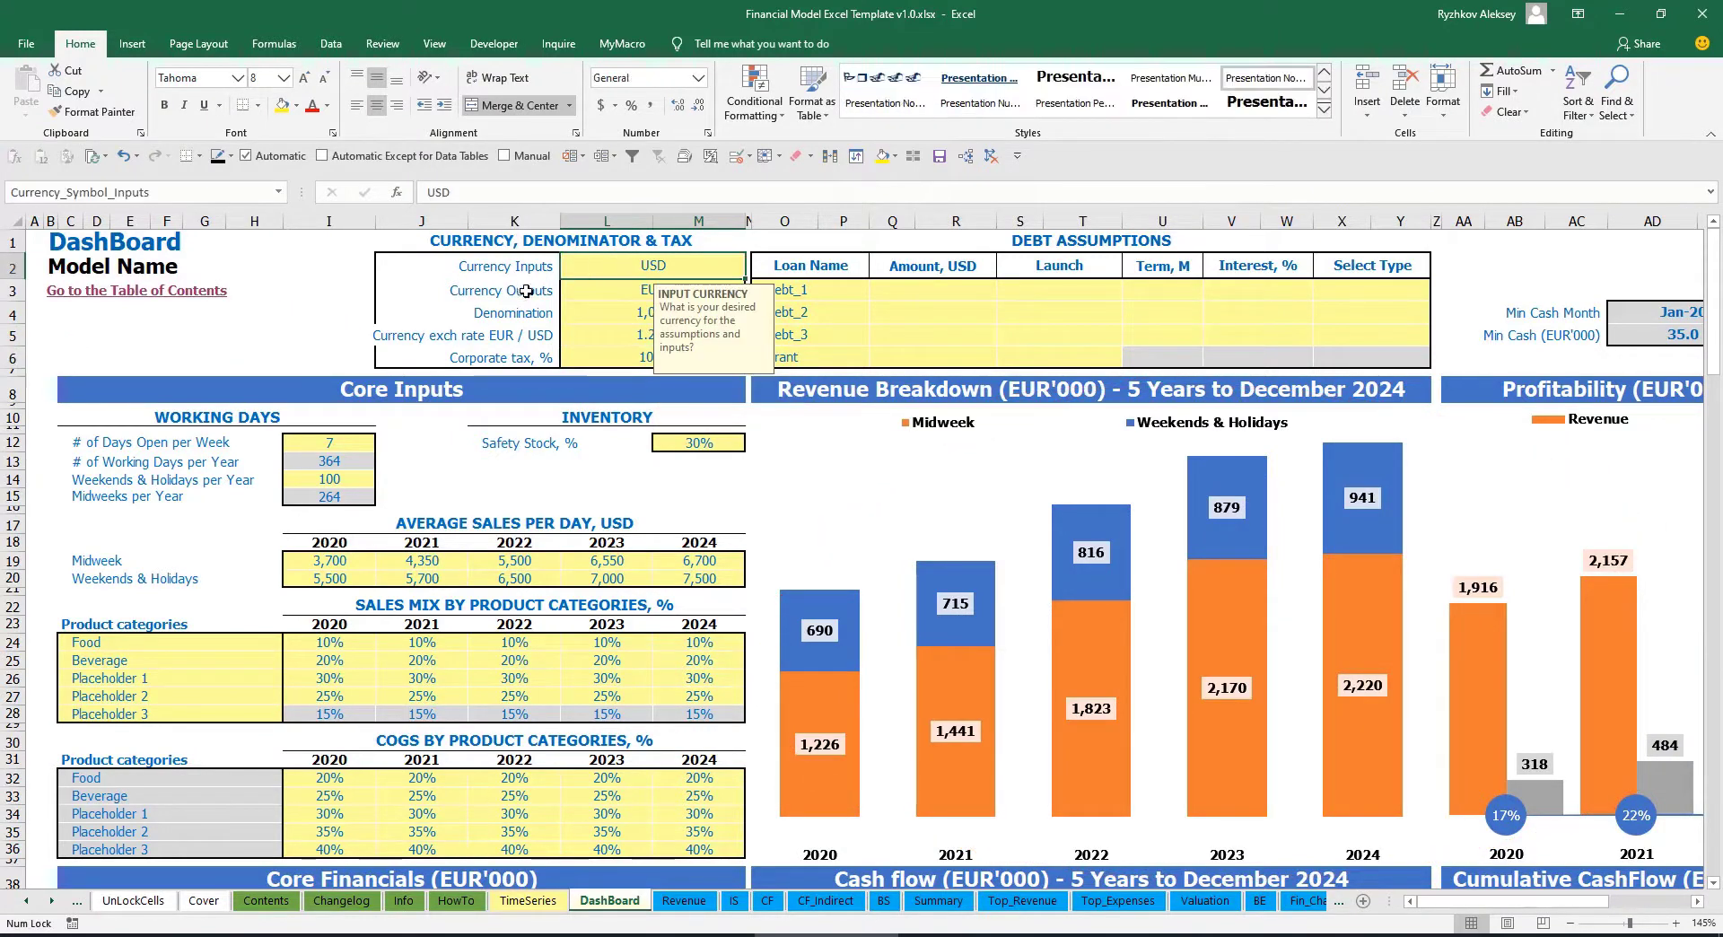
click(606, 291)
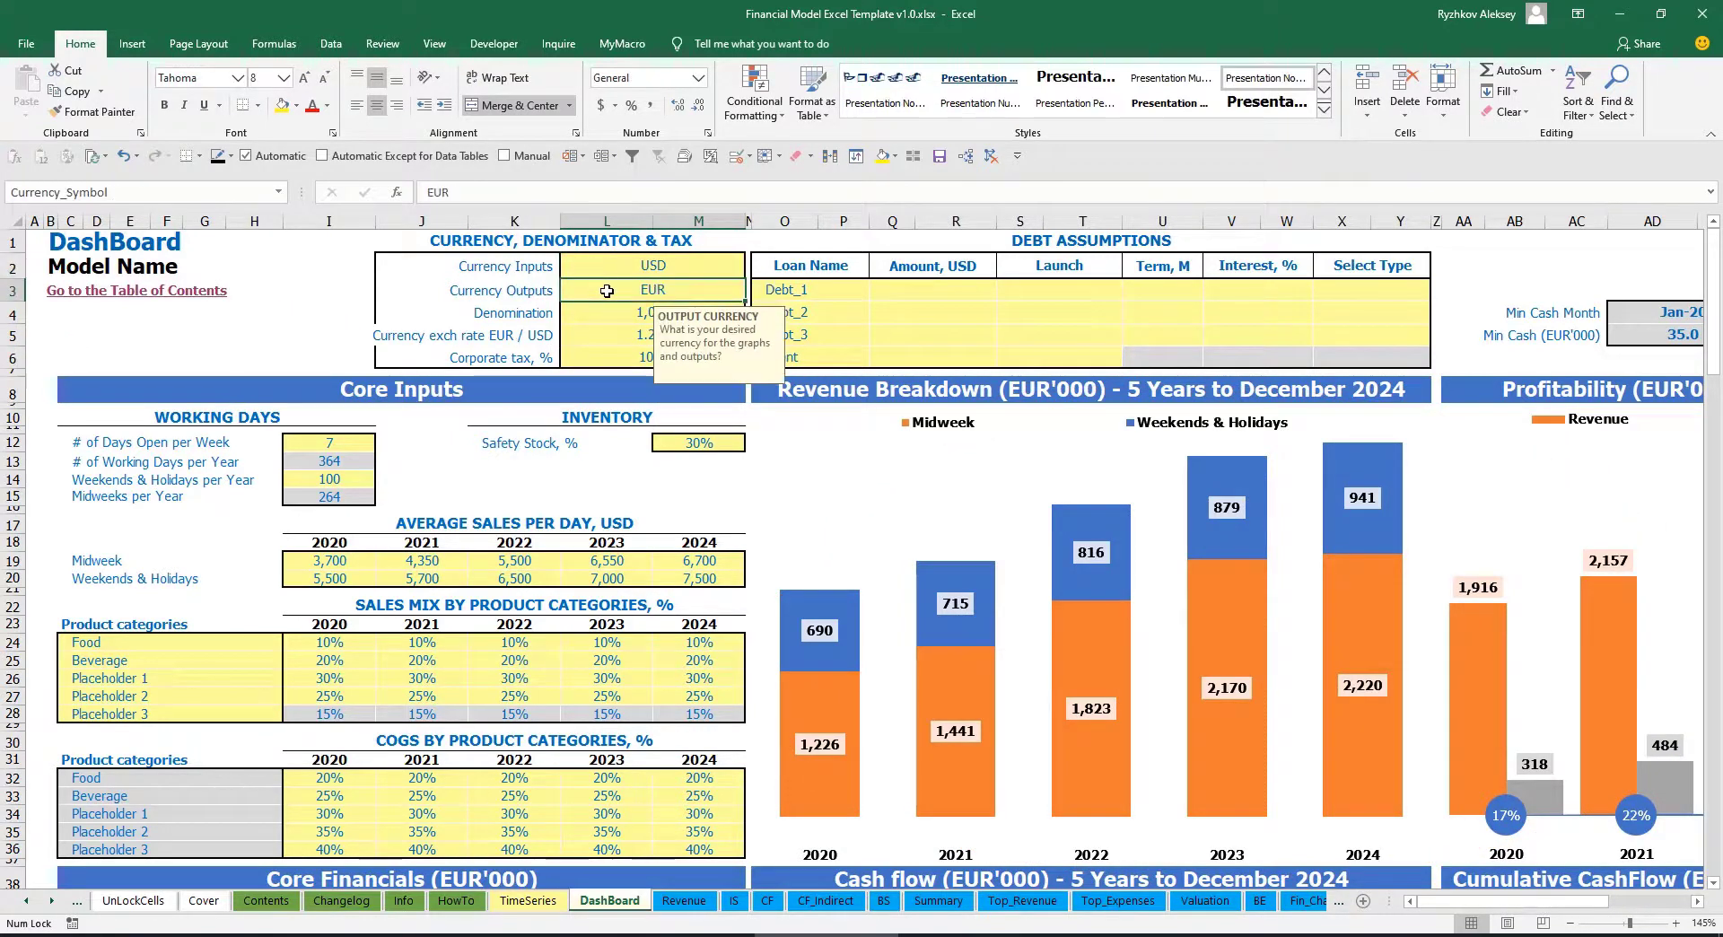
click(587, 334)
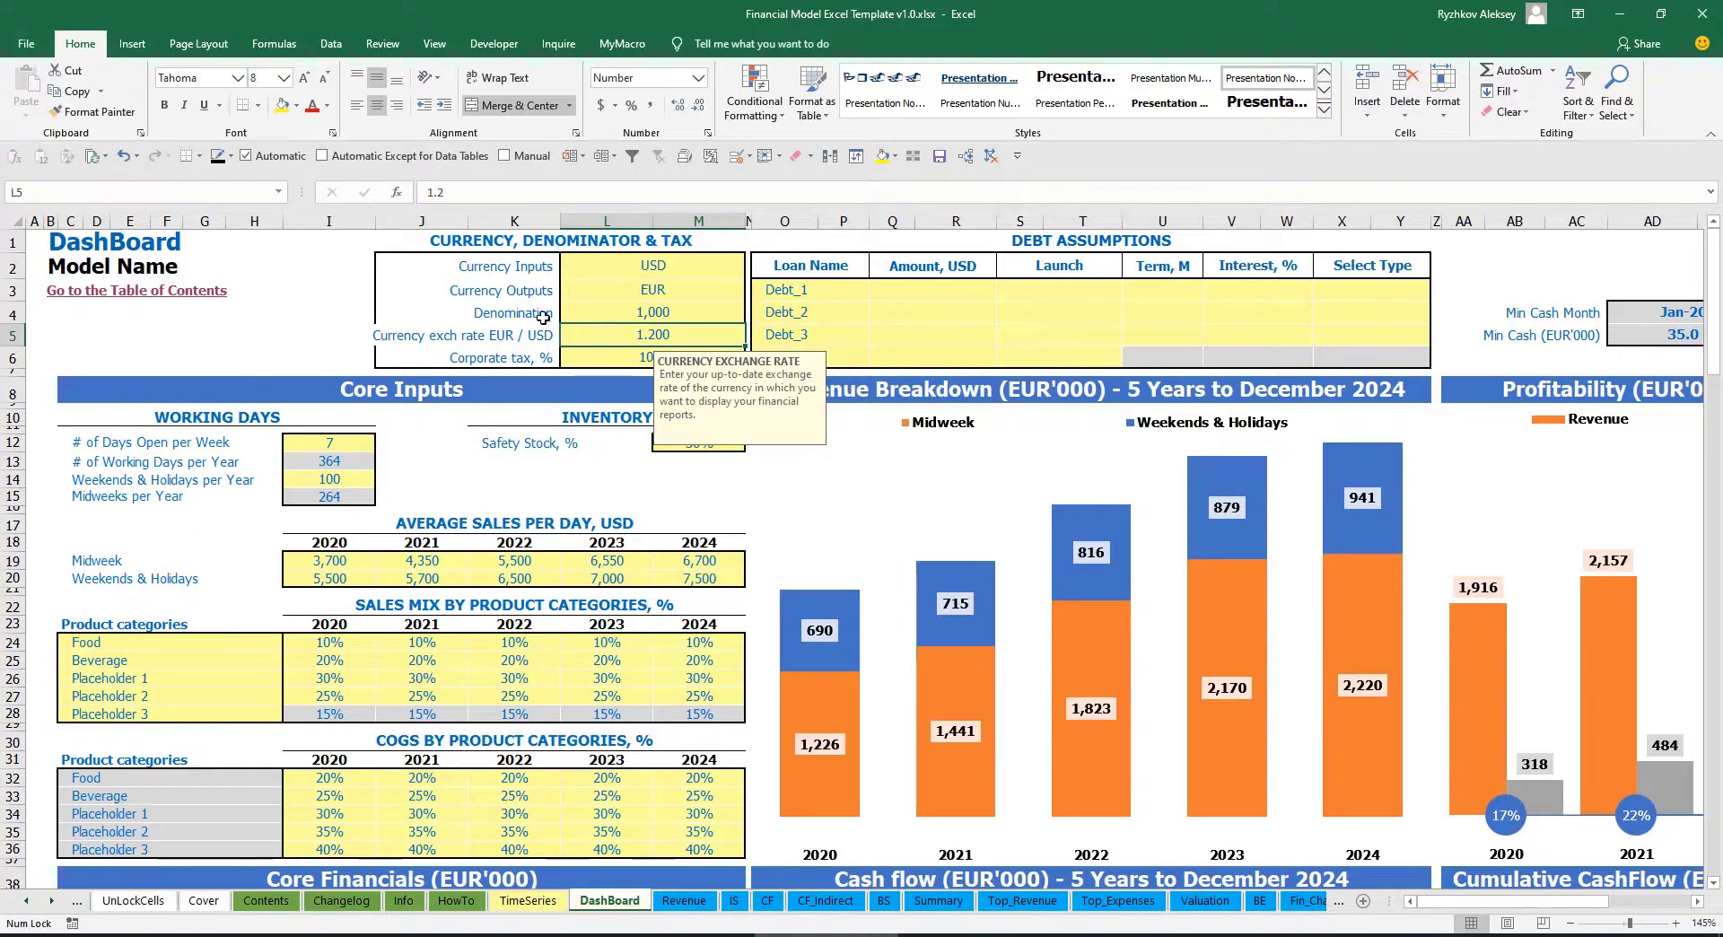
Examine the output denomination assumption and how it appears in the income statement headings of the financial statements summary
click(619, 309)
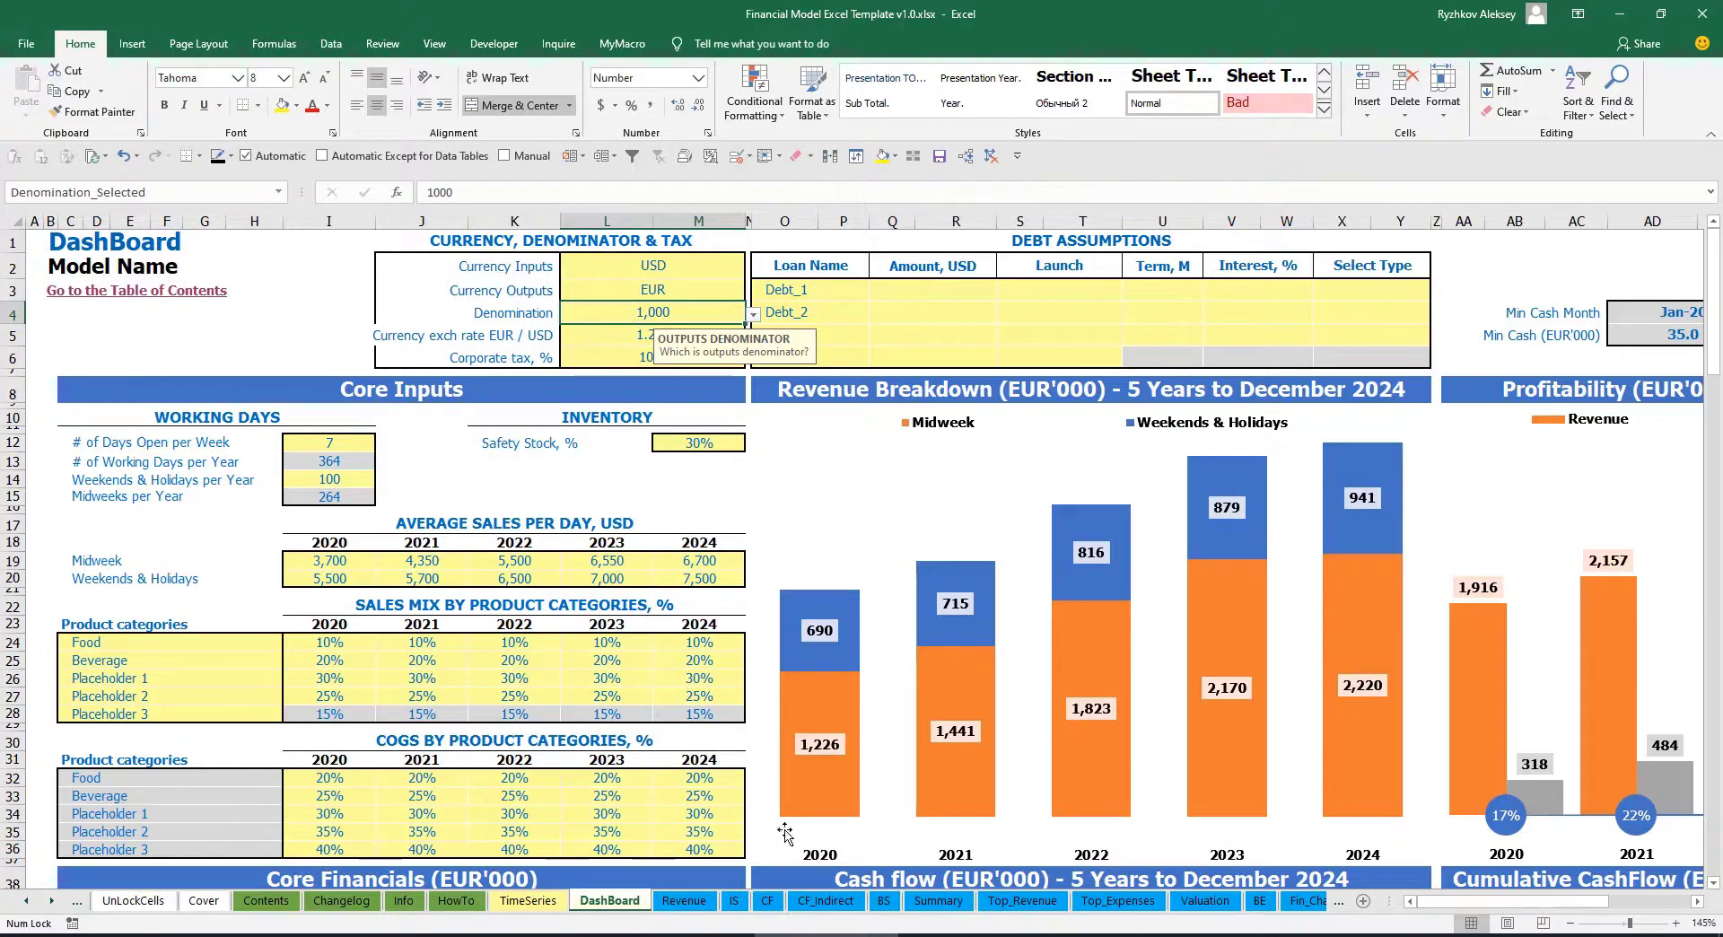
click(947, 901)
click(281, 310)
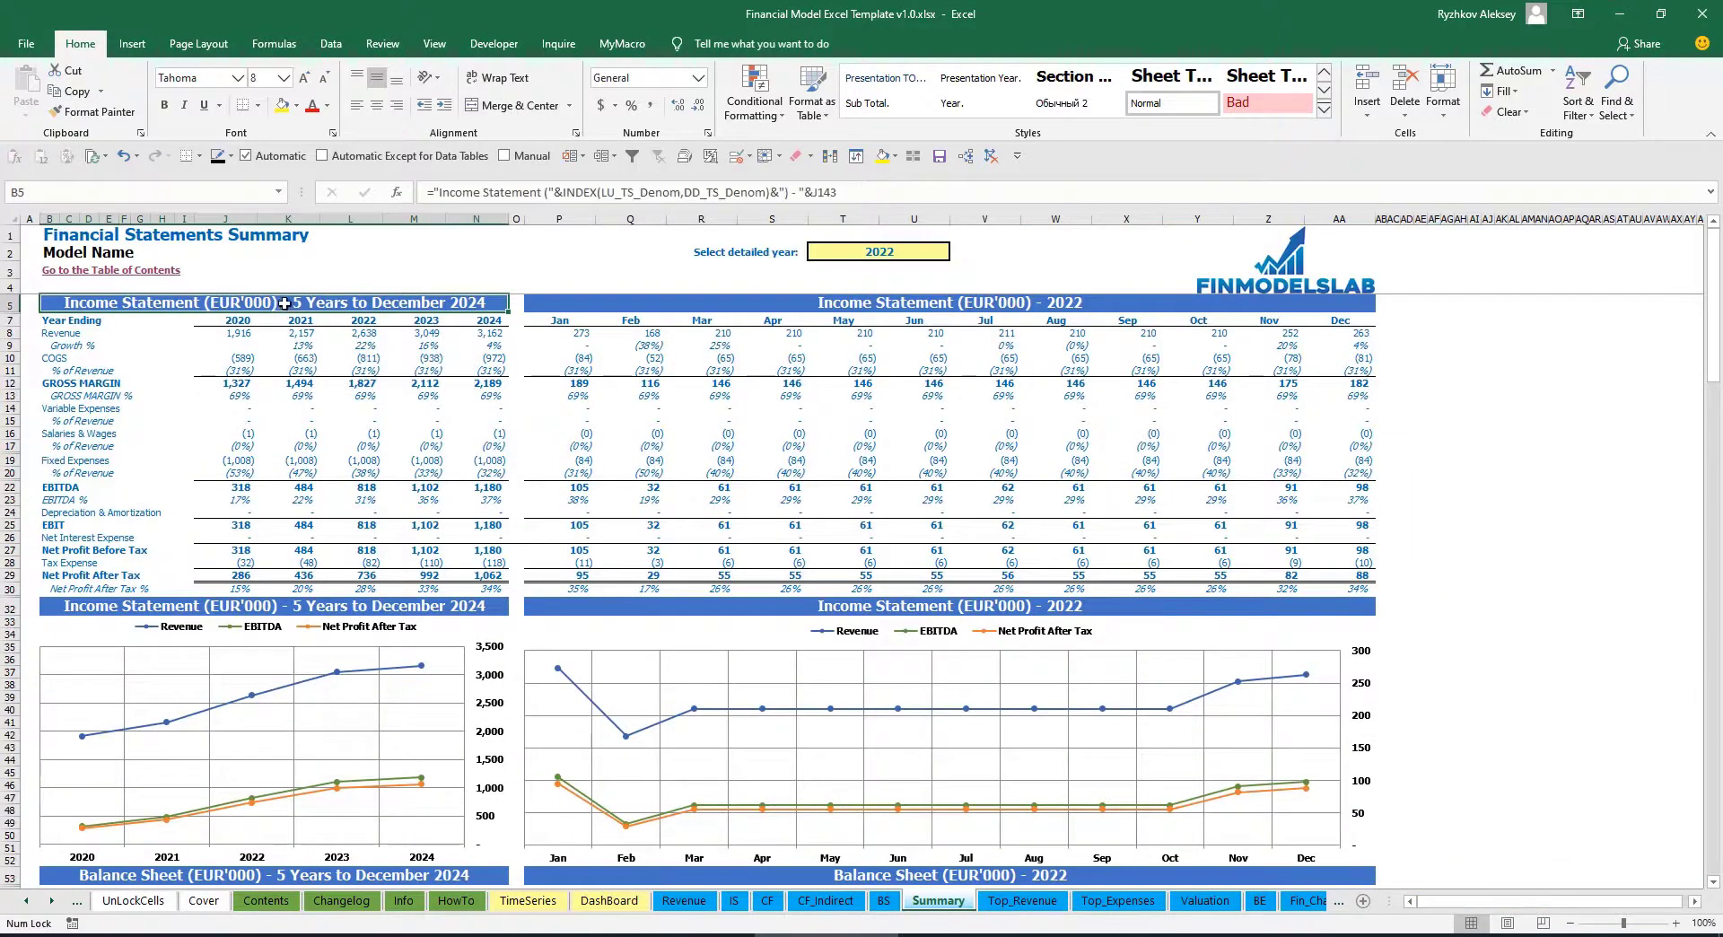
click(949, 299)
click(348, 307)
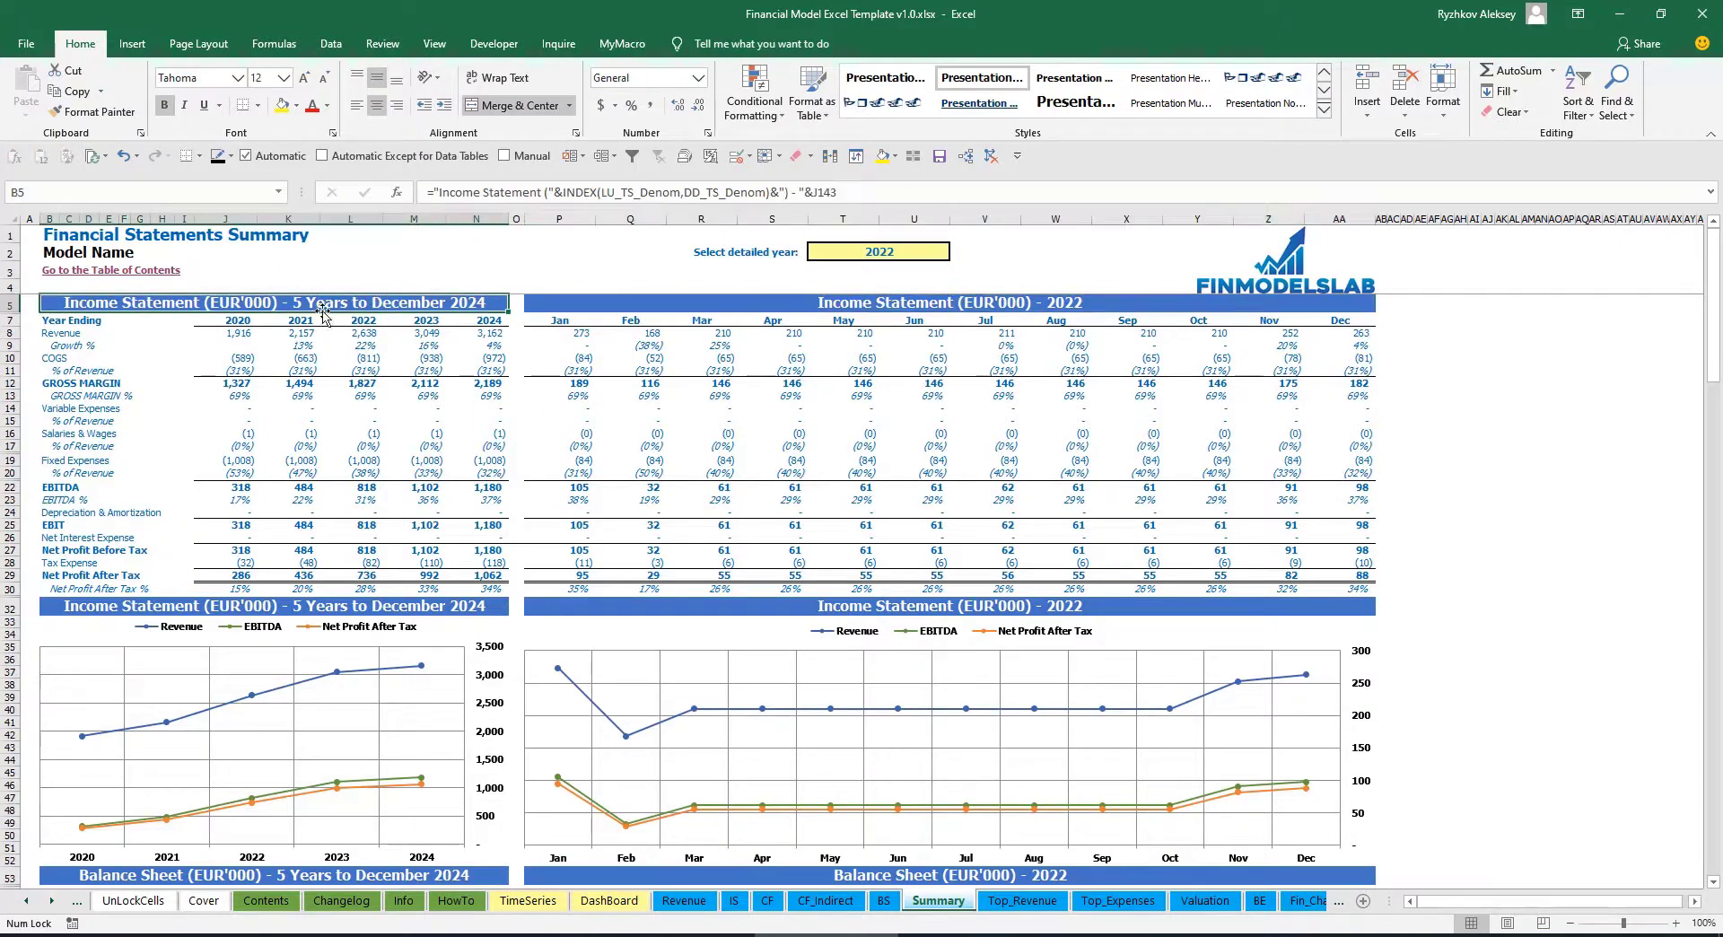
Set the output denomination to 1,000,000 and check the income statement in the financial statements summary
click(617, 901)
click(753, 314)
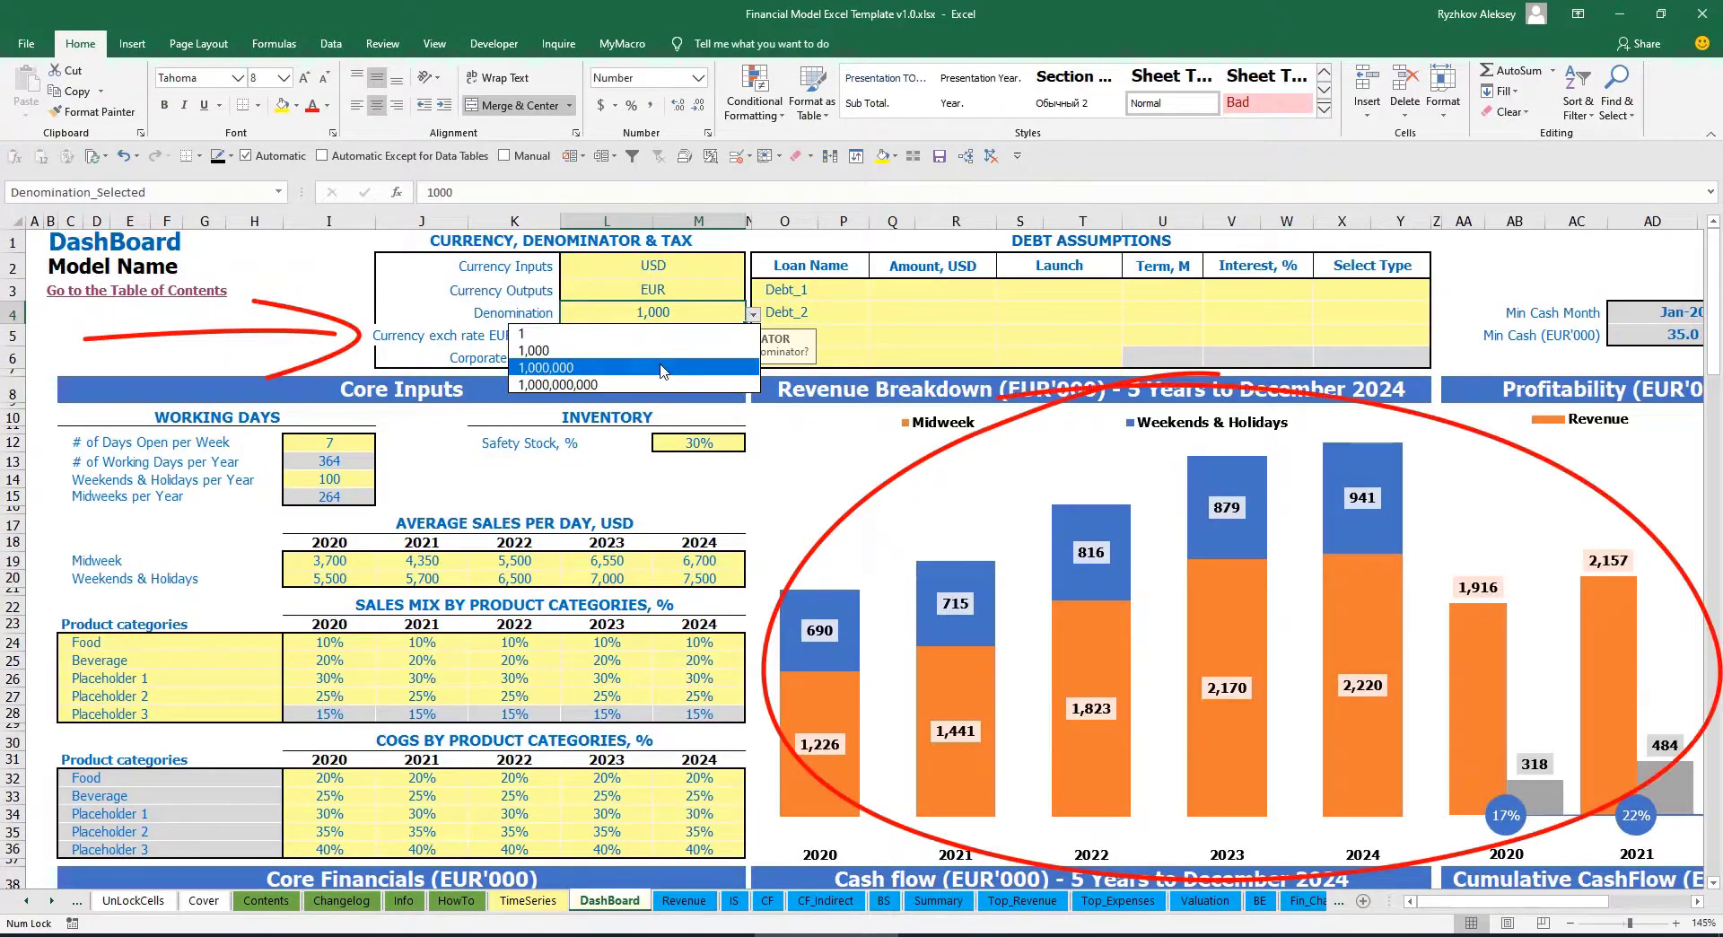
click(680, 366)
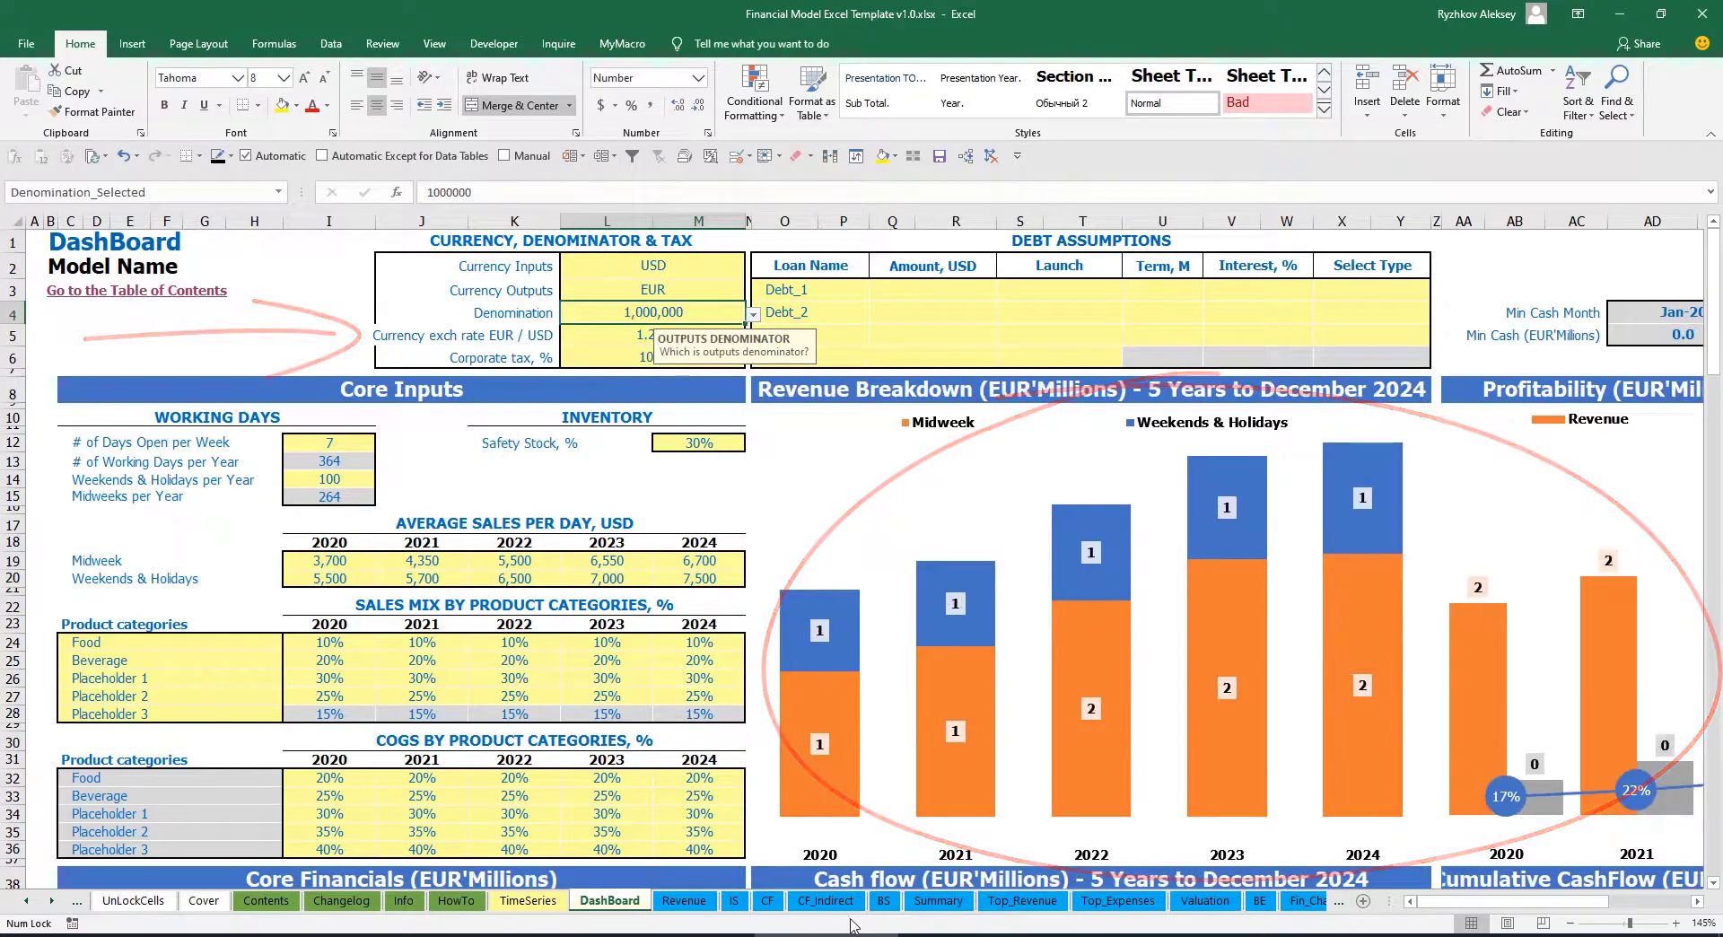
click(938, 900)
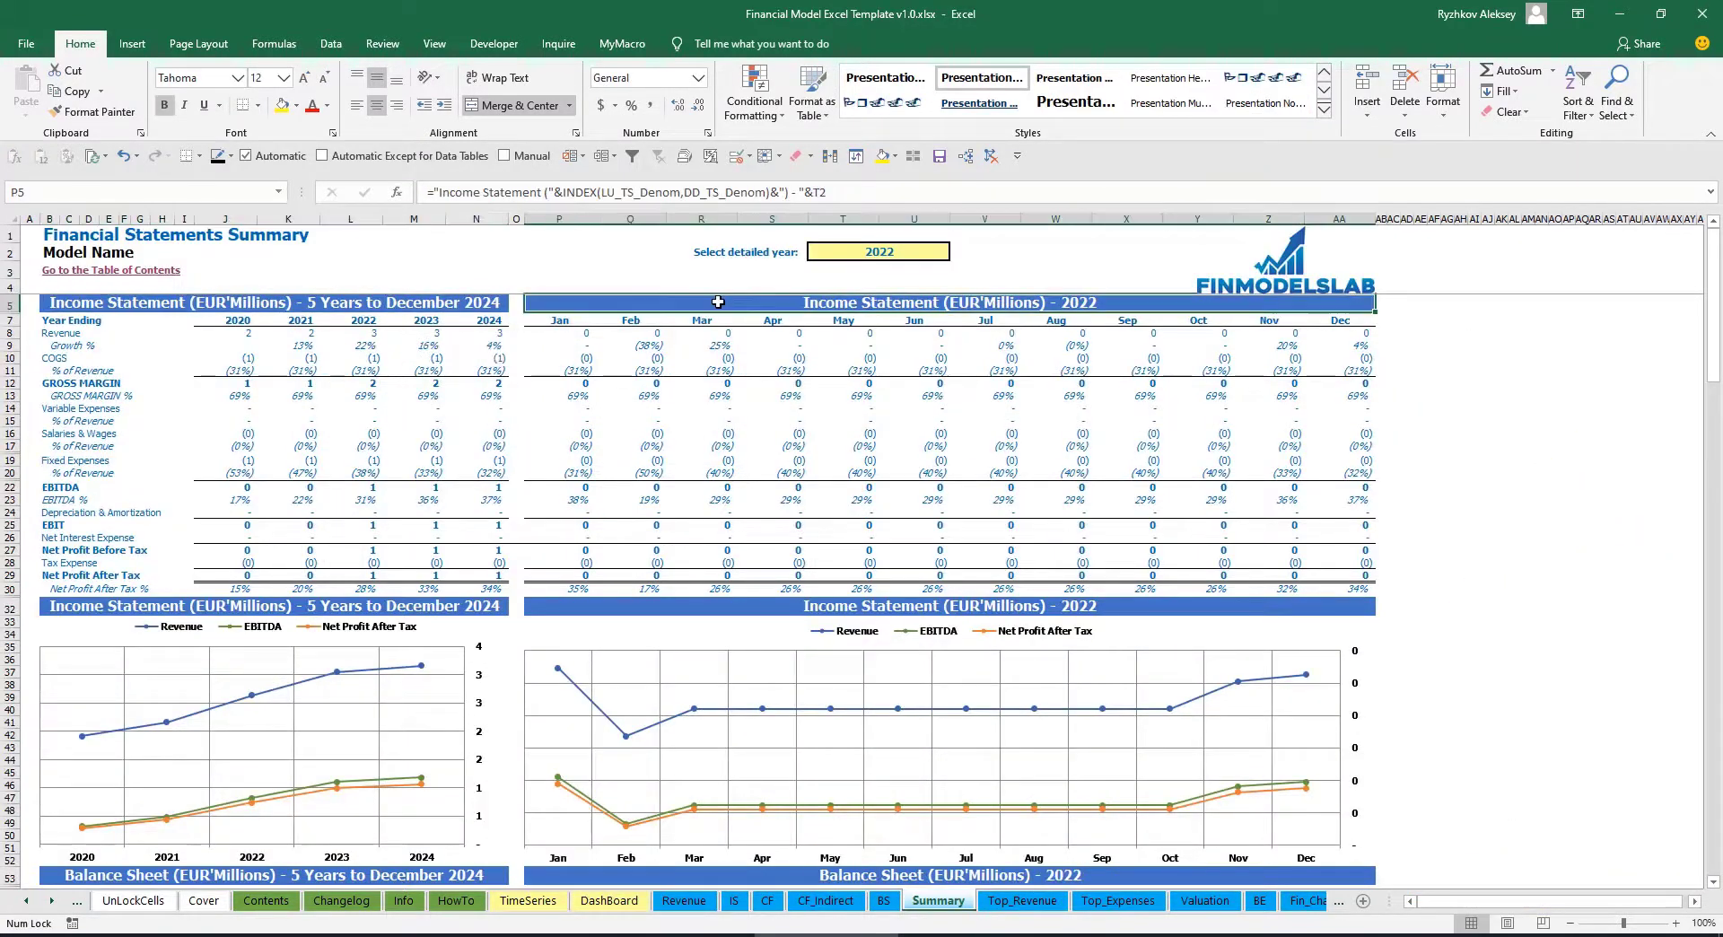
Set the output denomination to 1 and check the summary's income statement figures in full currency units
click(610, 900)
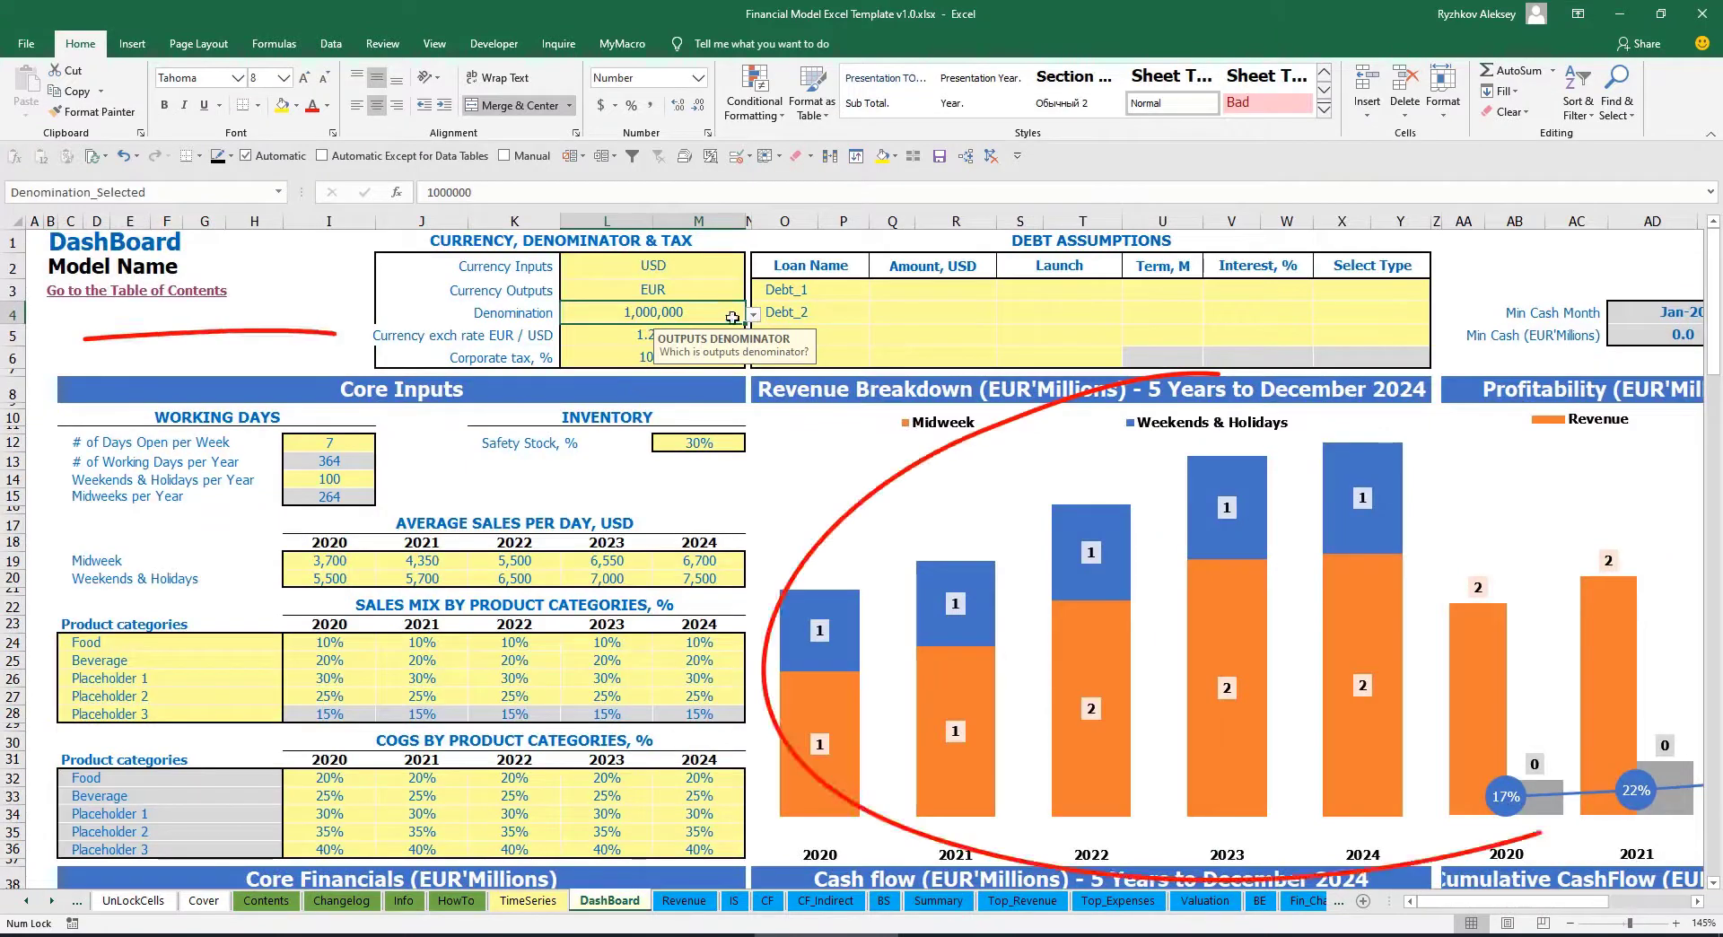
click(752, 314)
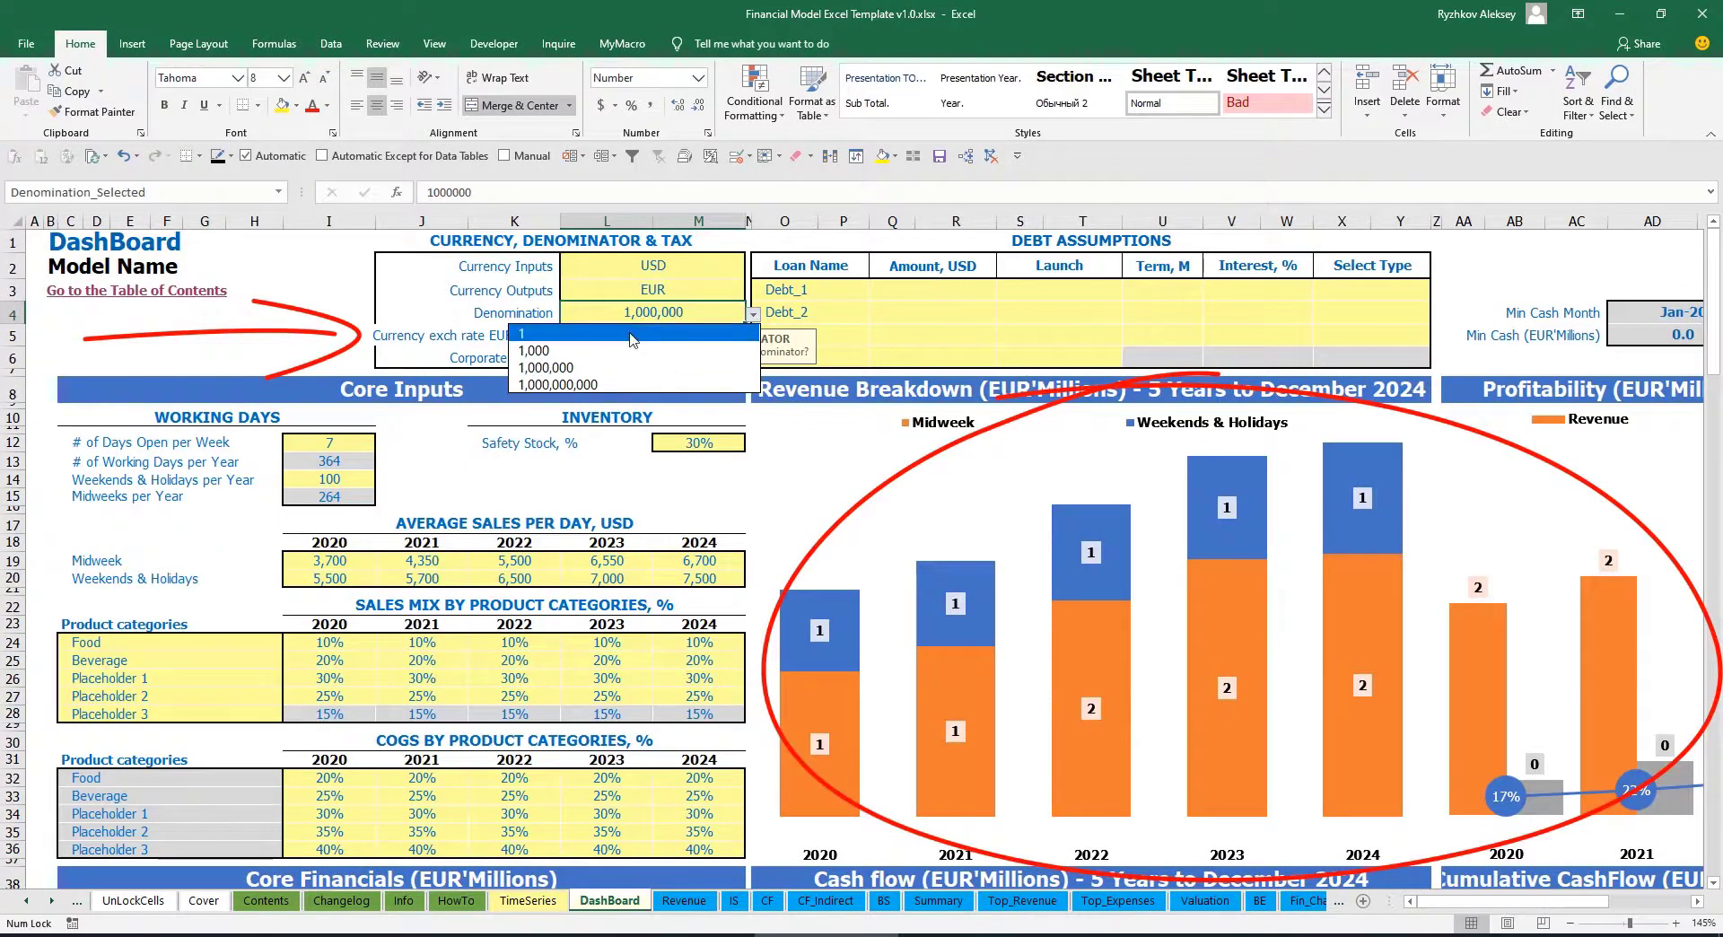
click(628, 333)
click(935, 900)
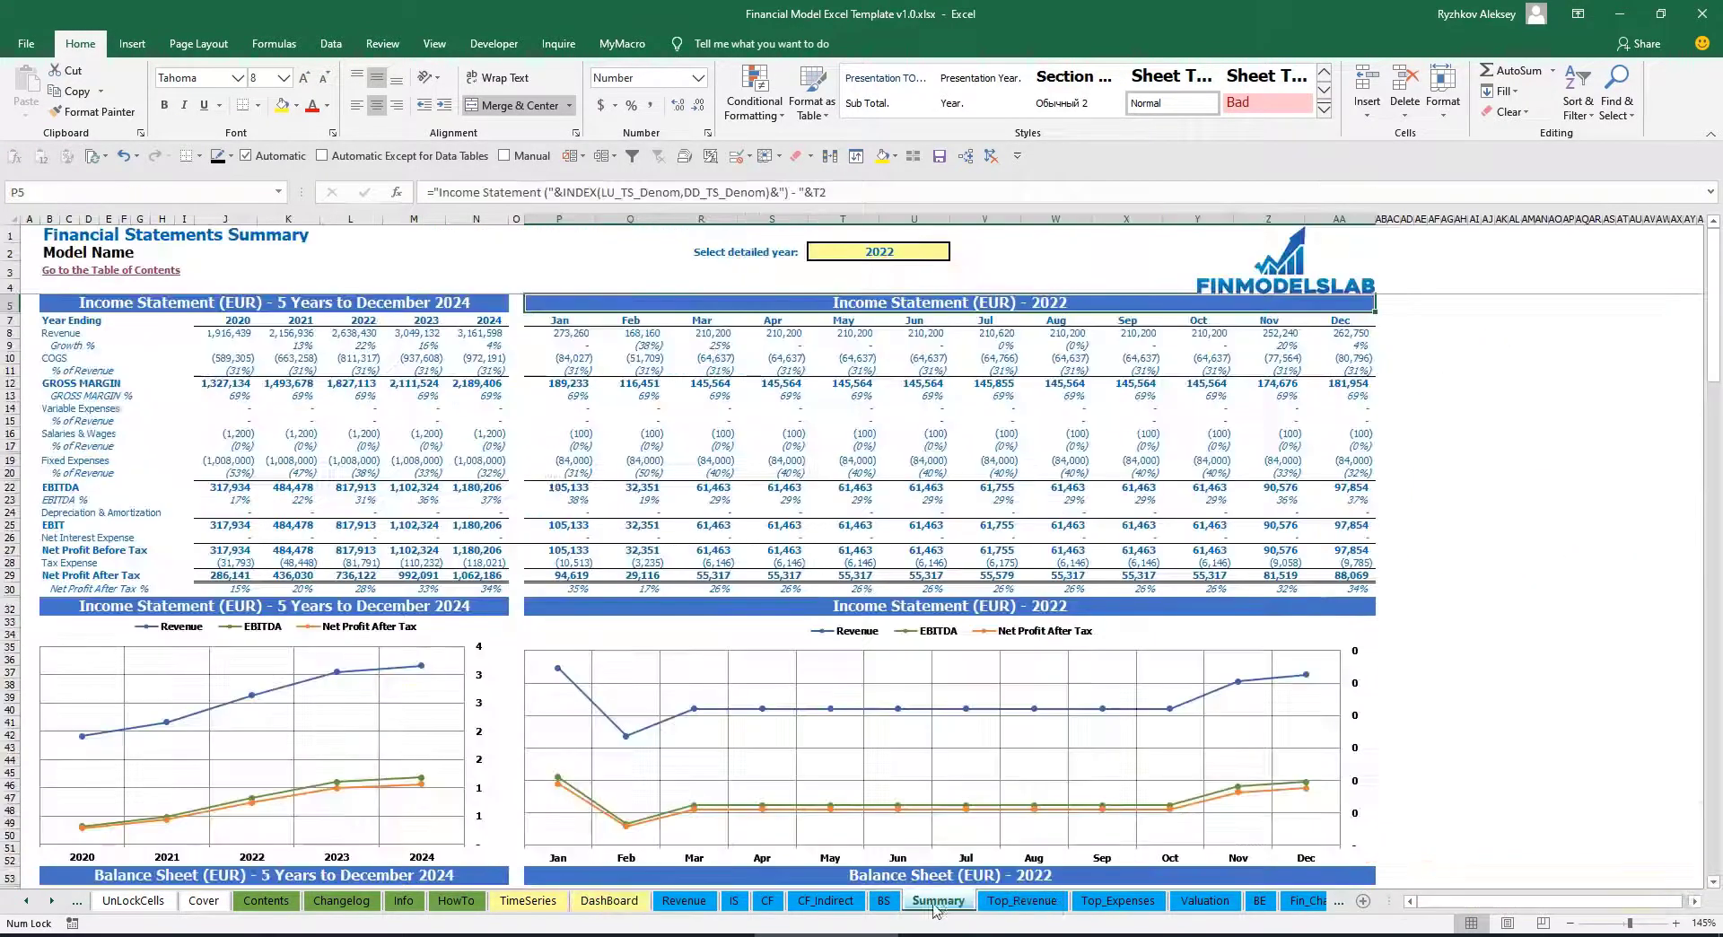
Set the corporate tax rate to 15% and examine the Tax Expense row in the income statement
click(597, 900)
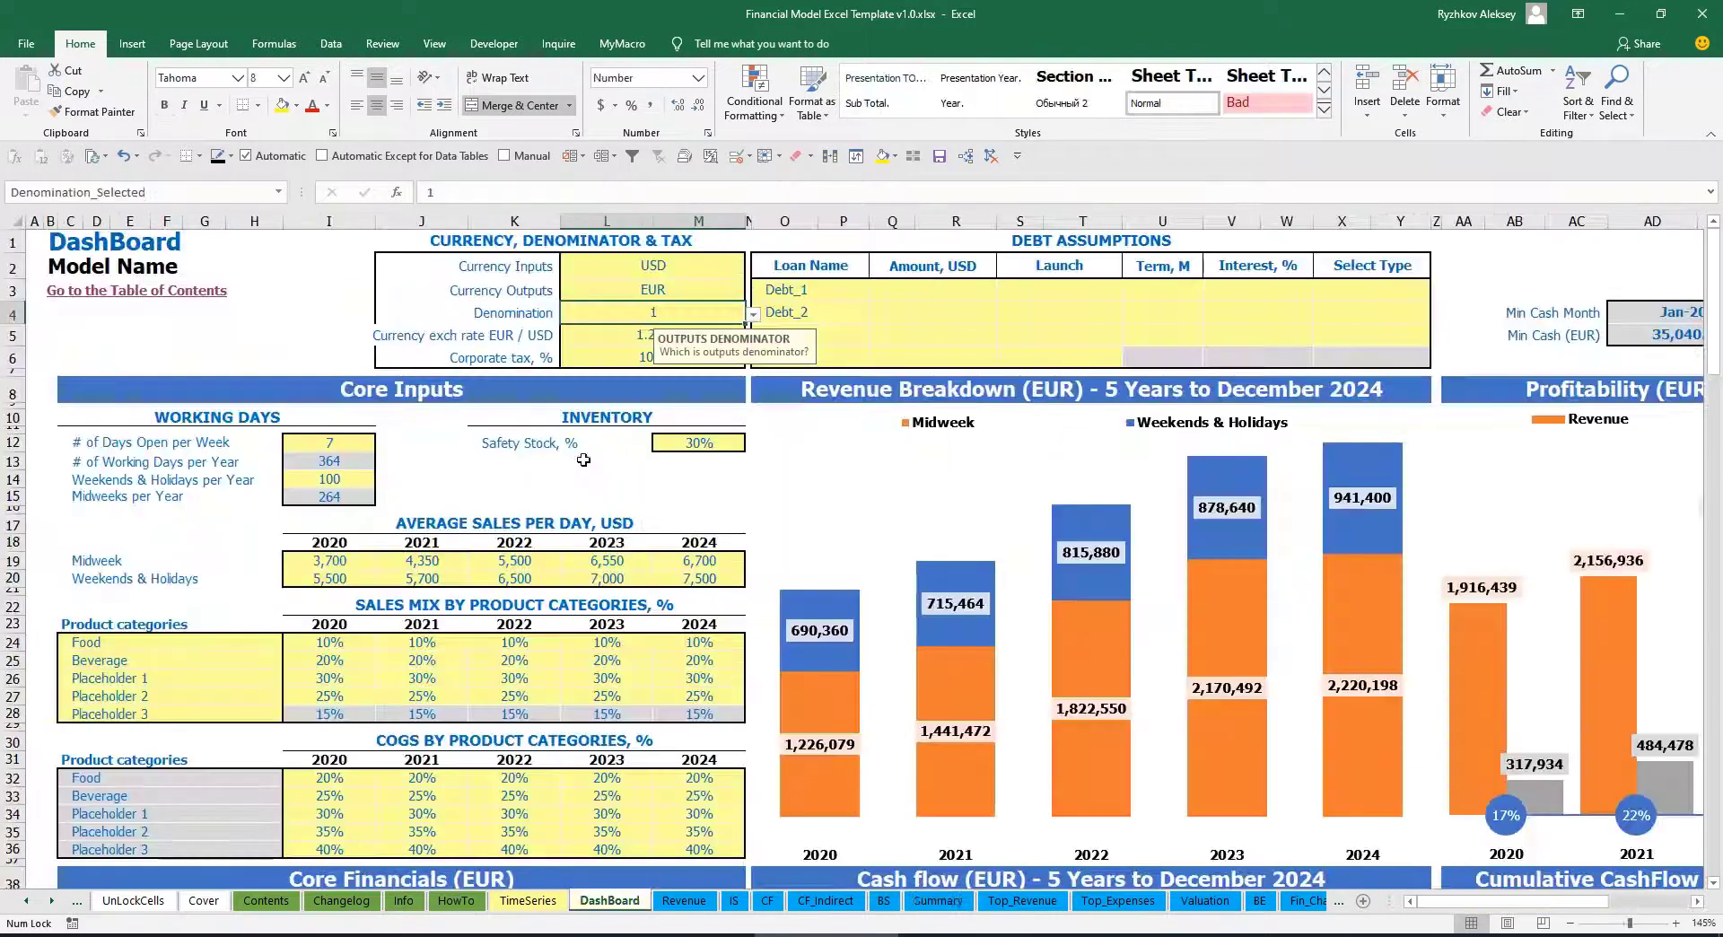
click(614, 350)
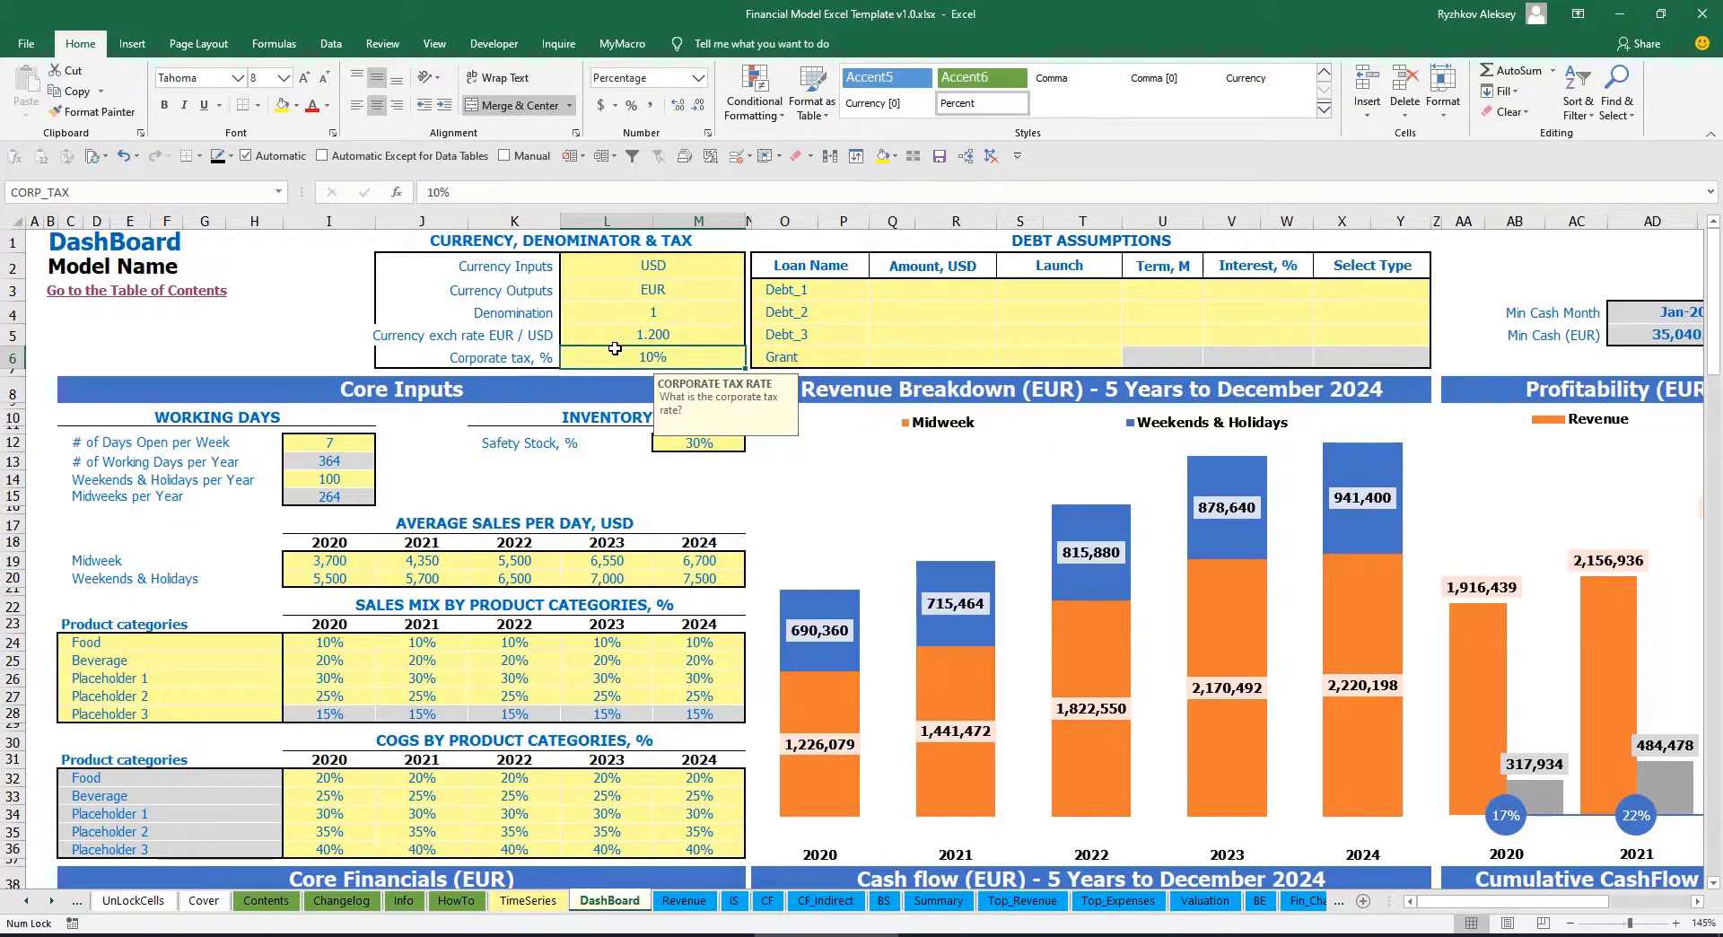
text(15)
key(Return)
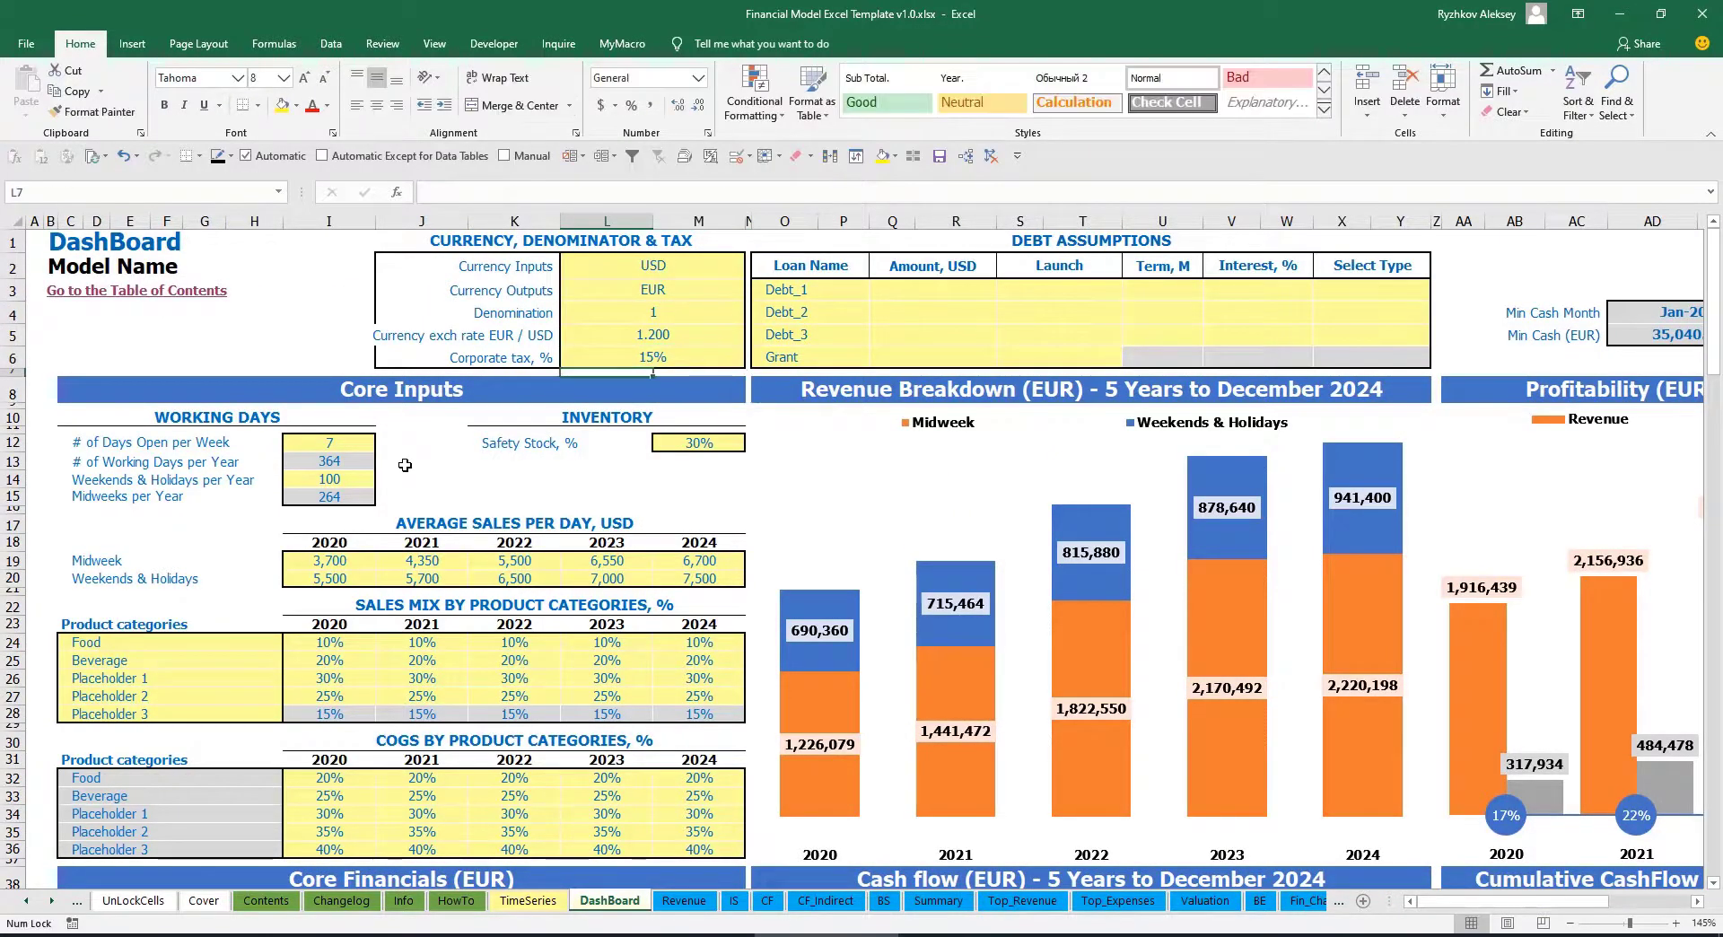
click(734, 900)
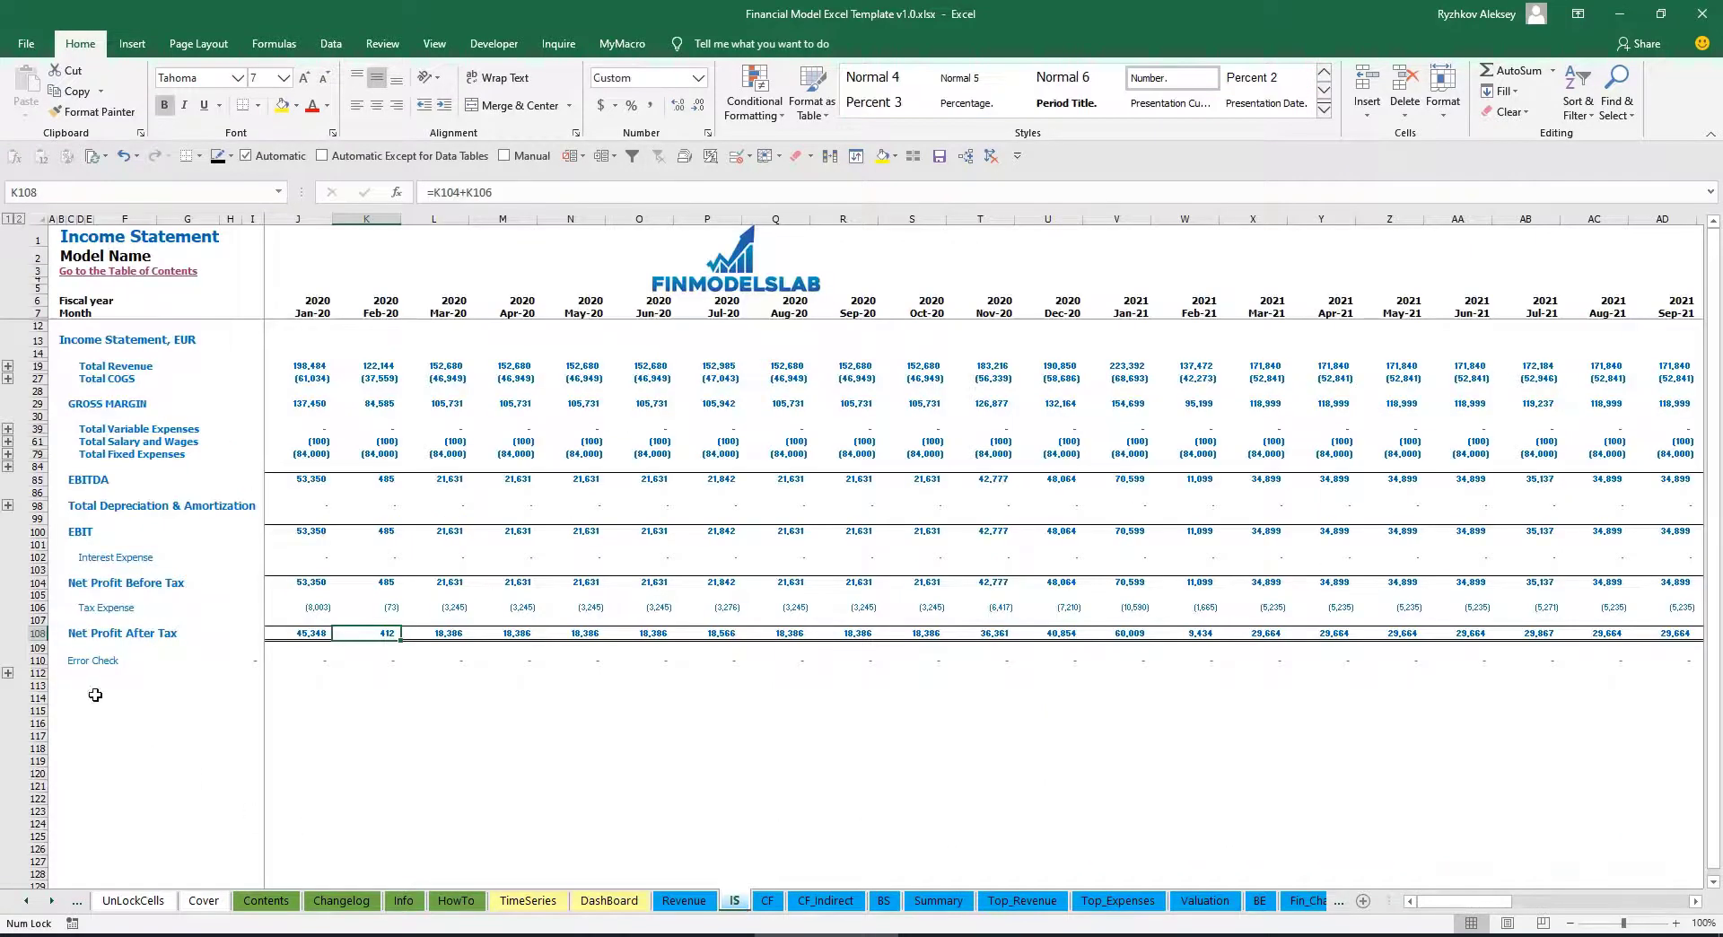
click(40, 608)
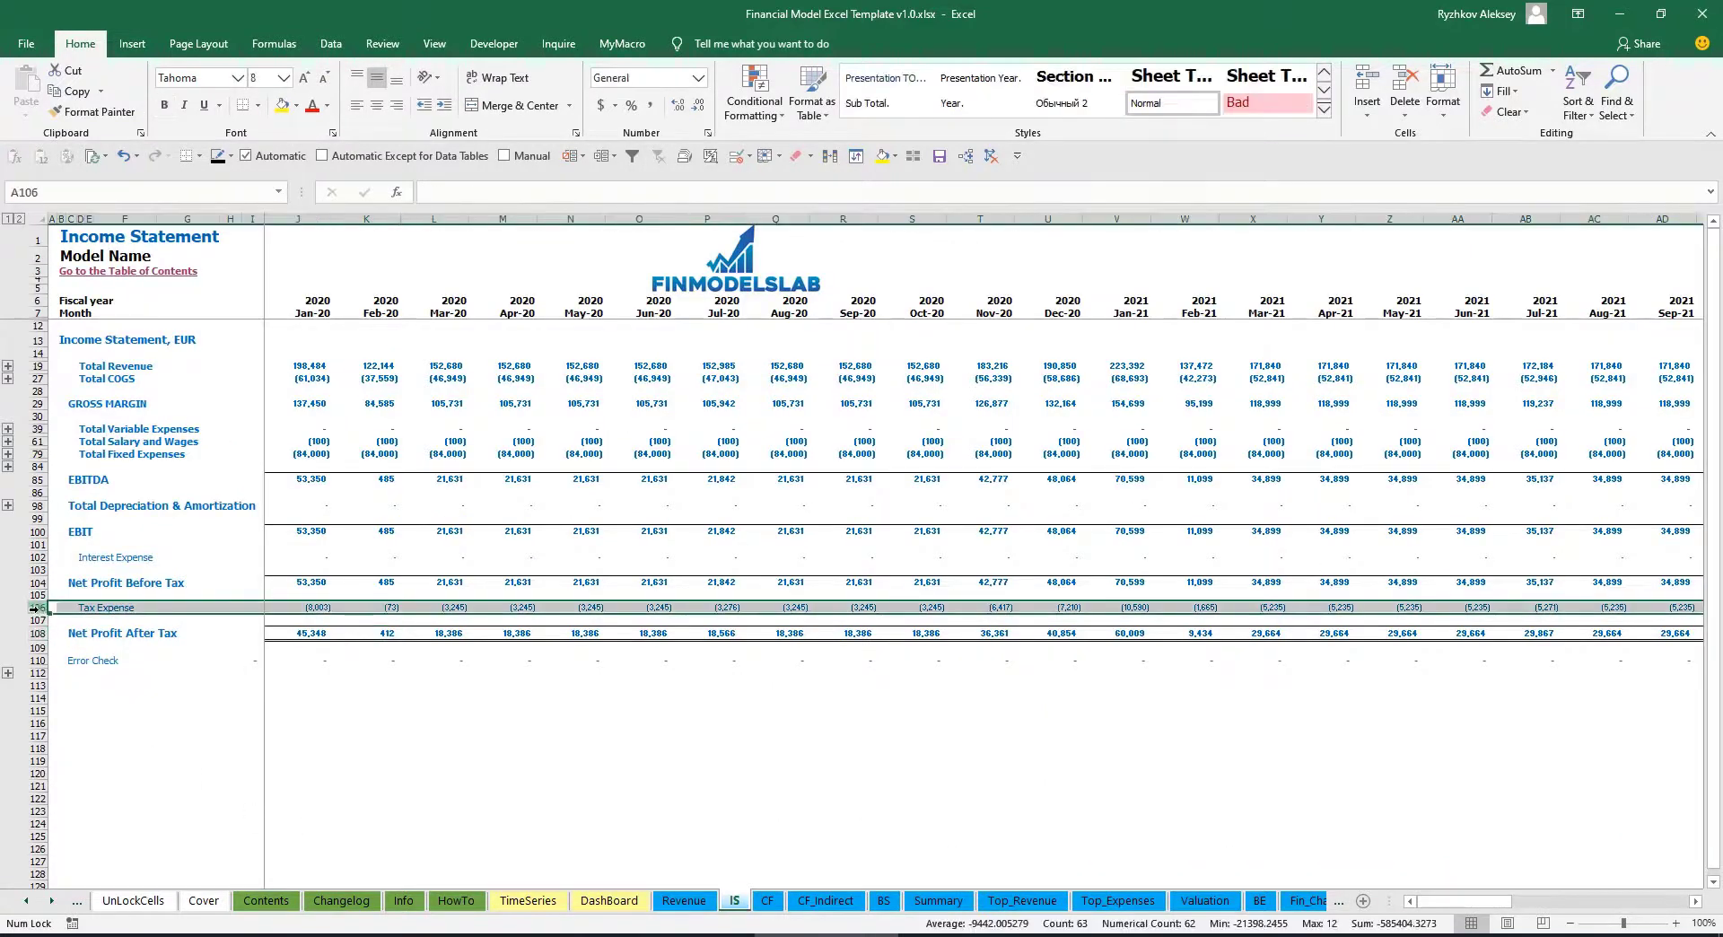